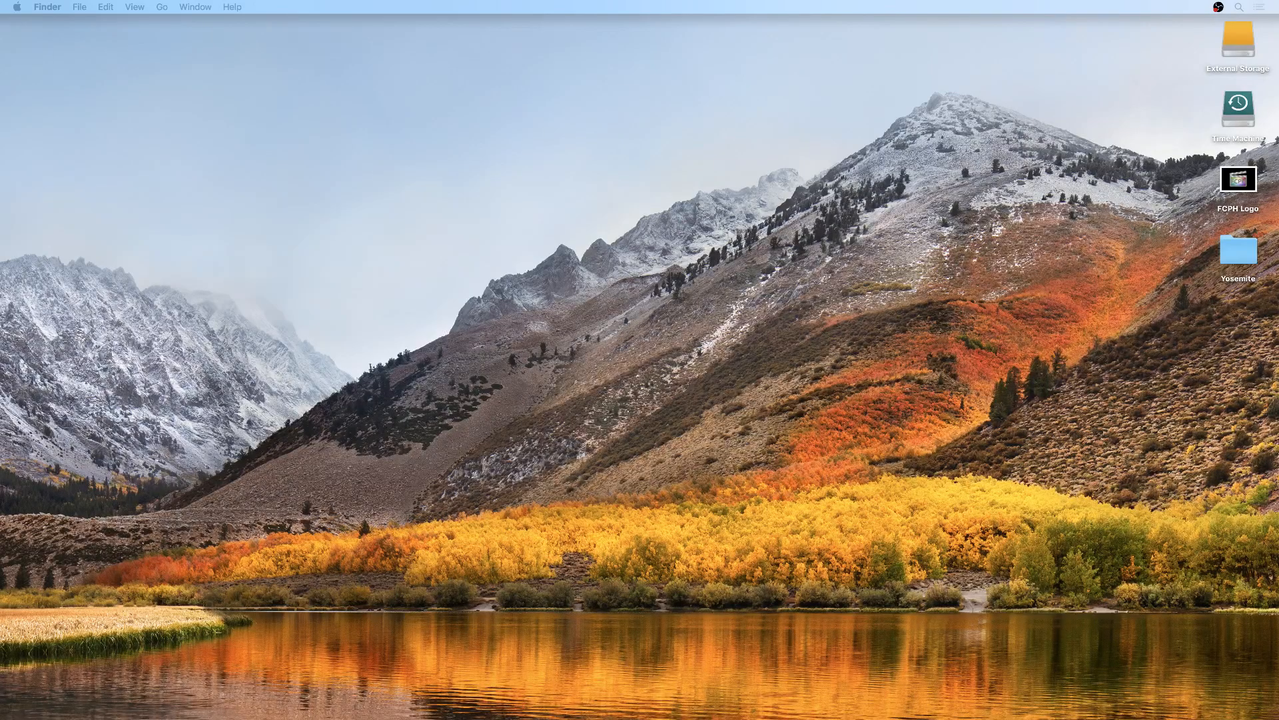
Launch Final Cut Pro from the installed applications.
mouse_move(384, 703)
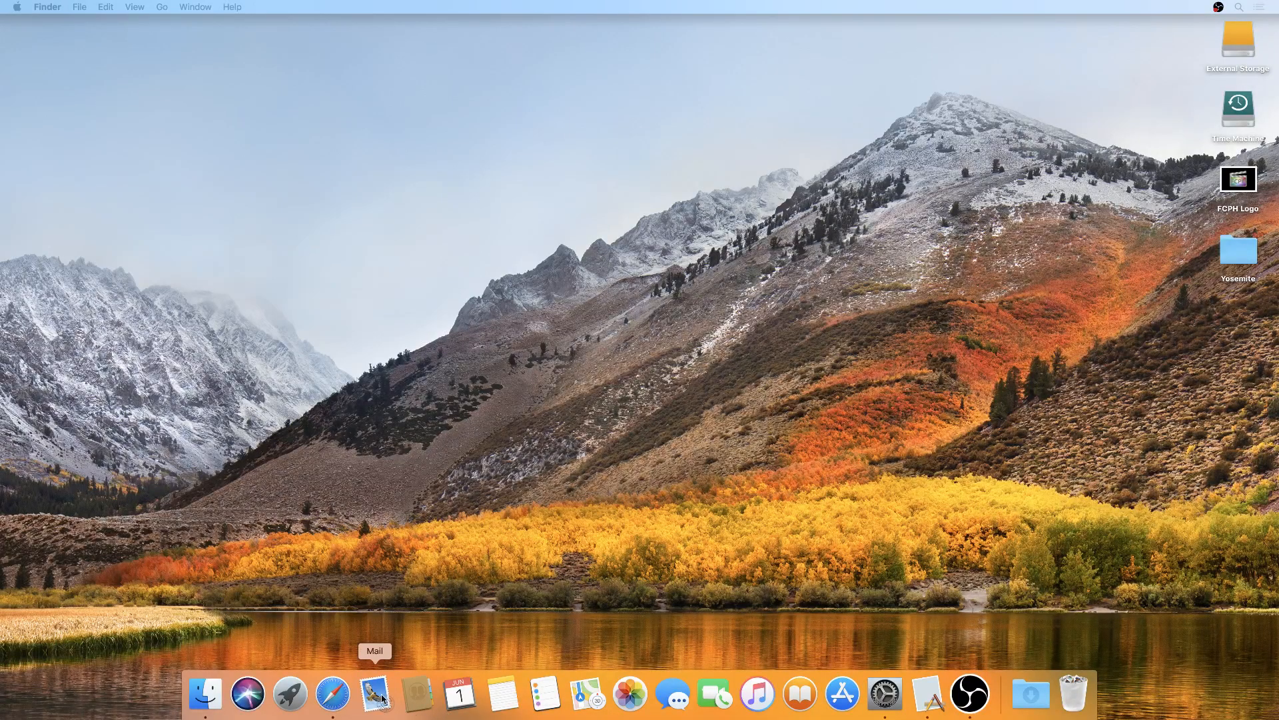
click(291, 694)
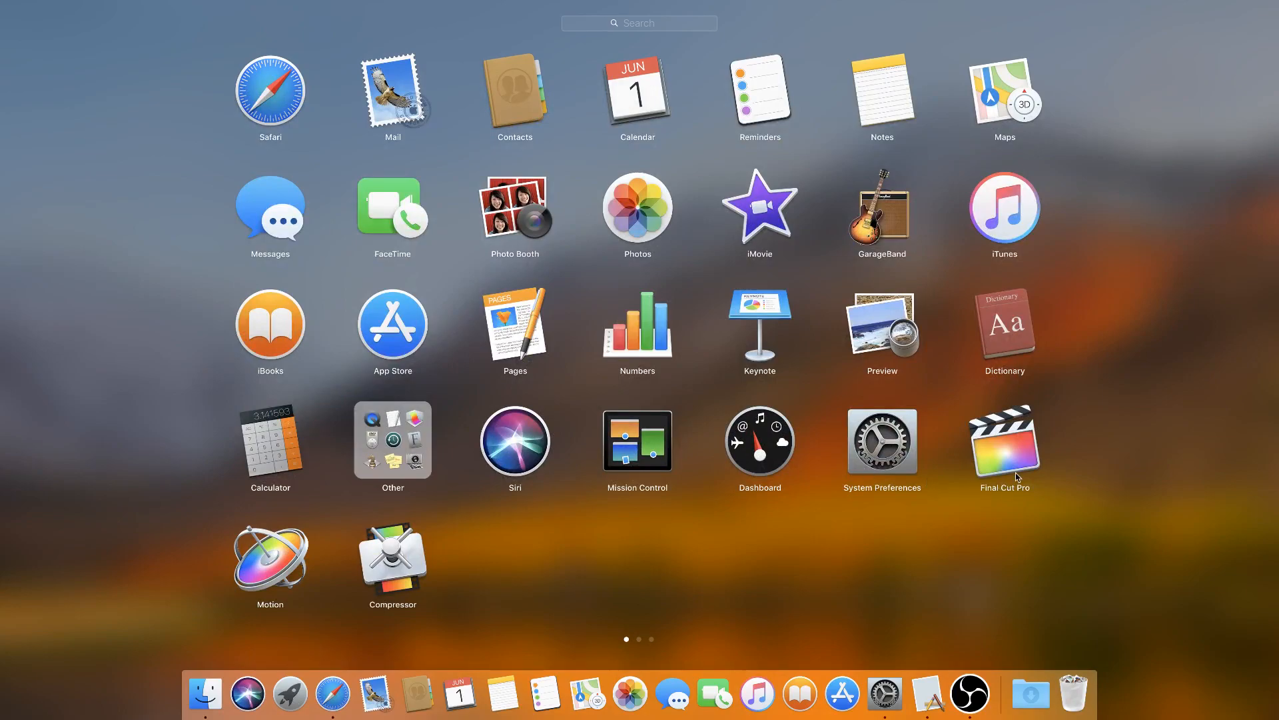
click(1005, 438)
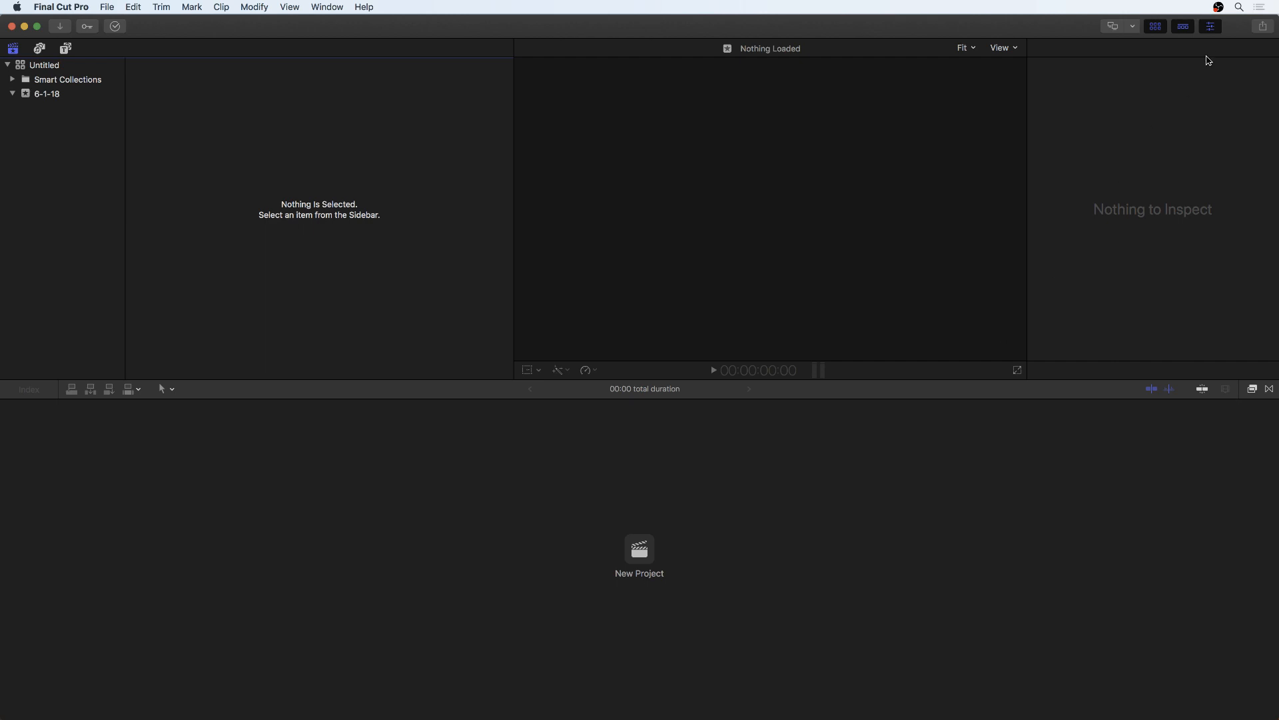
Hide the browser and enlarge the viewer by lowering its border with the timeline, and restore the default workspace.
click(1211, 28)
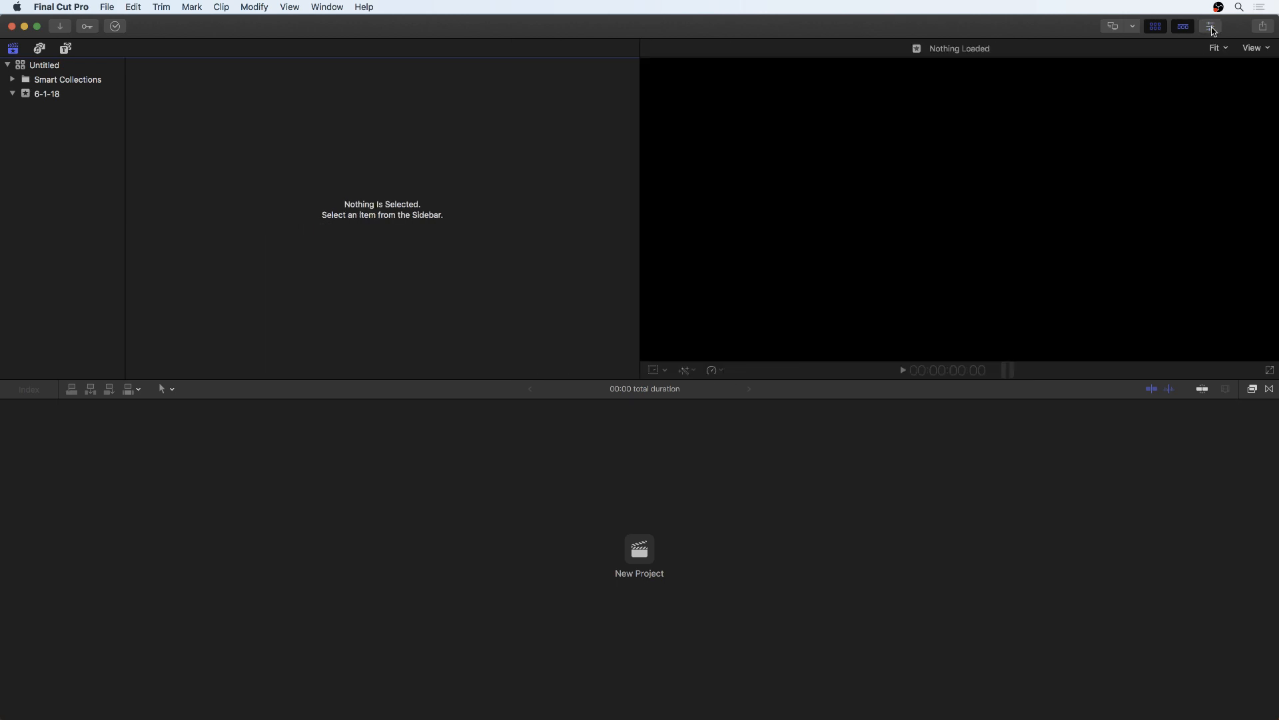
click(1157, 27)
click(1214, 28)
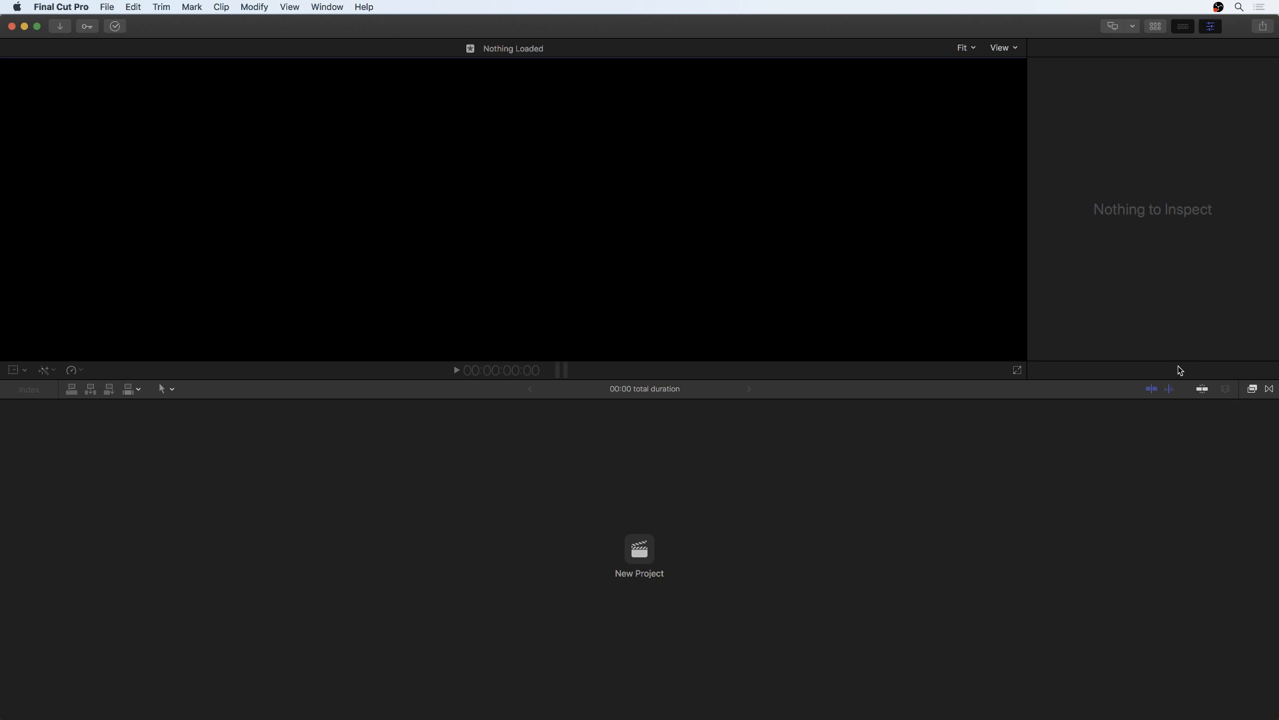
click(855, 410)
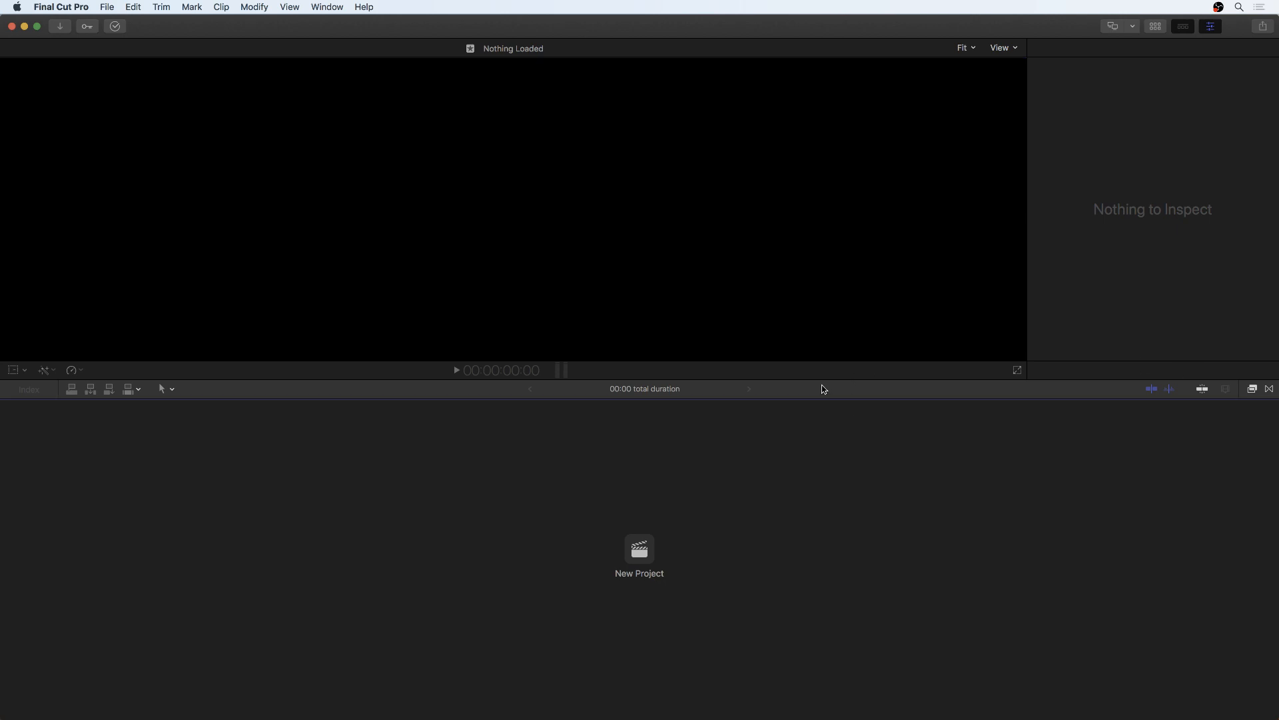
drag(814, 377, 876, 464)
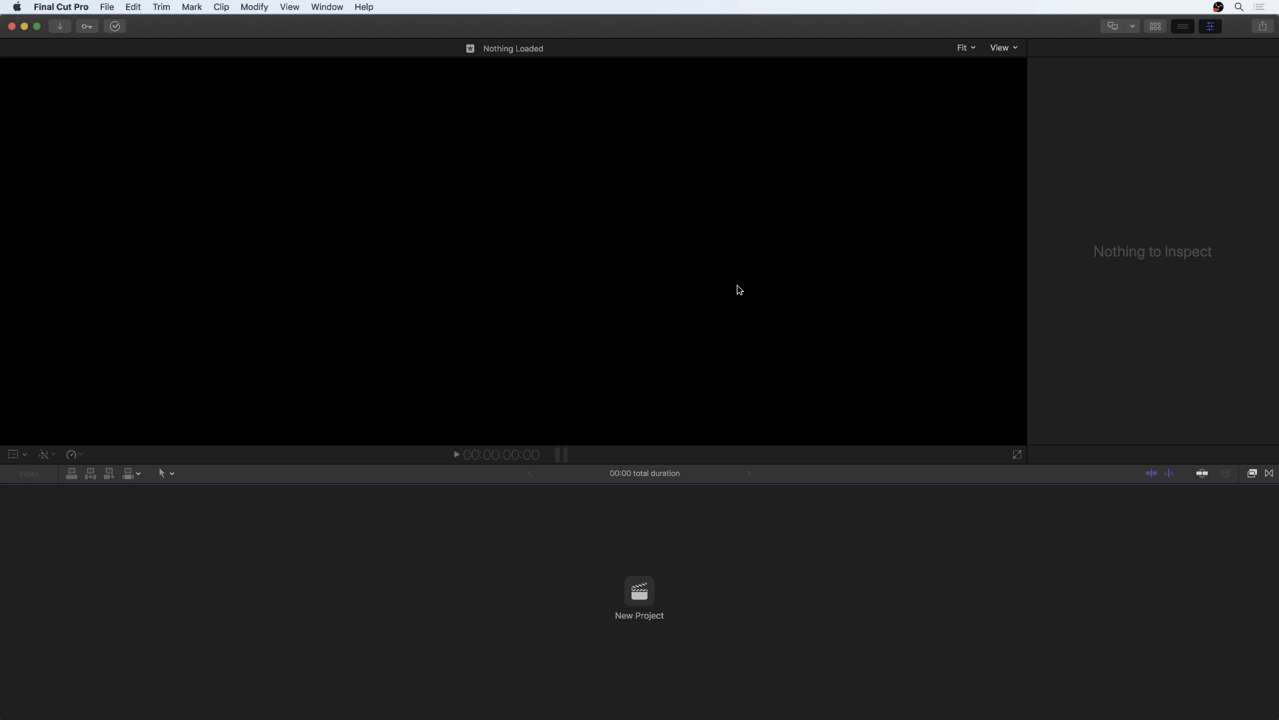
key(ctrl+super+1)
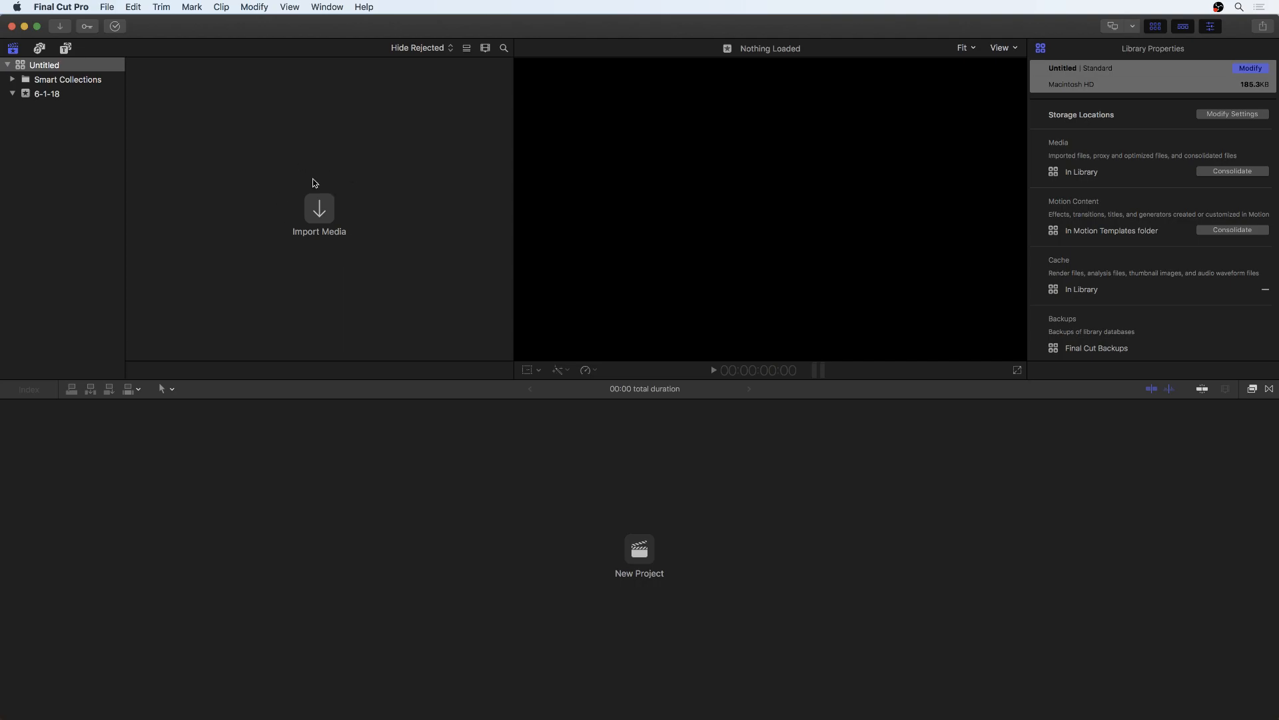
Start a media import, browse the HERO5 Session camera's videos as a filmstrip and enlarge their thumbnails.
click(323, 218)
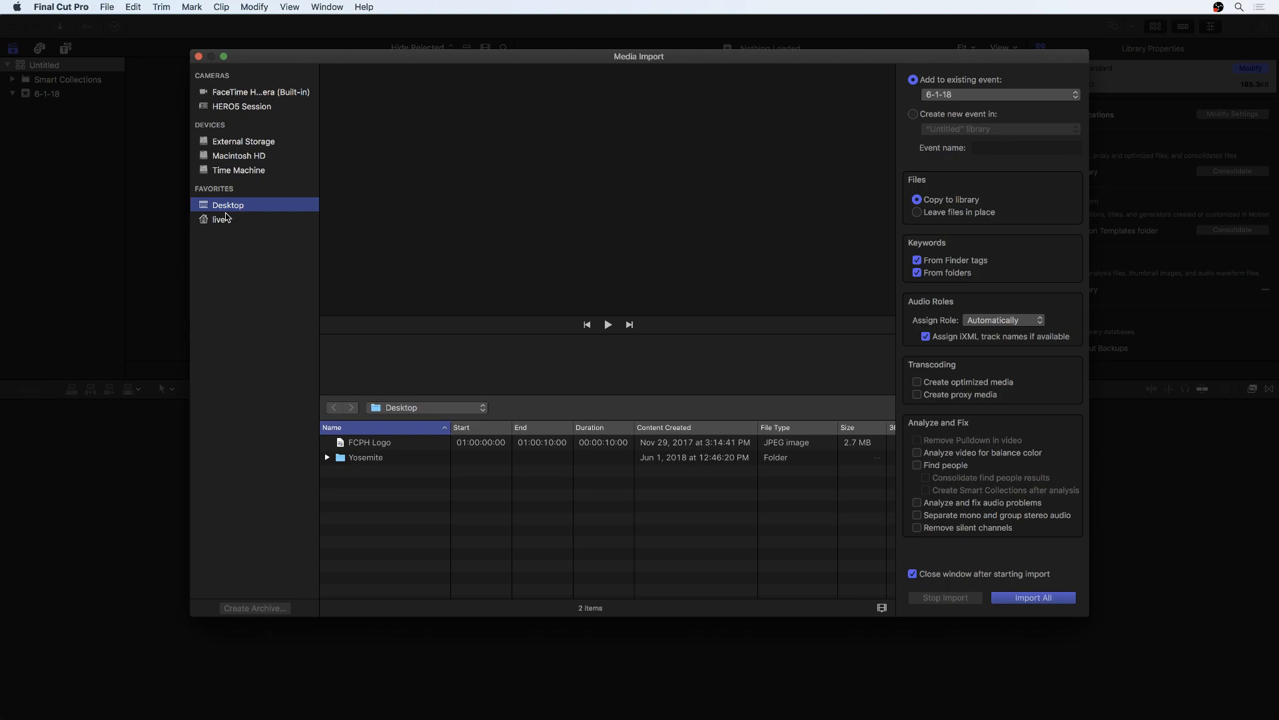
click(243, 112)
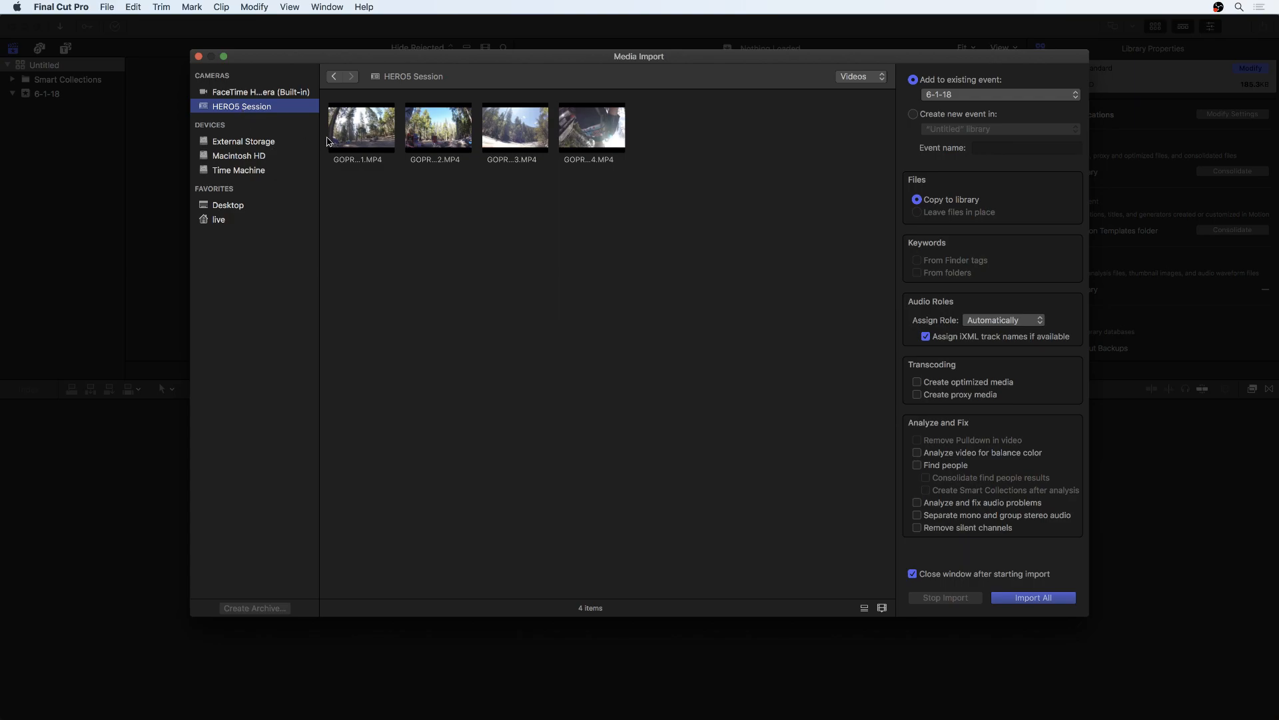
click(357, 140)
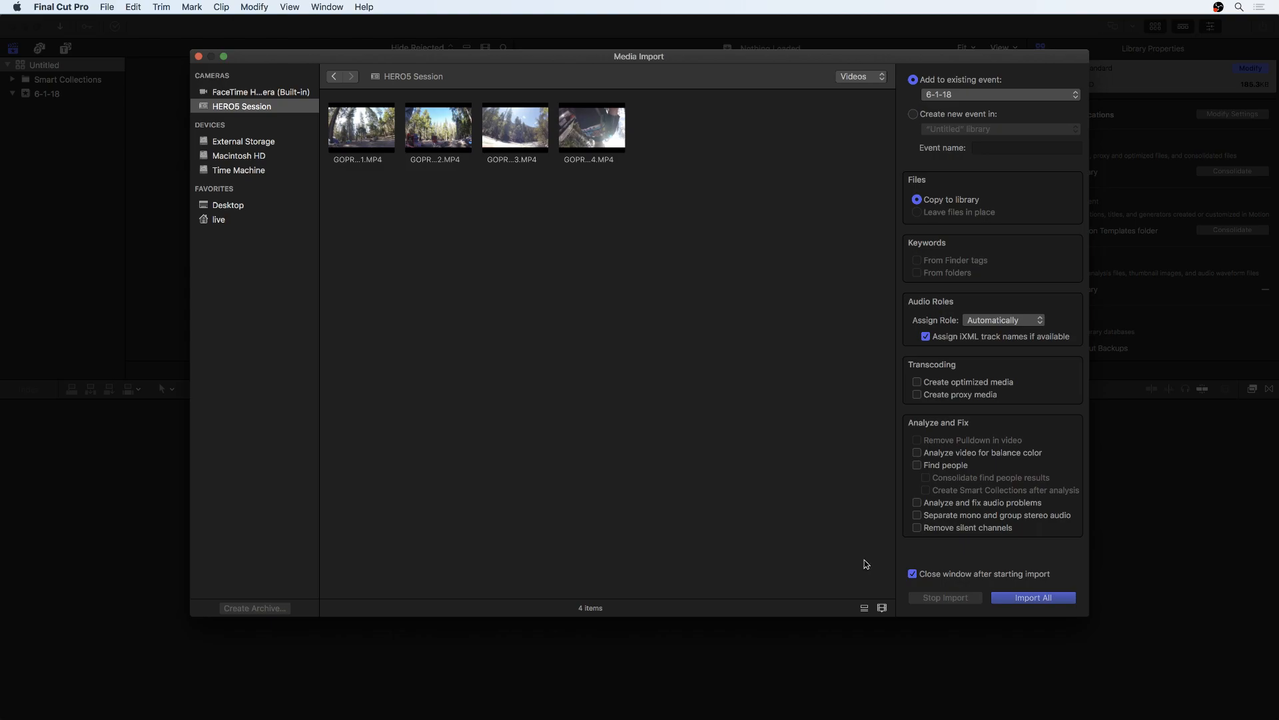
click(882, 607)
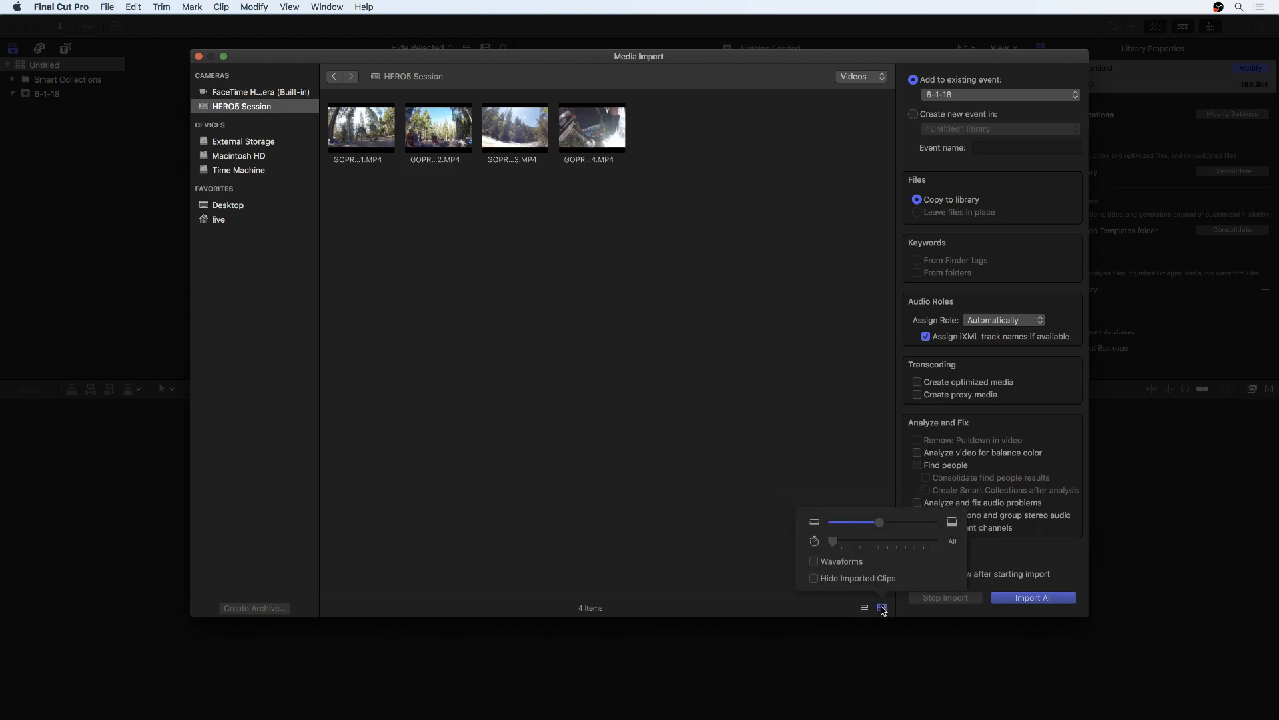
mouse_move(880, 522)
mouse_down()
mouse_move(919, 522)
mouse_move(860, 523)
mouse_move(896, 524)
mouse_up()
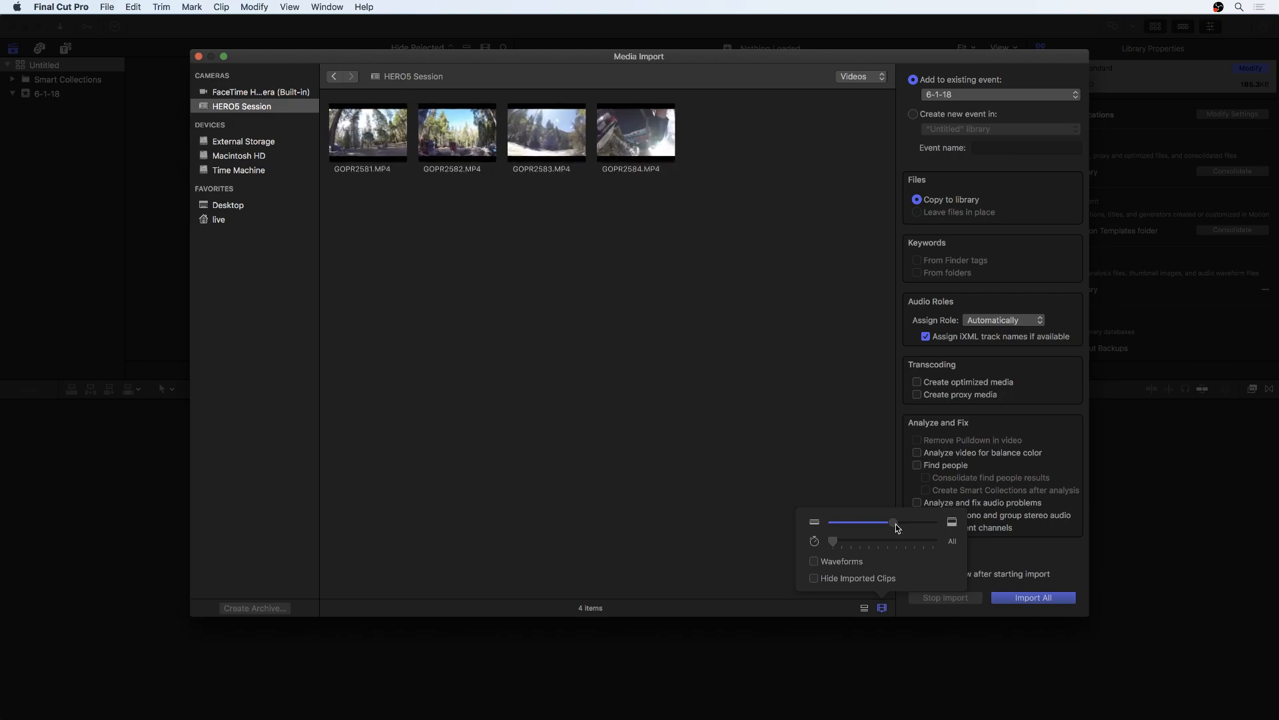
click(865, 608)
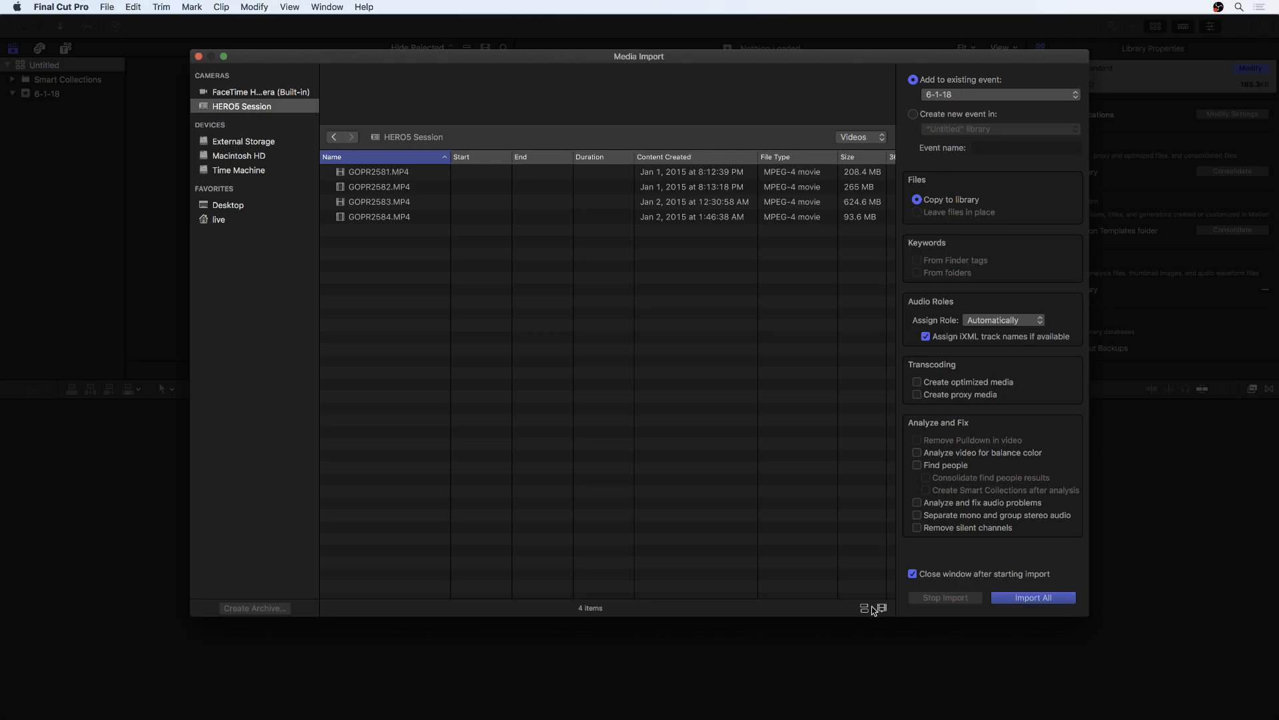
click(878, 608)
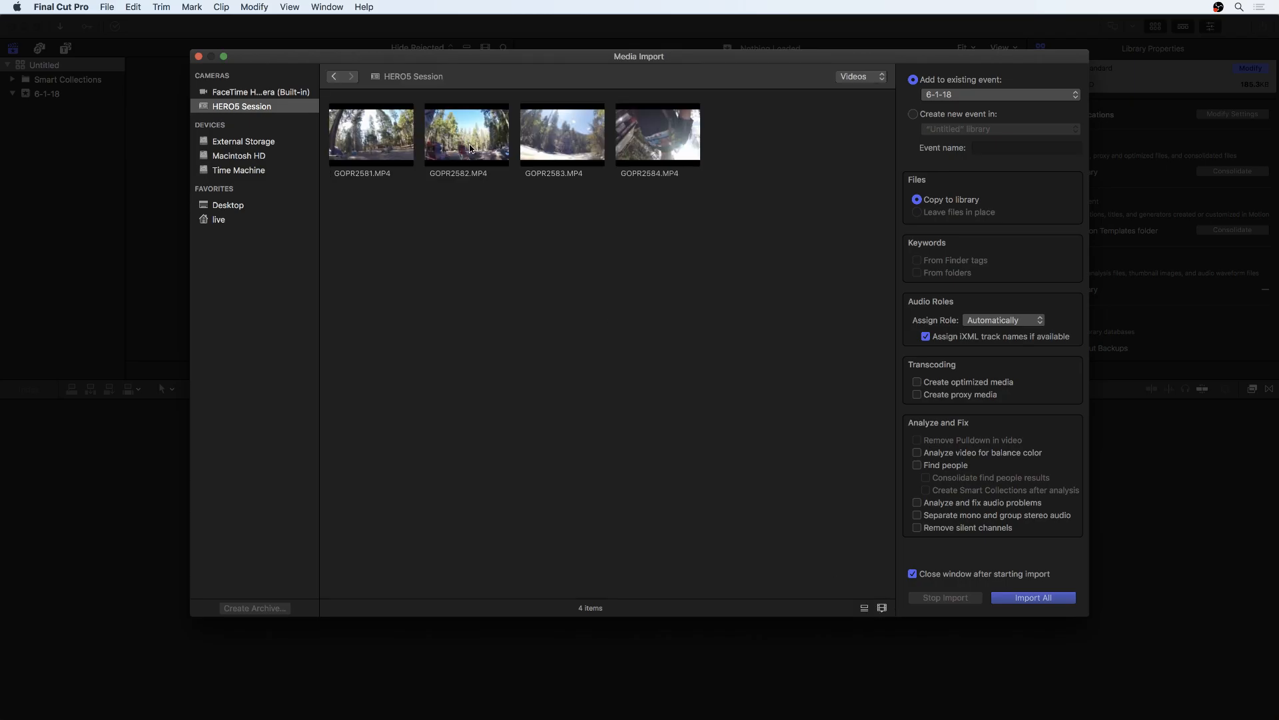
Import only the clip GOPR2581.MP4 into the existing event 6-1-18, copying it to the library.
click(381, 139)
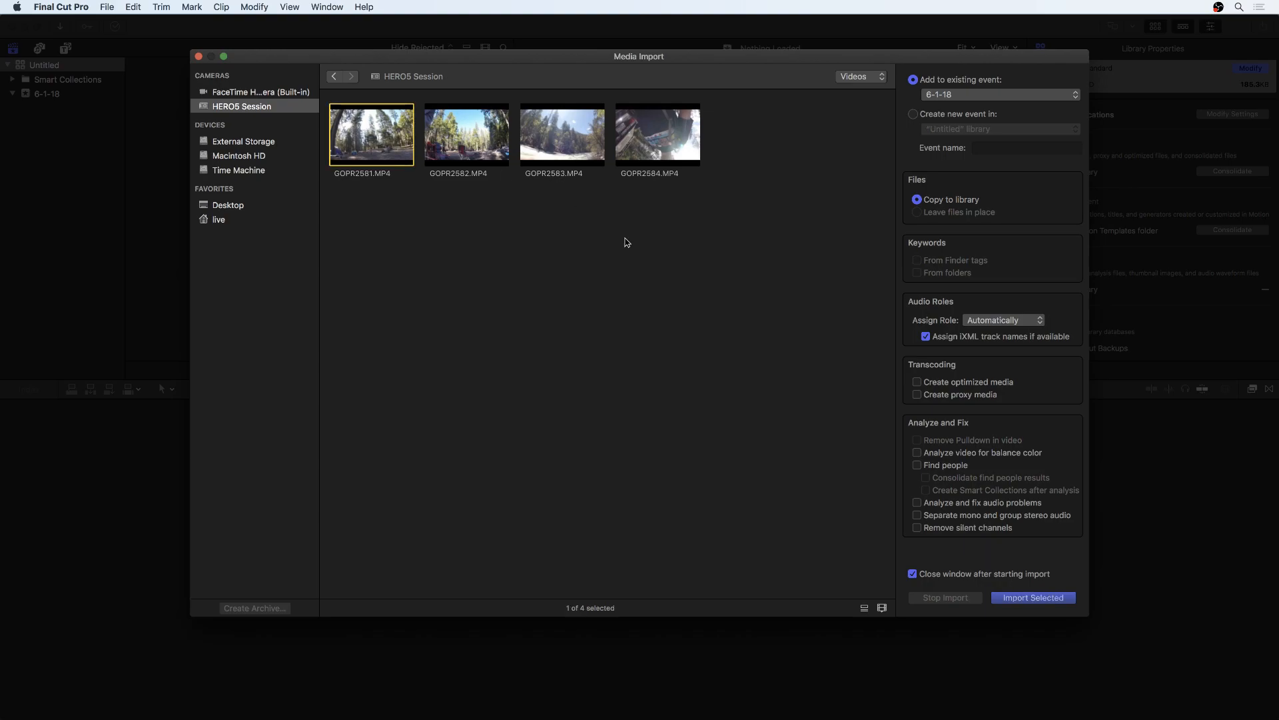
click(1032, 598)
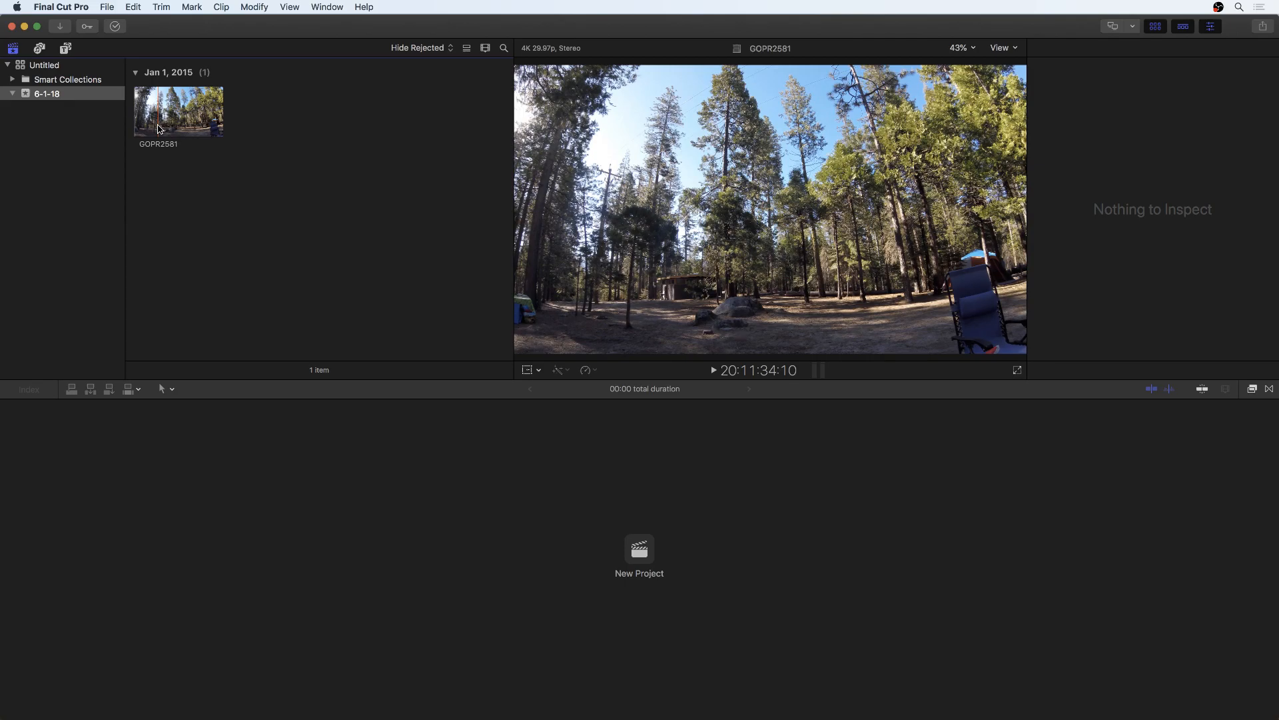
Import the Yosemite folder from the Desktop into event 6-1-18, copying its files to the library with keywords from folders.
key(super+i)
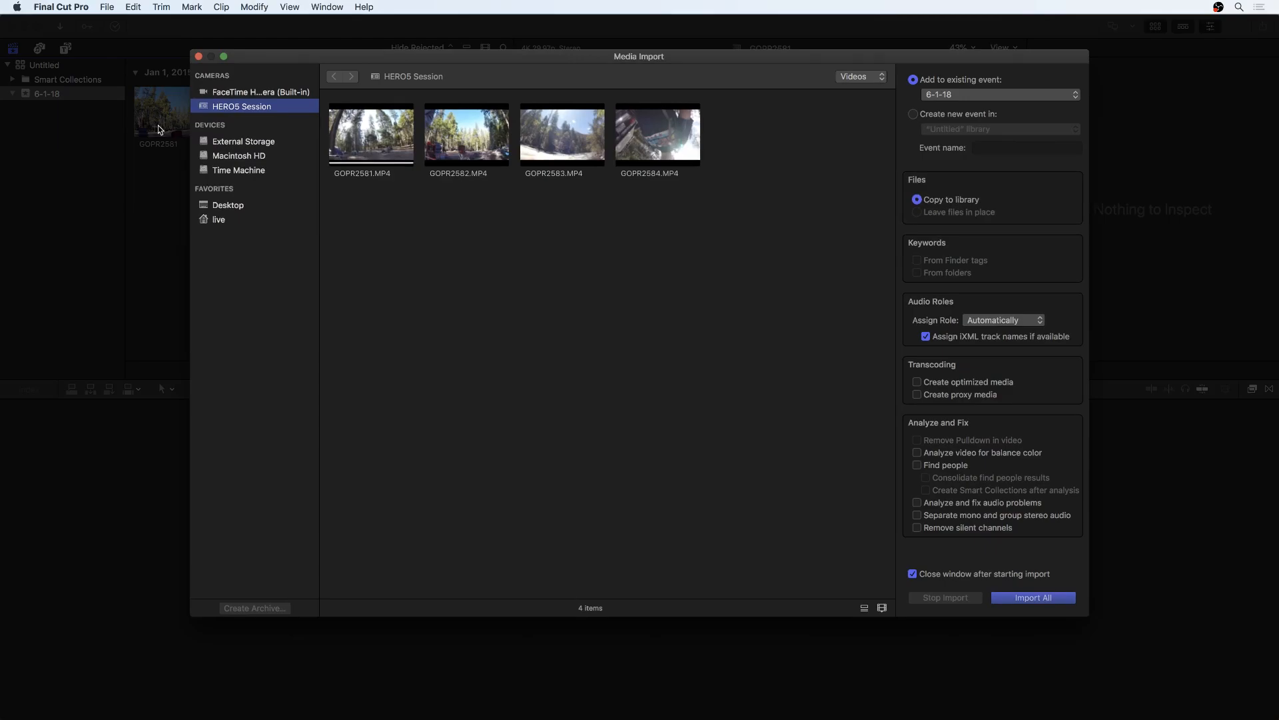
click(238, 212)
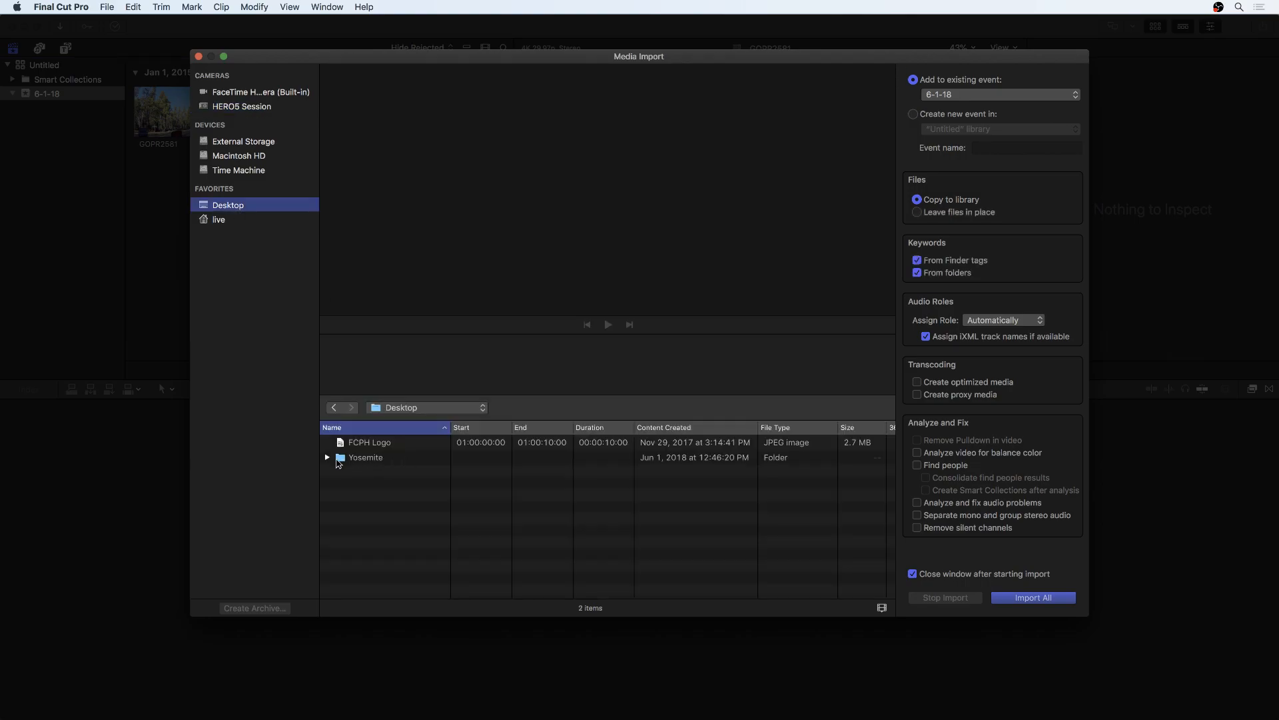
click(363, 459)
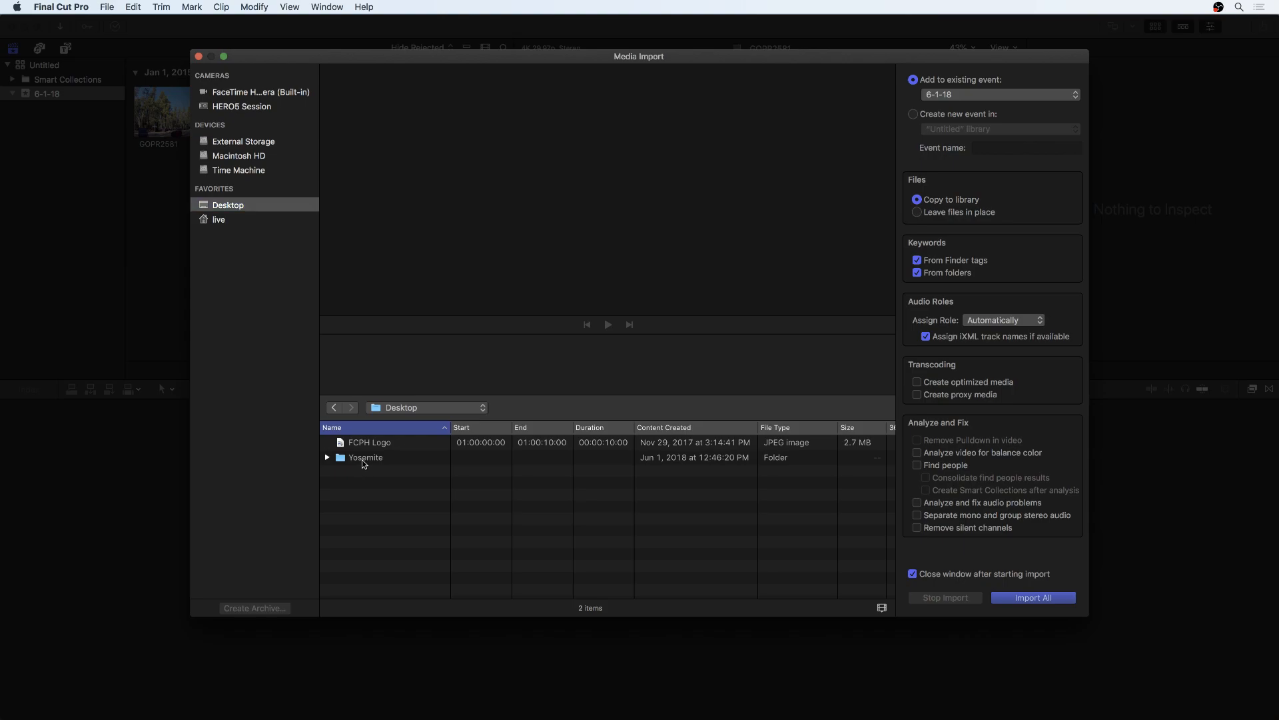
click(327, 458)
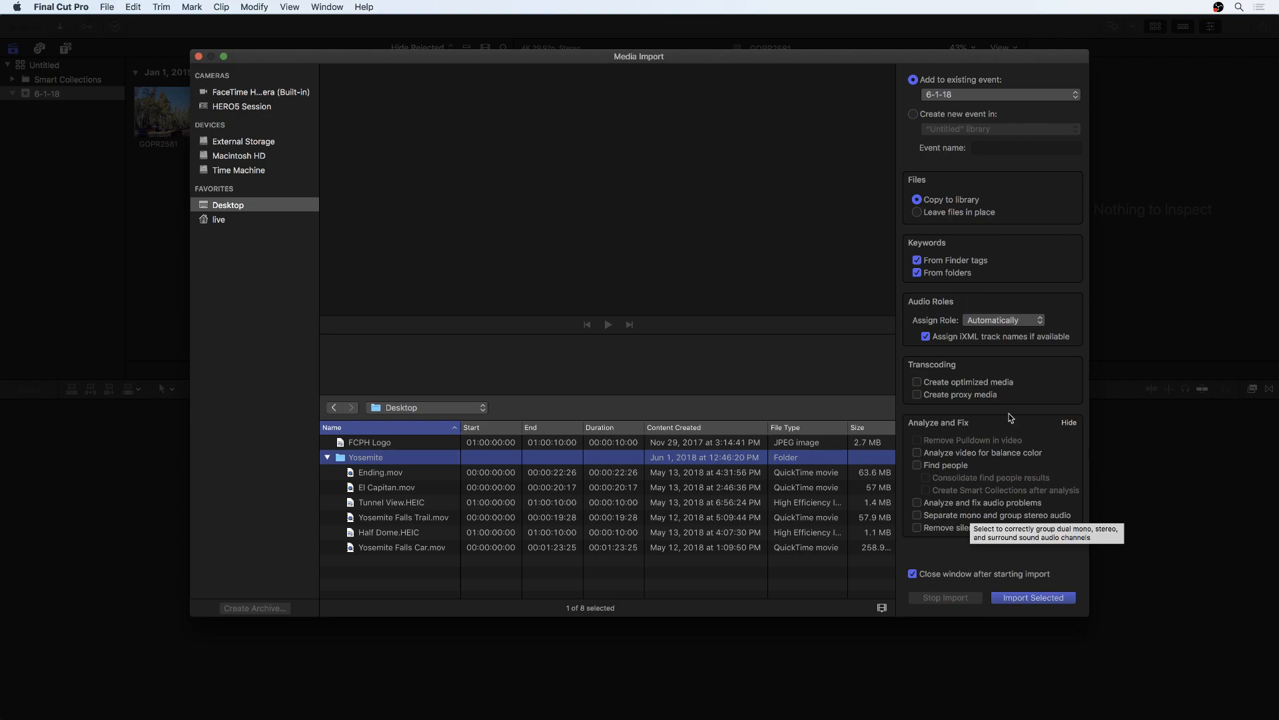
click(1037, 599)
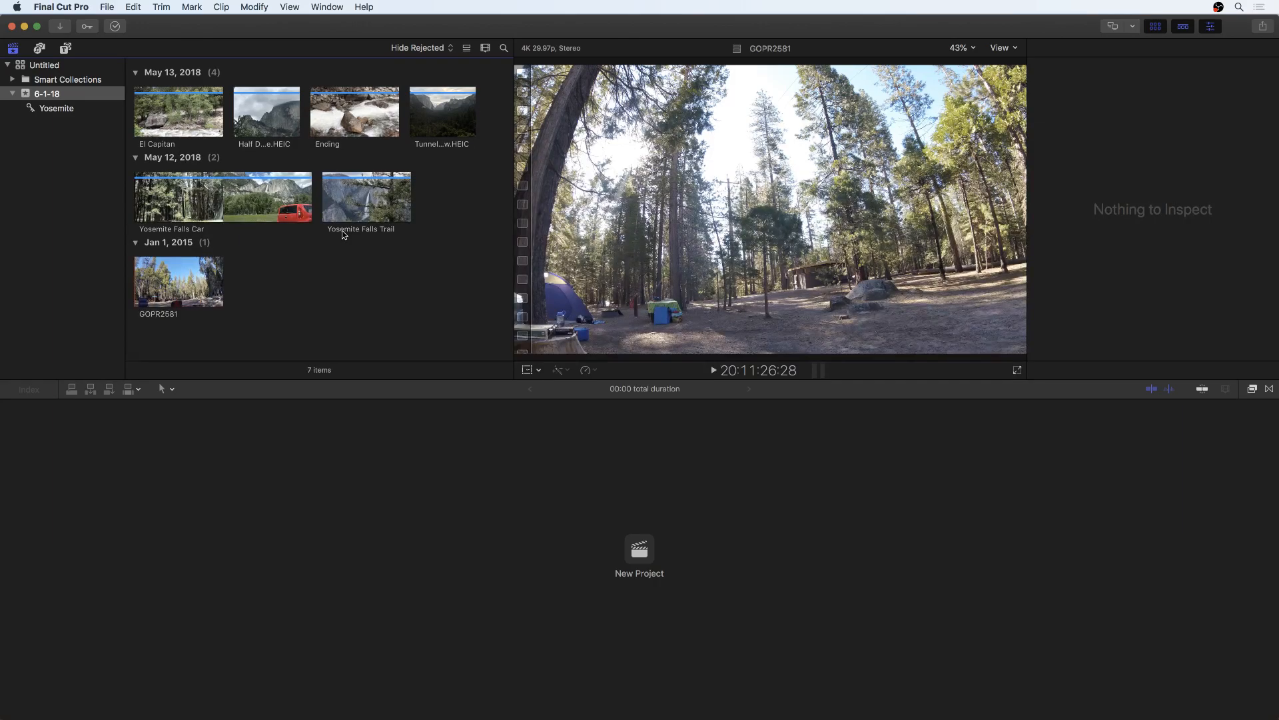
click(108, 7)
mouse_move(142, 90)
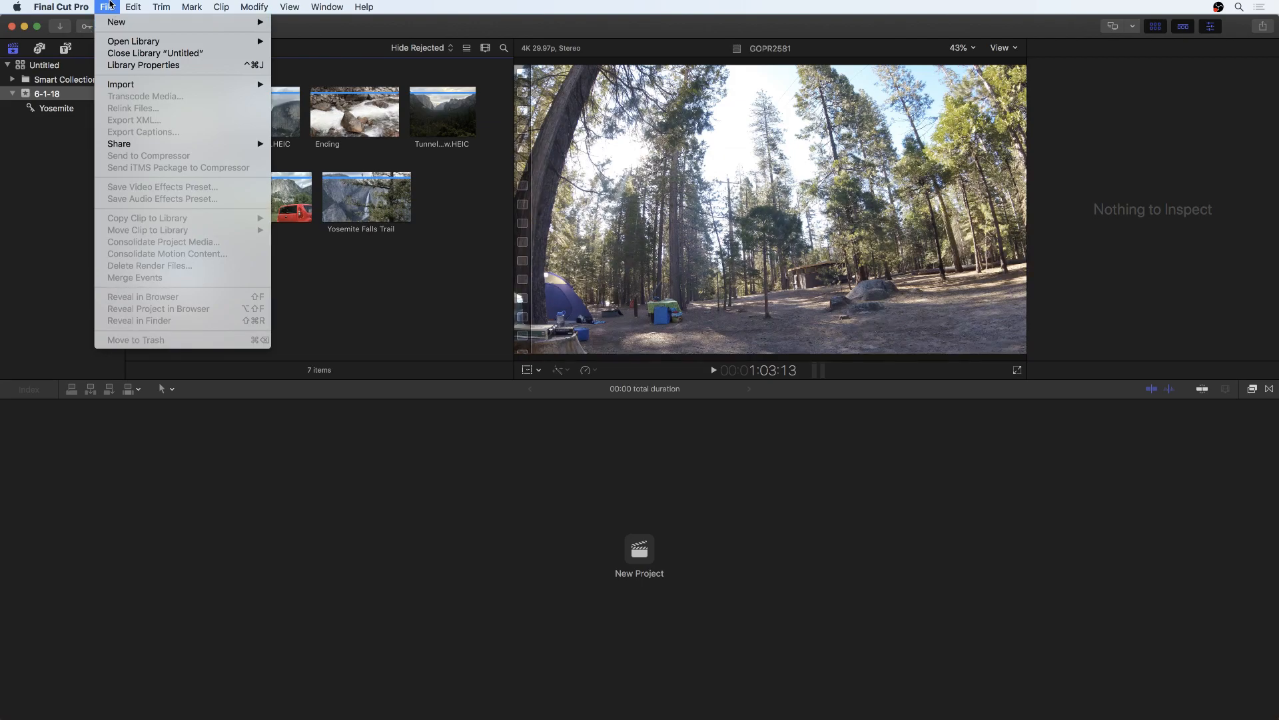
mouse_move(163, 85)
click(109, 5)
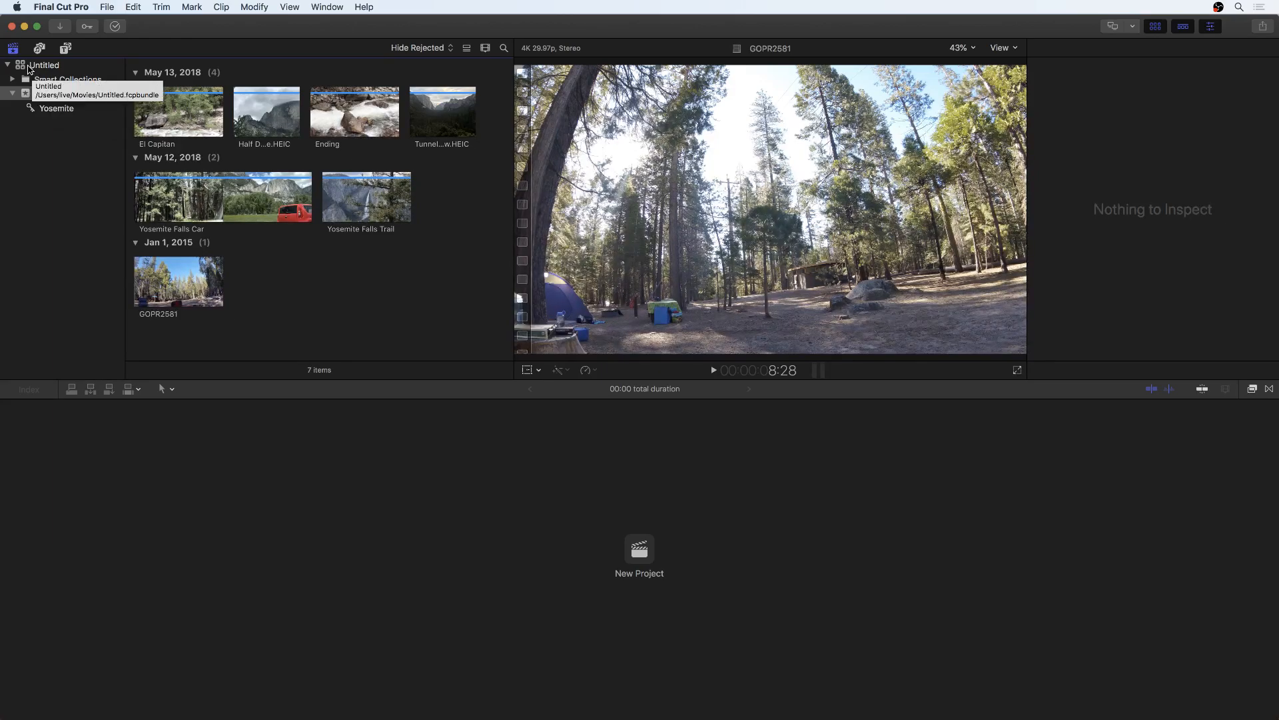
click(8, 66)
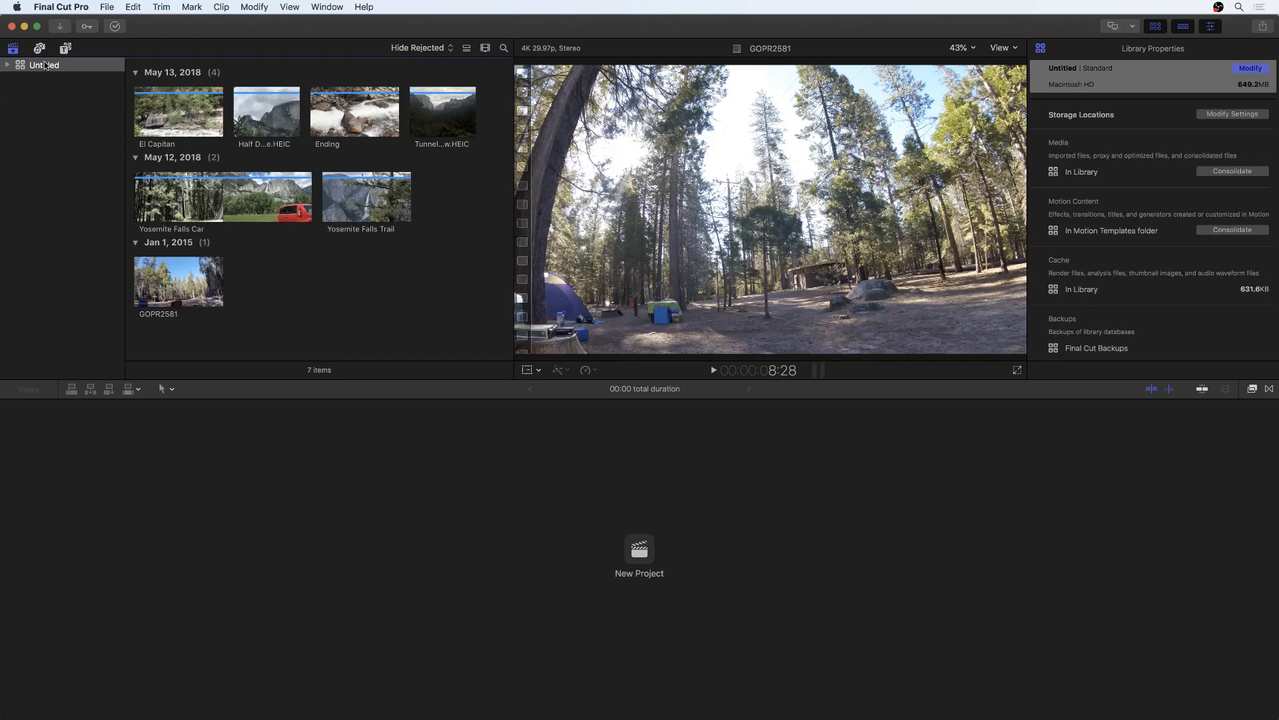
click(8, 65)
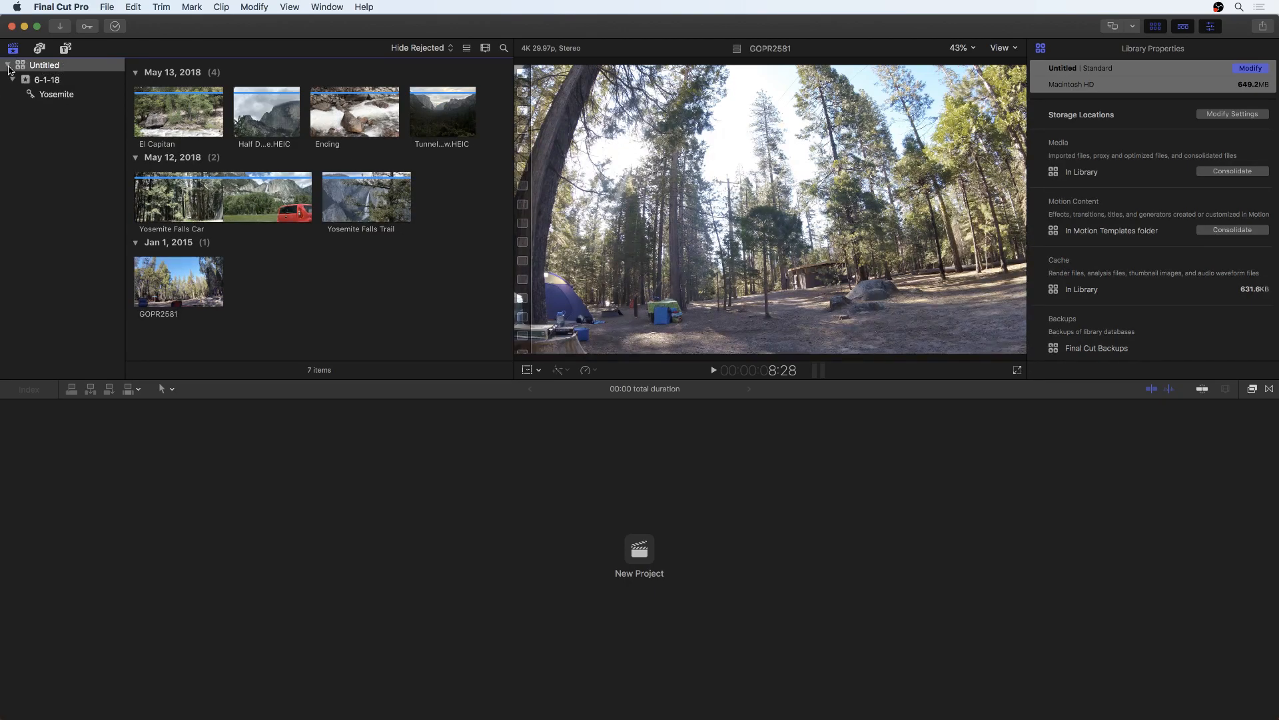
Rename the Untitled library as Yosemite May 2018.
click(46, 66)
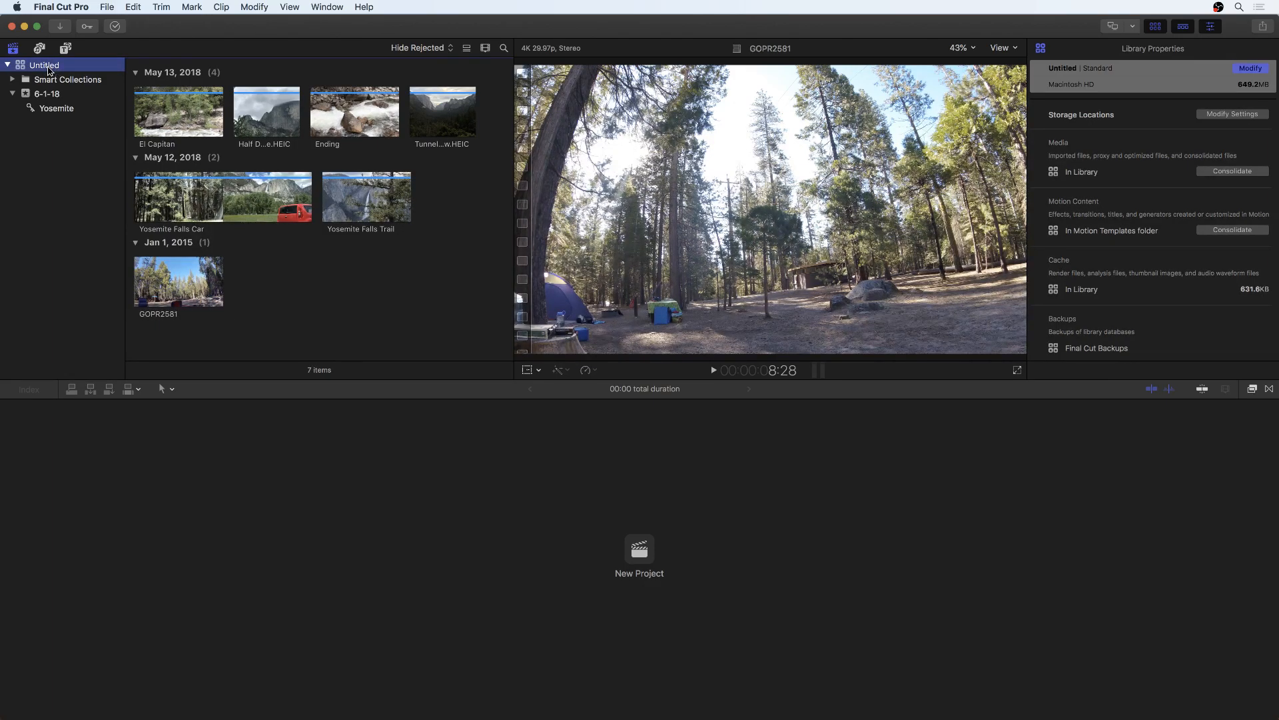
click(46, 63)
text(Yosemite May 2018)
key(Return)
Rename the event 6-1-18 as May 2018.
click(53, 94)
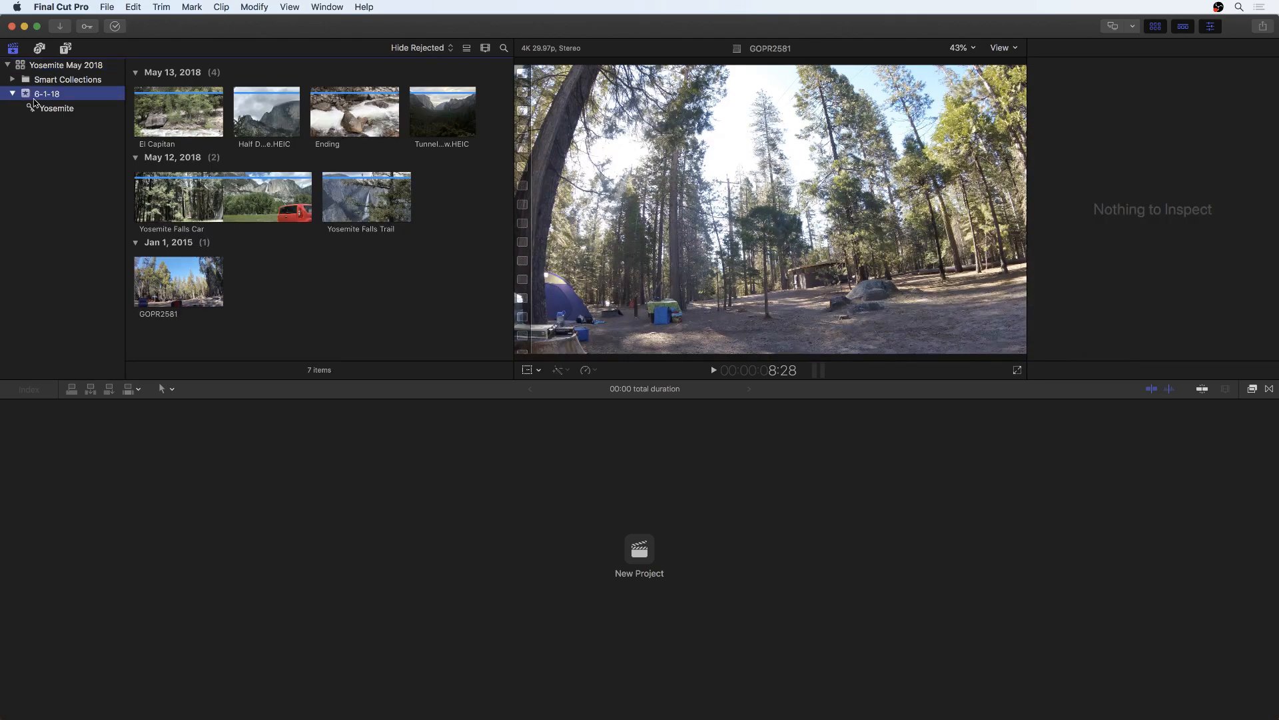
click(66, 97)
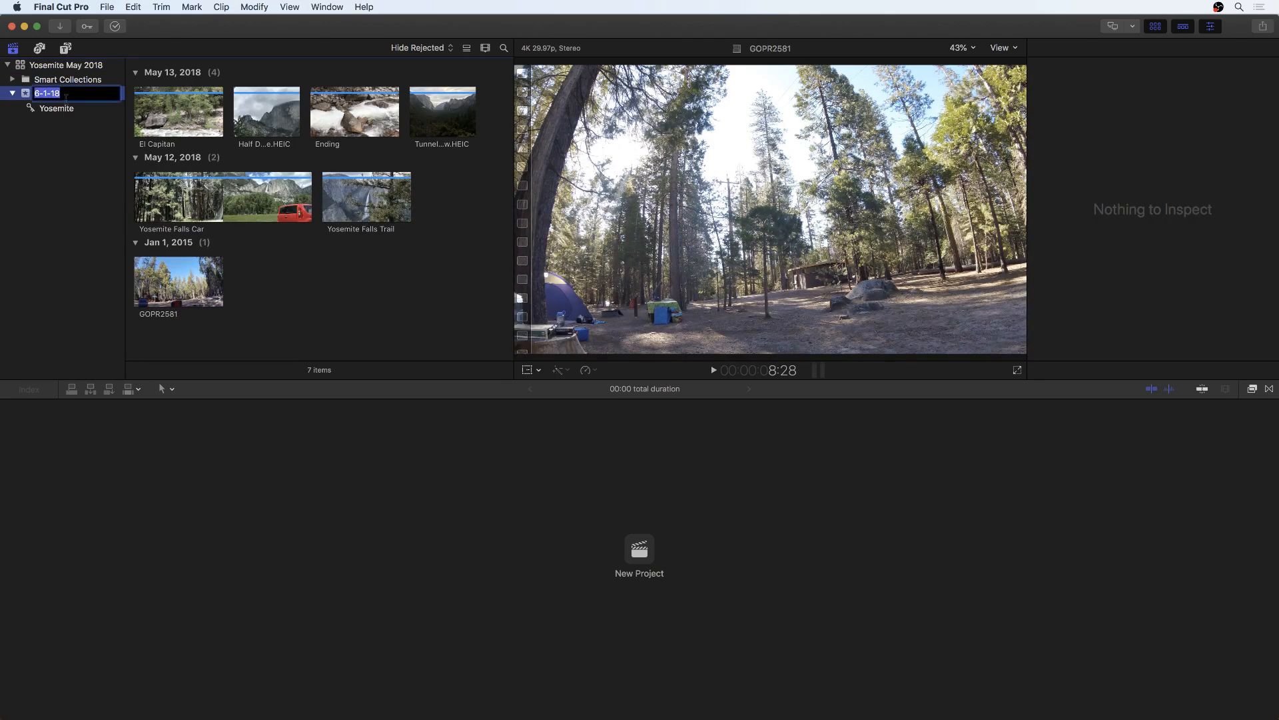
text(May 2018)
key(Return)
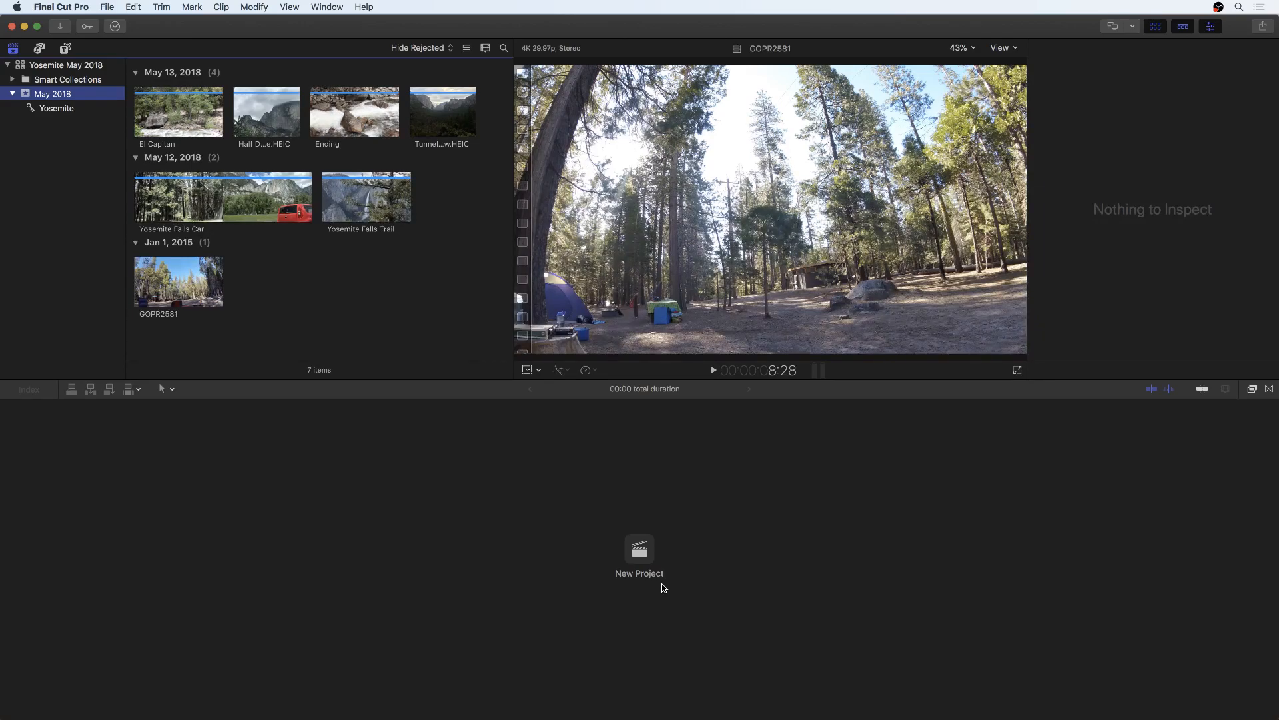
Hide the Libraries sidebar and show it again.
click(134, 272)
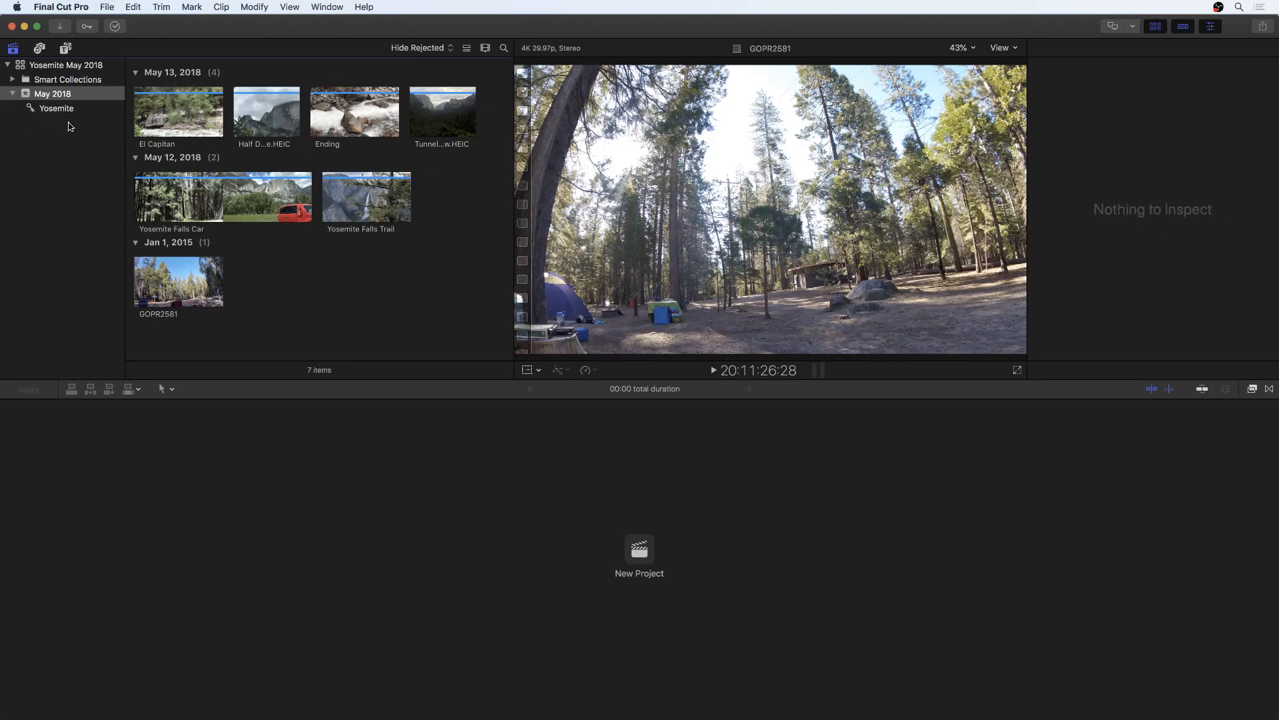
click(13, 51)
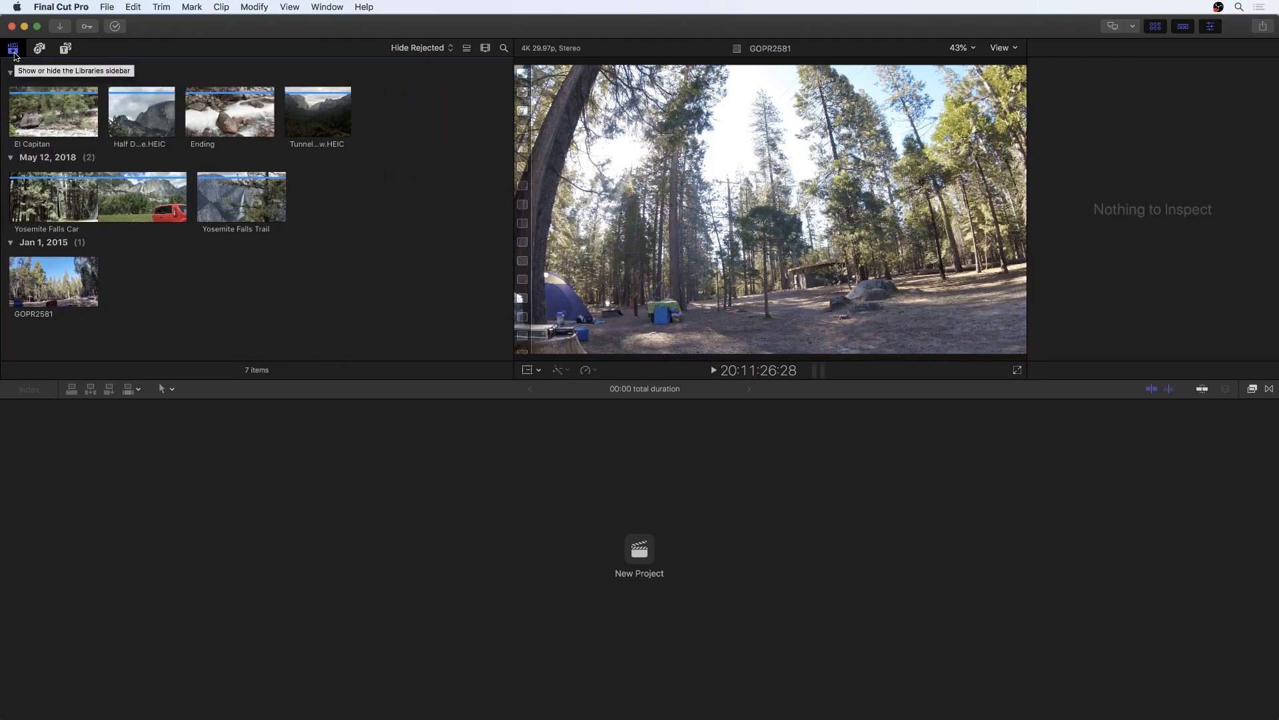
click(14, 51)
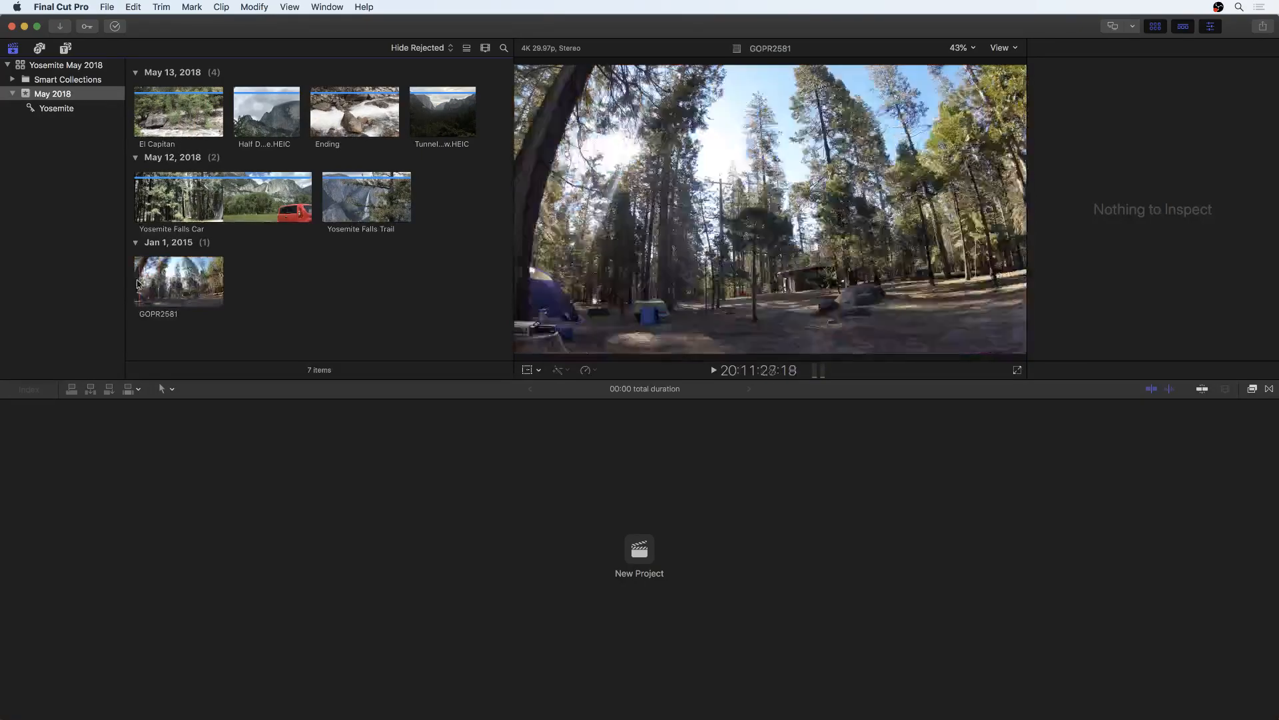
Reject the whole GOPR2581 clip in the May 2018 event.
click(180, 288)
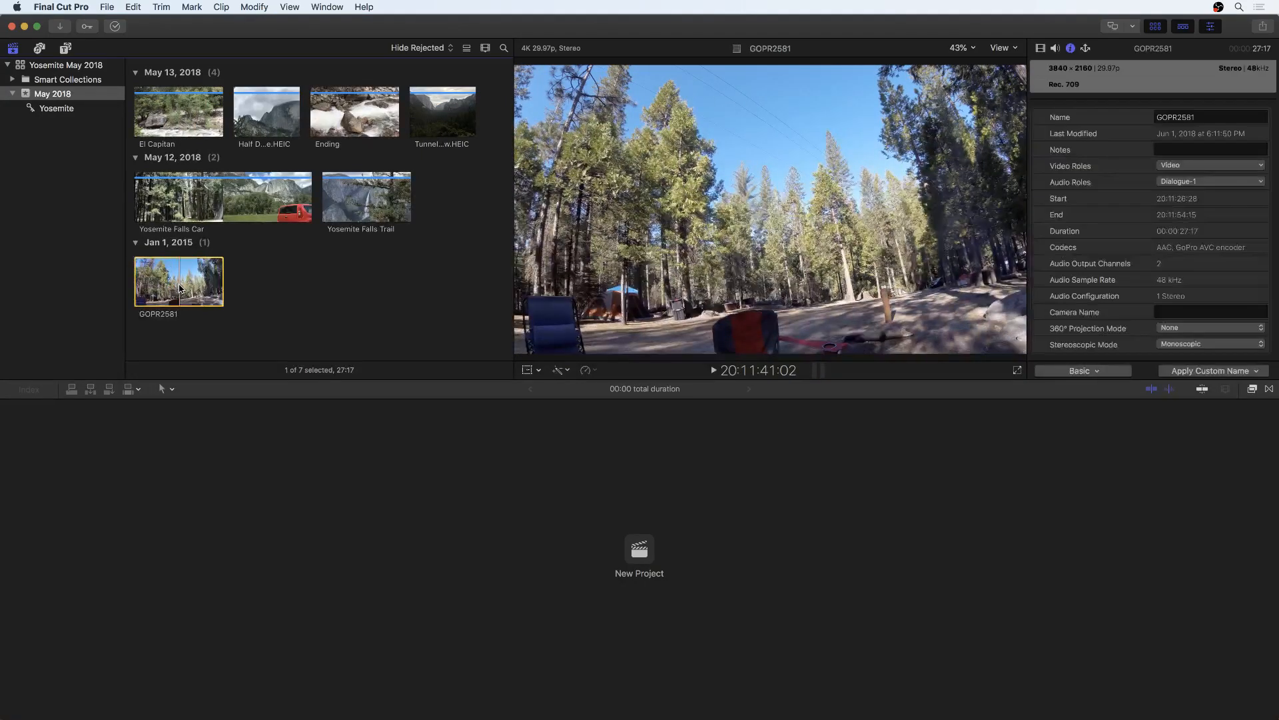
key(Delete)
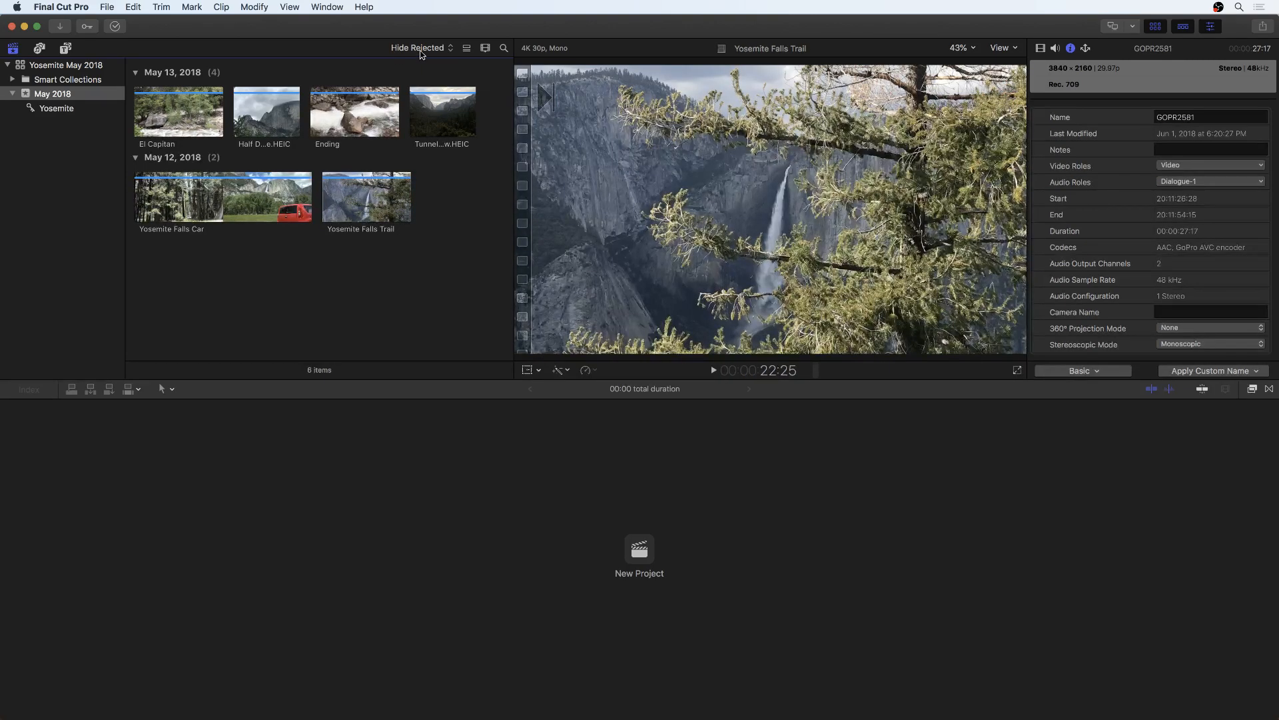
Show all clips in the browser and favorite a range about 12:15 long in the El Capitan clip.
click(445, 54)
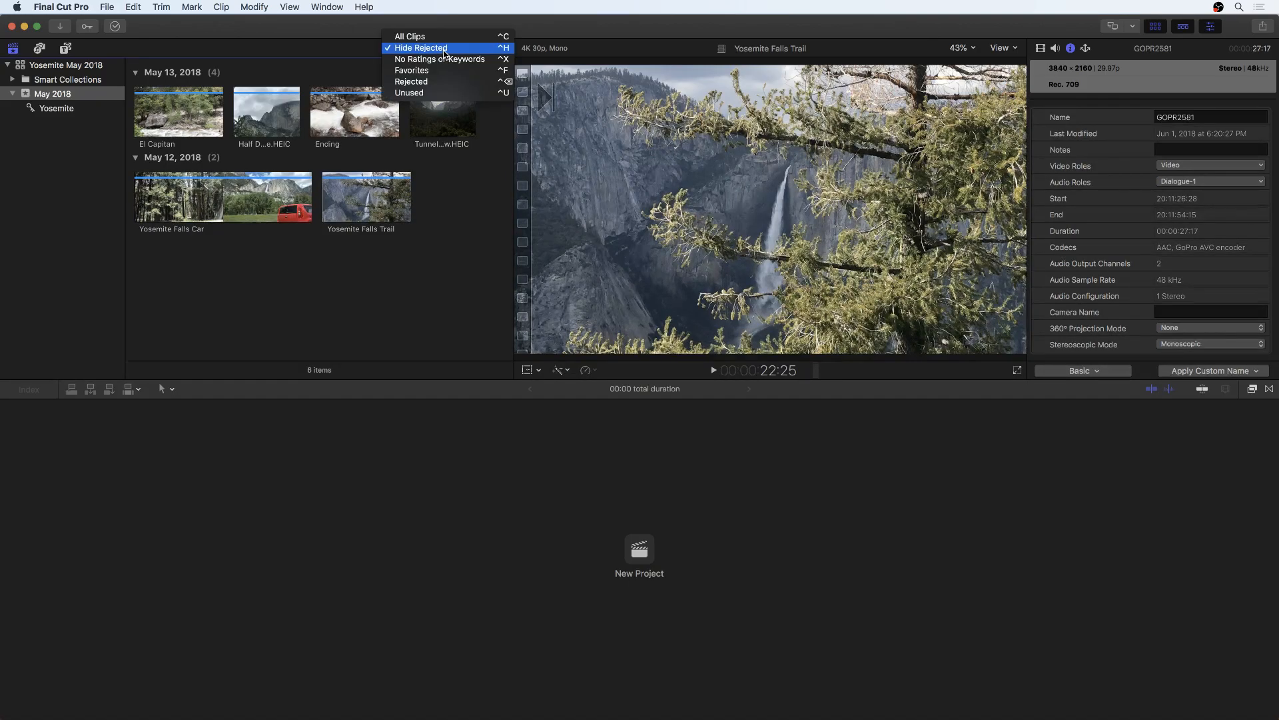
click(420, 39)
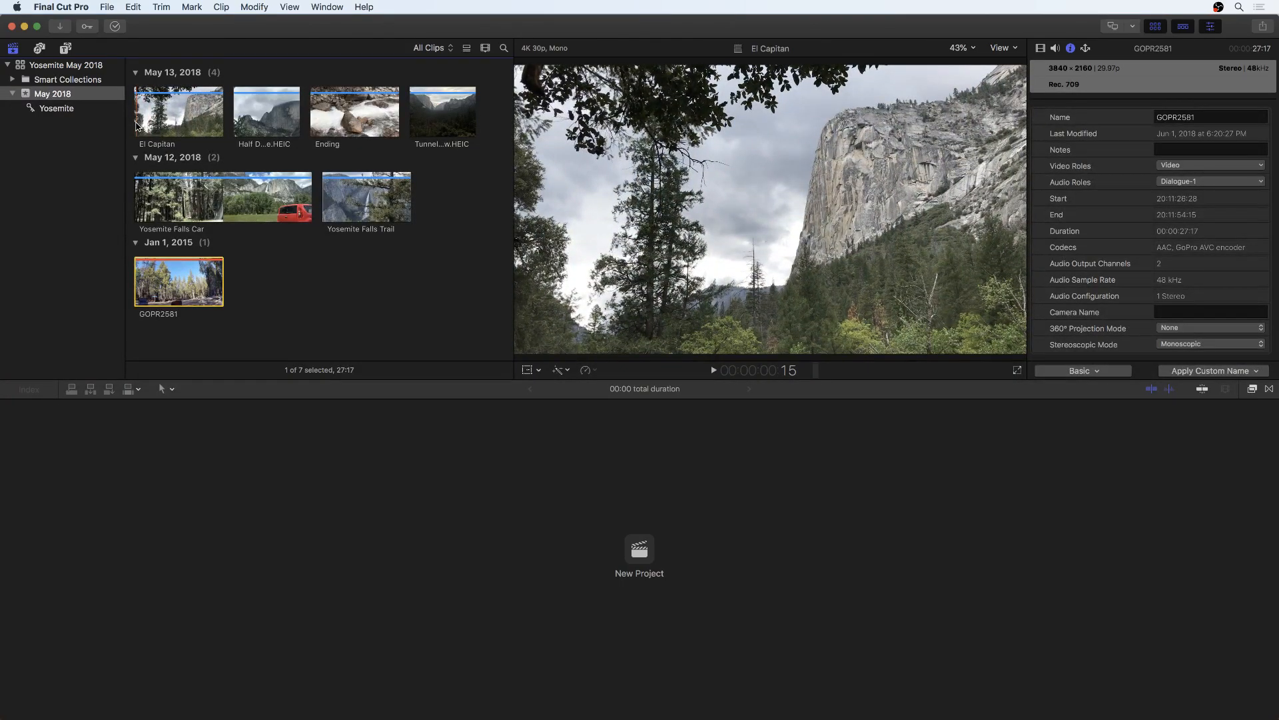
key(space)
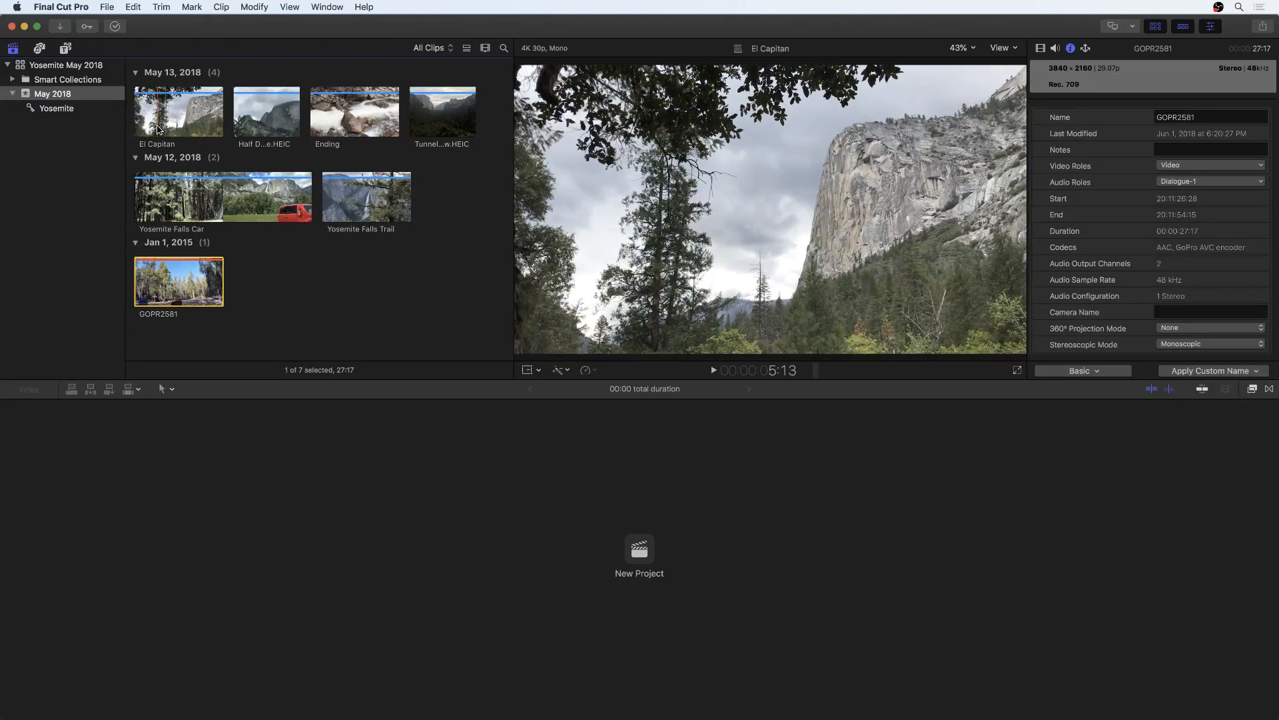
drag(158, 129, 209, 126)
drag(209, 127, 212, 127)
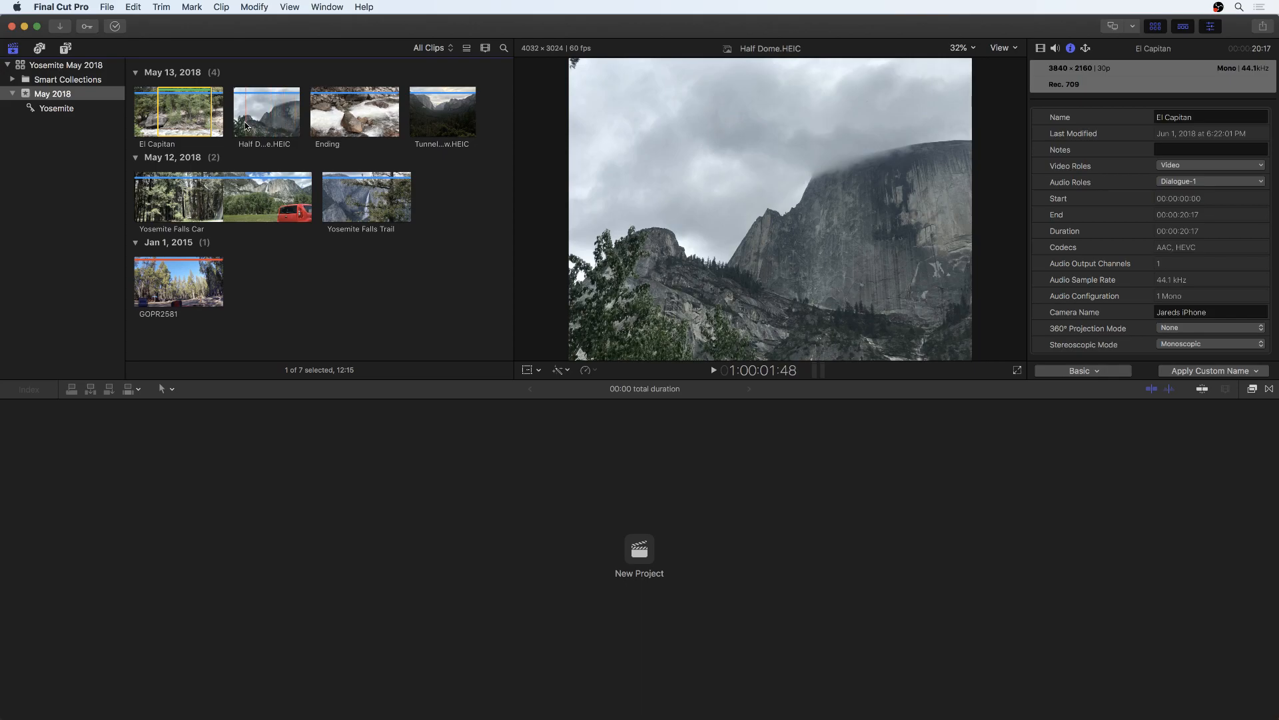
Favorite 4 seconds each of Half Dome.HEIC and Tunnel View.HEIC, and a range of about 19 seconds in the Ending clip.
click(272, 128)
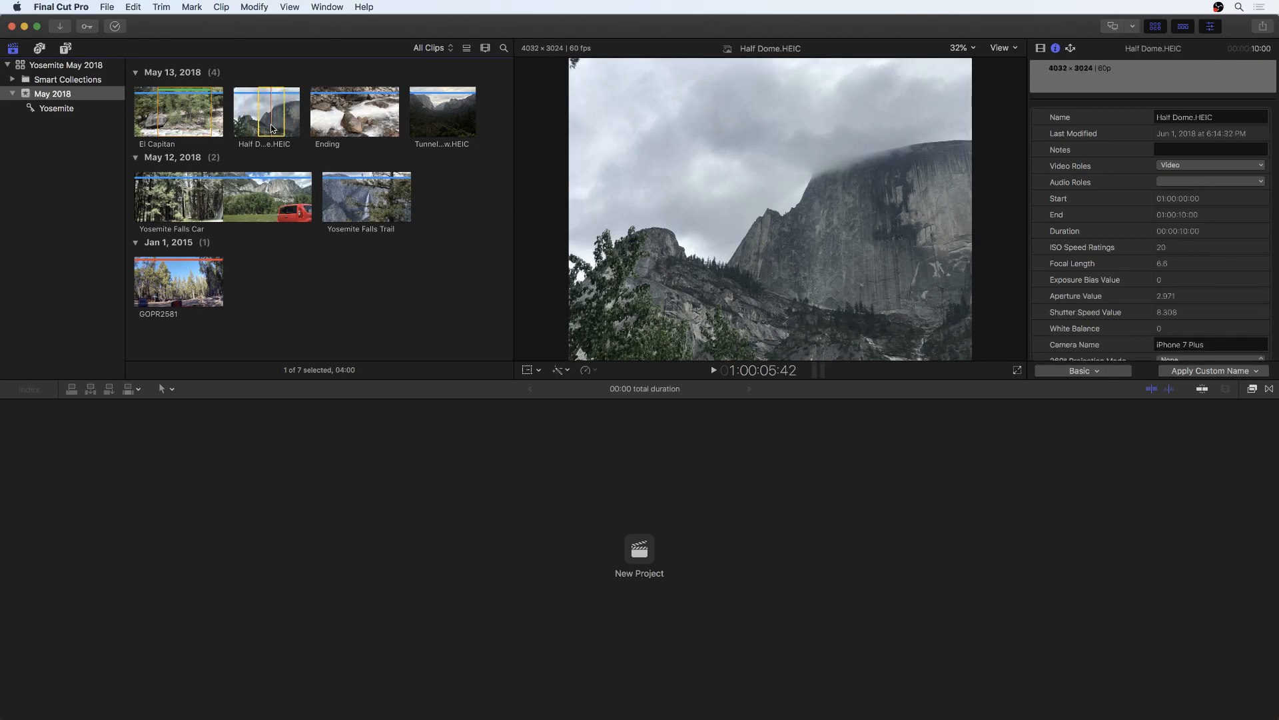
key(f)
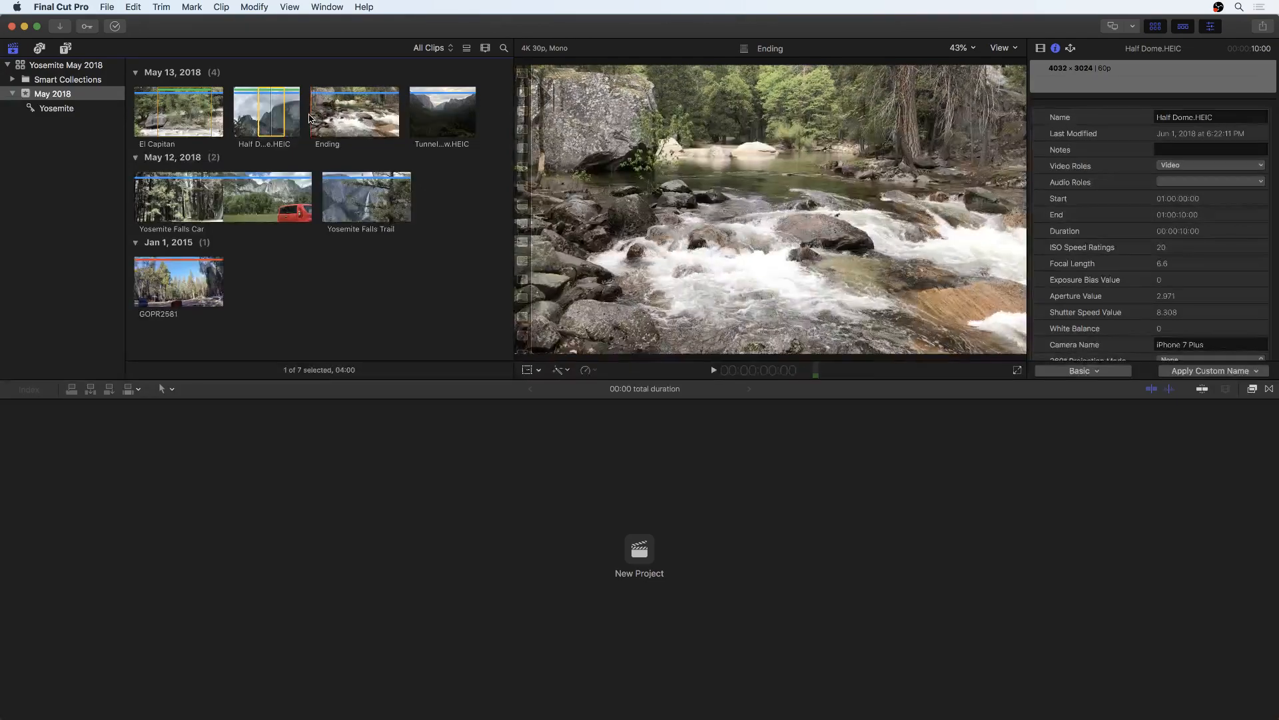
drag(319, 122, 392, 127)
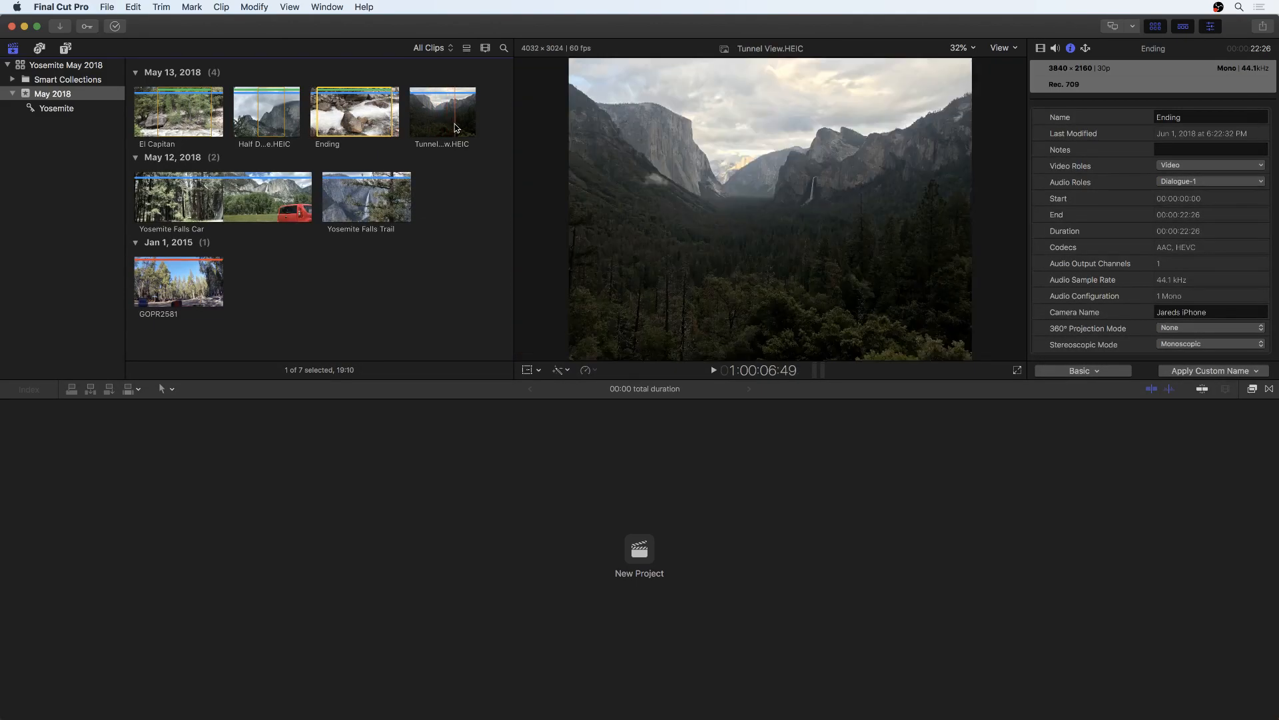
drag(459, 126, 434, 125)
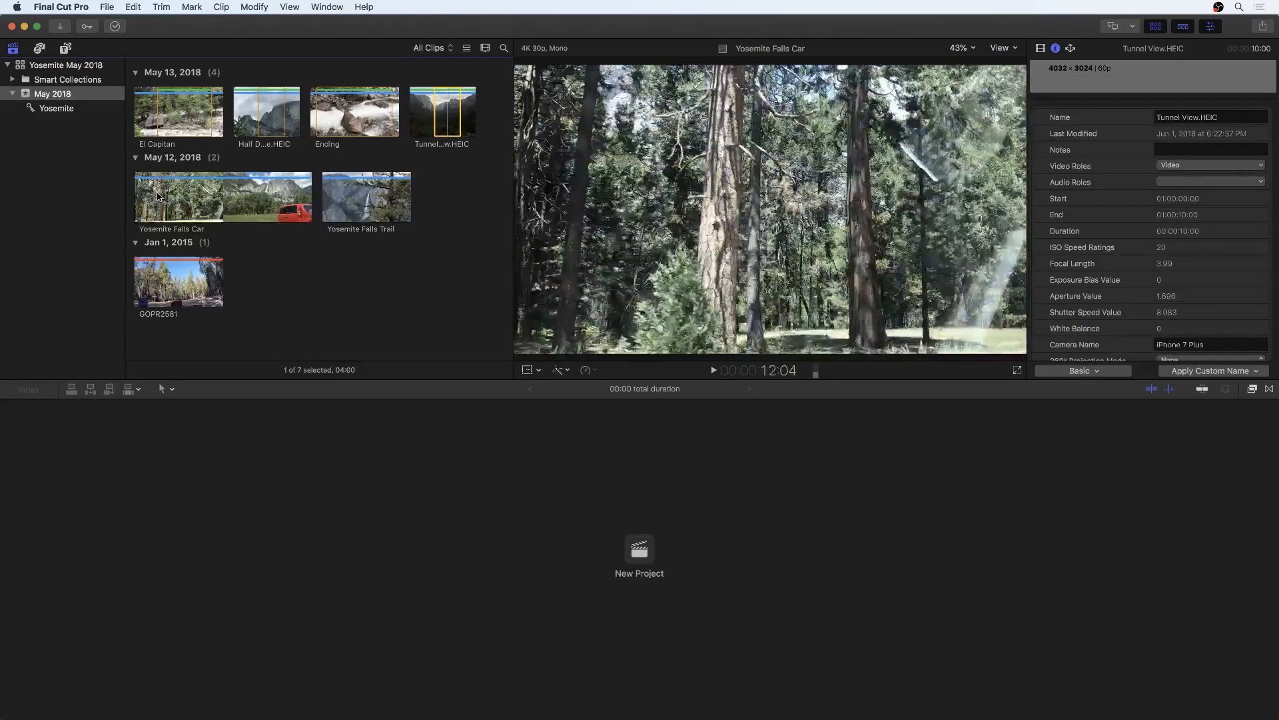
Favorite the waterfall section of Yosemite Falls Car, about 23 seconds long, and about 13 seconds of Yosemite Falls Trail.
key(space)
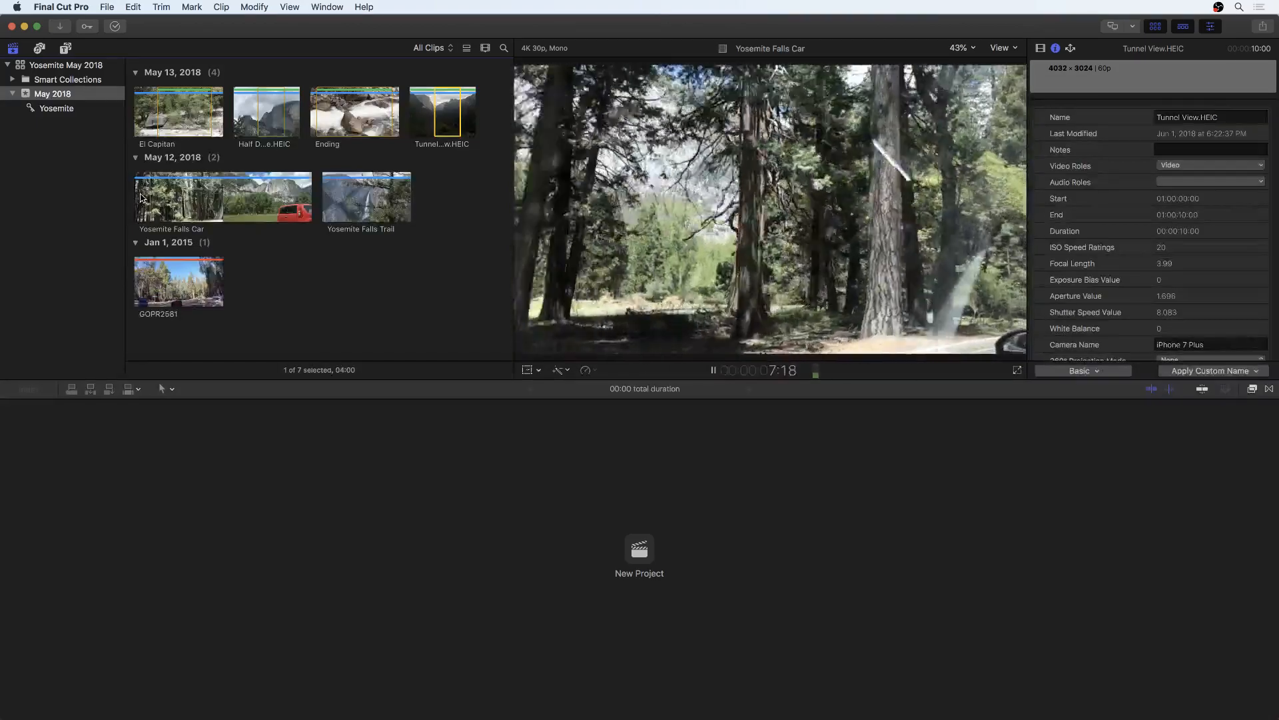
key(space)
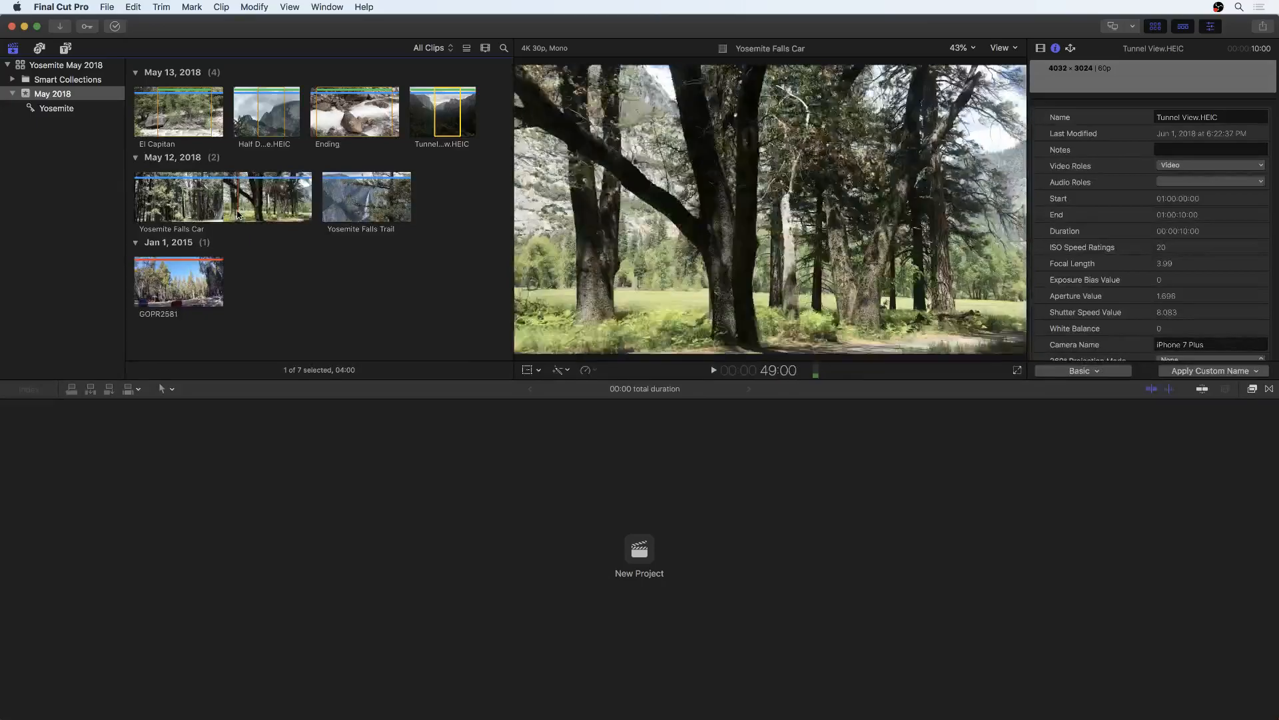
drag(233, 212, 282, 215)
key(f)
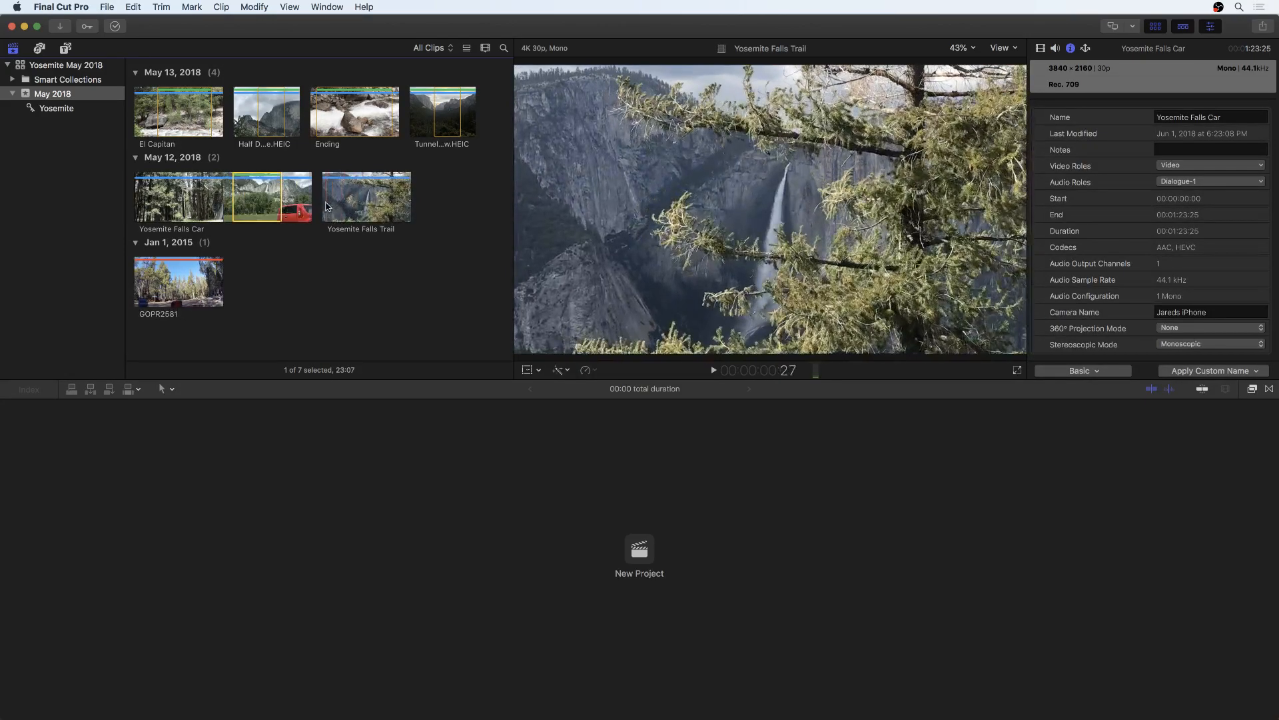
drag(340, 207, 400, 214)
key(f)
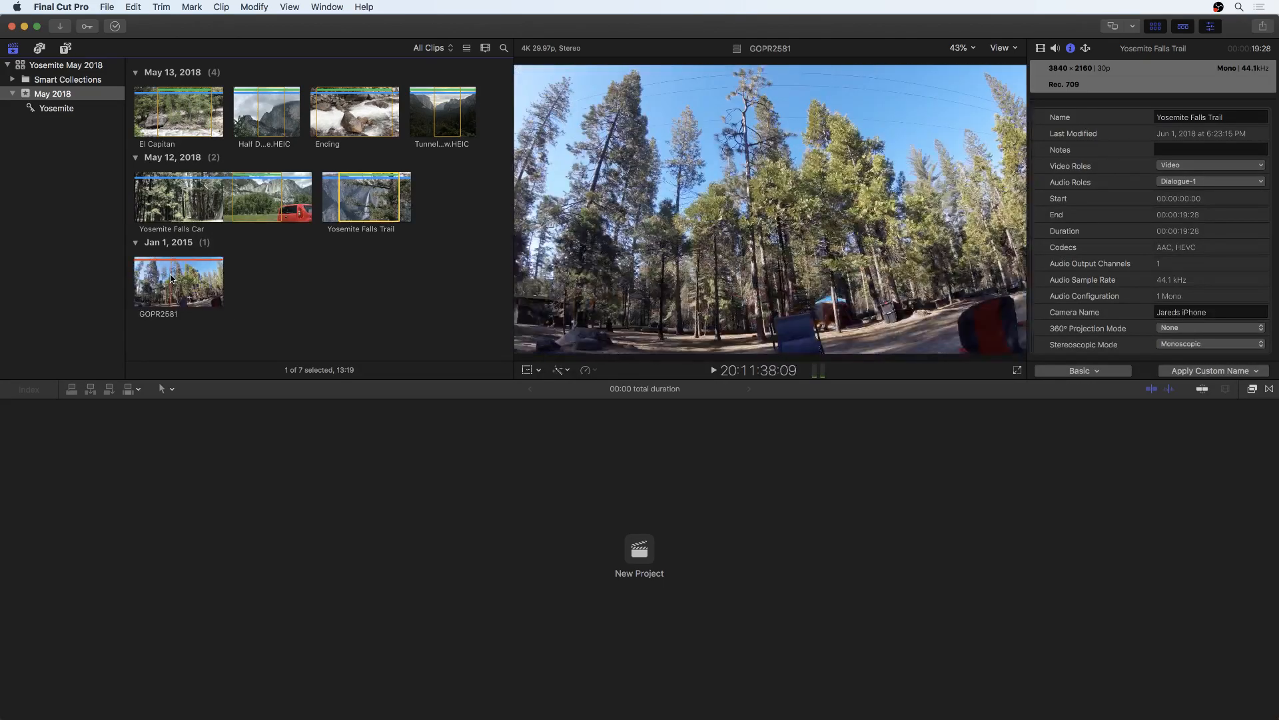
Filter the May 2018 event's clips to hide the rejected footage.
click(170, 282)
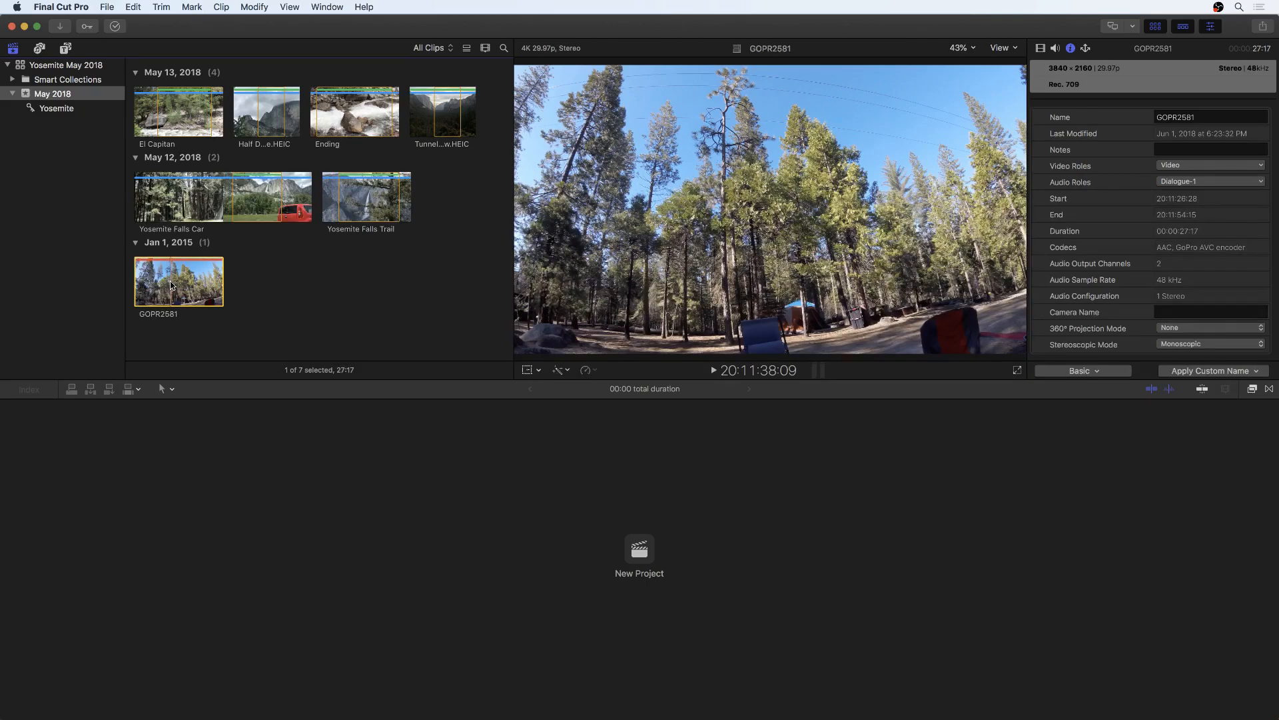
click(430, 48)
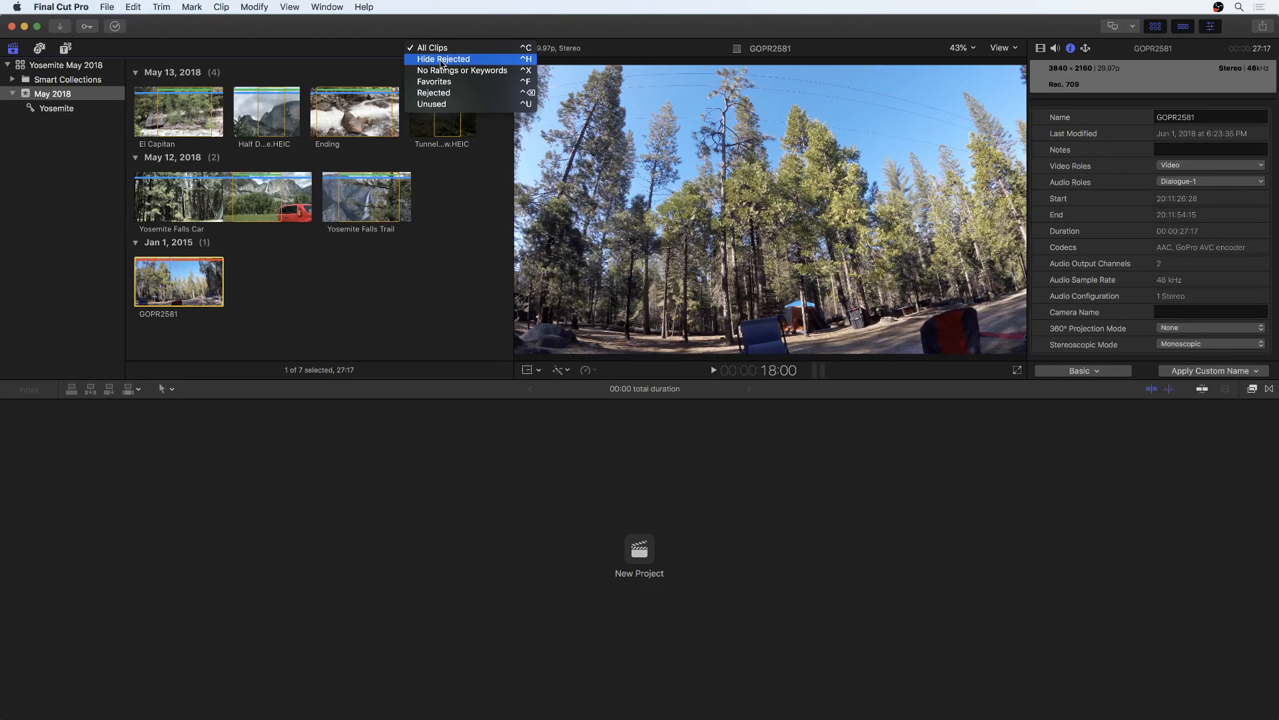
click(442, 59)
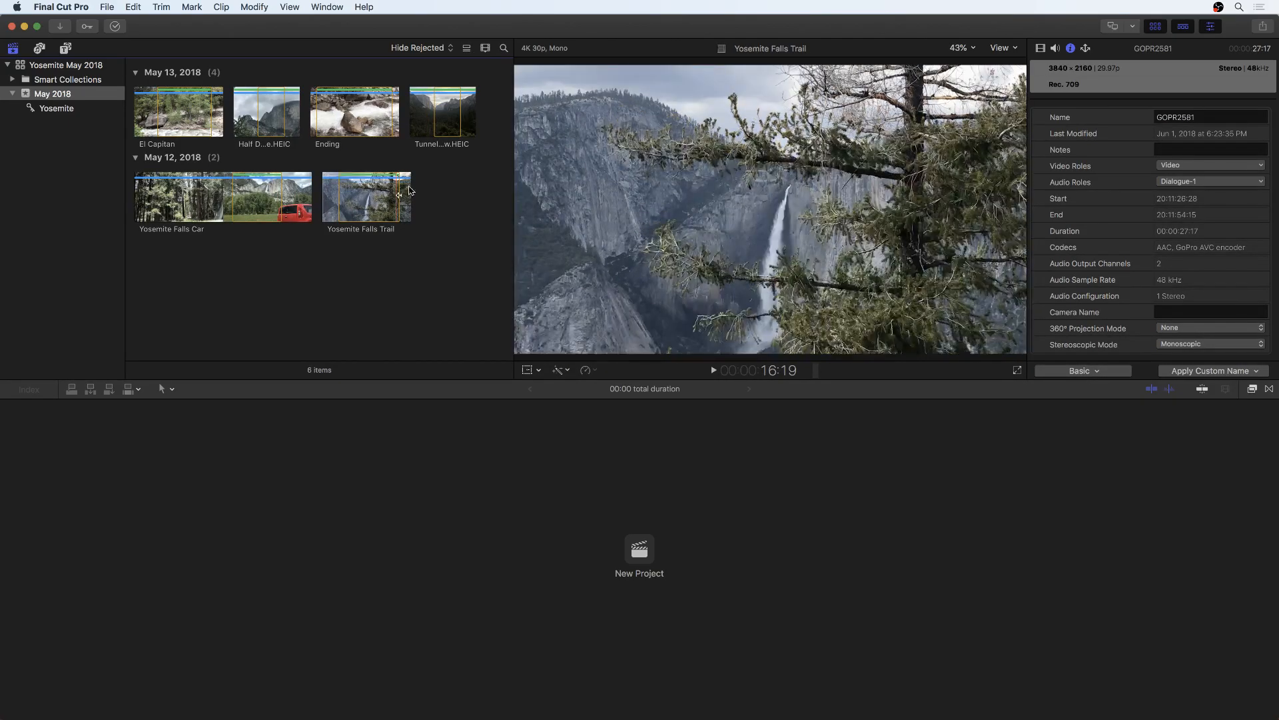
Reduce the clip height slightly and set the filmstrip duration to 10 seconds per thumbnail.
click(485, 51)
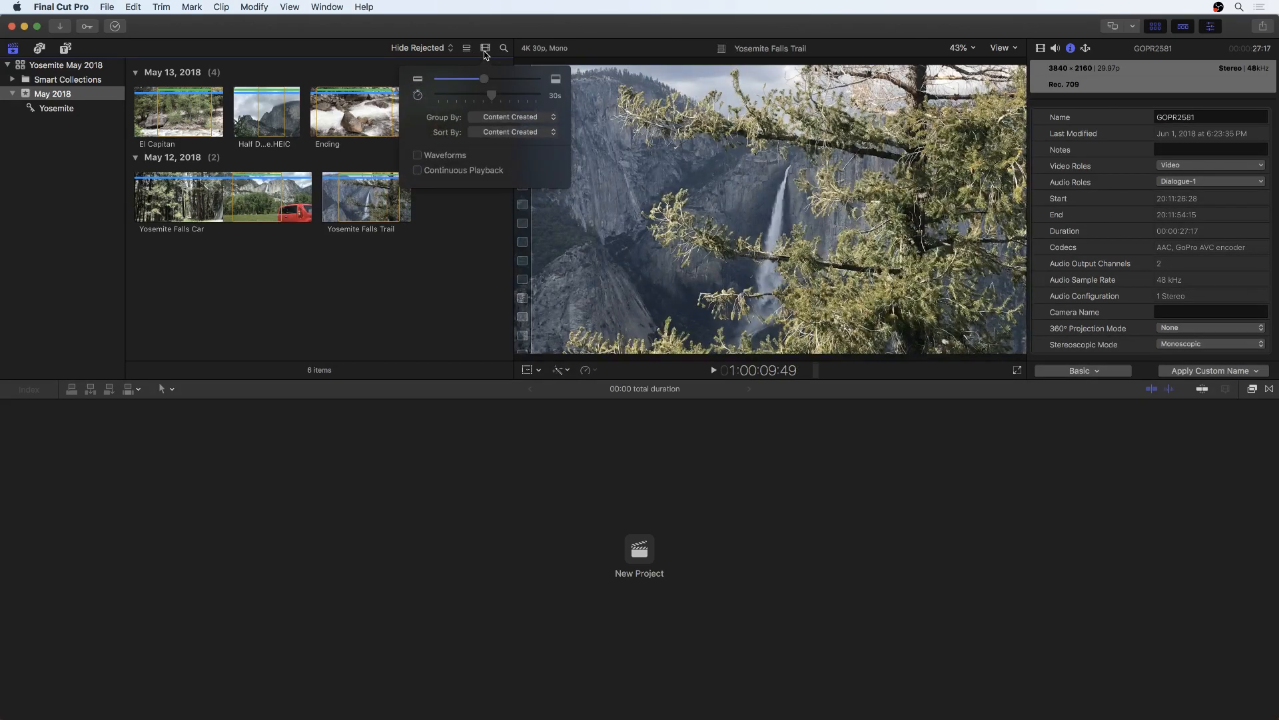
mouse_move(484, 81)
mouse_down()
mouse_move(525, 80)
mouse_move(450, 79)
mouse_move(472, 83)
mouse_move(474, 100)
mouse_move(456, 100)
mouse_move(515, 100)
mouse_move(500, 98)
mouse_up()
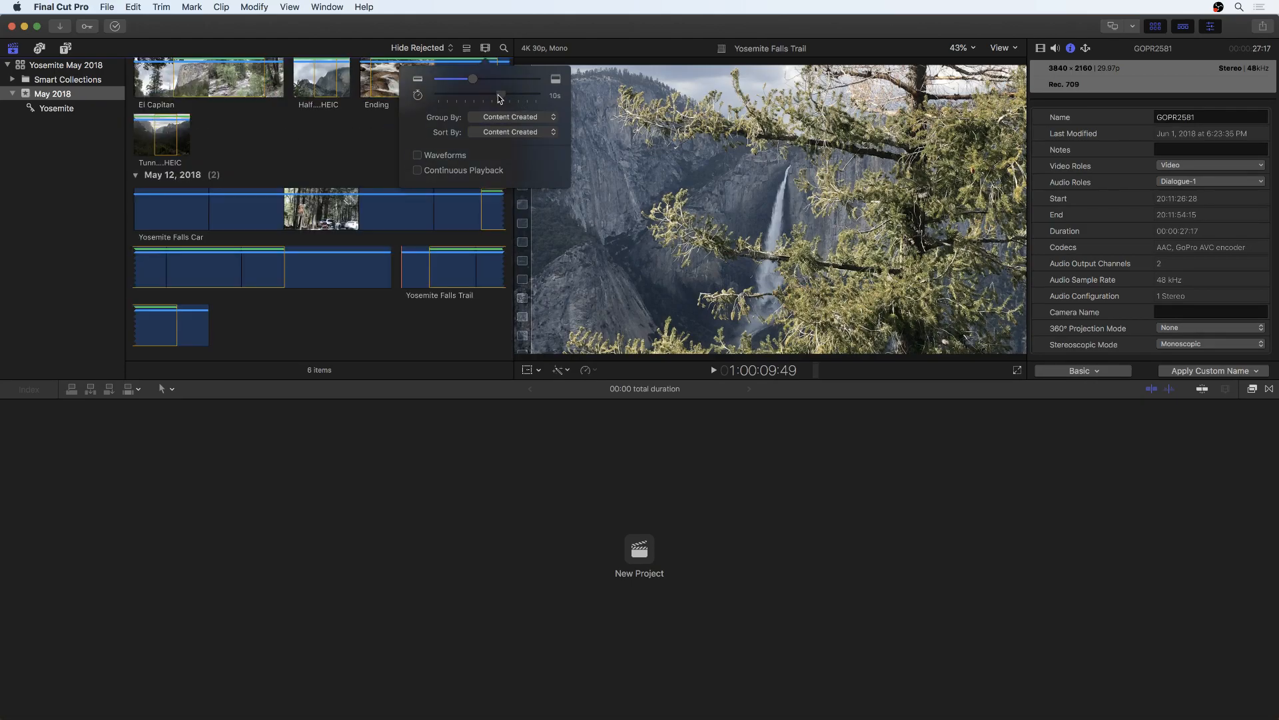
click(486, 52)
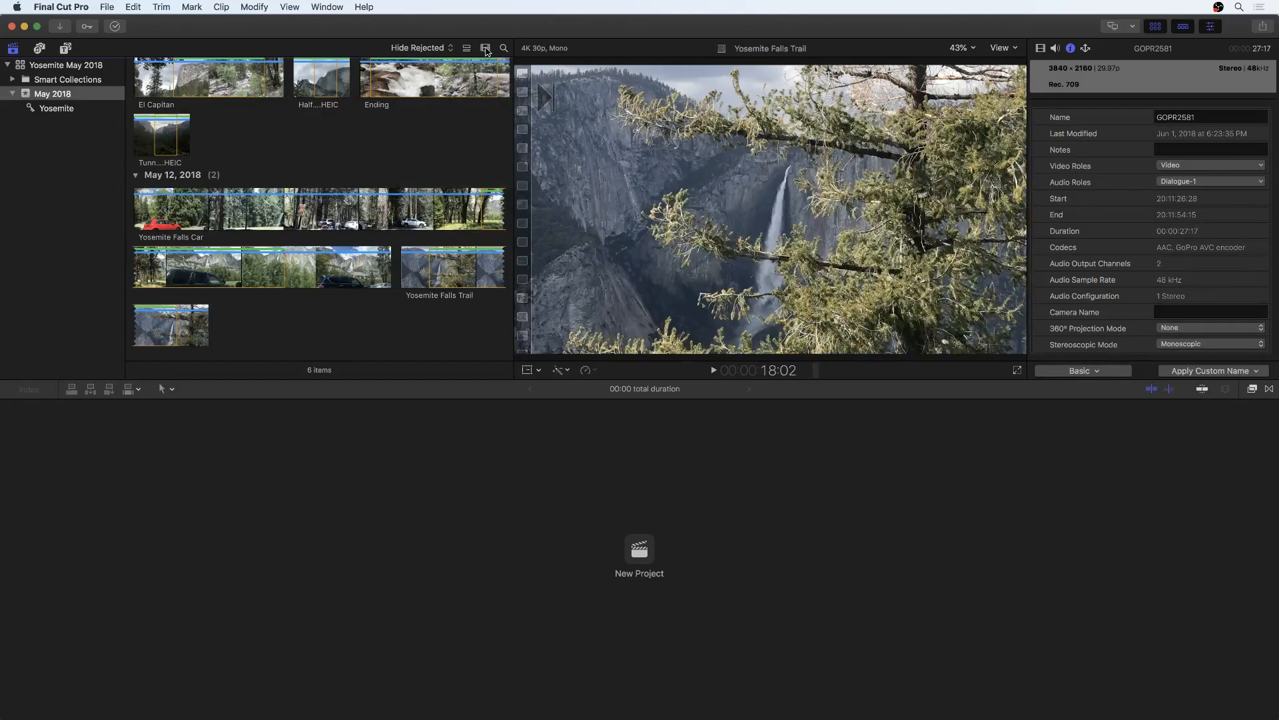
scroll(383, 123, up, 1)
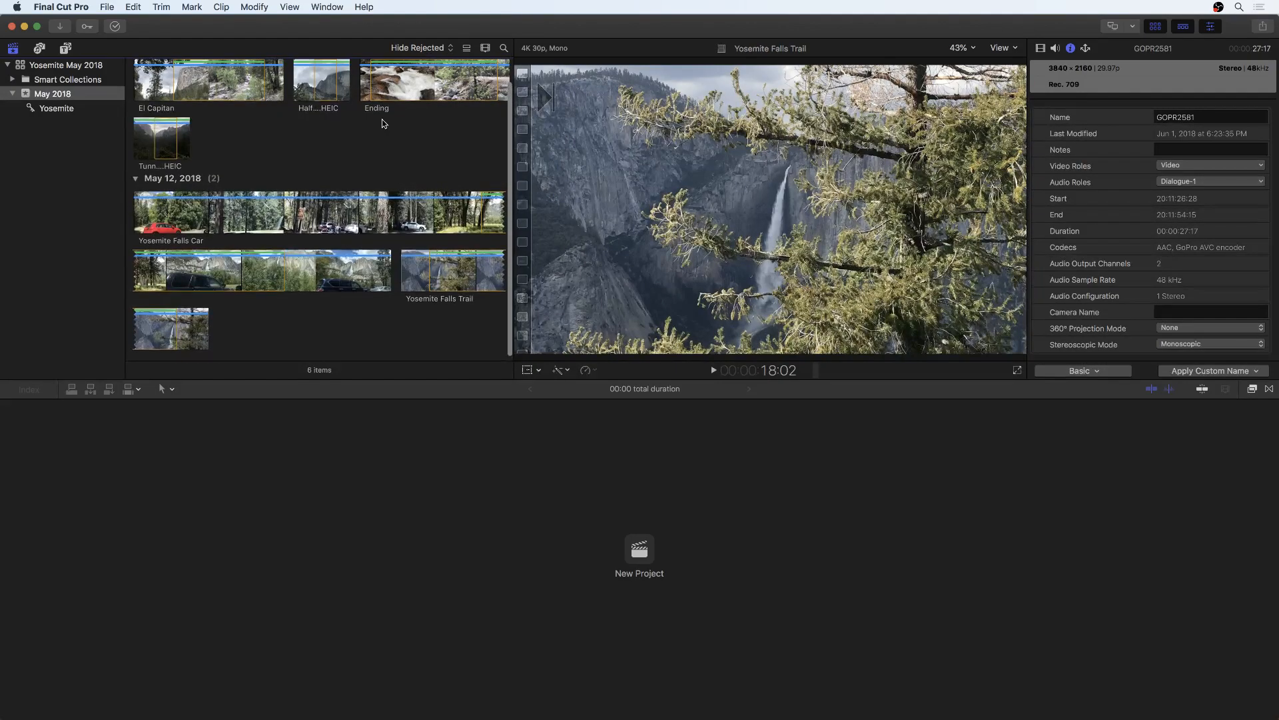
Preview El Capitan, Half Dome.HEIC and Ending in list view, and return the browser to filmstrip view.
click(467, 49)
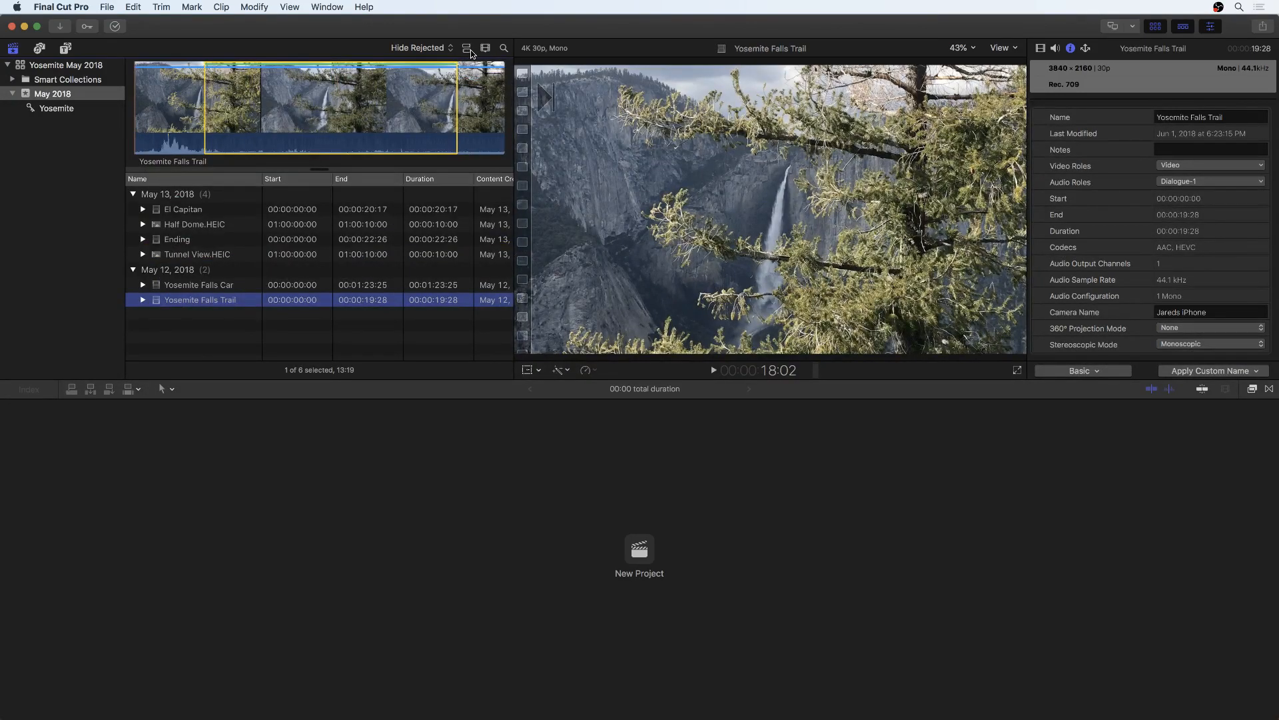
click(467, 52)
click(467, 49)
click(197, 214)
click(195, 225)
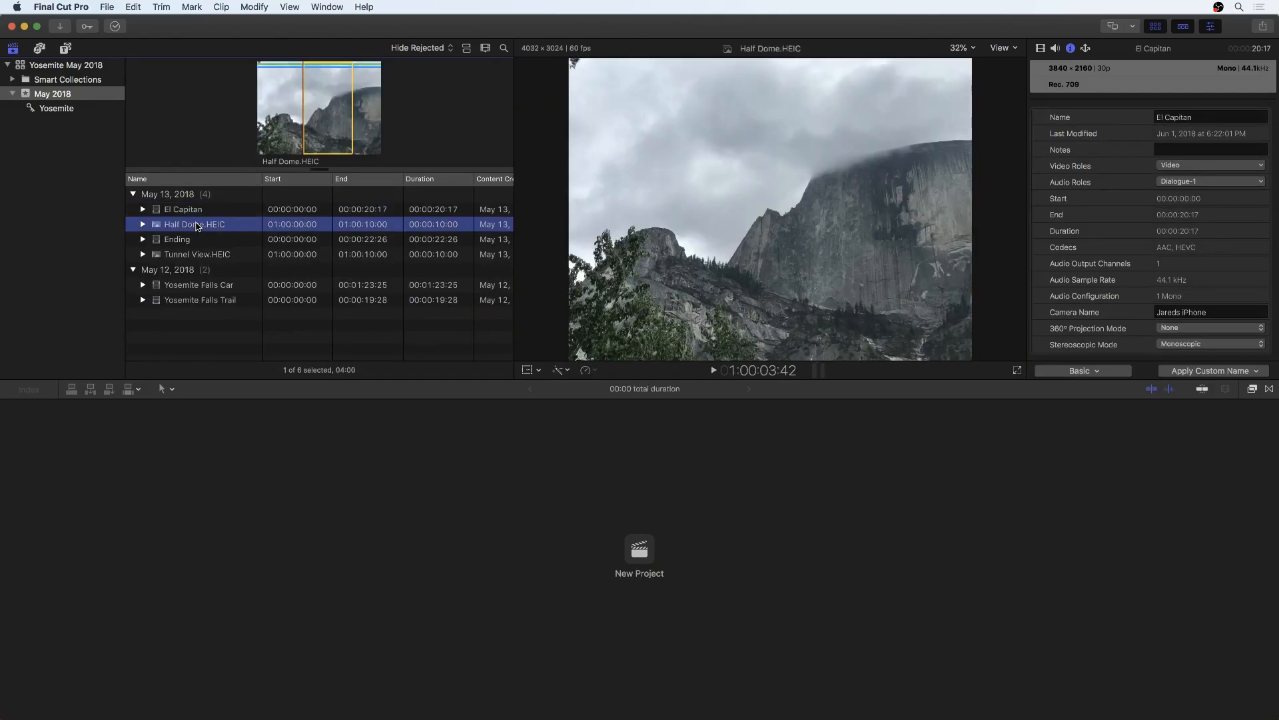
click(193, 239)
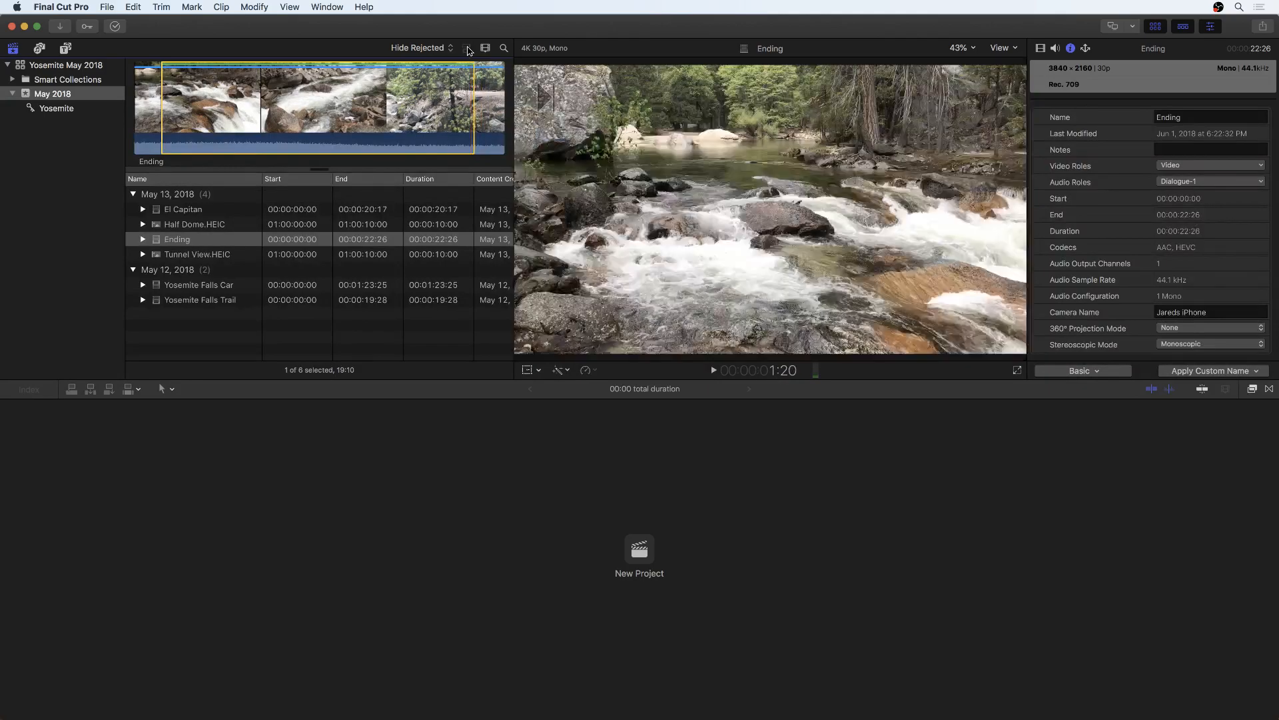
click(468, 48)
scroll(453, 98, up, 2)
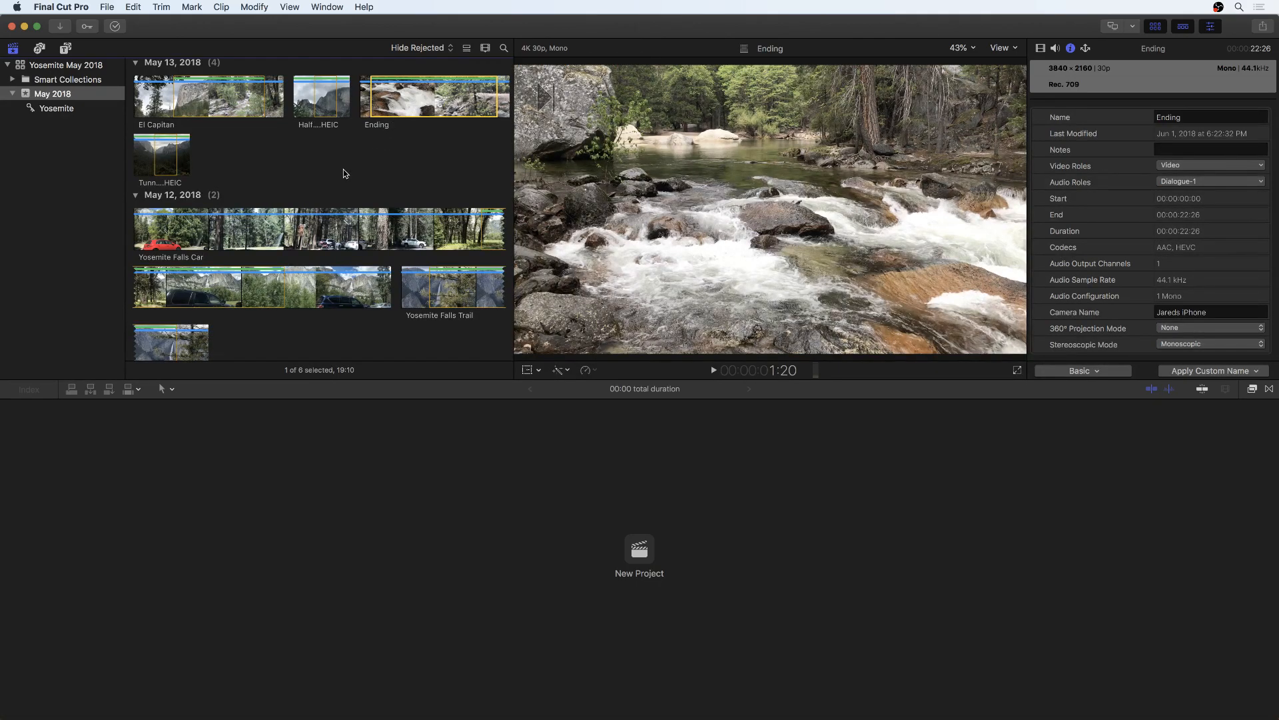
Enlarge the browser's clip filmstrips to the maximum height.
click(485, 48)
drag(475, 79, 517, 81)
click(425, 242)
scroll(425, 242, up, 5)
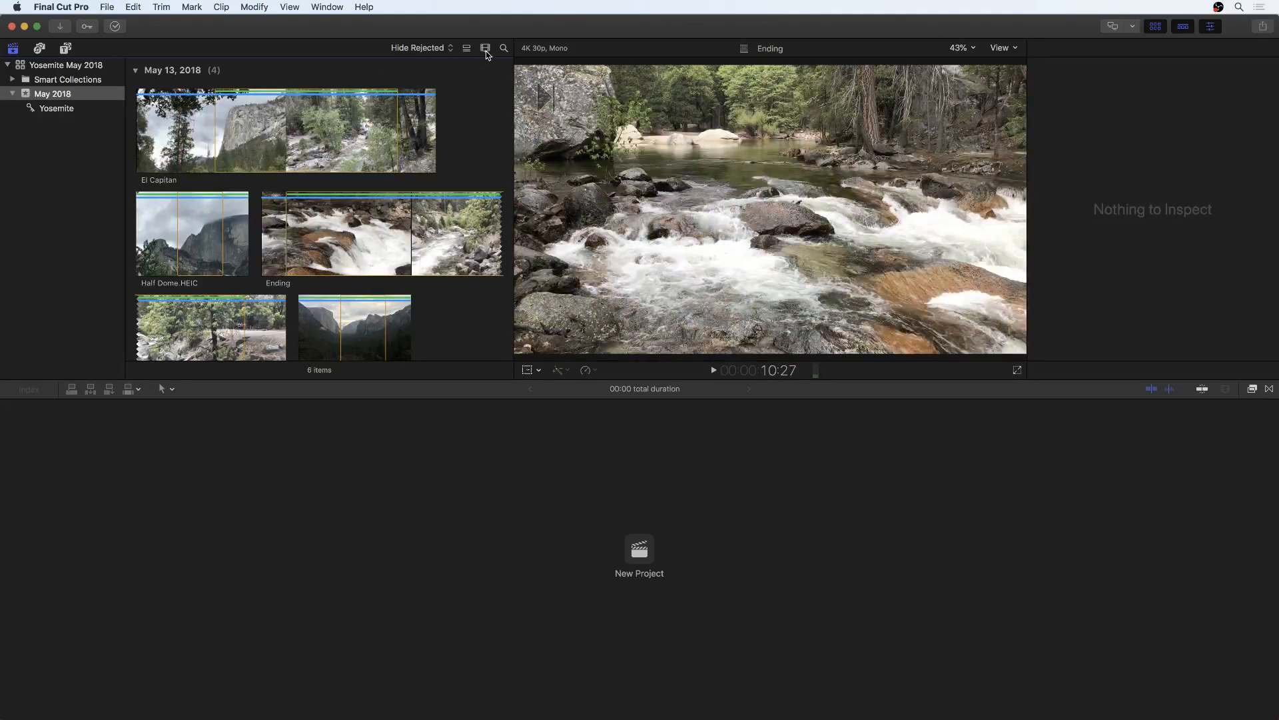
Set the filmstrip duration to 1 minute per thumbnail and look over the condensed clips.
click(486, 50)
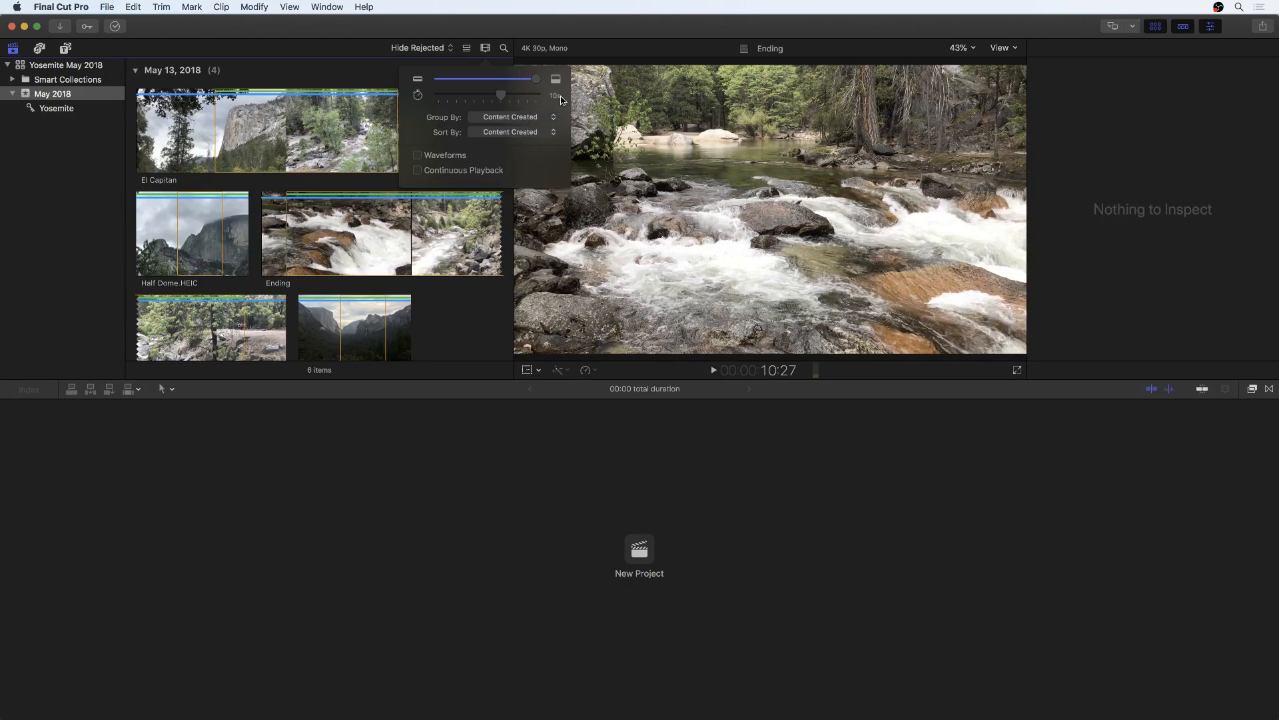
click(486, 49)
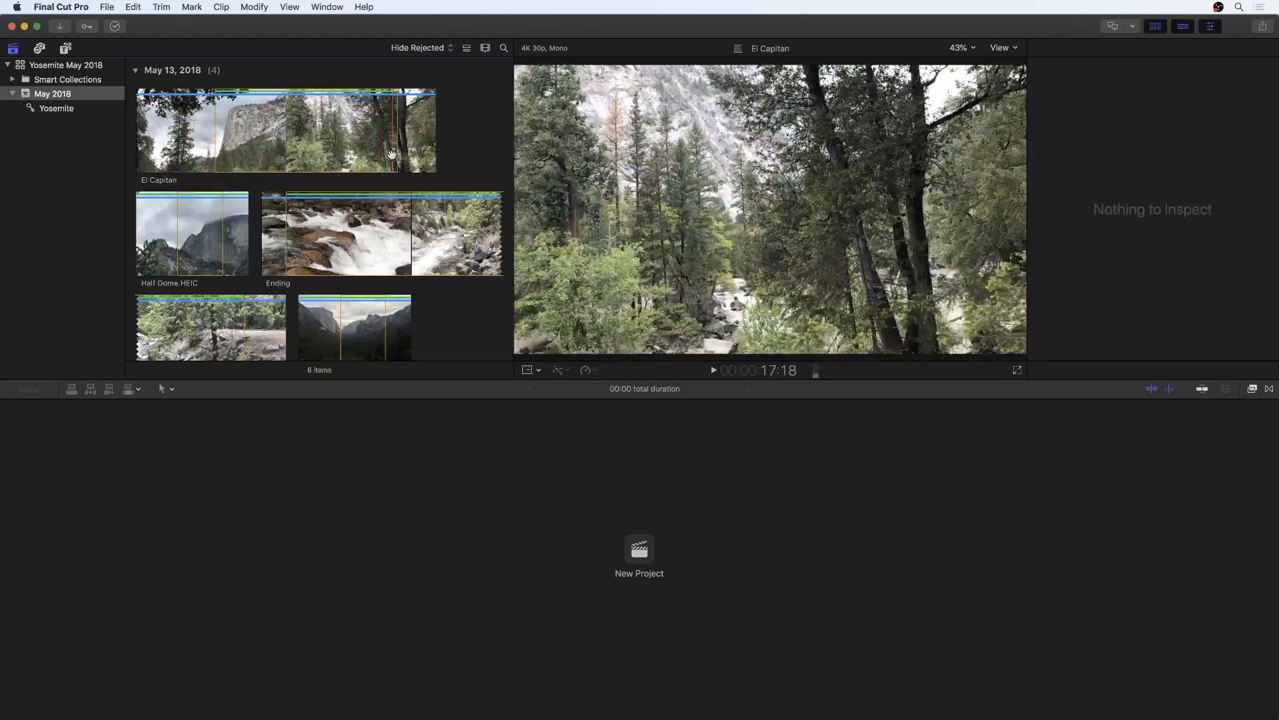
click(485, 49)
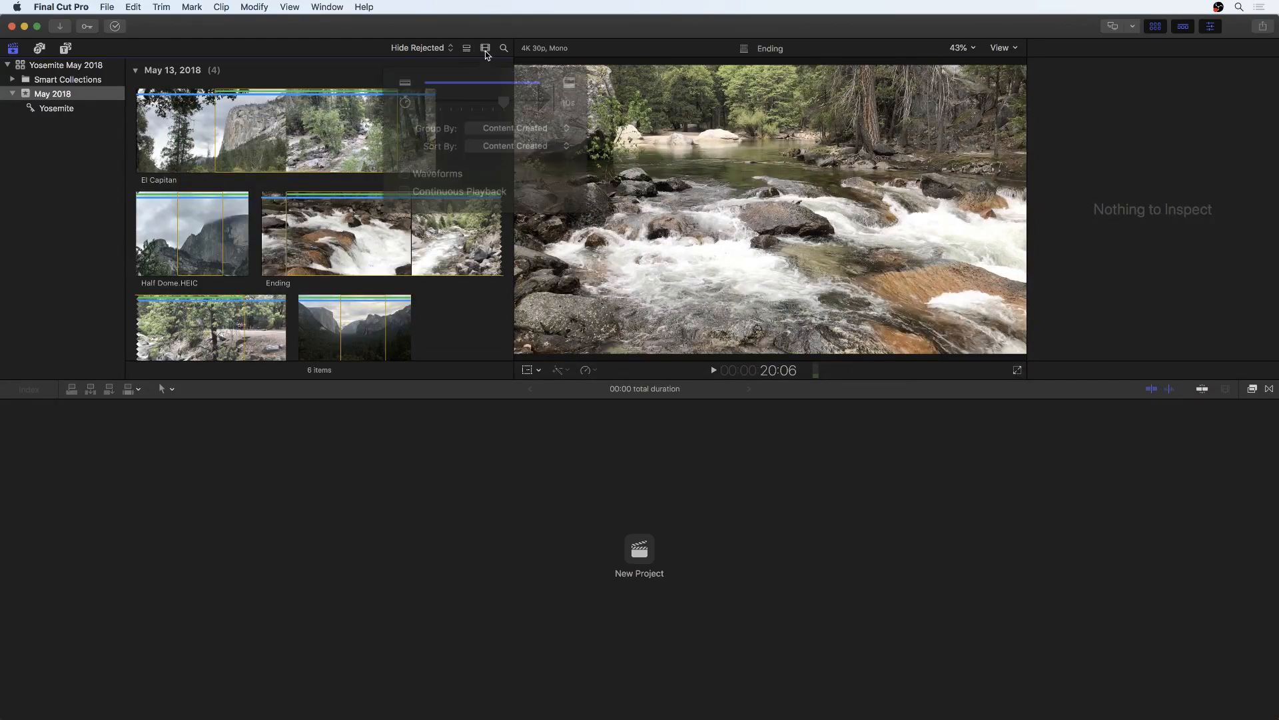
mouse_move(498, 101)
mouse_down()
mouse_move(509, 94)
mouse_move(486, 90)
mouse_up()
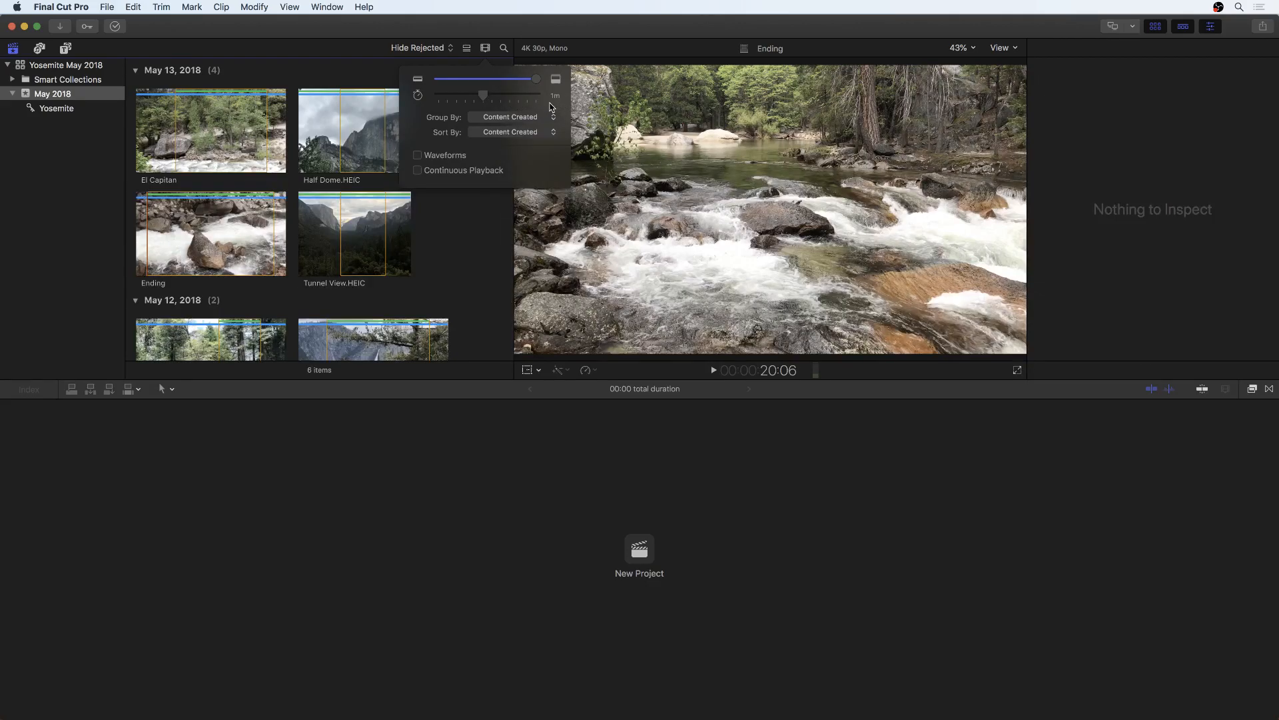
click(485, 49)
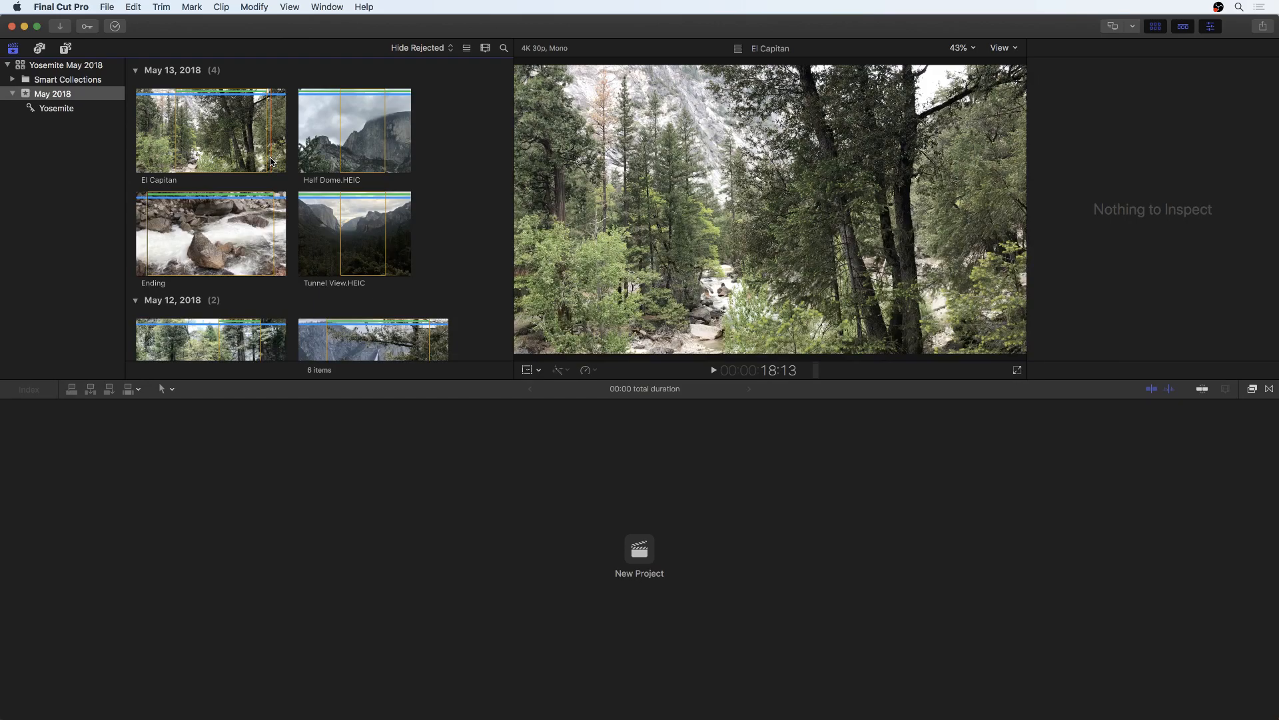
scroll(213, 168, down, 3)
scroll(213, 168, up, 3)
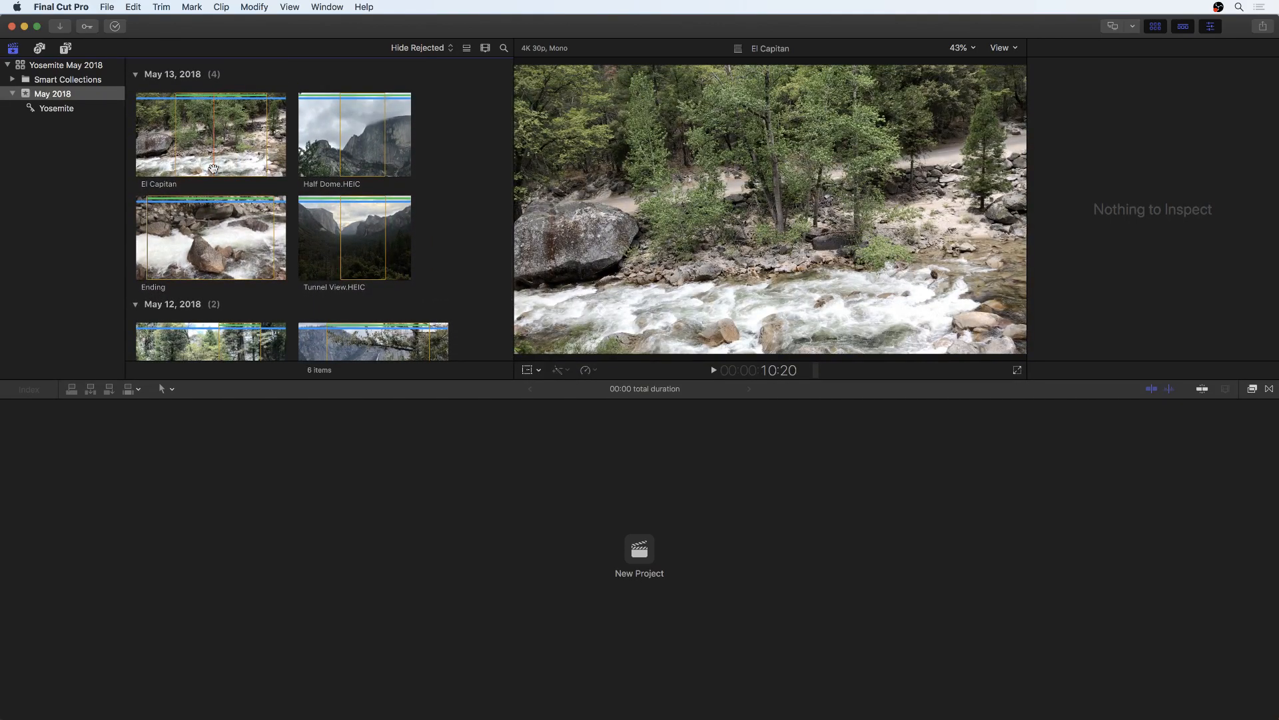
Switch the browser to list view and preview Ending, El Capitan, Tunnel View.HEIC and Yosemite Falls Car with their favorite ranges.
click(466, 48)
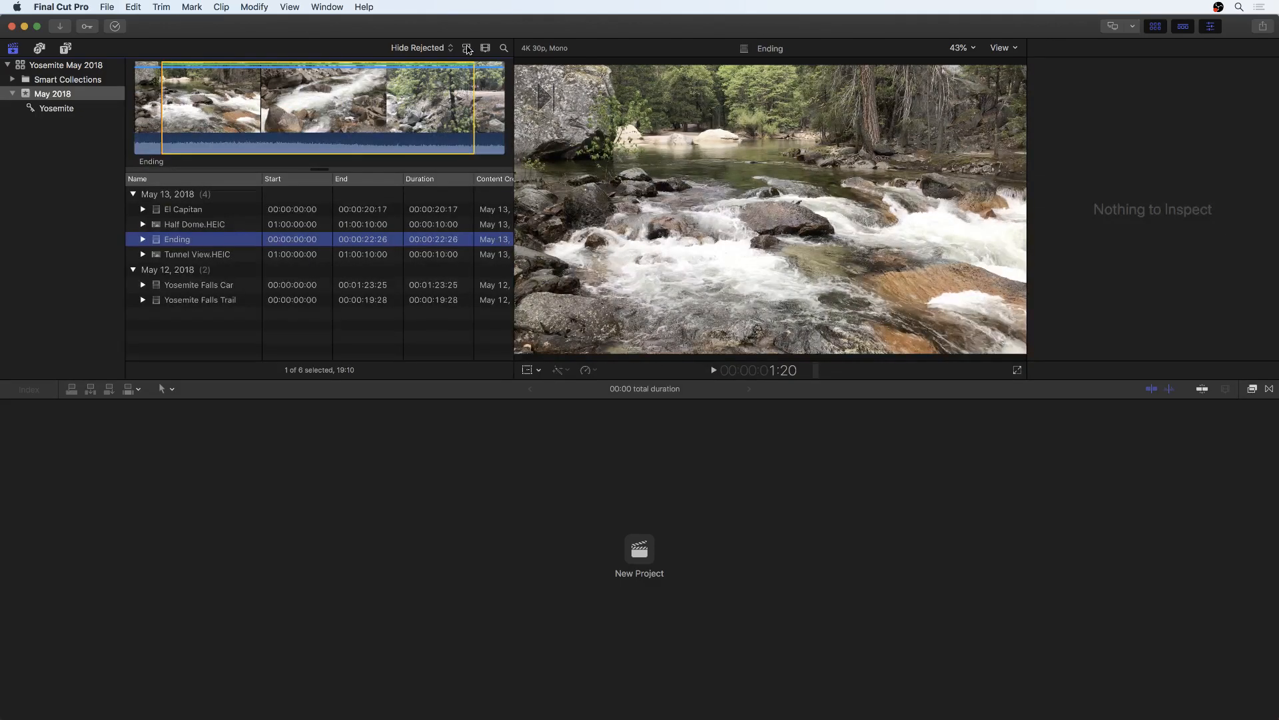
click(153, 112)
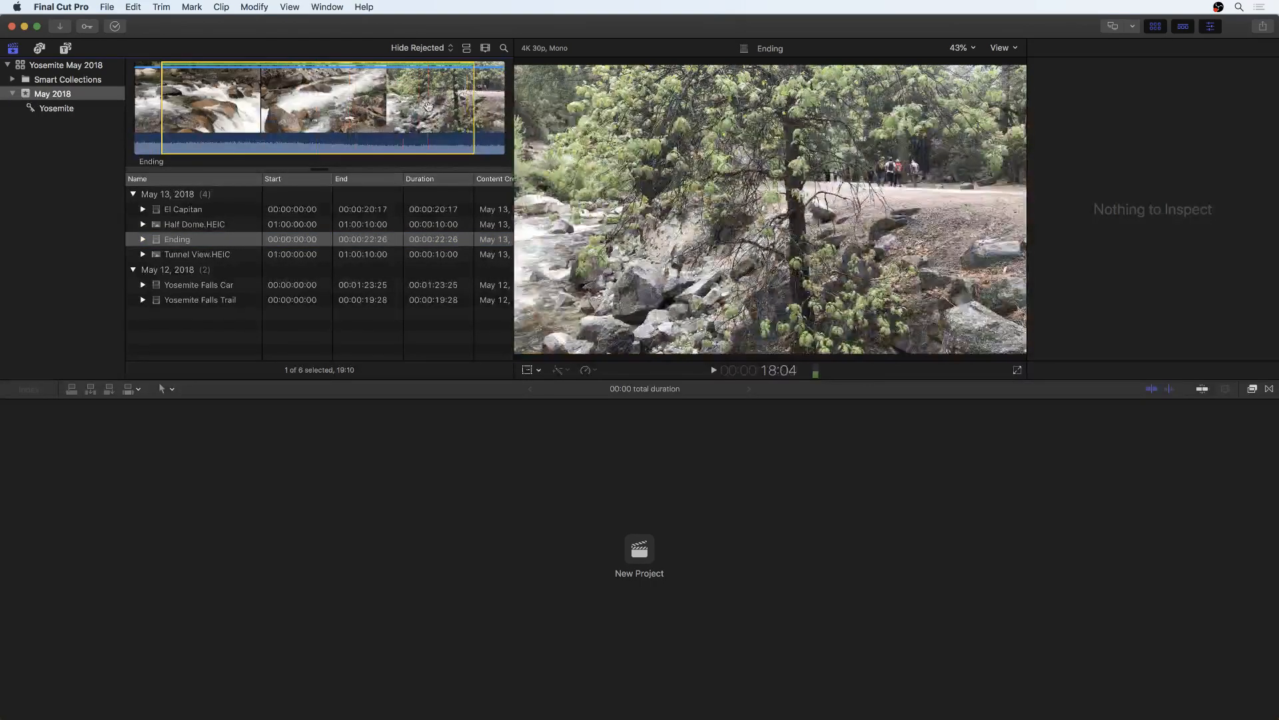
click(220, 213)
key(super+4)
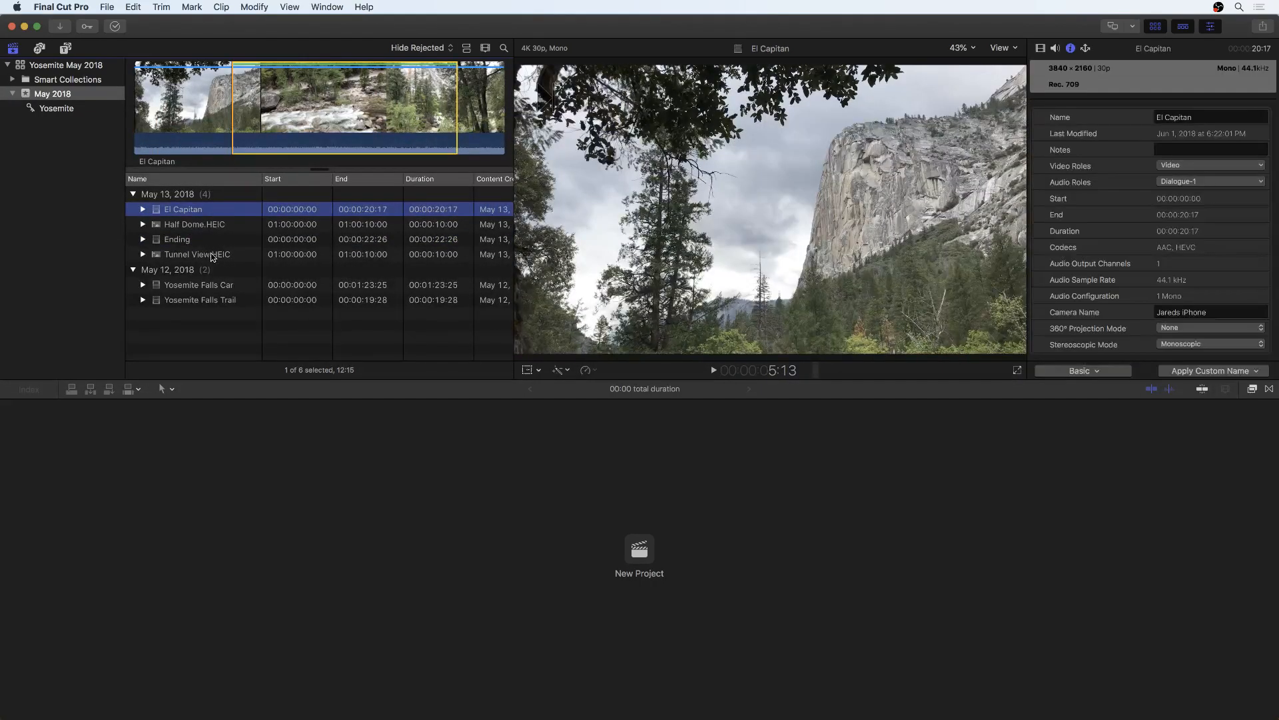
click(211, 253)
click(213, 285)
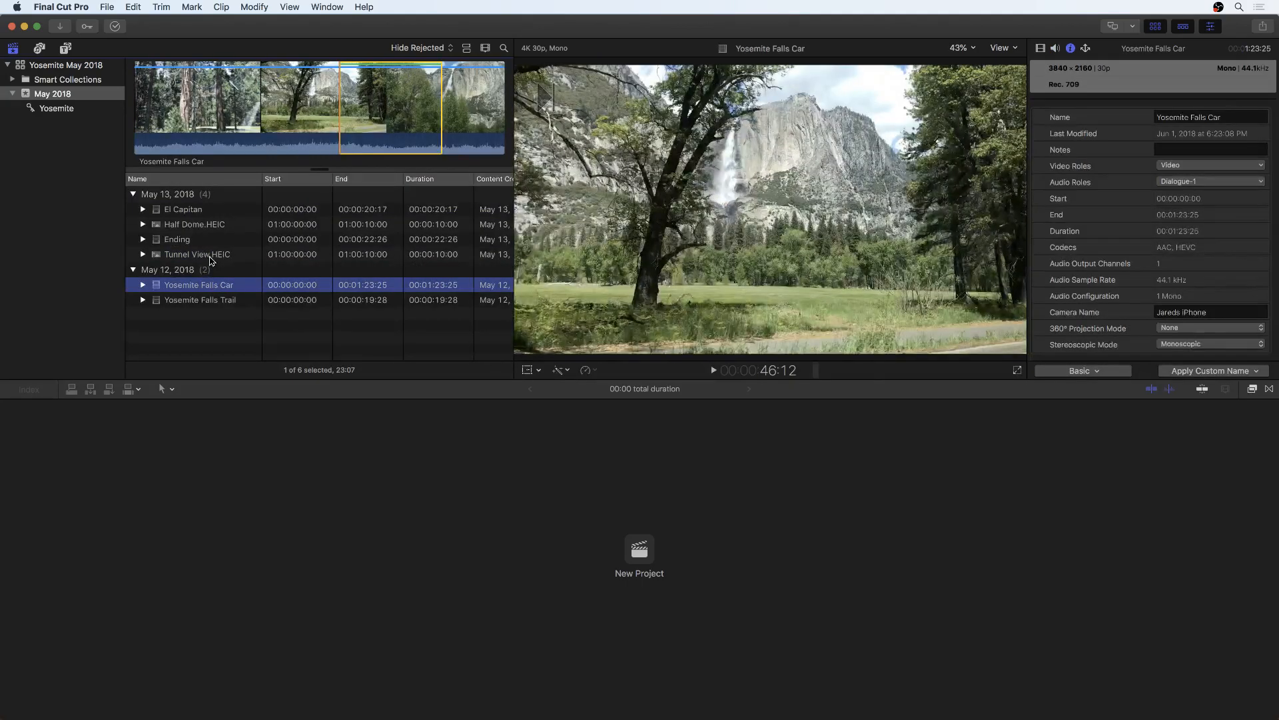
click(212, 257)
click(318, 123)
click(203, 287)
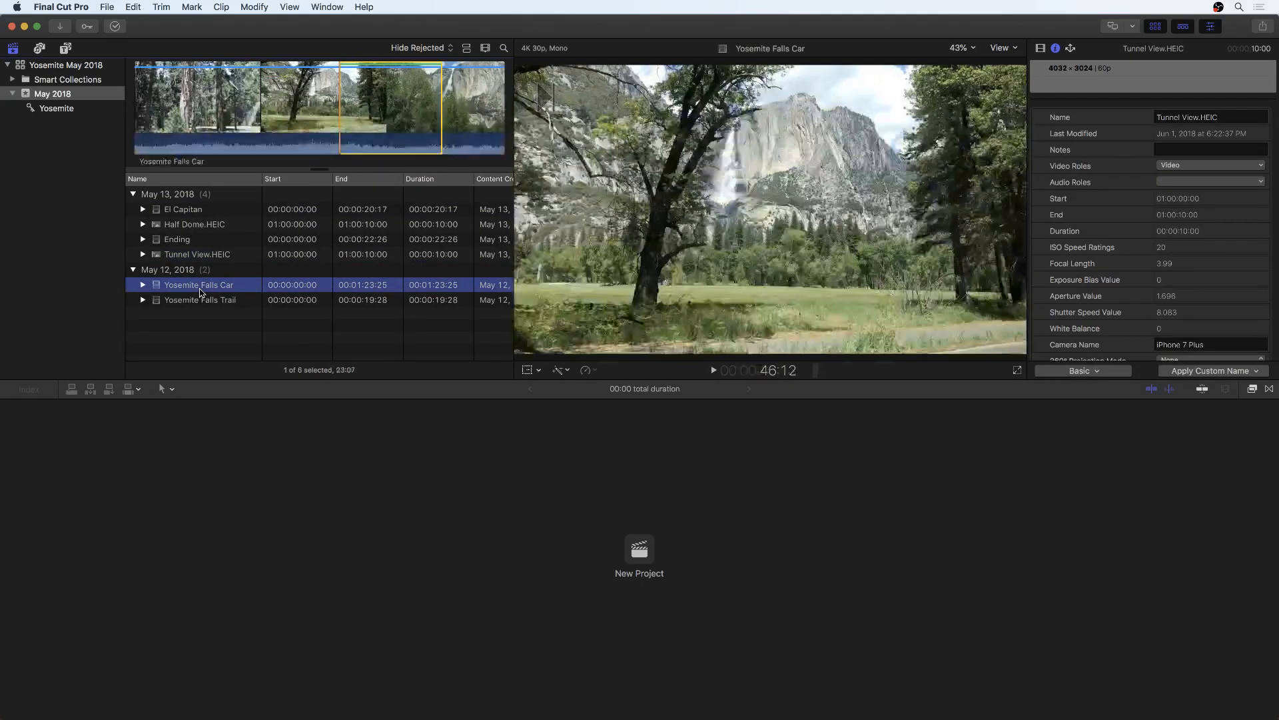
Preview Half Dome.HEIC in list view and return the browser to filmstrip view.
click(202, 227)
click(483, 47)
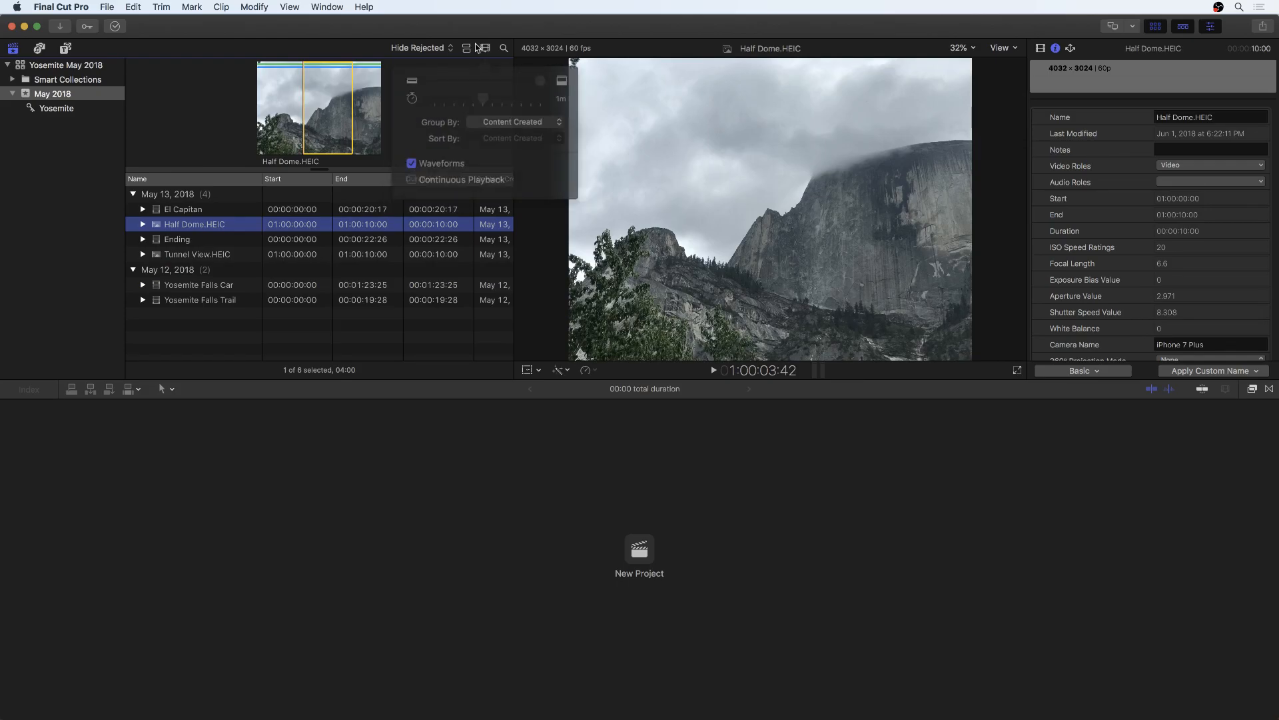
click(470, 47)
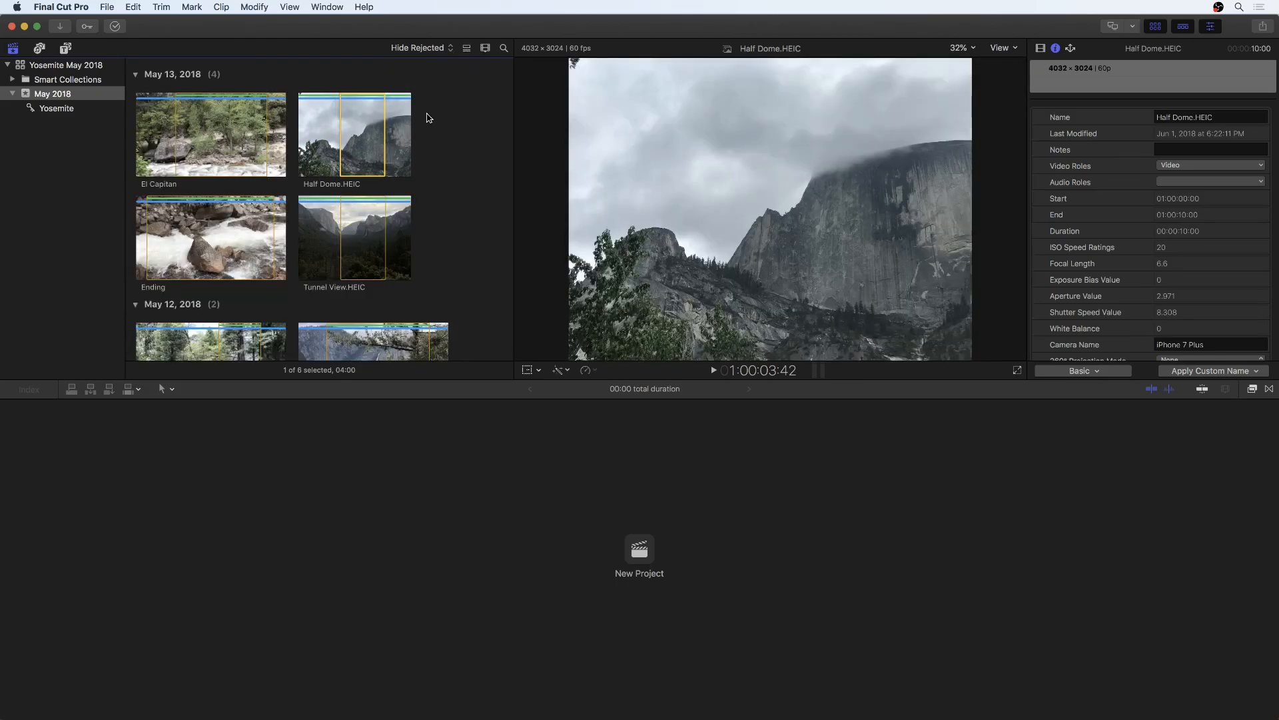
Reduce the height of the browser's clip filmstrips and set their duration to 5 minutes per thumbnail.
click(483, 51)
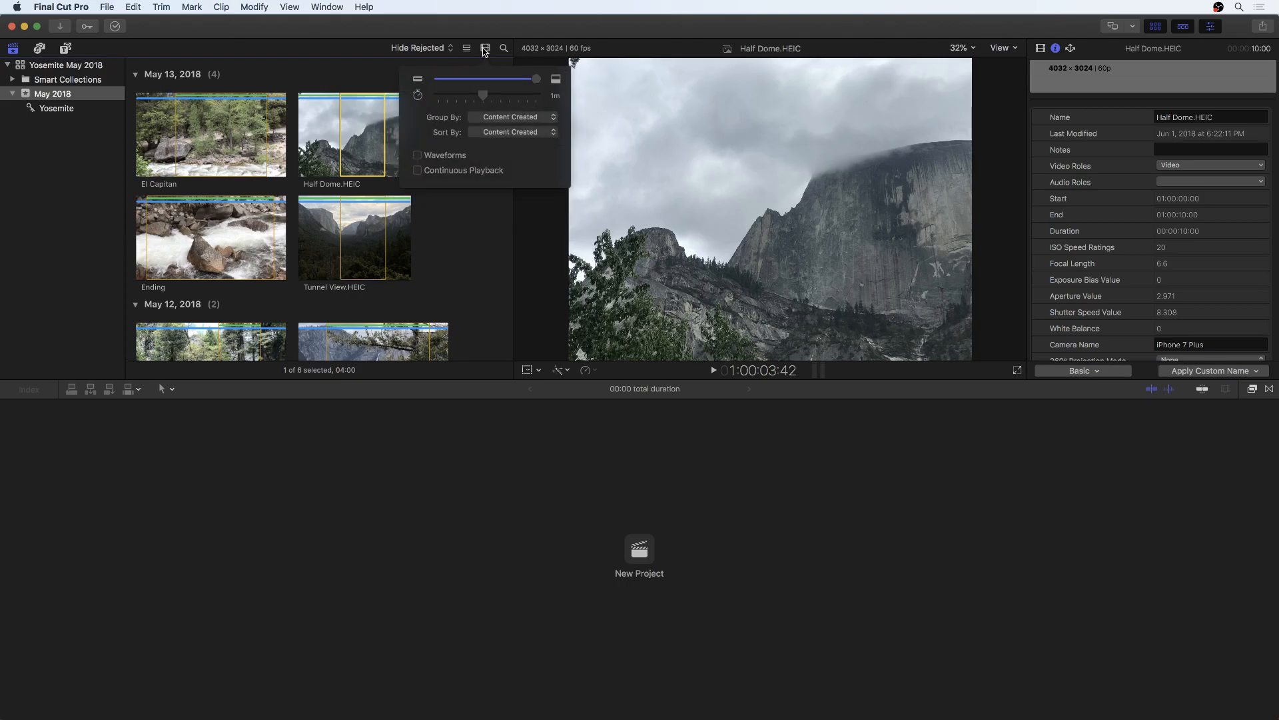
drag(531, 82, 470, 98)
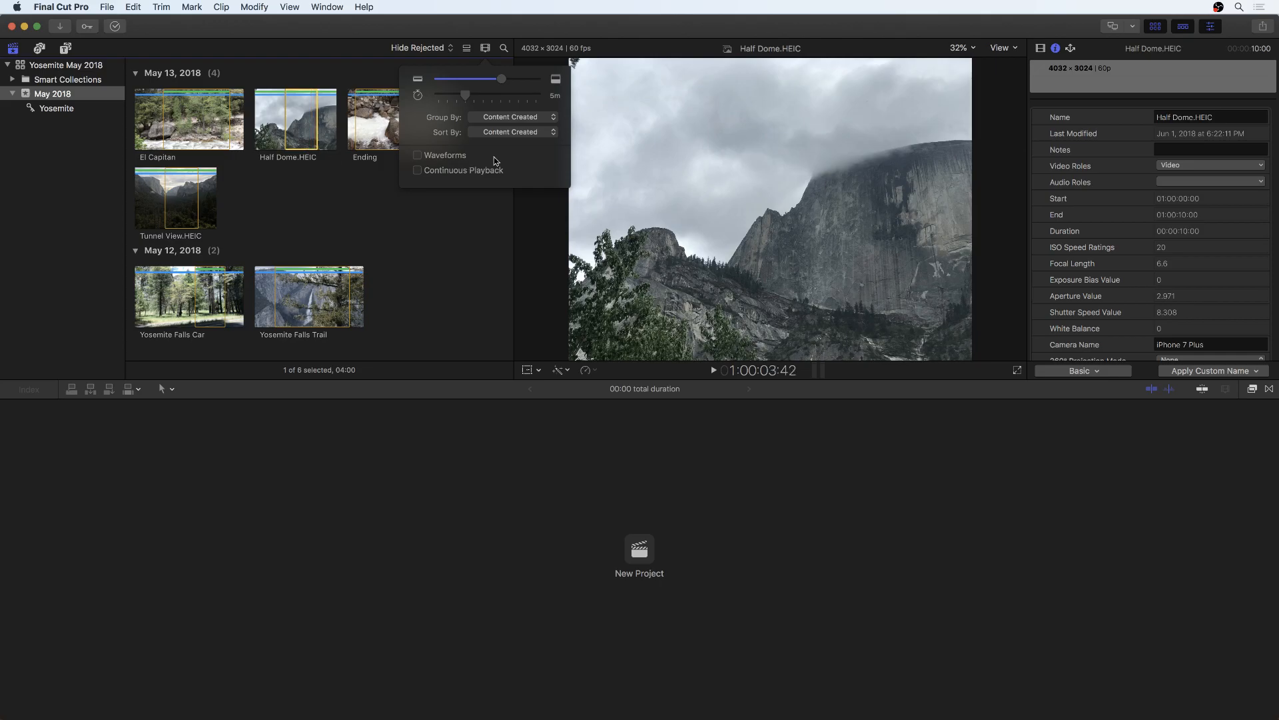
click(485, 51)
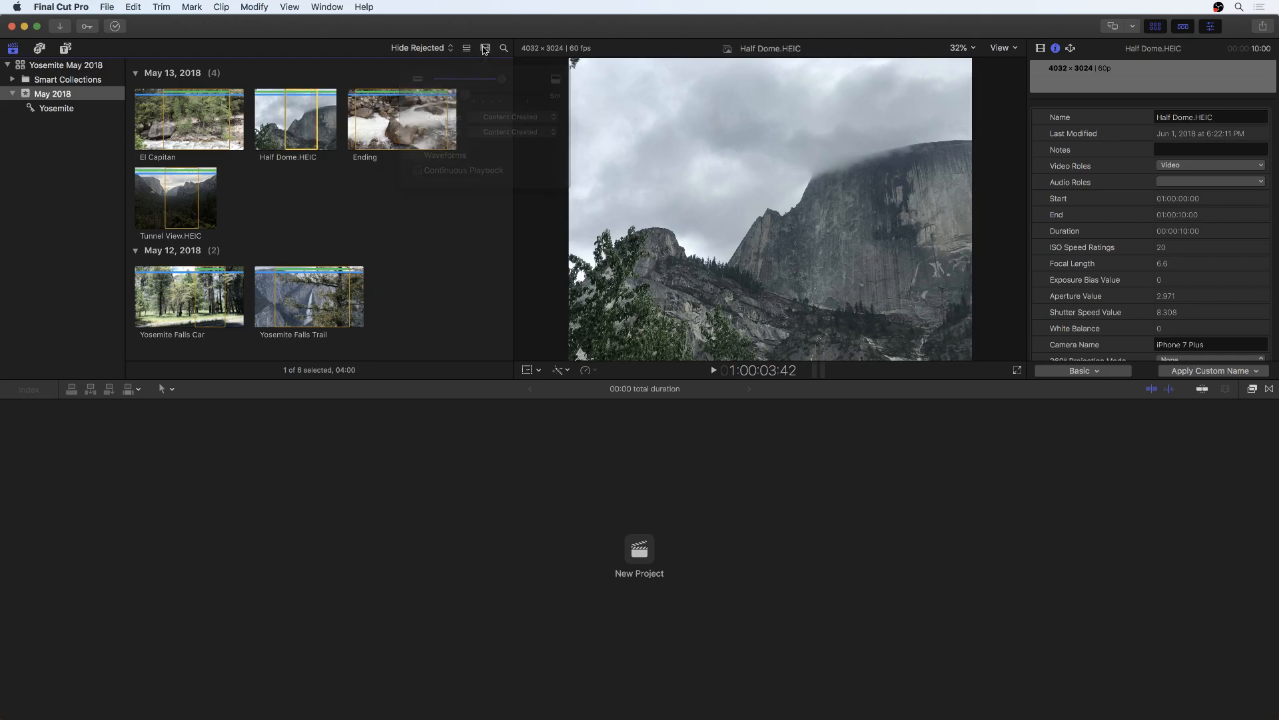
Show and hide the audio waveforms on the browser clips, and turn on continuous playback.
click(487, 48)
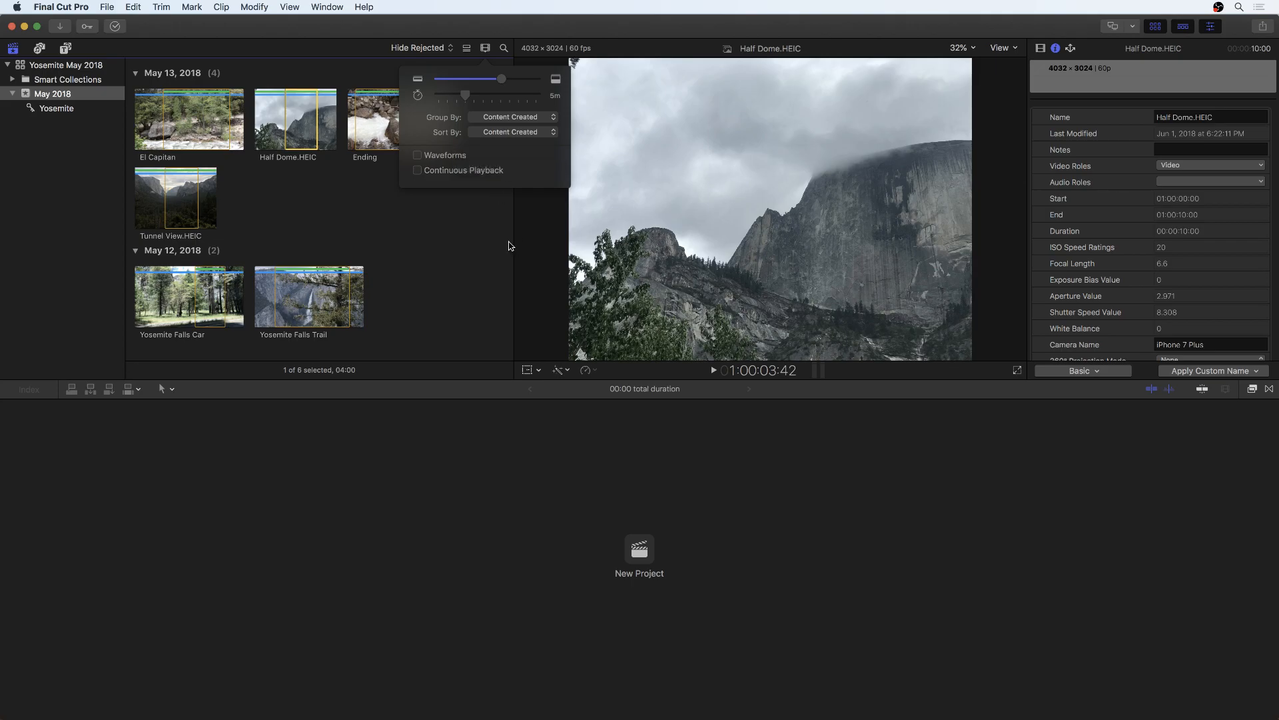
click(419, 156)
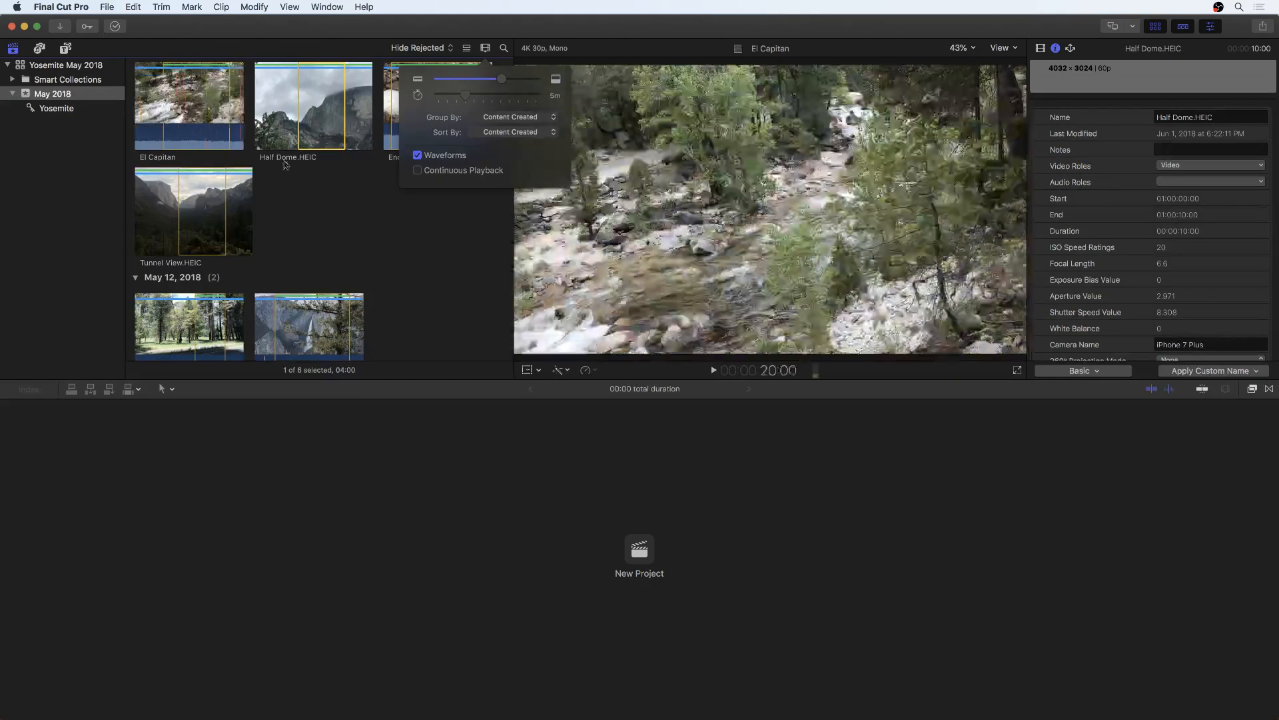
click(420, 155)
click(420, 171)
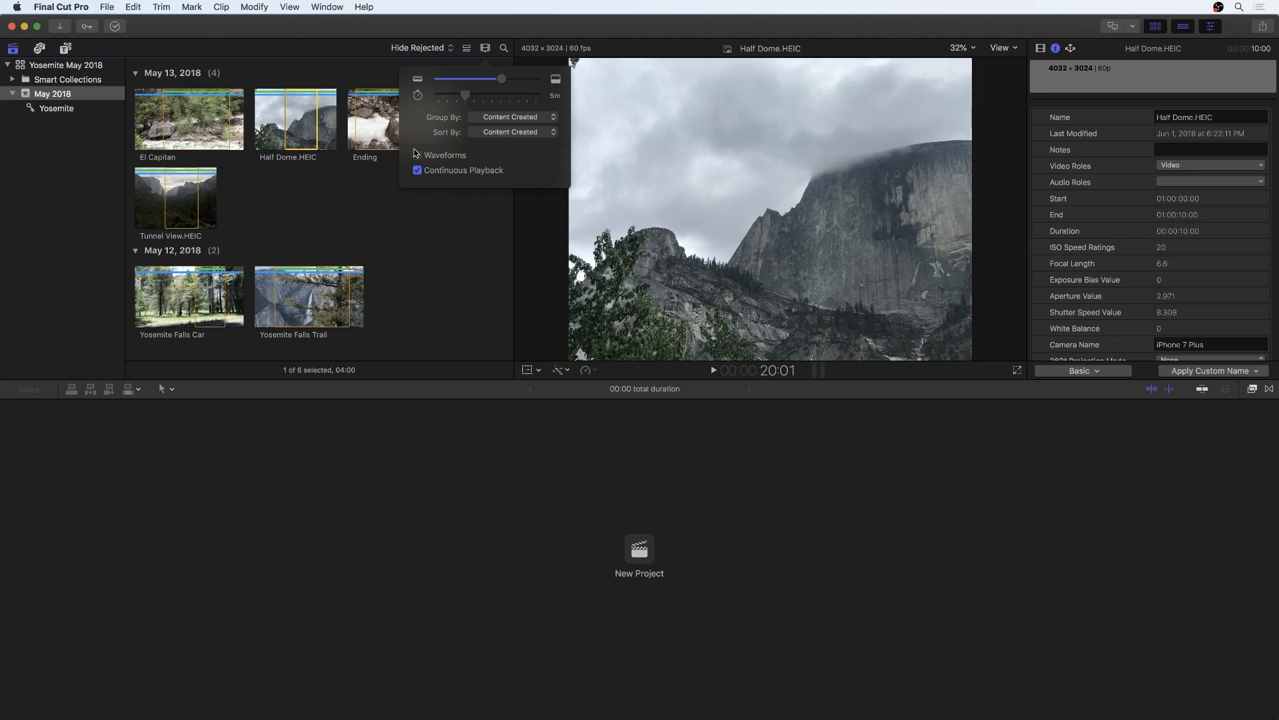
click(435, 217)
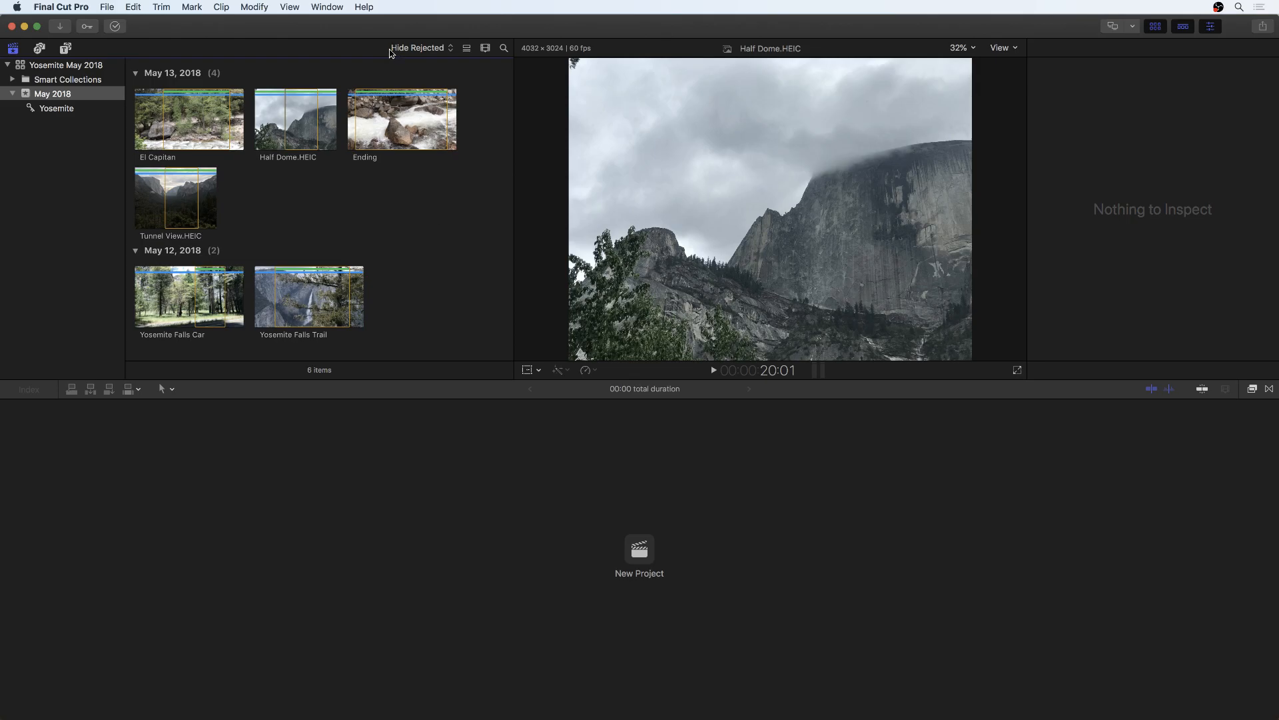
Filter the browser to show only Favorites, and view the Yosemite keyword collection and the May 2018 event.
click(429, 48)
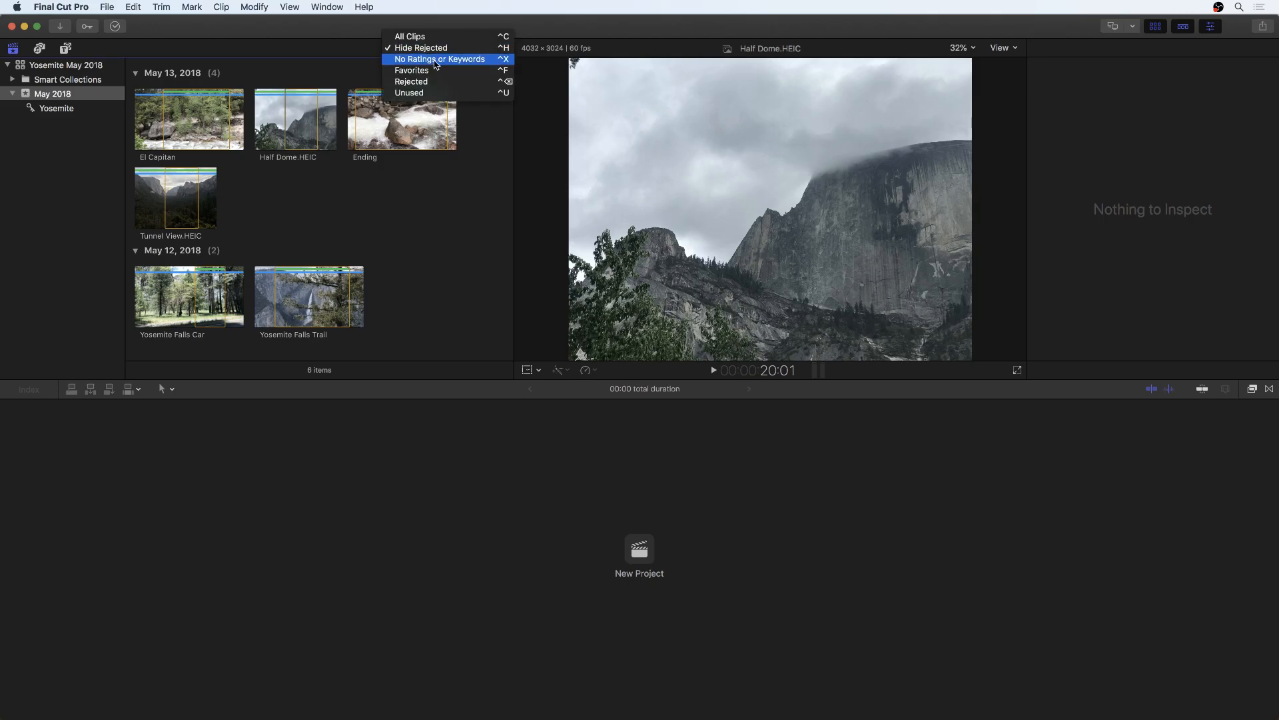
click(441, 71)
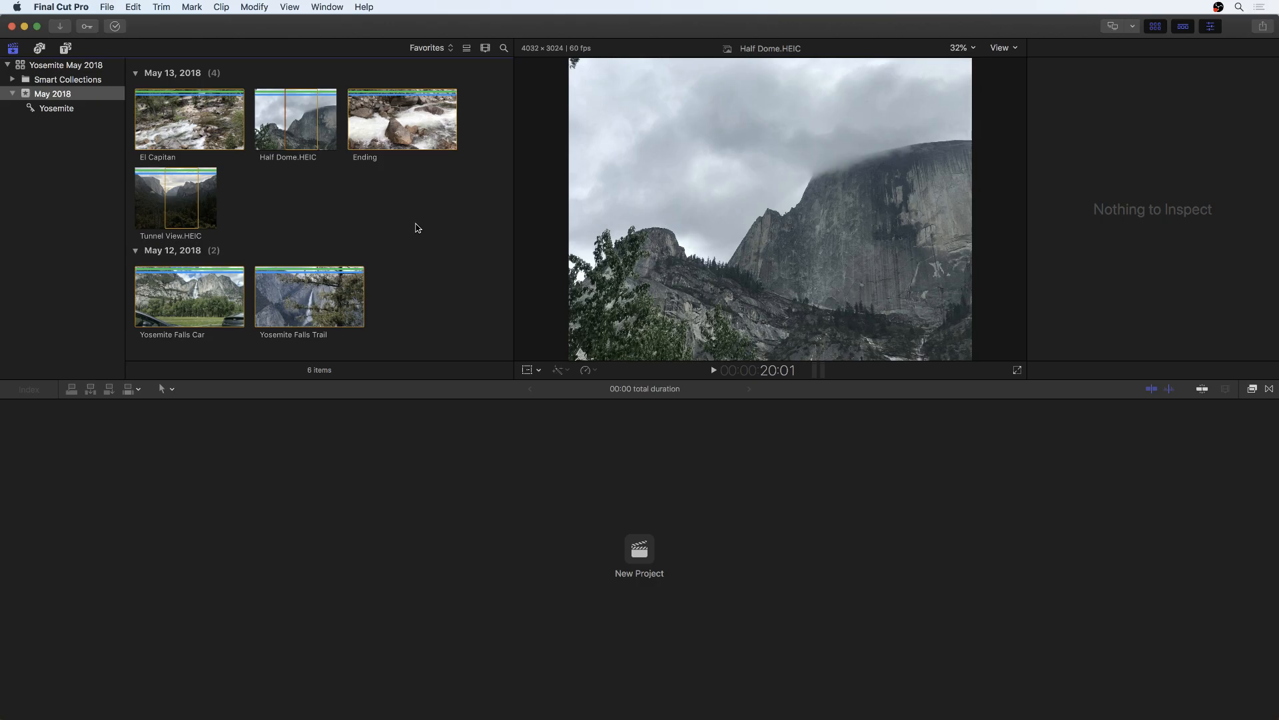
click(60, 110)
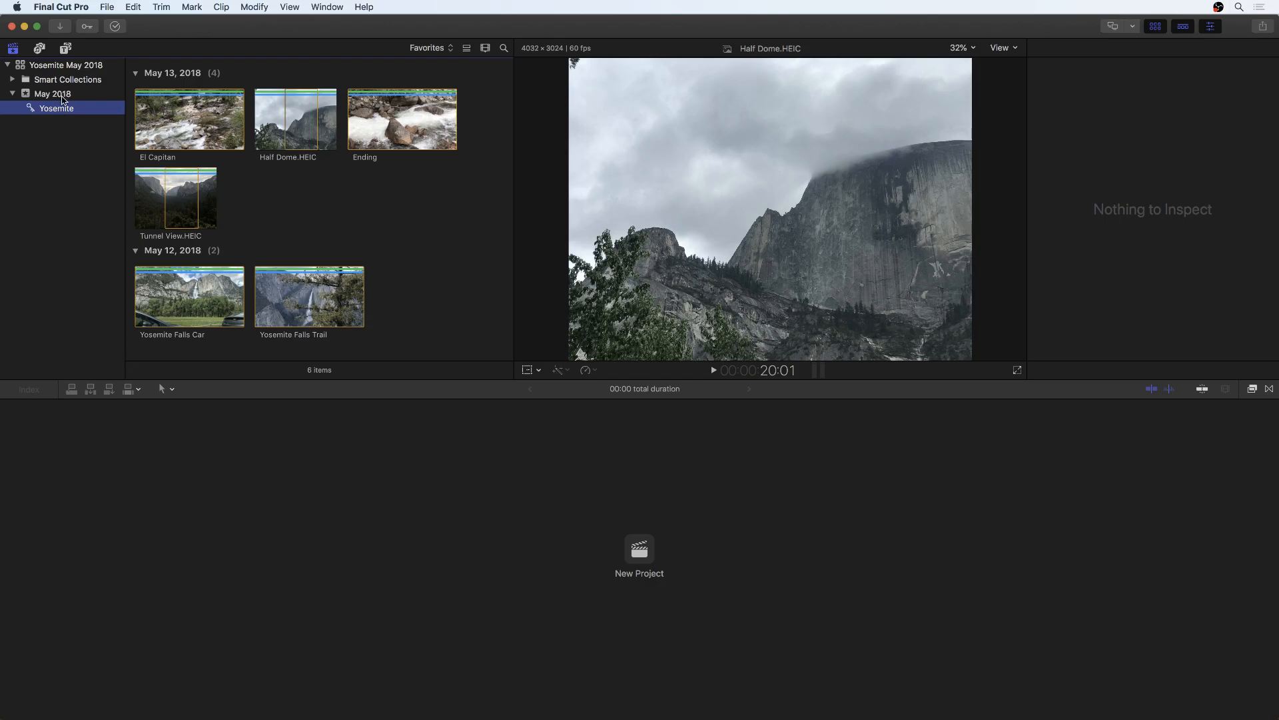
click(63, 95)
Open the Keyword Editor and add the keyword Waterfall to Tunnel View.HEIC.
click(301, 131)
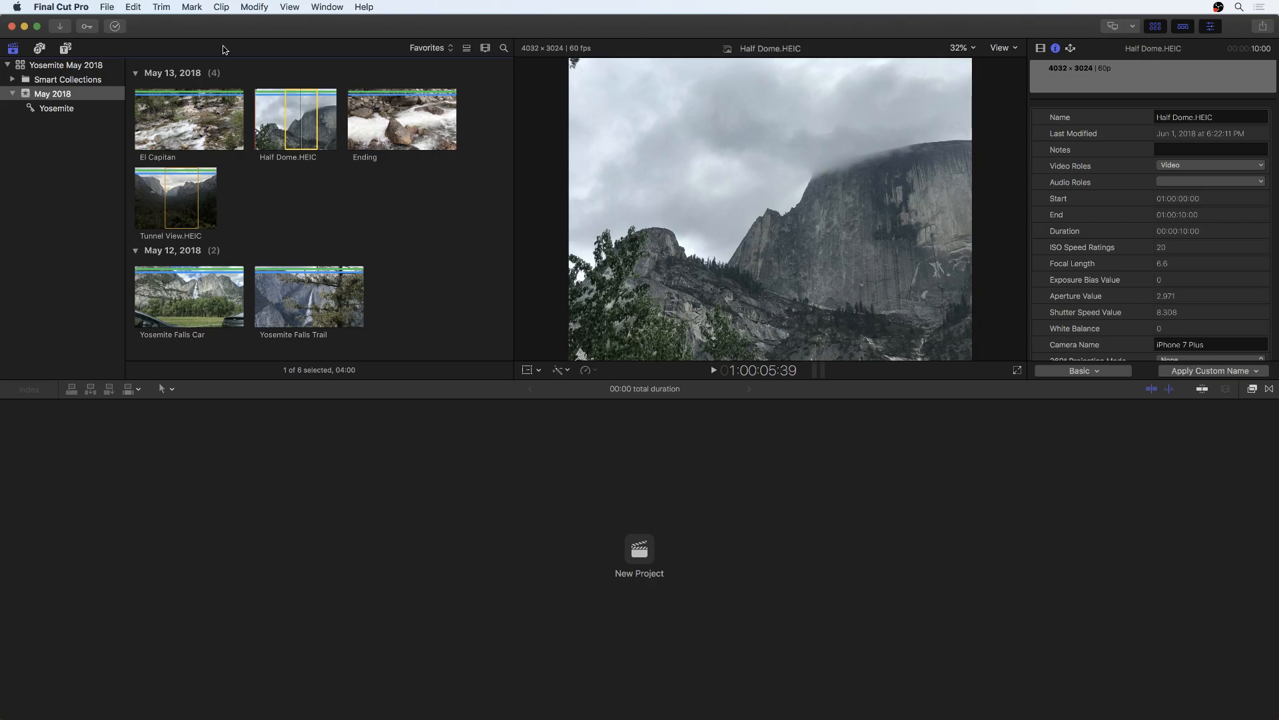
click(200, 8)
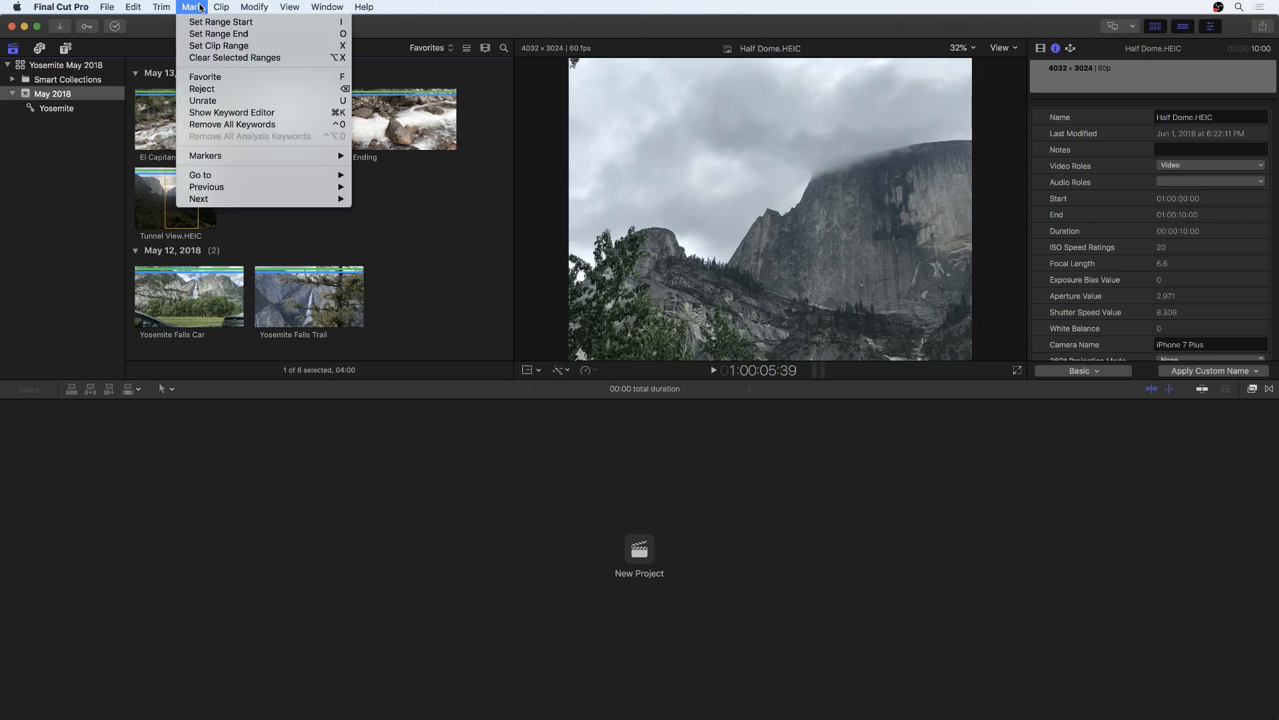
click(220, 116)
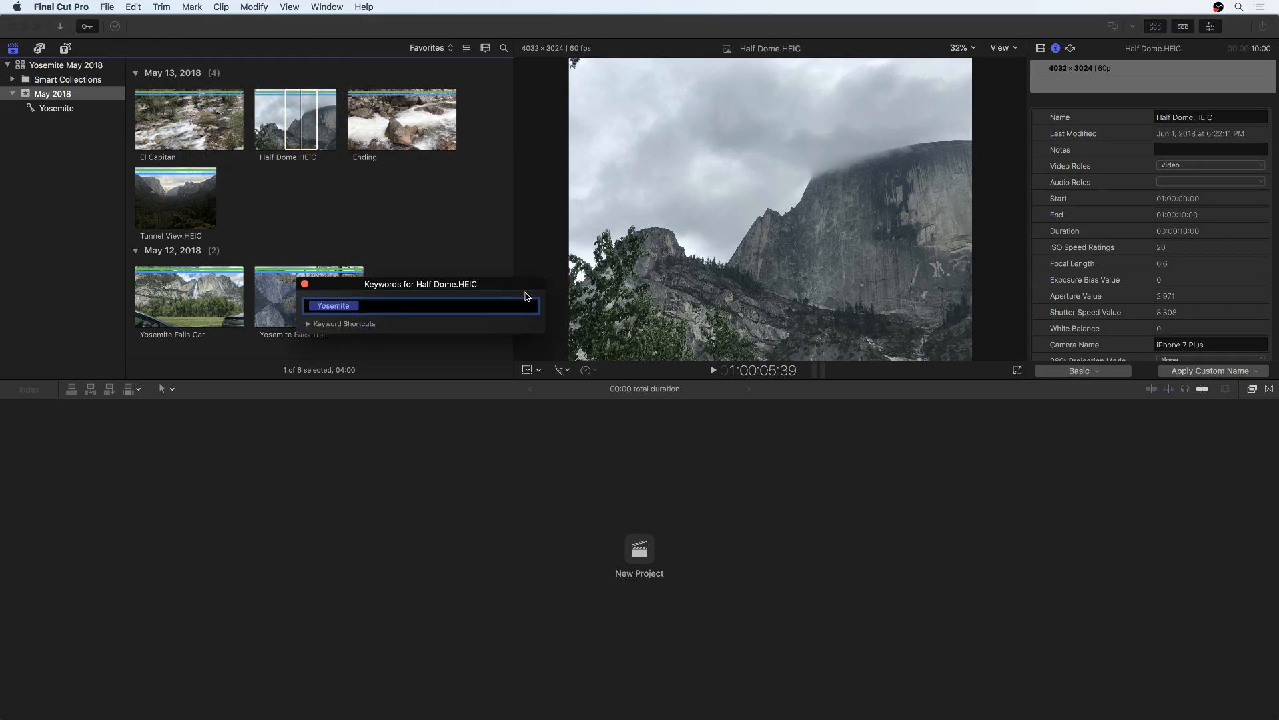
drag(526, 293, 605, 196)
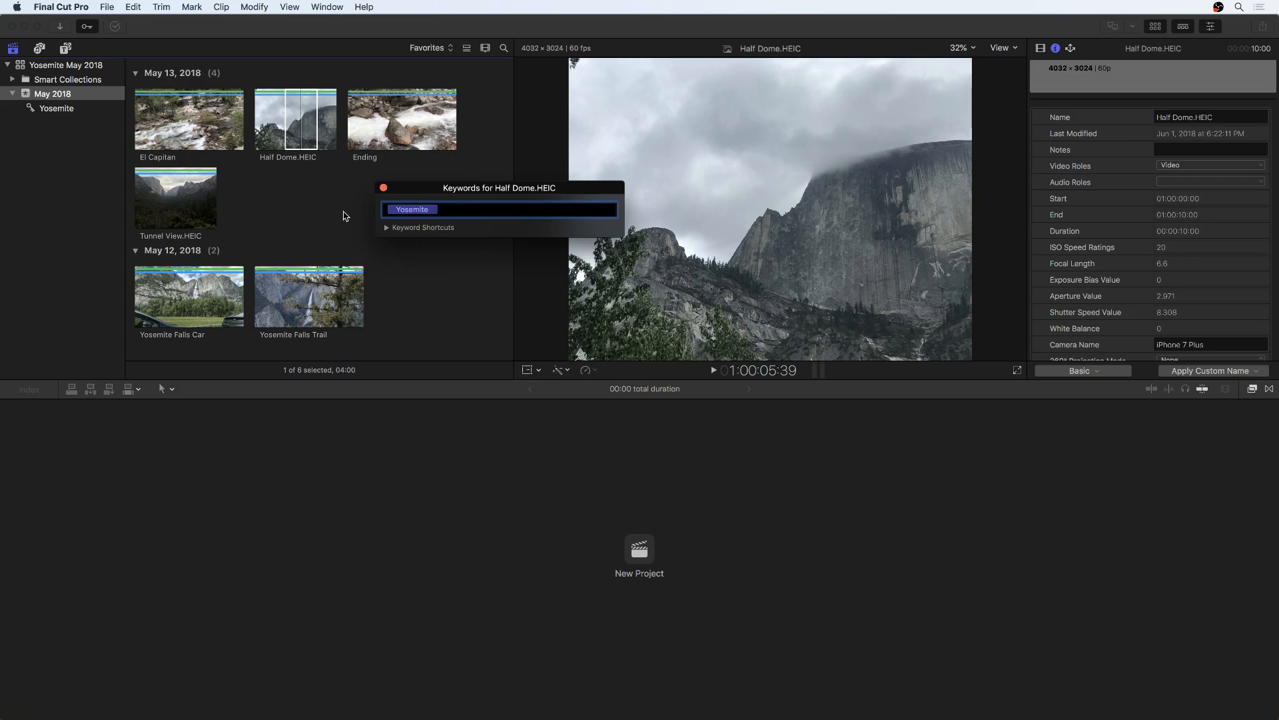
click(190, 198)
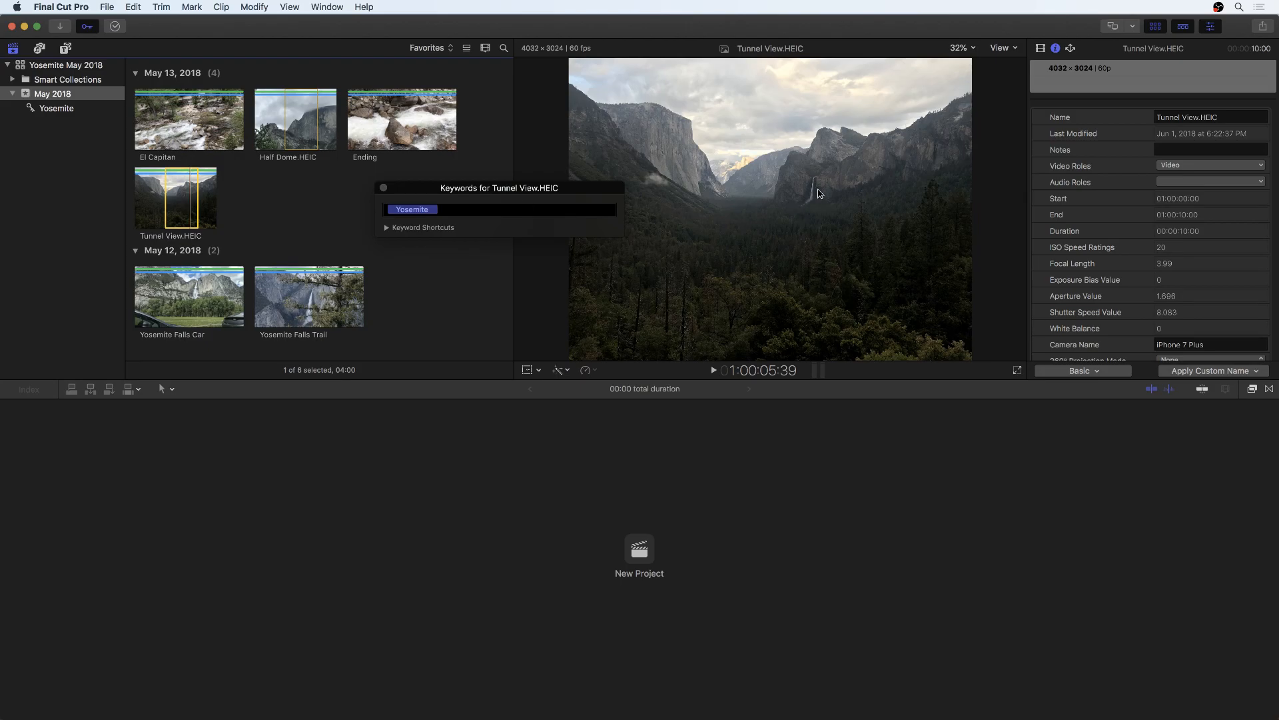
click(473, 208)
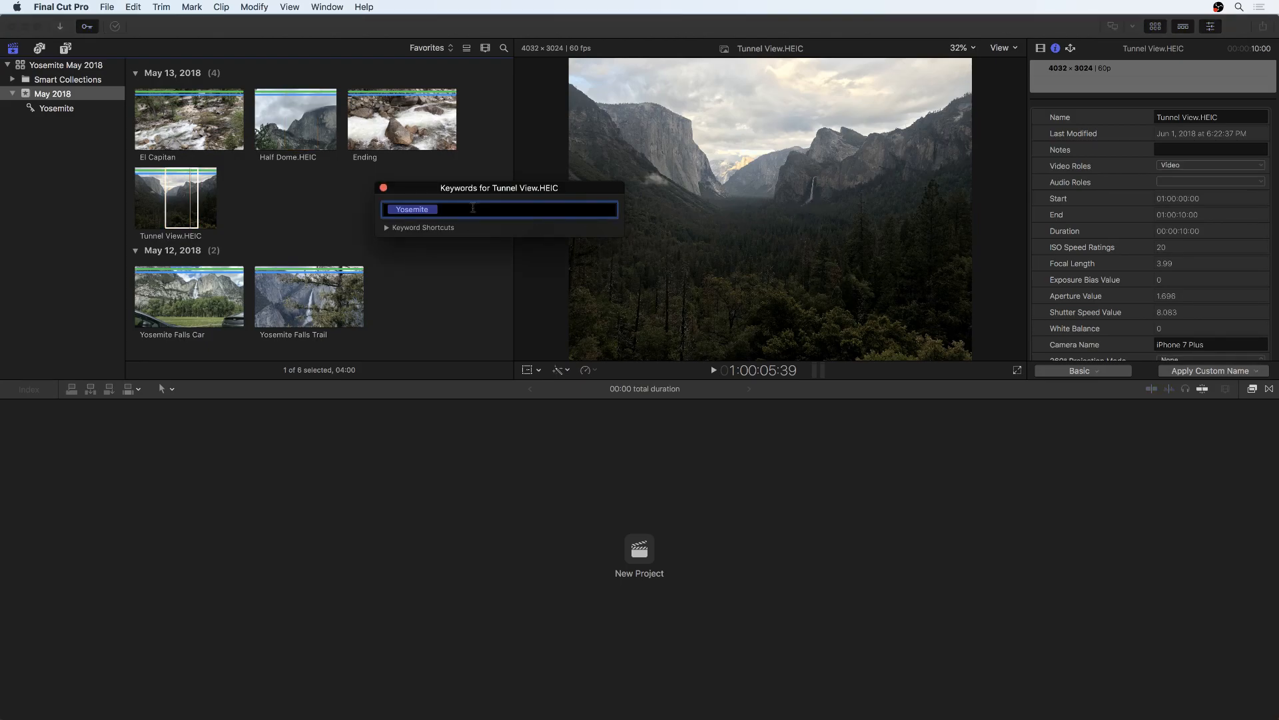
text(Waterfall)
key(Return)
Add the keyword Waterfall to both Yosemite Falls Car and Yosemite Falls Trail, and close the Keyword Editor.
click(170, 309)
super+click(310, 301)
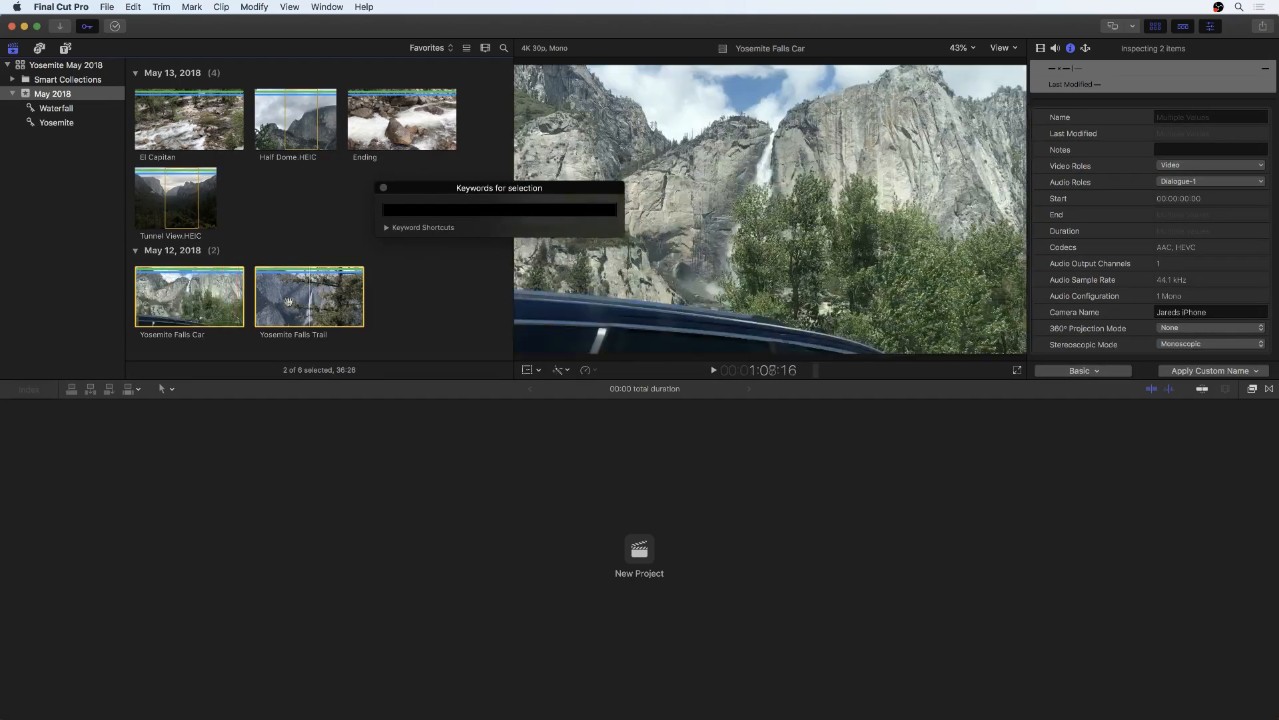
click(408, 210)
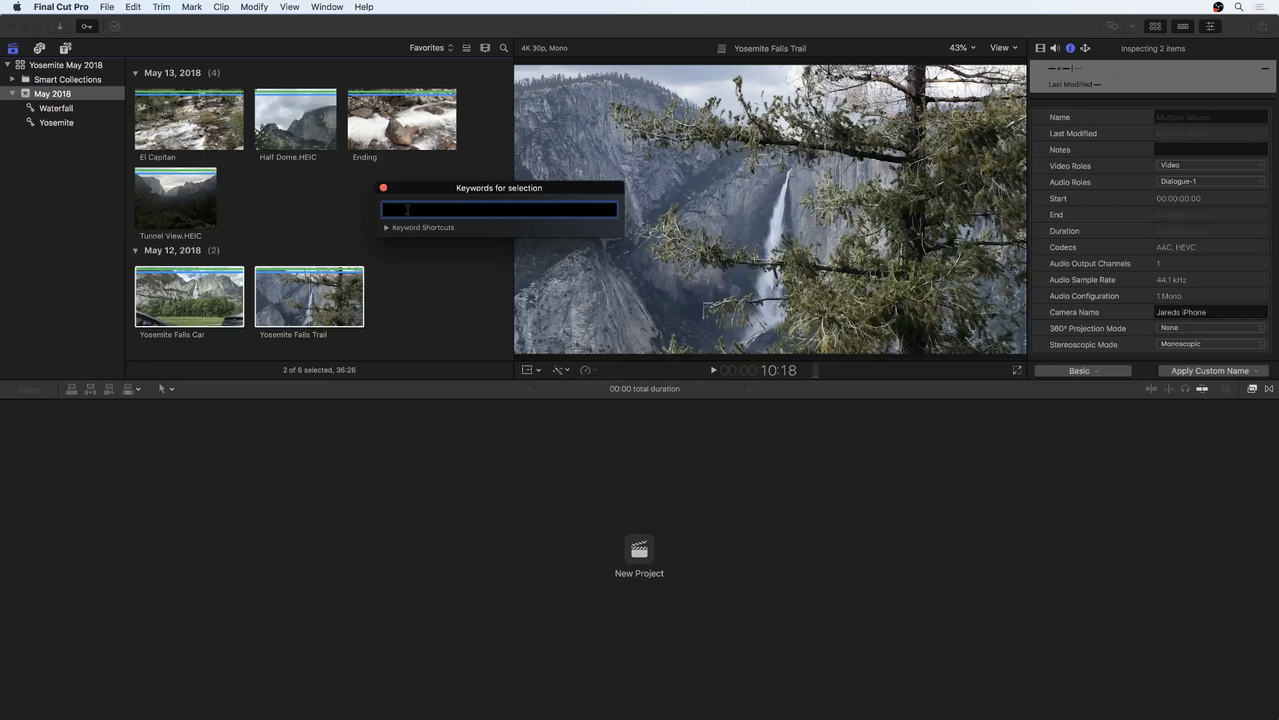
text(Waterfall)
key(Return)
click(384, 188)
click(385, 192)
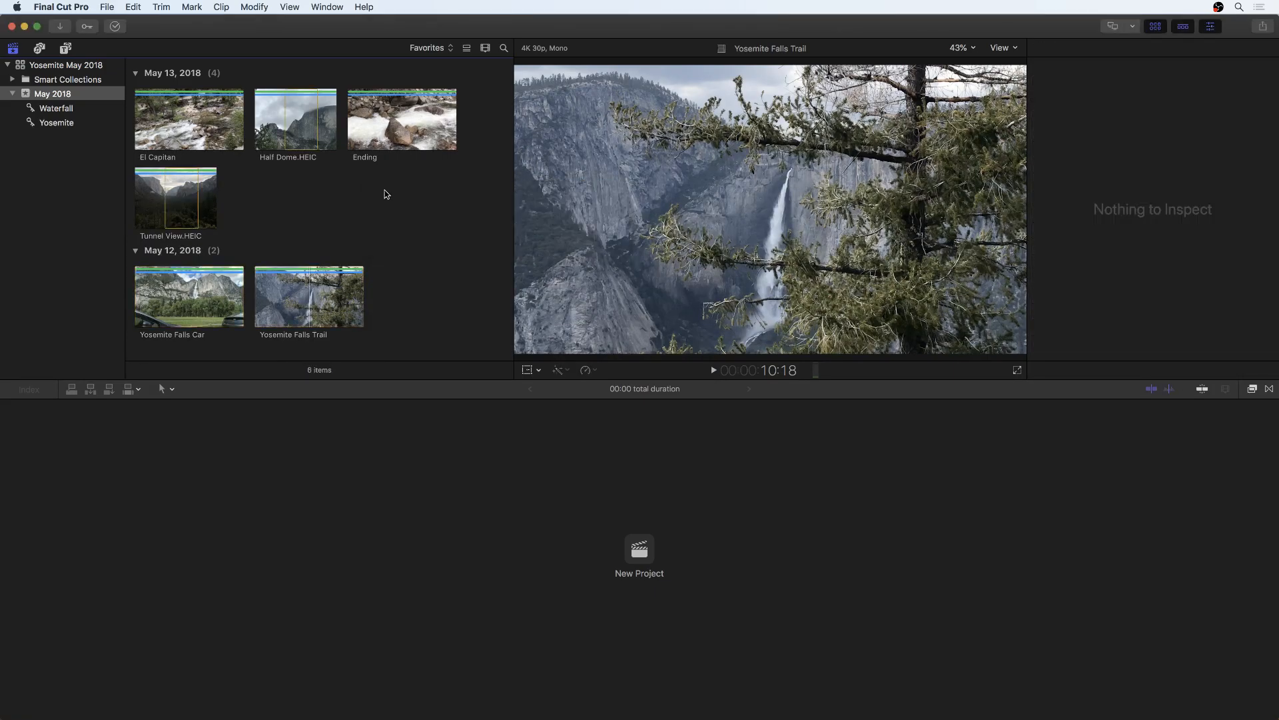
Compare the clips in the Waterfall and Yosemite keyword collections.
click(54, 109)
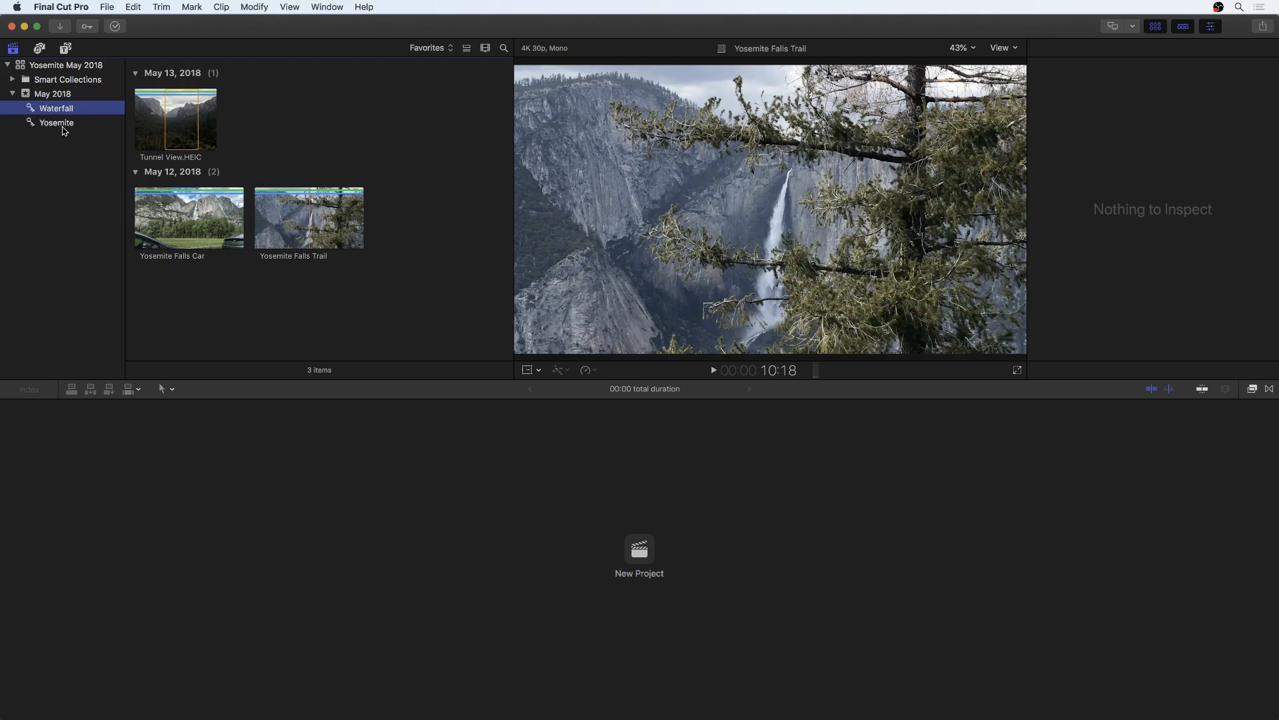
click(60, 124)
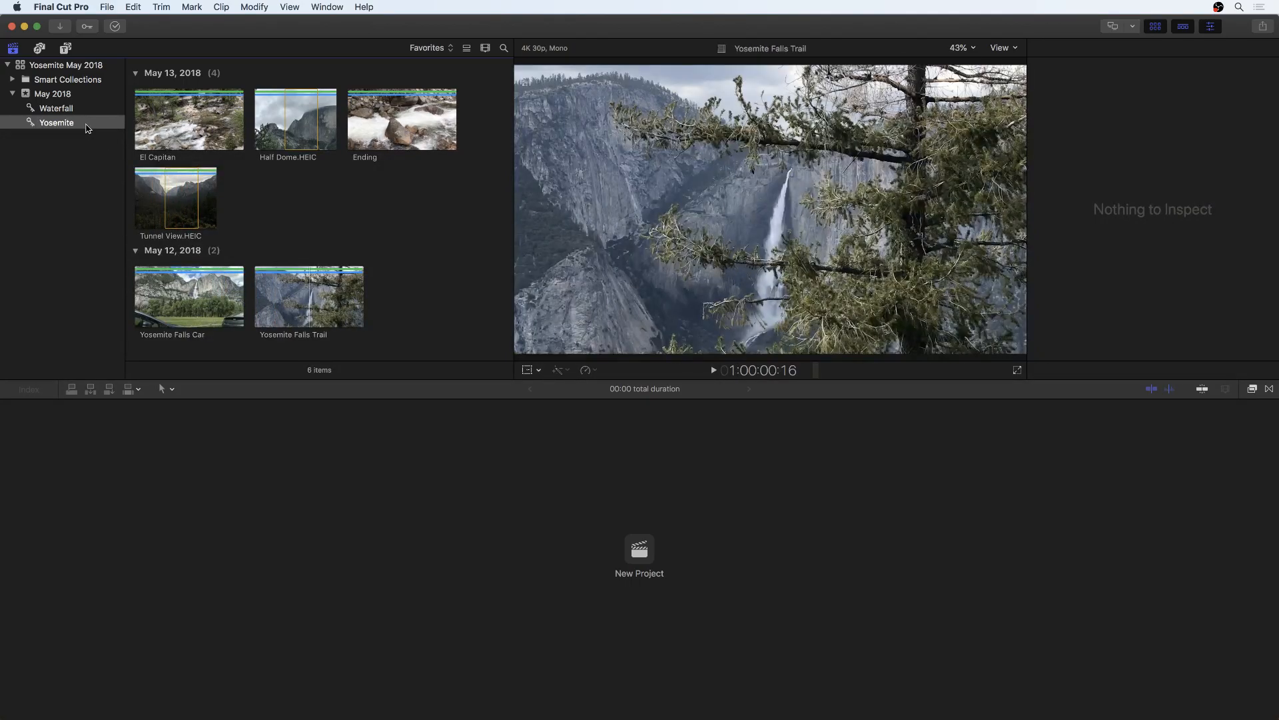
click(76, 111)
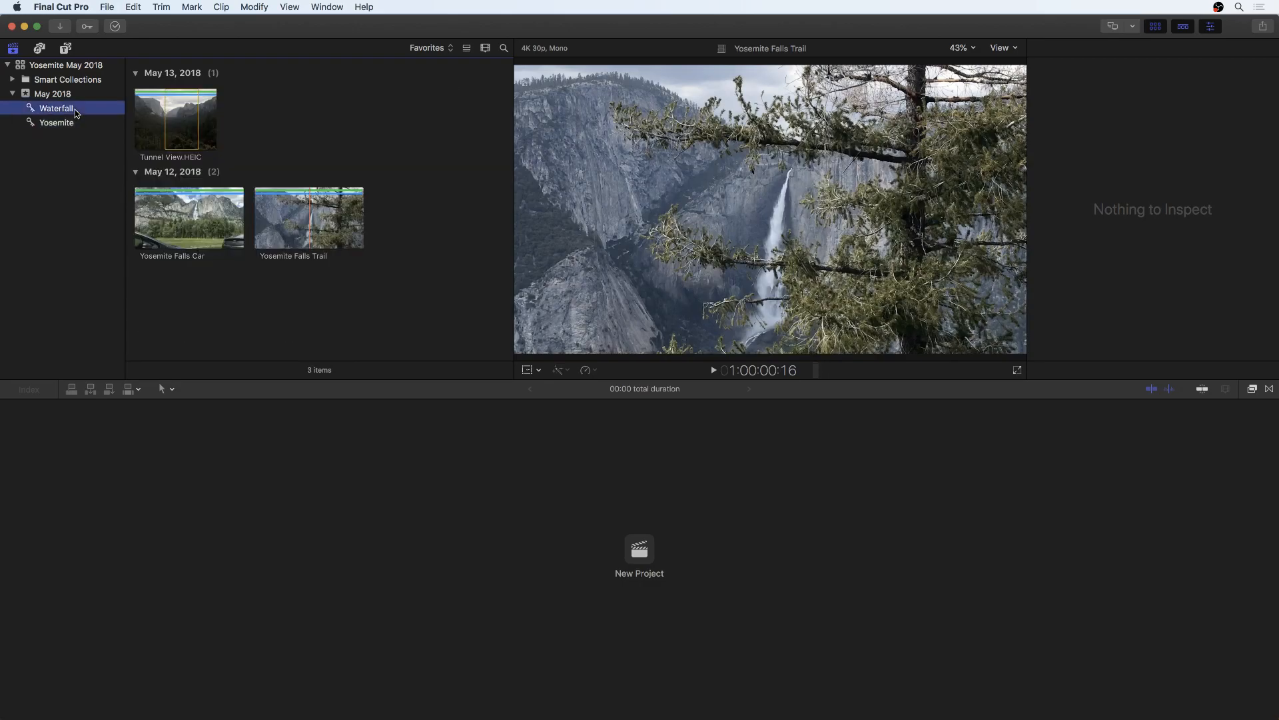
click(278, 245)
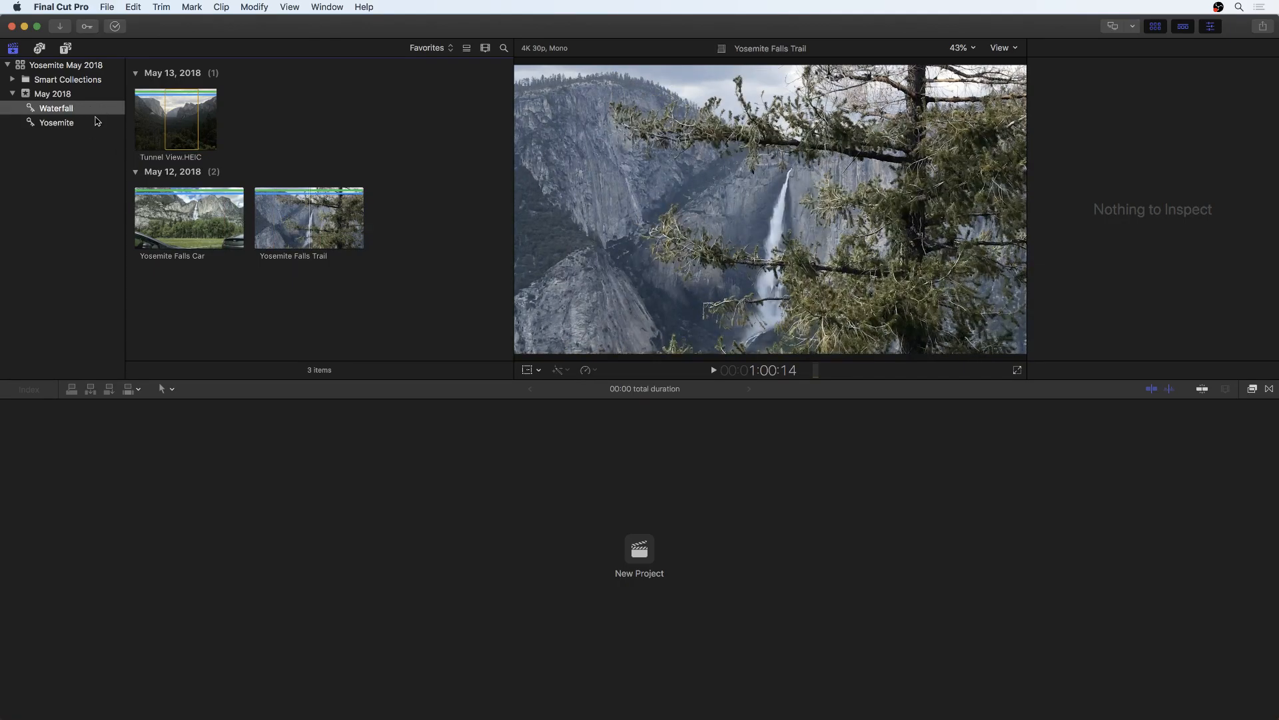
click(290, 213)
key(super+4)
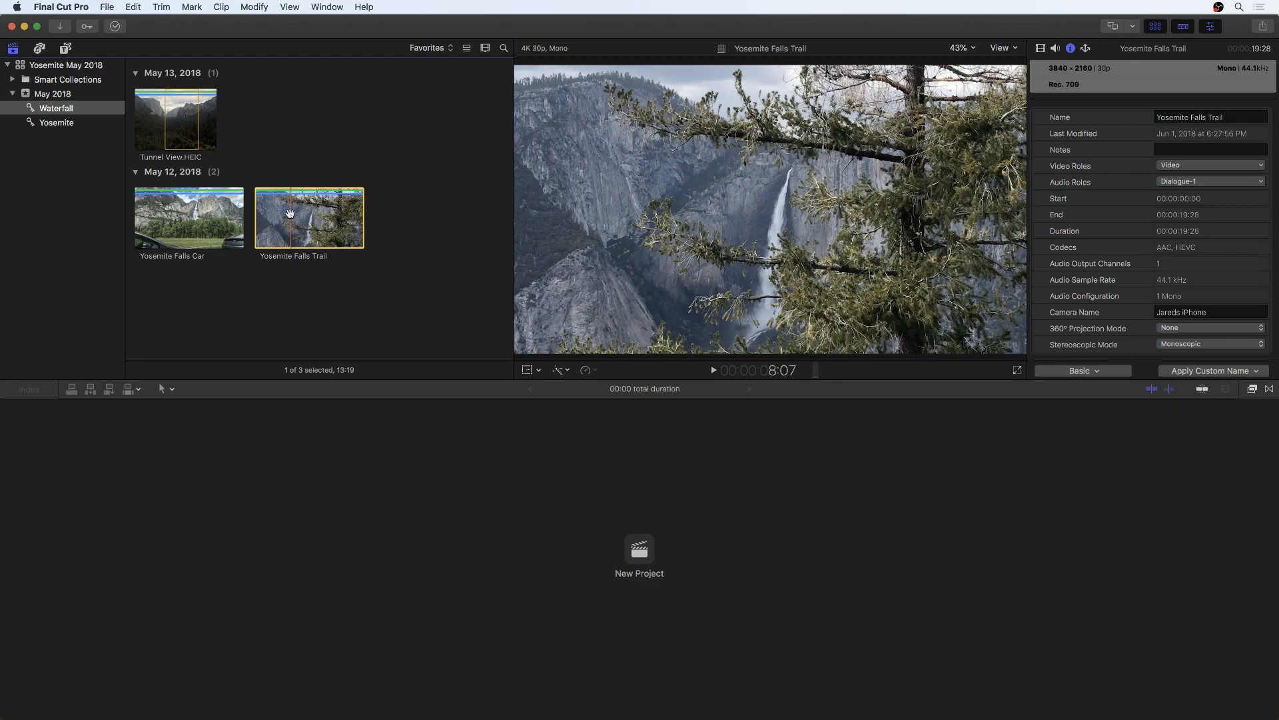
key(super+BackSpace)
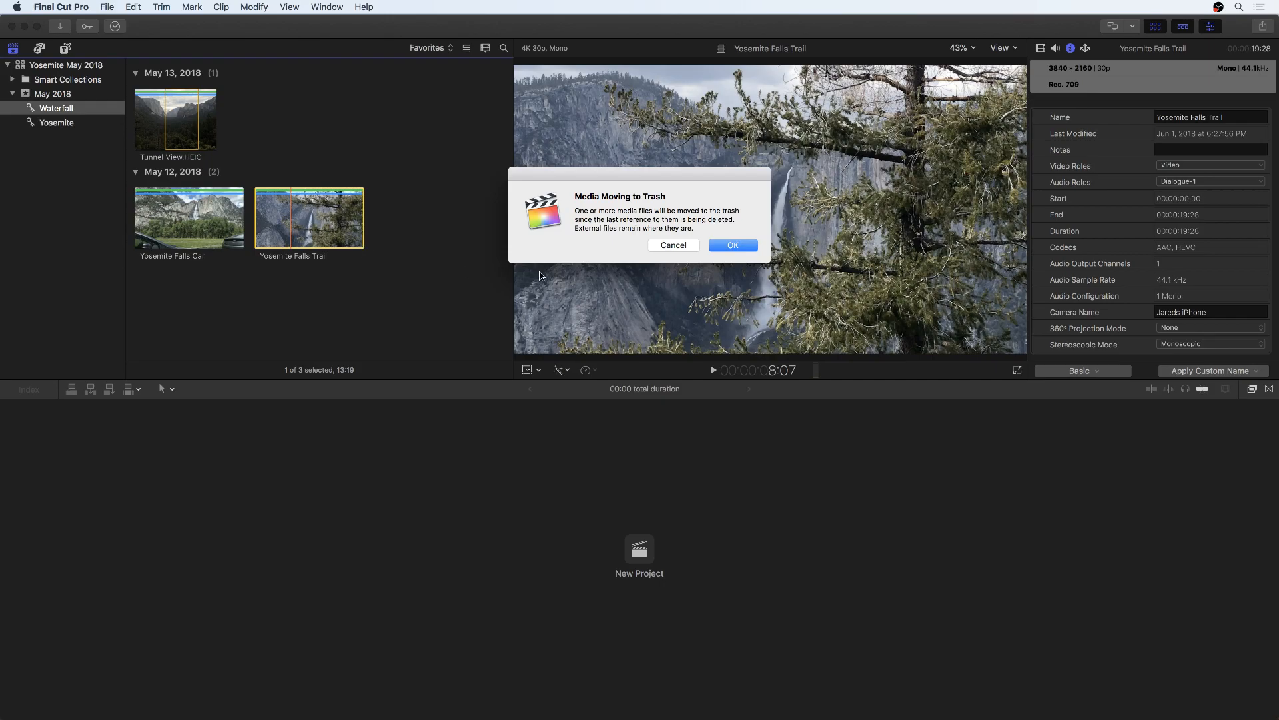
click(674, 245)
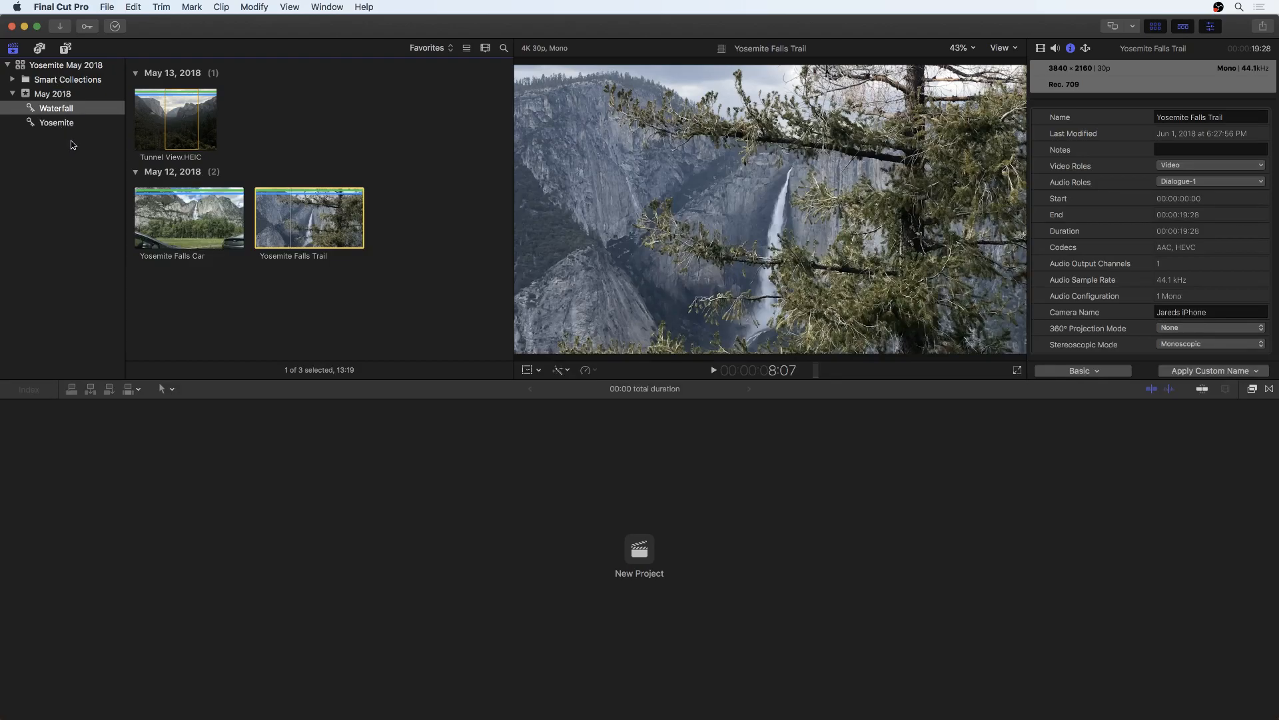
Return the browser to the clips of the whole May 2018 event.
click(85, 94)
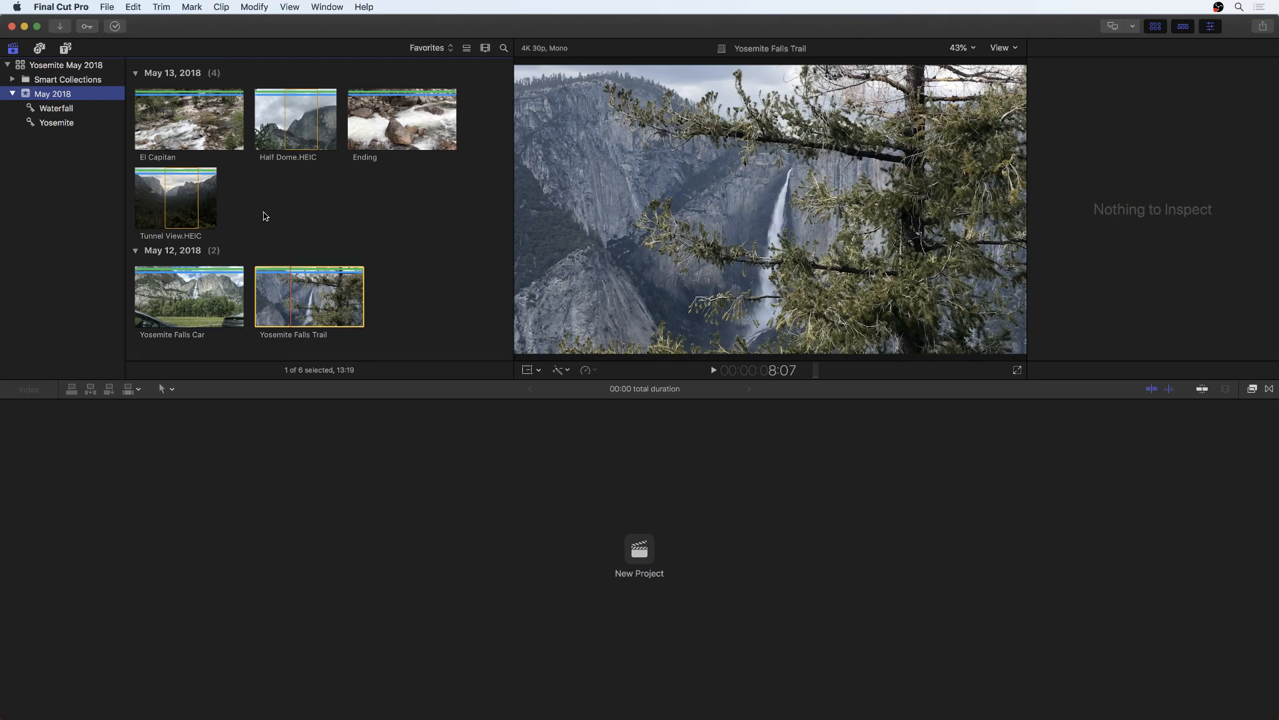
key(super+4)
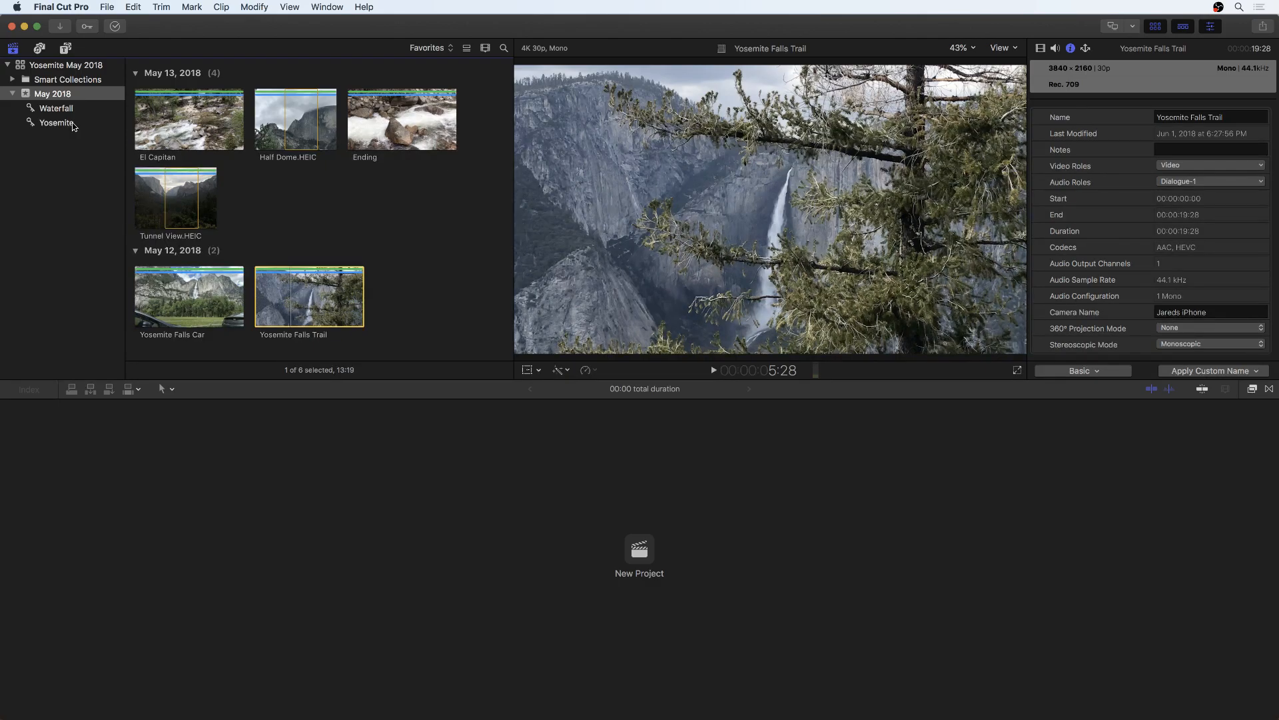
click(96, 94)
Start a new project named 2018 Trip, stored in the May 2018 event.
key(super+Tab)
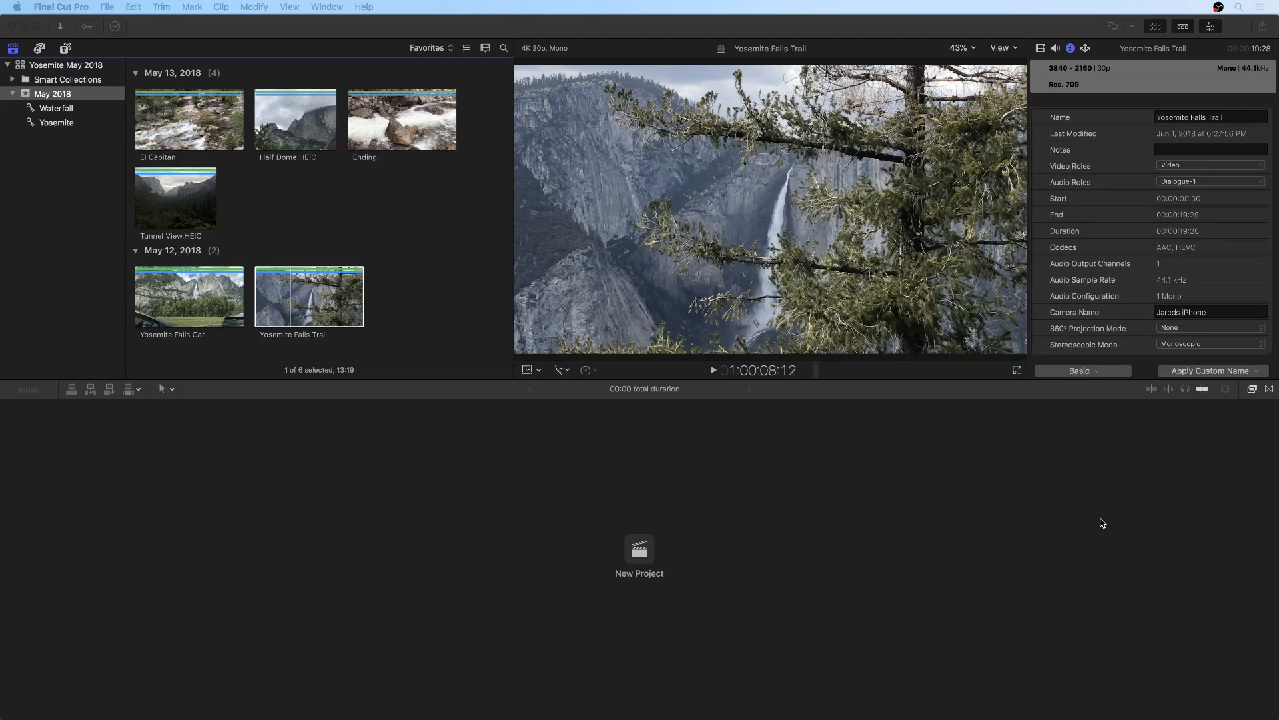
click(600, 539)
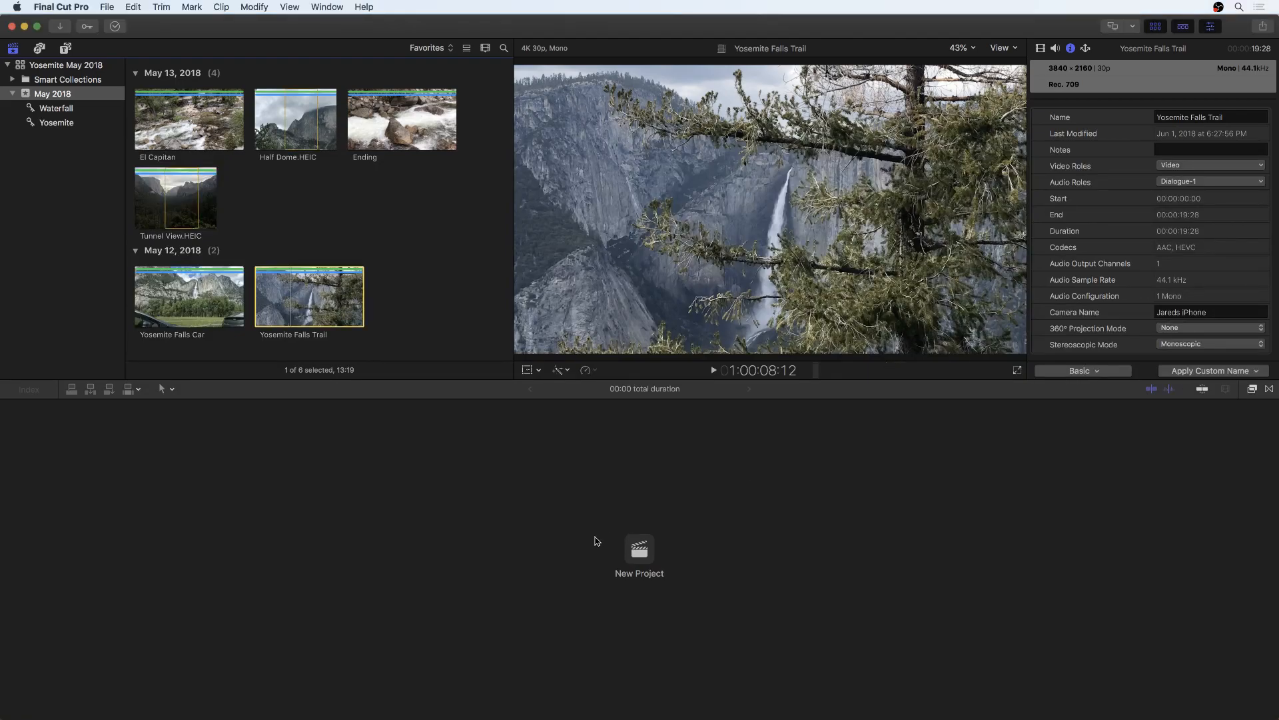
click(640, 552)
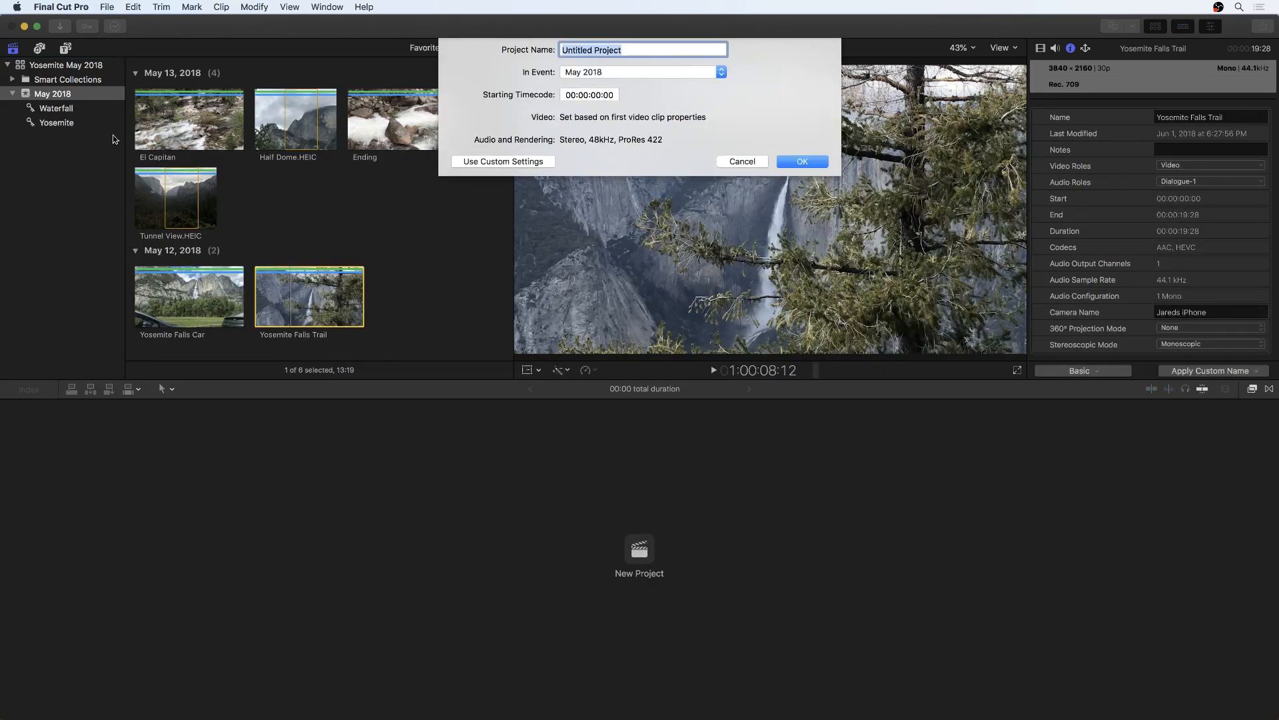
click(109, 6)
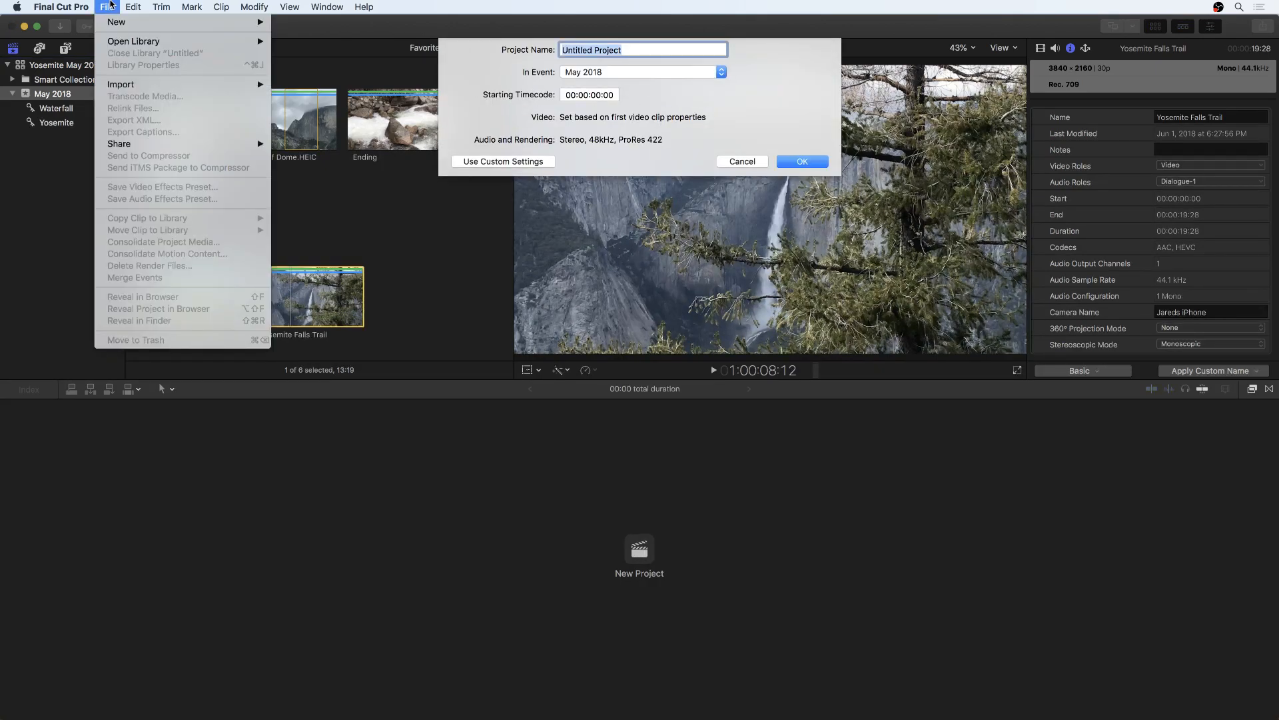
mouse_move(115, 22)
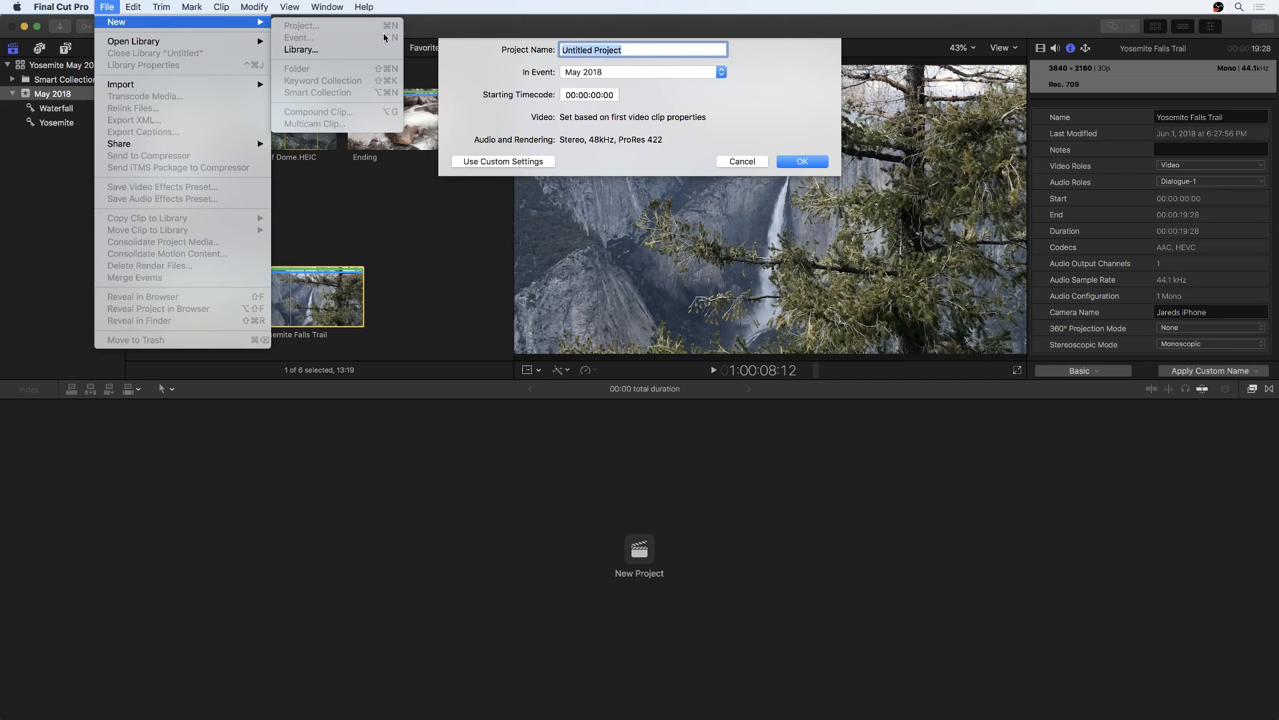
click(487, 77)
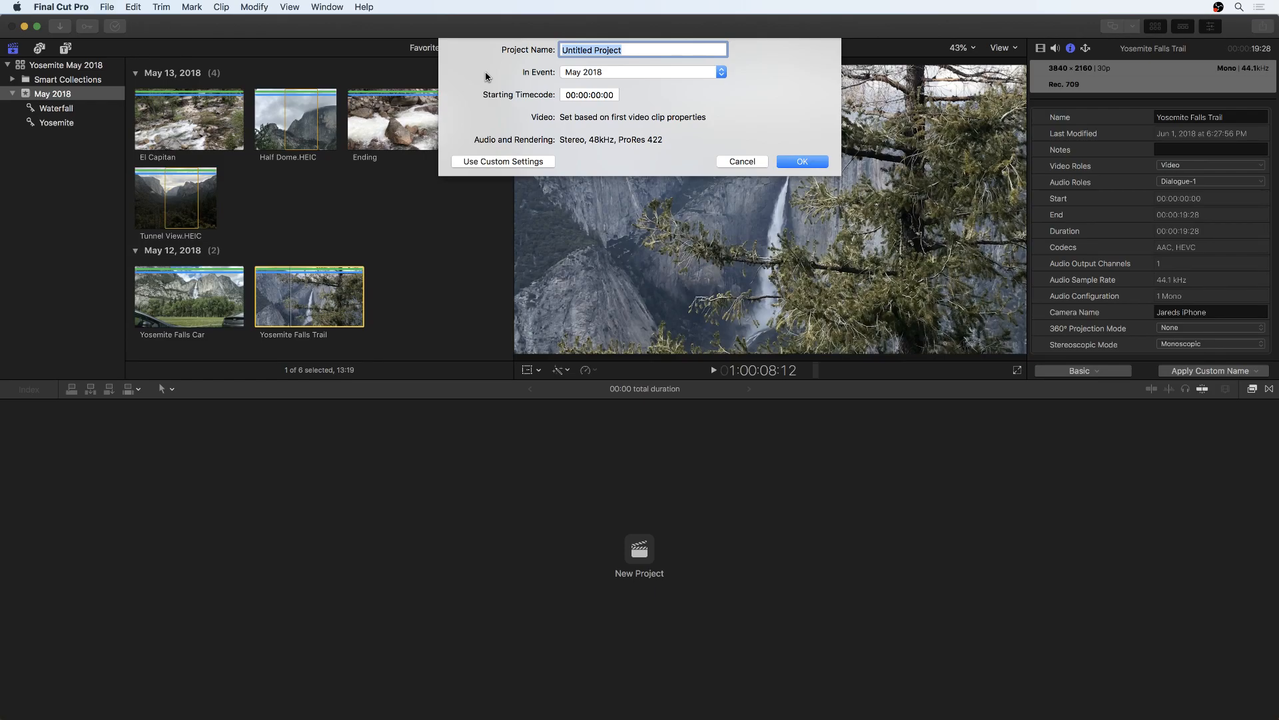
text(2018 Trip)
click(577, 77)
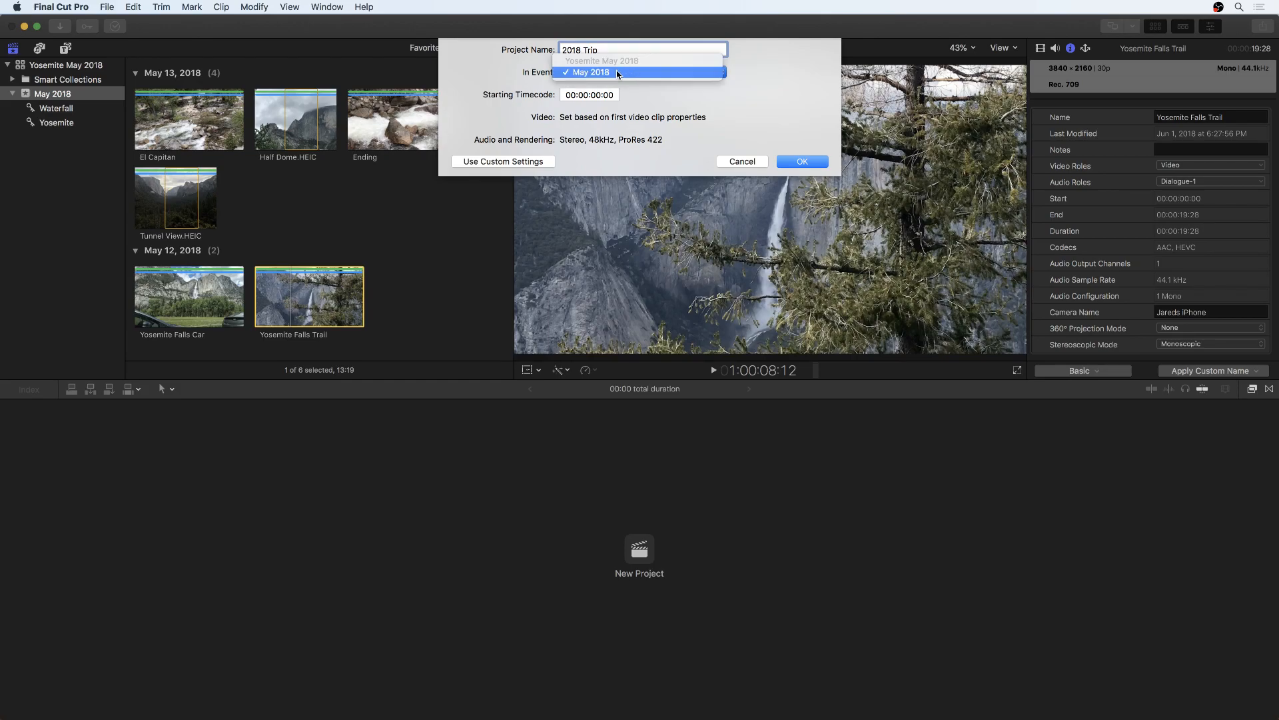
click(595, 75)
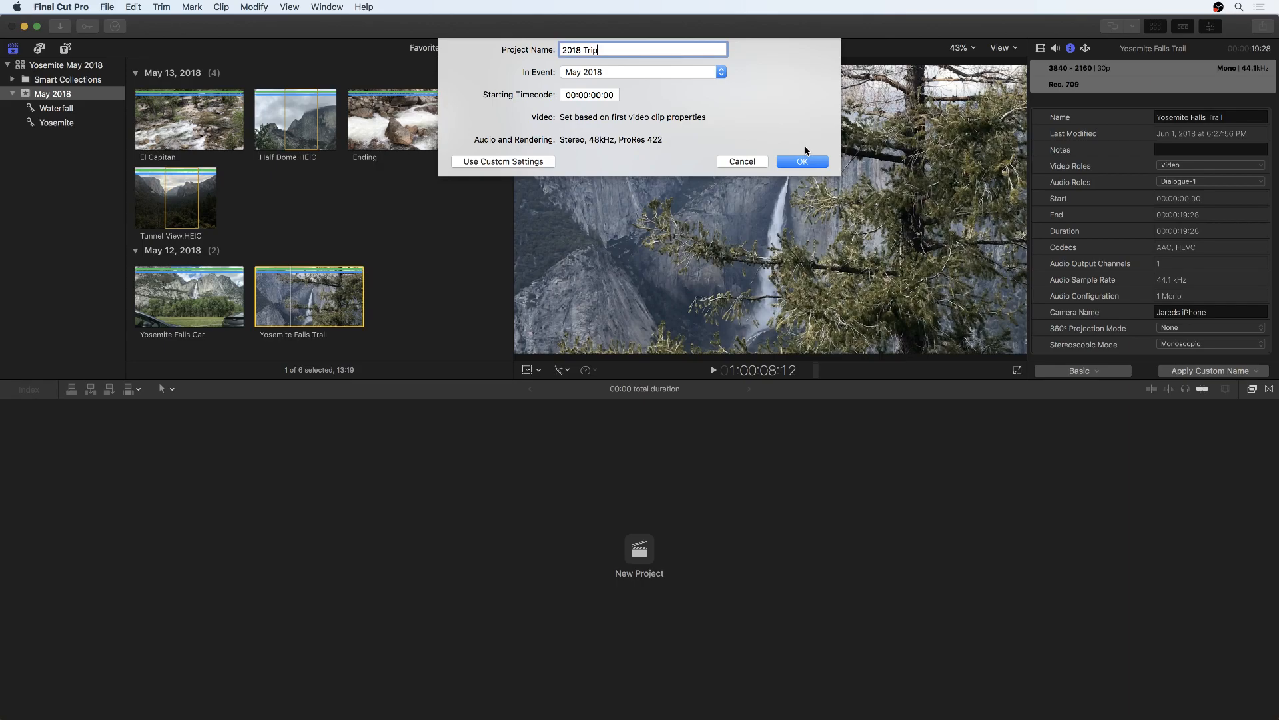
Review the custom video format options, switch back to automatic settings, and create the project.
click(510, 162)
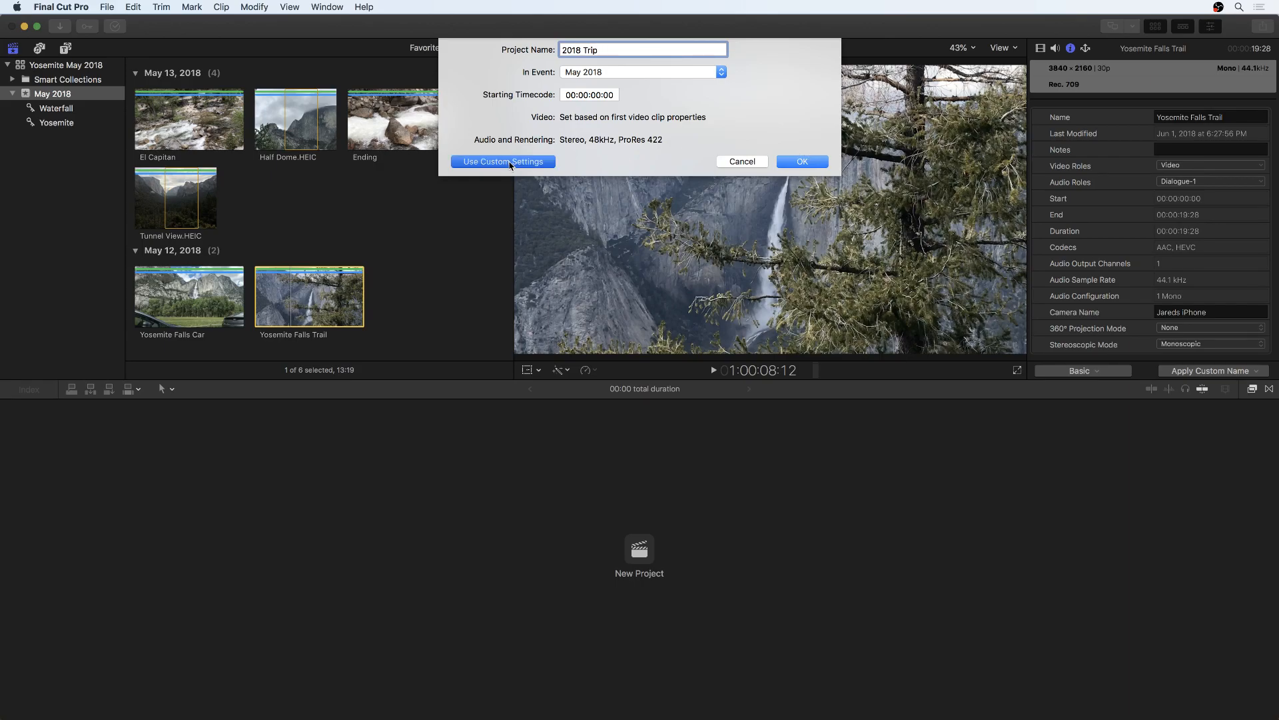
click(615, 119)
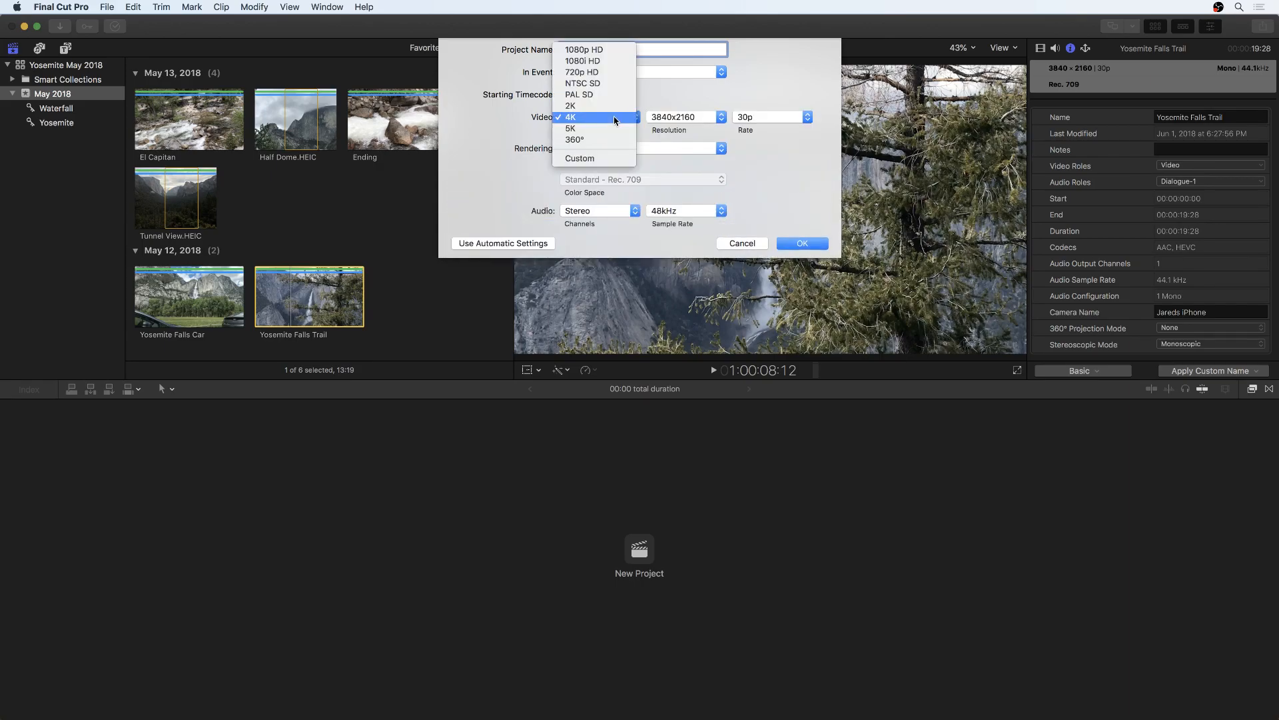
click(684, 120)
click(519, 243)
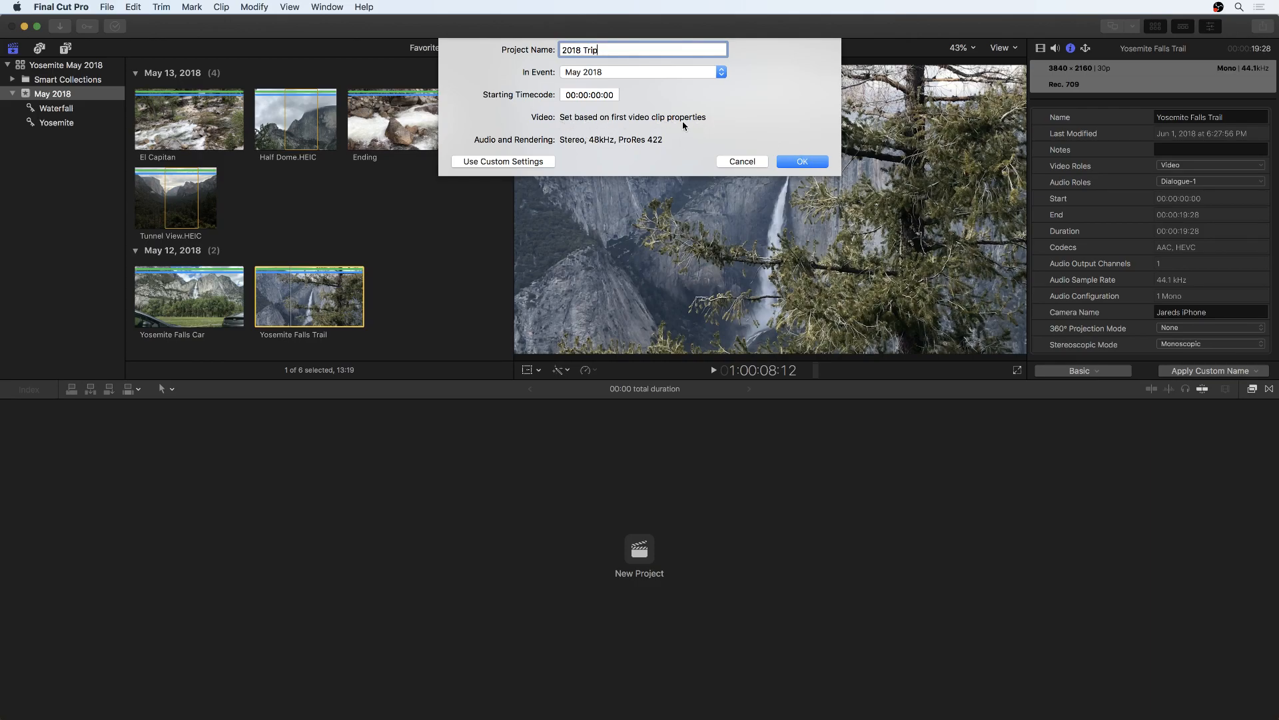
click(806, 162)
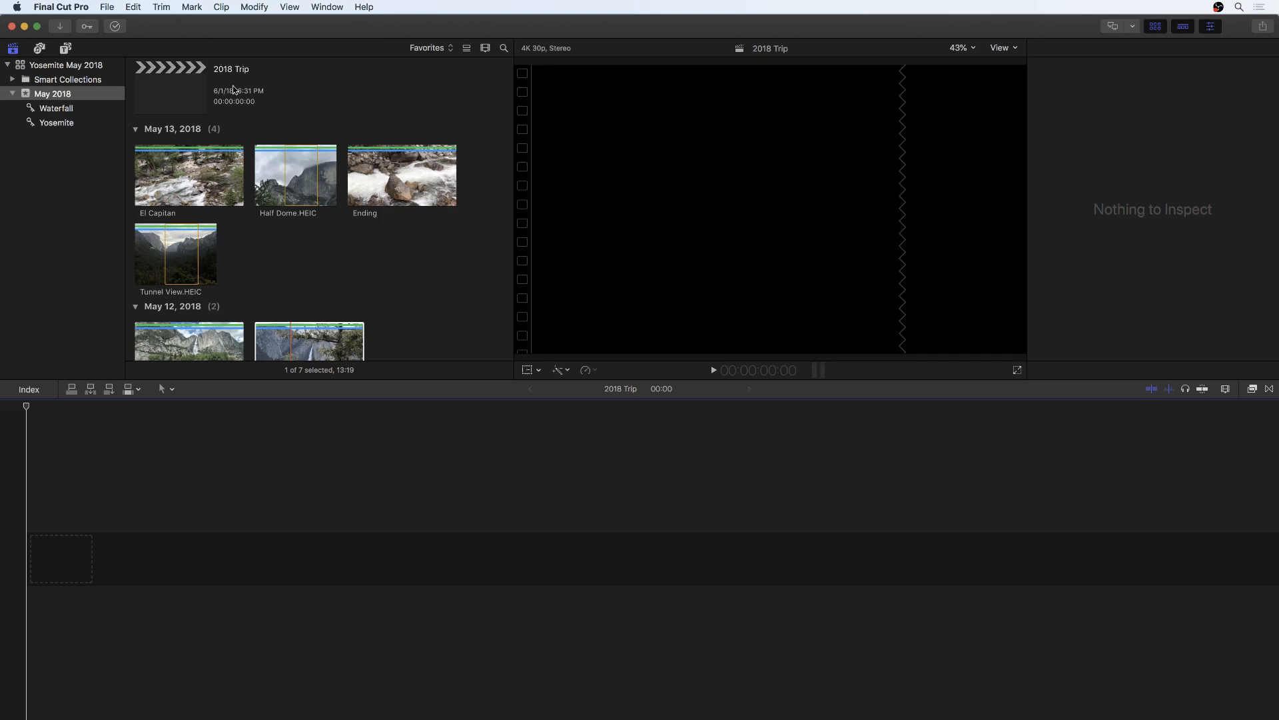
Place the El Capitan favorite at the start of the empty 2018 Trip timeline and play part of it.
click(178, 87)
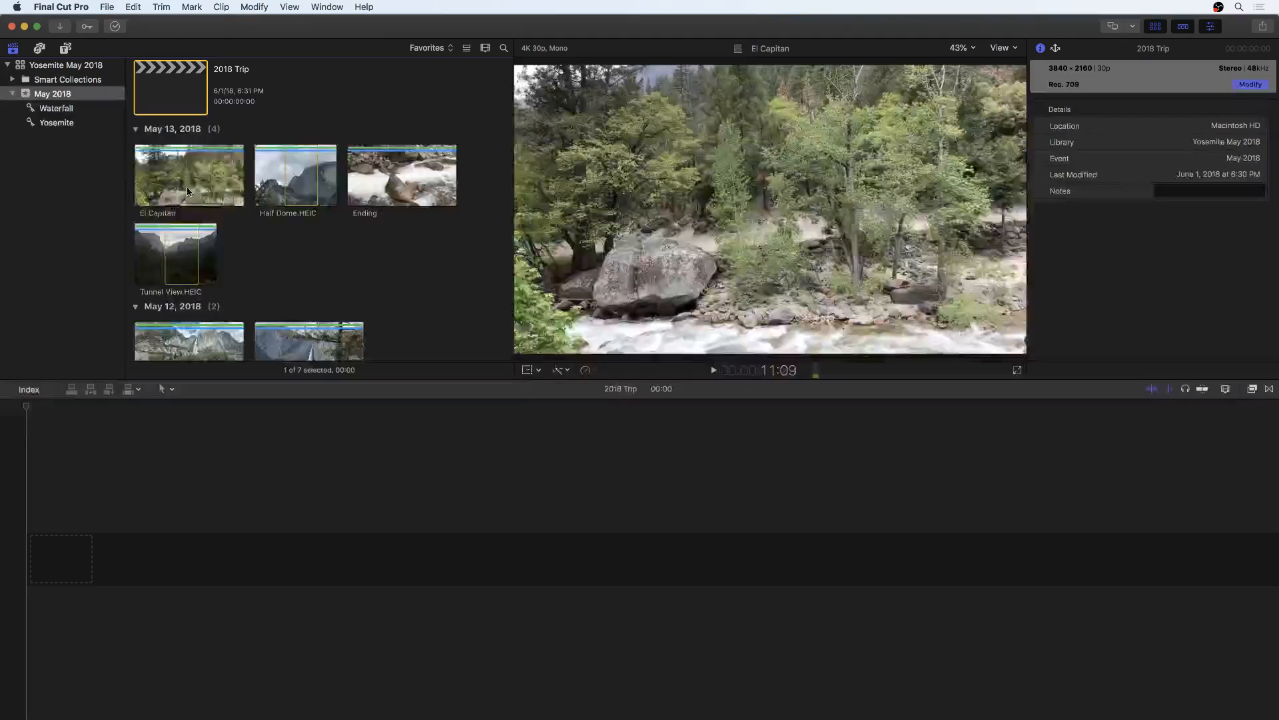
click(166, 192)
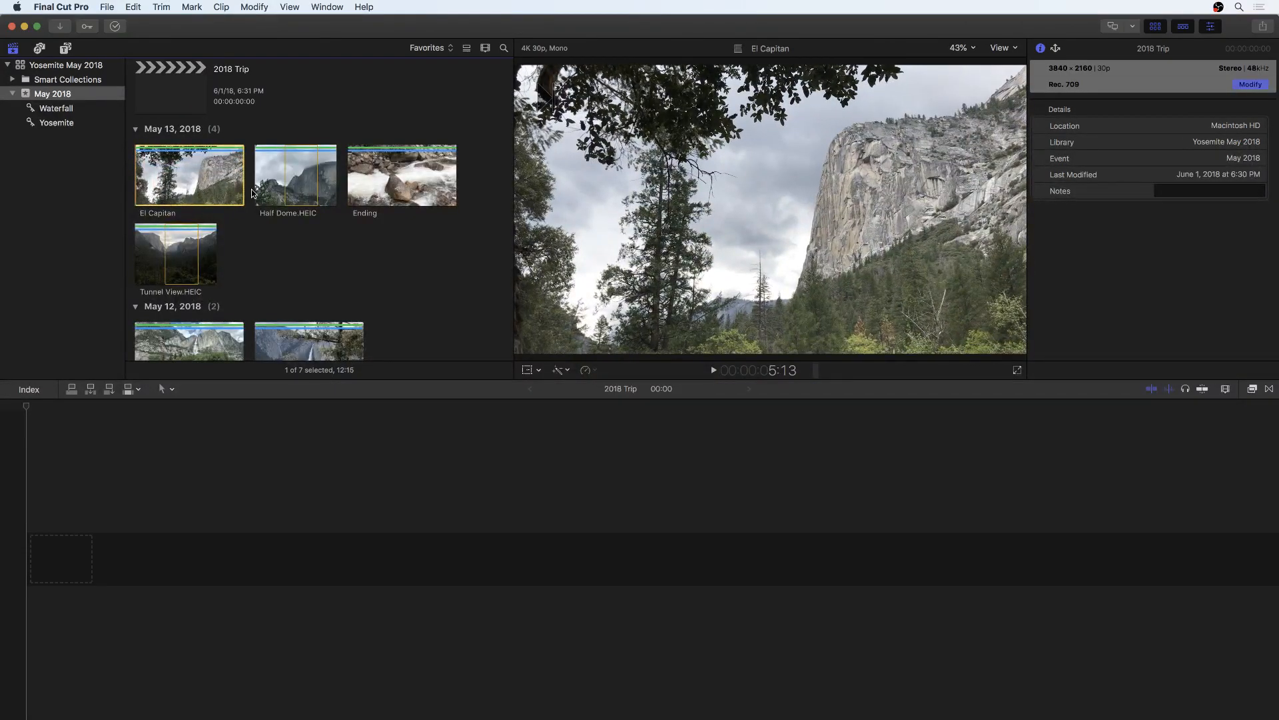
drag(188, 186, 258, 529)
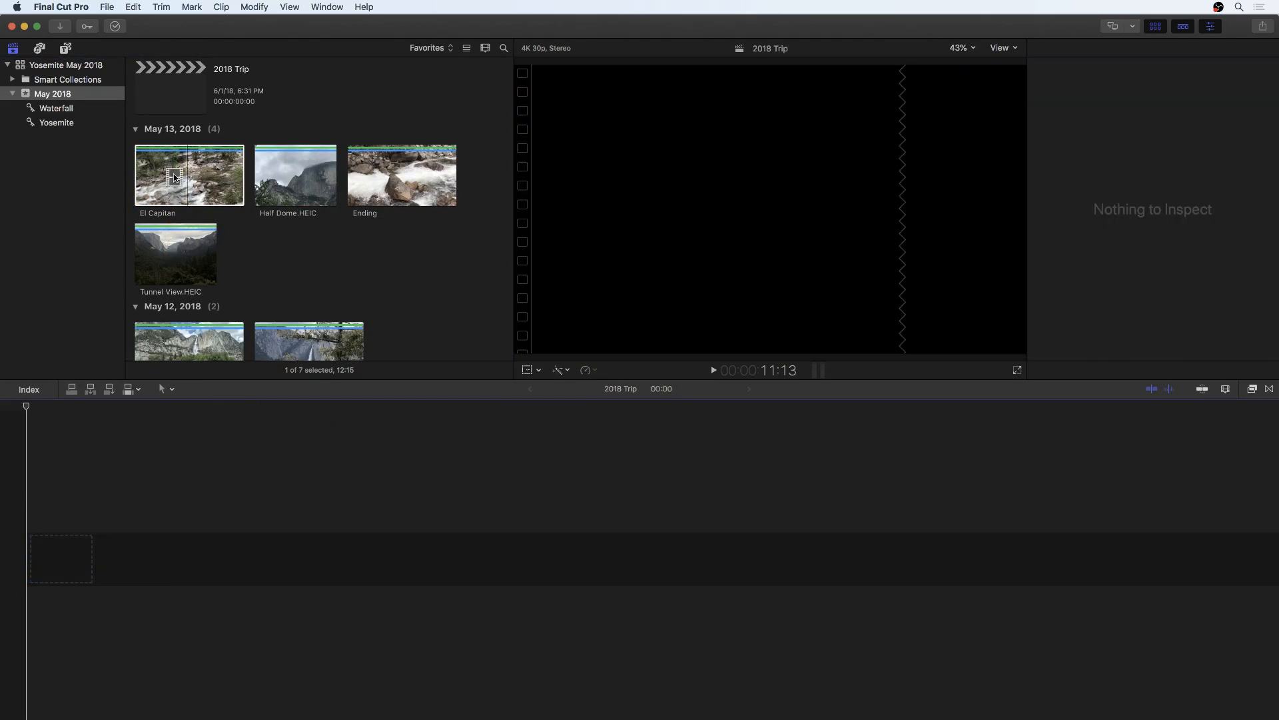
drag(190, 463, 998, 494)
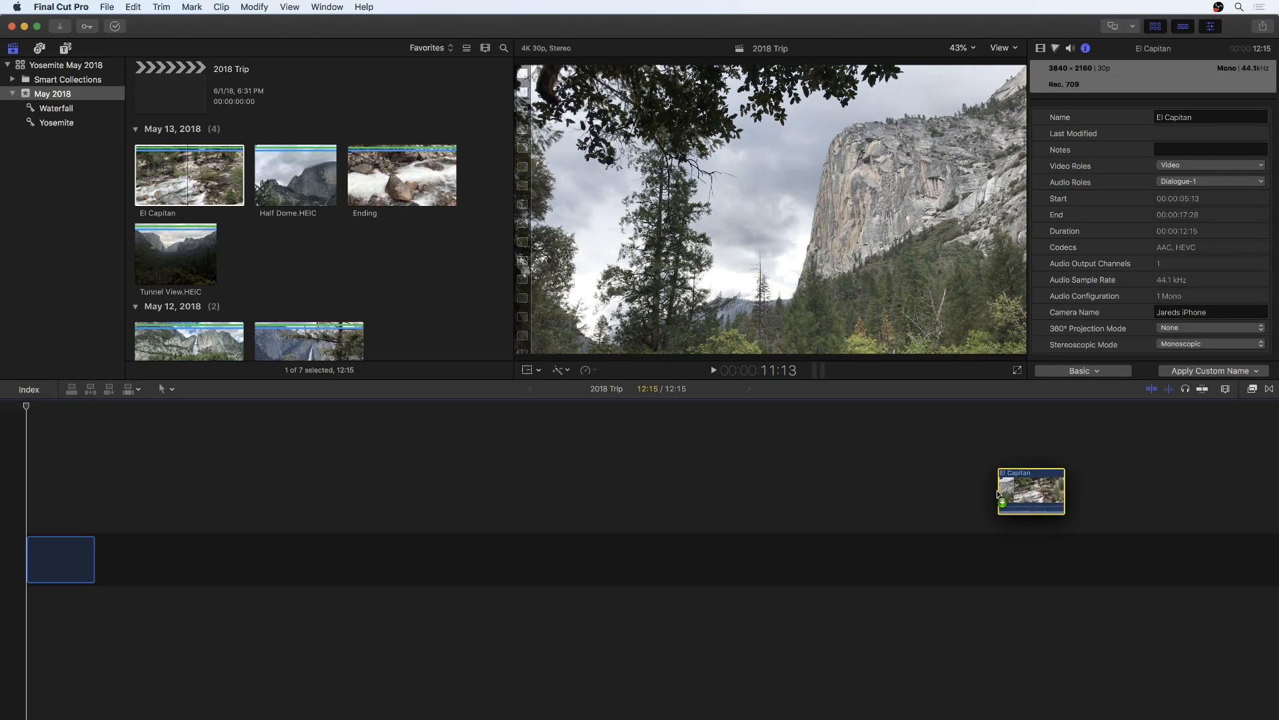
drag(998, 494, 256, 484)
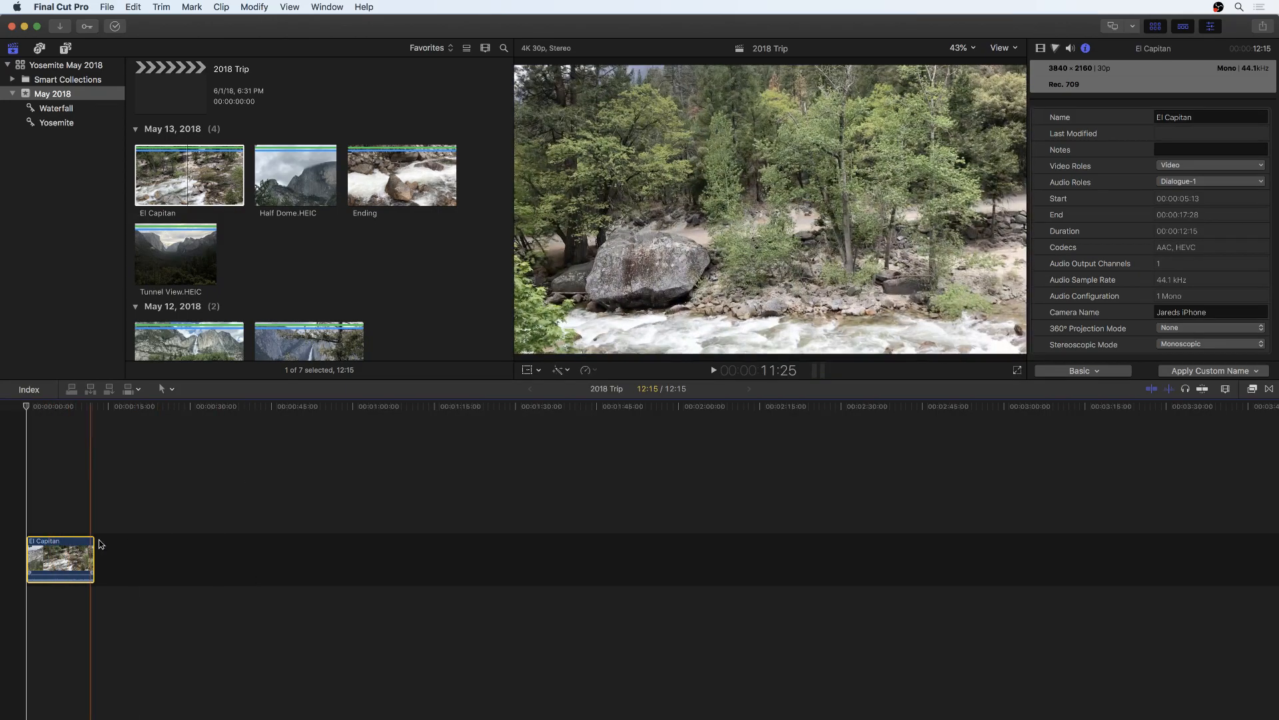
key(space)
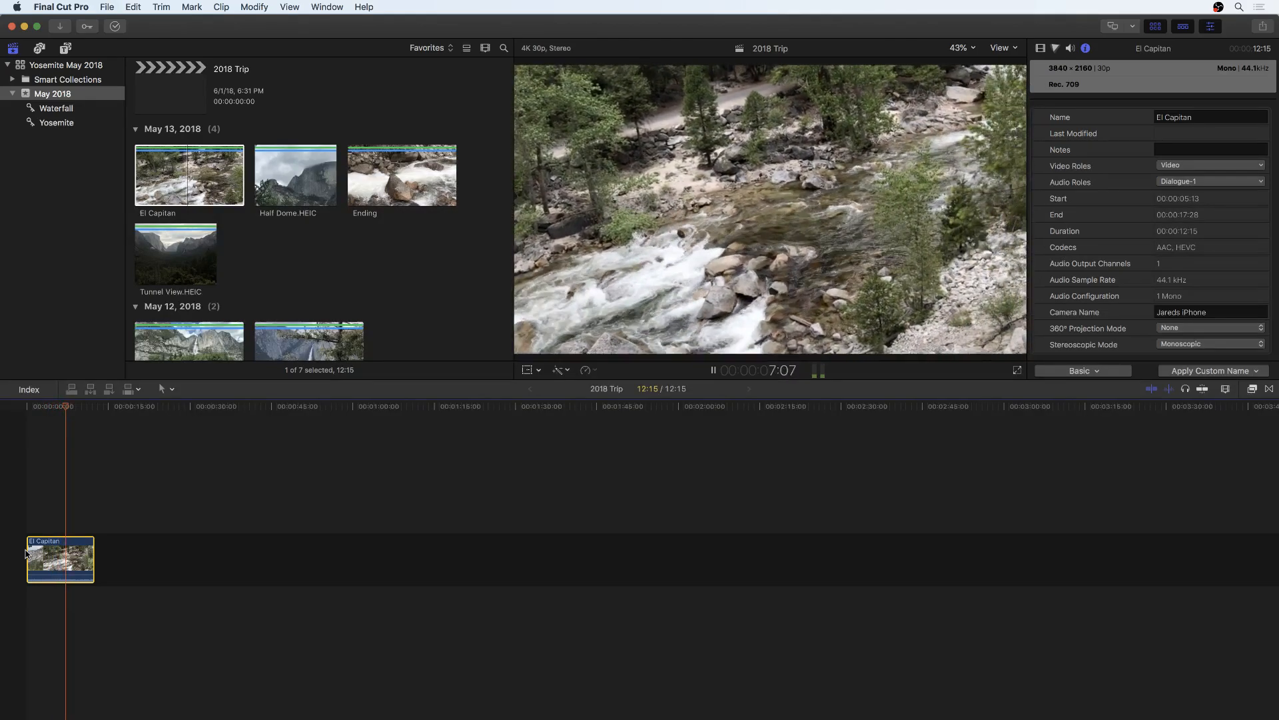
key(space)
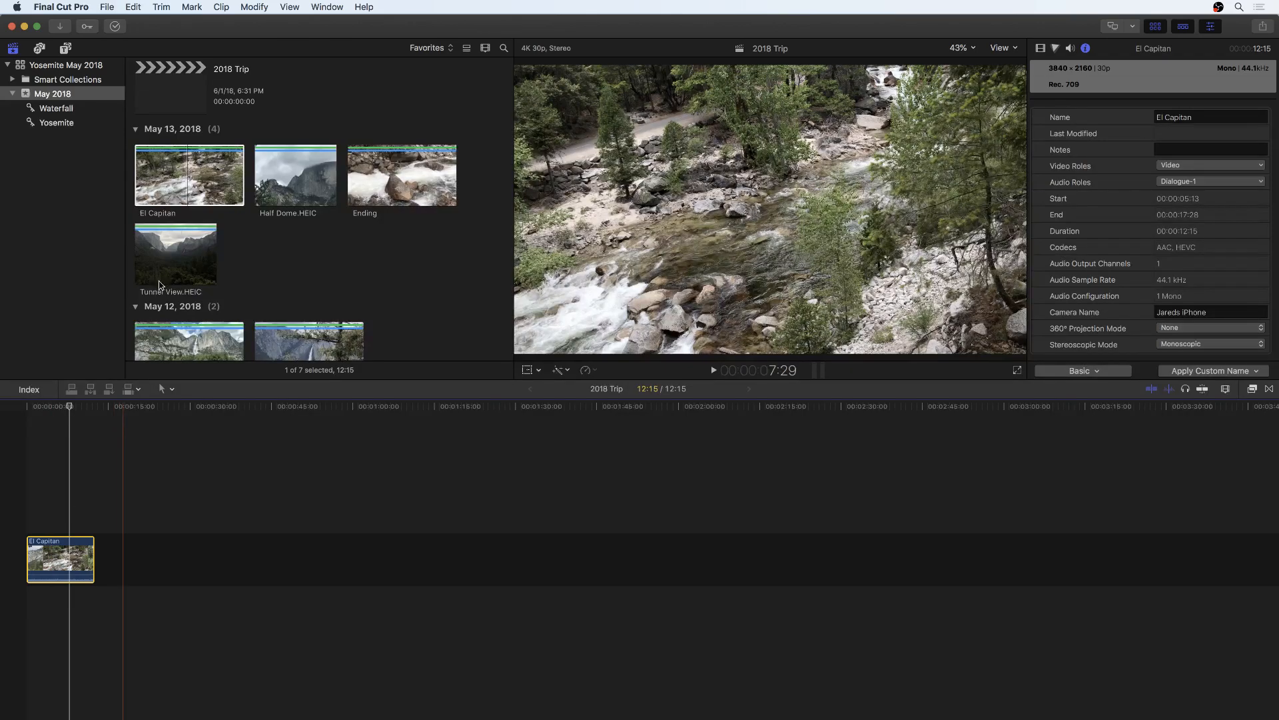
Try placing the Ending clip directly after El Capitan in the timeline twice, deleting it each time.
drag(374, 191, 457, 193)
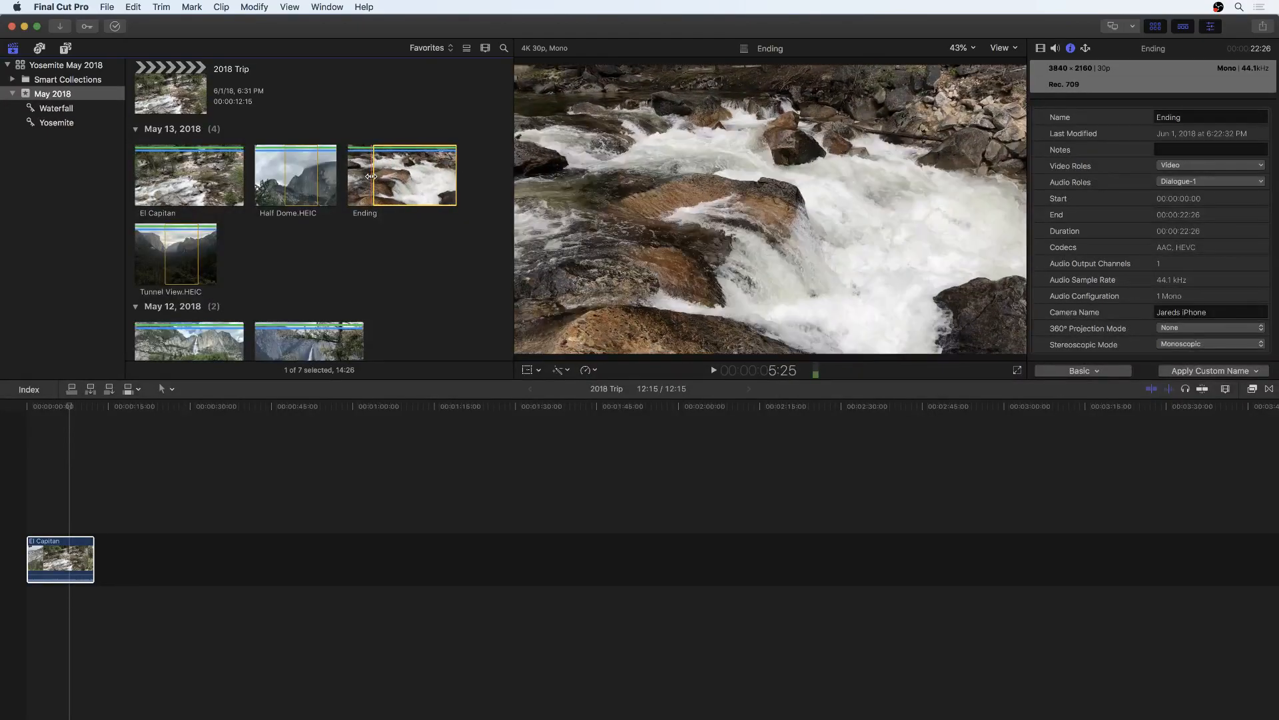
drag(344, 180, 156, 499)
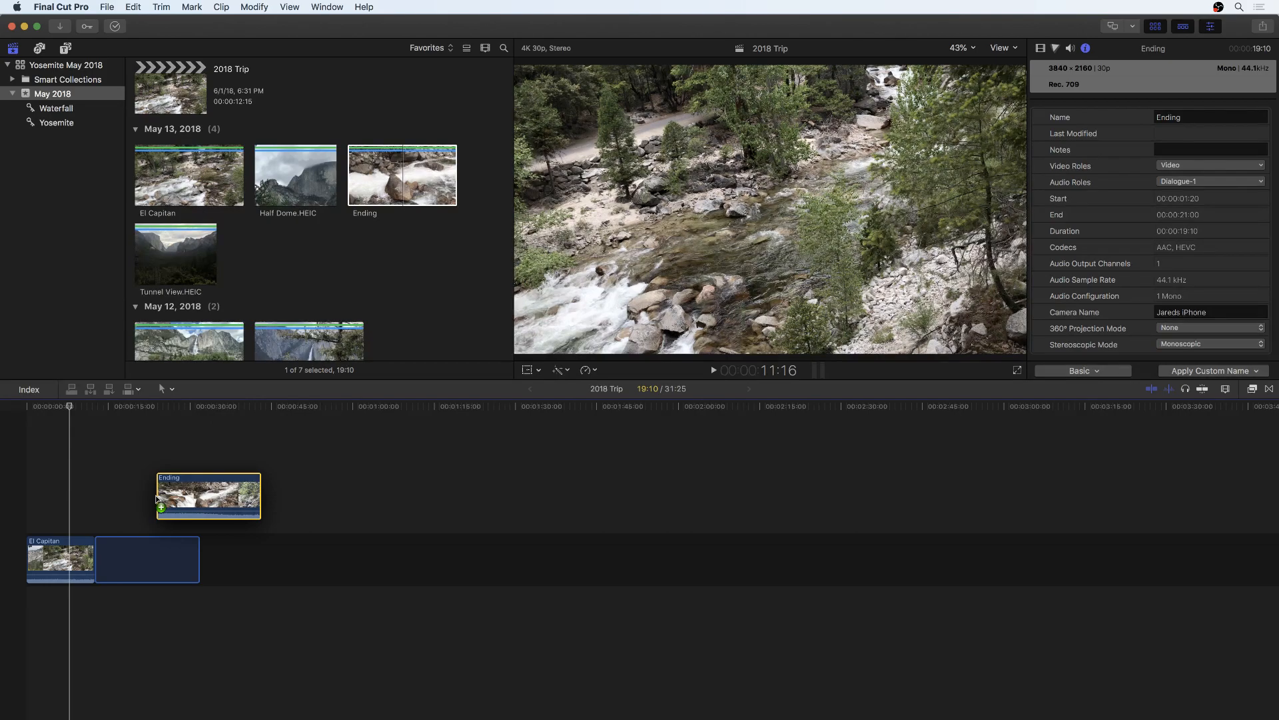
drag(157, 499, 154, 525)
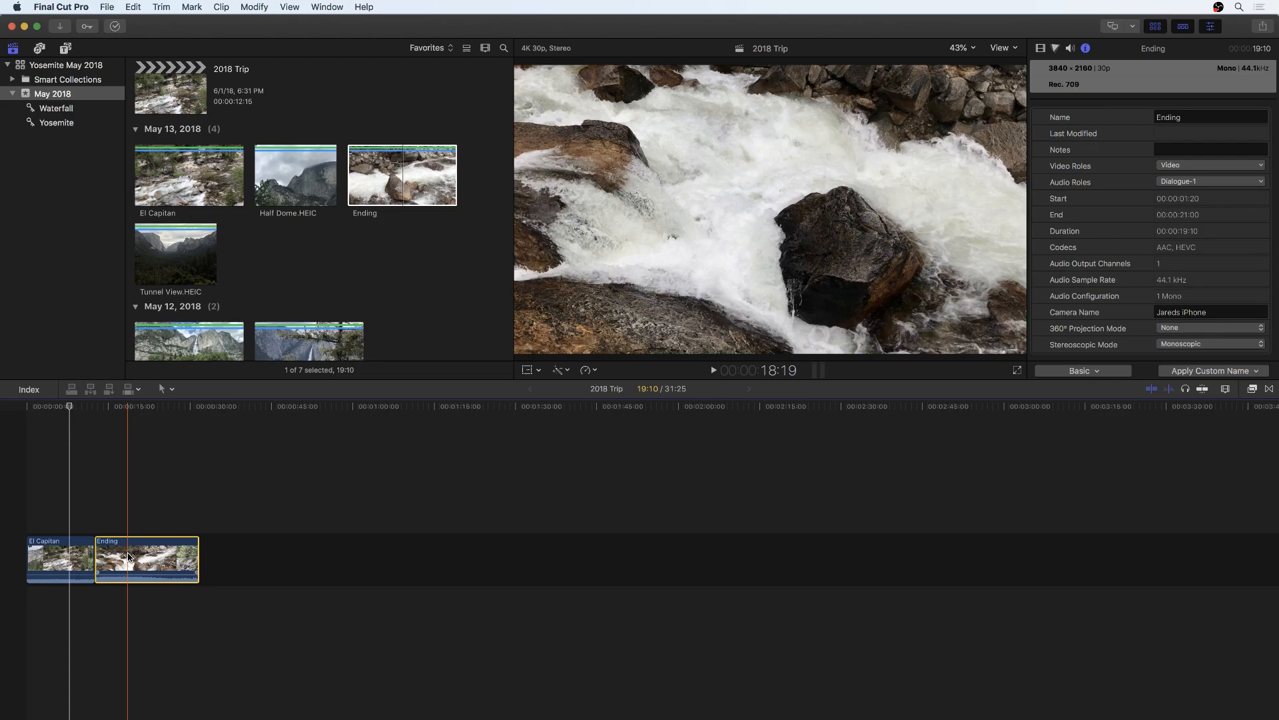
key(Delete)
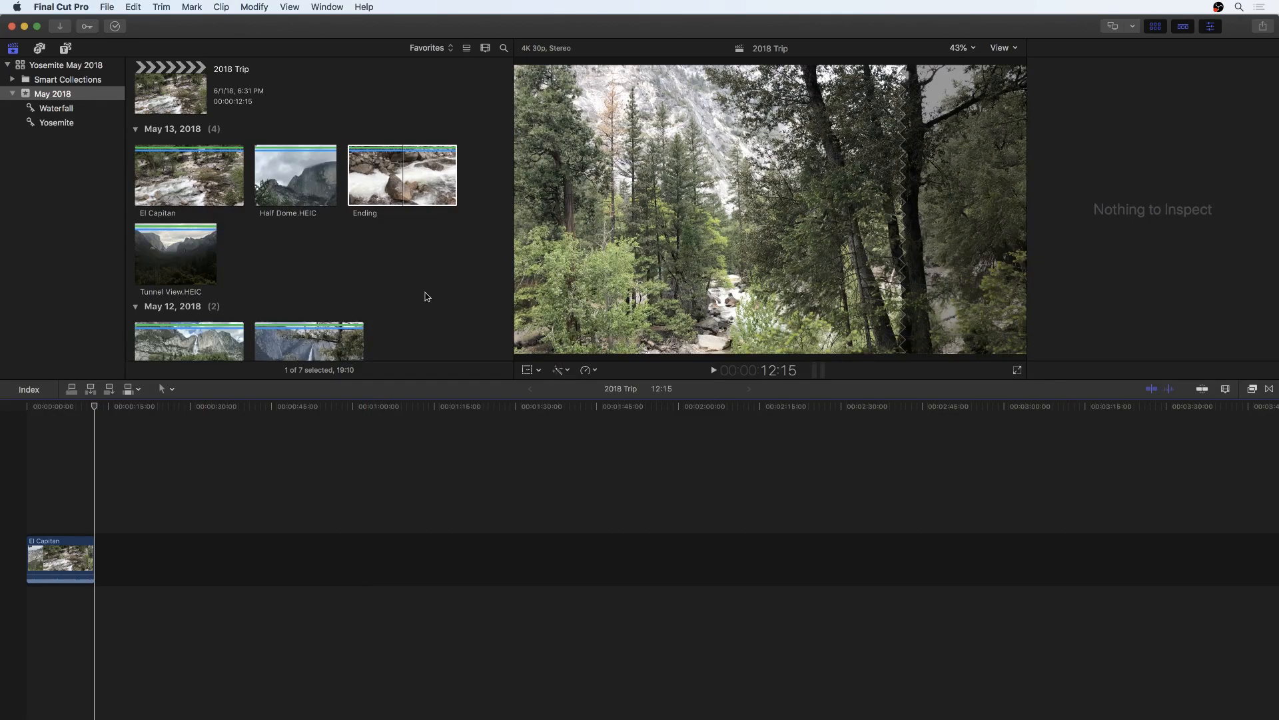
click(456, 205)
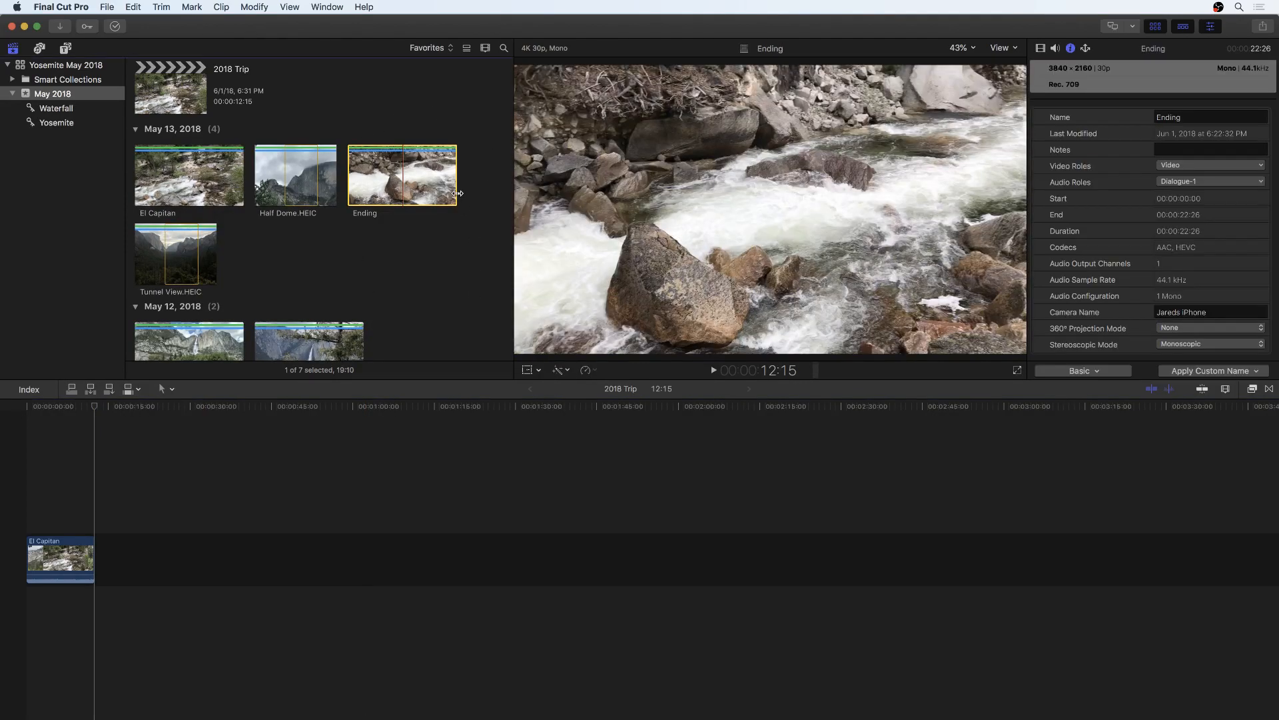
drag(396, 191, 131, 574)
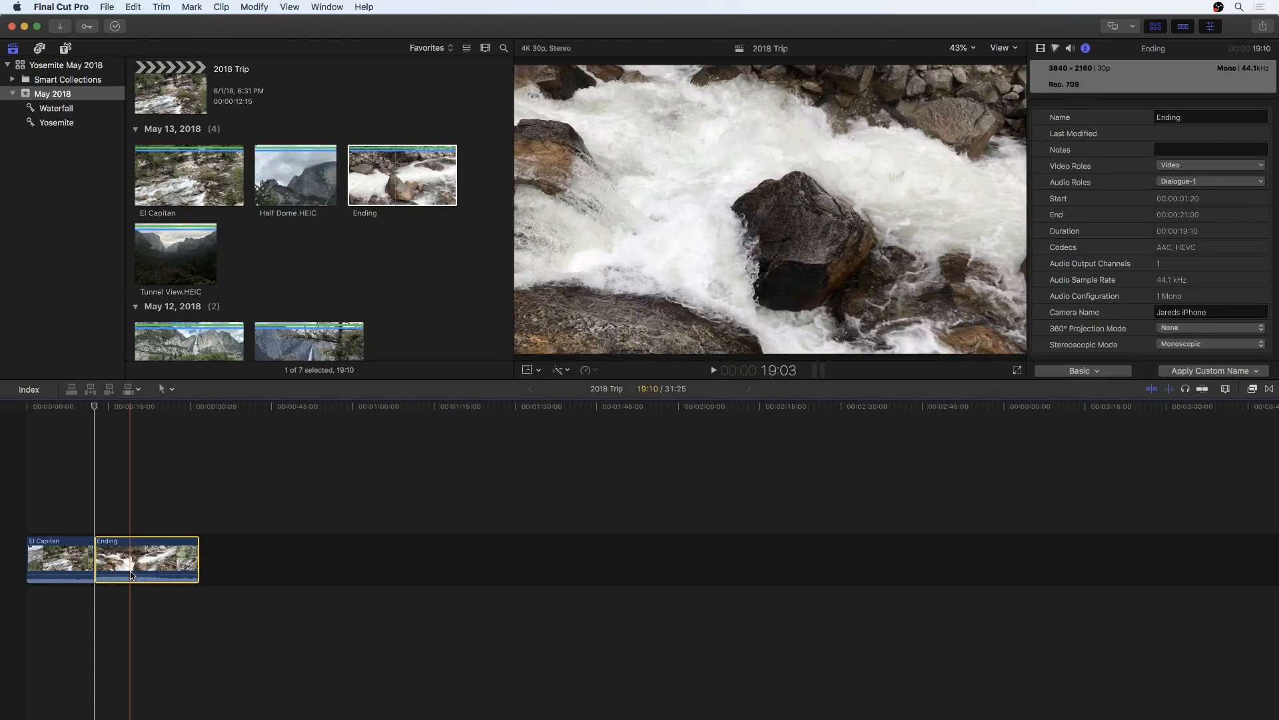
click(131, 565)
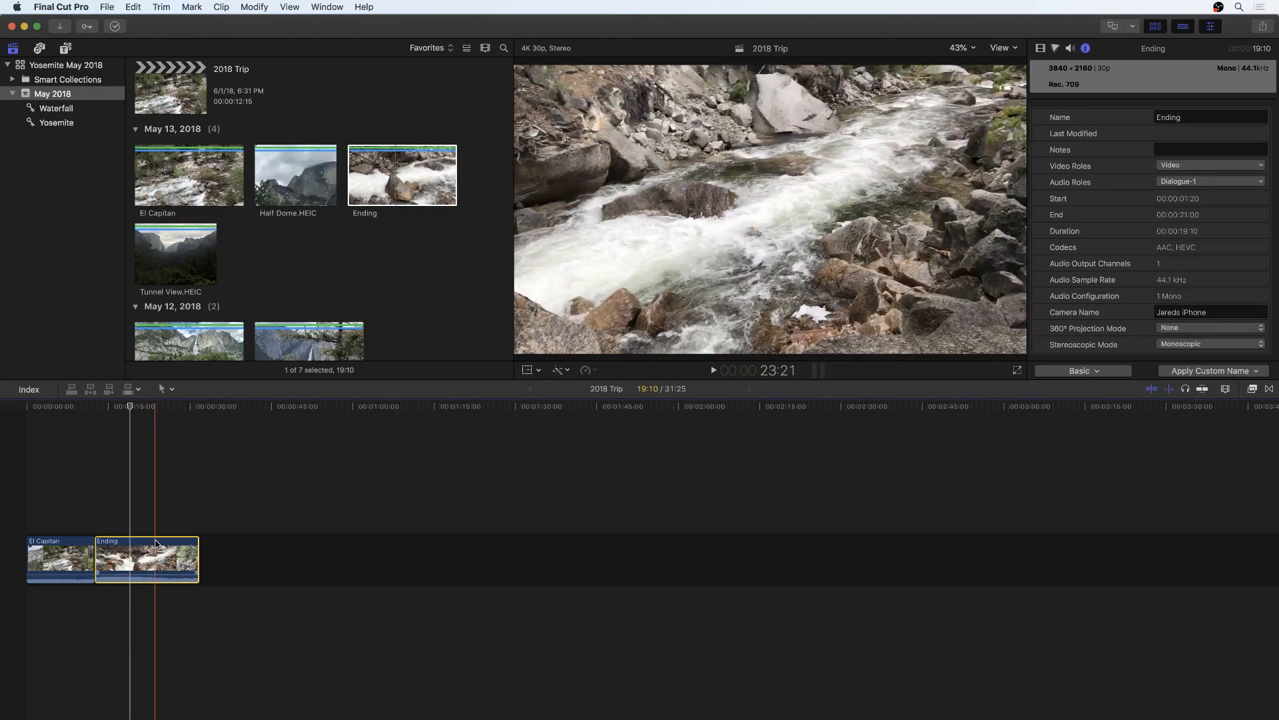
key(Delete)
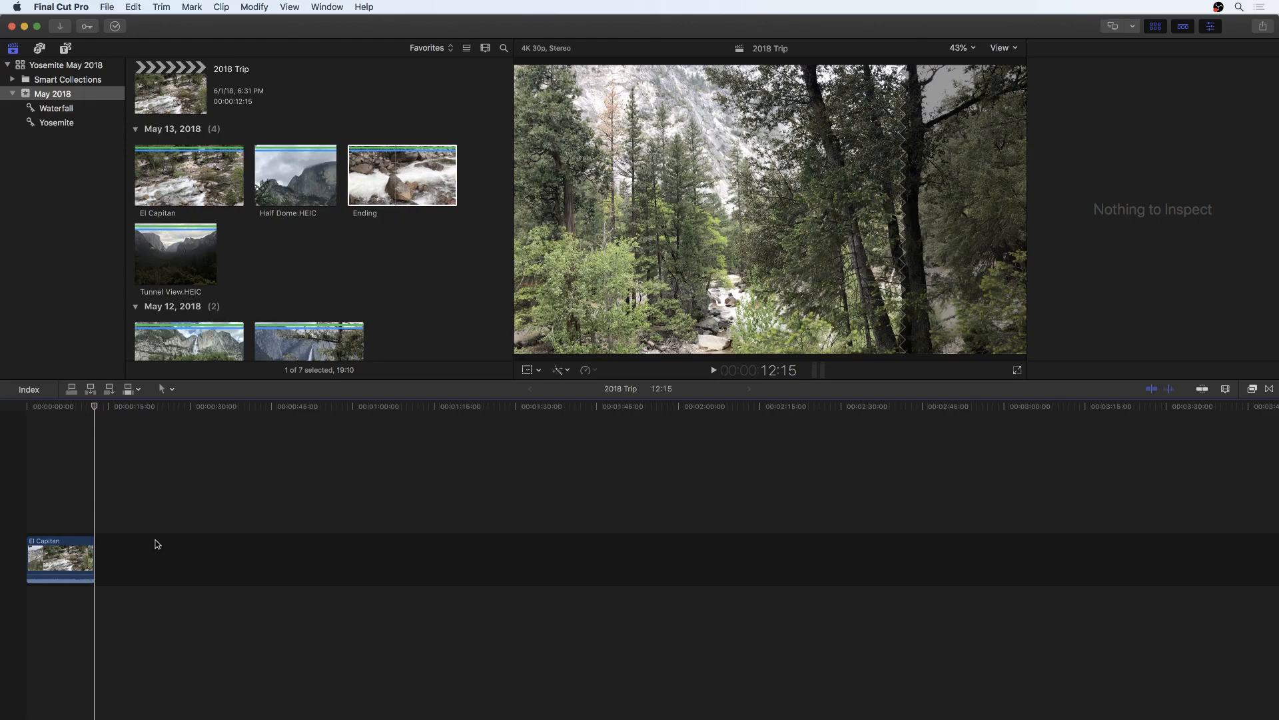
Connect the Ending clip to the primary storyline after El Capitan, and delete it together with its gap clip.
click(261, 283)
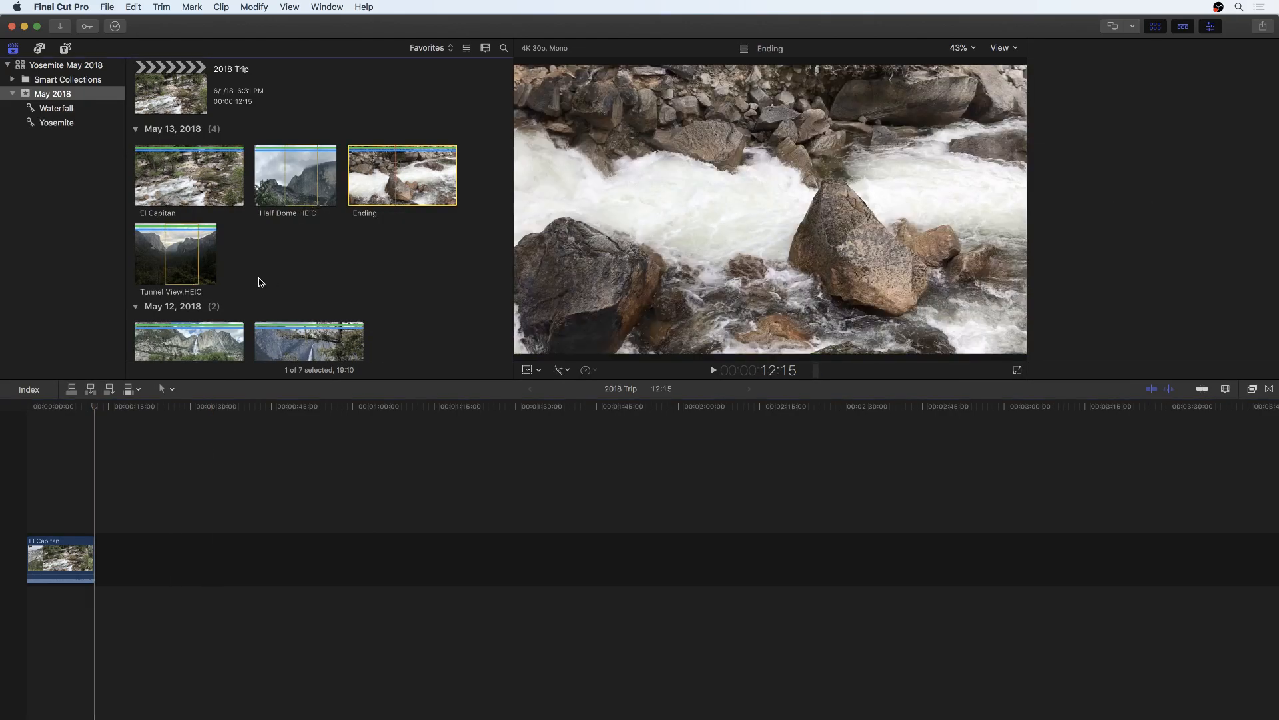
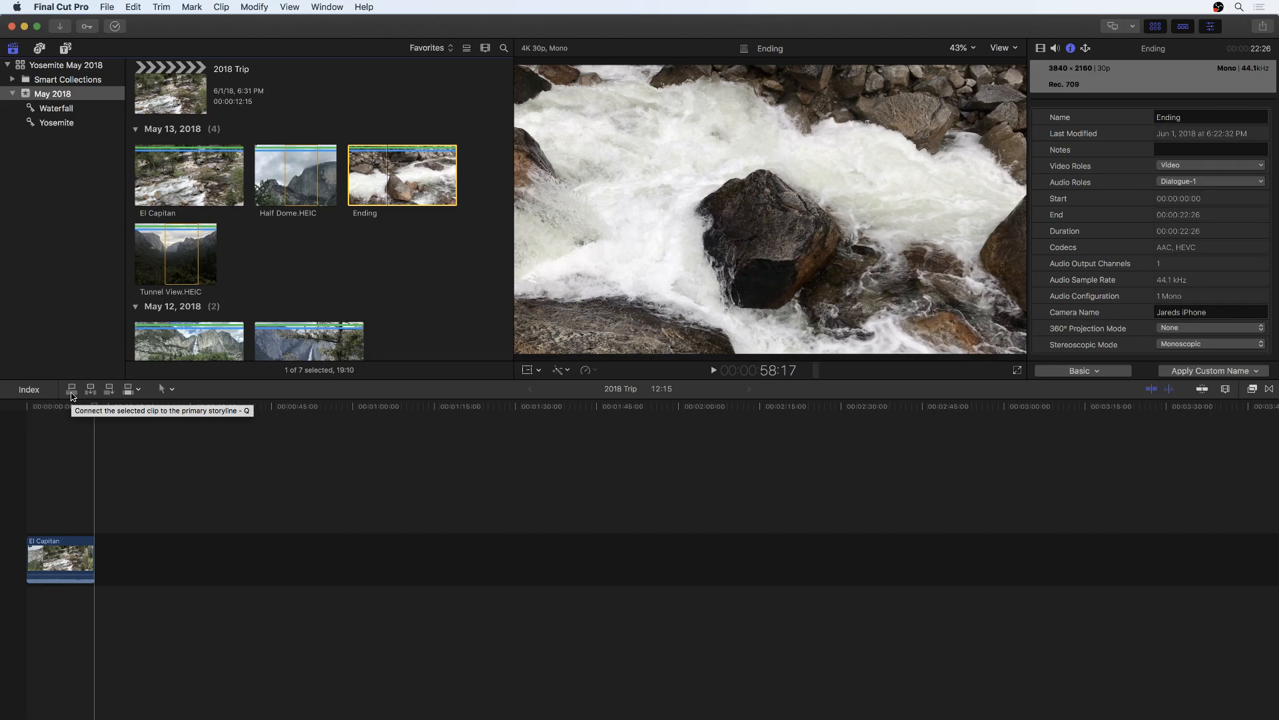
click(71, 389)
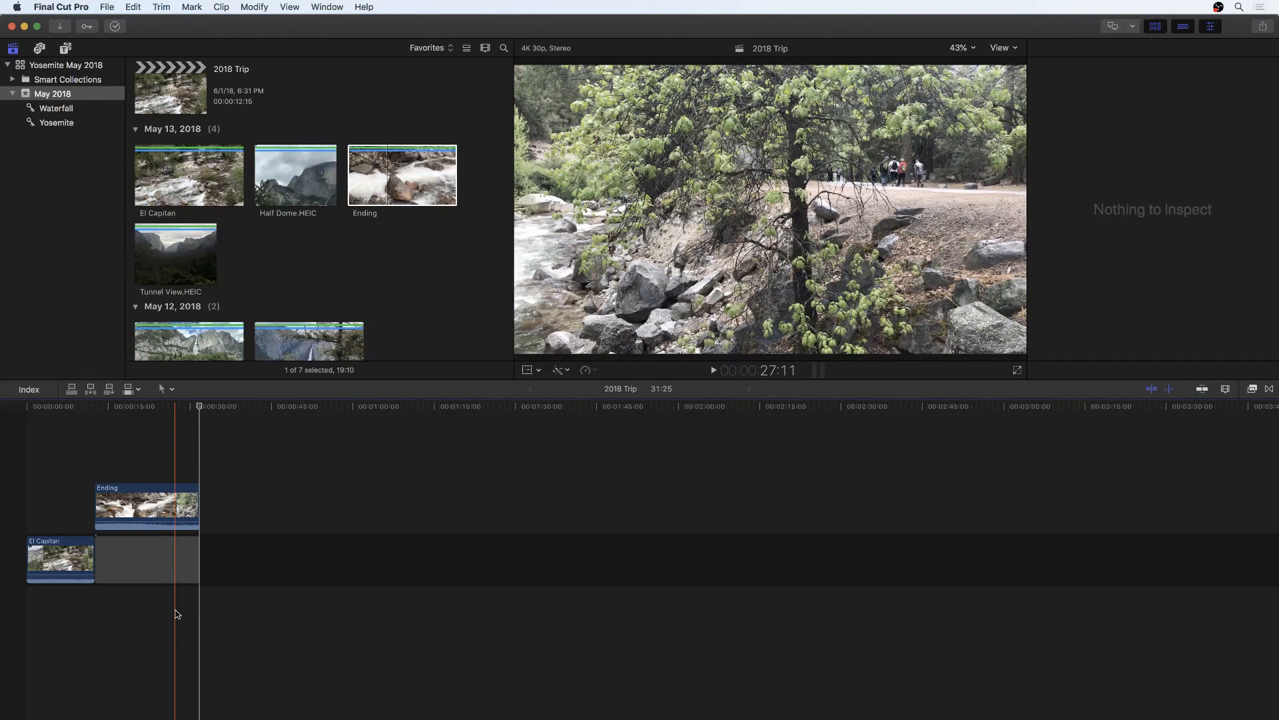
drag(211, 443, 126, 598)
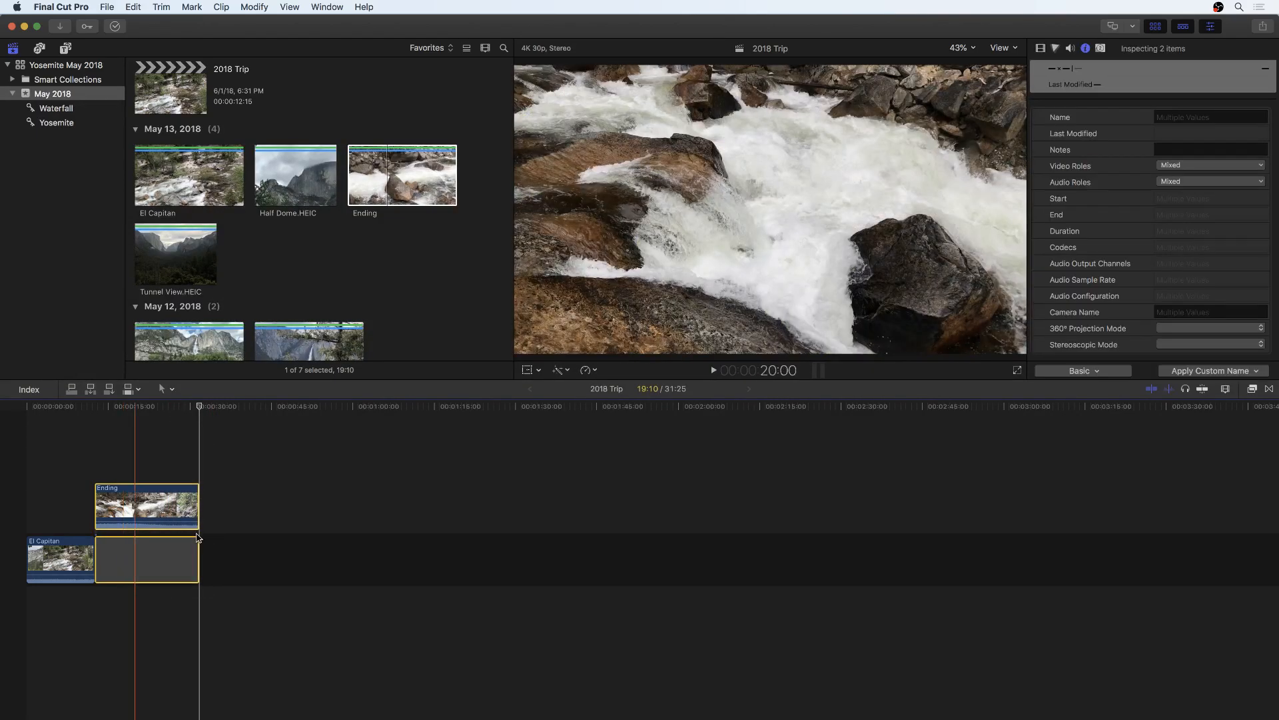
click(243, 483)
drag(232, 463, 122, 633)
key(Delete)
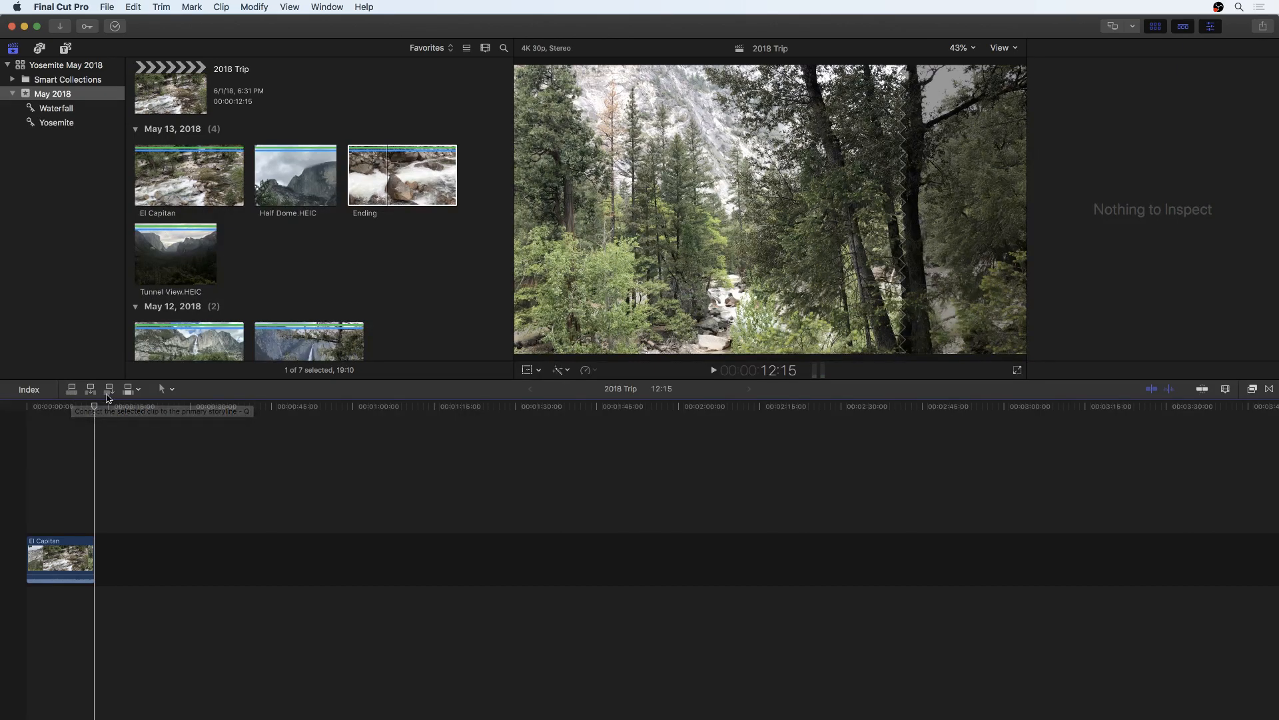
Append the Half Dome favorite and the Ending clip after El Capitan in the primary storyline.
click(300, 188)
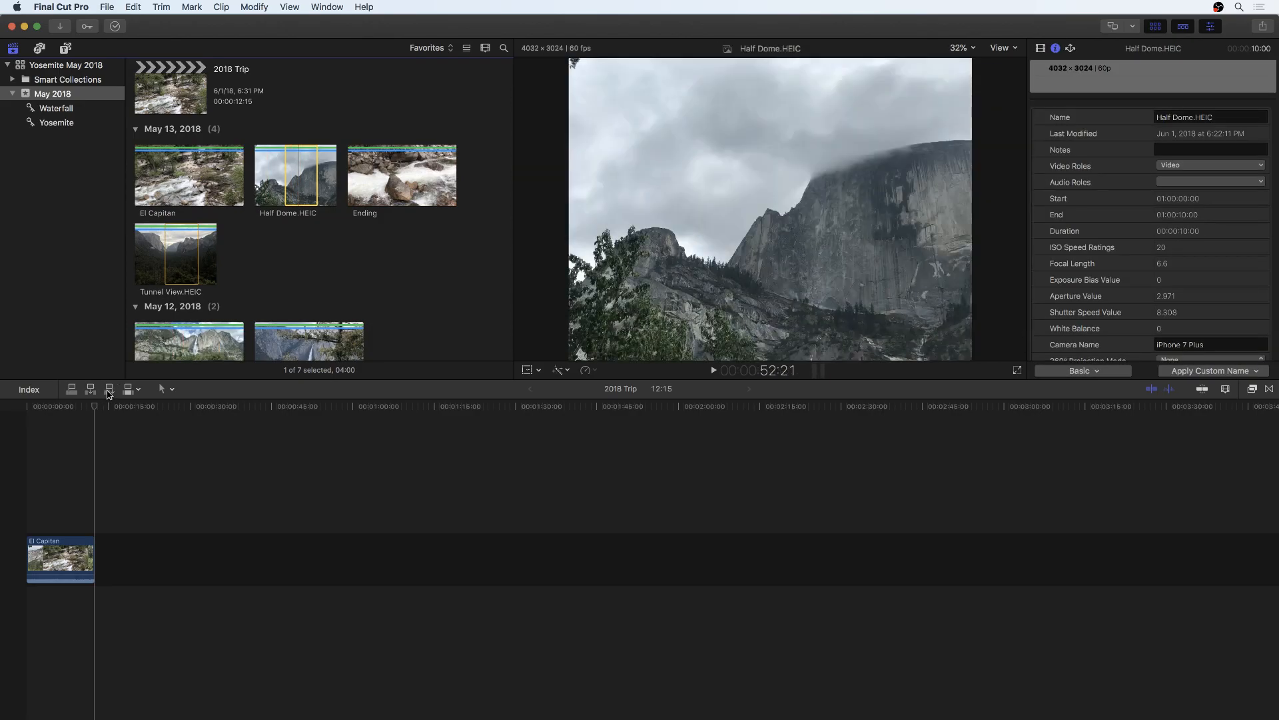
click(109, 389)
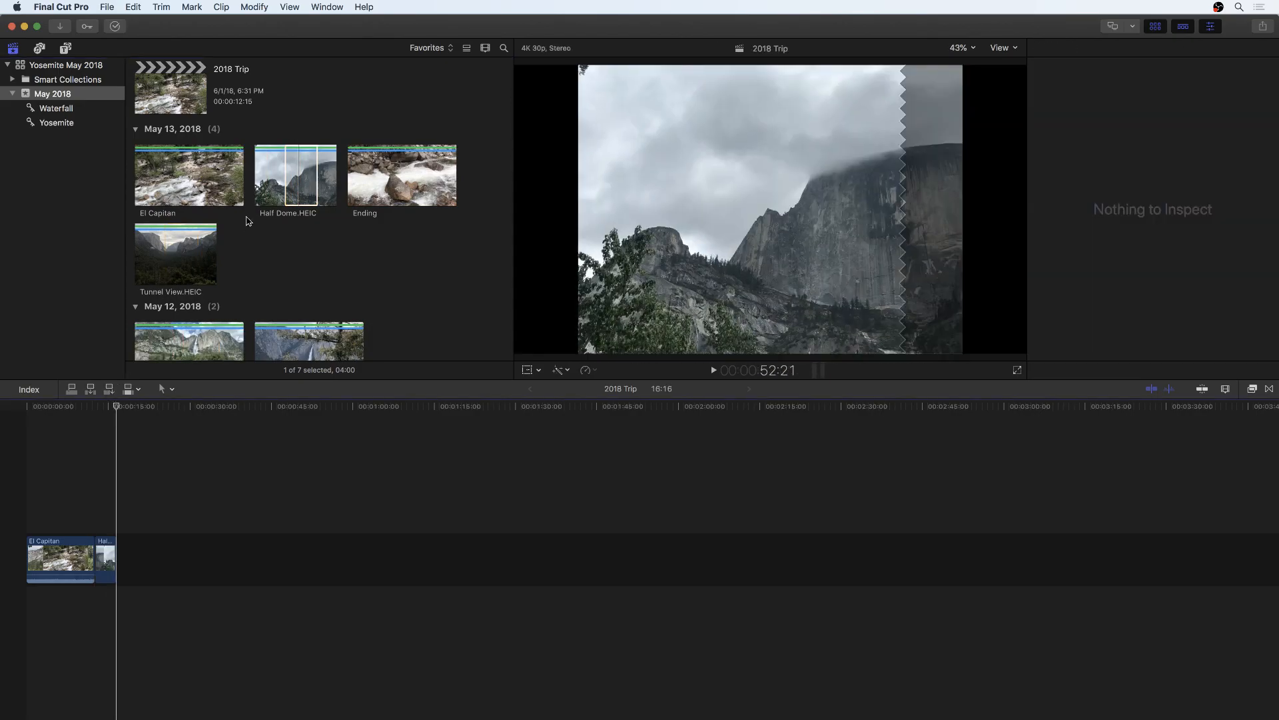
click(399, 190)
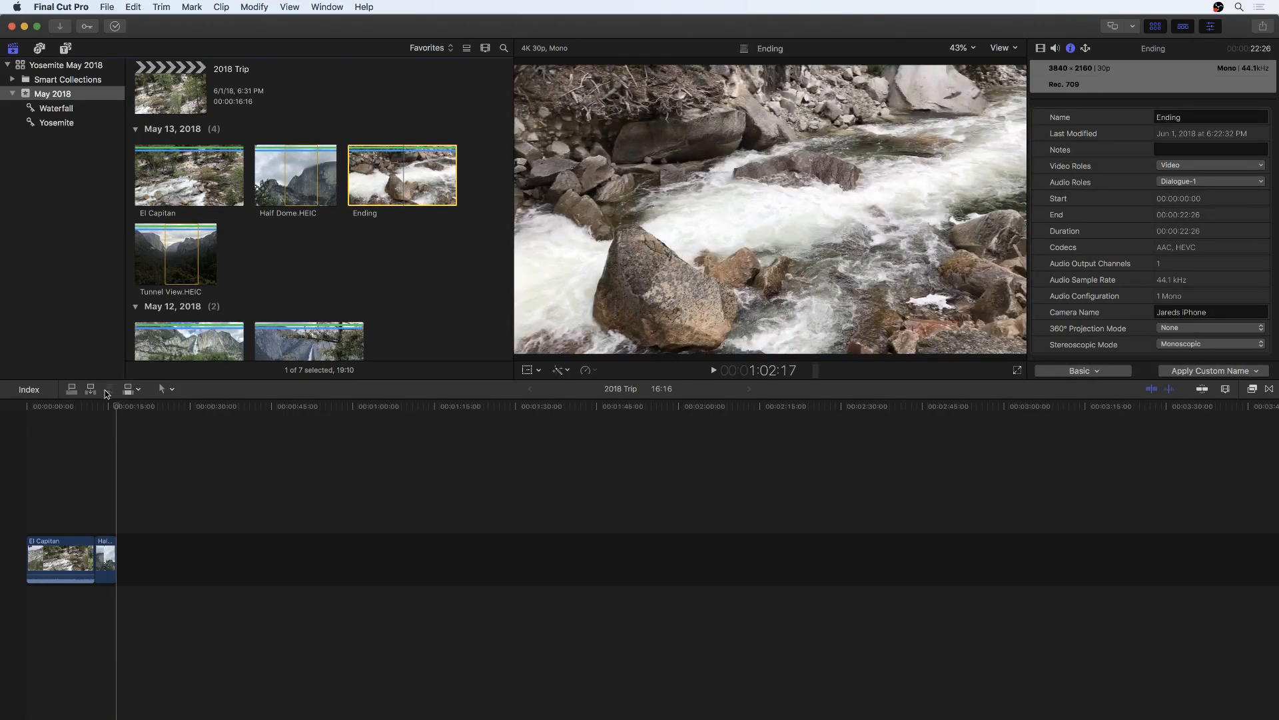
click(108, 390)
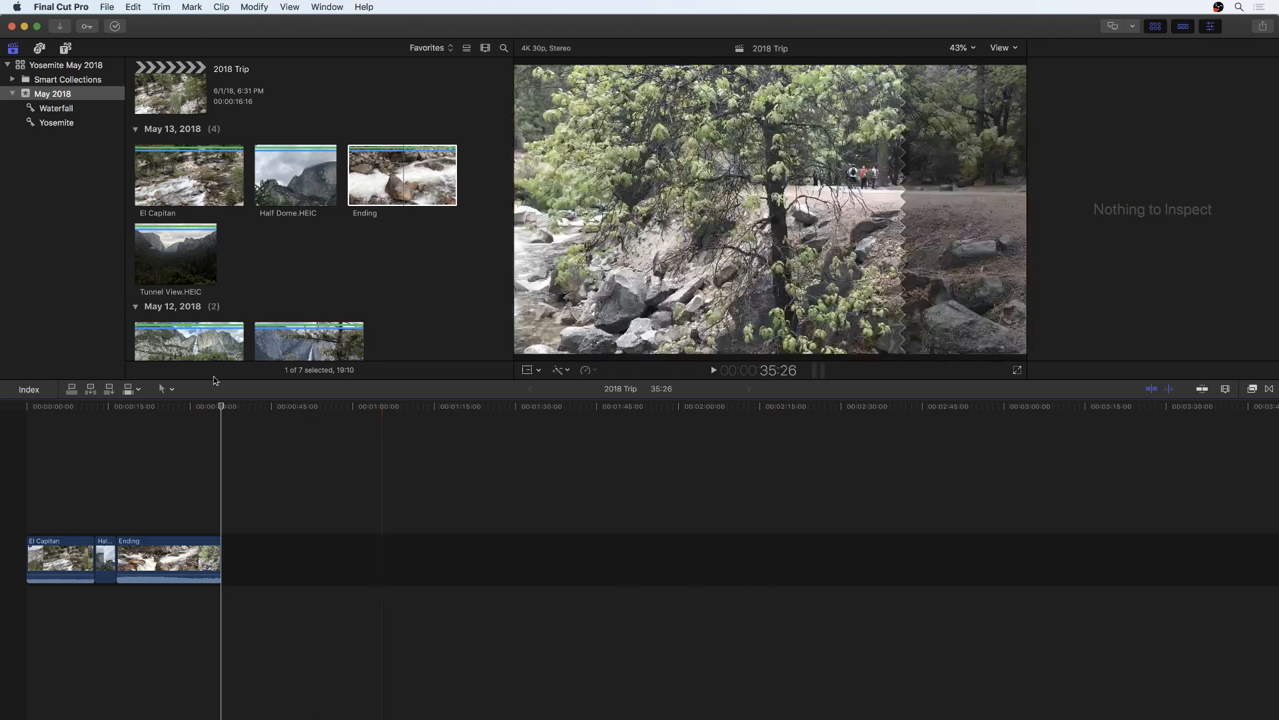
Insert the Half Dome favorite into the middle of the Ending clip at about 25:06.
drag(223, 410, 164, 415)
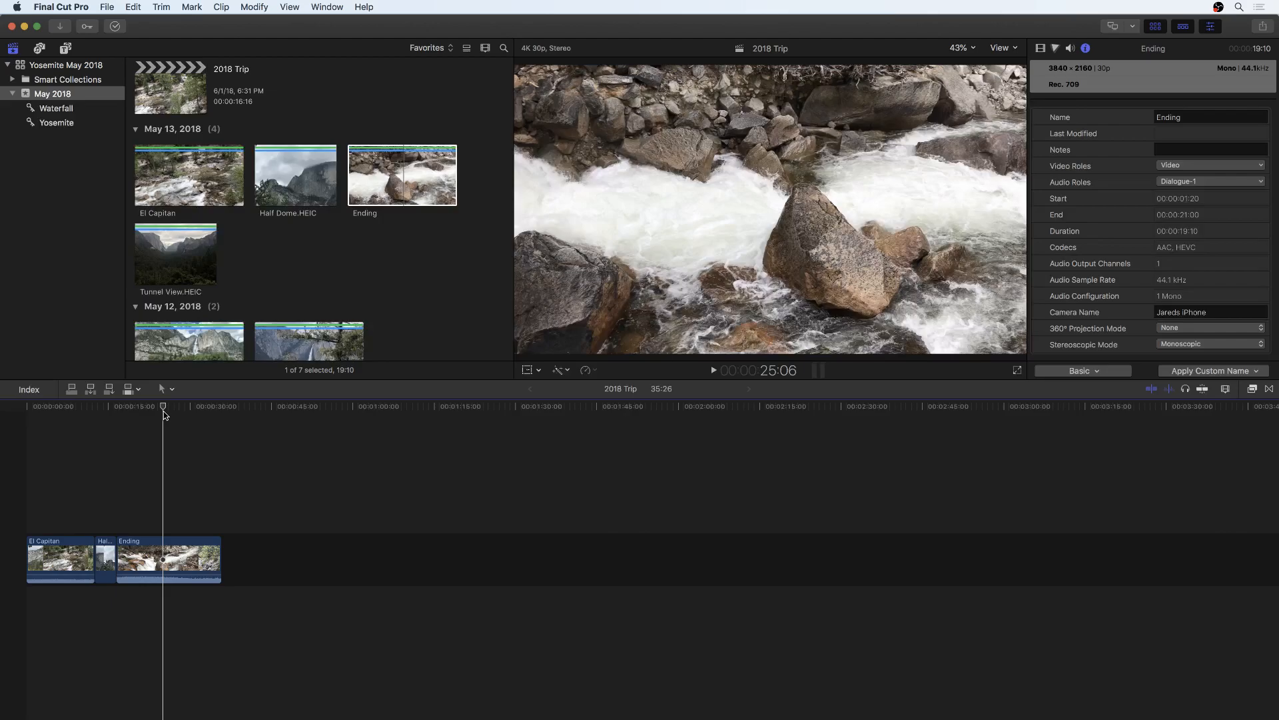
click(292, 166)
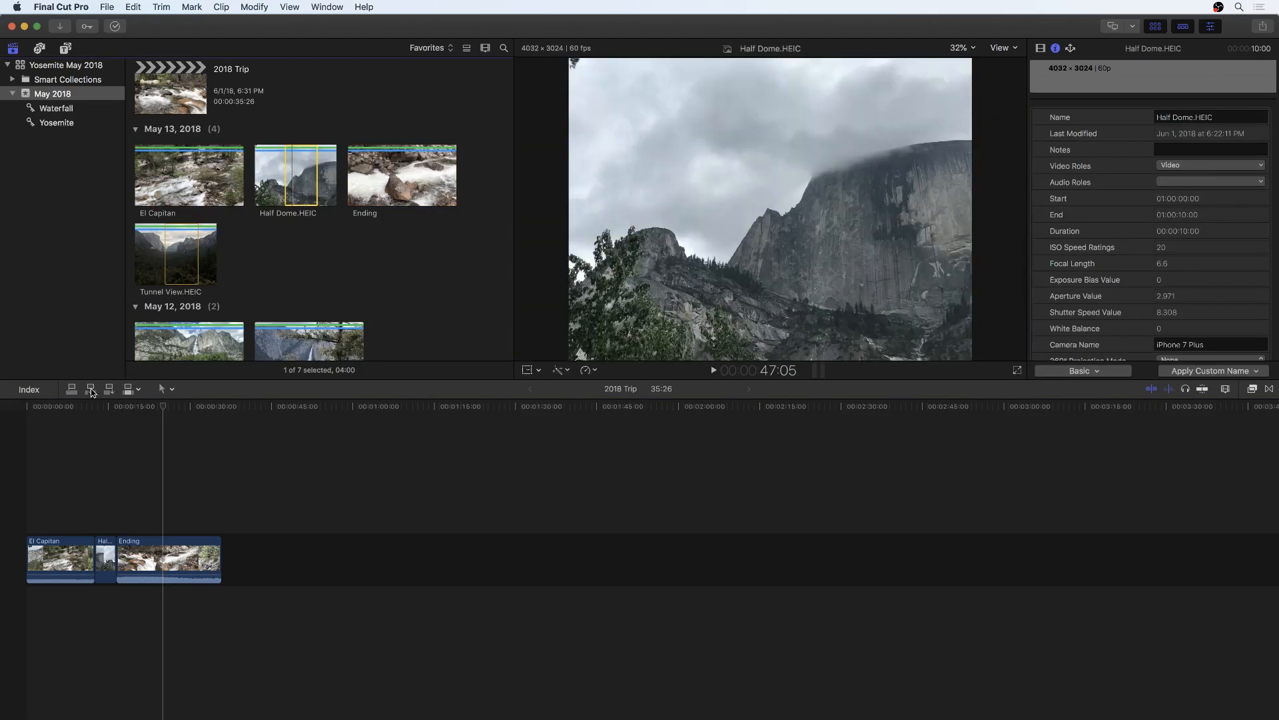
click(91, 388)
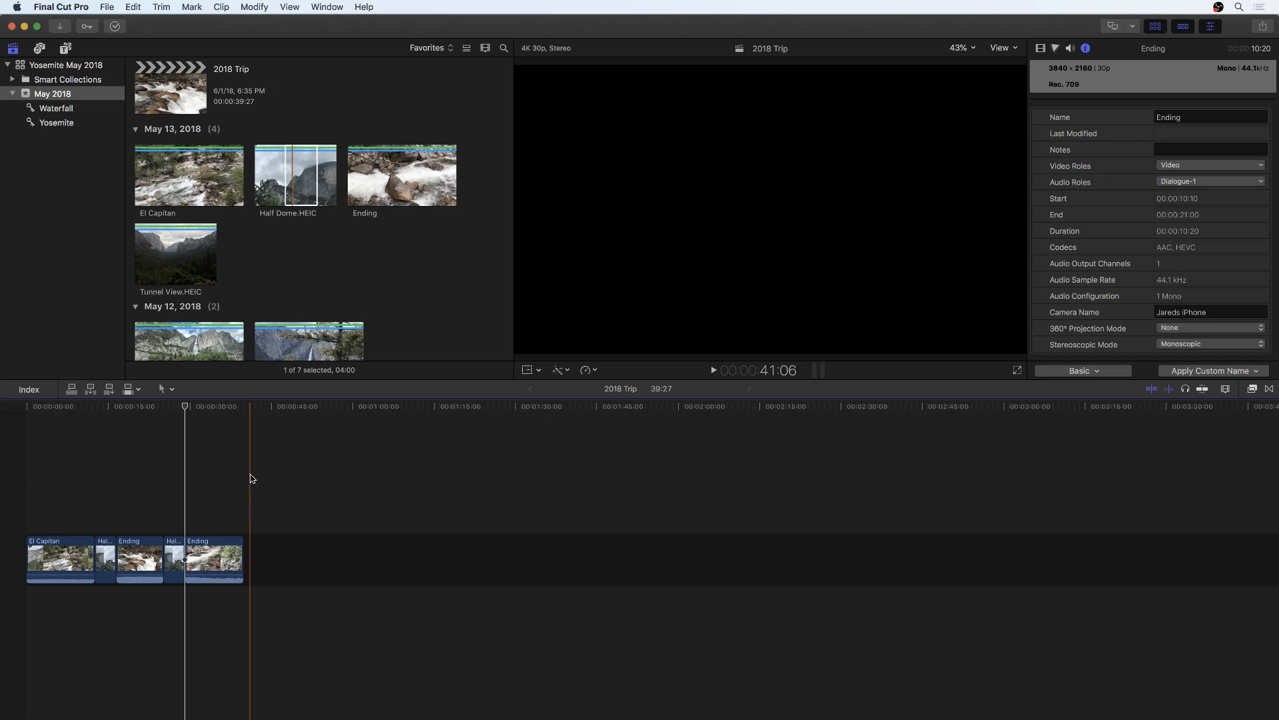
Delete every clip from the 2018 Trip timeline and return the playhead to the start.
drag(296, 491, 2, 650)
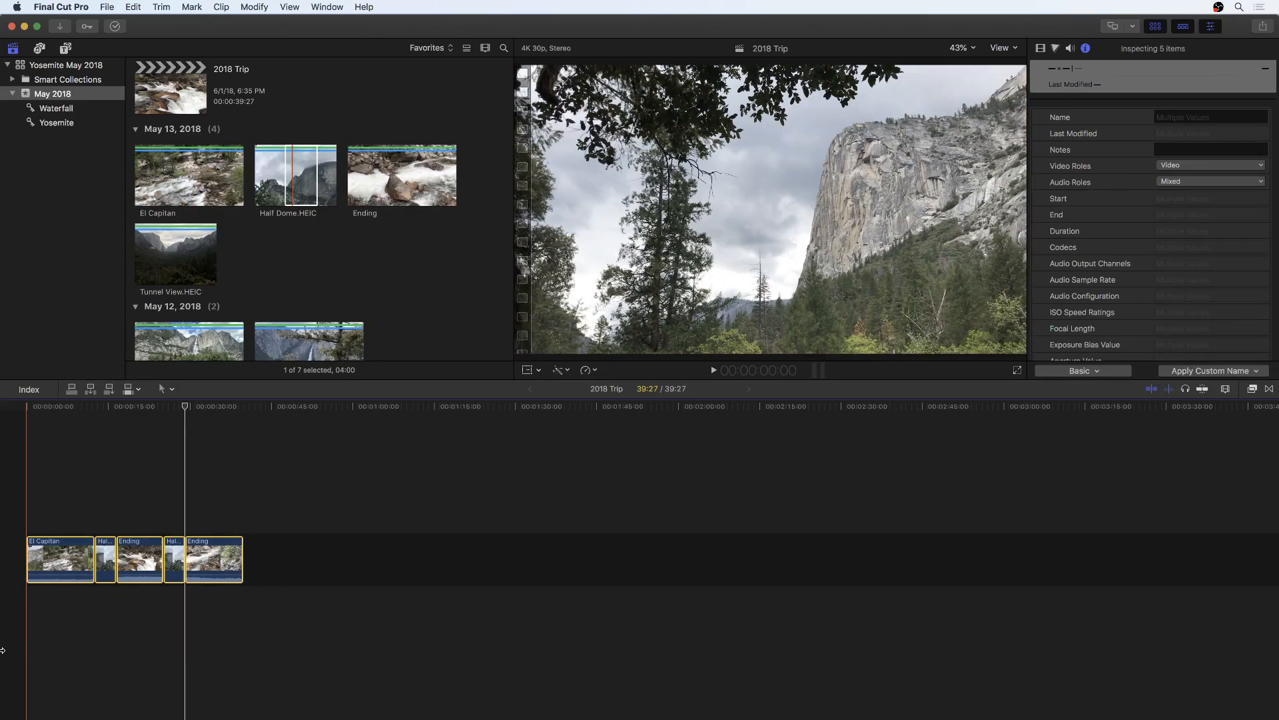
key(Delete)
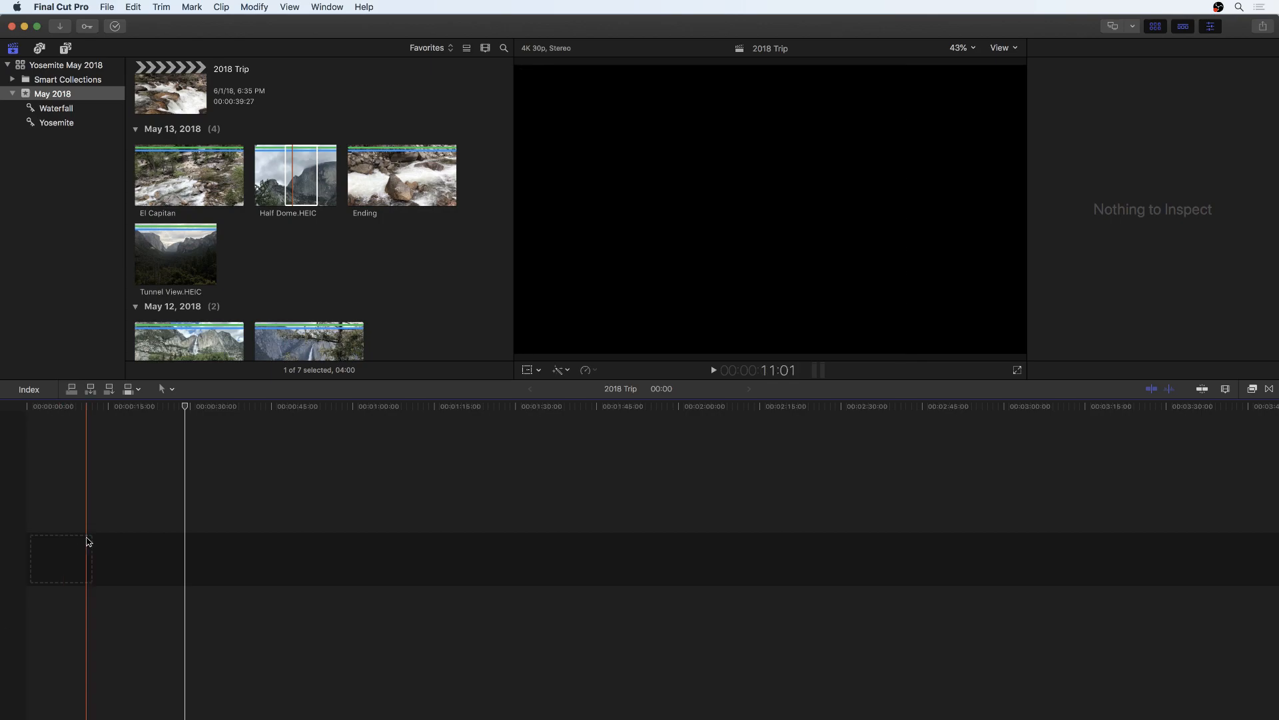
key(Home)
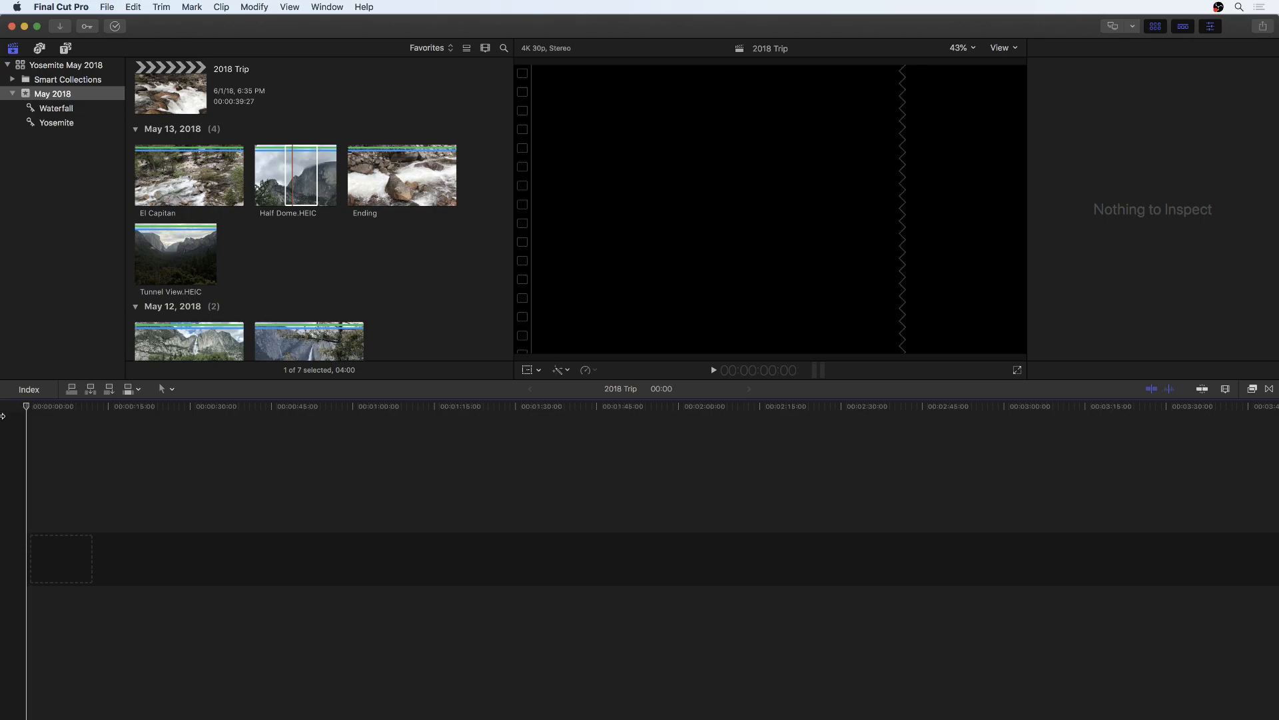
Add the El Capitan, Half Dome and Tunnel View favorites to the empty timeline in that order.
click(195, 181)
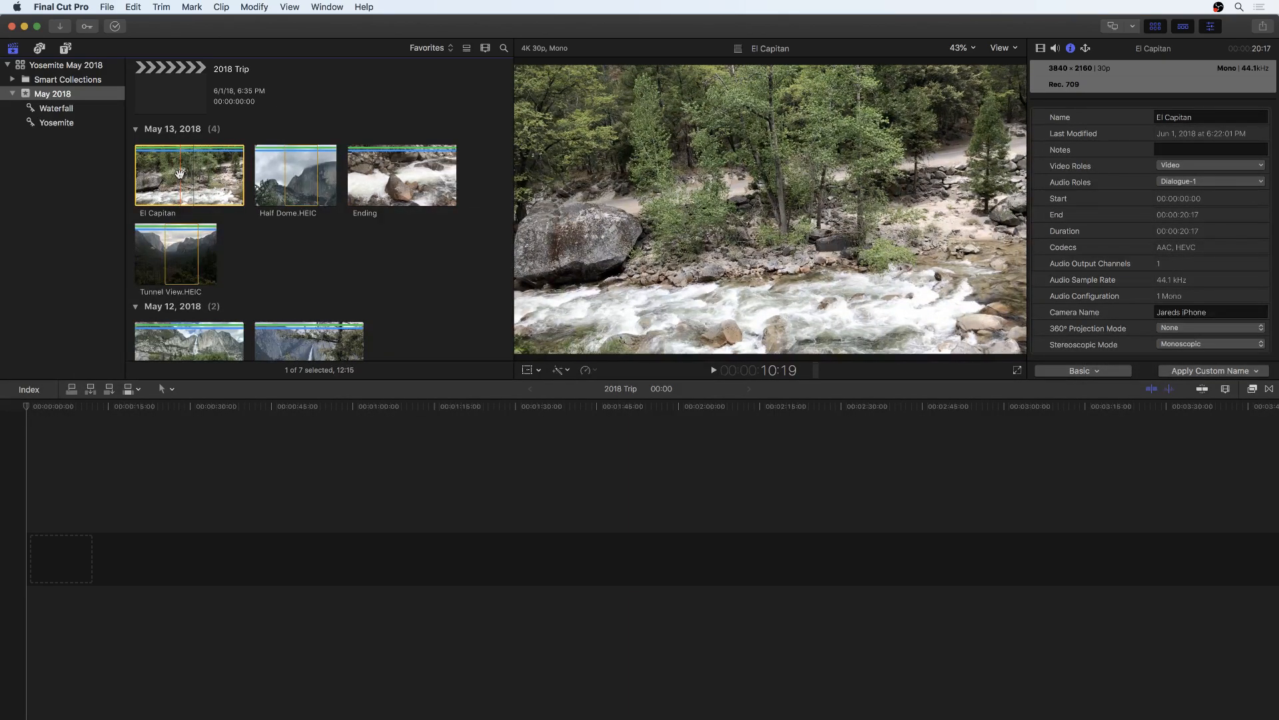
click(110, 394)
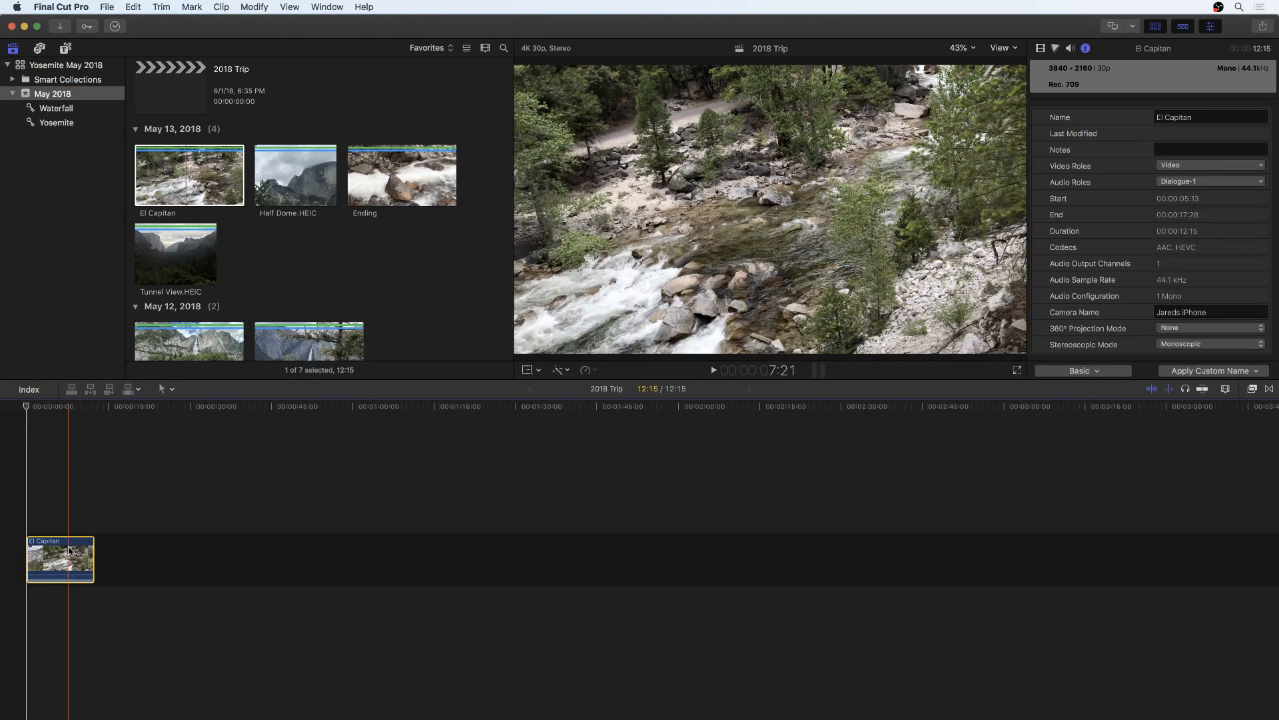
drag(300, 167, 157, 565)
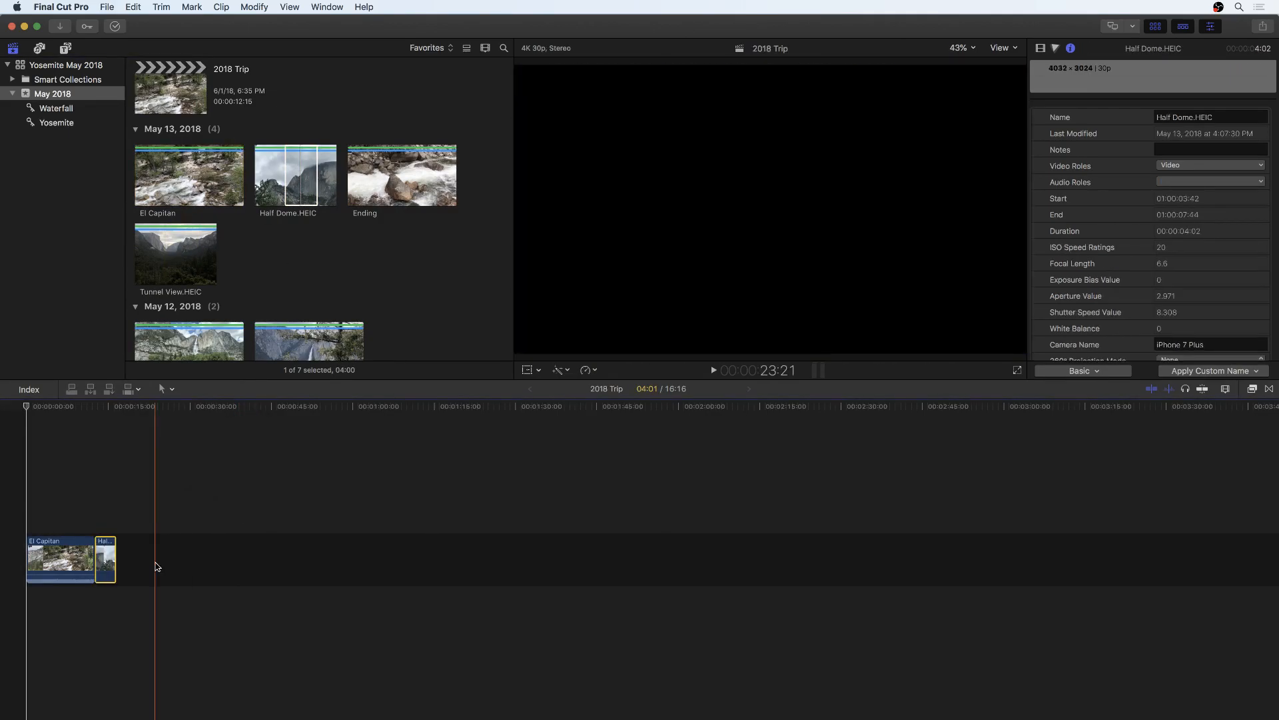
click(183, 252)
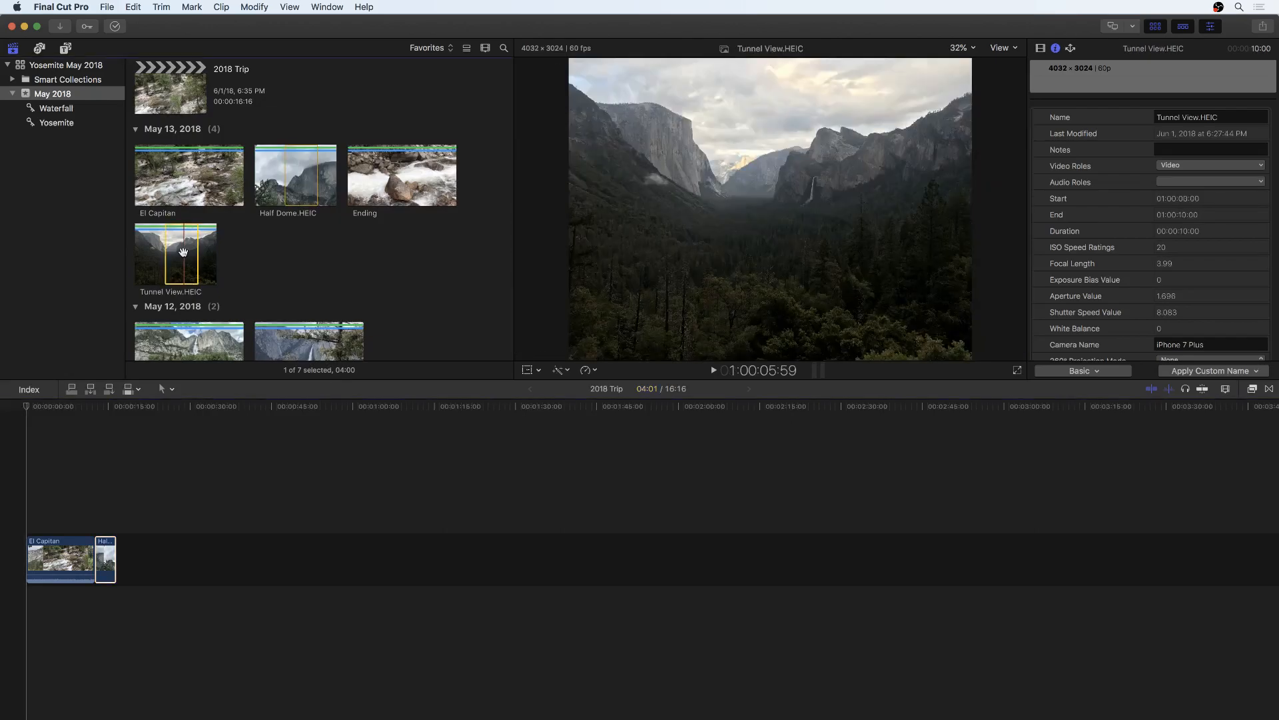
key(e)
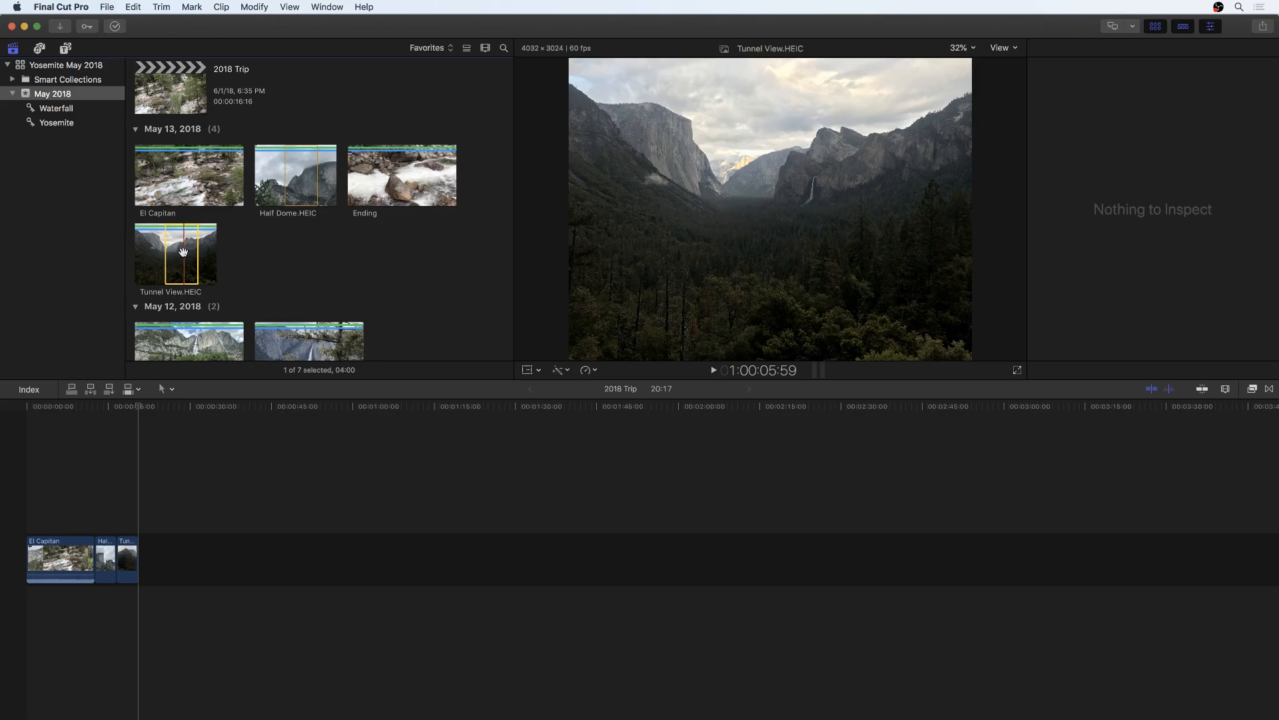
Append the Yosemite Falls Car clip and the Ending clip after Tunnel View in the timeline.
scroll(178, 280, down, 3)
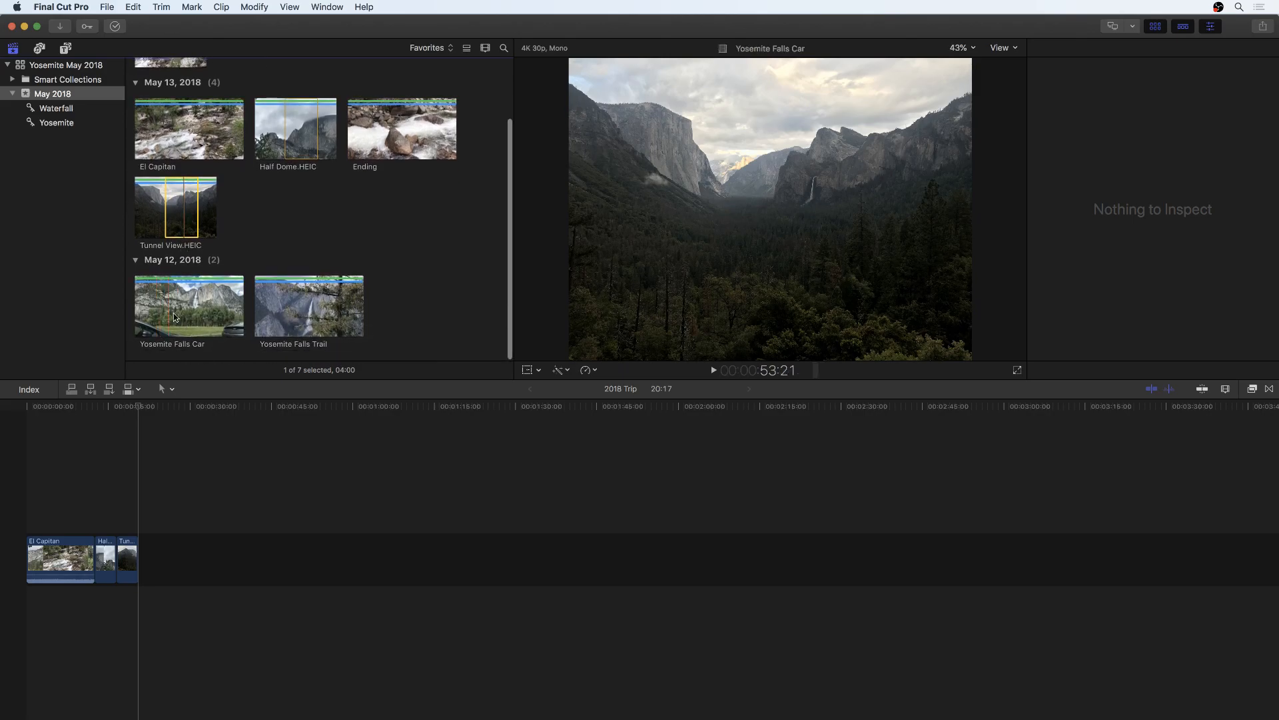
click(198, 319)
key(e)
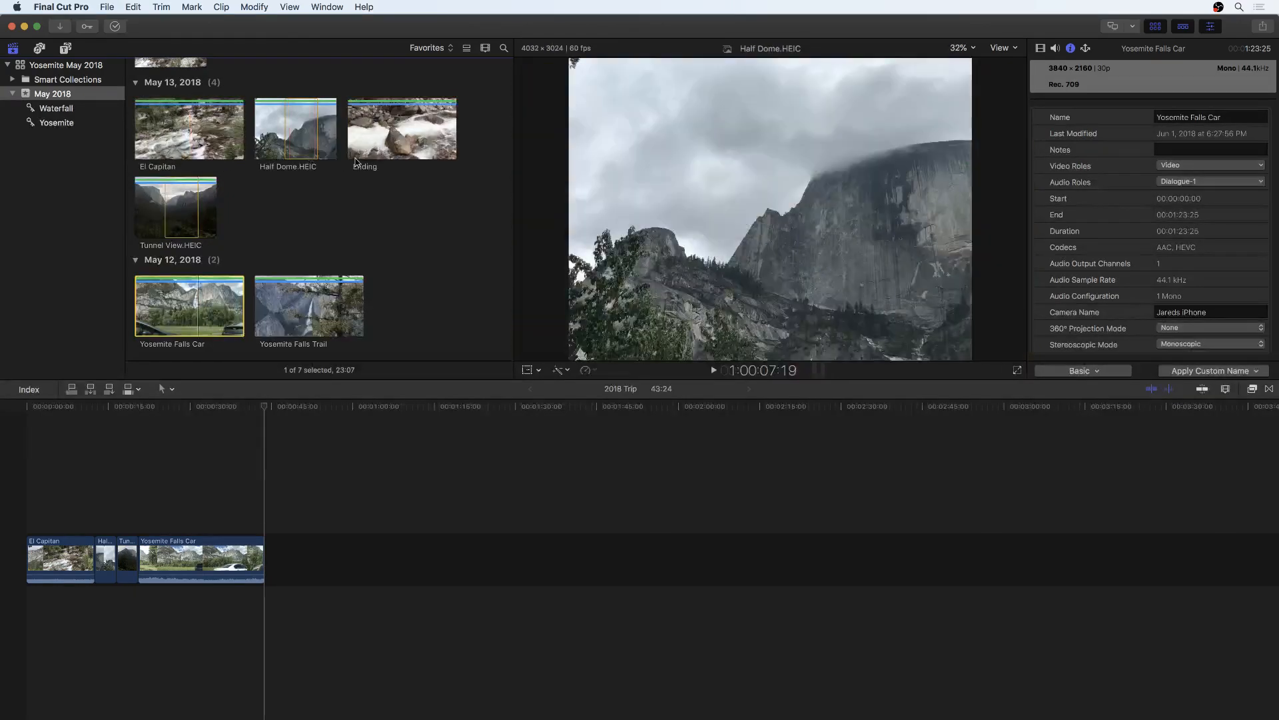
click(392, 127)
key(e)
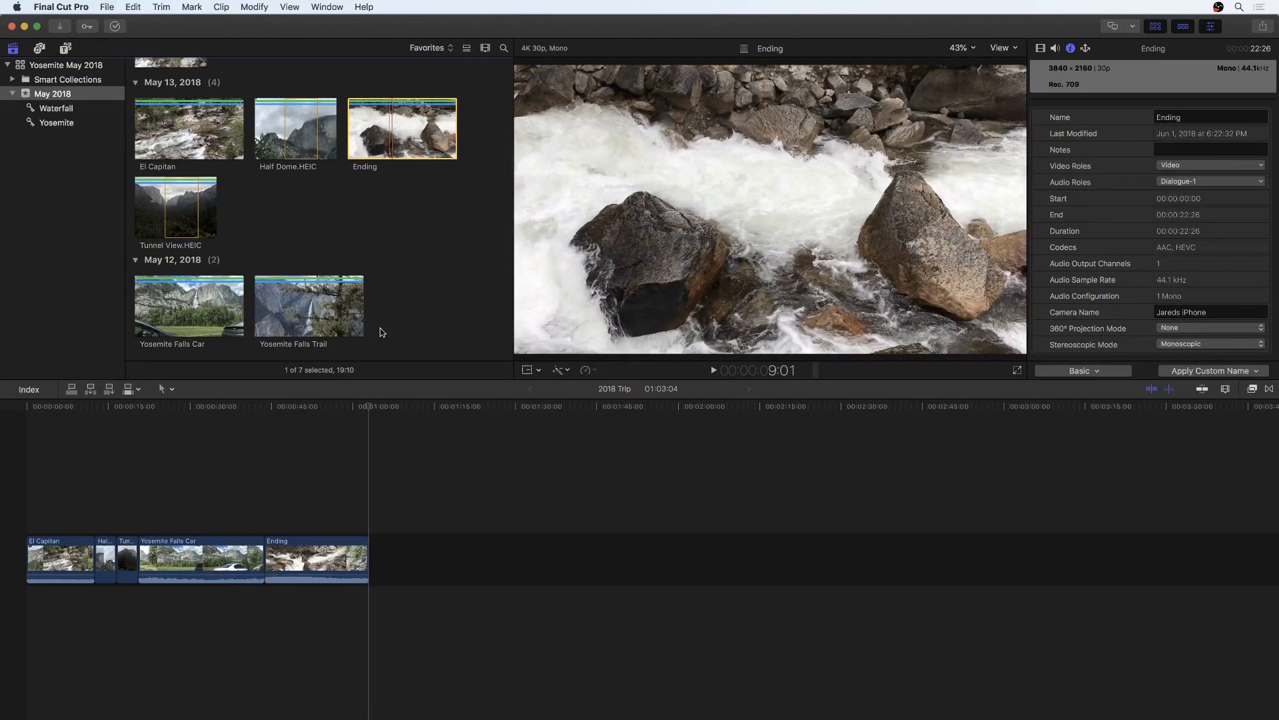
Turn skimming off for the timeline and switch it back on.
click(381, 473)
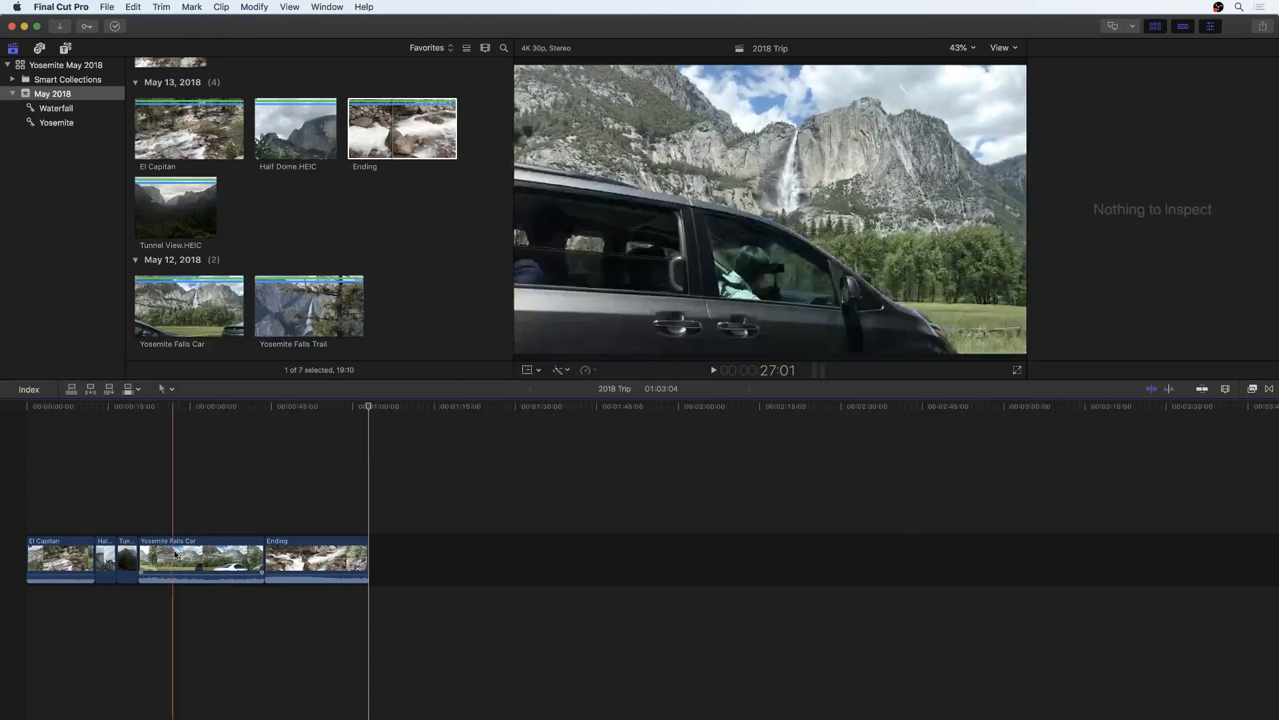
click(1151, 389)
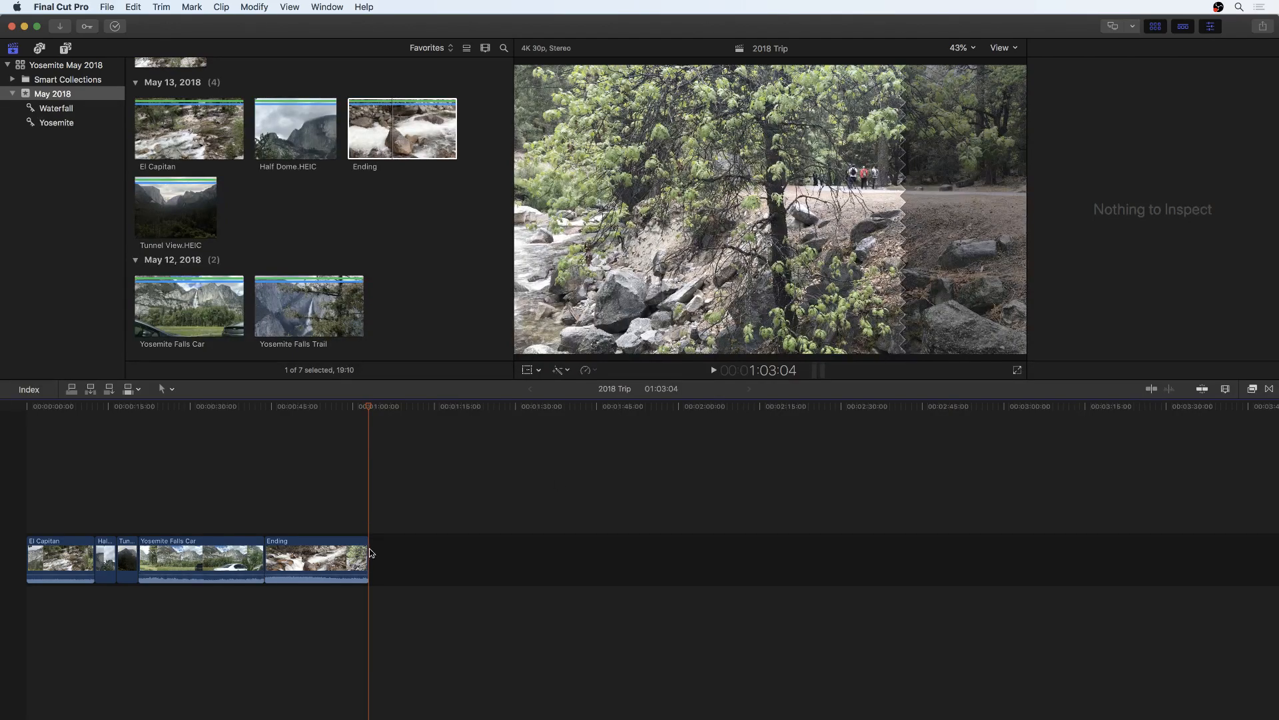
click(1154, 392)
Zoom in on the timeline and increase the clip height so all five clips appear larger.
click(1226, 390)
drag(1144, 417, 1176, 417)
drag(1158, 471, 1215, 472)
scroll(735, 577, left, 5)
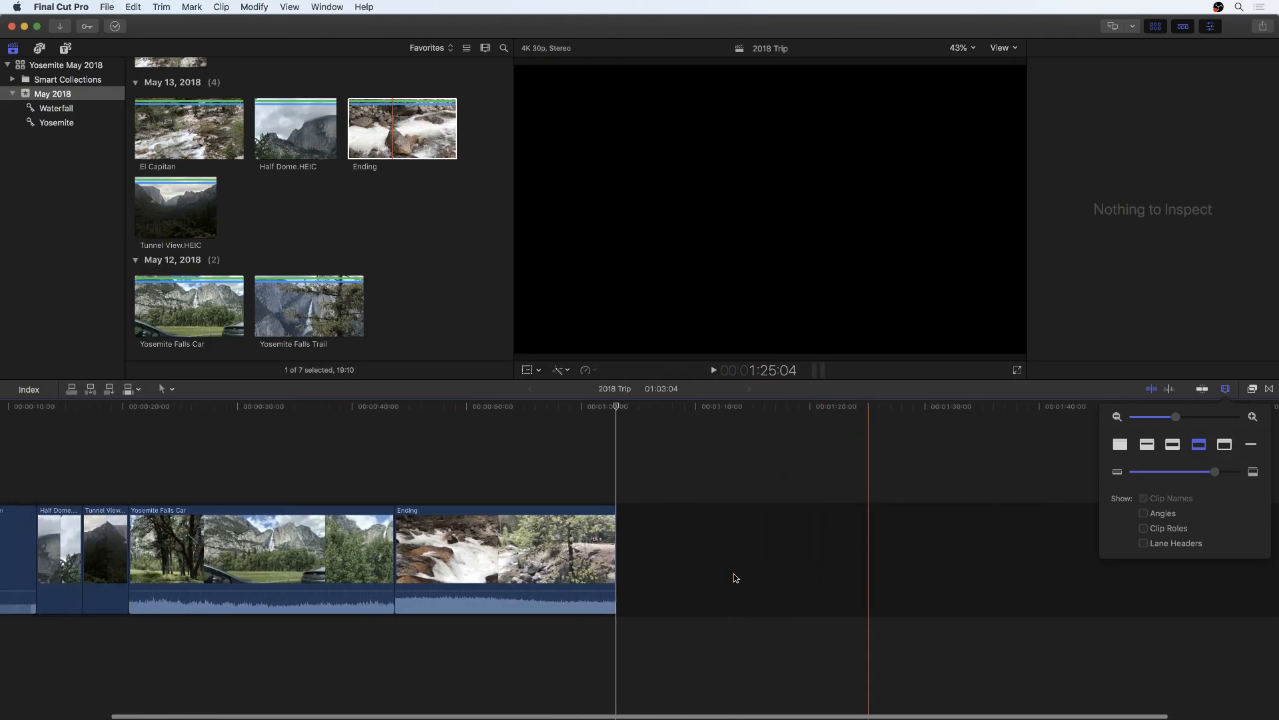
scroll(736, 577, left, 4)
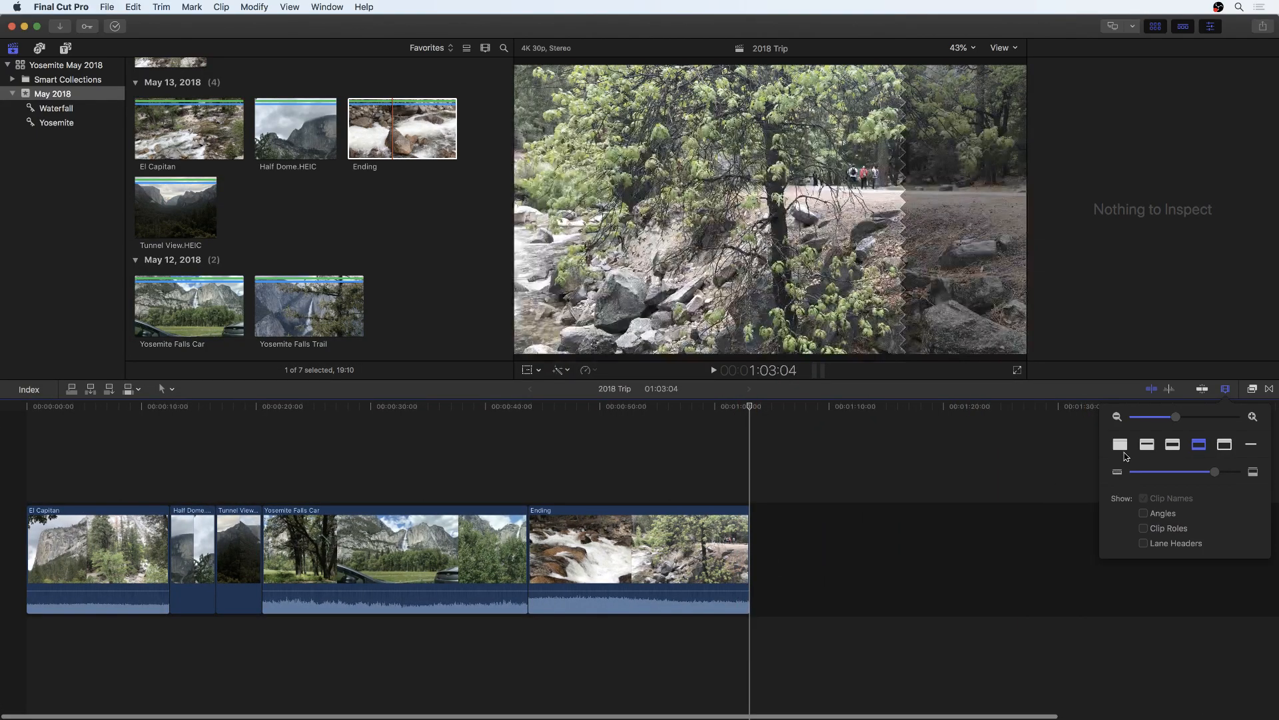
Try the waveform-heavy clip appearances, and return to large filmstrips with small waveforms below.
click(1122, 446)
click(1149, 446)
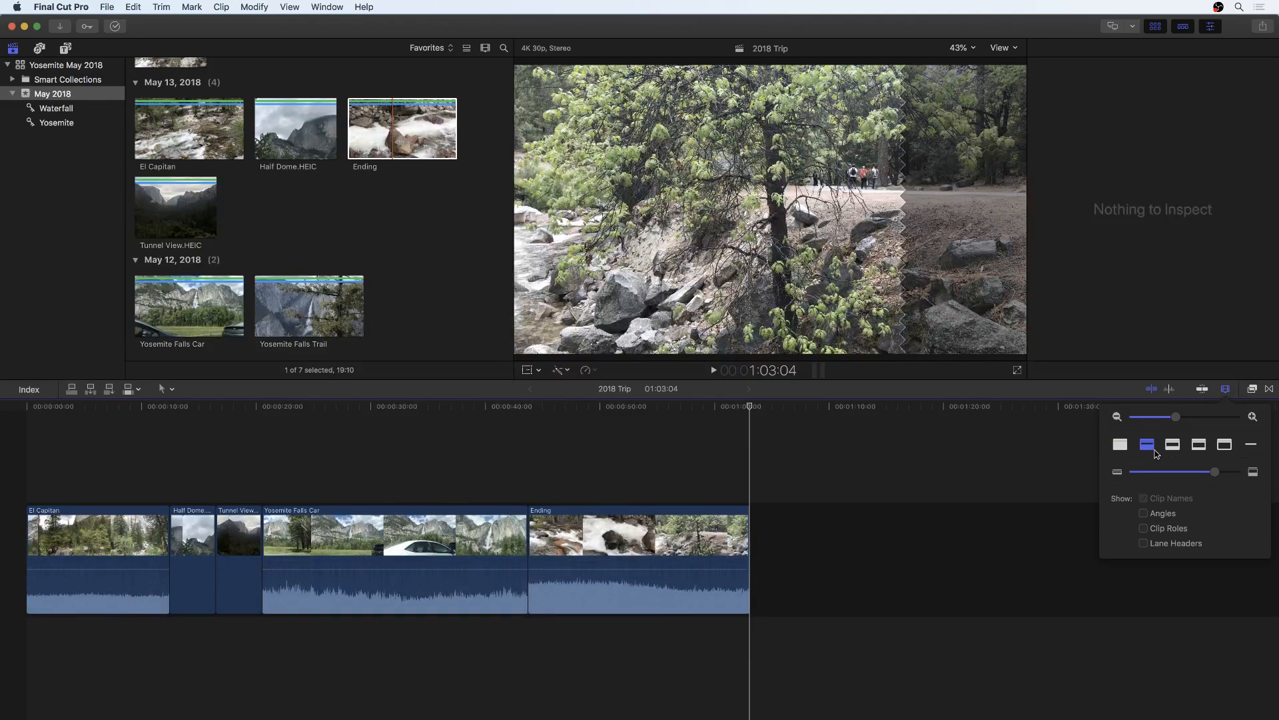
click(1199, 446)
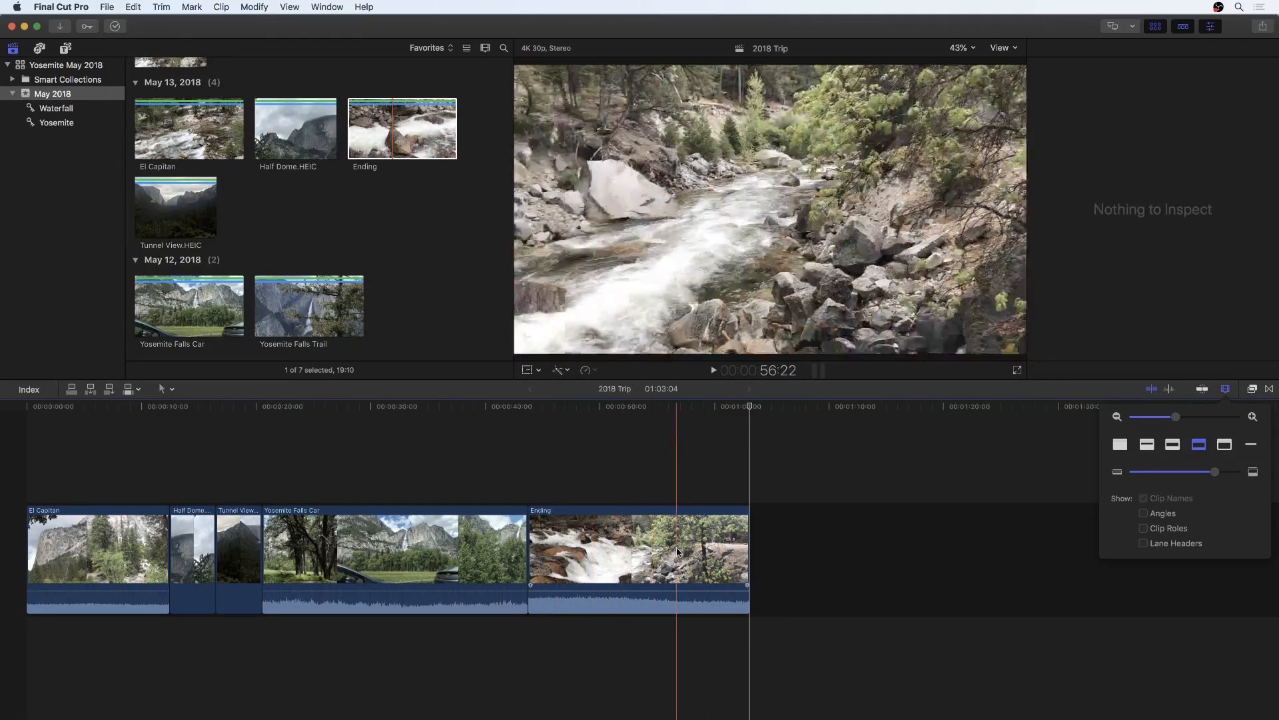
click(1230, 392)
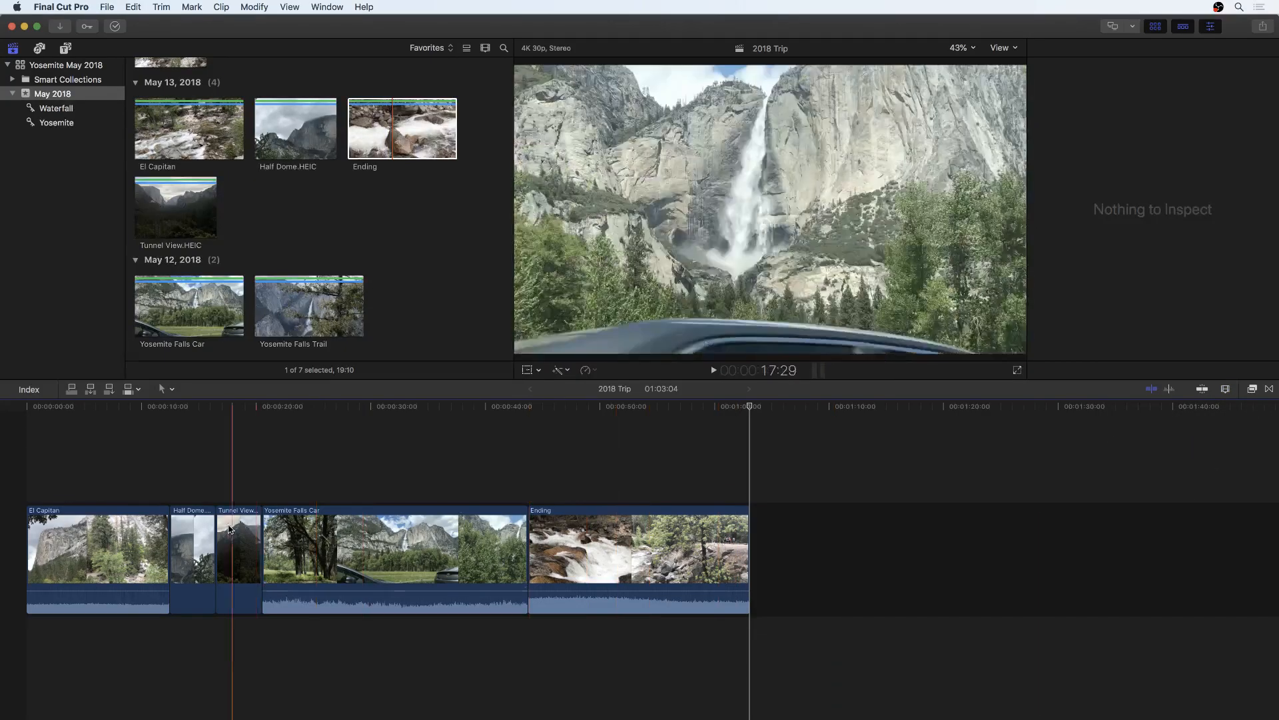
Play the project from the start of El Capitan and scrub the playhead through the later clips to the end.
click(29, 523)
key(space)
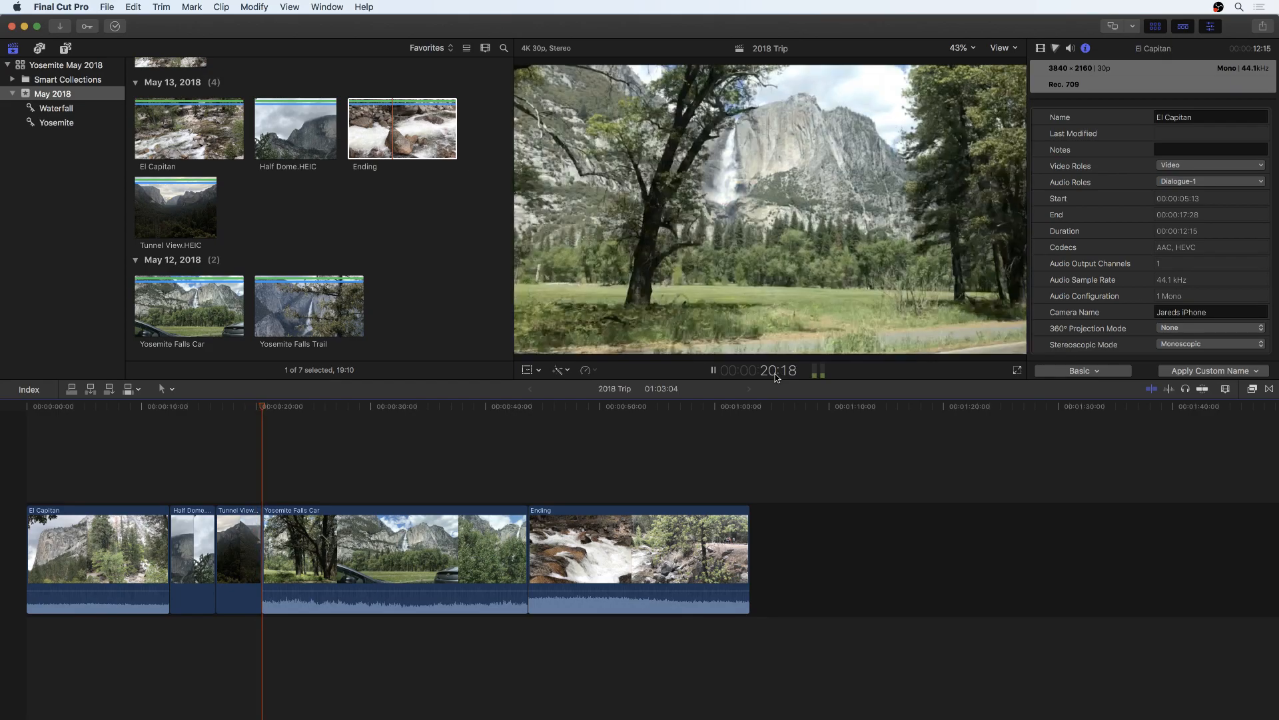
click(778, 408)
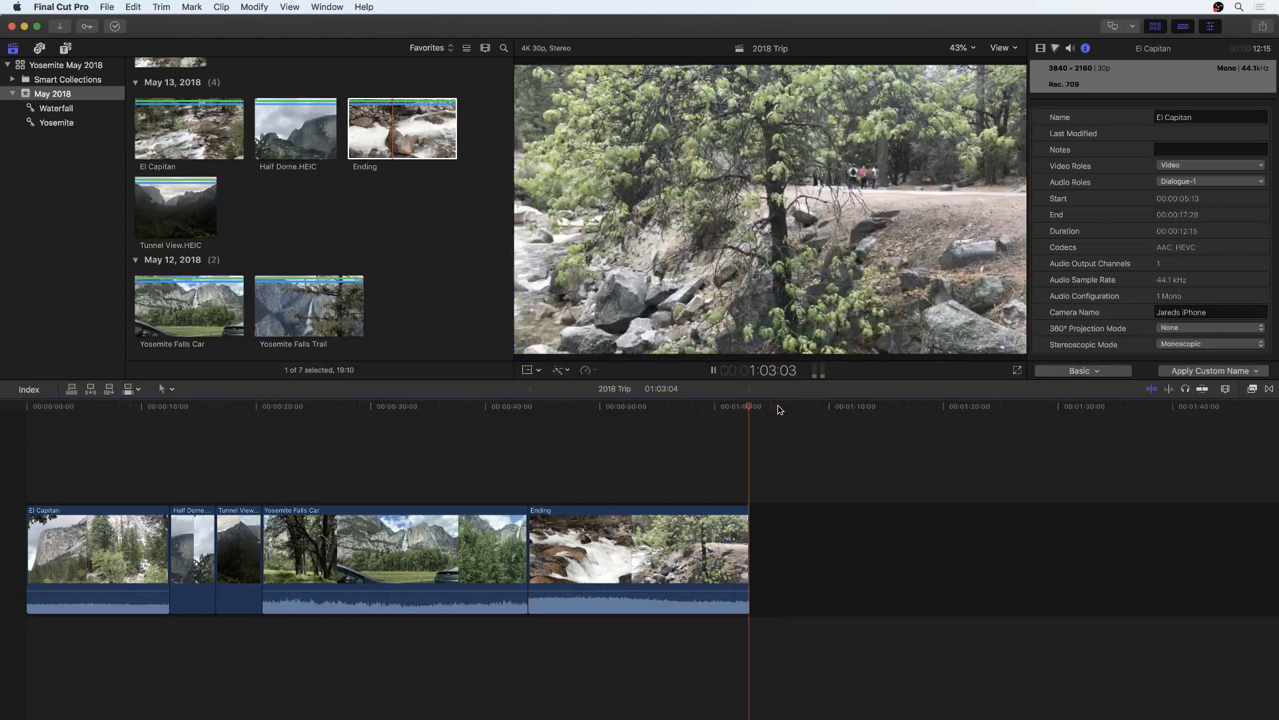
drag(721, 406, 443, 406)
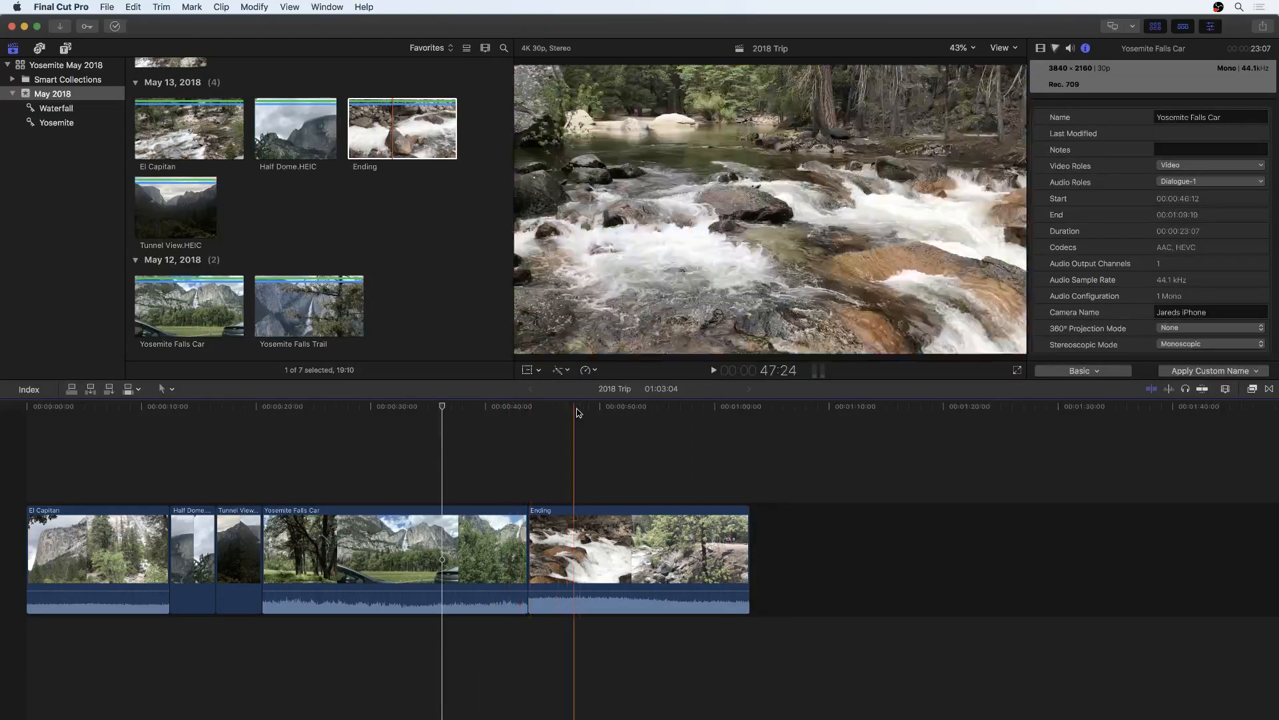
drag(486, 409, 748, 495)
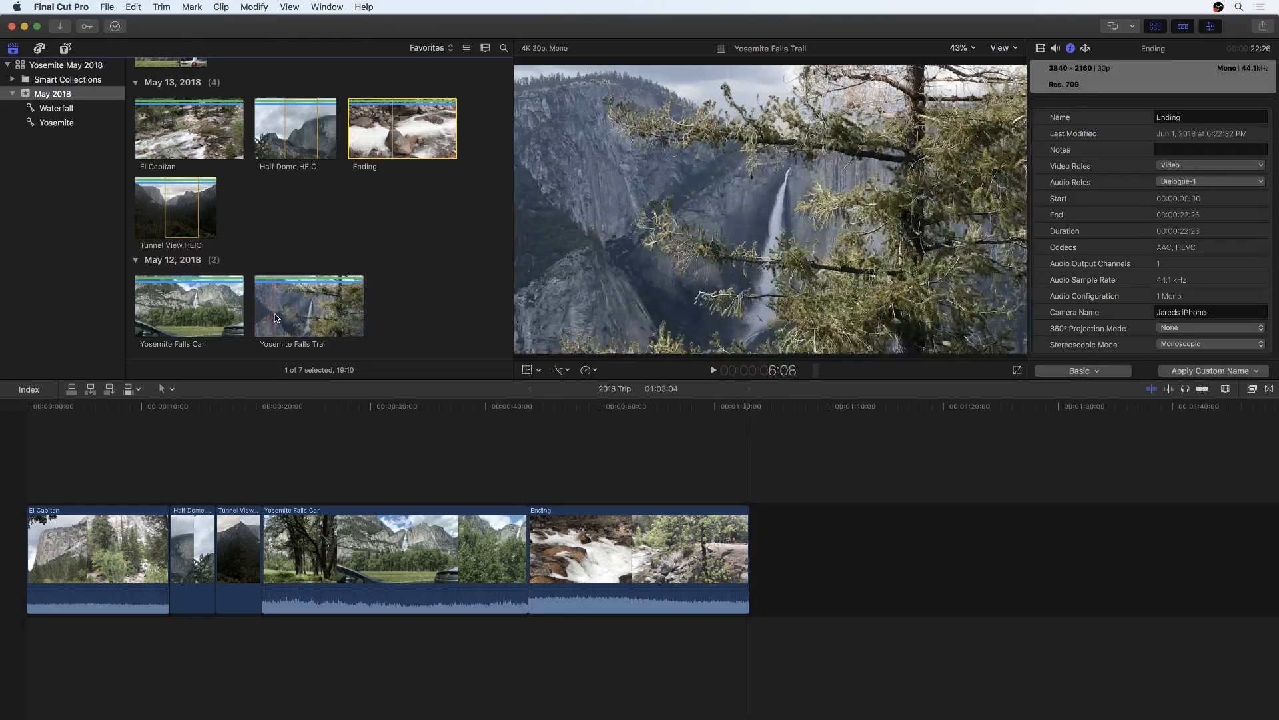
Replace the Yosemite Falls Car clip in the timeline with the Yosemite Falls Trail favorite, using the plain Replace option.
click(325, 316)
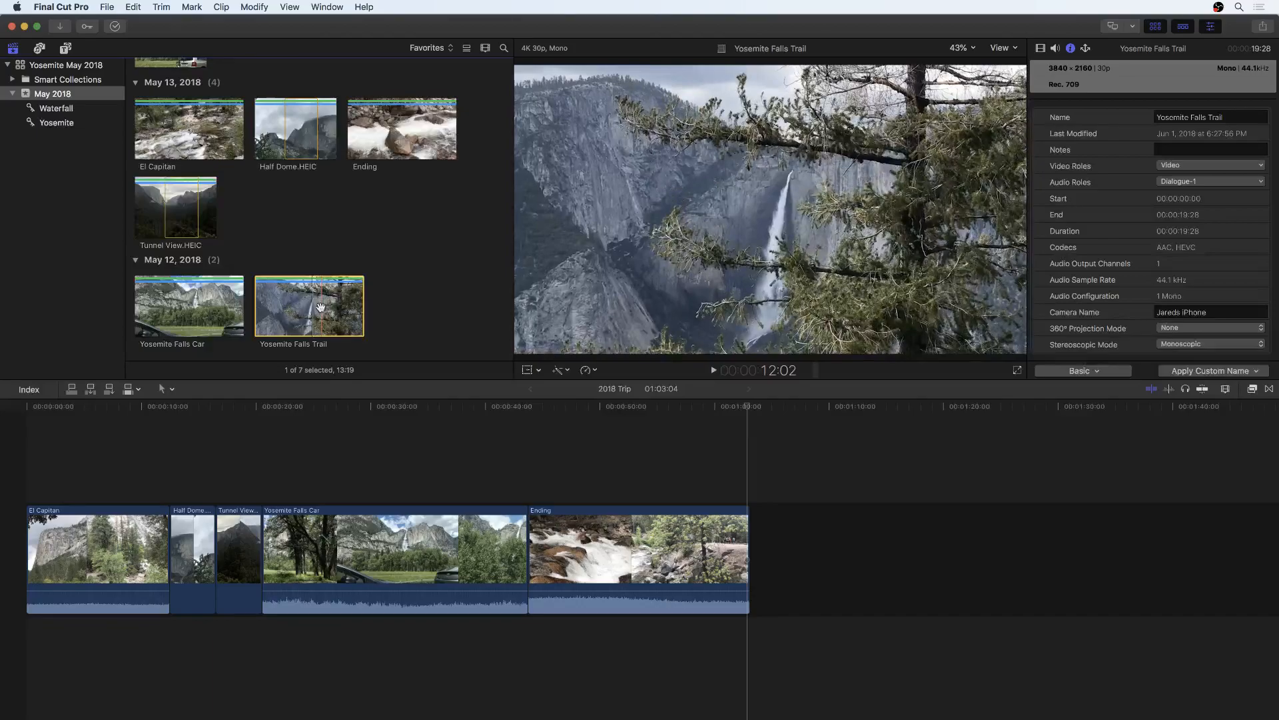
drag(301, 310, 331, 549)
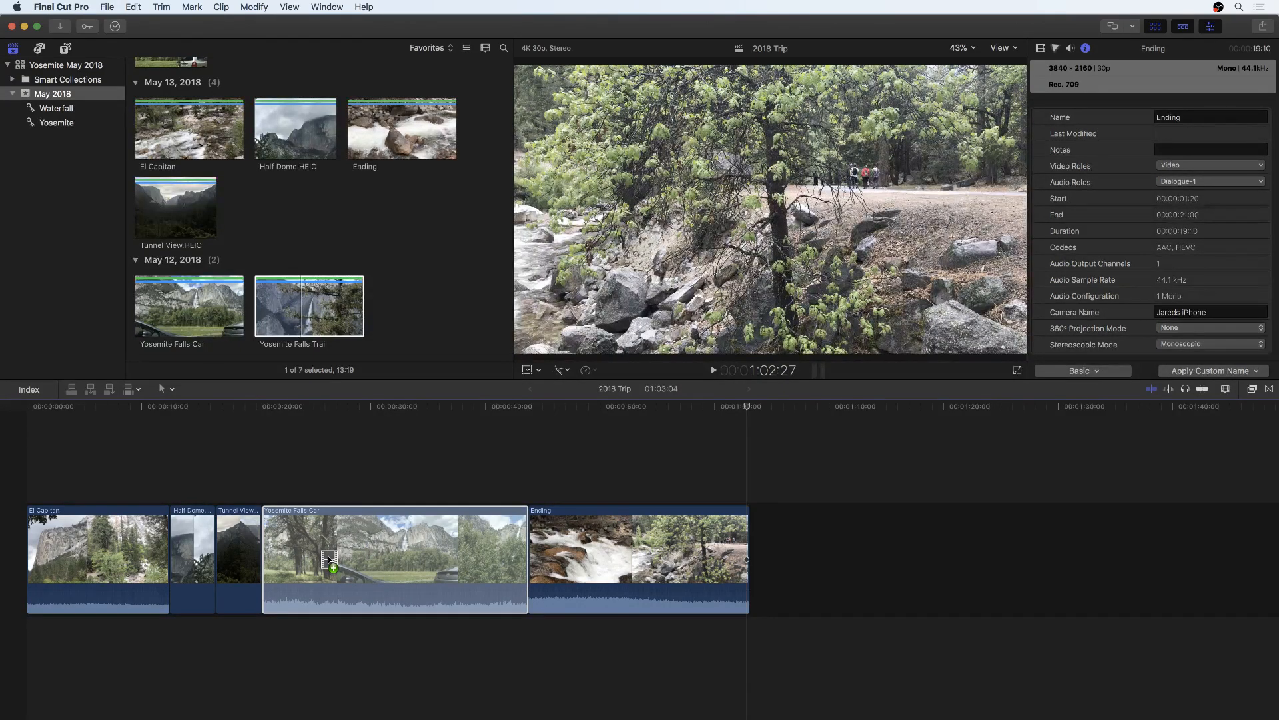
mouse_move(328, 555)
mouse_down()
mouse_move(310, 450)
mouse_move(321, 552)
mouse_up()
drag(321, 553, 320, 553)
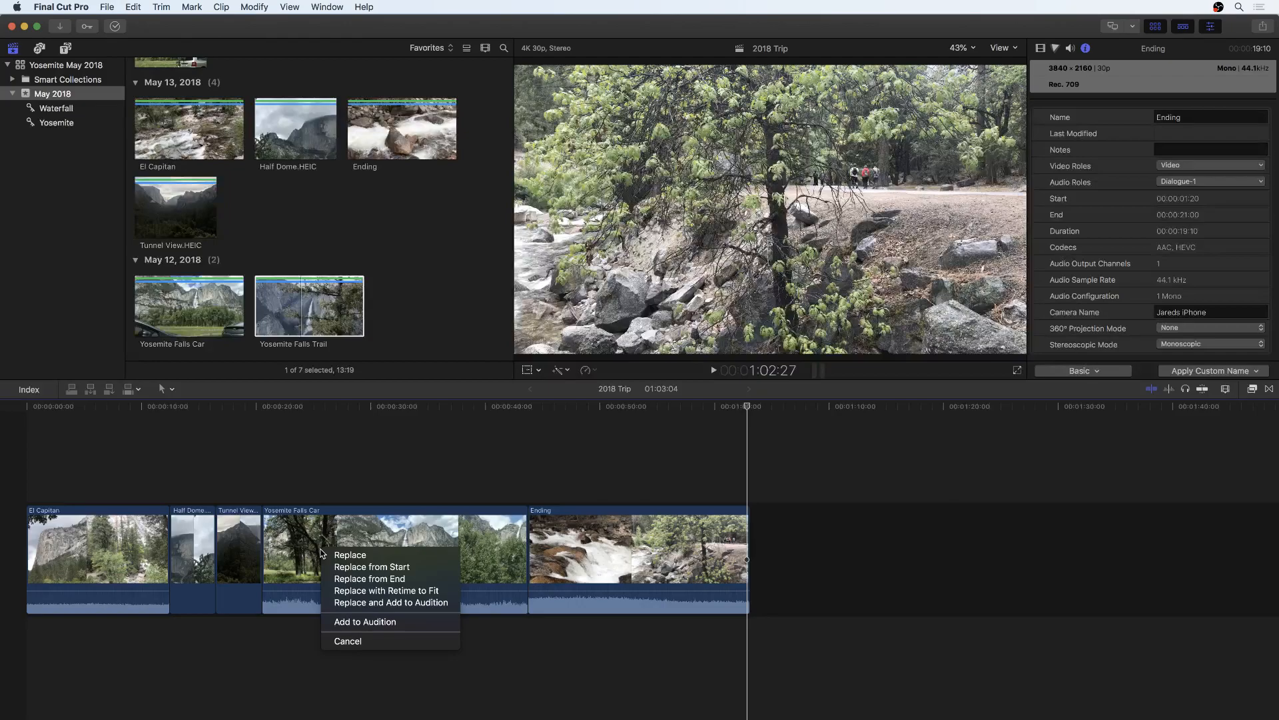
click(365, 555)
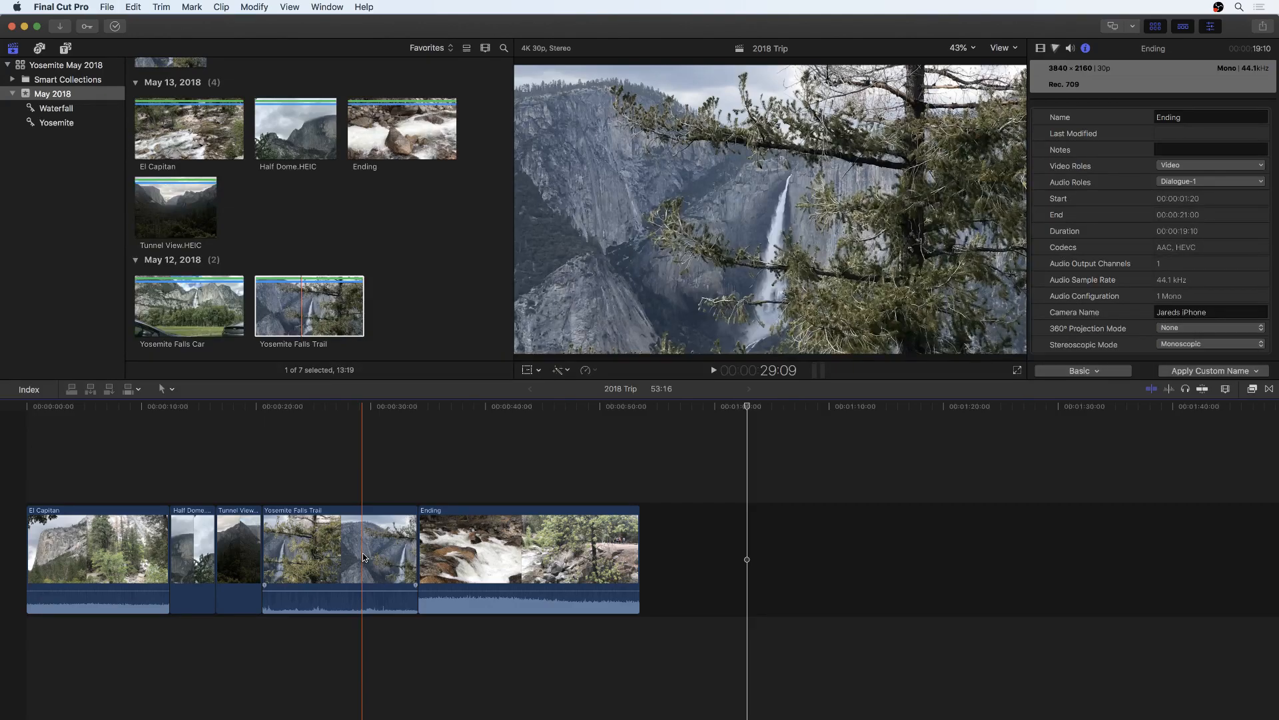
mouse_move(347, 589)
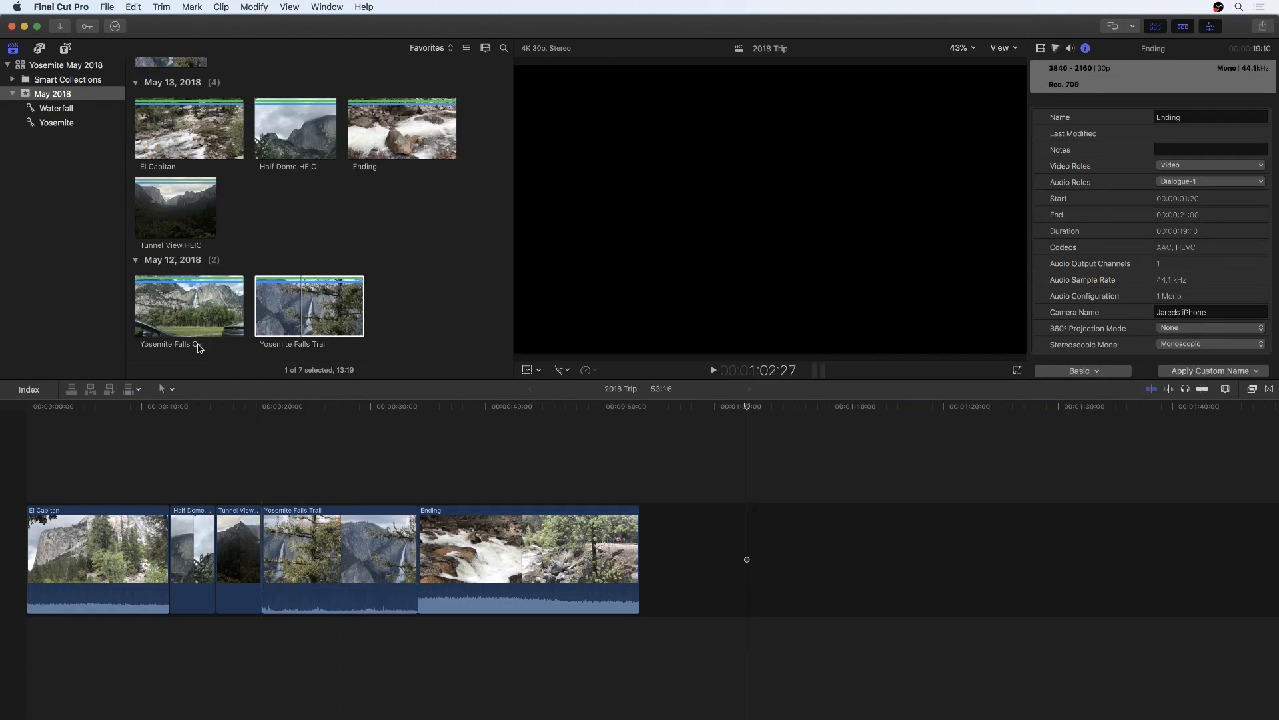
click(289, 311)
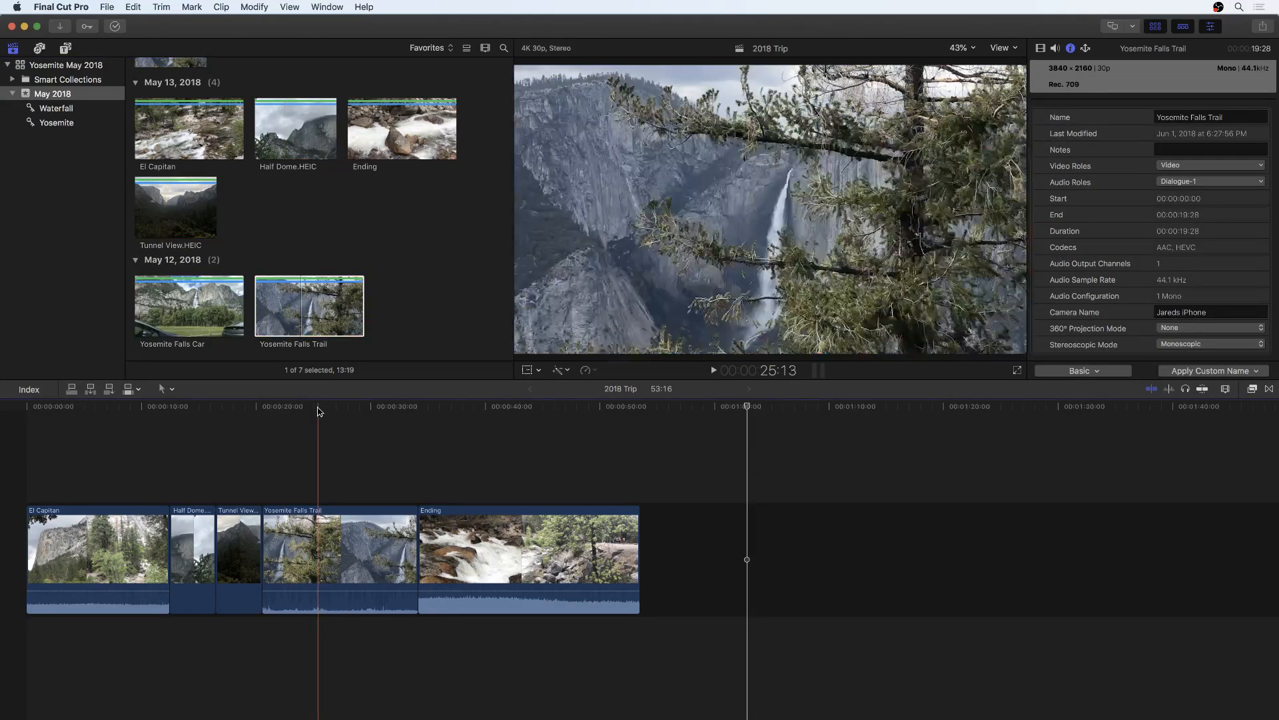
Add the Yosemite Falls Trail favorite after the Ending clip, and delete the added copy from the timeline.
drag(298, 303, 725, 593)
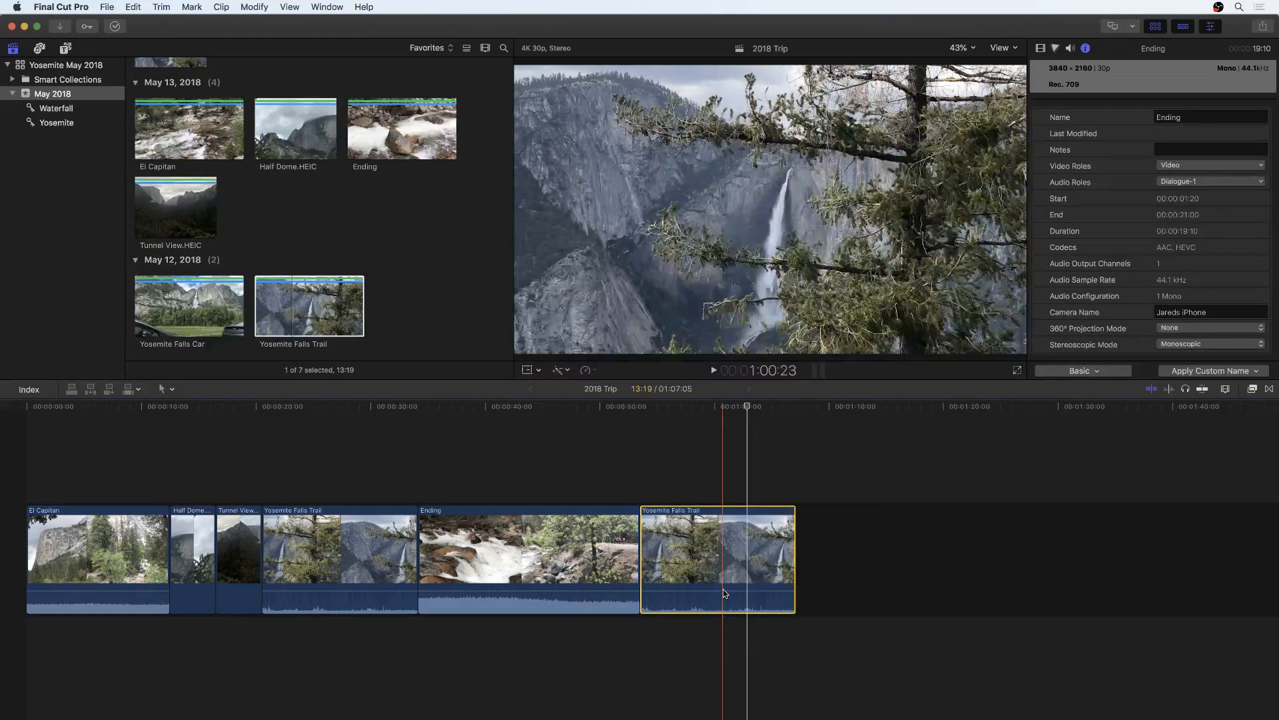
key(BackSpace)
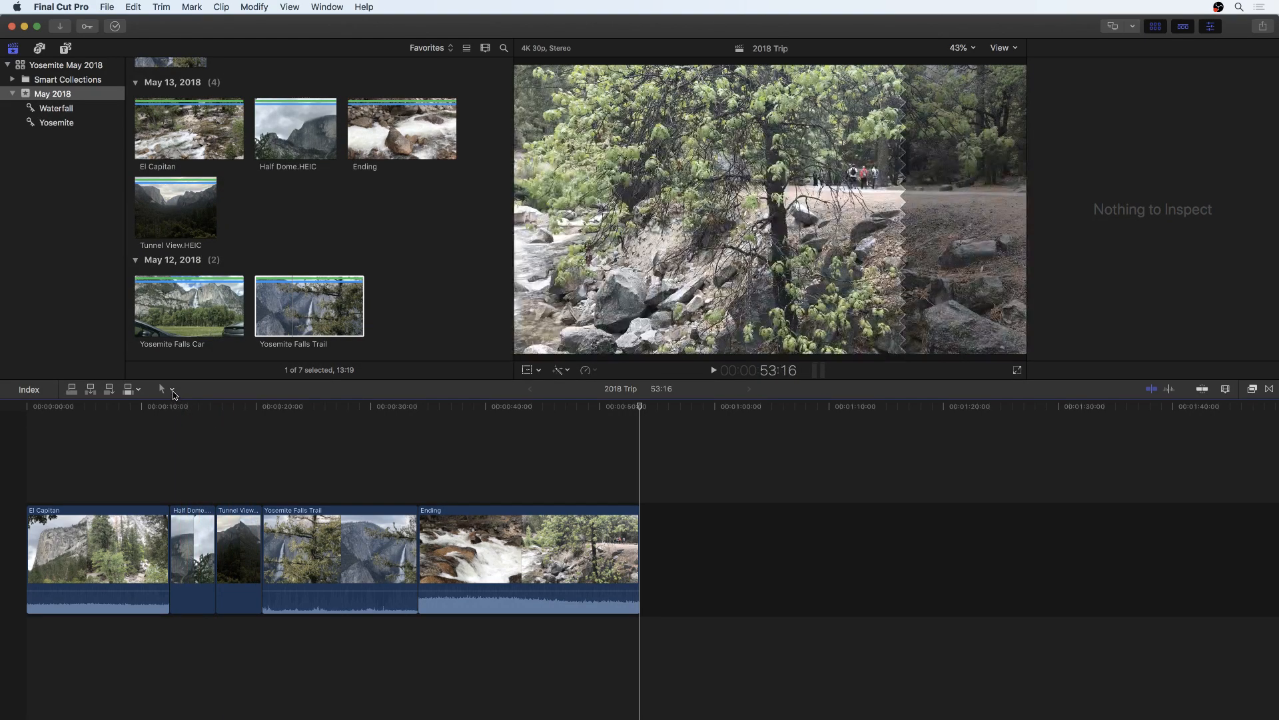
Using the Position tool, shift Ending and Yosemite Falls Trail later and lift Tunnel View above the main storyline, leaving gaps.
click(172, 391)
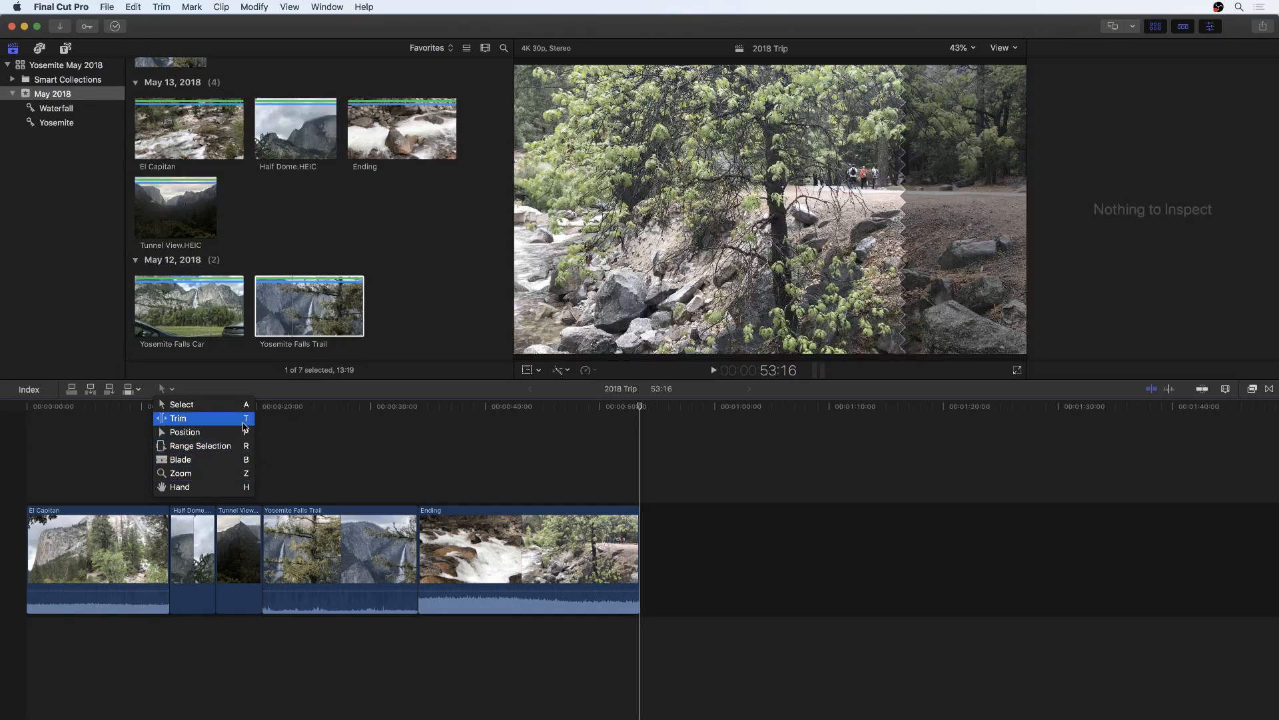
click(209, 432)
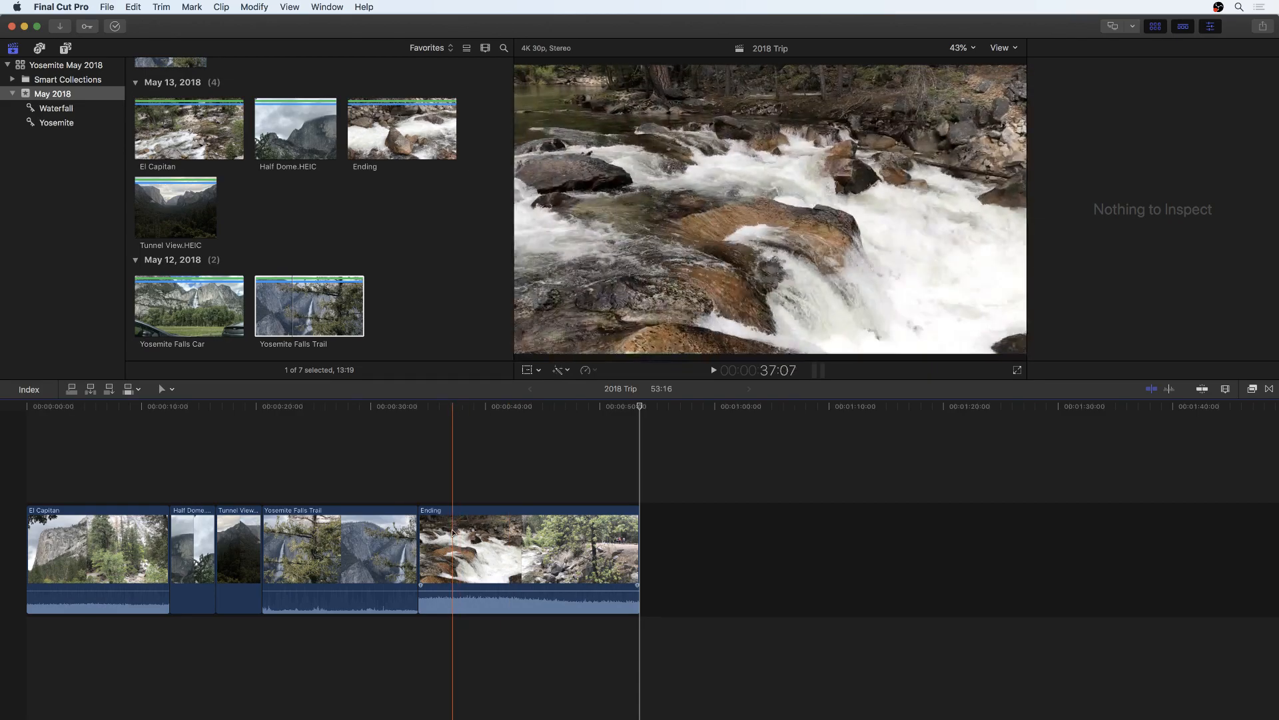
drag(465, 546, 758, 550)
key(super+4)
drag(360, 560, 493, 563)
drag(238, 553, 348, 448)
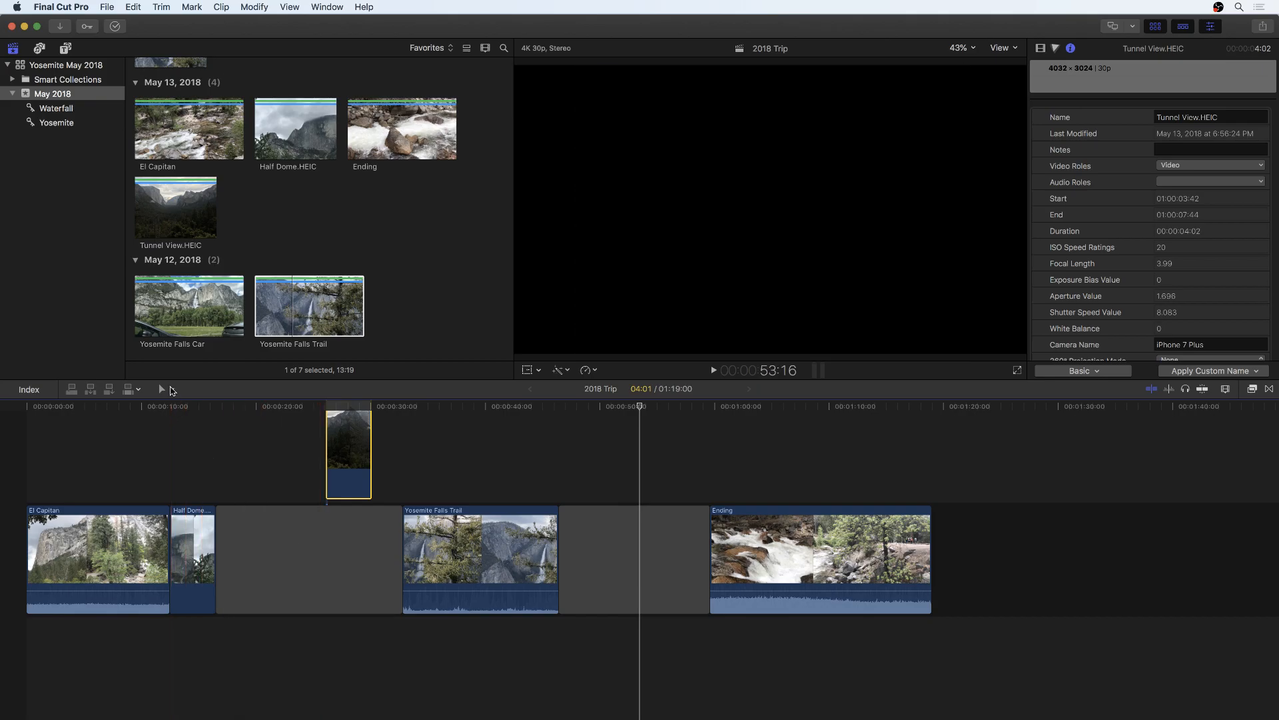
Using the Select tool, return Tunnel View to the main storyline after Half Dome, and delete both gap clips.
click(172, 389)
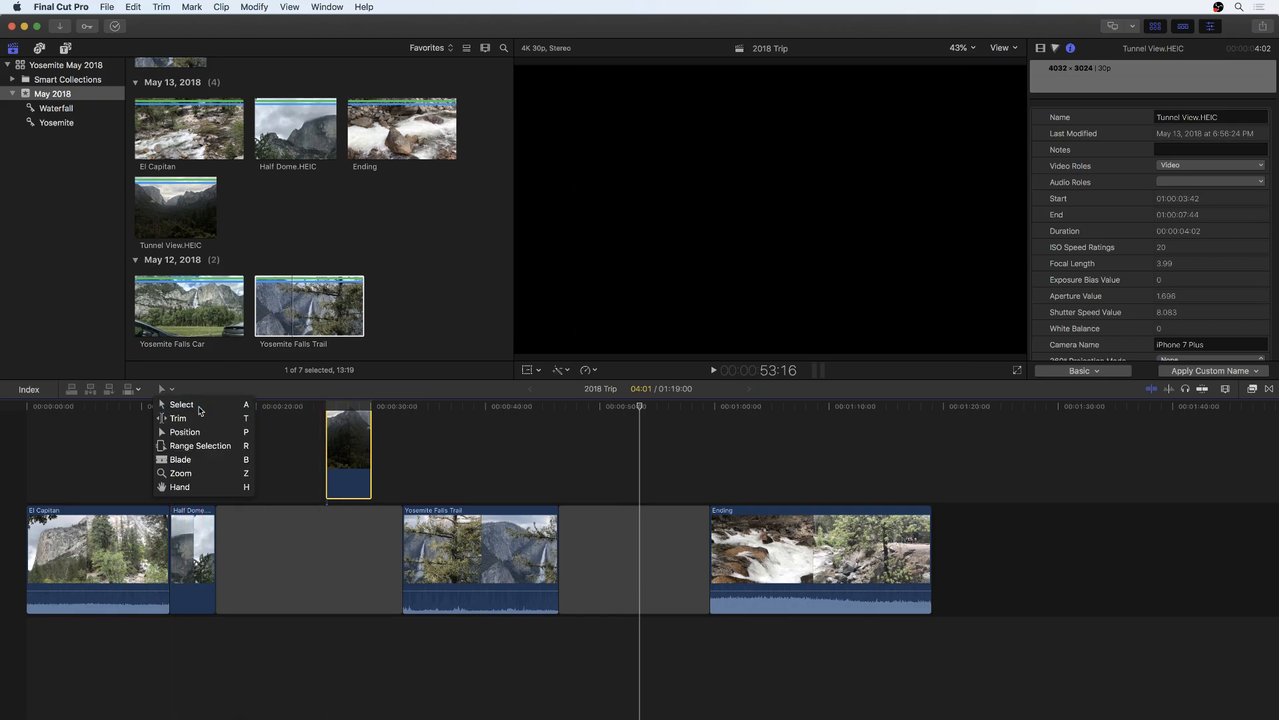
click(198, 405)
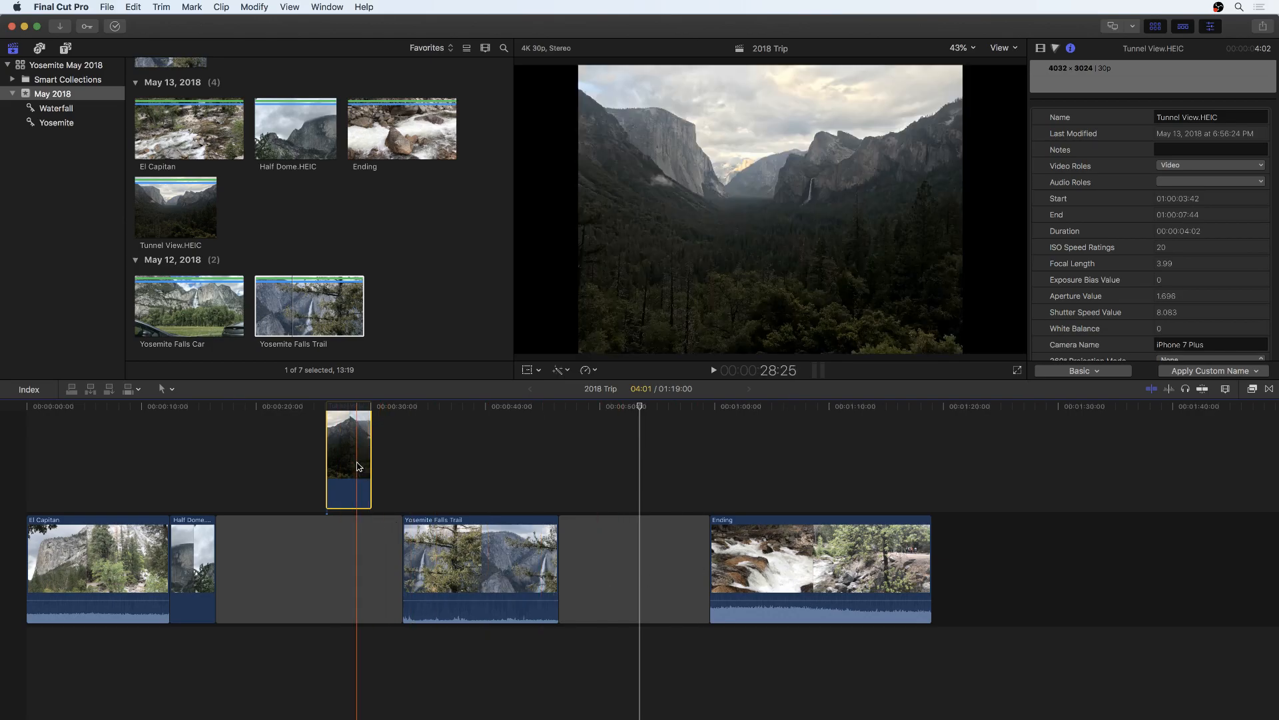
drag(363, 471, 233, 561)
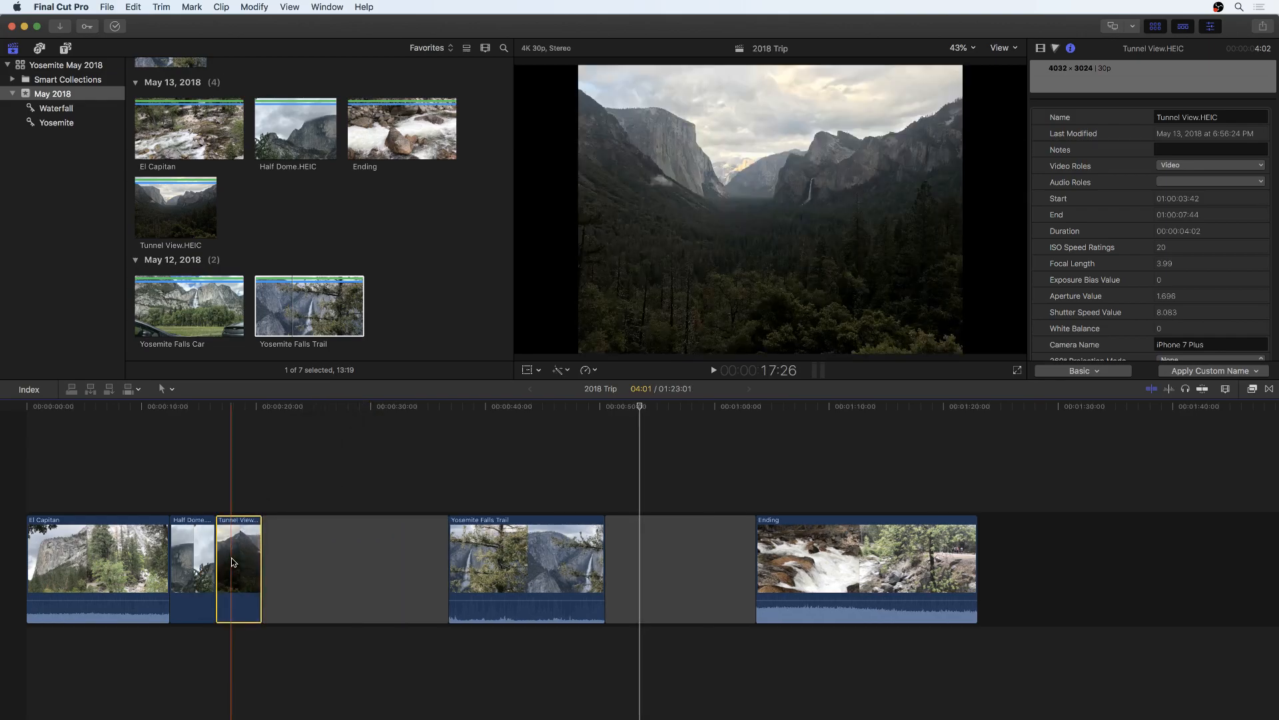
click(358, 578)
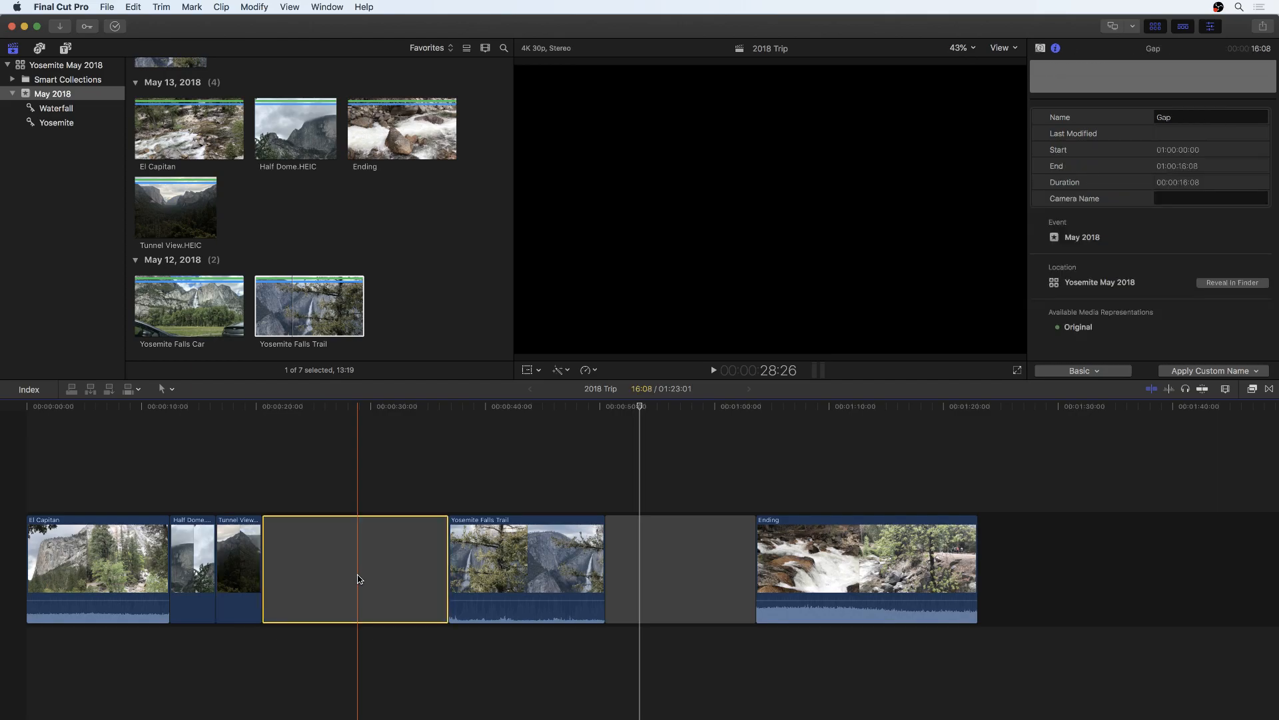
key(BackSpace)
click(497, 577)
key(BackSpace)
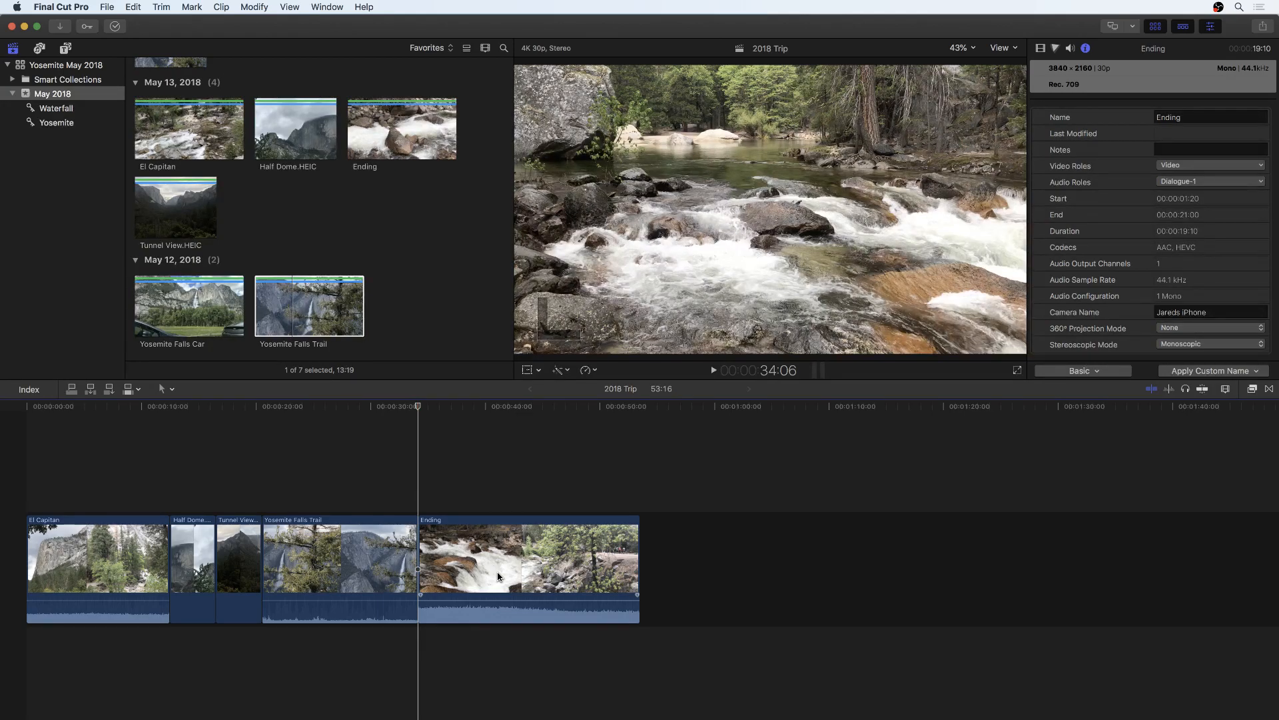
Restore the gap before Ending, and with the Position tool active try deleting it and the Yosemite Falls Trail clip.
key(super+z)
click(165, 387)
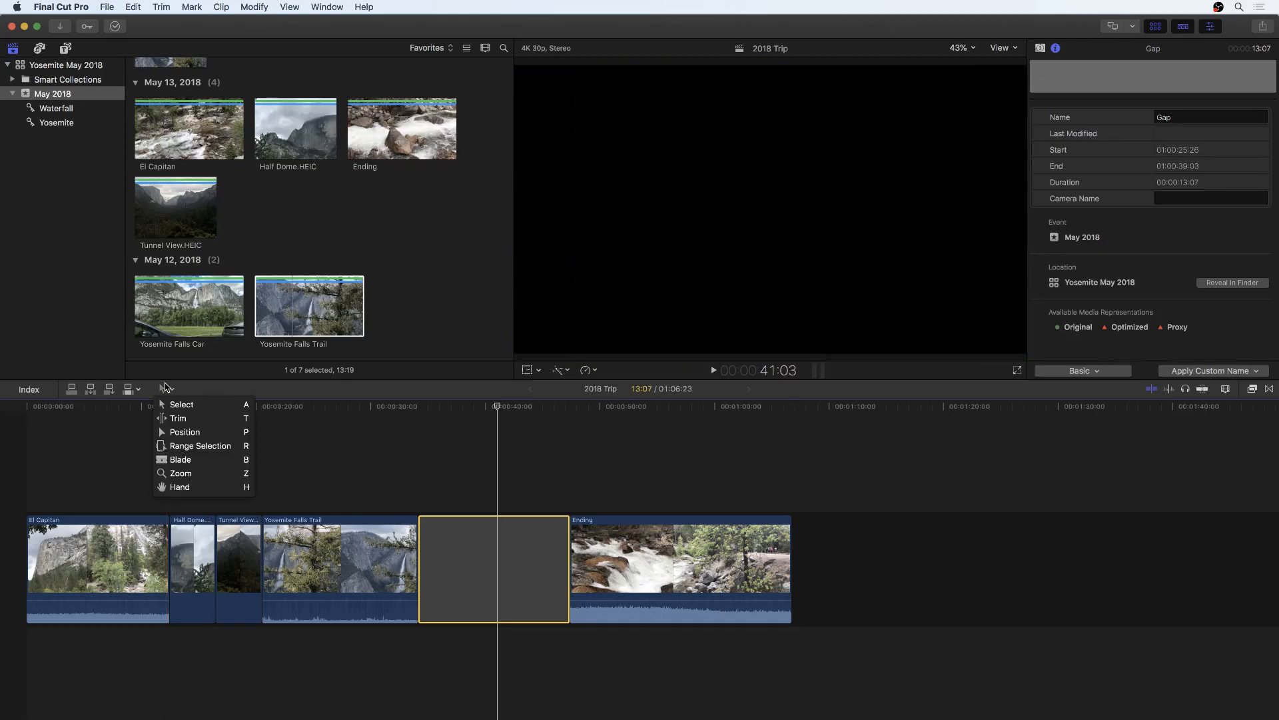
click(184, 432)
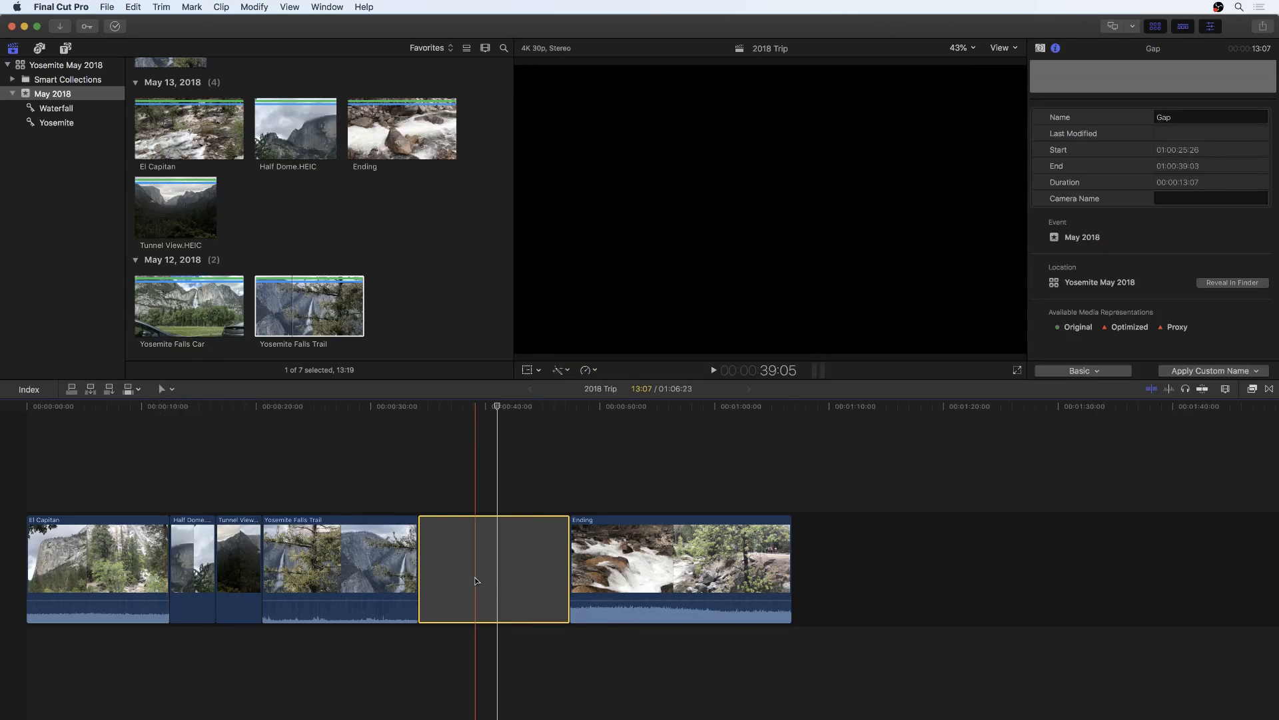
key(Delete)
click(356, 559)
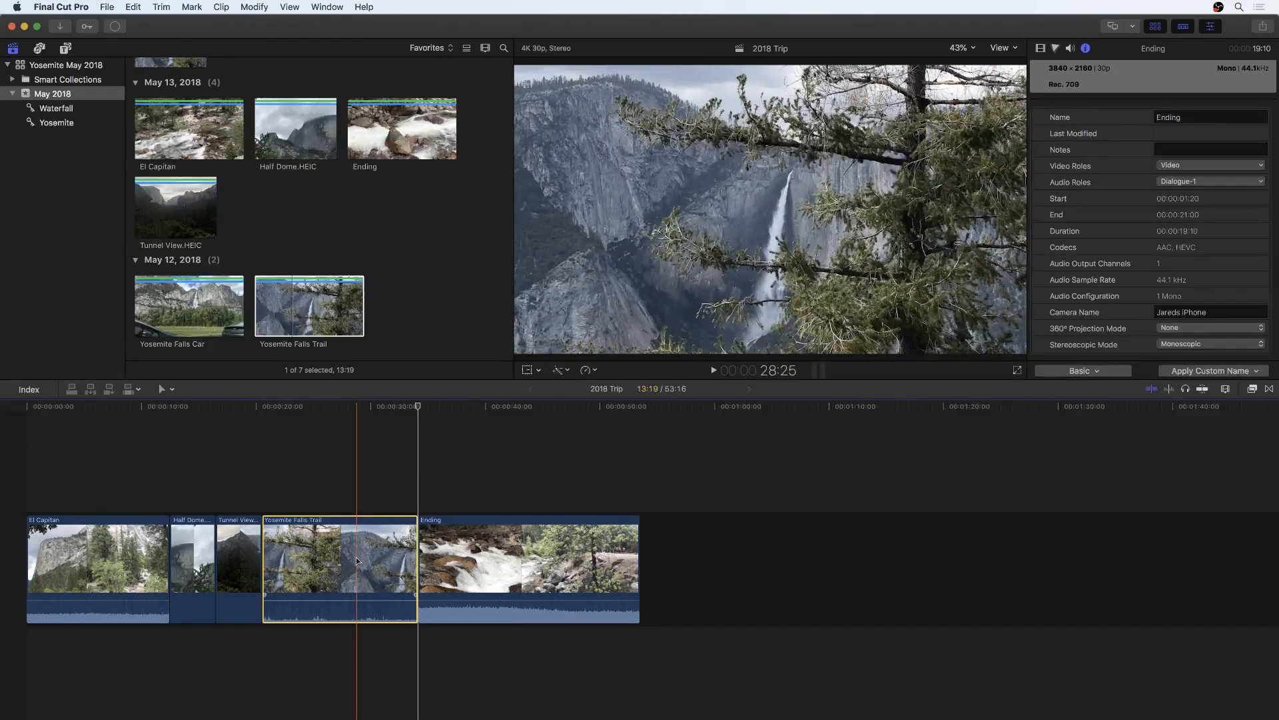
key(Delete)
Undo the last two deletions, and delete the gap before Ending with the Select tool active.
key(super+z)
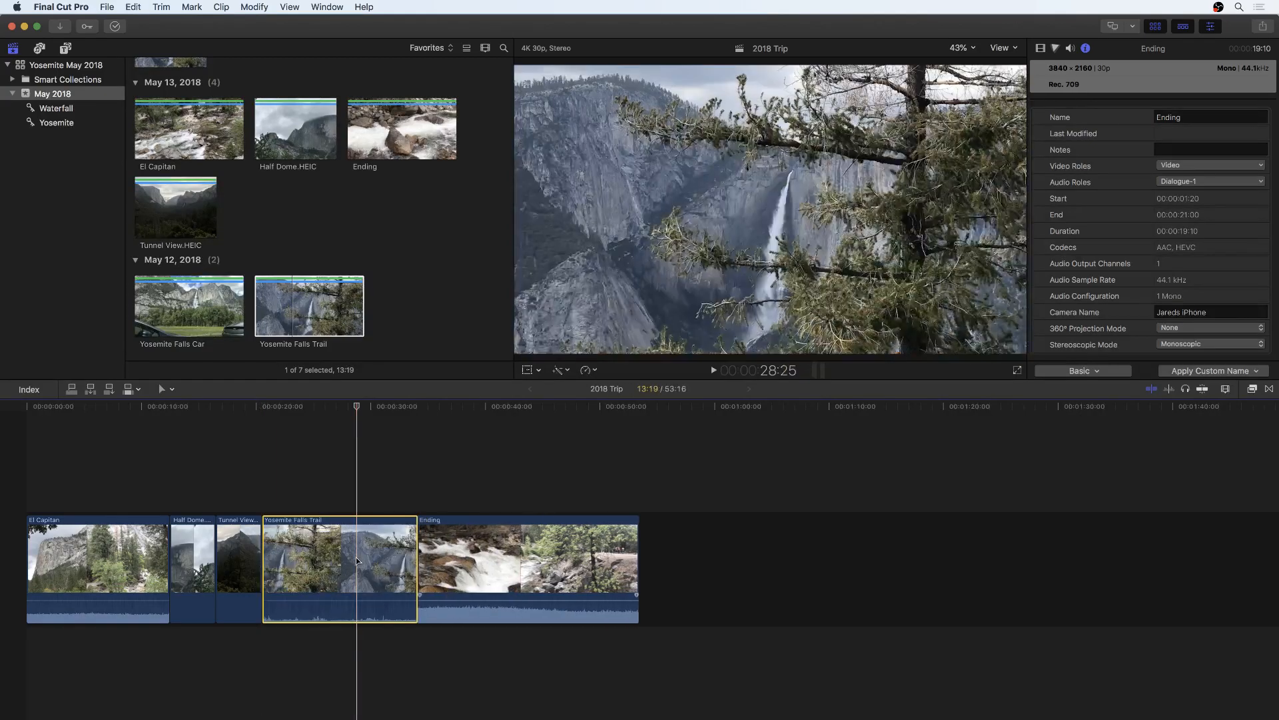
key(super+z)
click(164, 389)
click(185, 409)
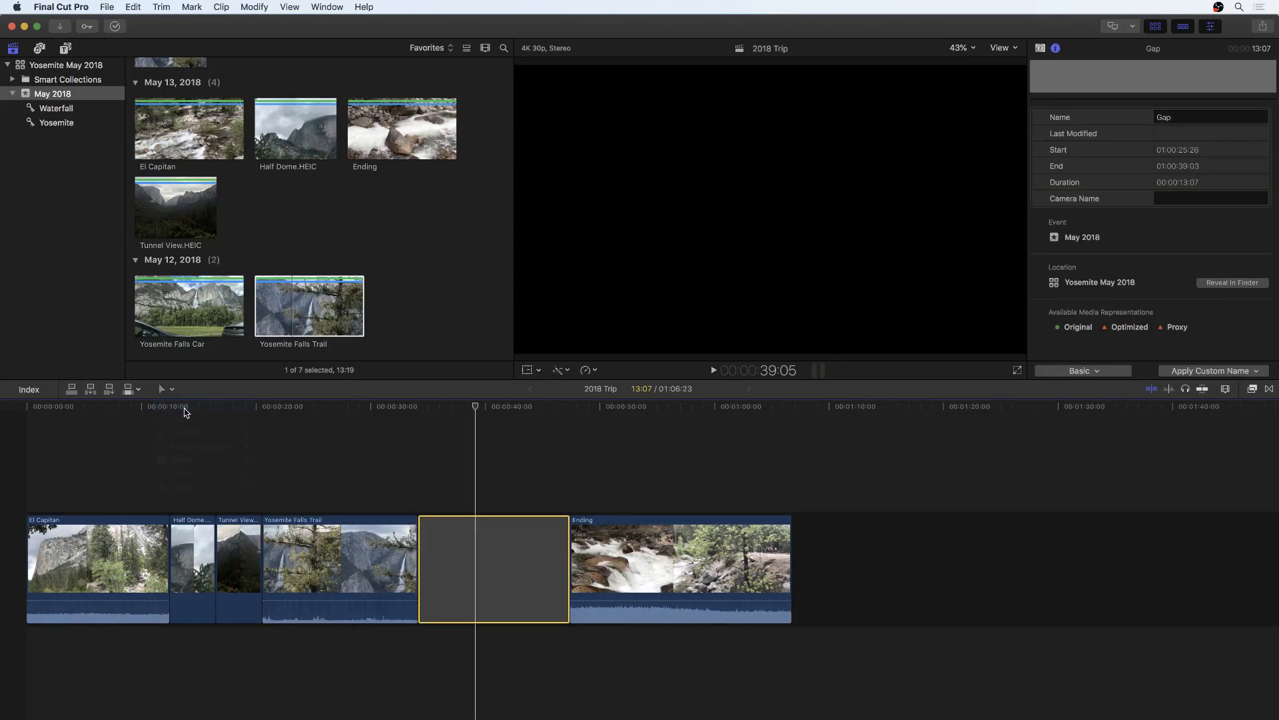
key(m)
key(Delete)
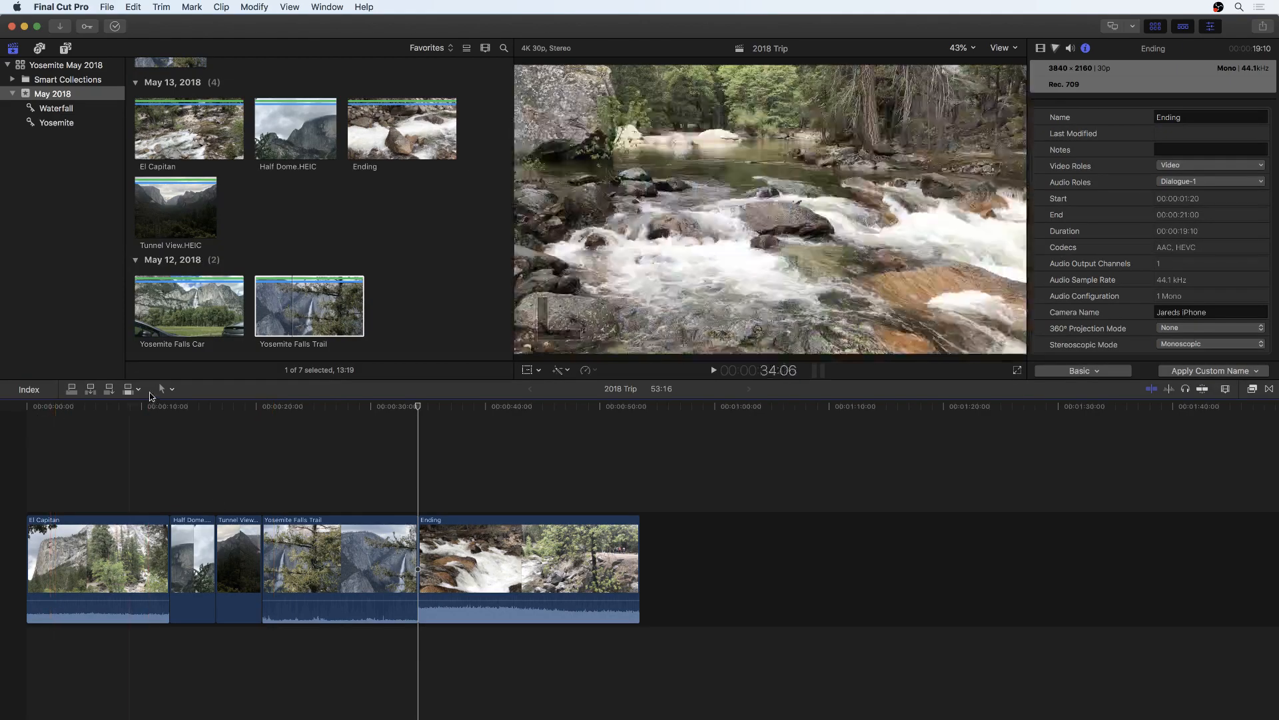
Cut the Ending clip into four pieces with the Blade tool.
click(171, 388)
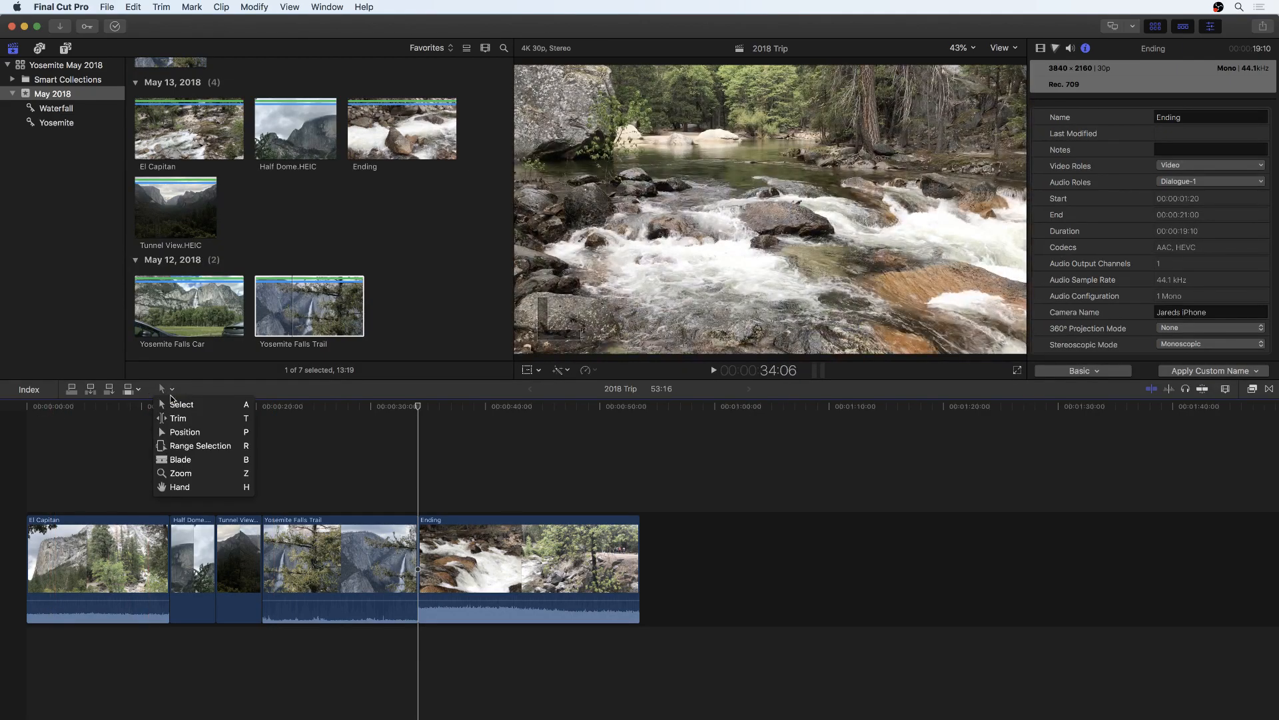
click(209, 462)
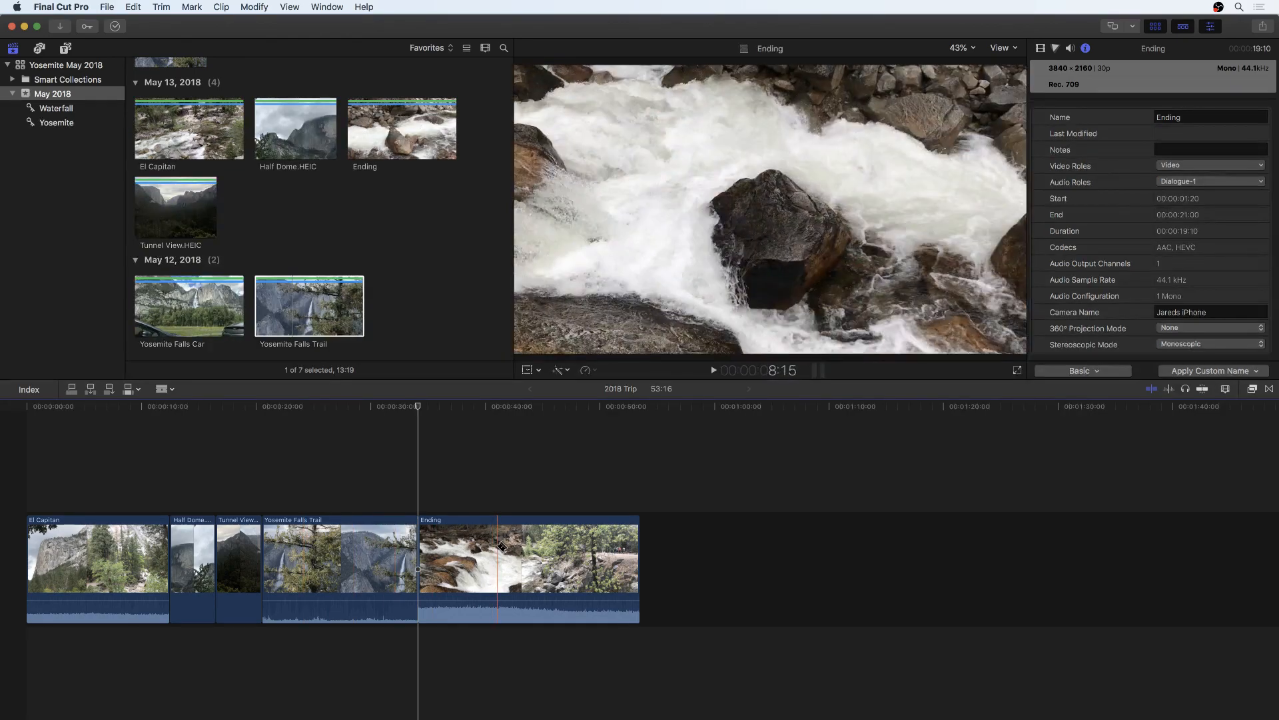
click(498, 546)
click(596, 556)
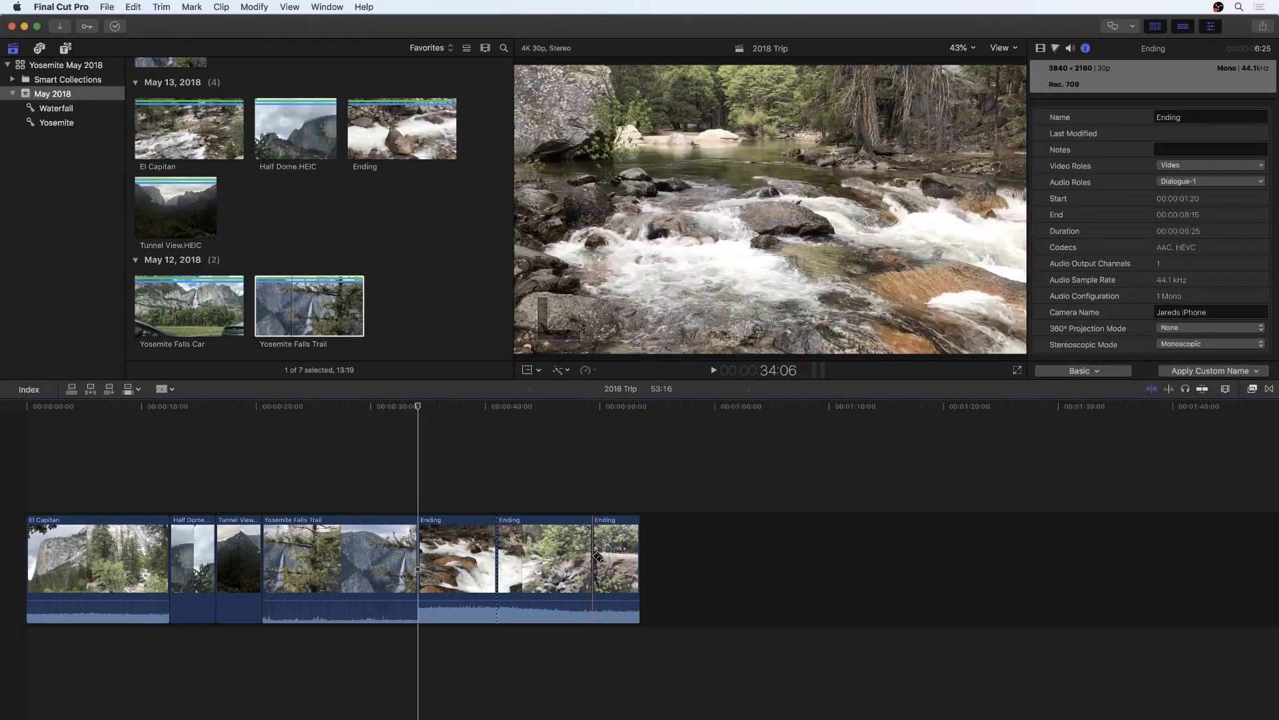
click(536, 555)
Delete the second and last pieces of the Ending clip, and undo the deletions and the blade cuts.
key(a)
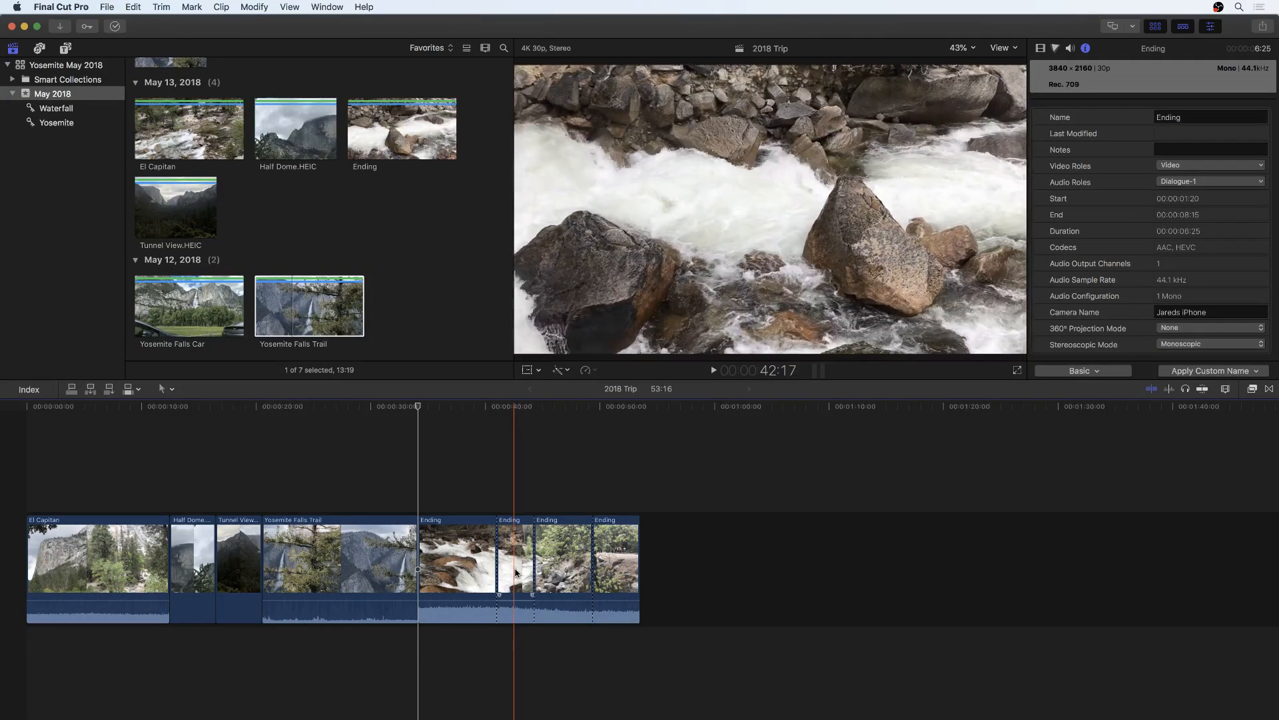
click(516, 564)
key(Delete)
click(575, 561)
key(Delete)
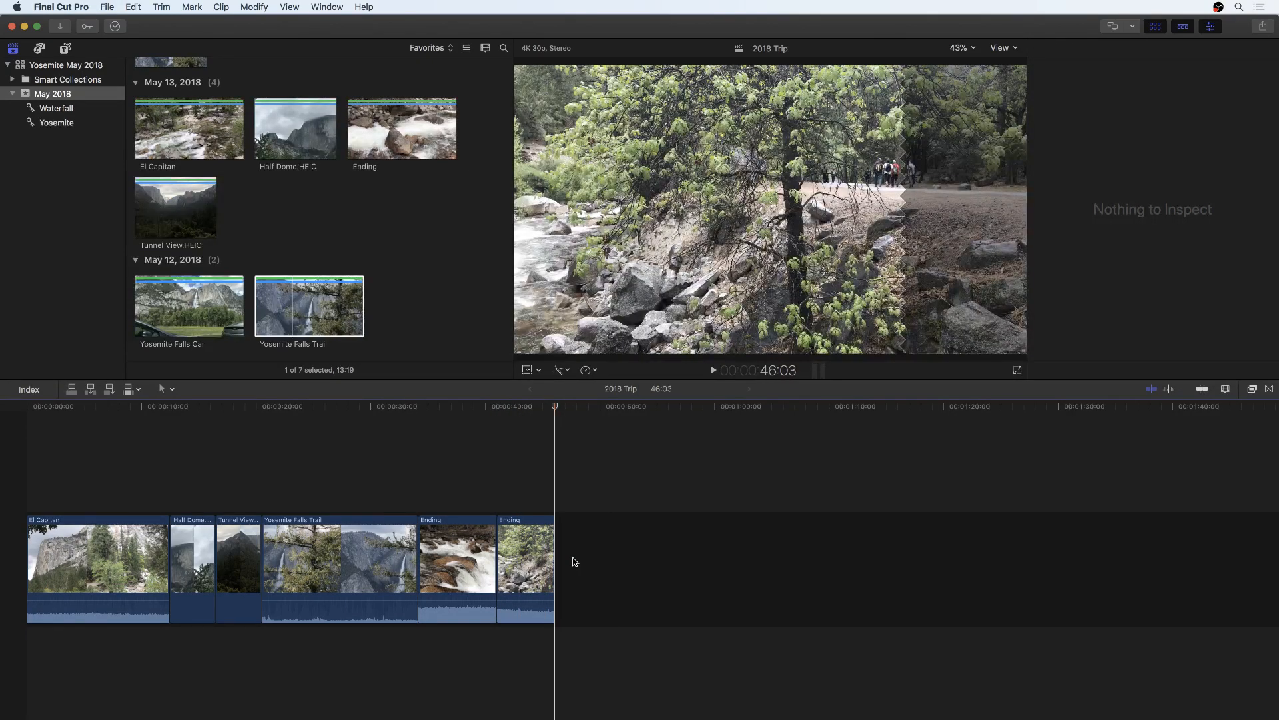
key(cmd+z)
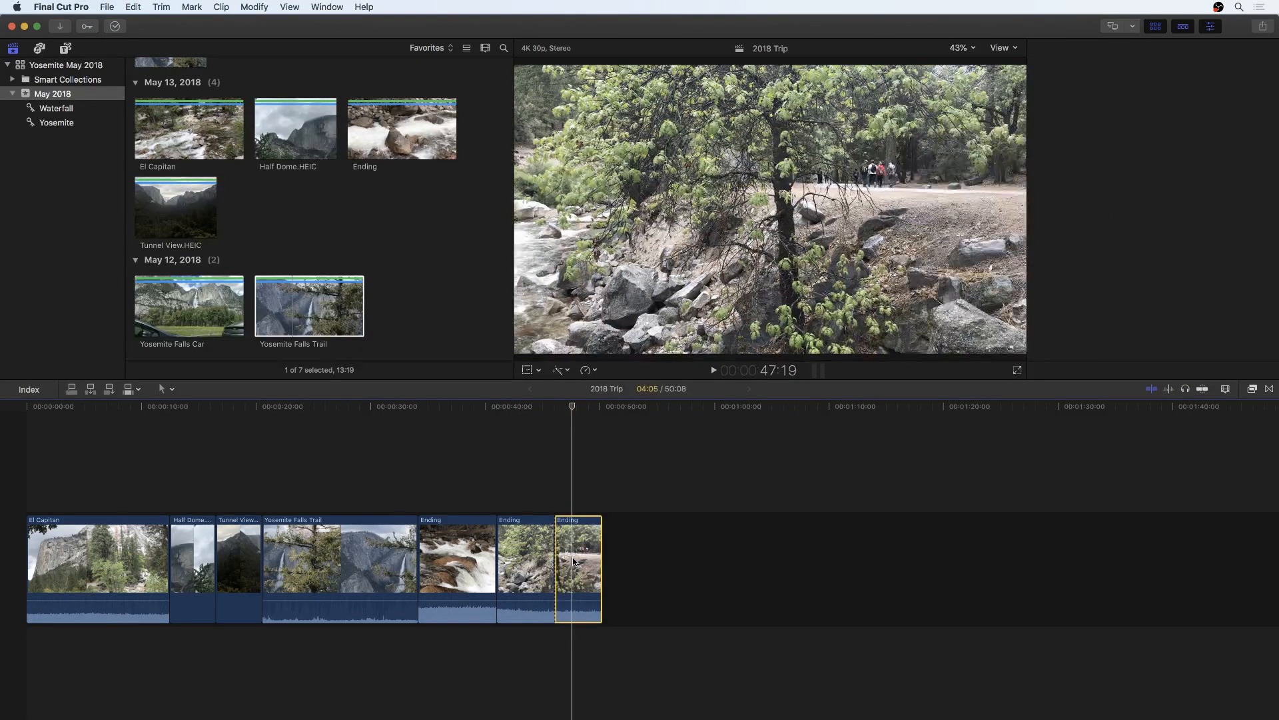
key(cmd+z)
key(cmd+z)
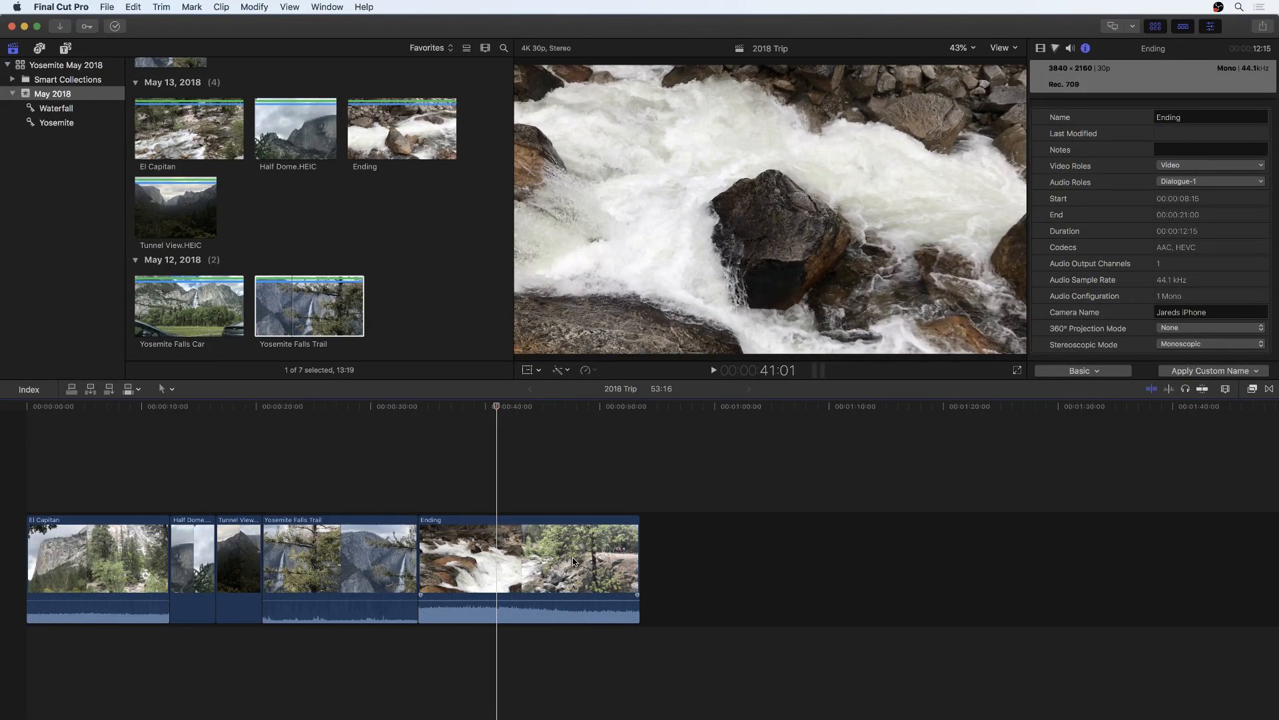
Blade the Ending clip at the playhead around 41:01, and delete the part after the cut.
key(b)
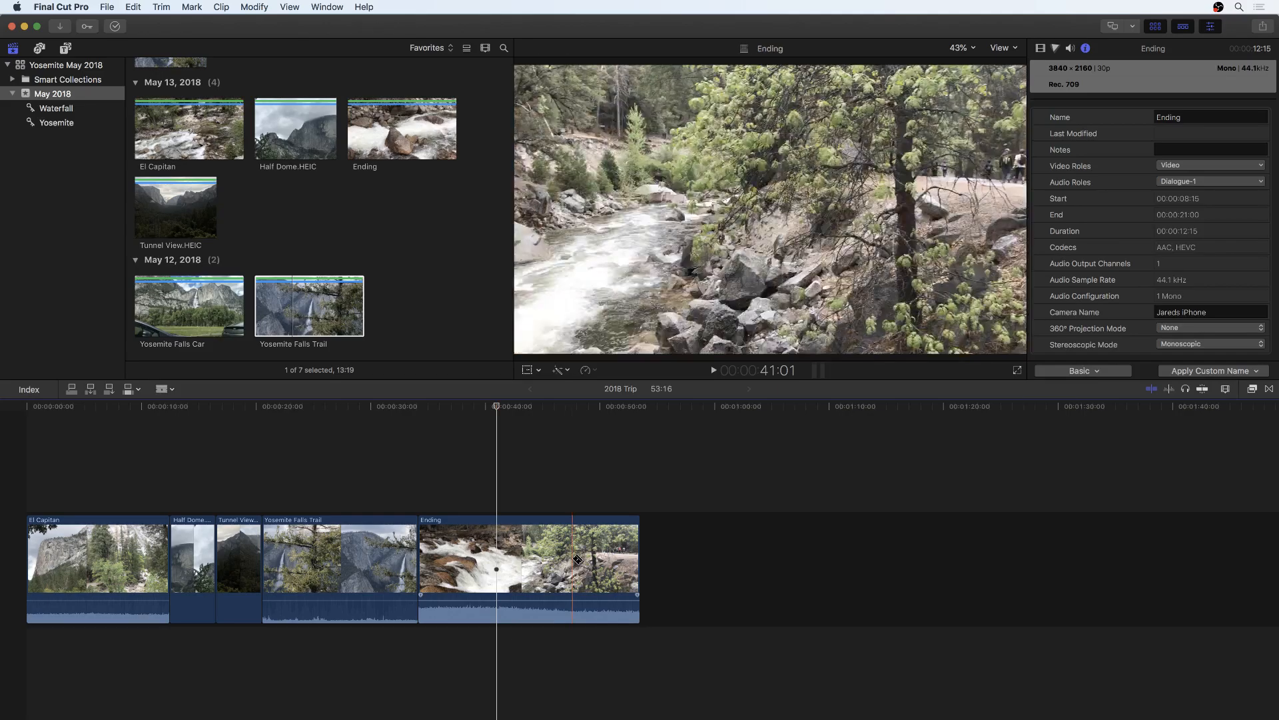
click(496, 568)
key(a)
click(560, 564)
key(BackSpace)
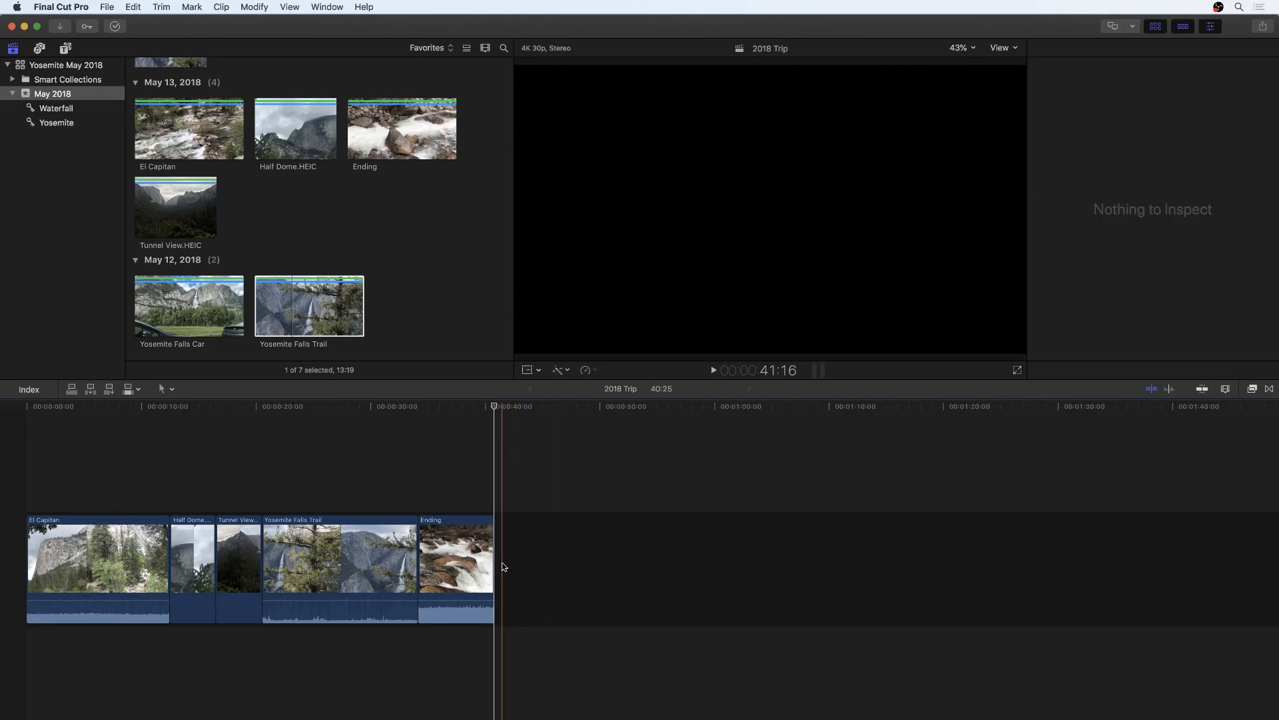
Extend the end of the Ending clip to about 18:02 and trim its start to about 03:17 of the source.
drag(494, 565, 600, 568)
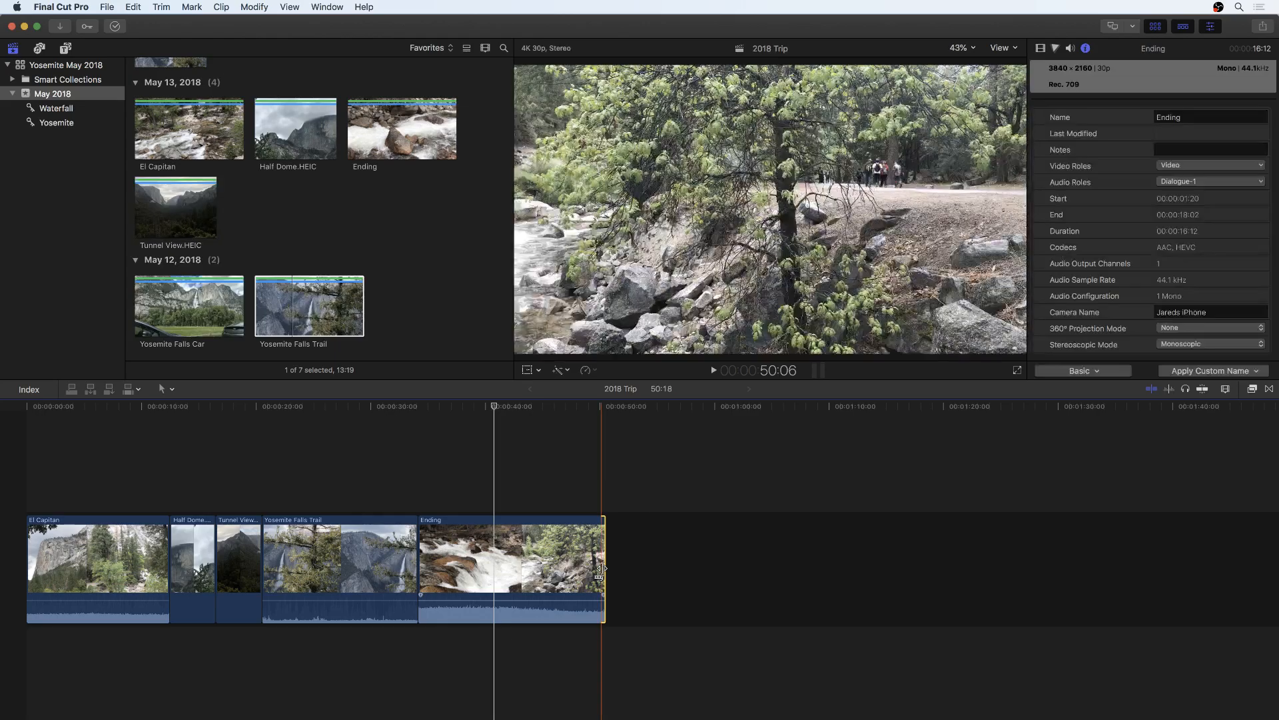
click(424, 563)
drag(424, 563, 445, 563)
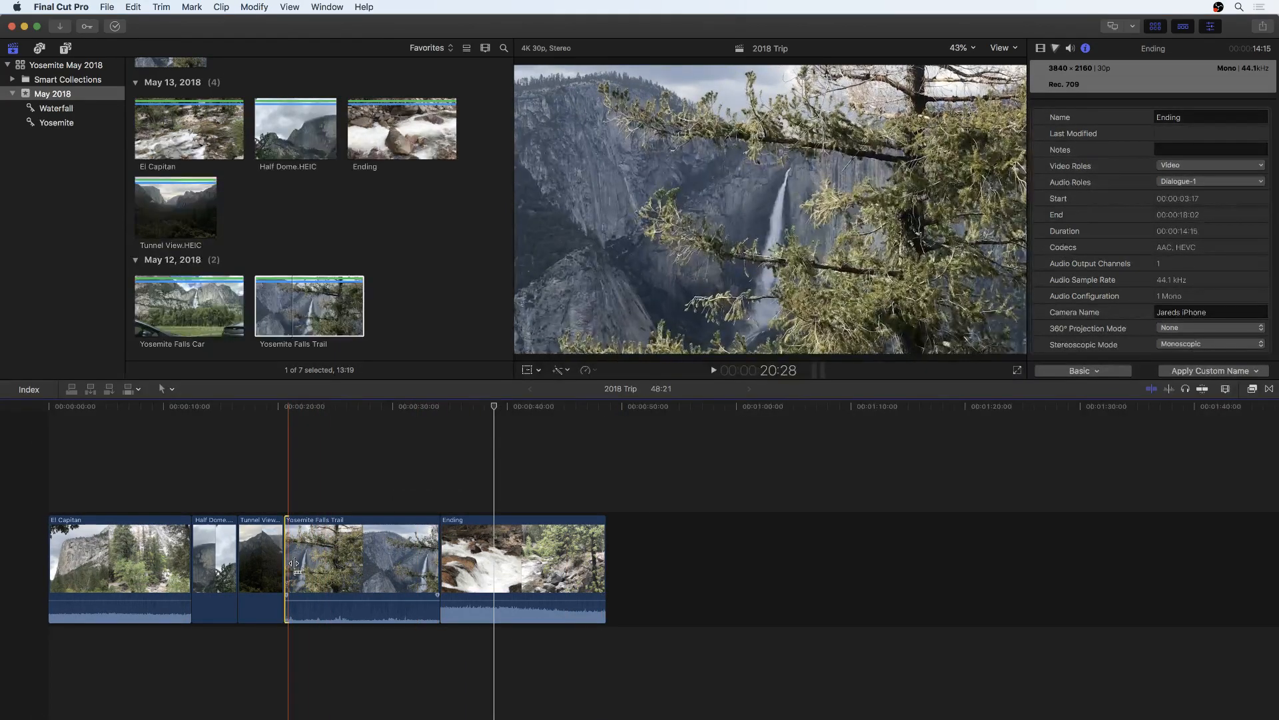
Trim both ends of Yosemite Falls Trail to a duration of about 9:21, and shorten El Capitan's end to about 10:08.
drag(291, 563, 307, 564)
drag(437, 570, 411, 570)
mouse_move(210, 567)
mouse_down()
mouse_move(187, 567)
mouse_move(200, 563)
mouse_up()
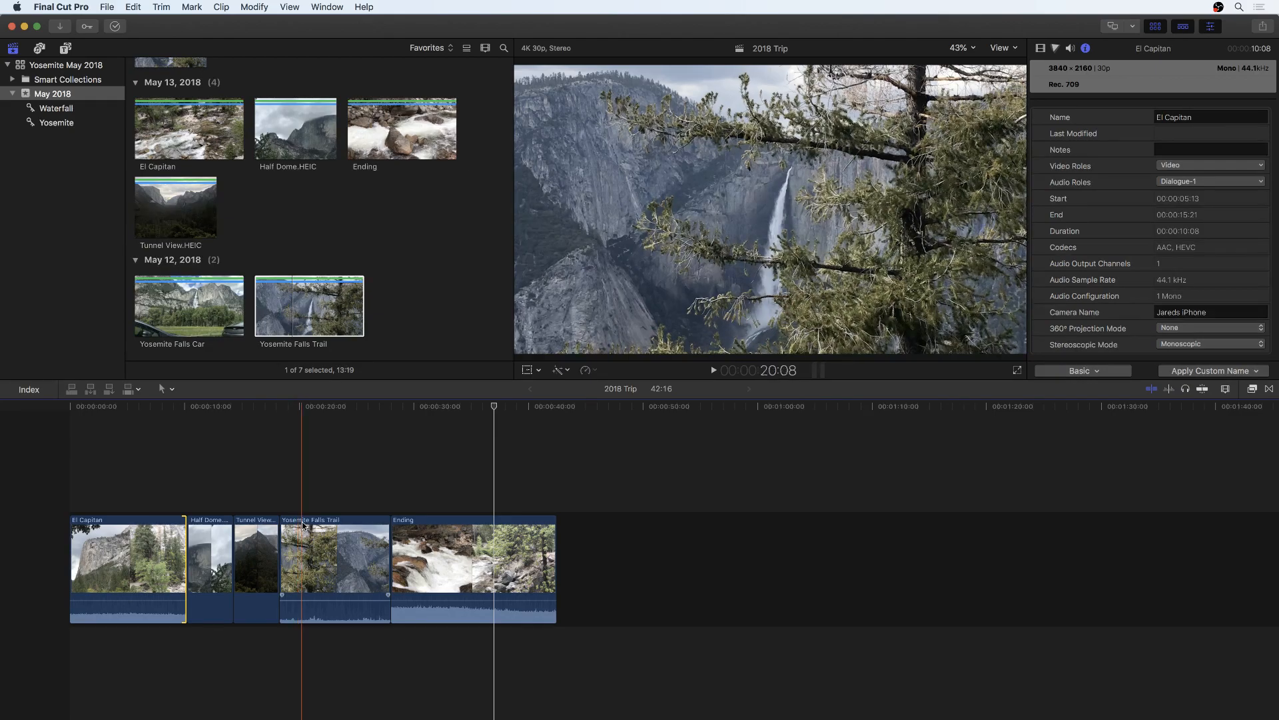
Place the playhead over the Yosemite Falls Trail clip, select that clip, and apply Balance Color to it.
click(322, 475)
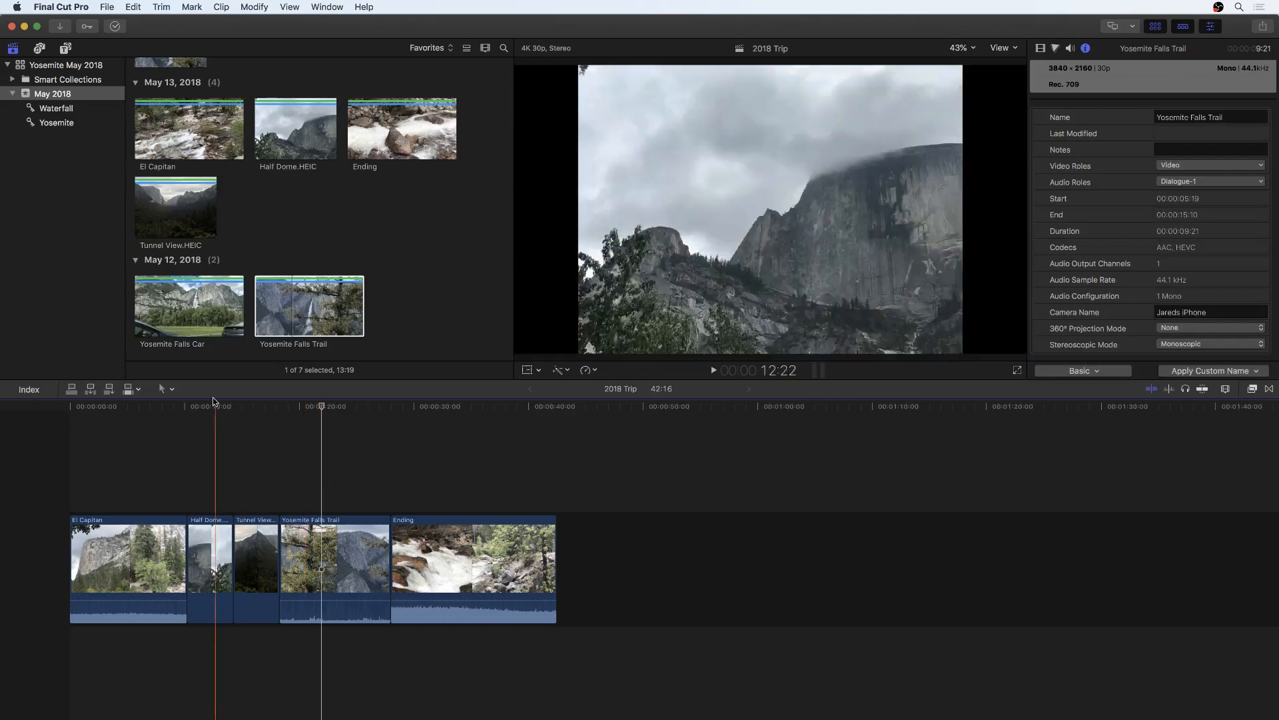
click(164, 389)
click(164, 392)
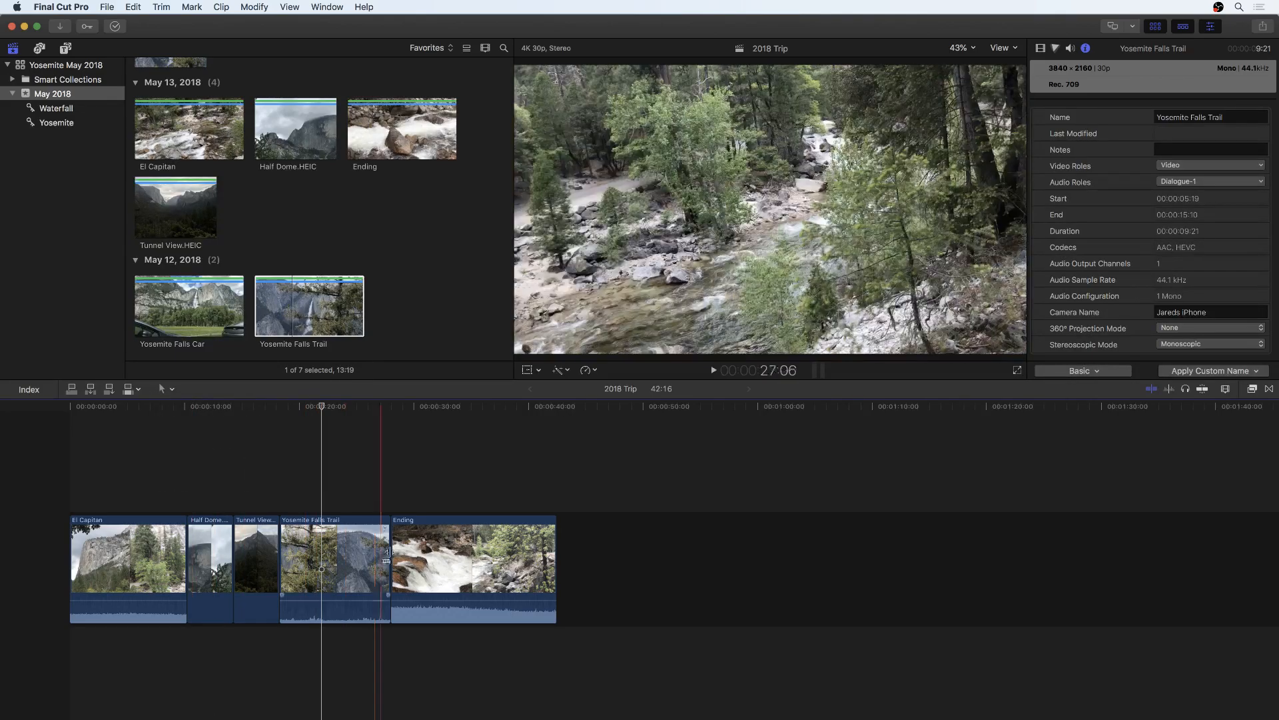
click(347, 555)
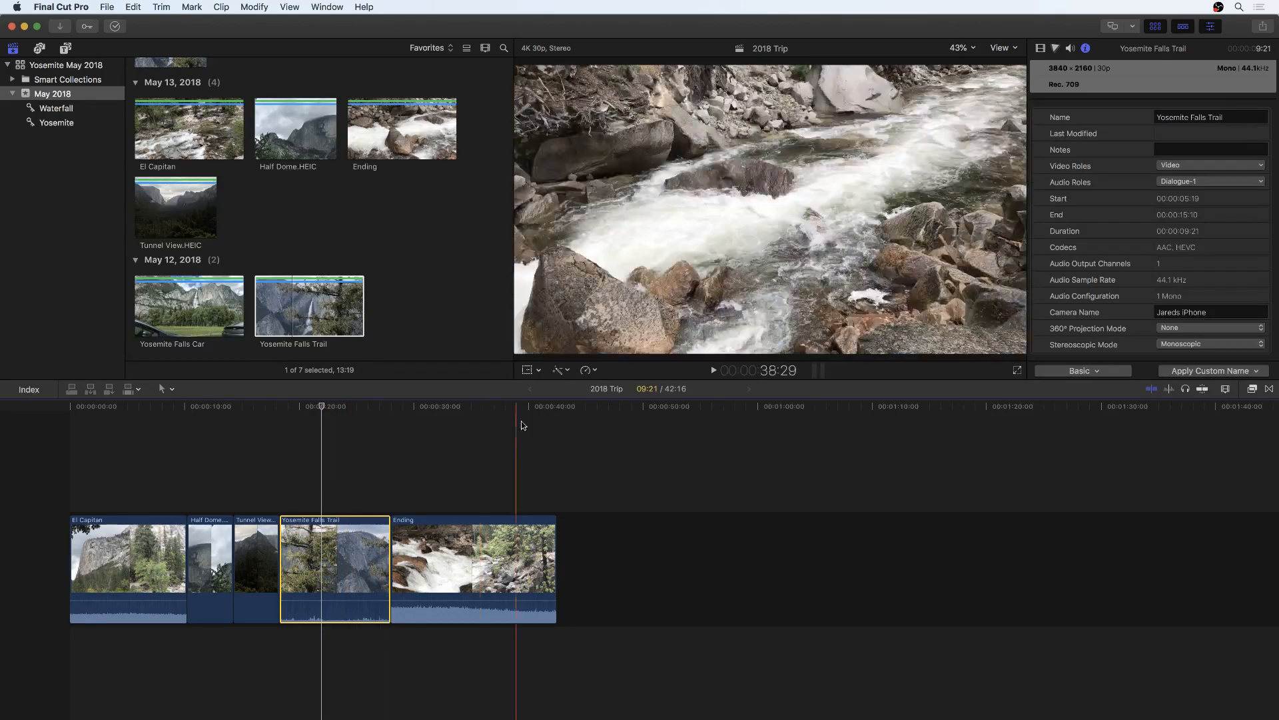
click(566, 371)
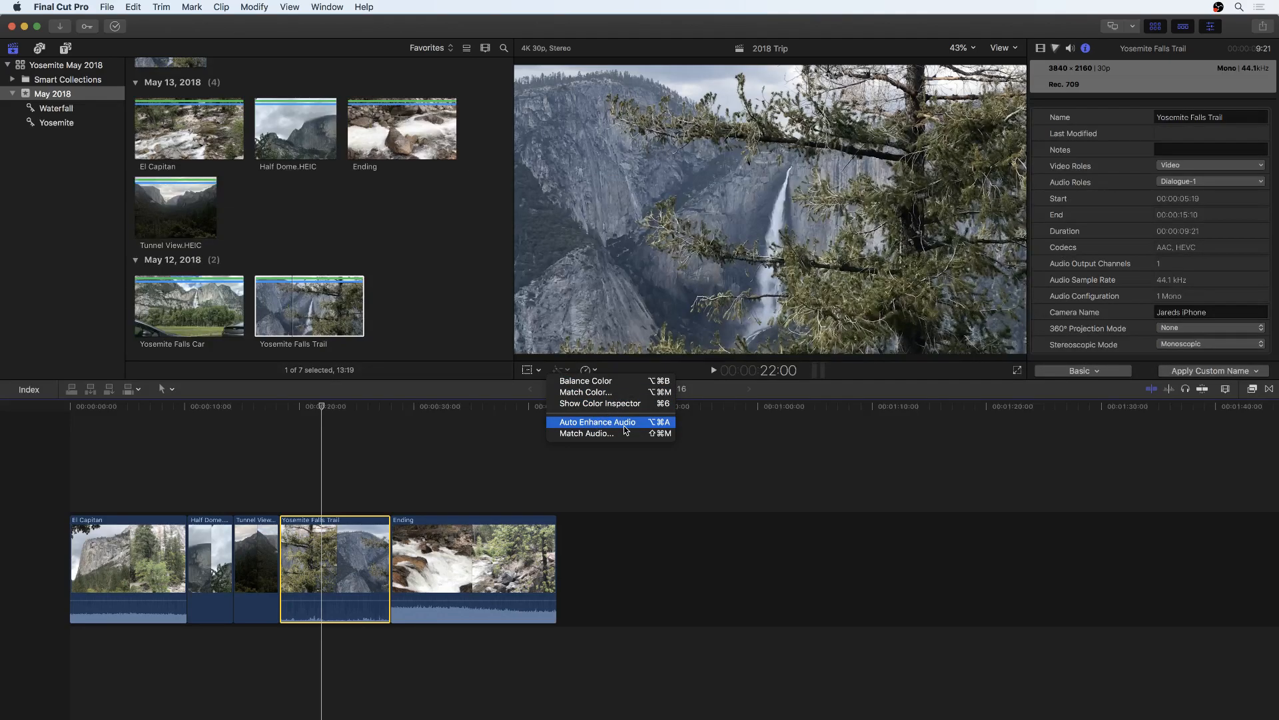
click(585, 381)
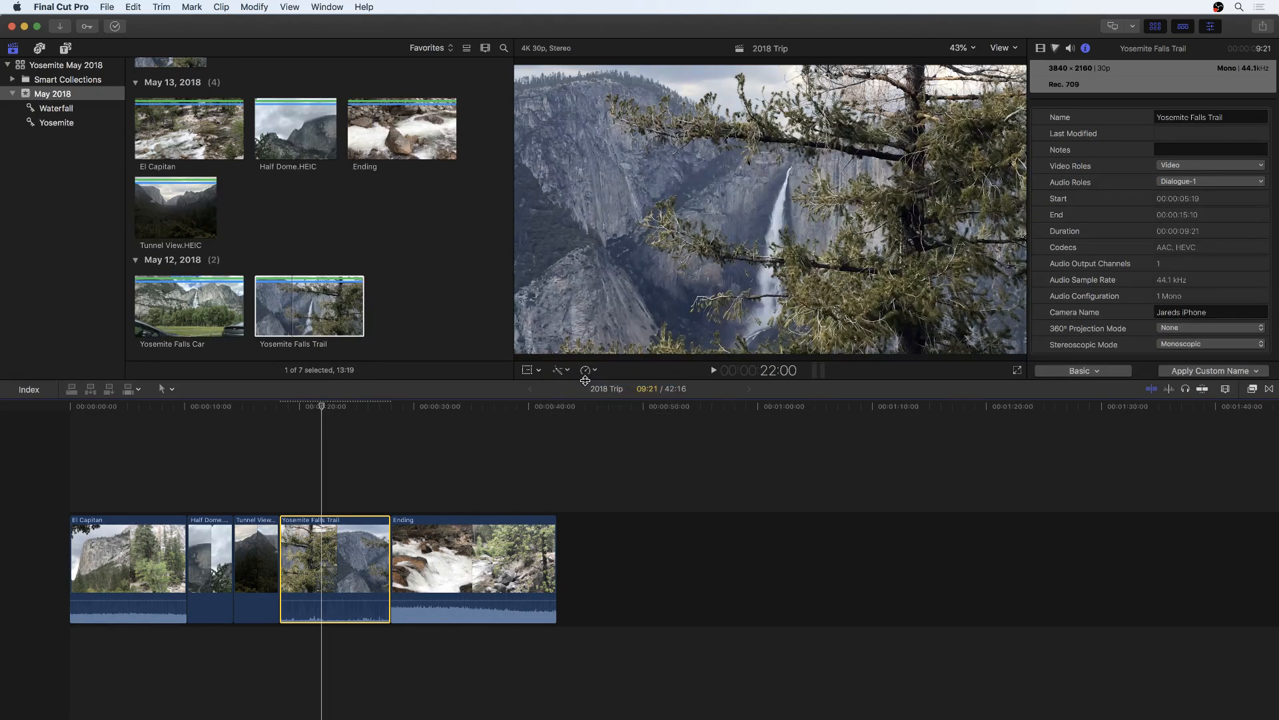
Select all five timeline clips and apply Balance Color to them together.
click(465, 565)
drag(527, 461, 26, 616)
click(560, 370)
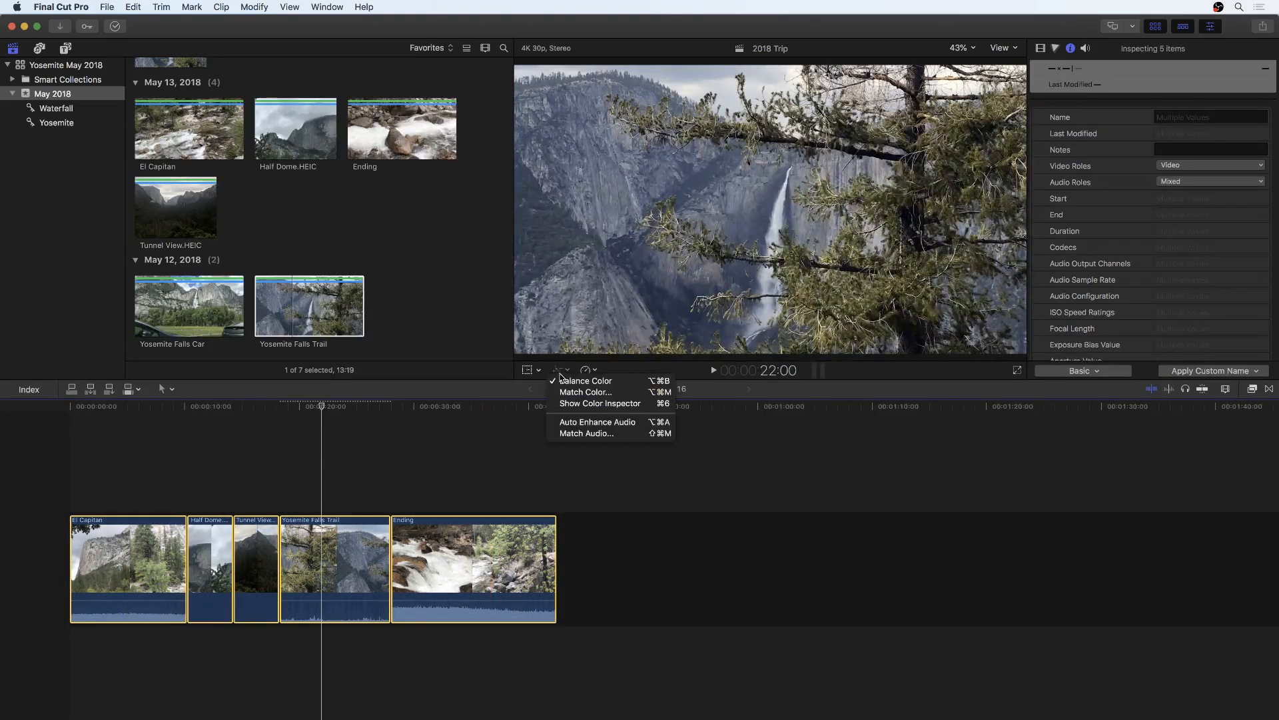
click(563, 381)
click(562, 370)
click(570, 380)
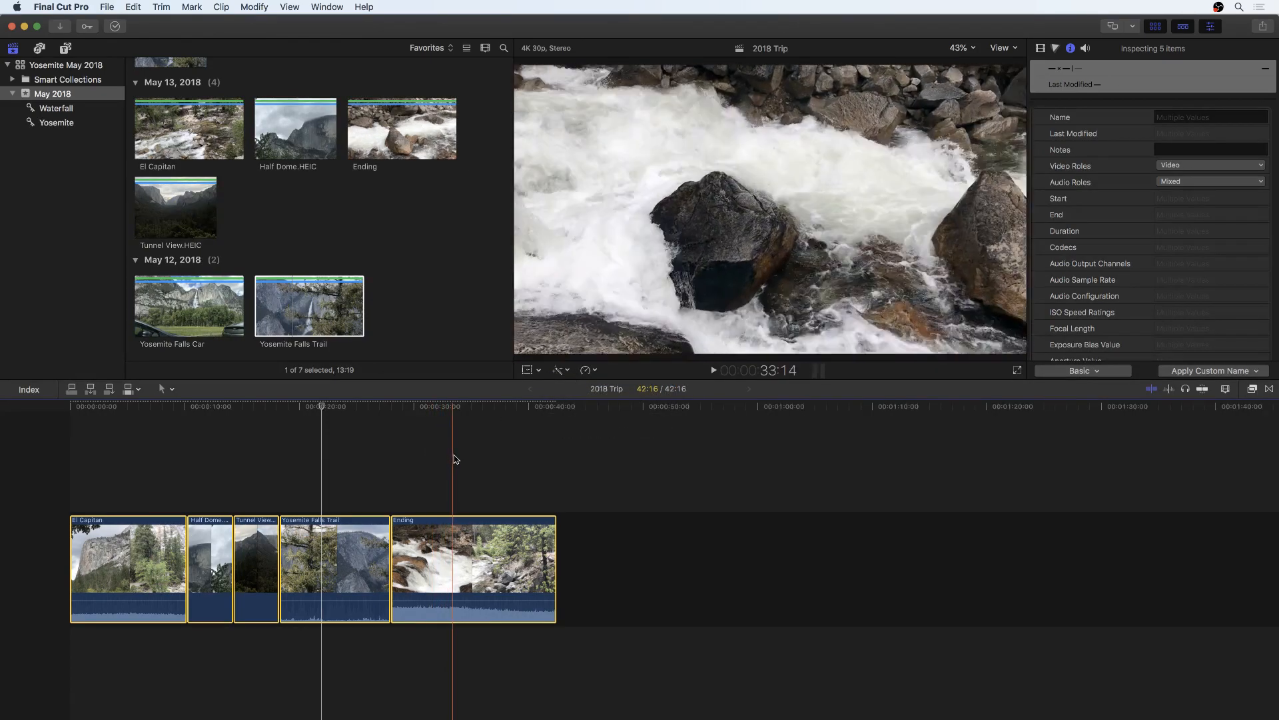
Select the Ending clip with the playhead at about 37:11 and compare its picture with Balance Color switched off and on.
click(492, 486)
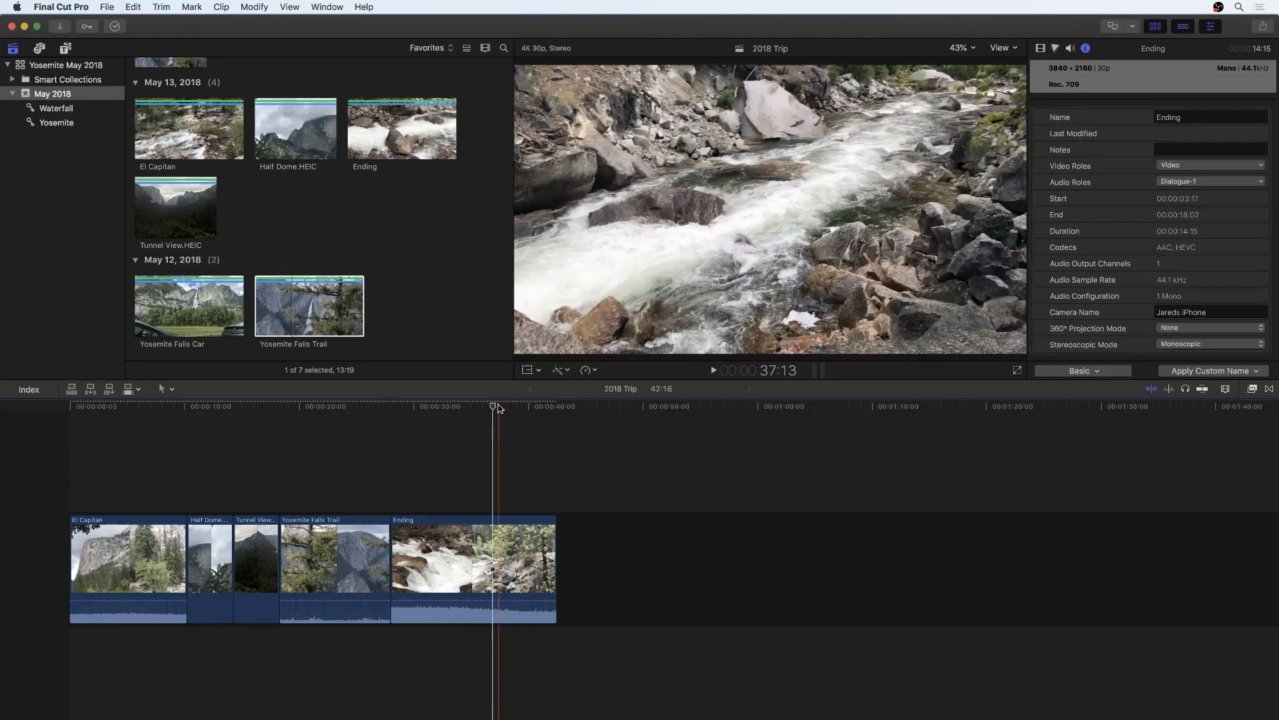
click(504, 528)
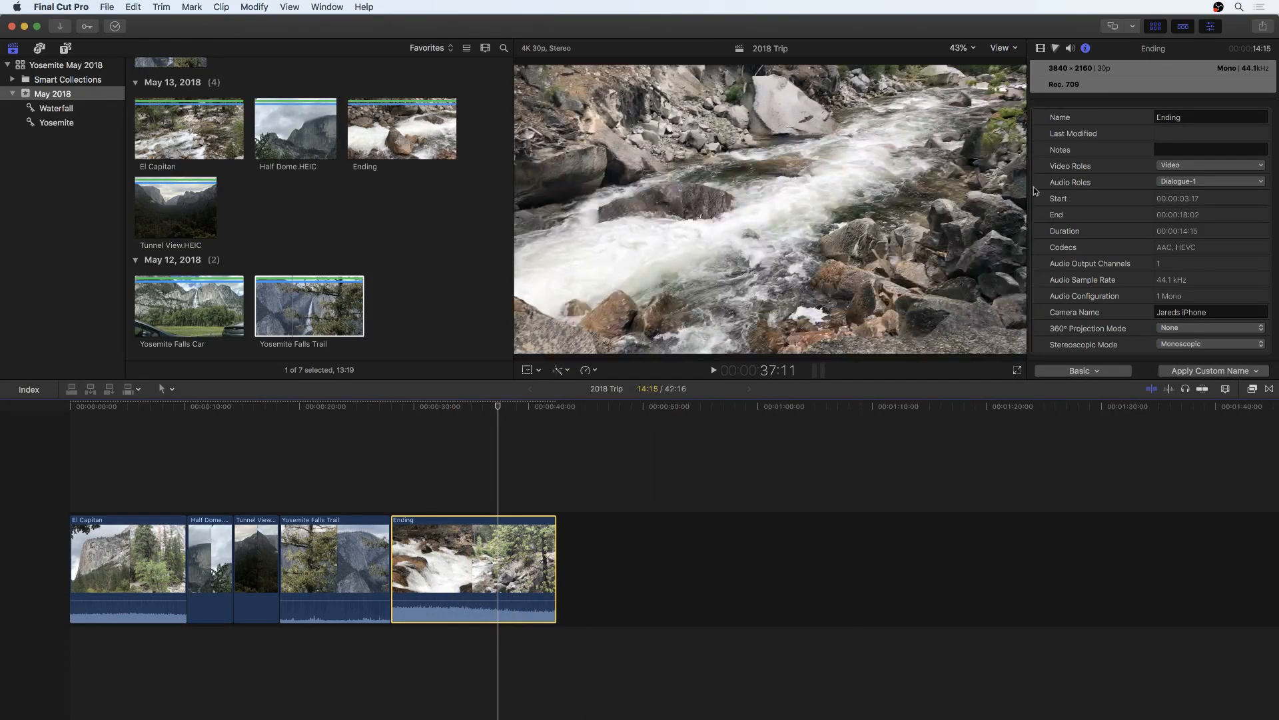
click(1040, 49)
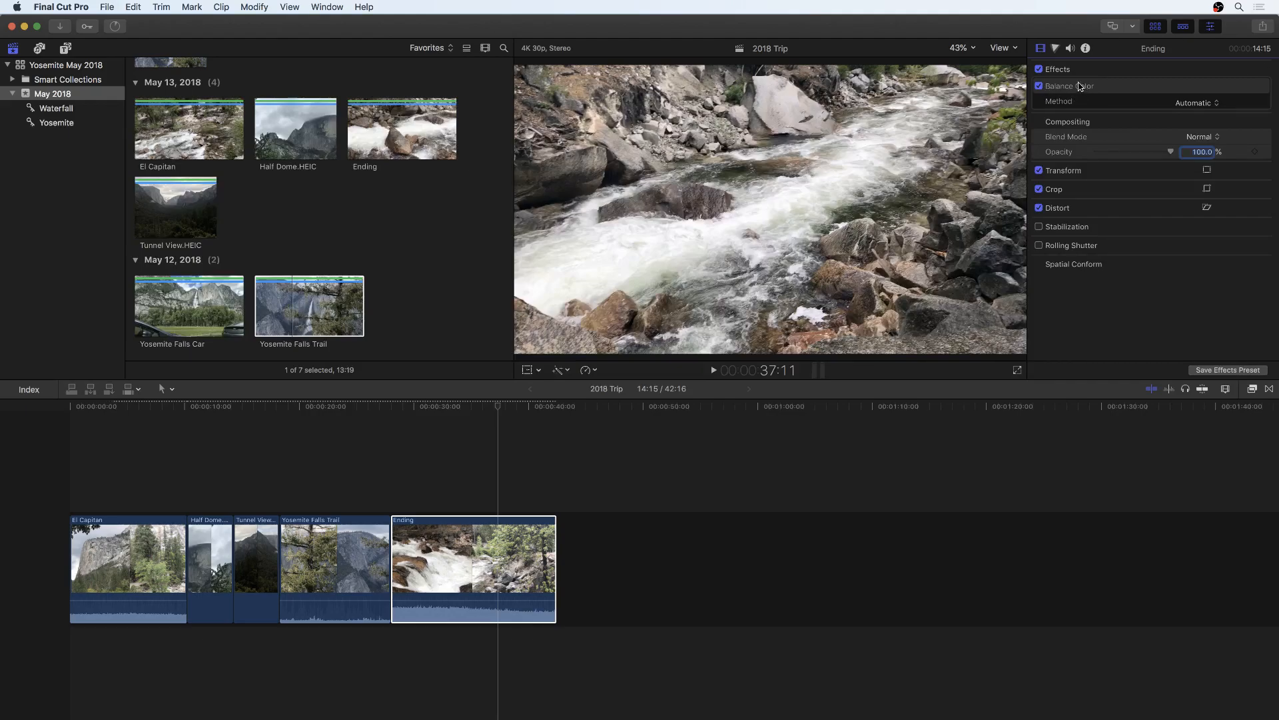
click(1040, 87)
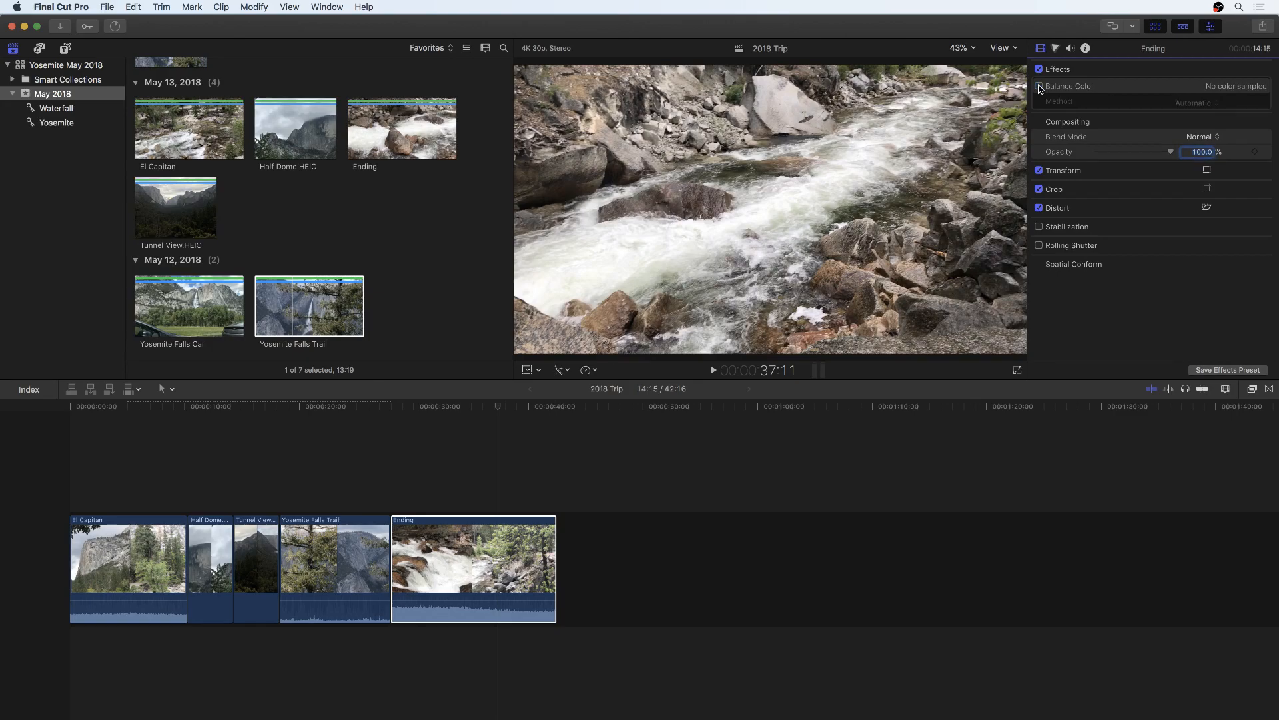
click(1039, 87)
click(1040, 87)
click(1040, 86)
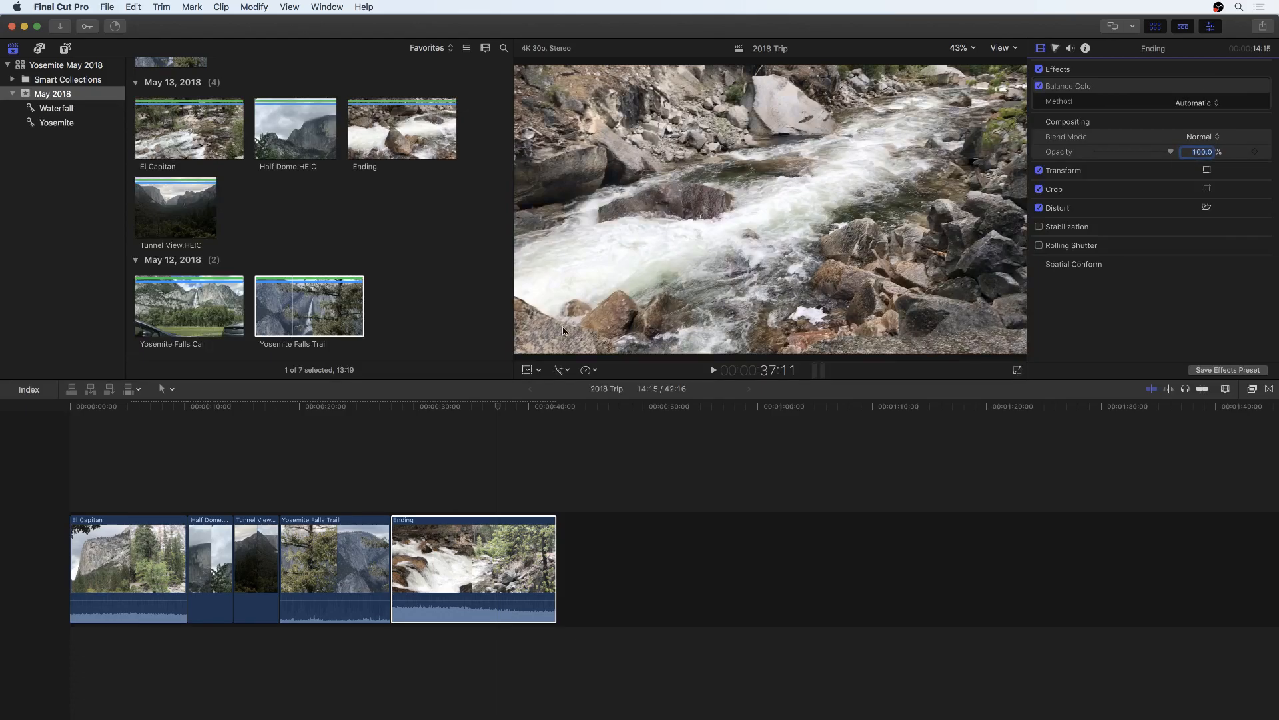
Move the playhead to about 30:01 and compare the Ending clip's waterfall frame without and with Balance Color, leaving the effect enabled.
click(414, 408)
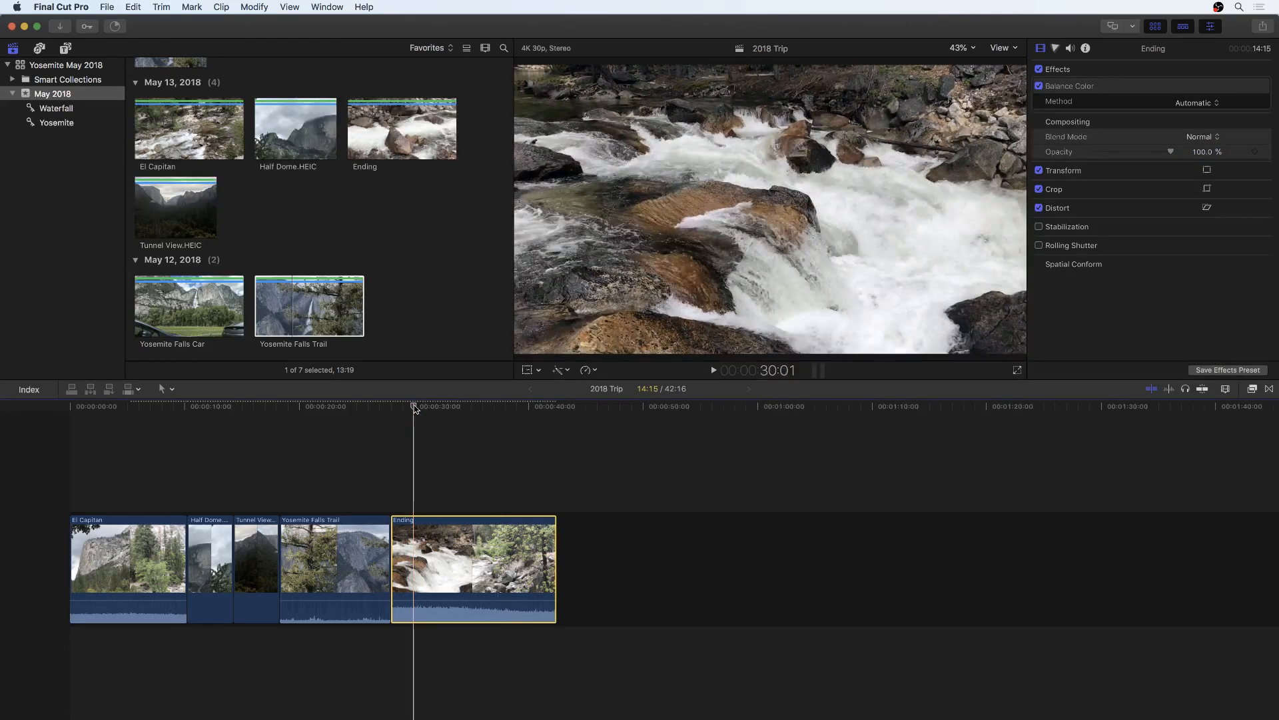
click(1039, 87)
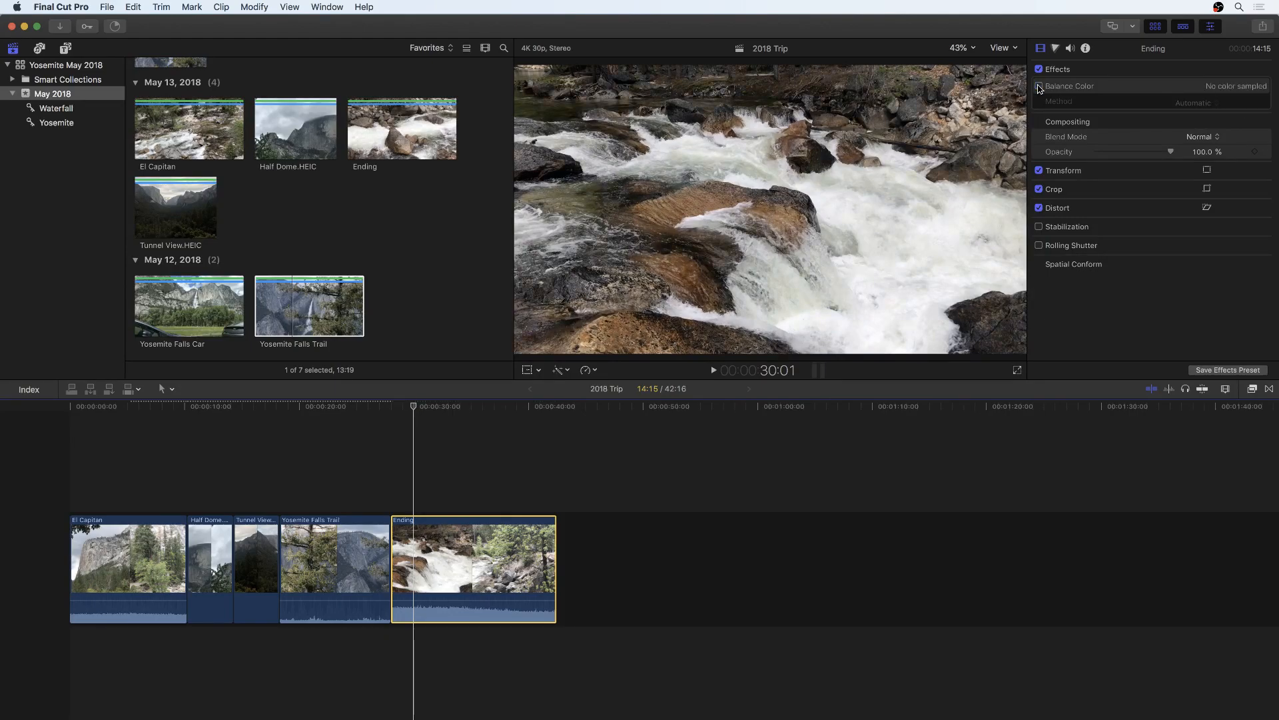
click(1040, 87)
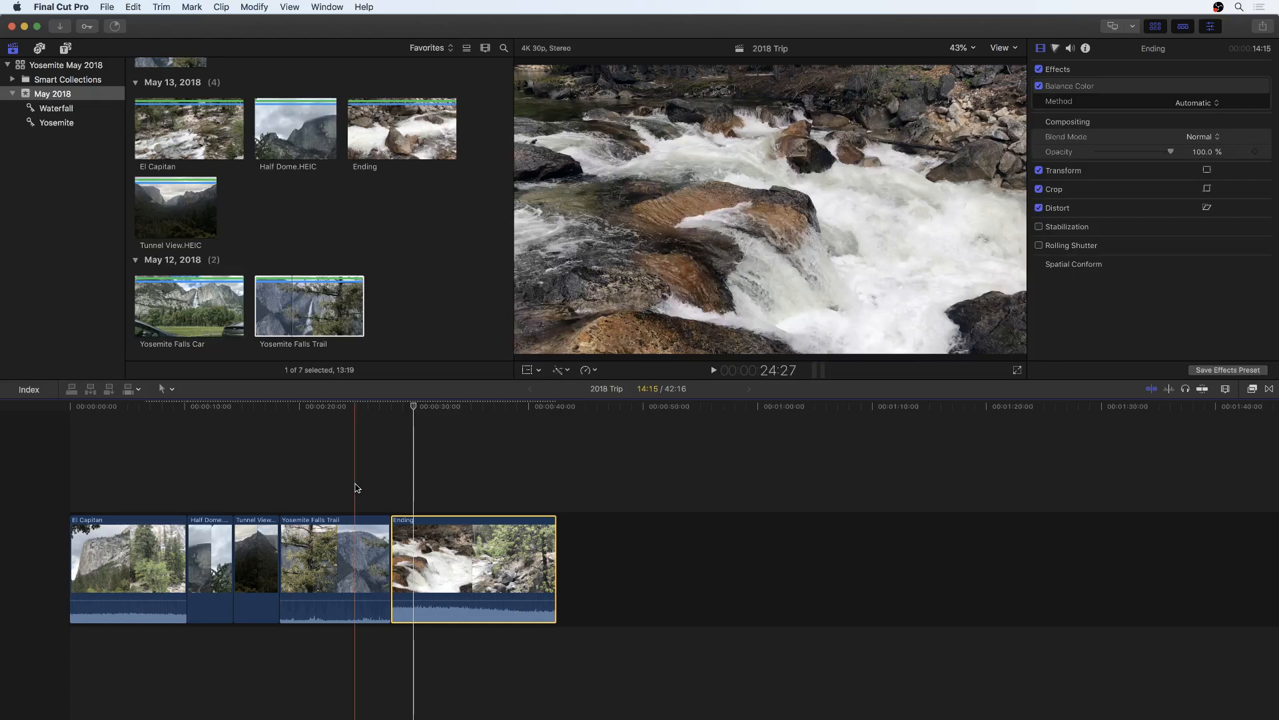
Switch Balance Color off and back on for the El Capitan clip to compare the picture.
click(136, 534)
click(131, 535)
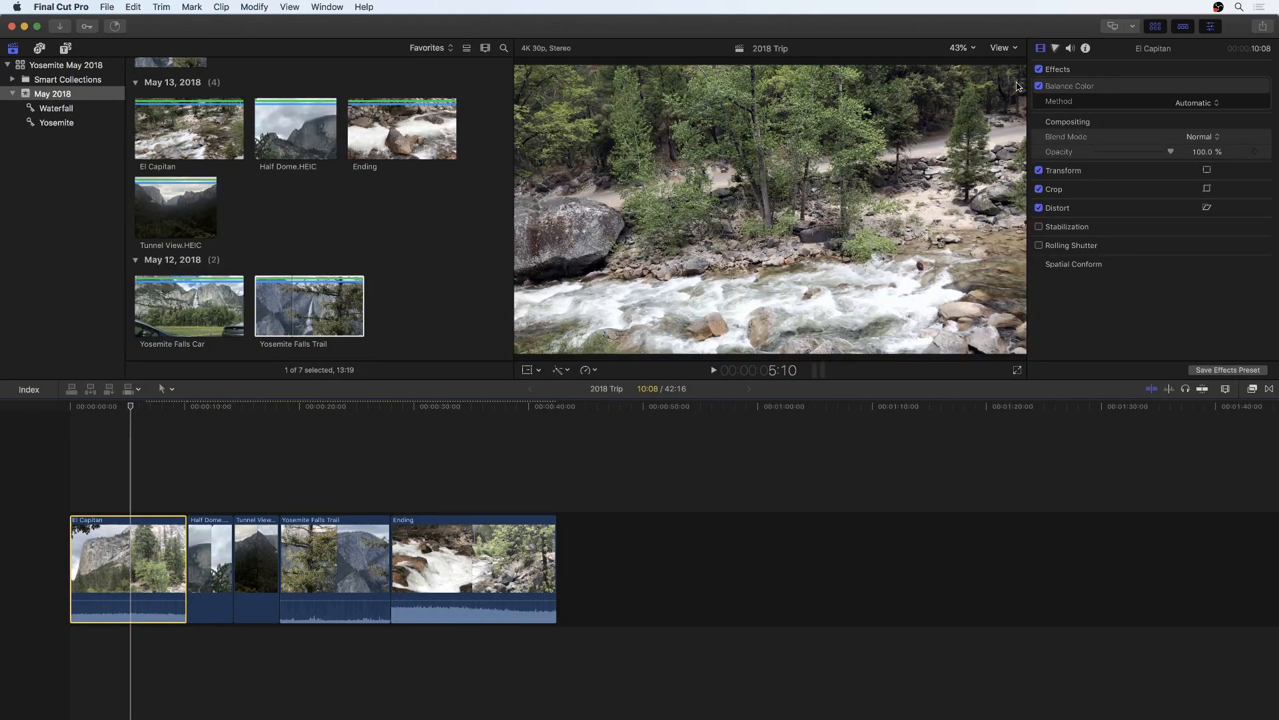
click(1040, 86)
click(1039, 86)
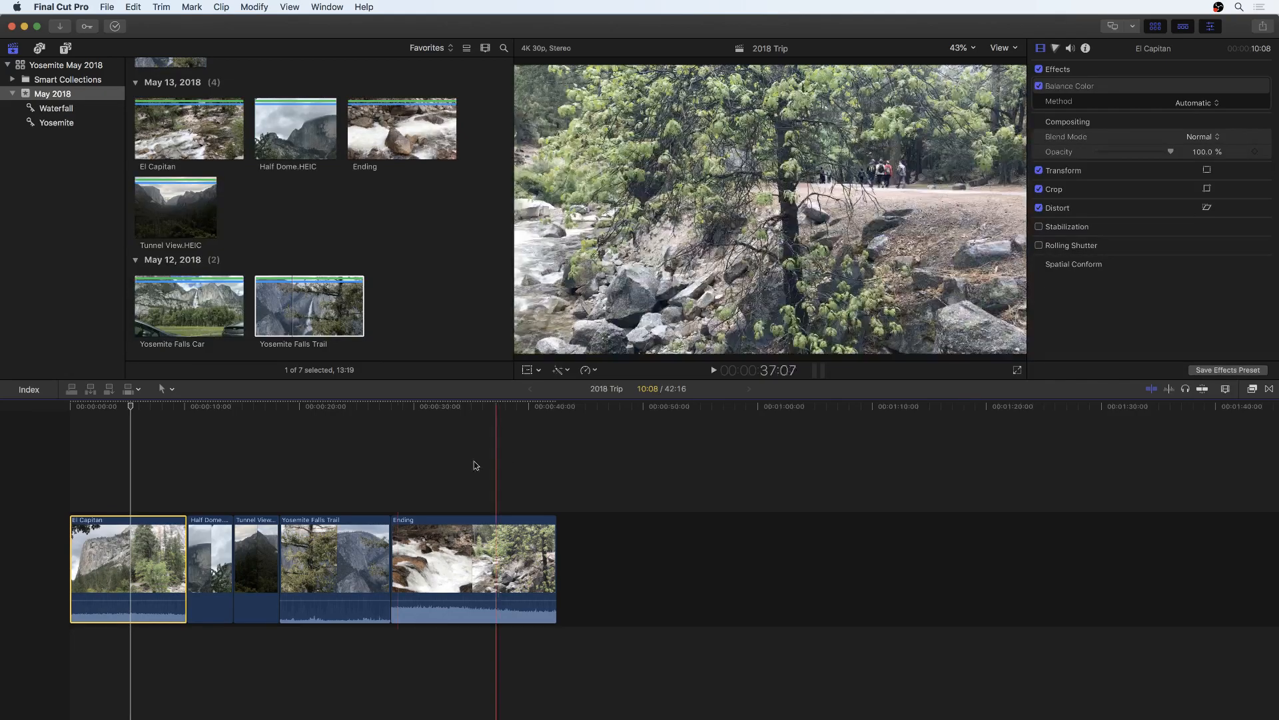
Apply Auto Enhance Audio to all five clips in the 2018 Trip timeline.
click(247, 513)
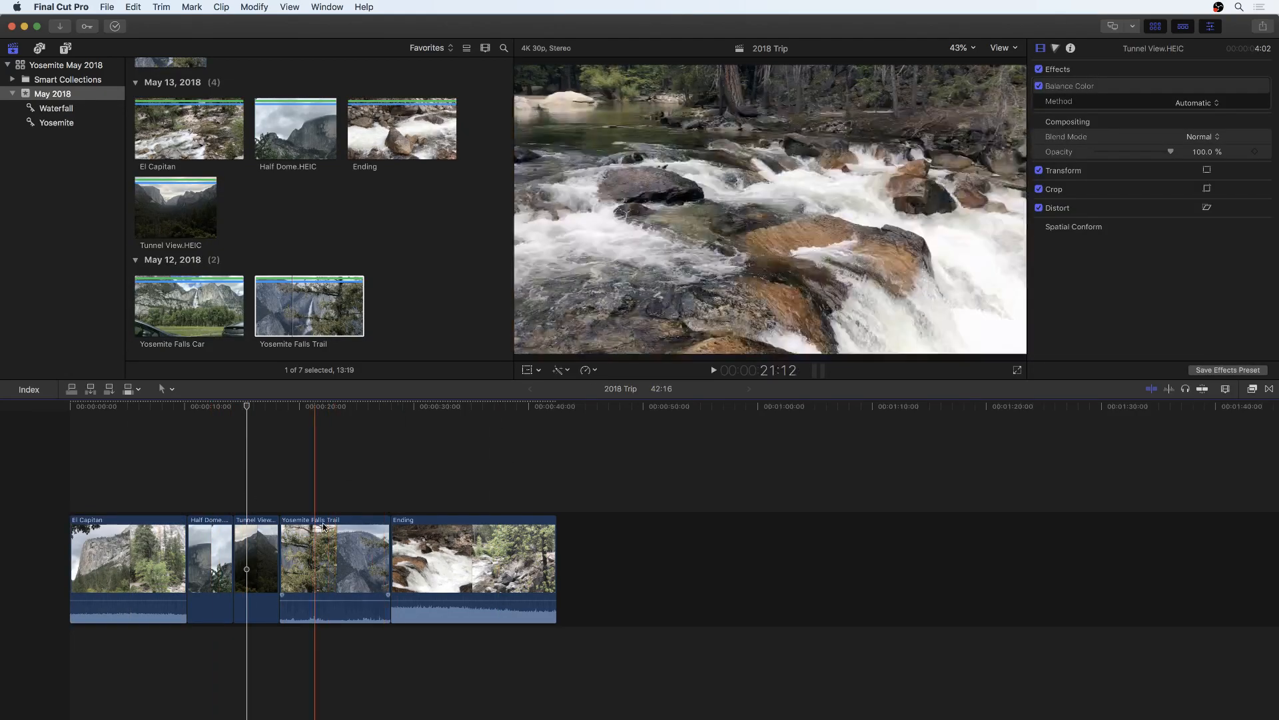
click(556, 371)
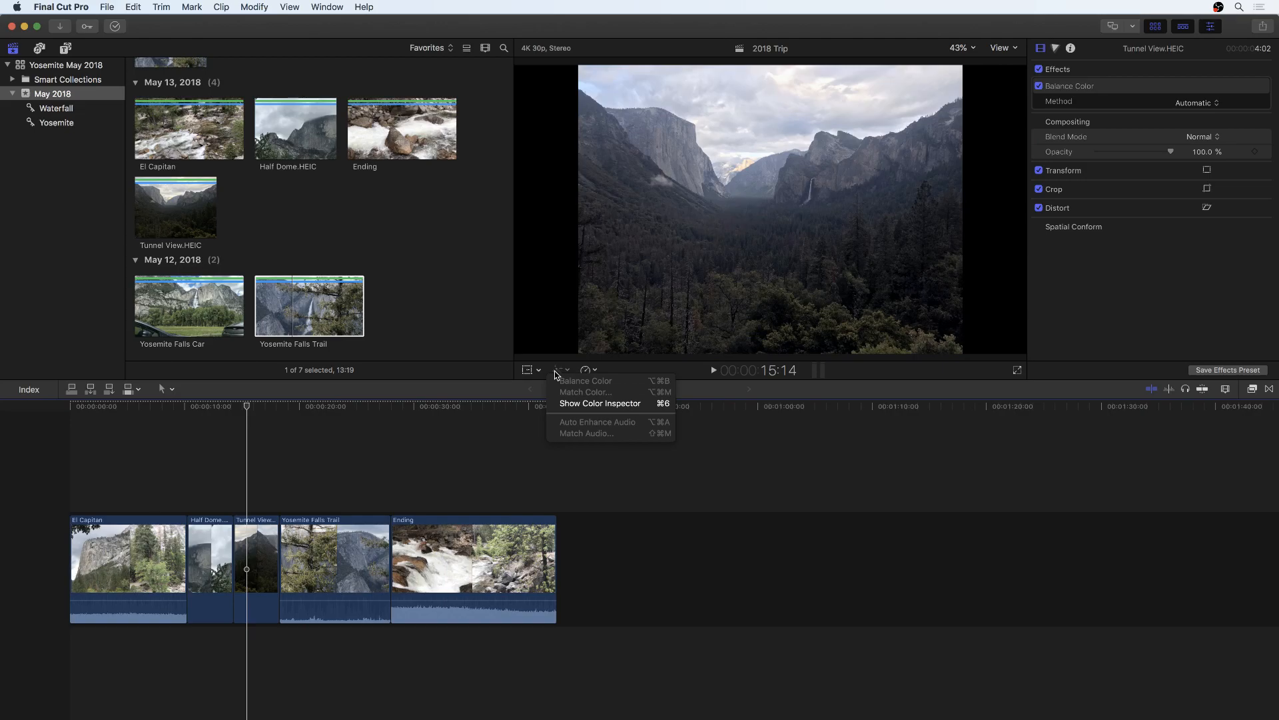
click(555, 372)
drag(464, 480, 71, 560)
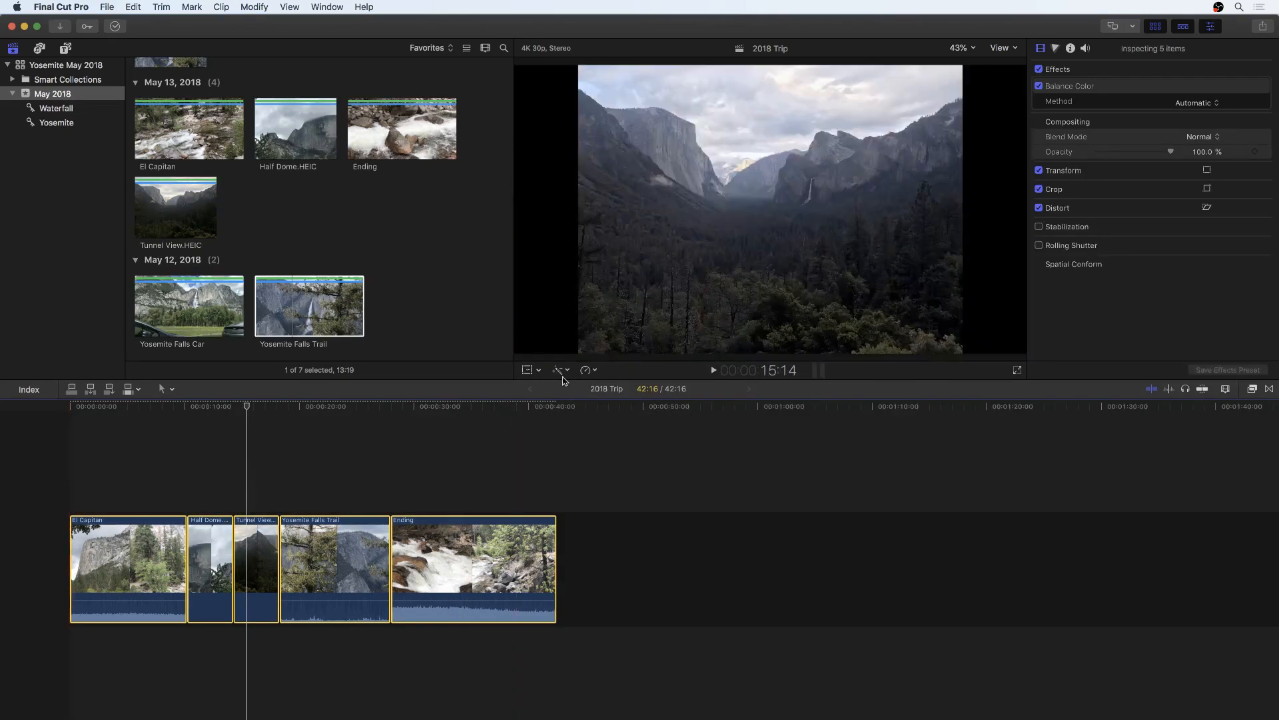
click(562, 372)
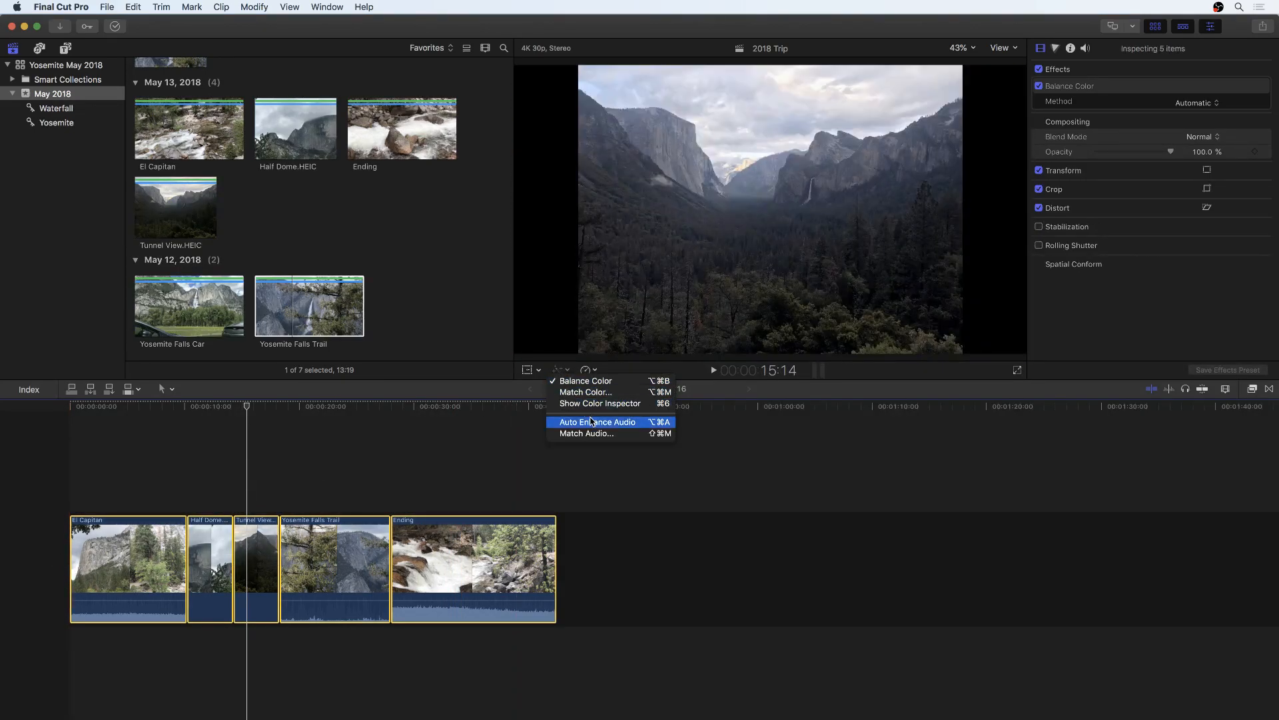
click(591, 422)
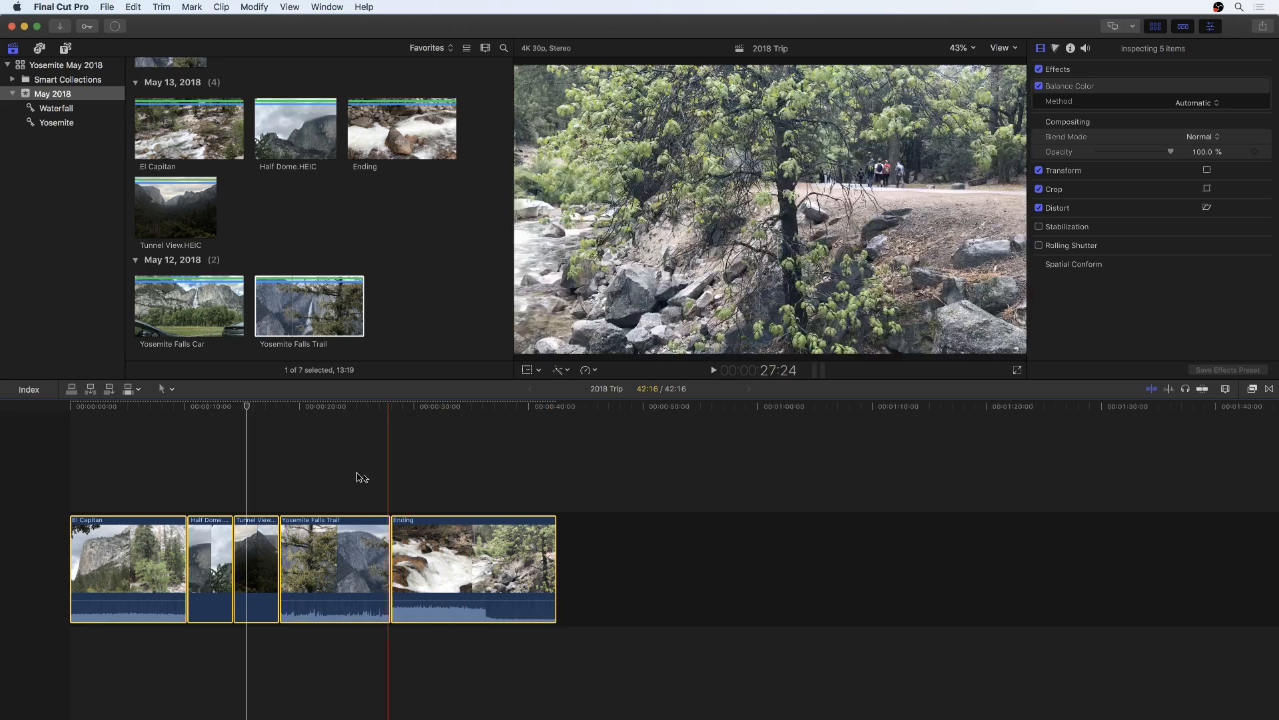
Play back the Yosemite Falls Trail clip to check its enhanced audio.
click(302, 464)
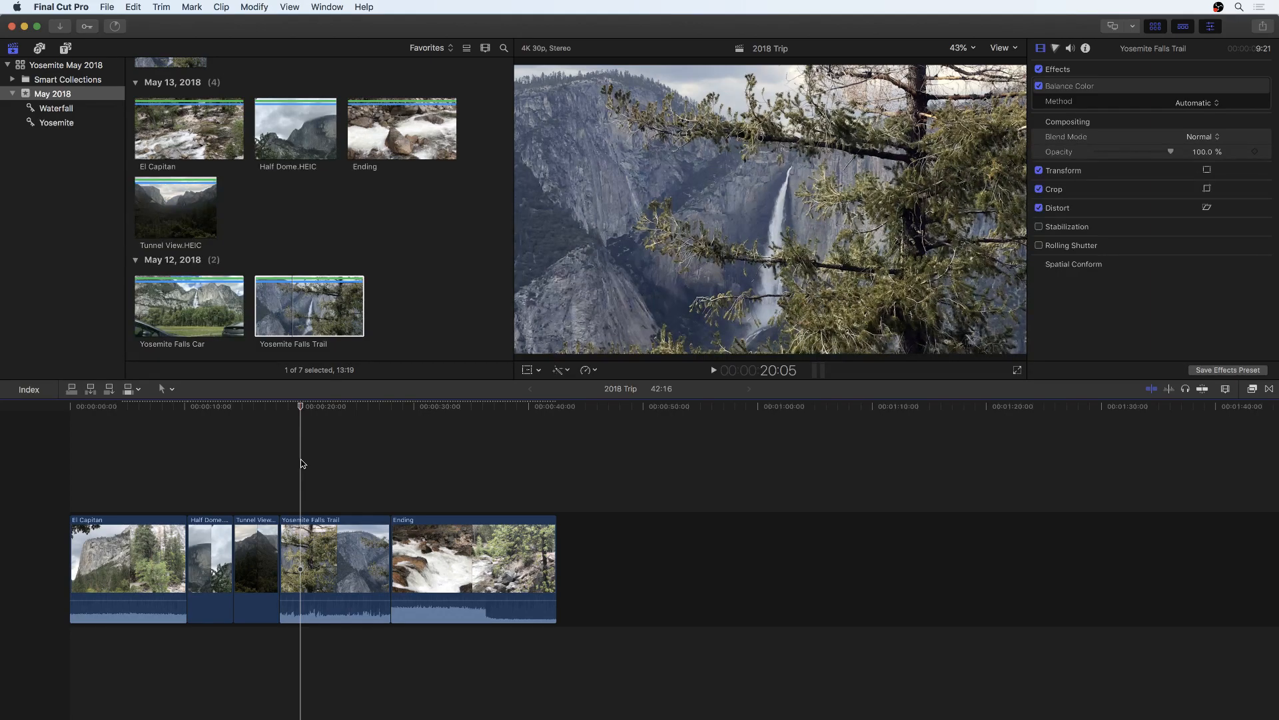
key(space)
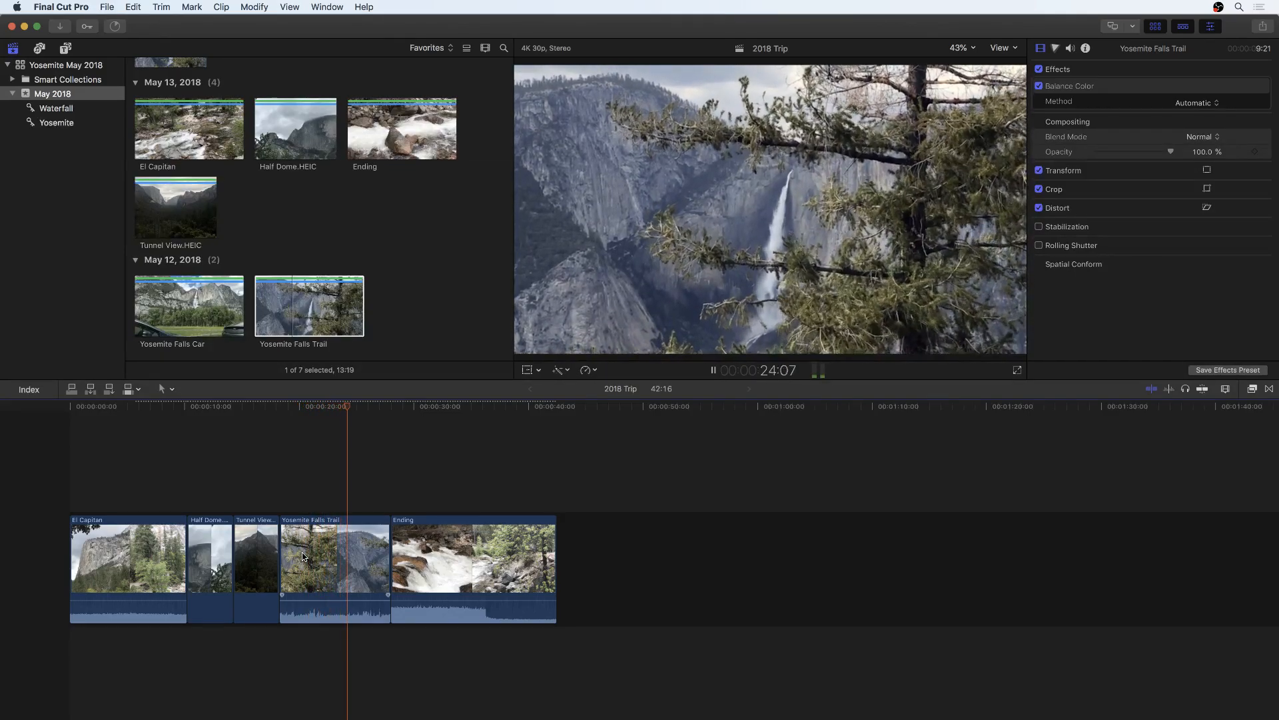
key(space)
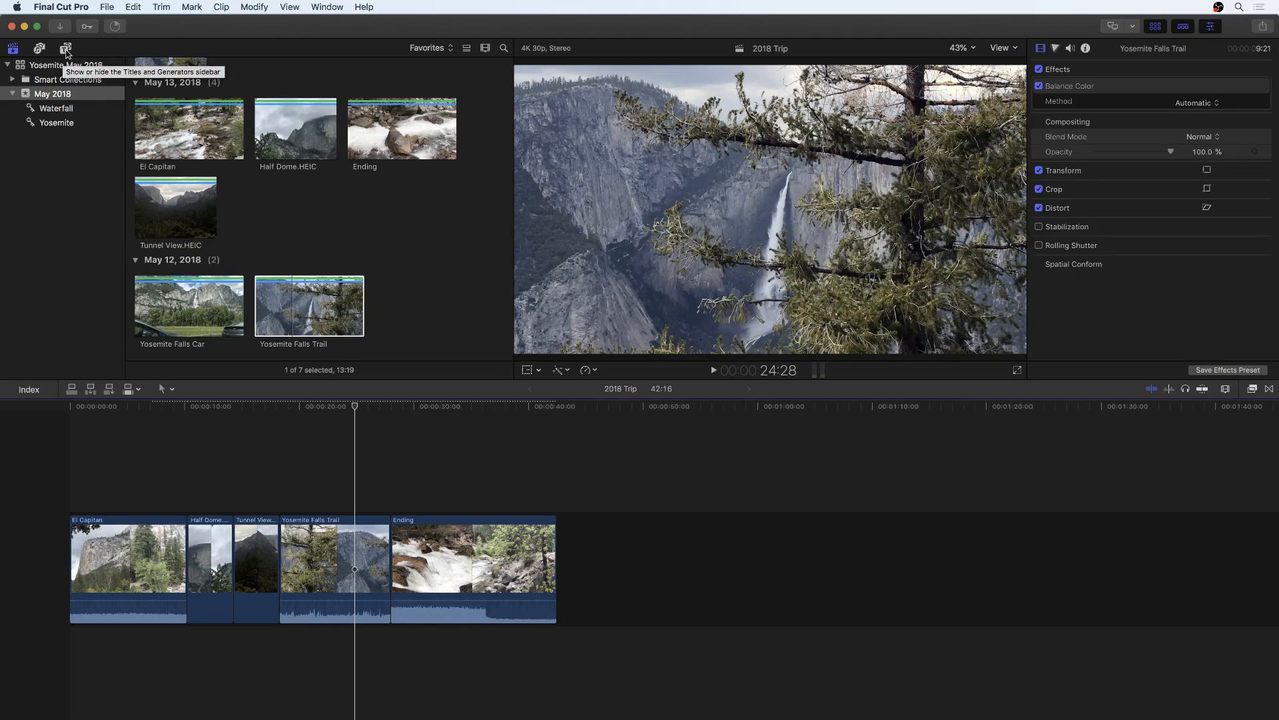
Add the Music song from the iTunes library beneath the video clips at the start of the timeline.
click(41, 49)
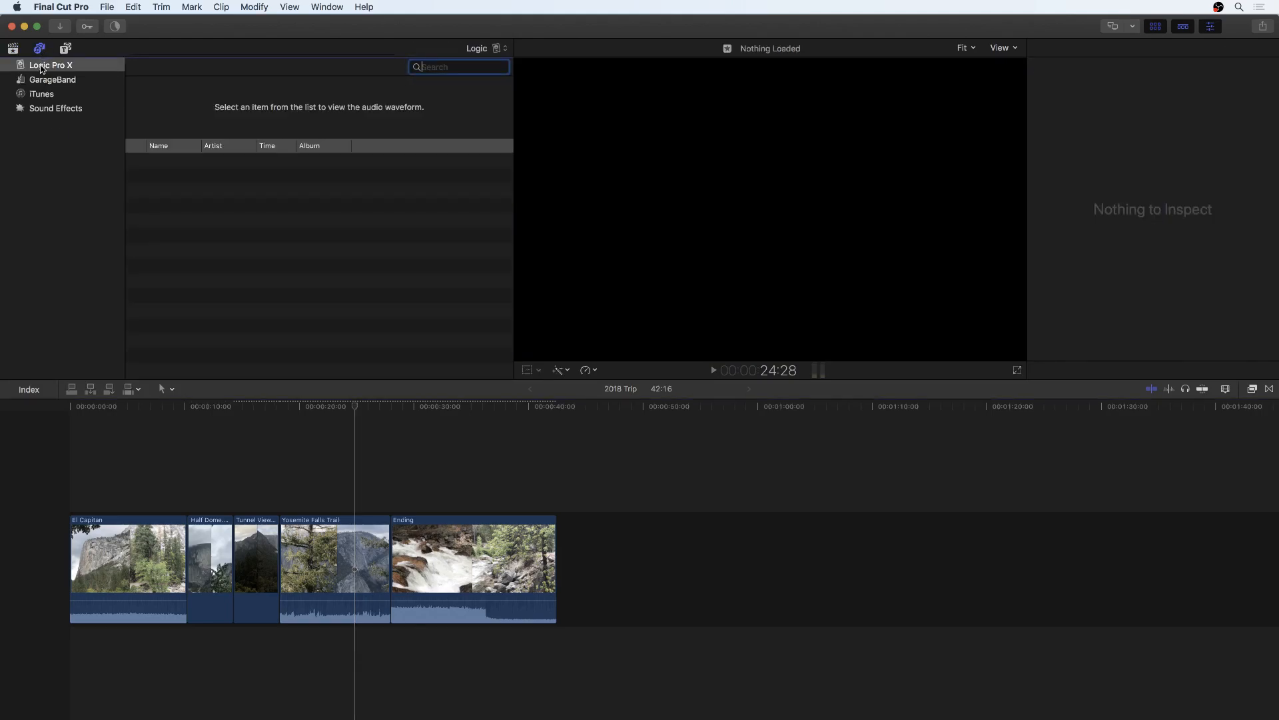
click(46, 109)
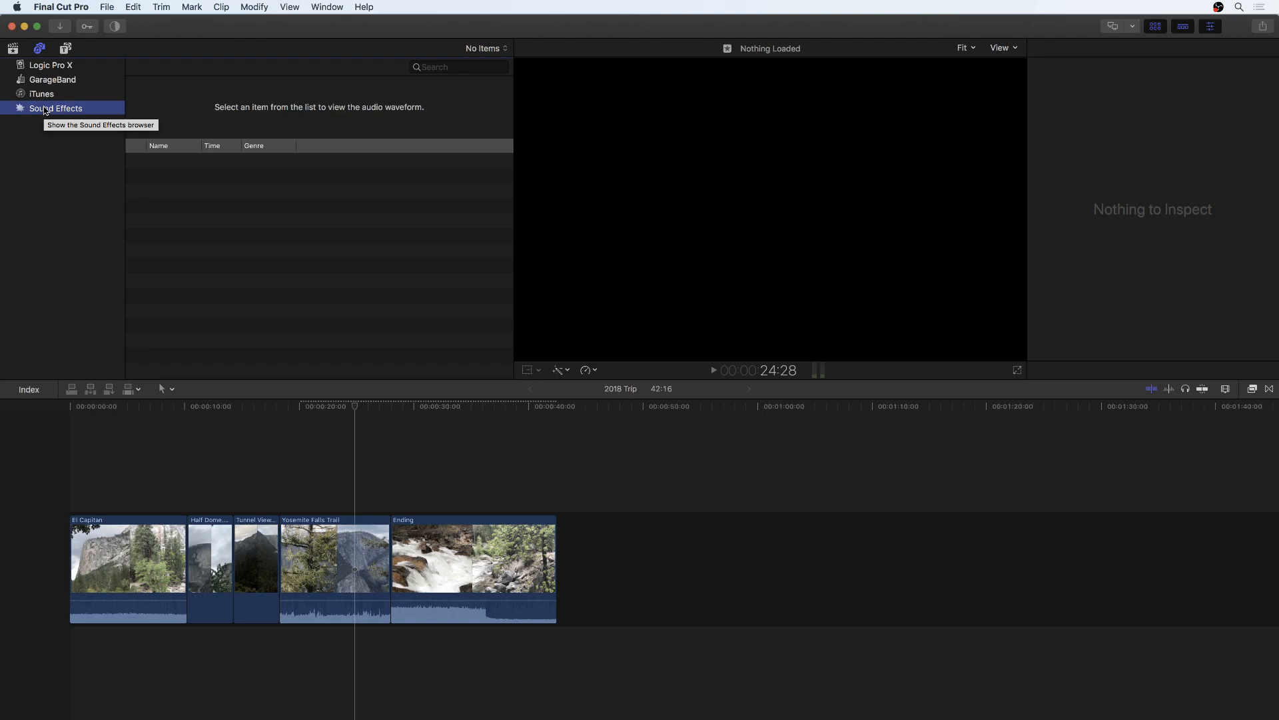
click(44, 96)
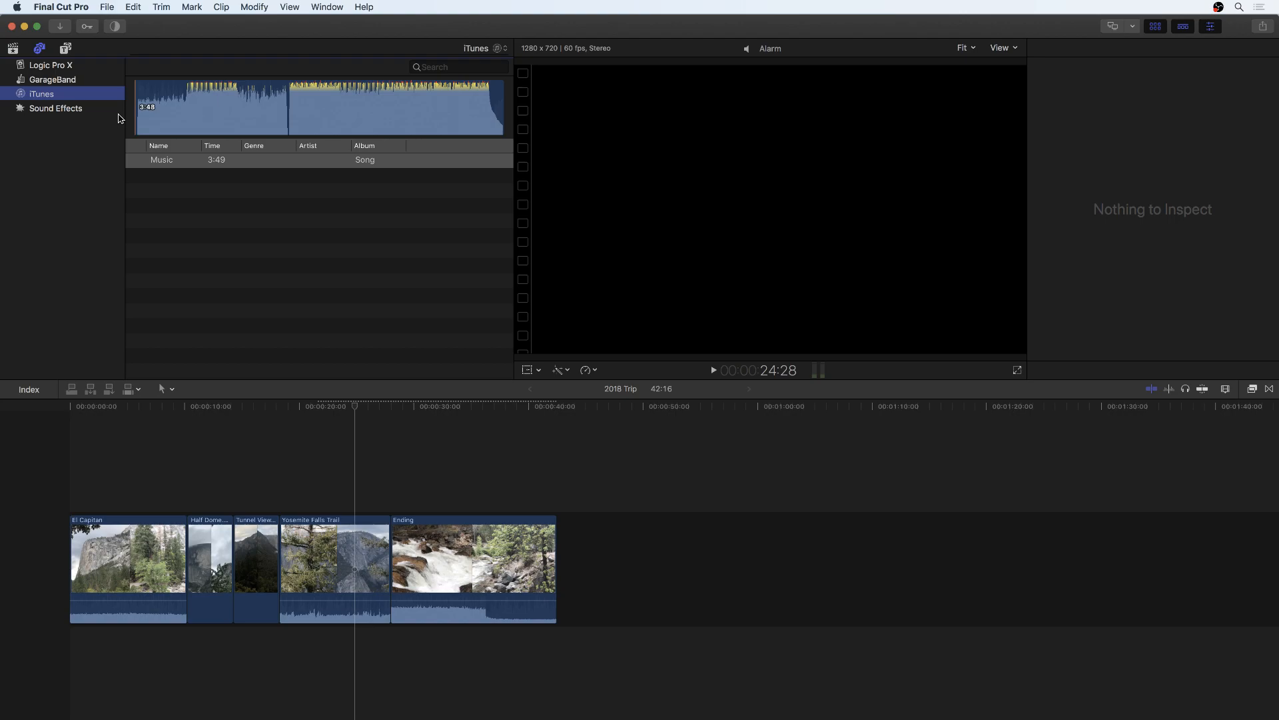
click(199, 167)
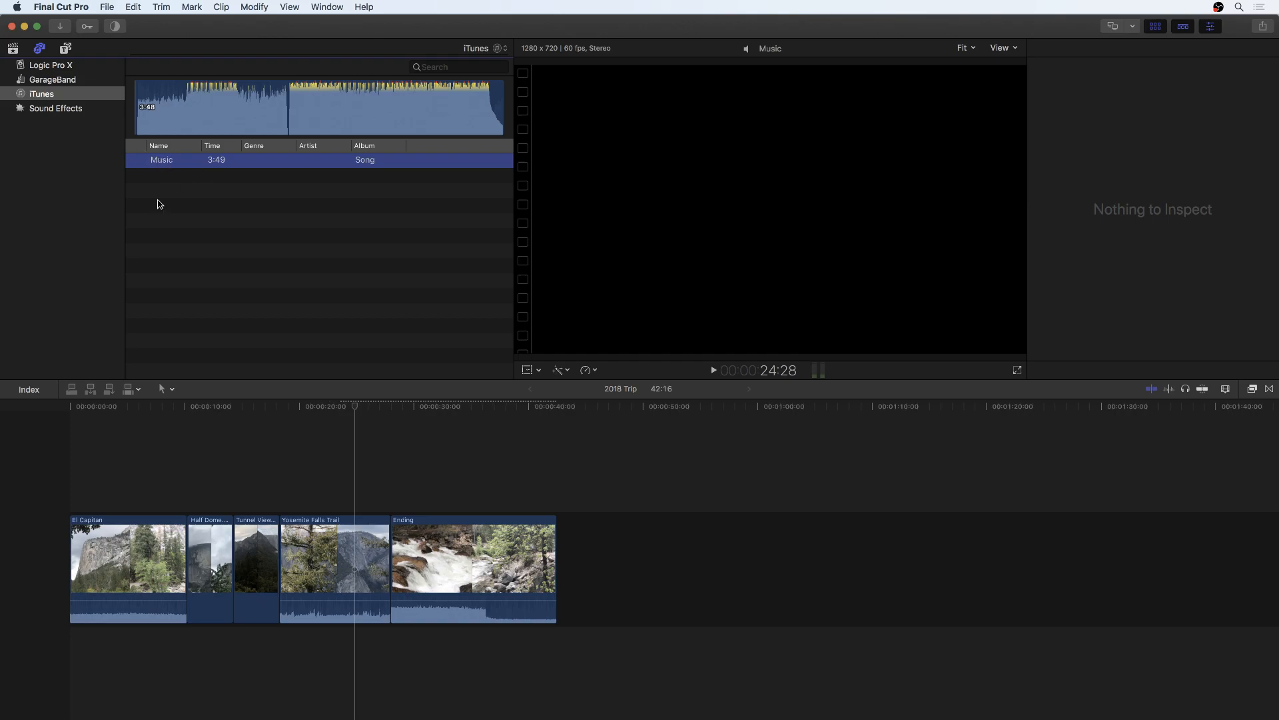
drag(160, 162, 67, 698)
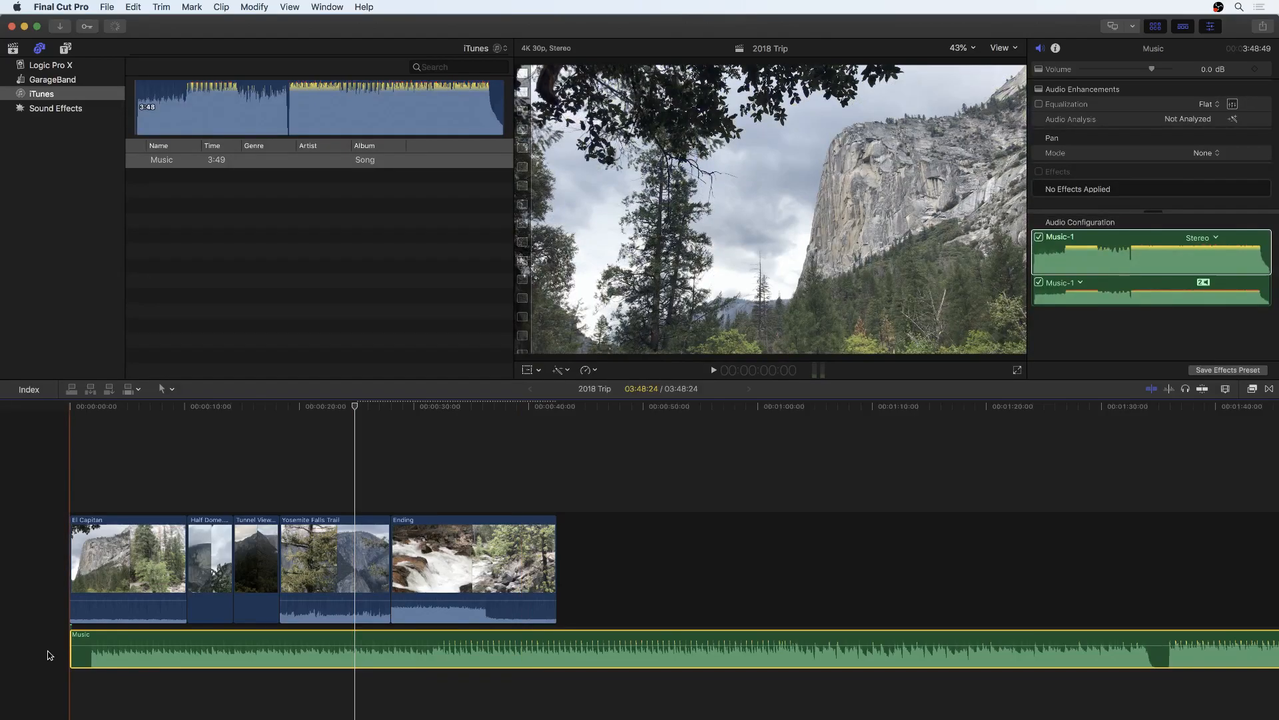
Play the opening, trim the silence off the start of the music clip, and realign it with the timeline's beginning.
key(space)
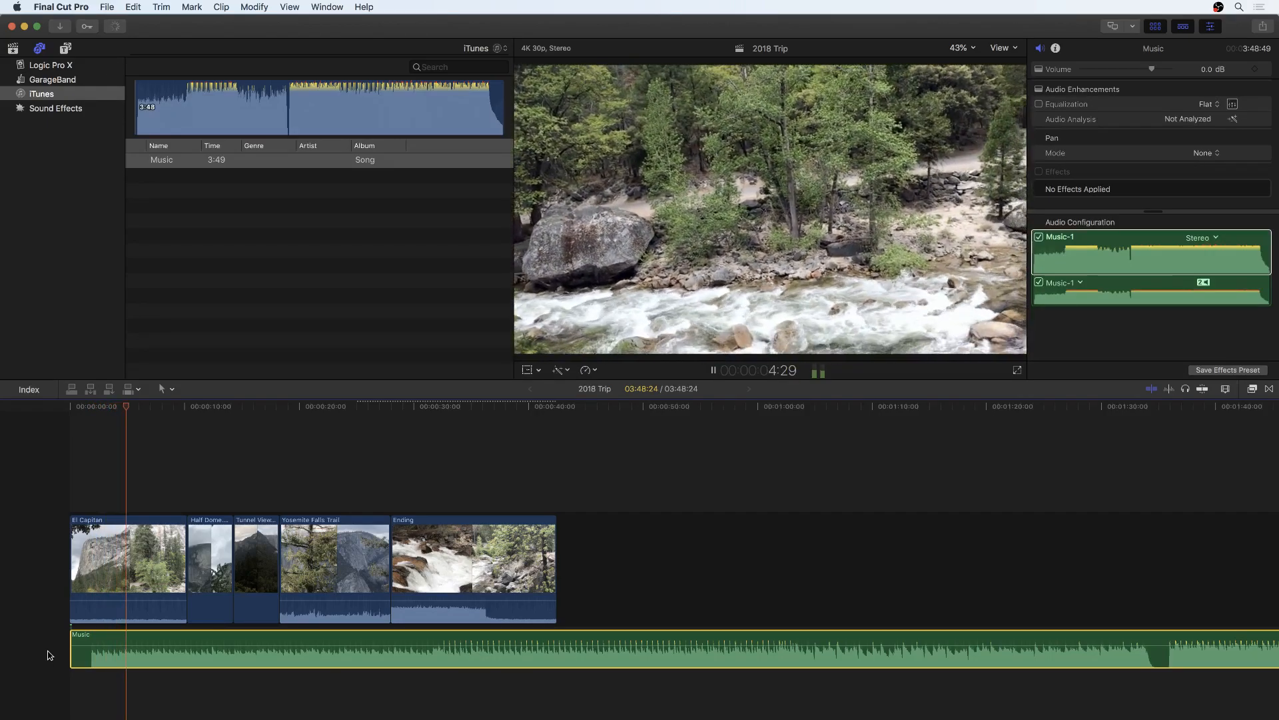
key(space)
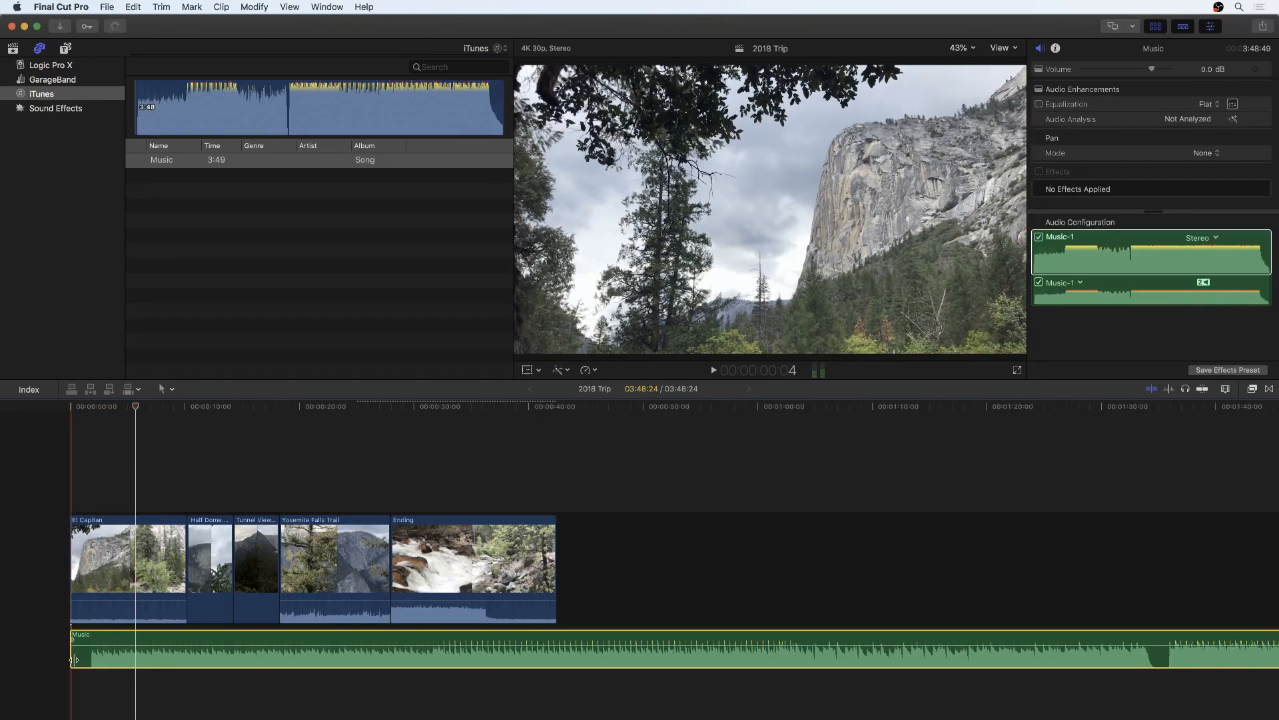
drag(72, 658, 92, 664)
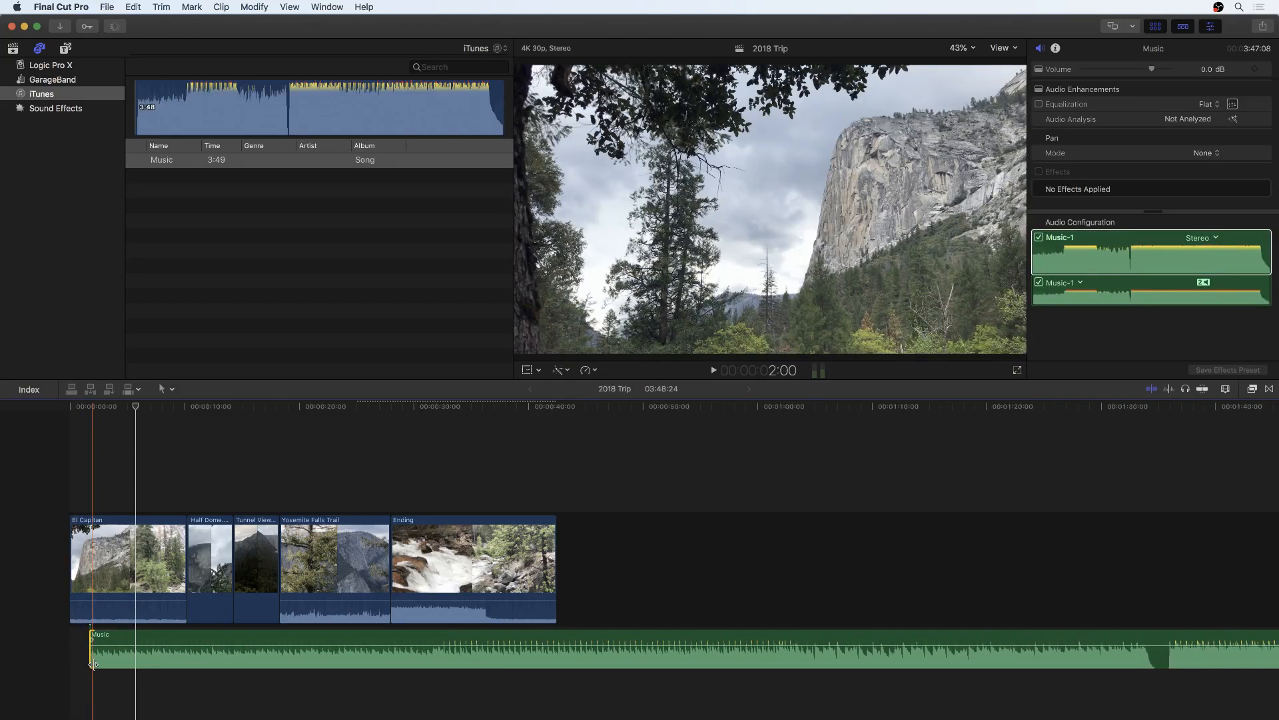
drag(281, 661, 231, 665)
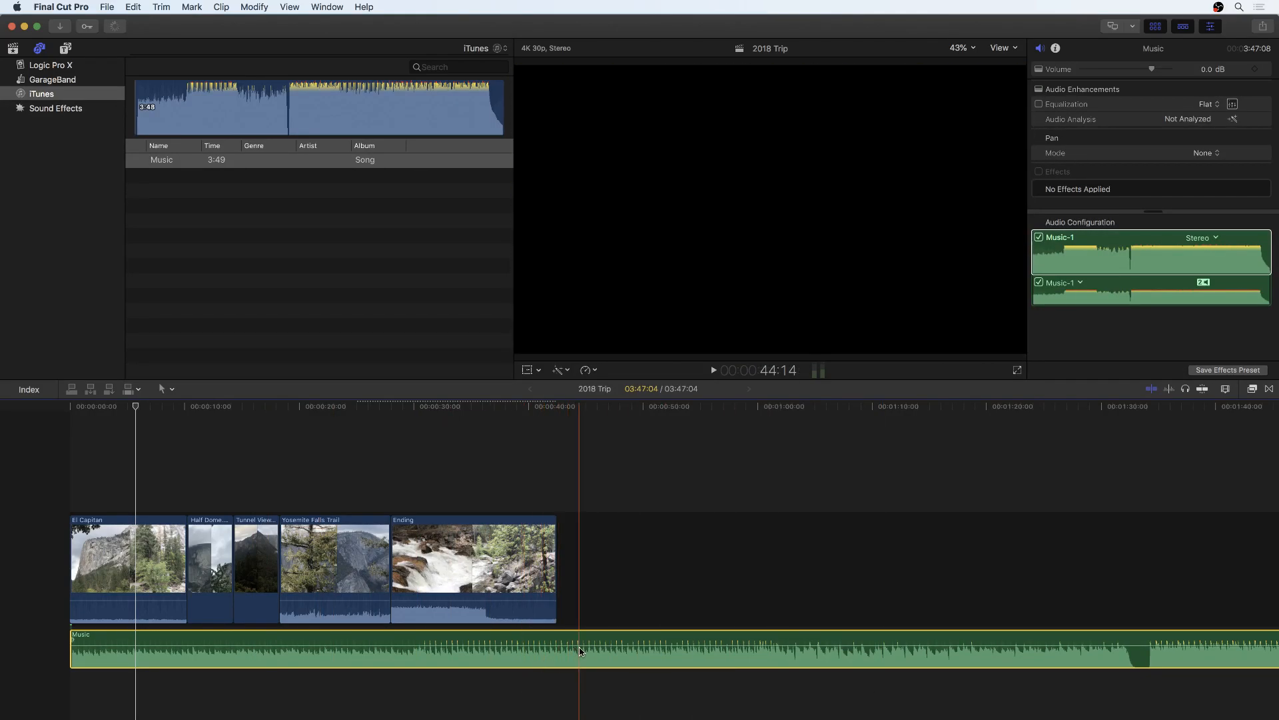
Cut the music at about 51:18, and delete its remainder and the empty gap after the Ending clip.
key(b)
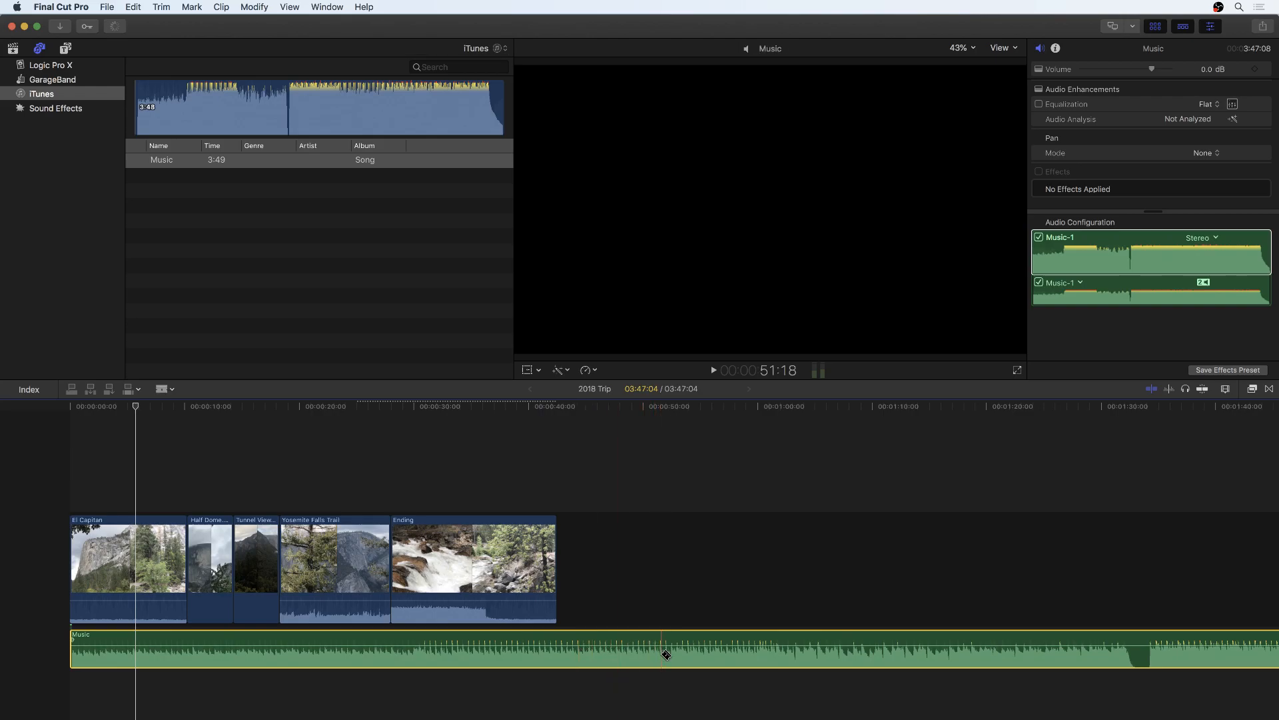
click(667, 654)
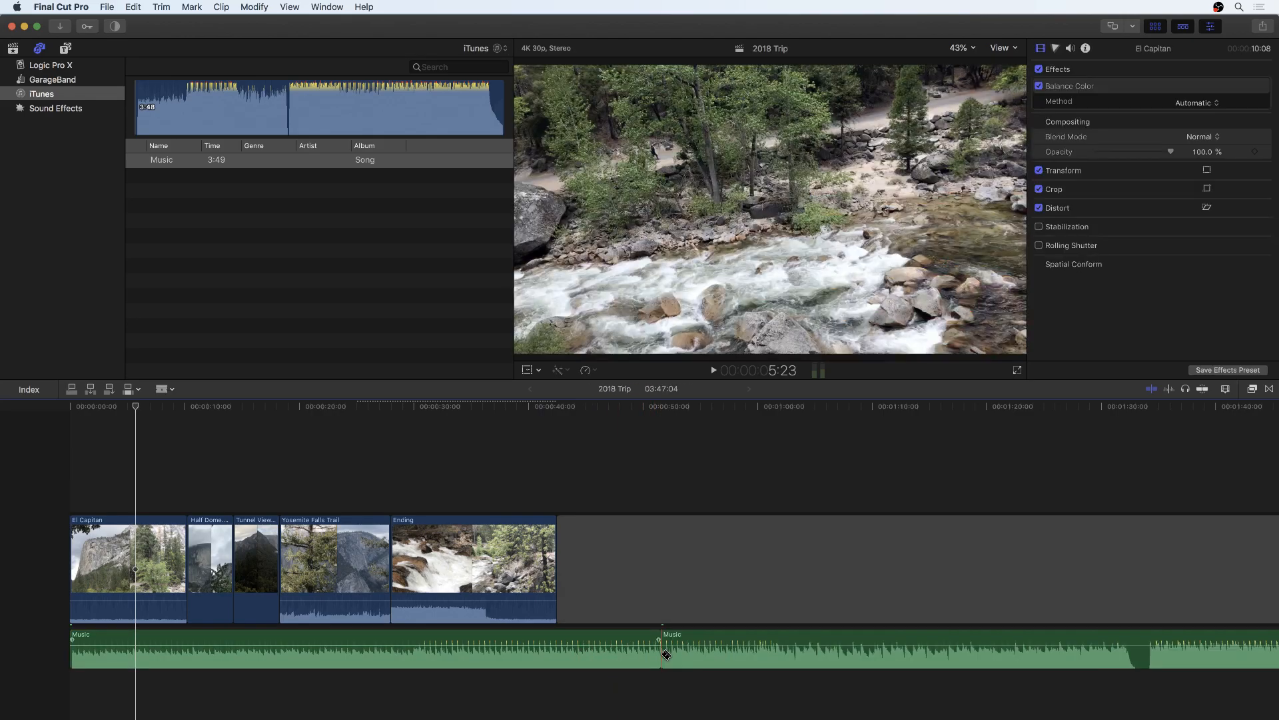
key(a)
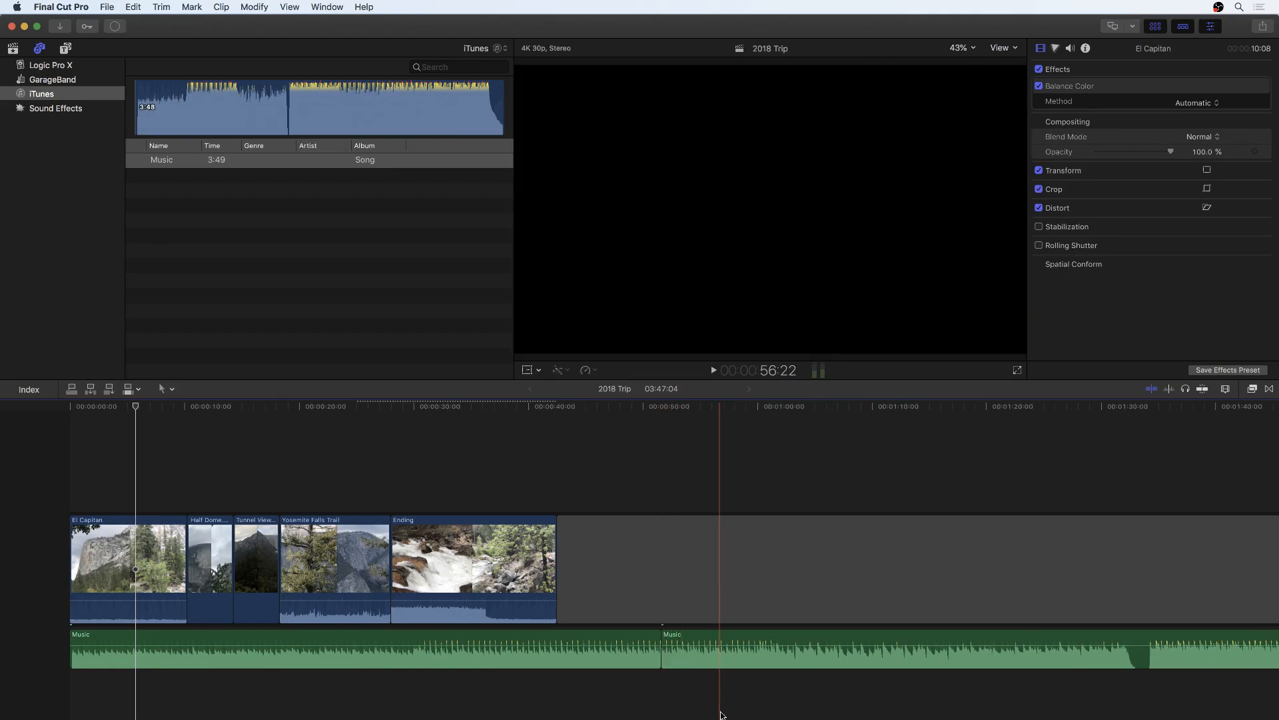
click(706, 656)
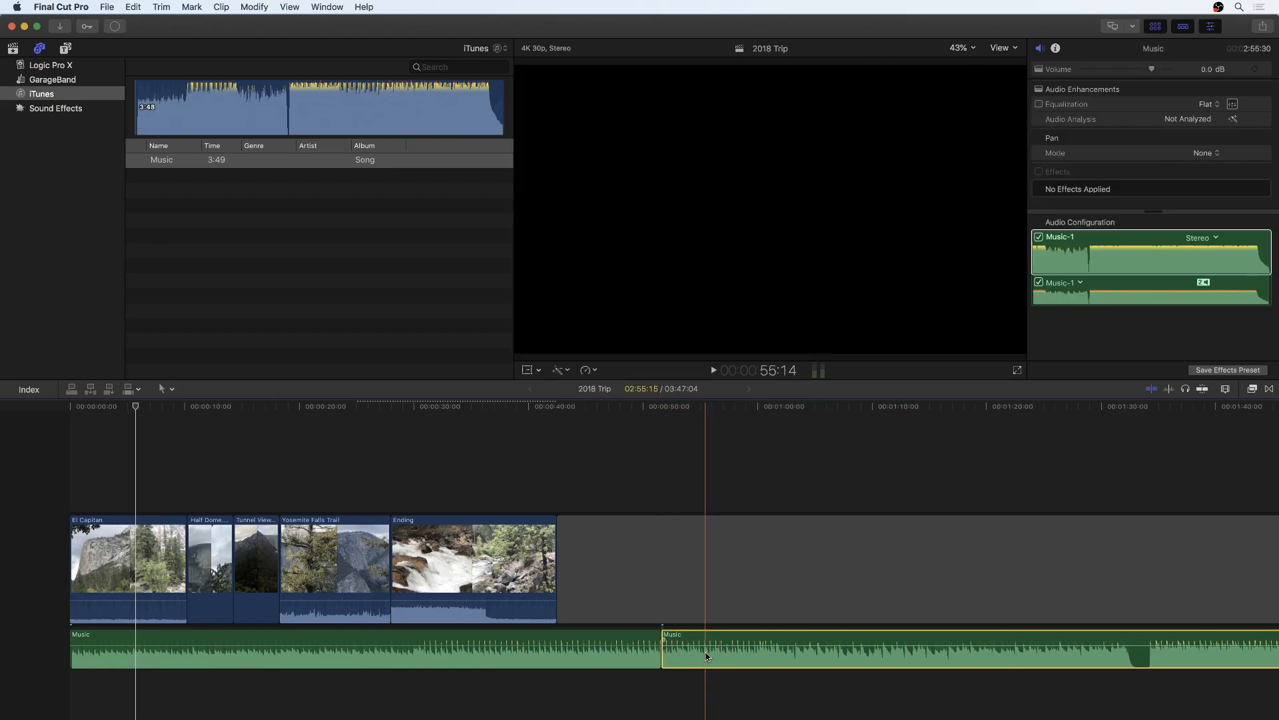
key(Delete)
click(705, 551)
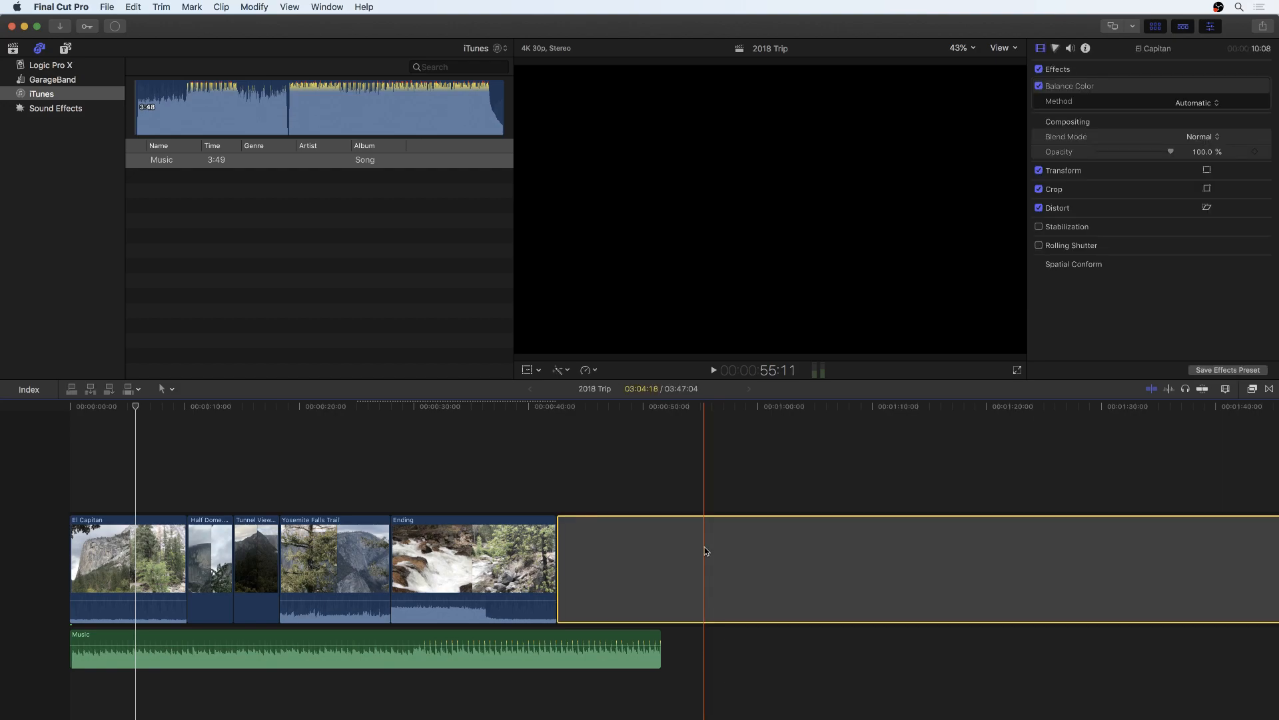
key(Delete)
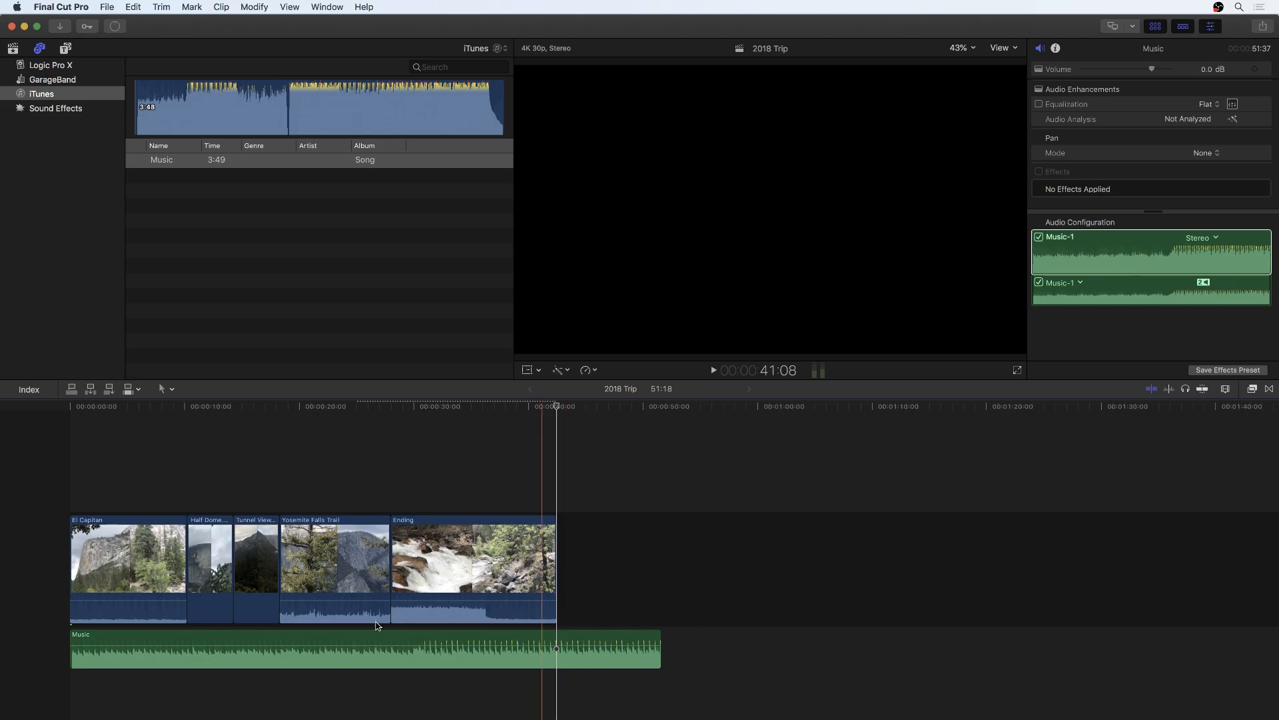
Play back the project from the start and around the end of the music to check the cut.
key(space)
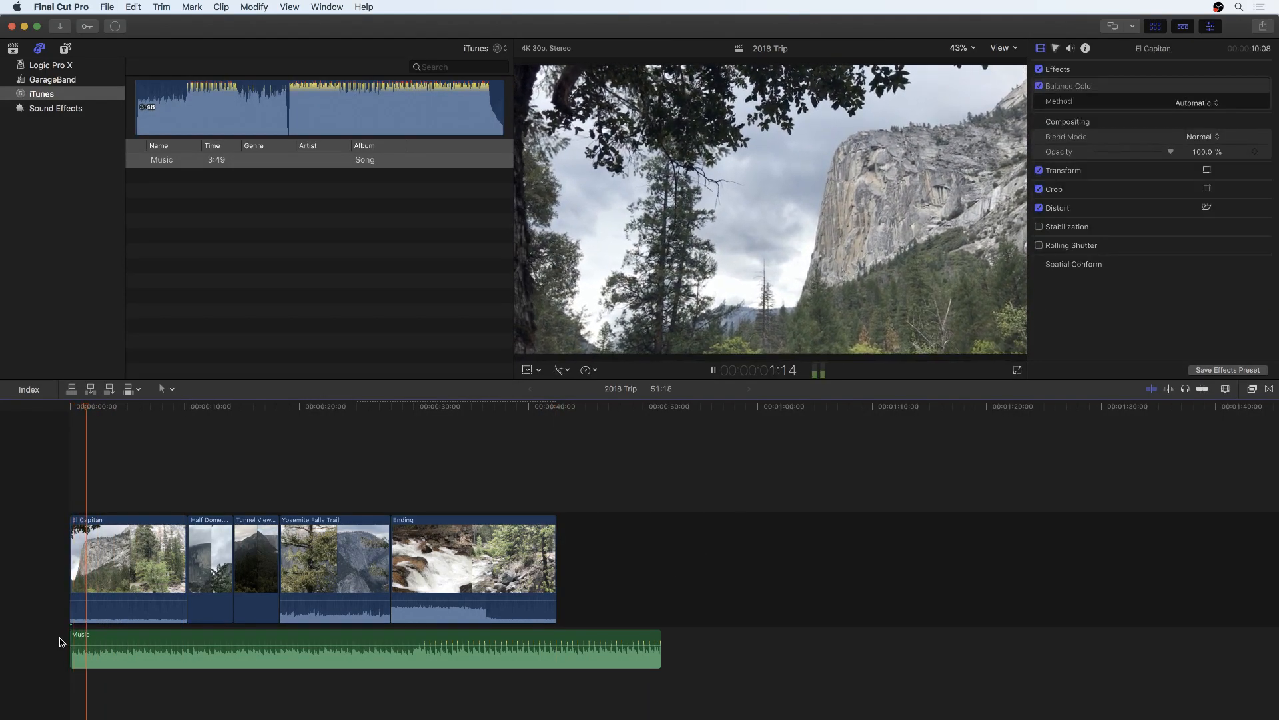
key(space)
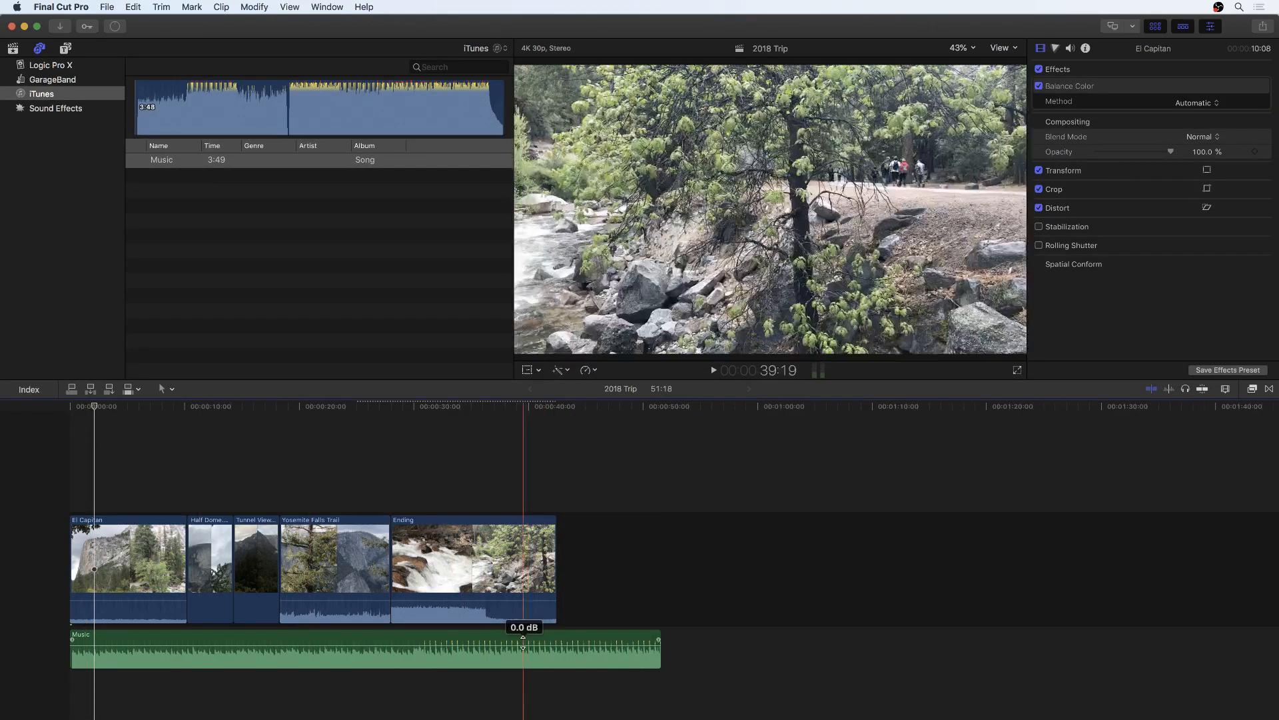
key(space)
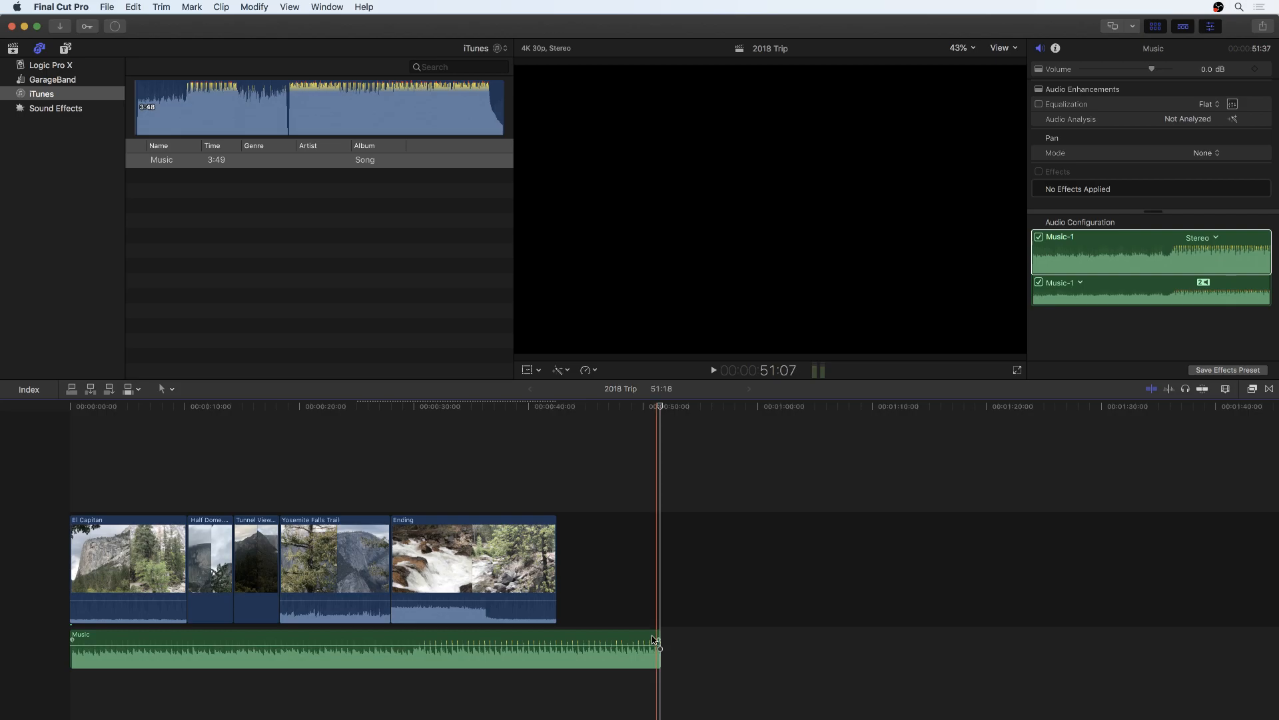
Fade out the end of the music clip, starting just past the end of the Ending clip, and play it back.
drag(659, 641, 569, 640)
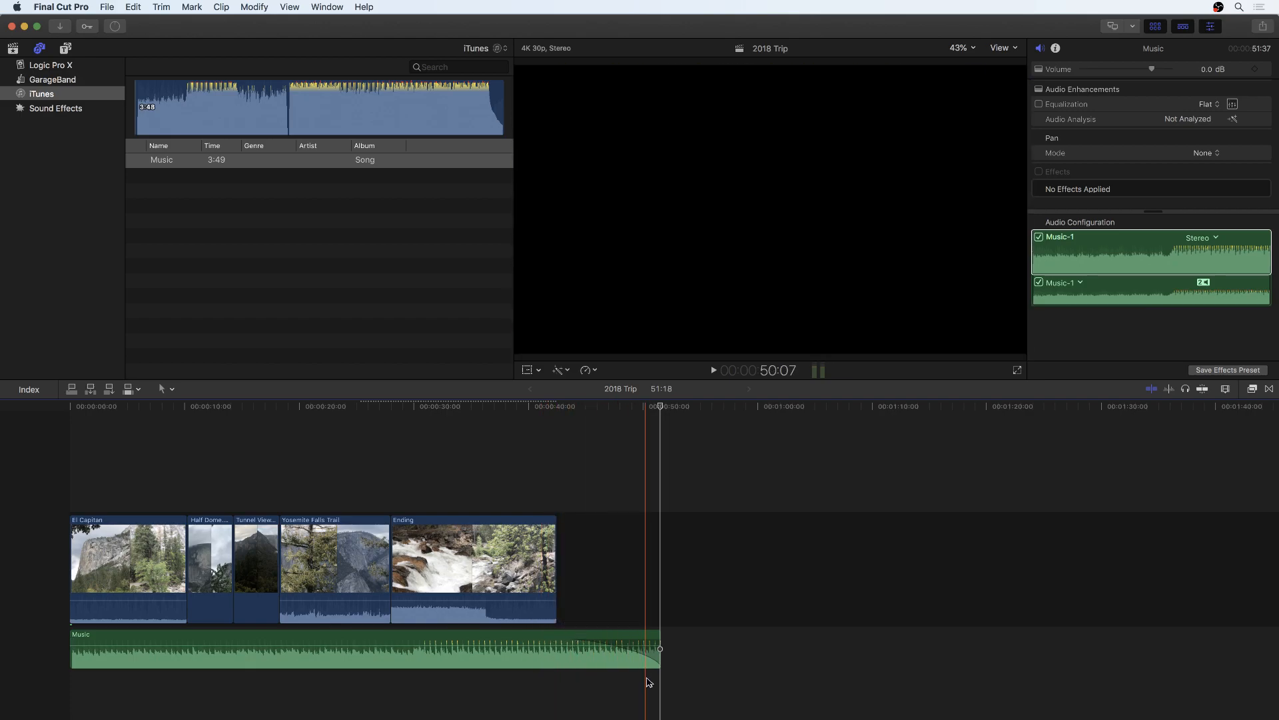
key(space)
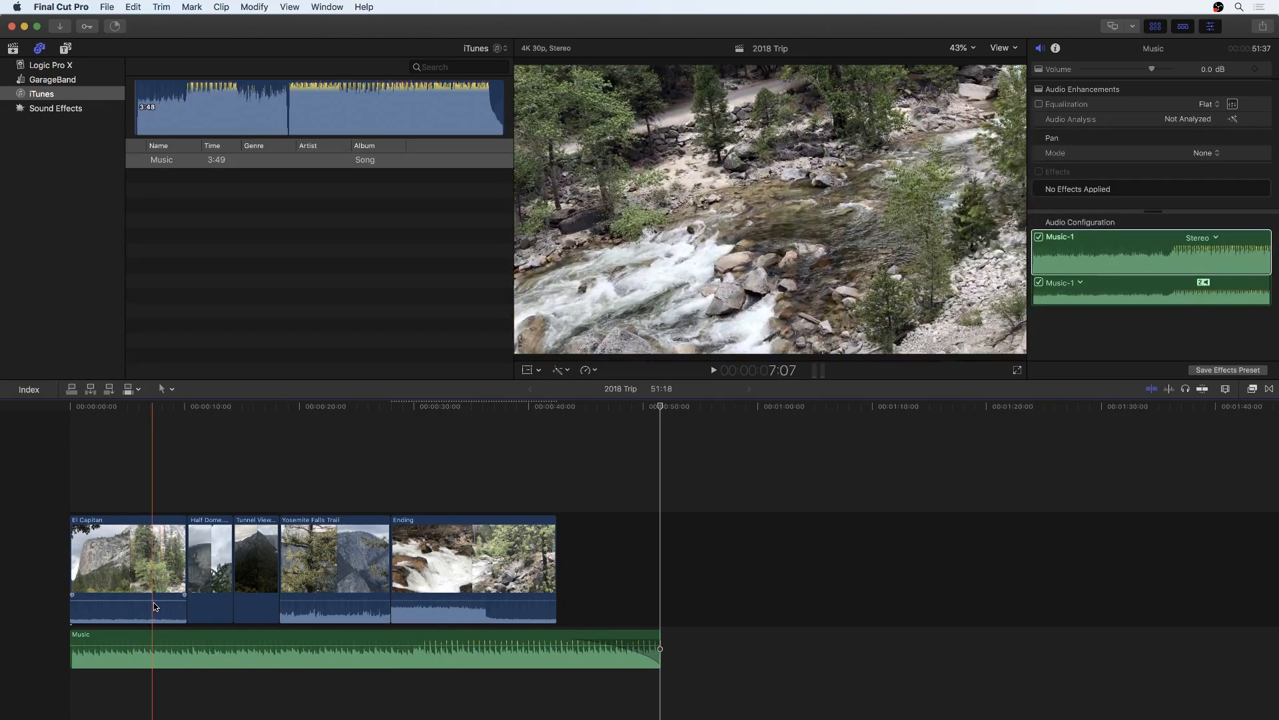
Lower the audio volume of the El Capitan, Yosemite Falls Trail and Ending clips beneath the music.
drag(158, 598, 158, 609)
drag(308, 598, 308, 613)
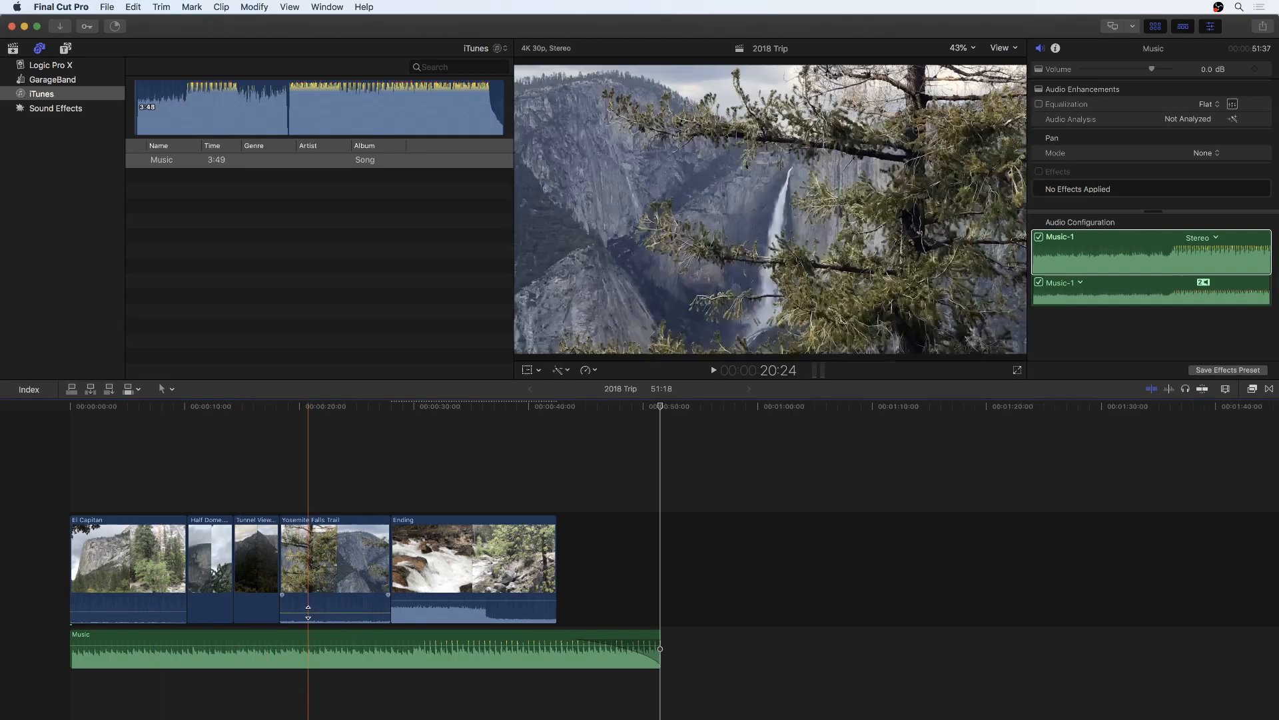
drag(448, 599, 446, 611)
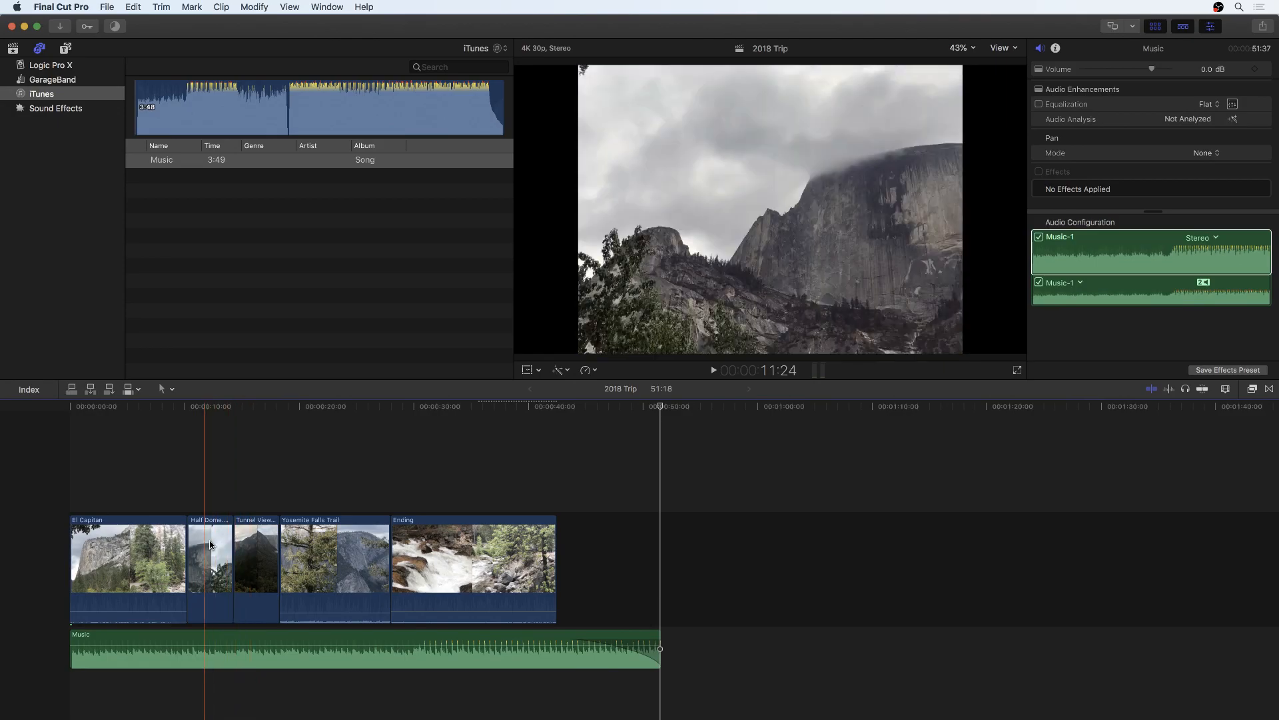
Scale the Tunnel View photo to about 146% so it fills the frame, and shift it down to show more sky.
click(258, 407)
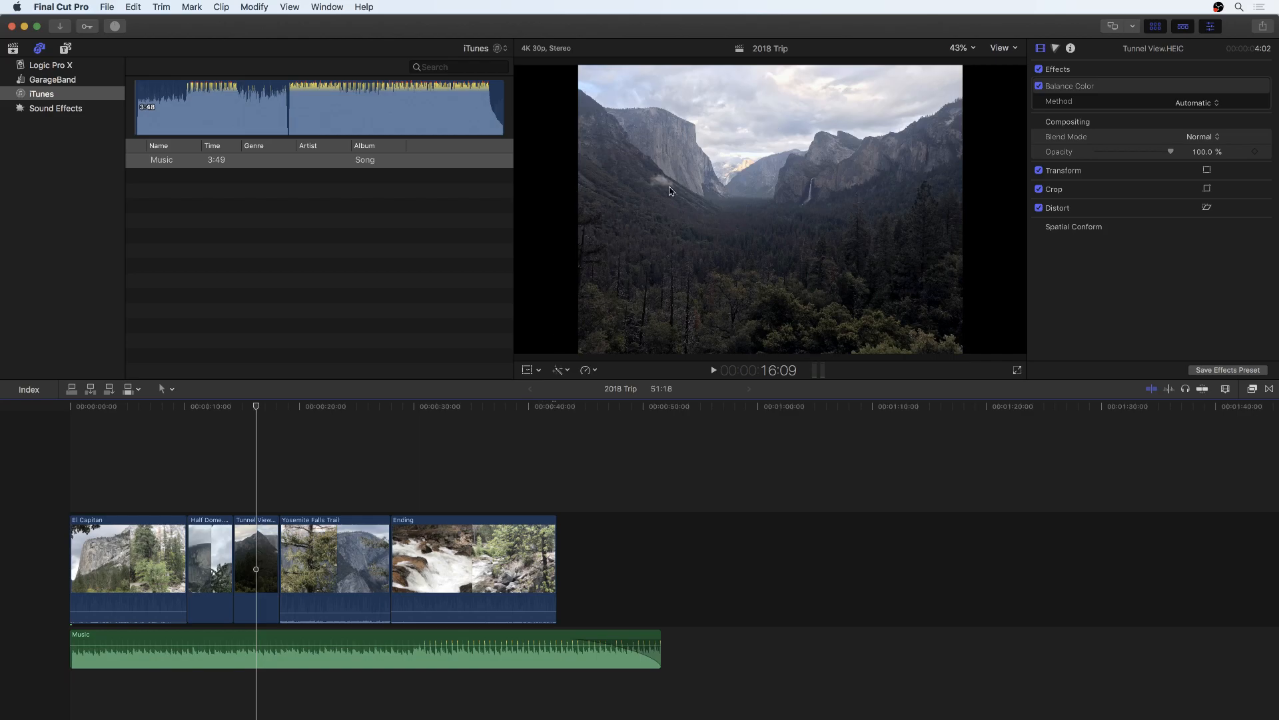
click(528, 370)
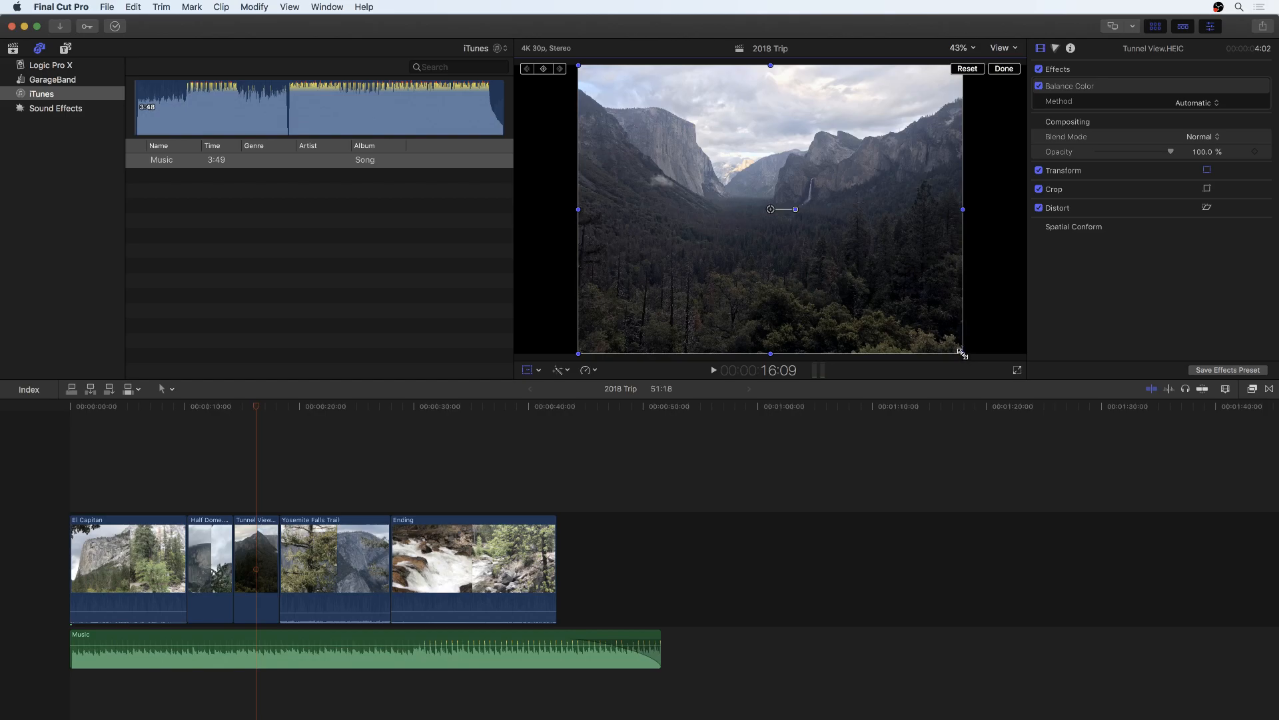
drag(962, 354, 1045, 417)
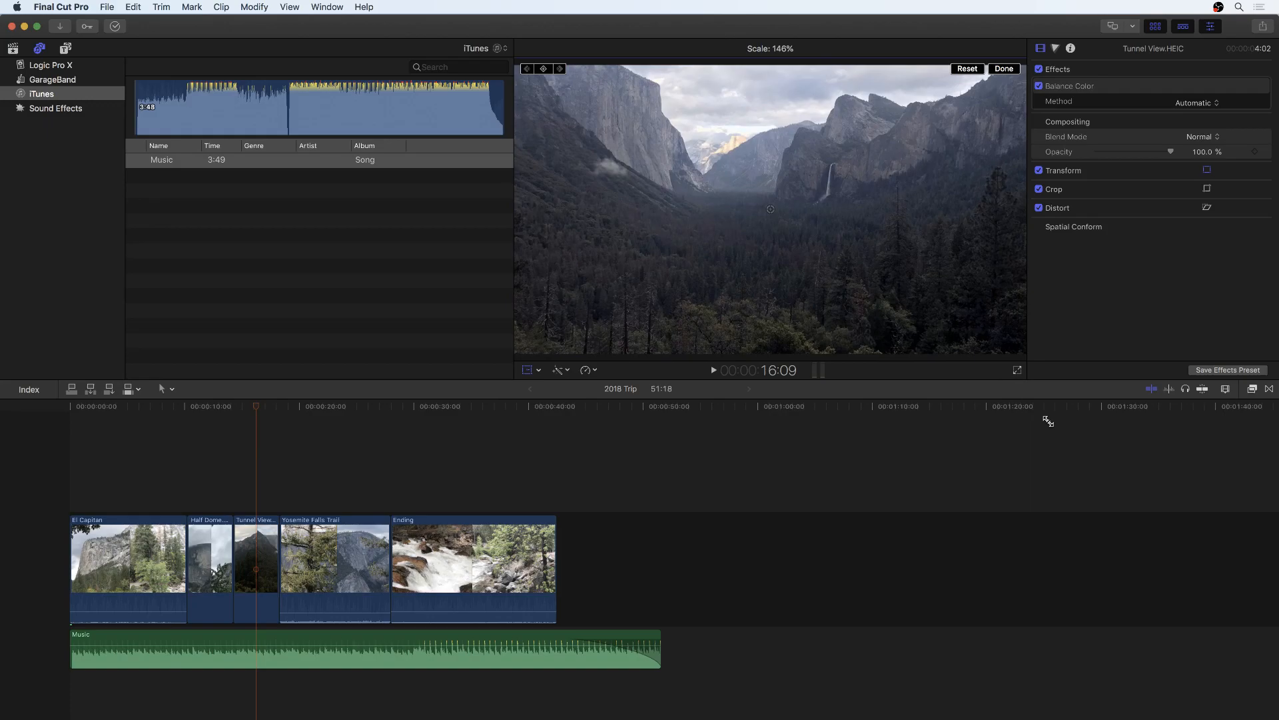
drag(814, 225, 831, 275)
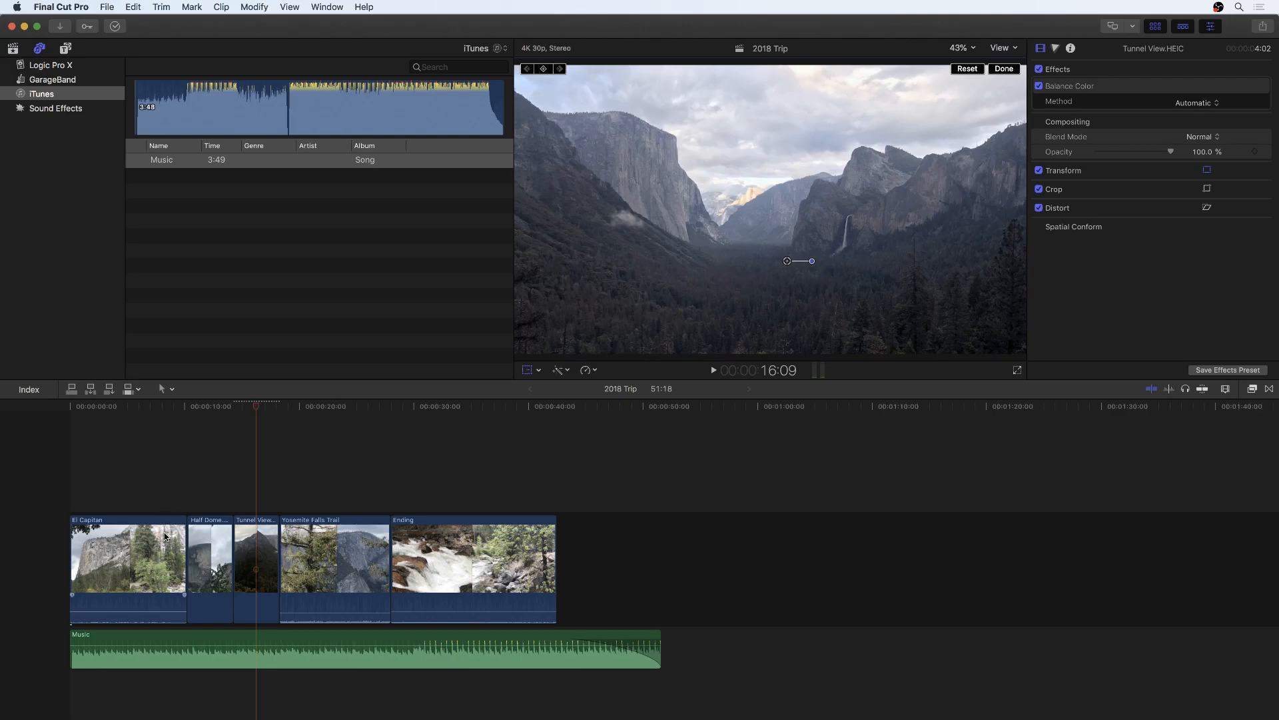
Try distorting the Half Dome photo by pulling its lower-right corner inward, undo the distortion and close the on-screen controls.
click(215, 550)
click(196, 408)
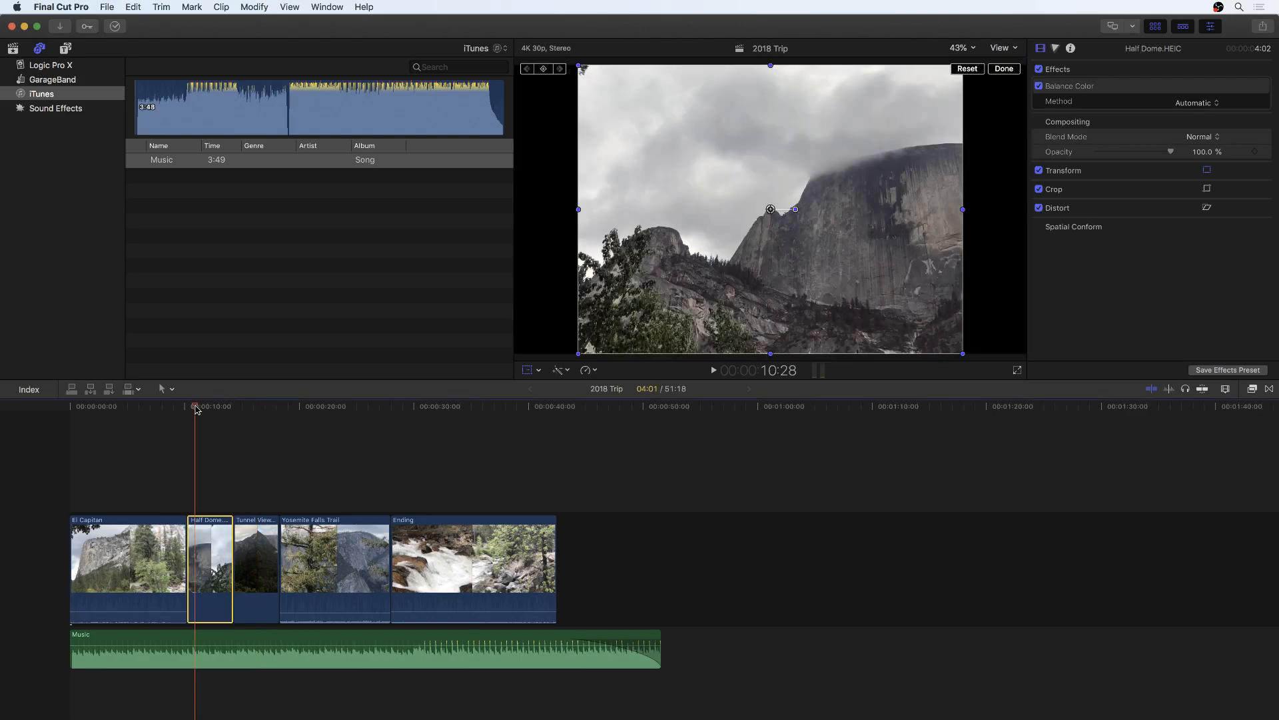
click(539, 371)
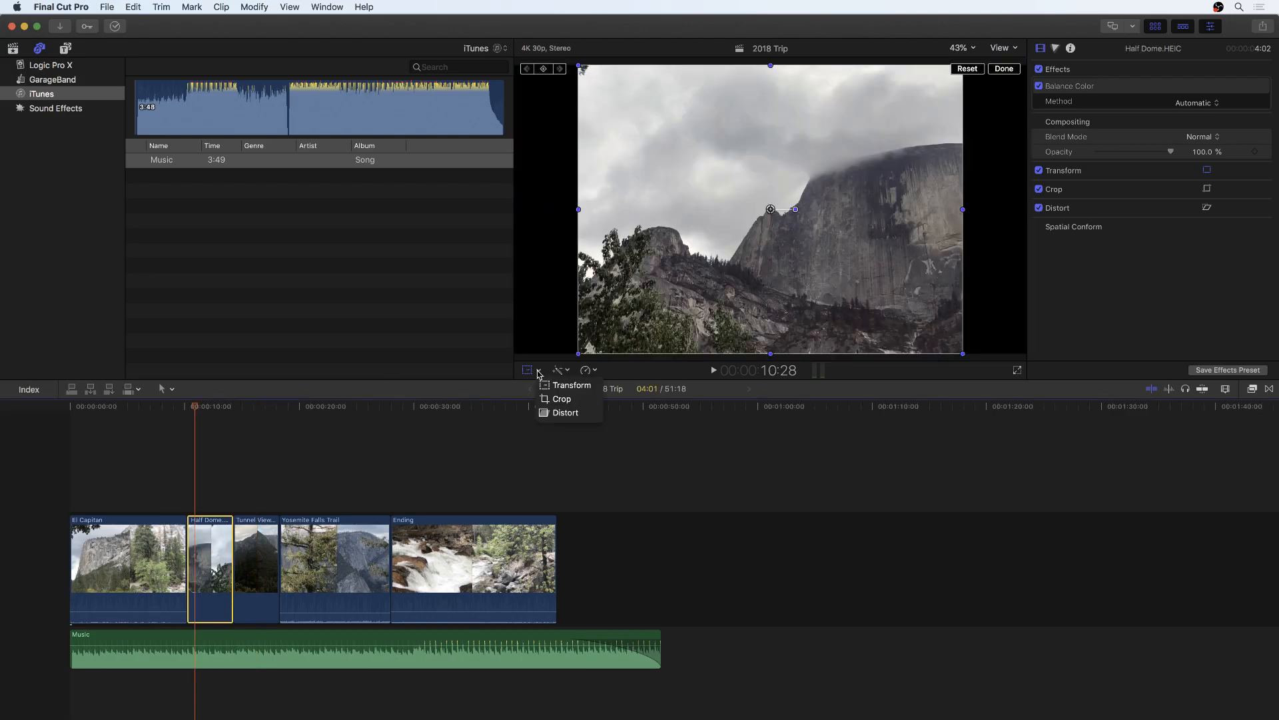
click(538, 371)
click(539, 371)
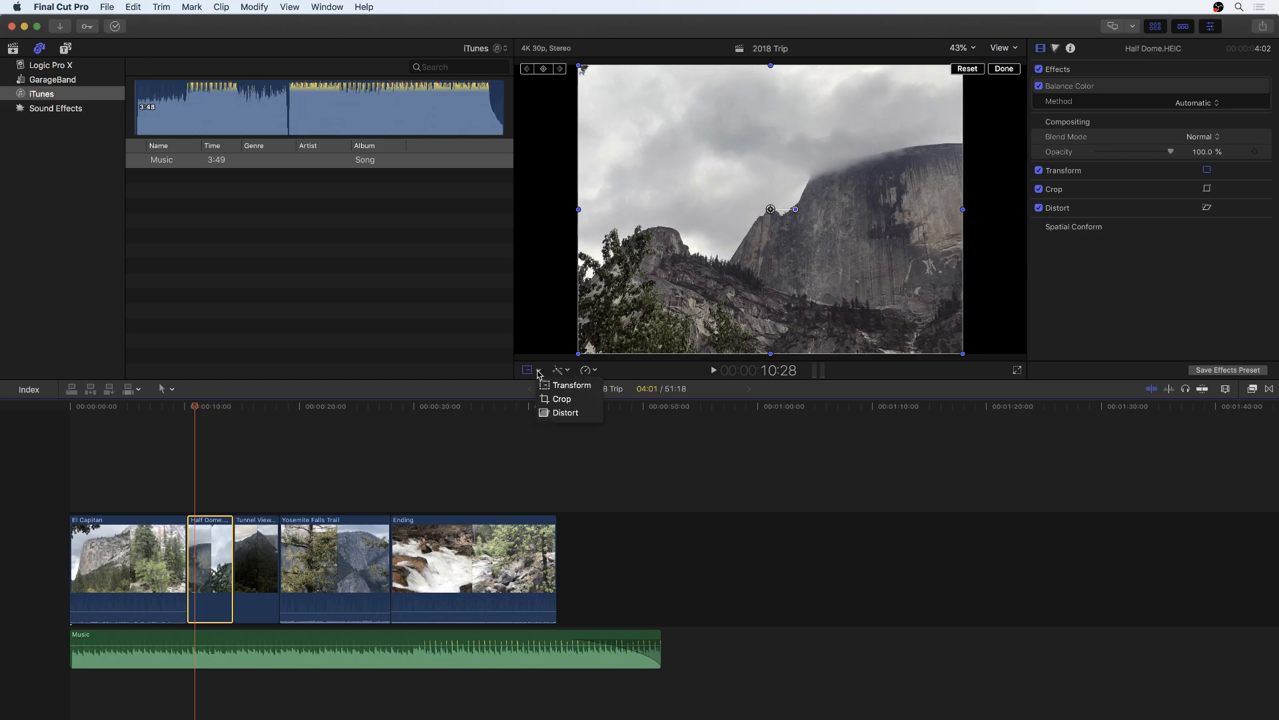
click(553, 414)
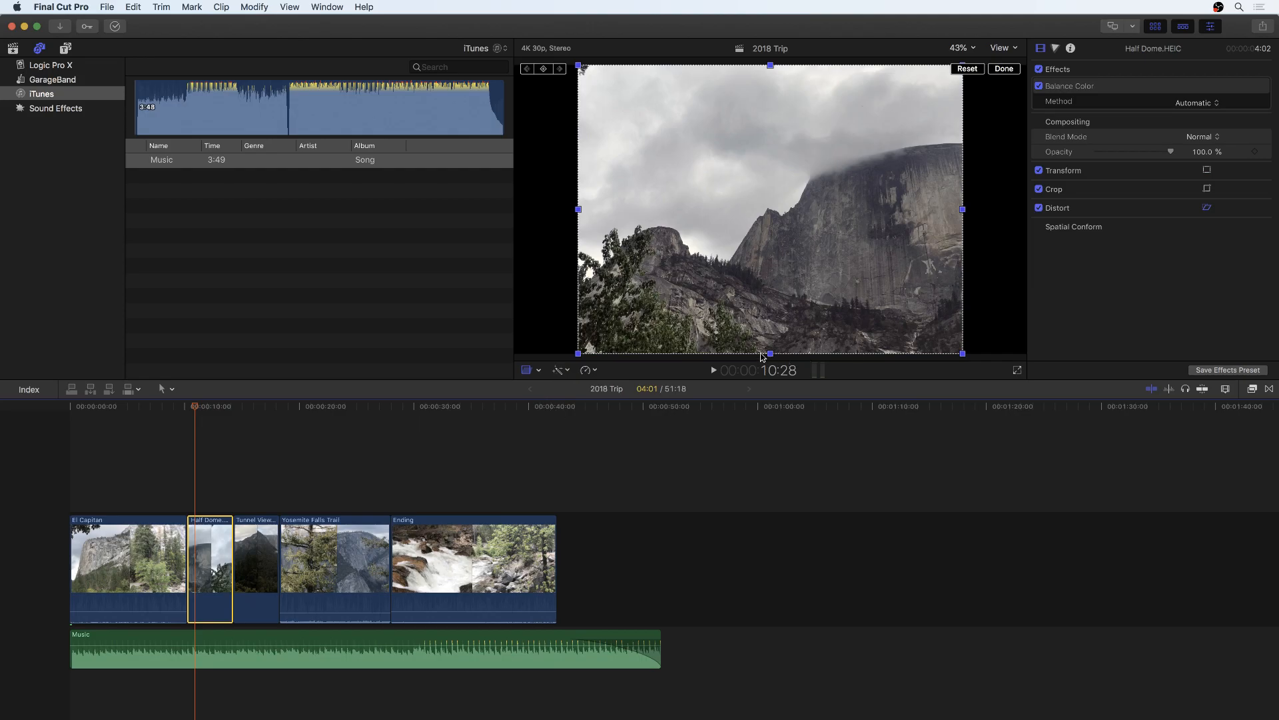
drag(962, 354, 890, 281)
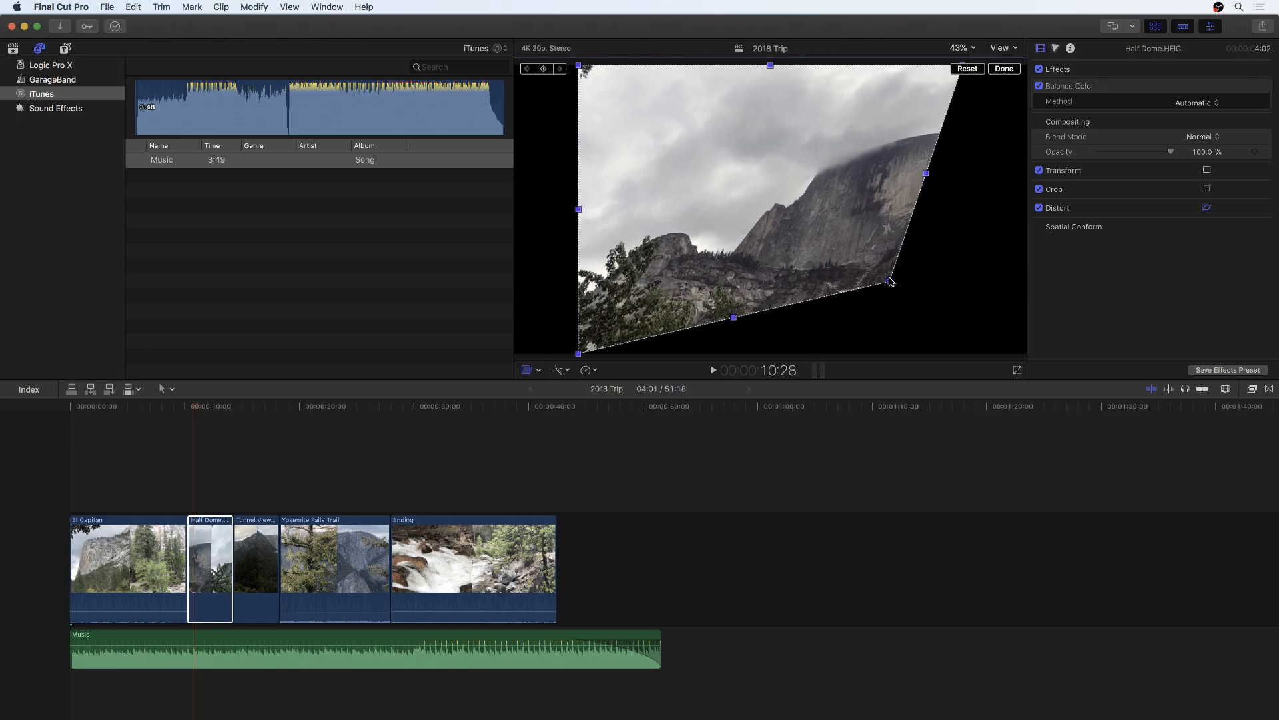
key(super+z)
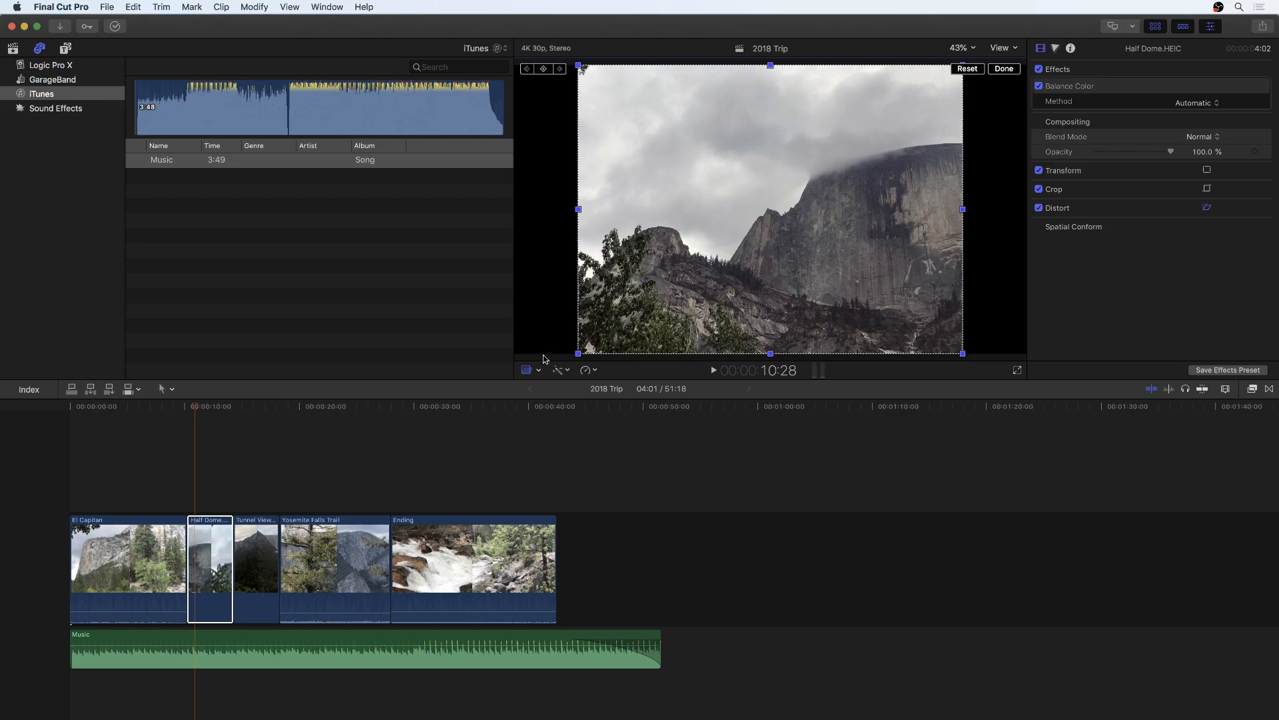
click(533, 375)
click(552, 384)
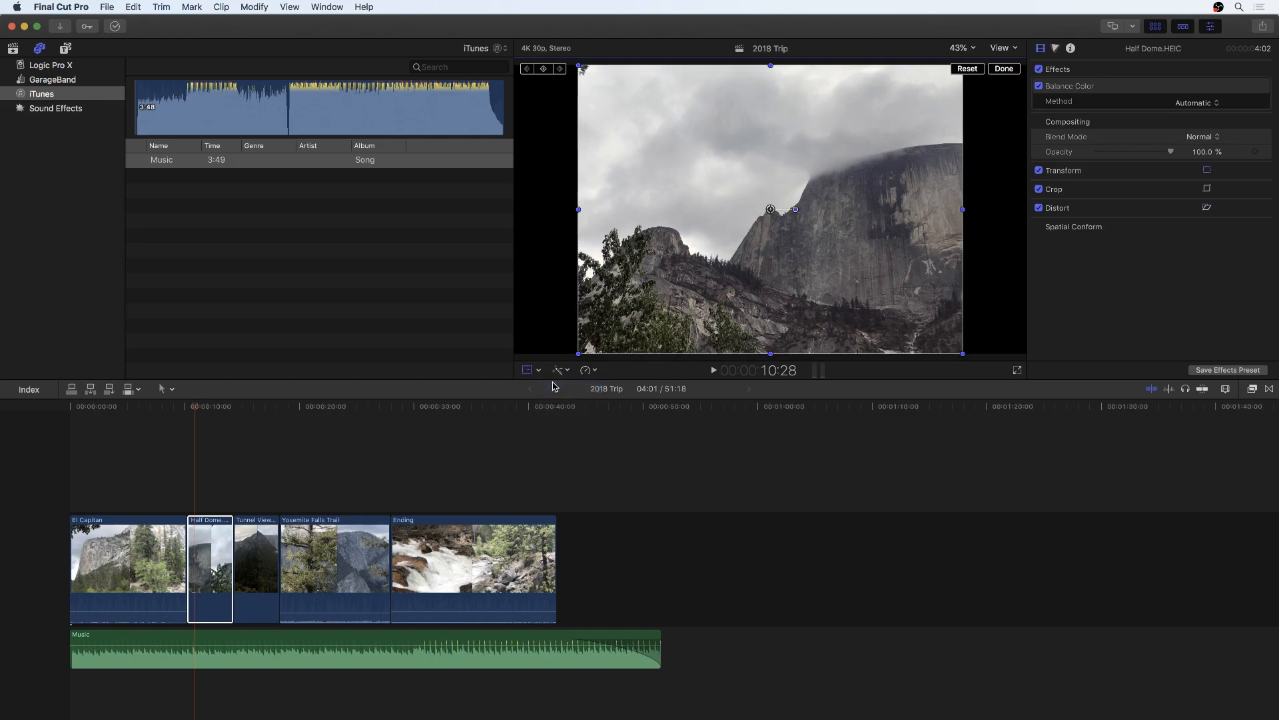
click(1008, 69)
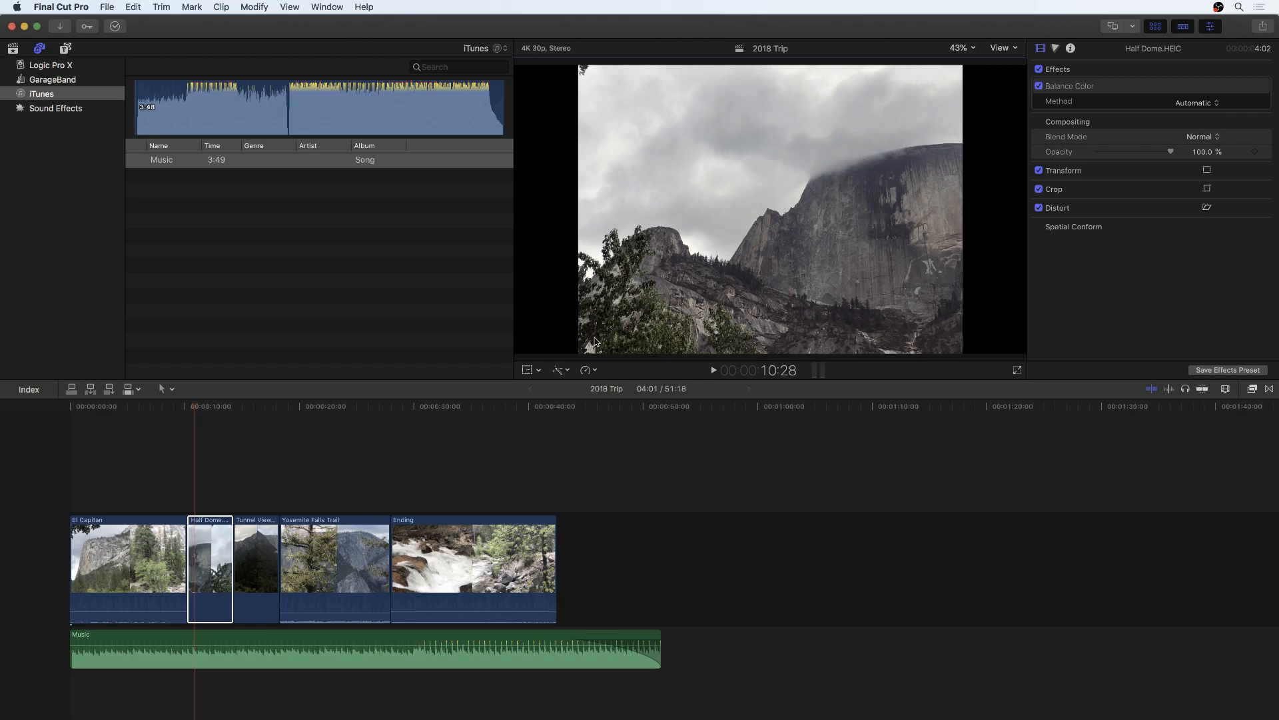
At Half Dome's first frame, enlarge the photo to fill the frame, shift it up and left, and add a transform keyframe.
click(531, 370)
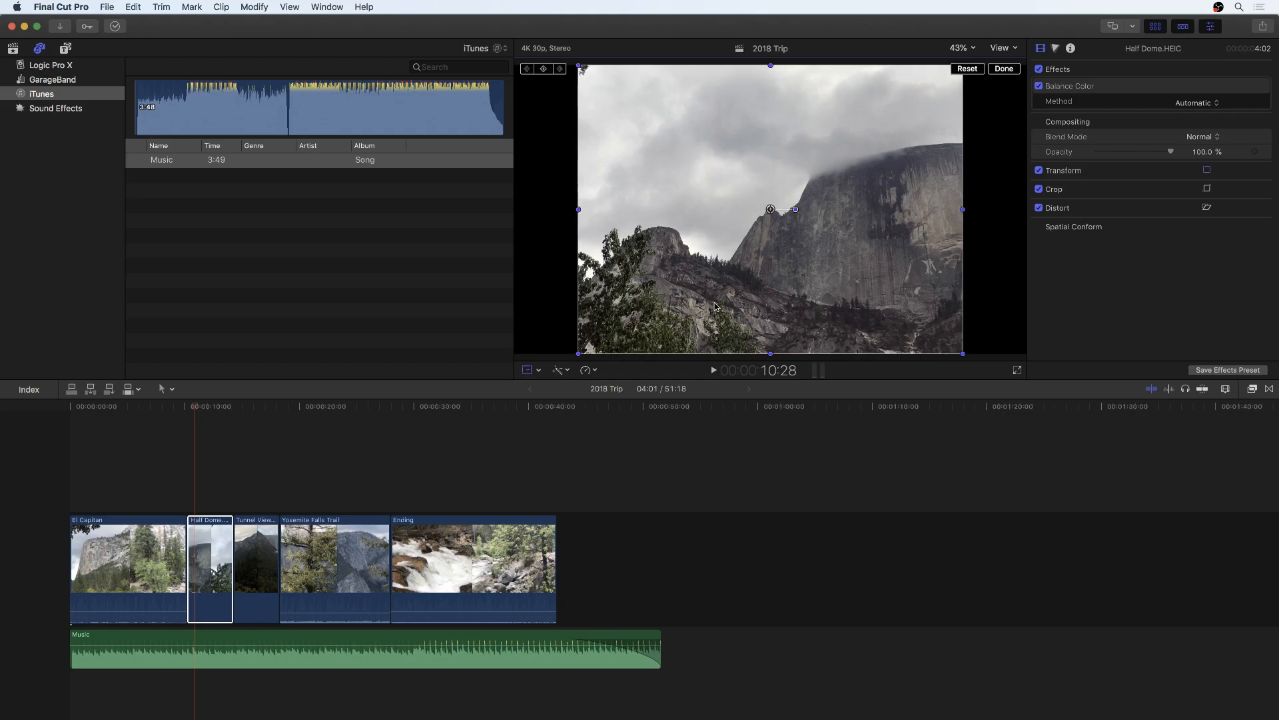
mouse_move(191, 407)
mouse_down()
mouse_move(177, 408)
mouse_move(205, 409)
mouse_up()
key(Up)
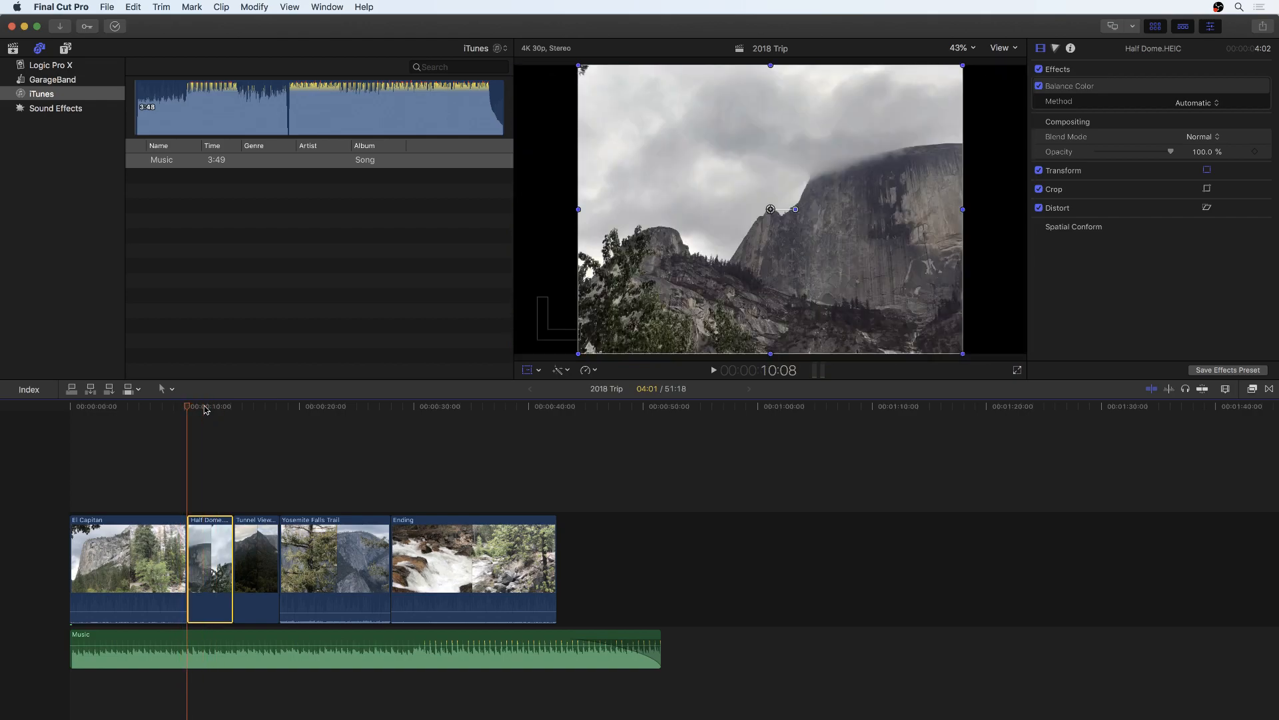
drag(577, 354, 491, 380)
drag(805, 215, 788, 154)
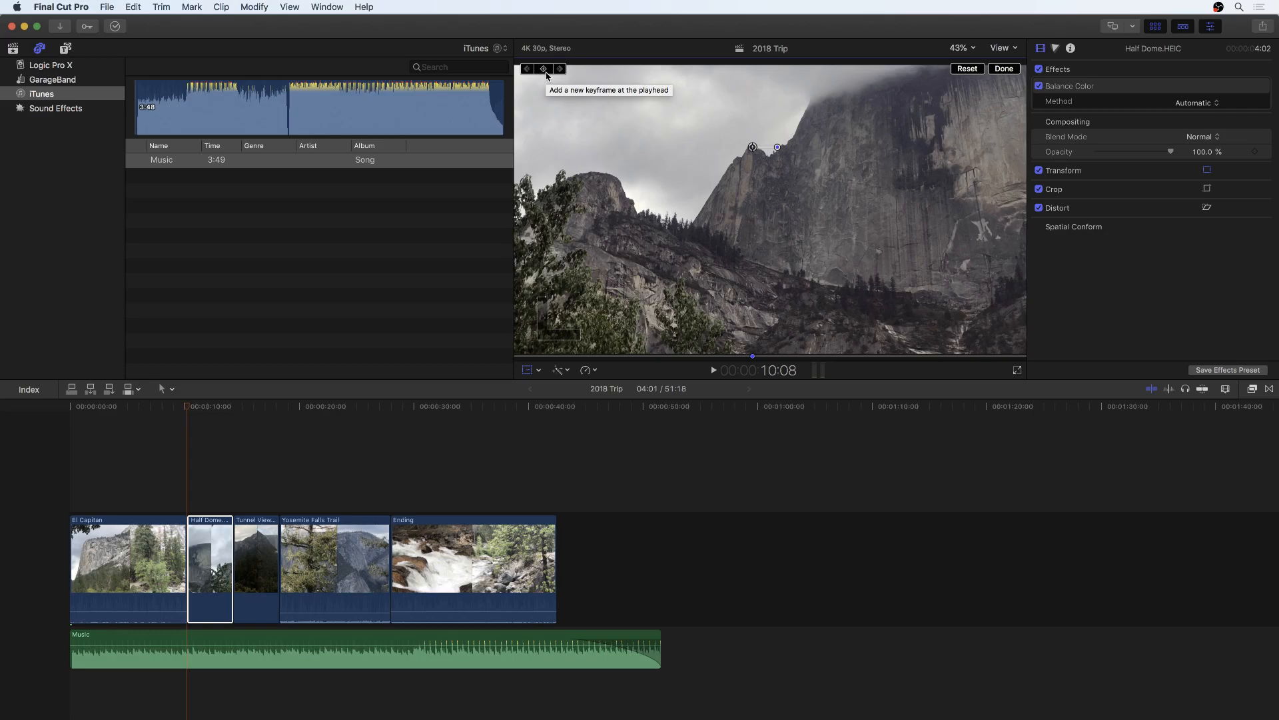
click(546, 71)
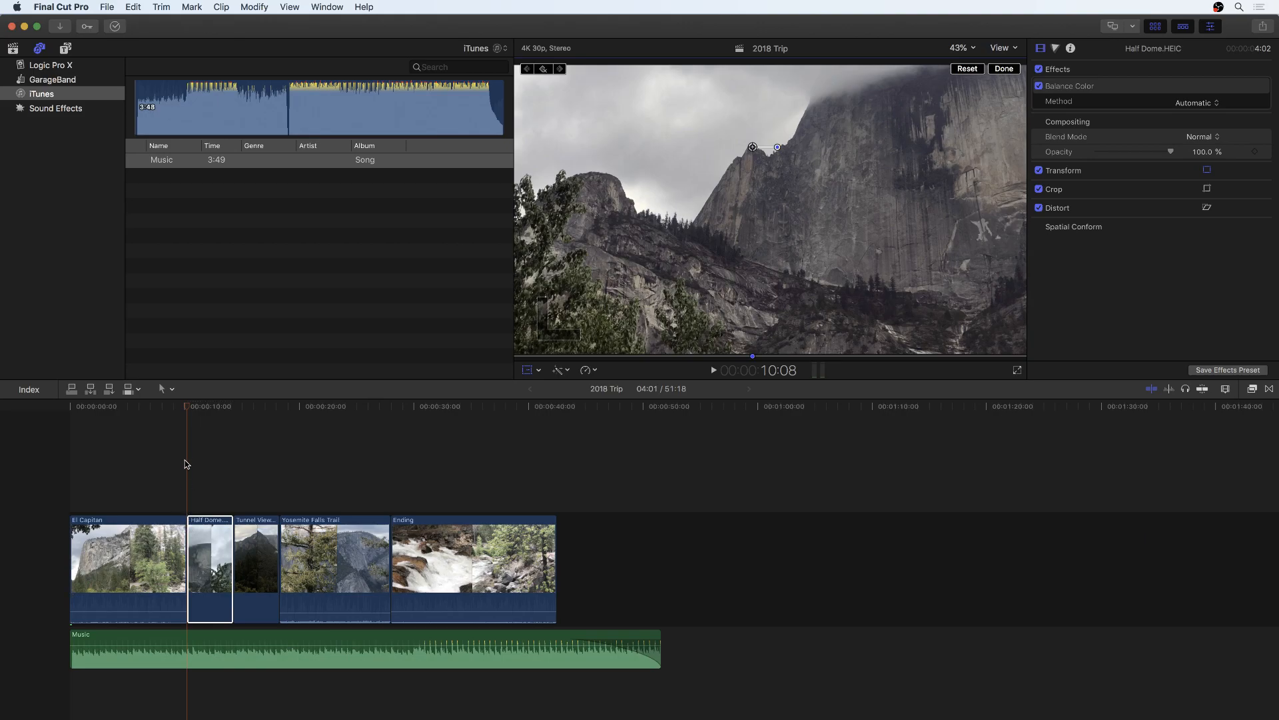
At 14:06 near the end of Half Dome, enlarge the photo further and reposition it over the clouds and cliff top for the ending keyframe.
drag(190, 409, 234, 419)
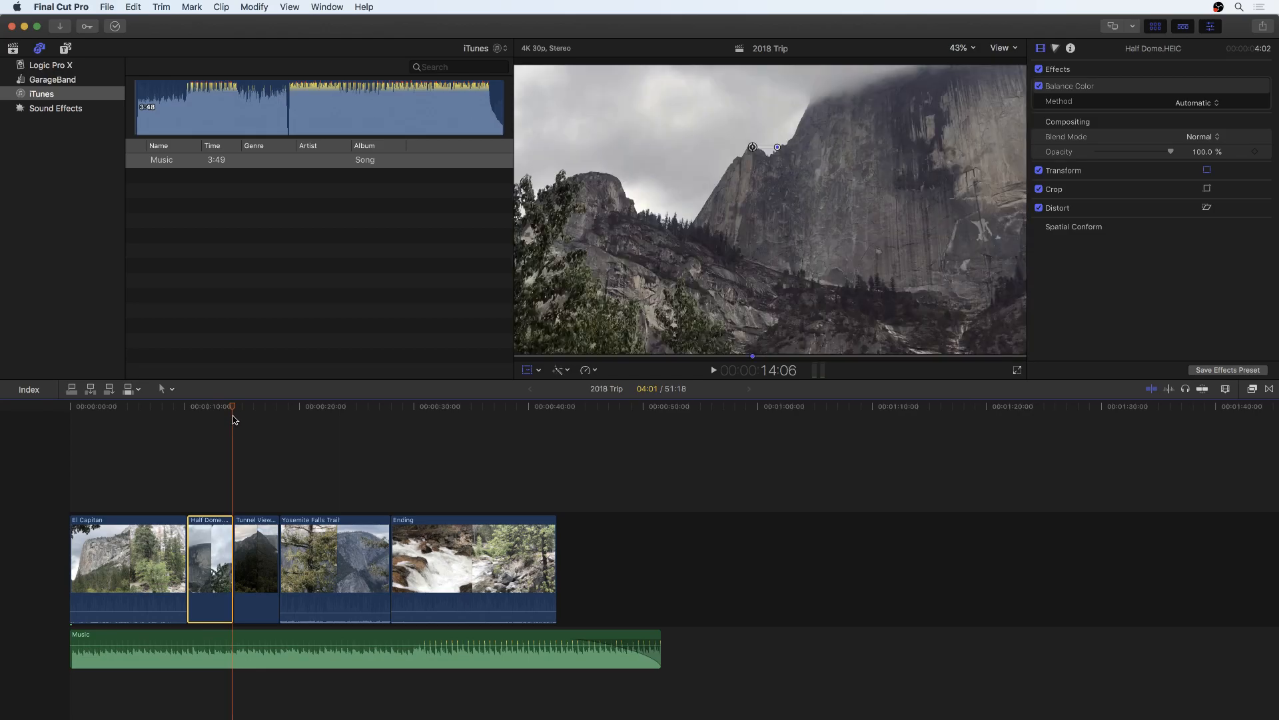
click(730, 208)
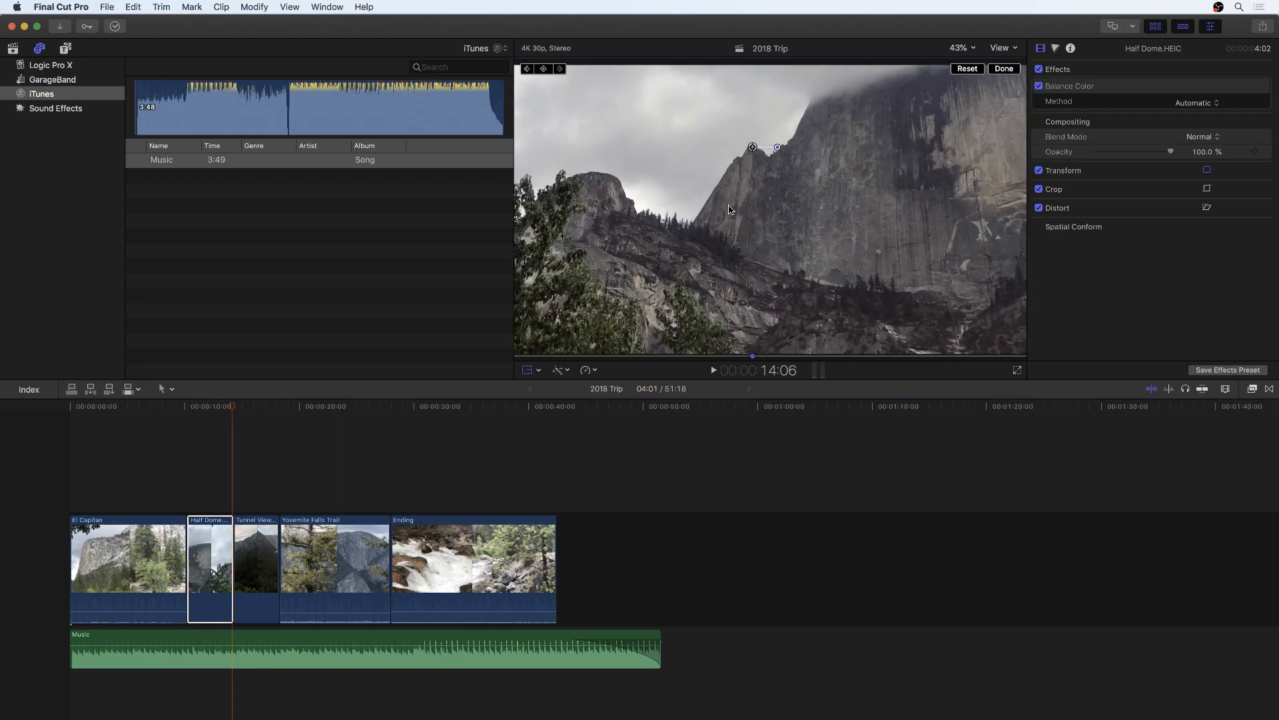
drag(695, 197, 746, 325)
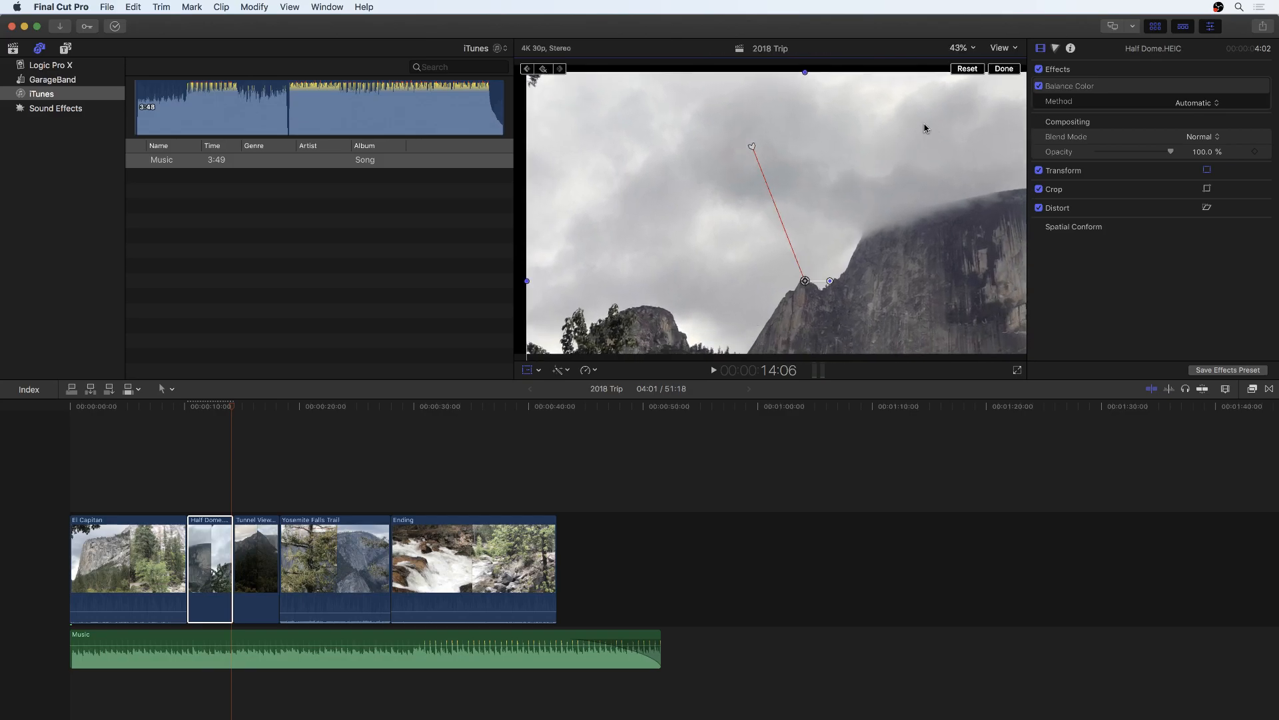
click(963, 48)
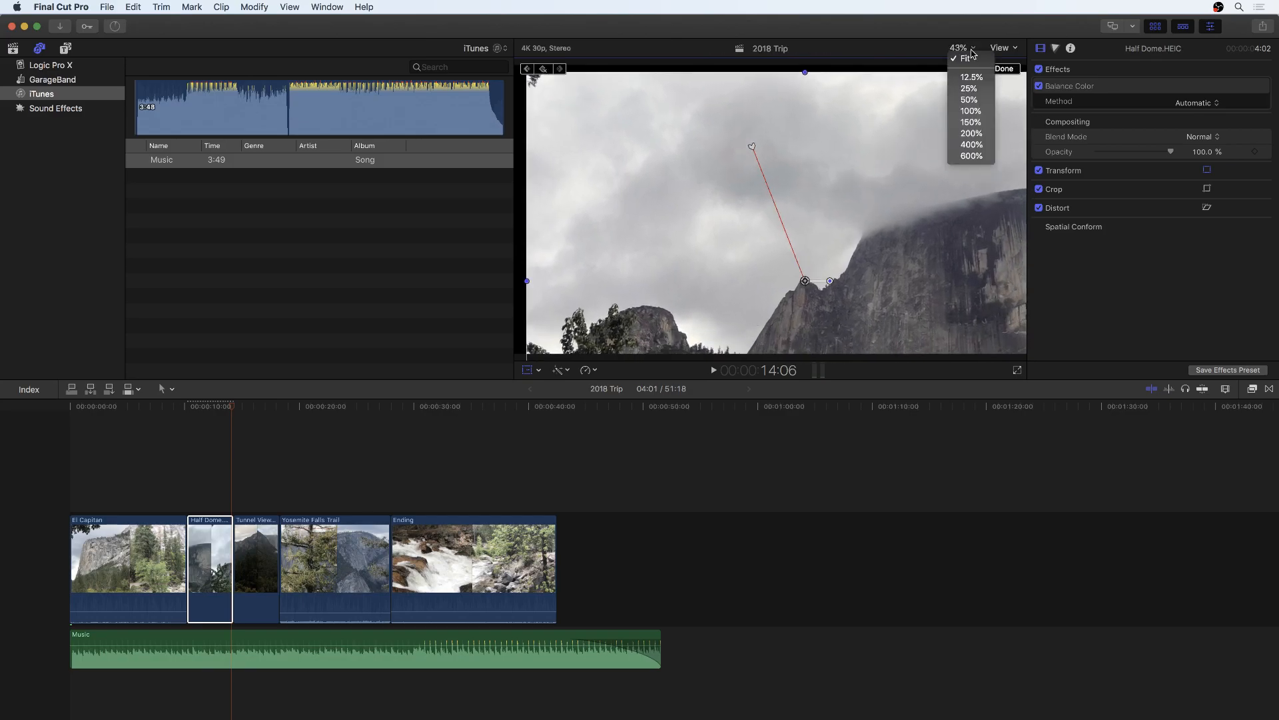
click(982, 89)
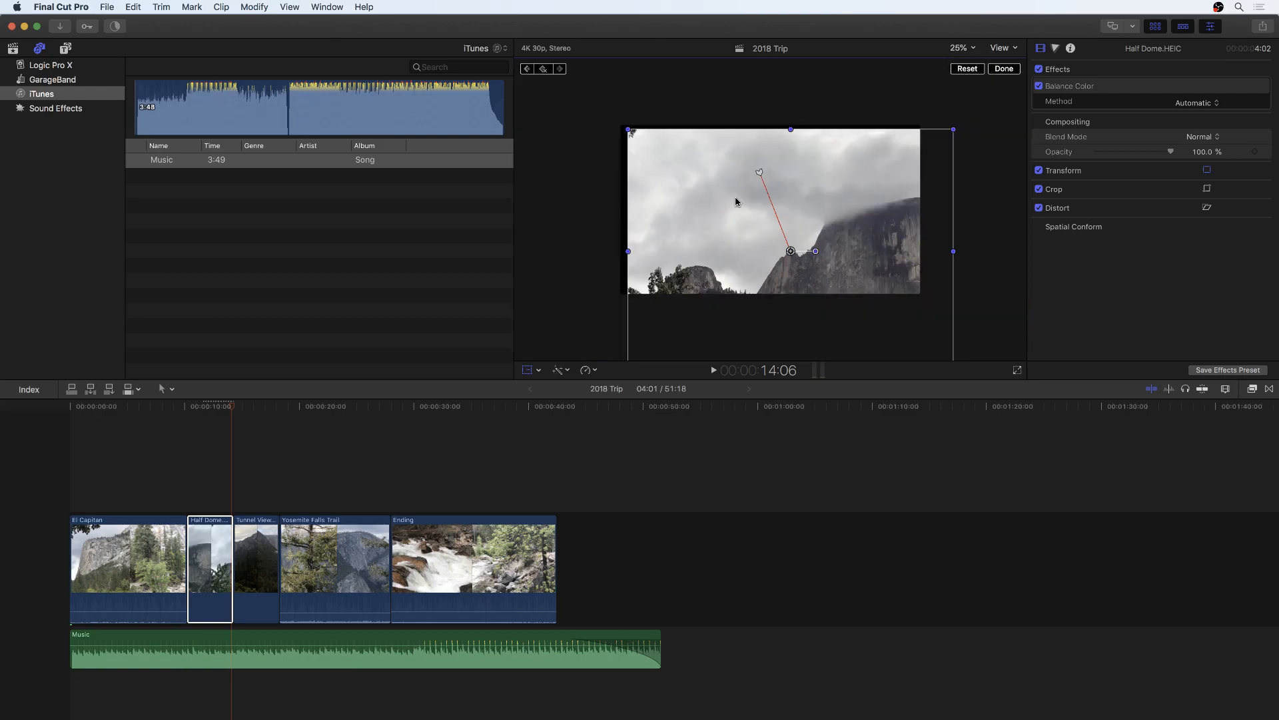
drag(629, 130, 444, 47)
drag(912, 203, 807, 264)
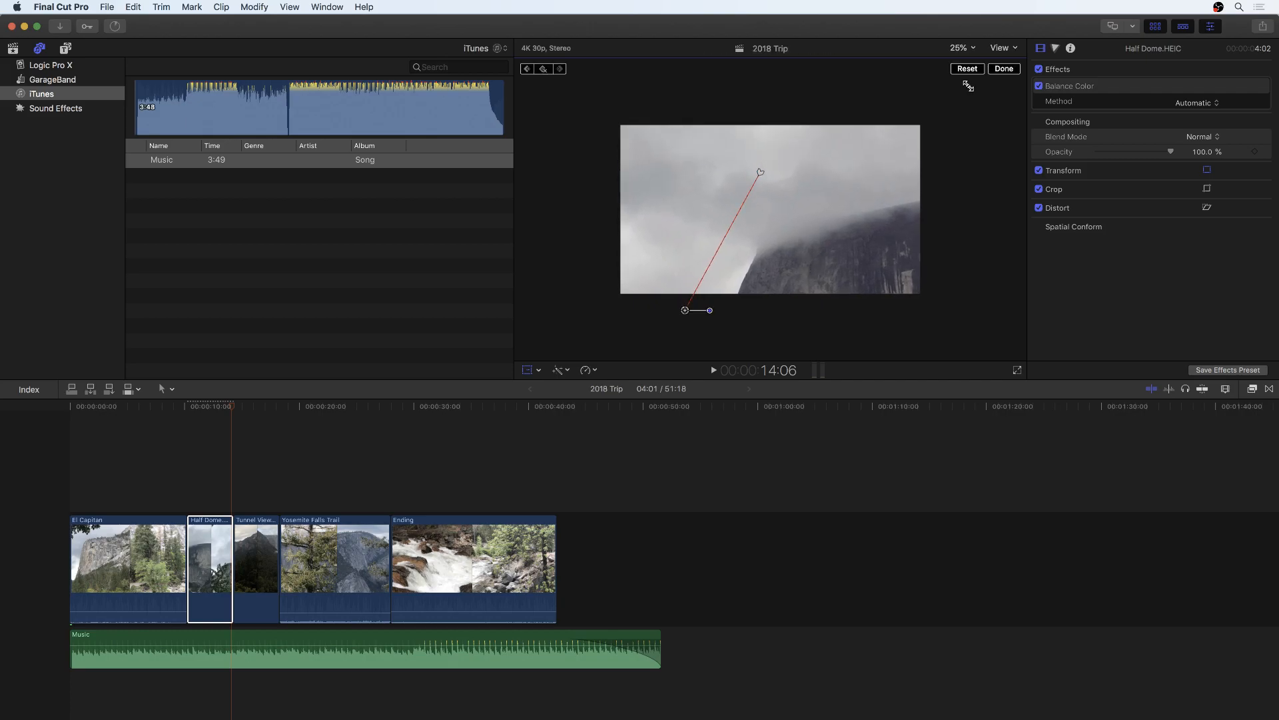
click(1004, 70)
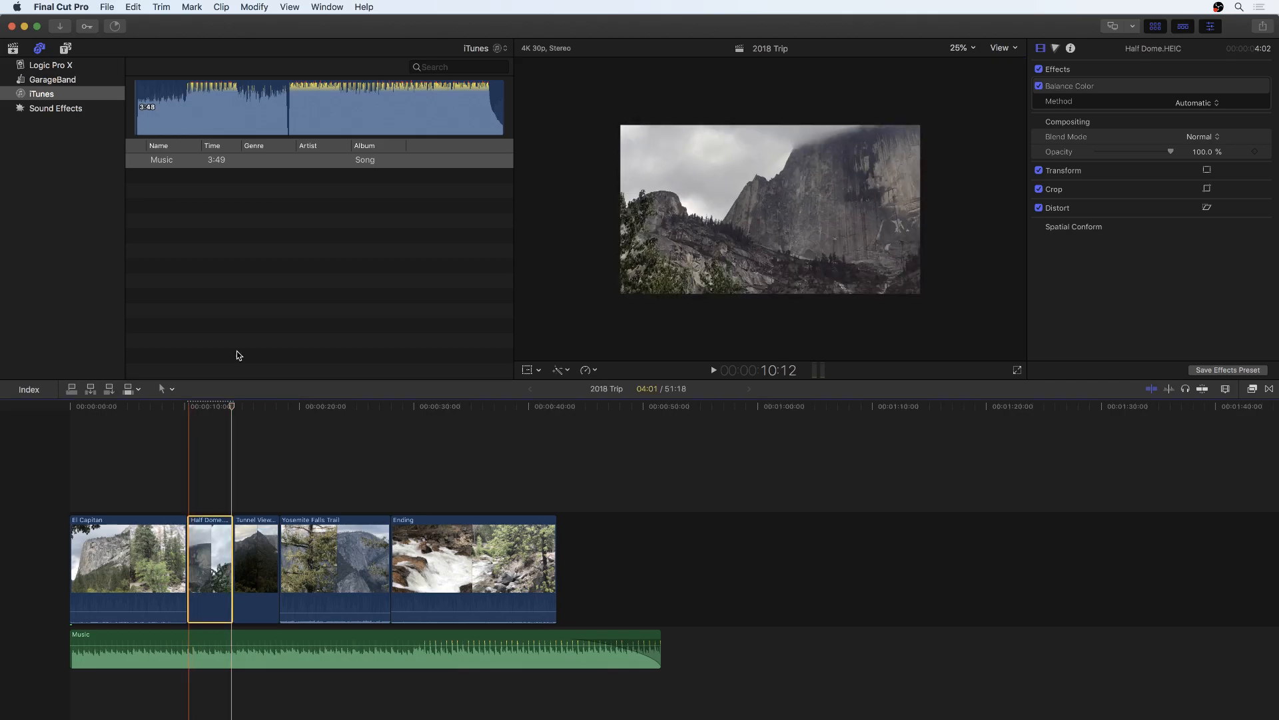
Fit the picture to the viewer and play back from the end of El Capitan to check the Half Dome animation.
click(972, 47)
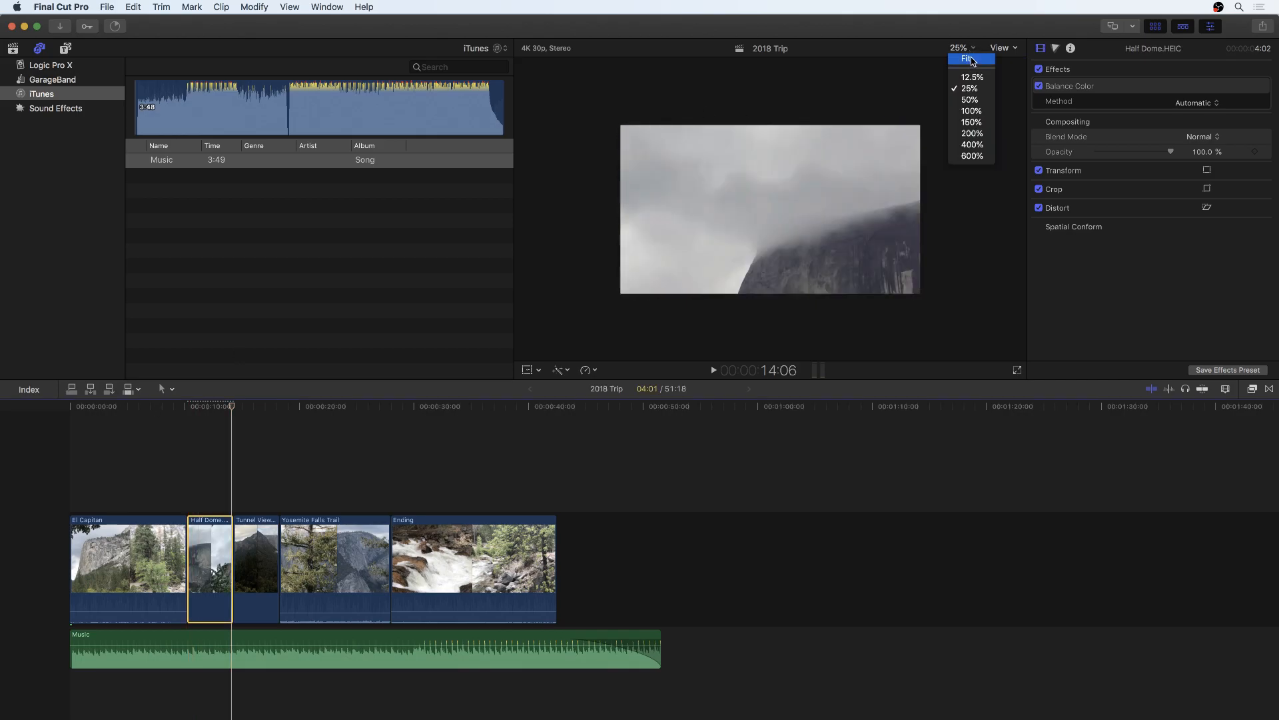
click(970, 59)
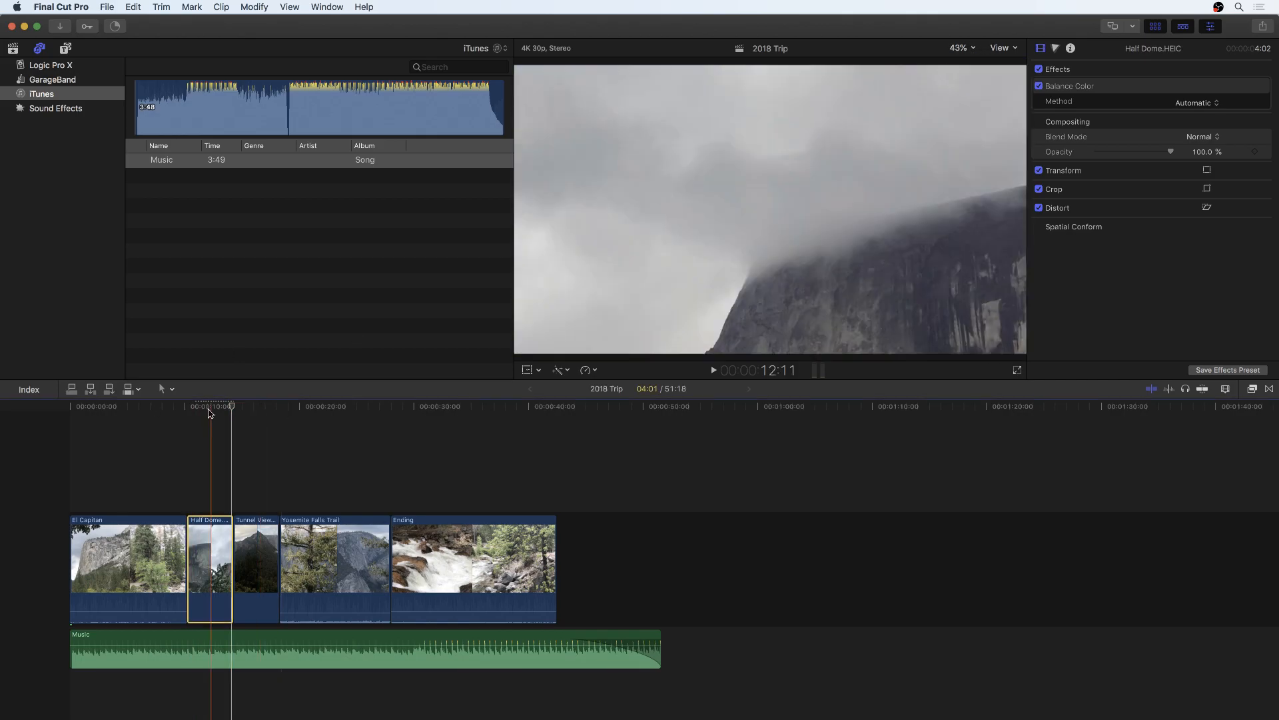
click(166, 409)
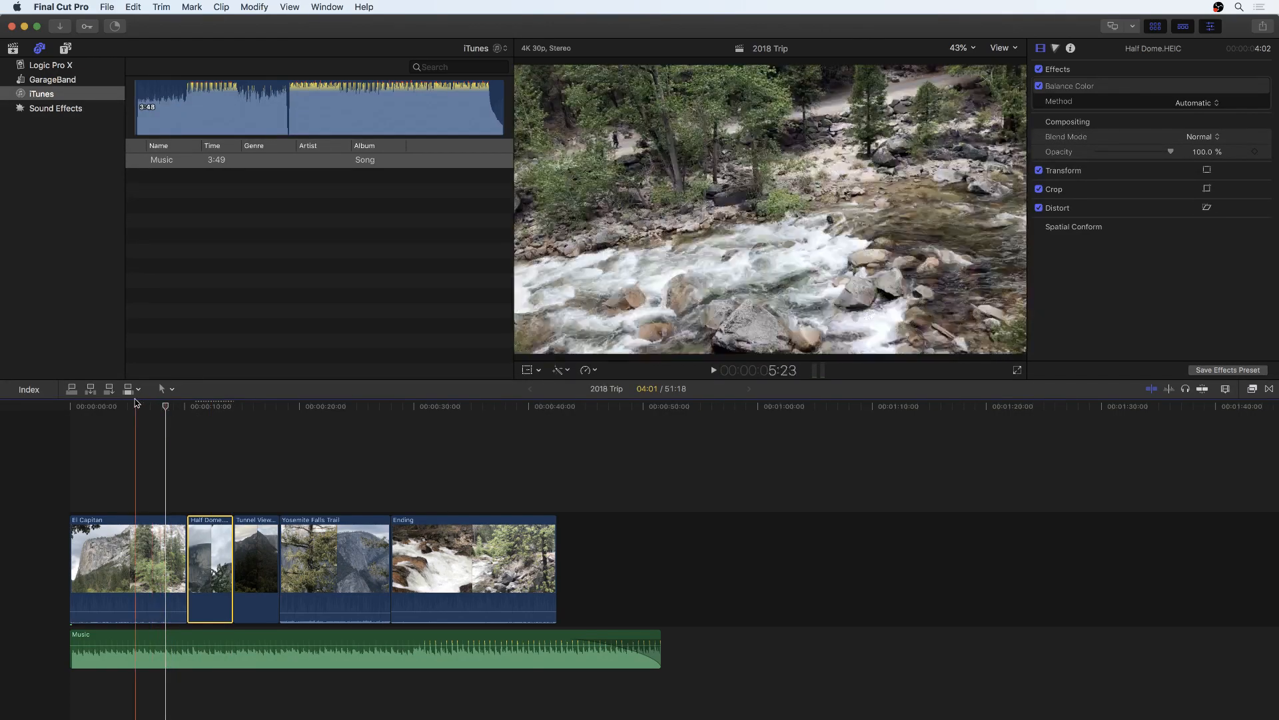
key(space)
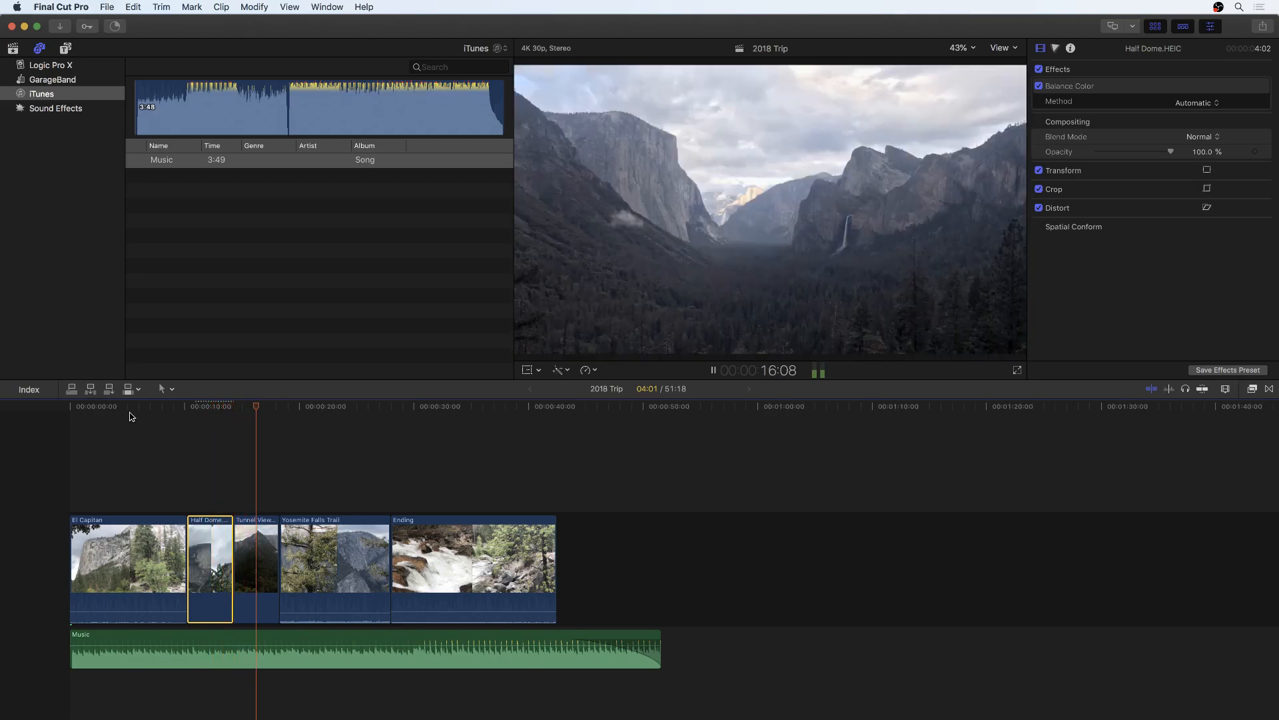
key(space)
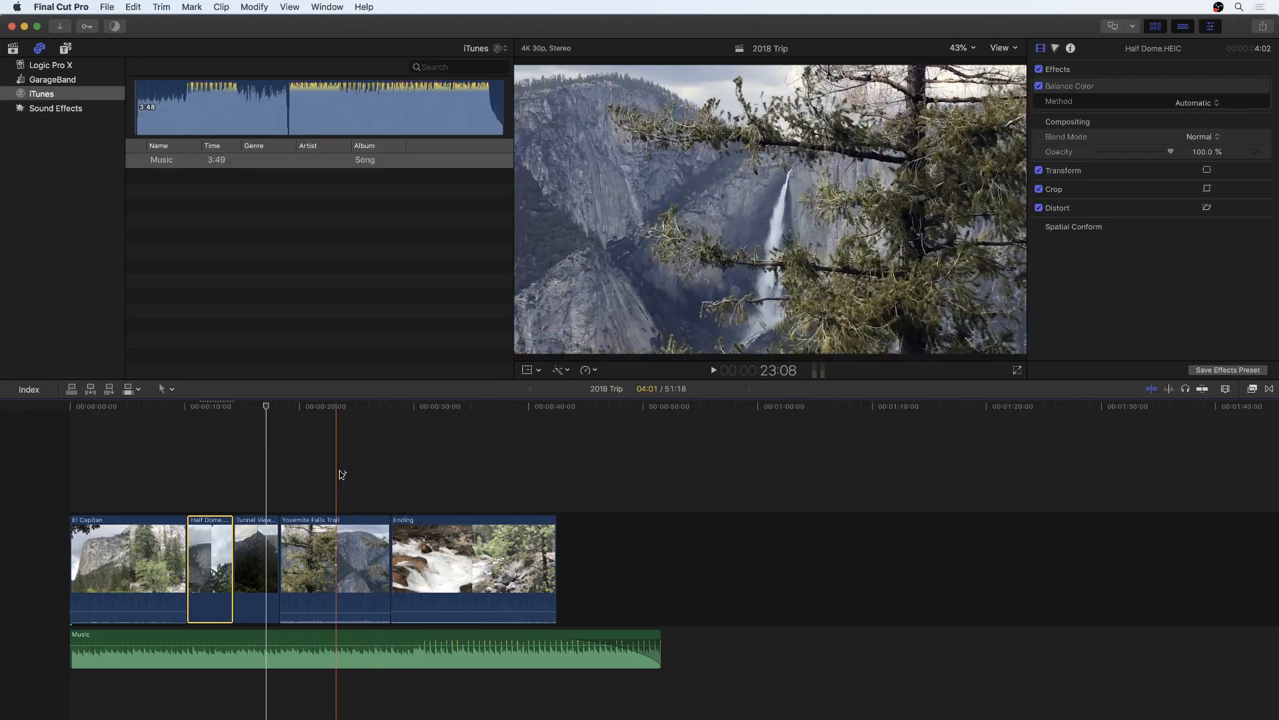
Add a transform keyframe to the Yosemite Falls Trail clip at its first frame, 18:10.
click(331, 581)
click(289, 406)
drag(290, 407, 279, 404)
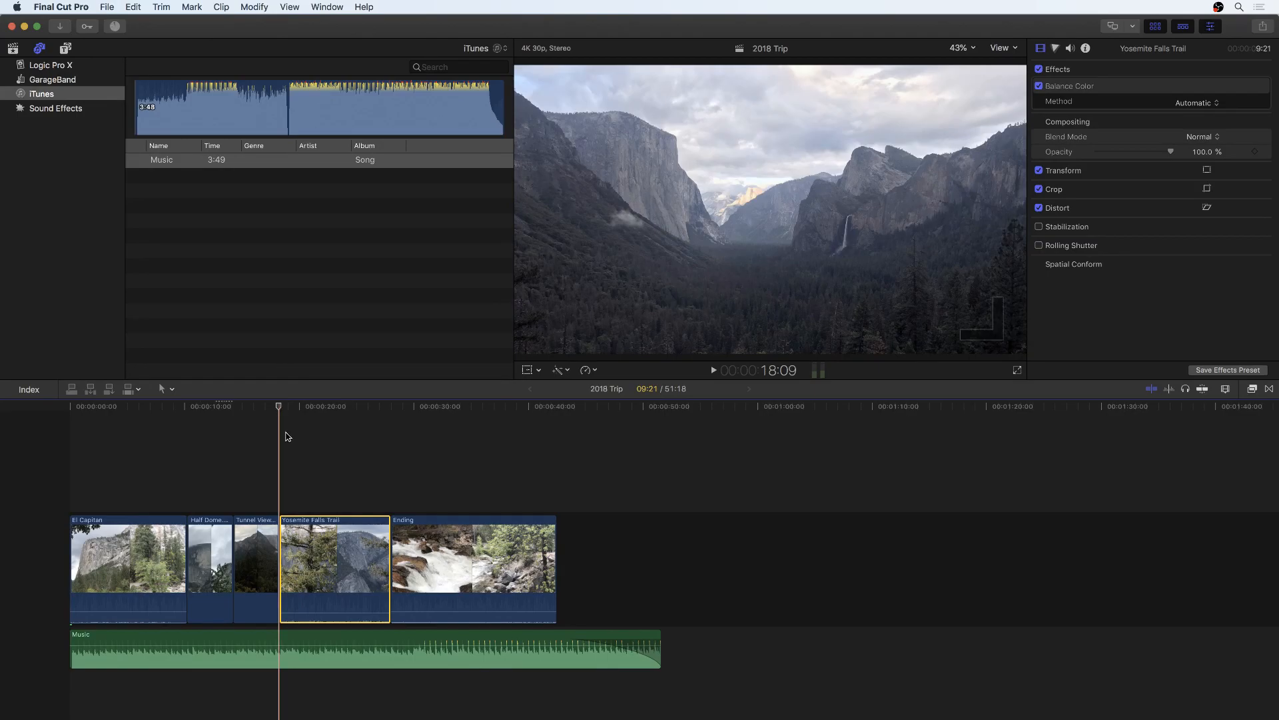
key(Down)
key(Down)
key(Up)
key(Down)
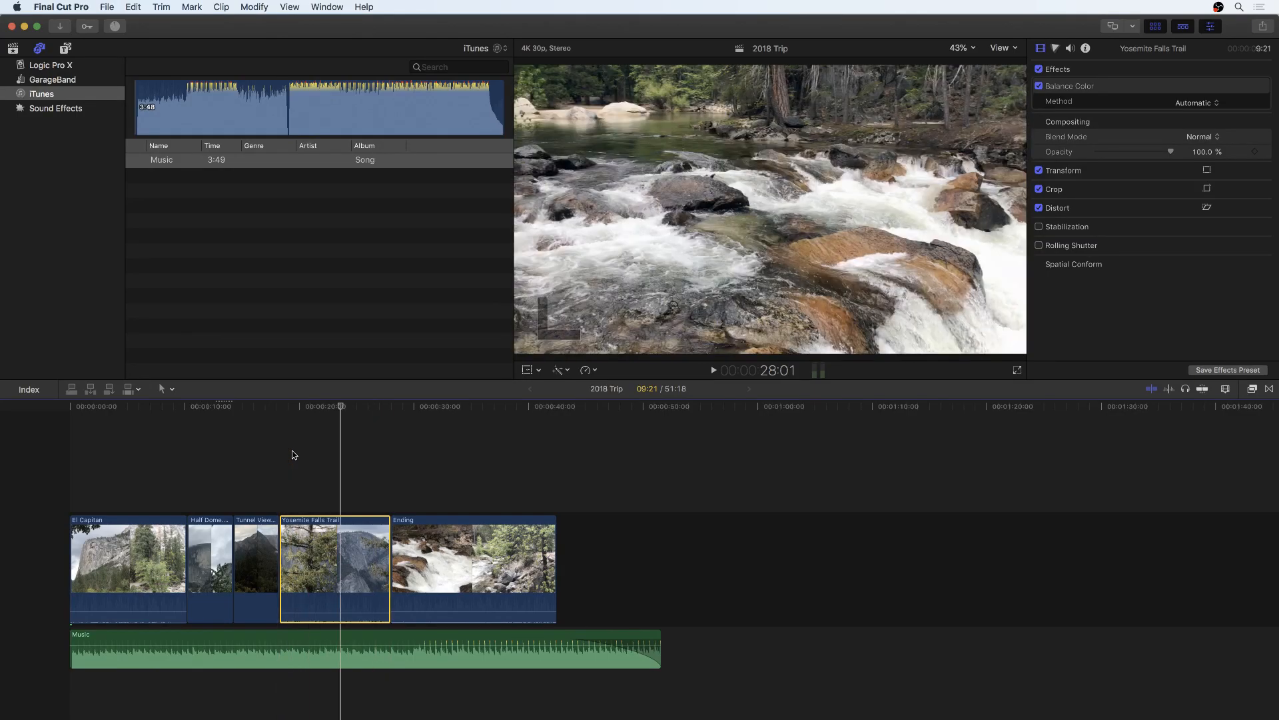
key(Down)
key(Up)
key(Up)
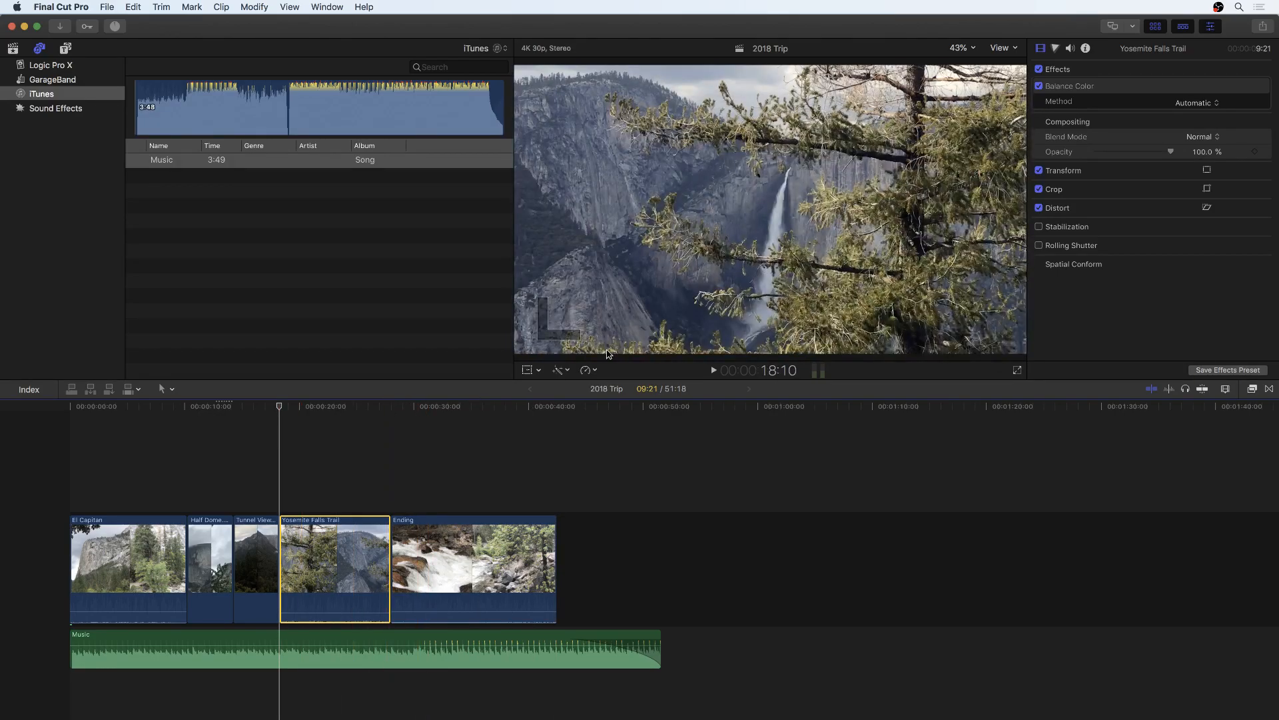
click(527, 371)
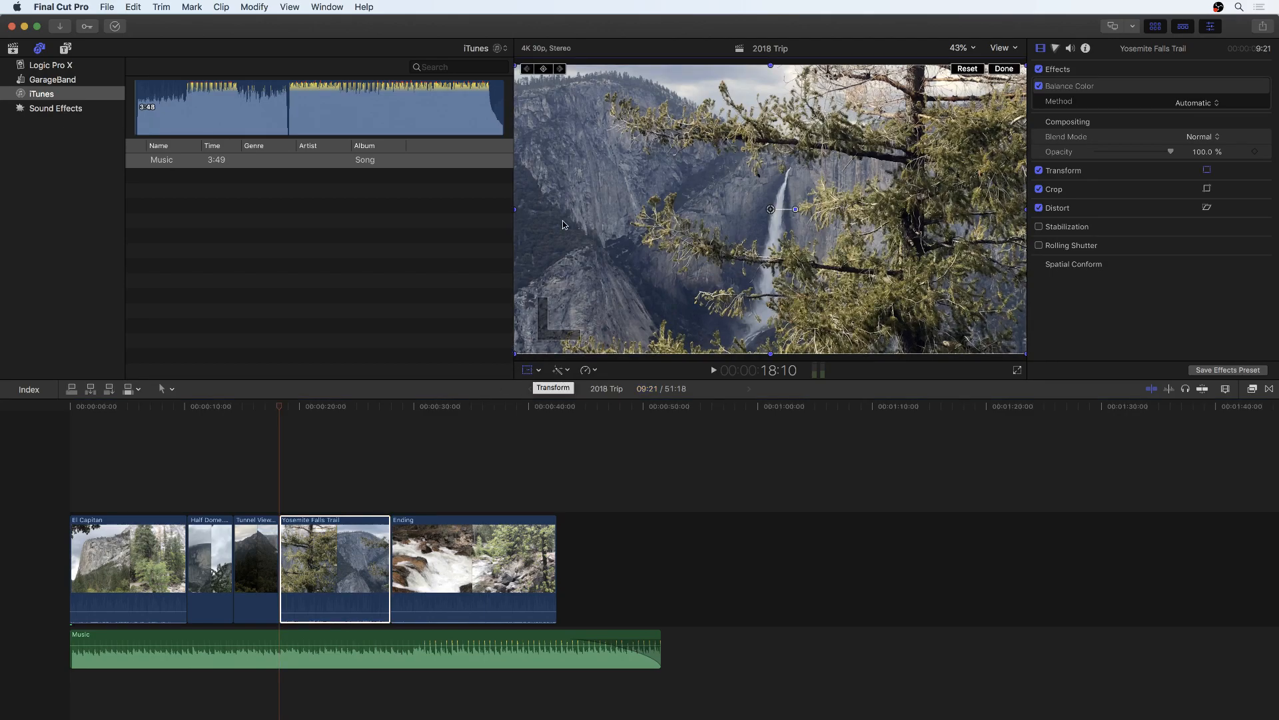
click(549, 71)
At 28:00, the end of the Yosemite Falls Trail clip, set the overall scale to 195% for the ending keyframe.
drag(288, 408, 391, 413)
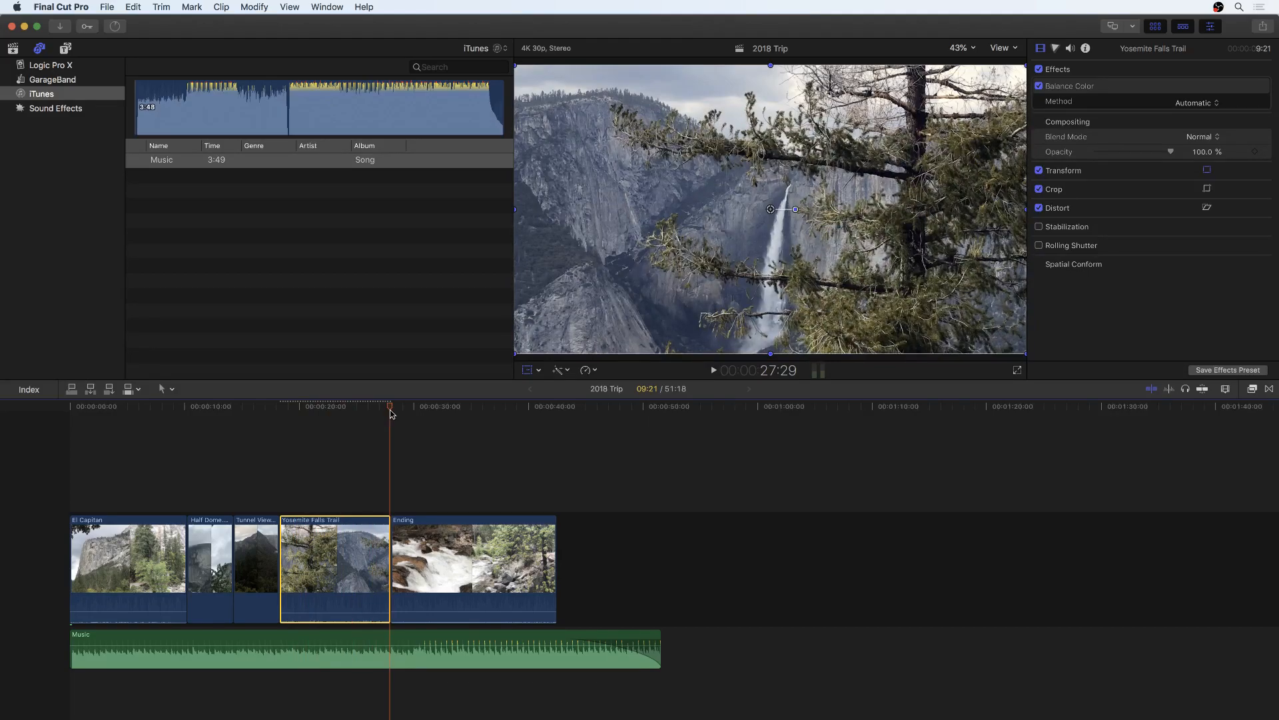
drag(391, 414, 391, 413)
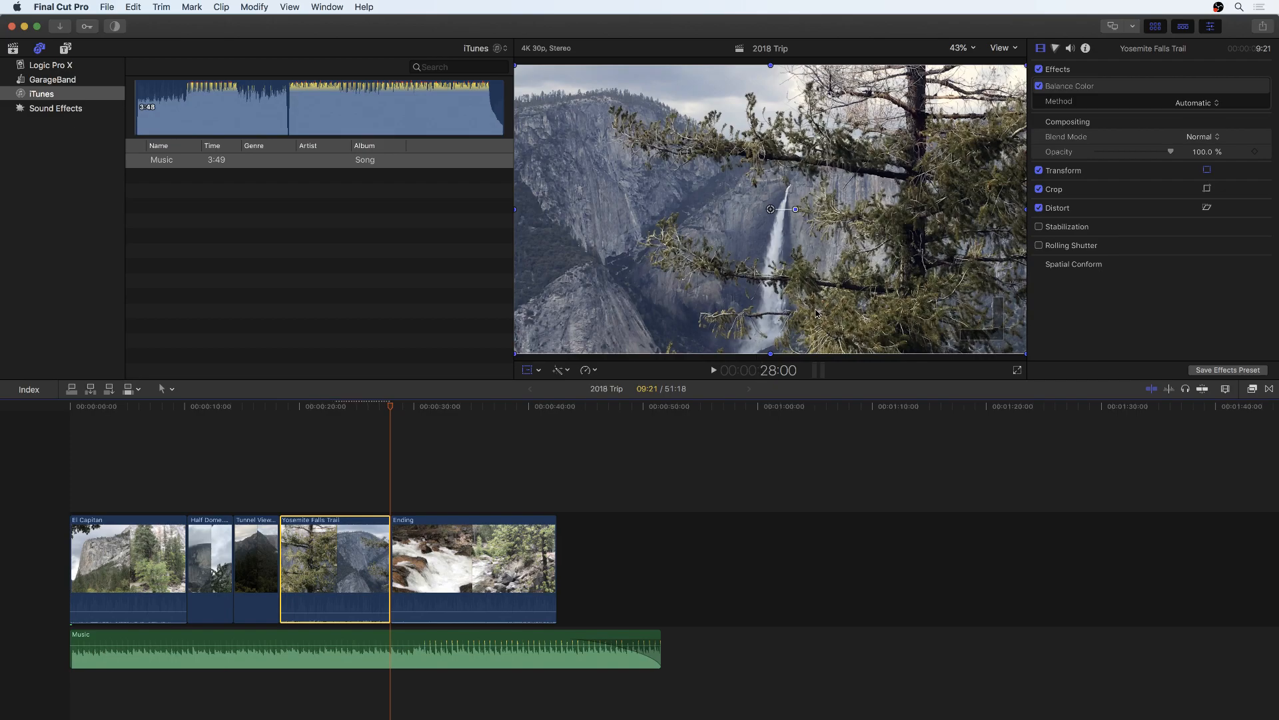
mouse_move(1091, 210)
mouse_move(1242, 171)
click(1246, 174)
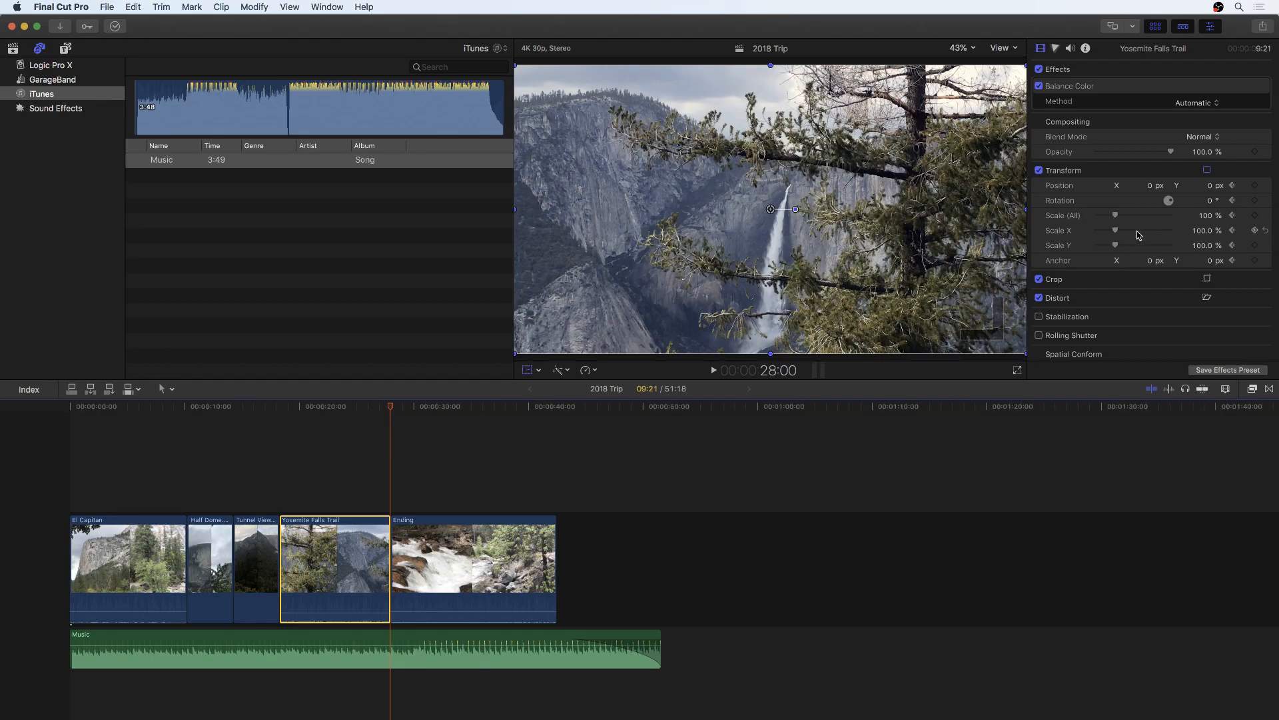
drag(1115, 215, 1135, 221)
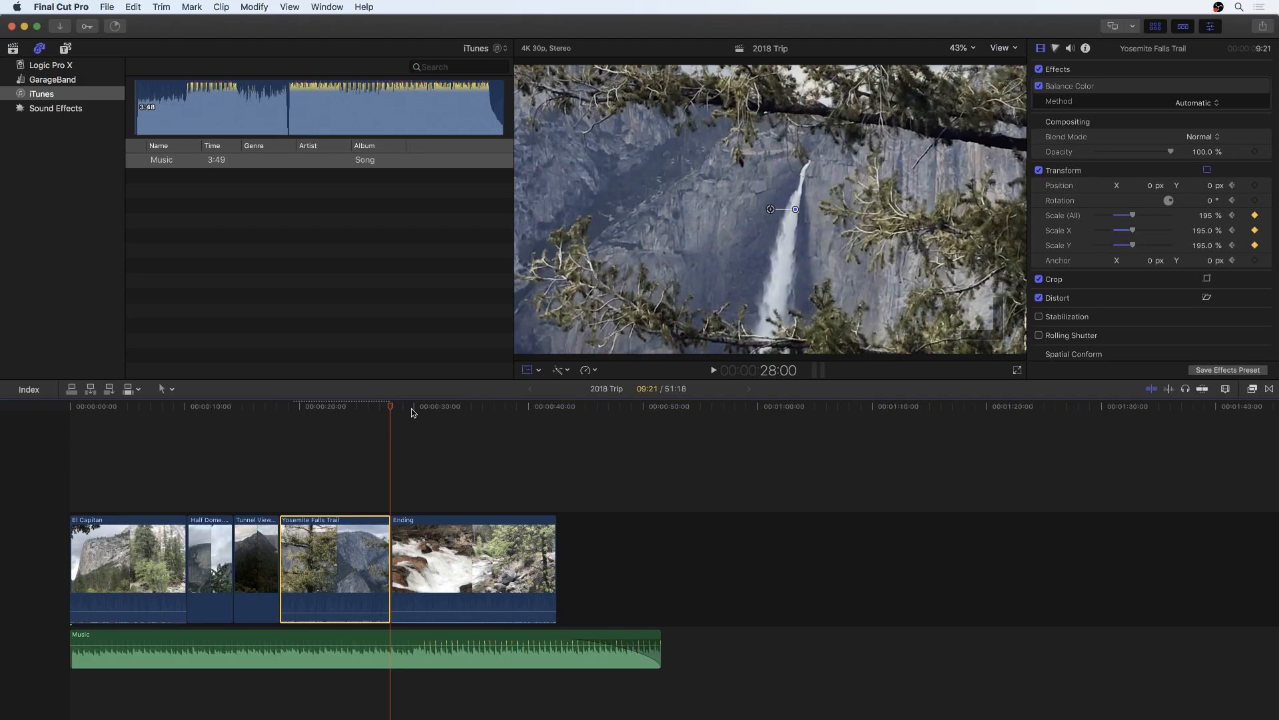
Play back from Tunnel View at 16:22 to check the Yosemite Falls Trail zoom, and finish the transform adjustment.
click(261, 412)
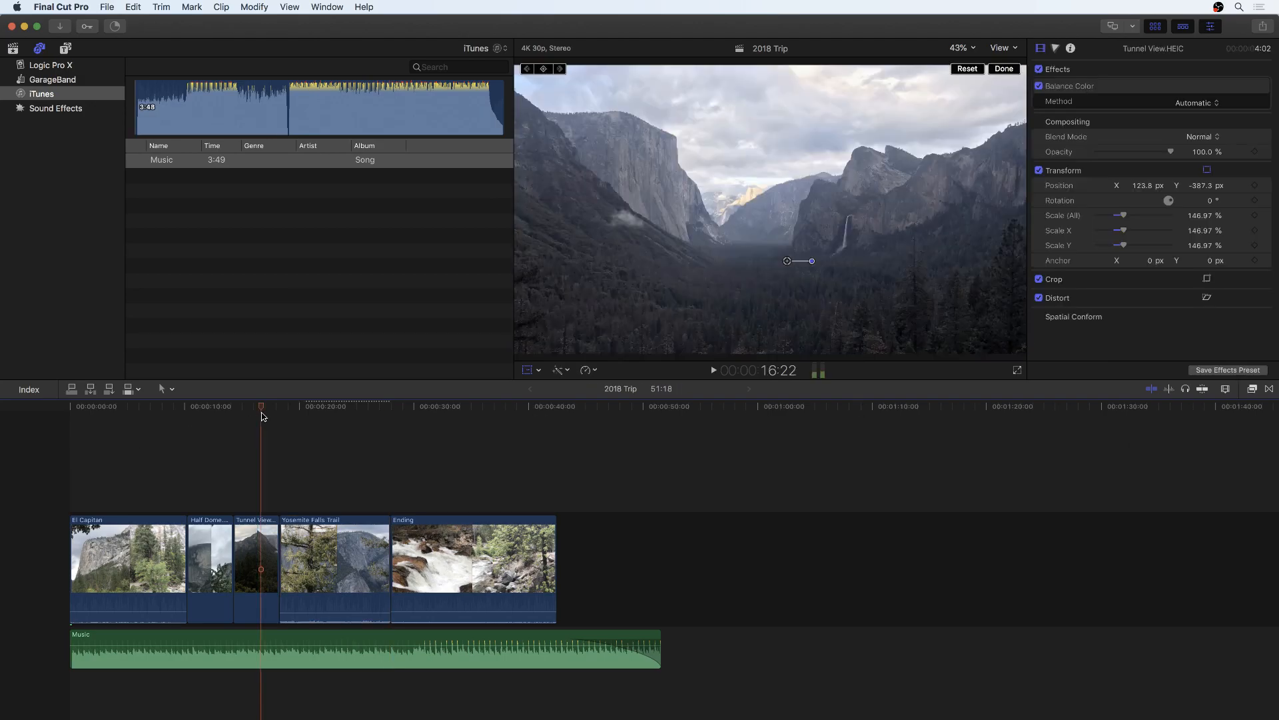
key(space)
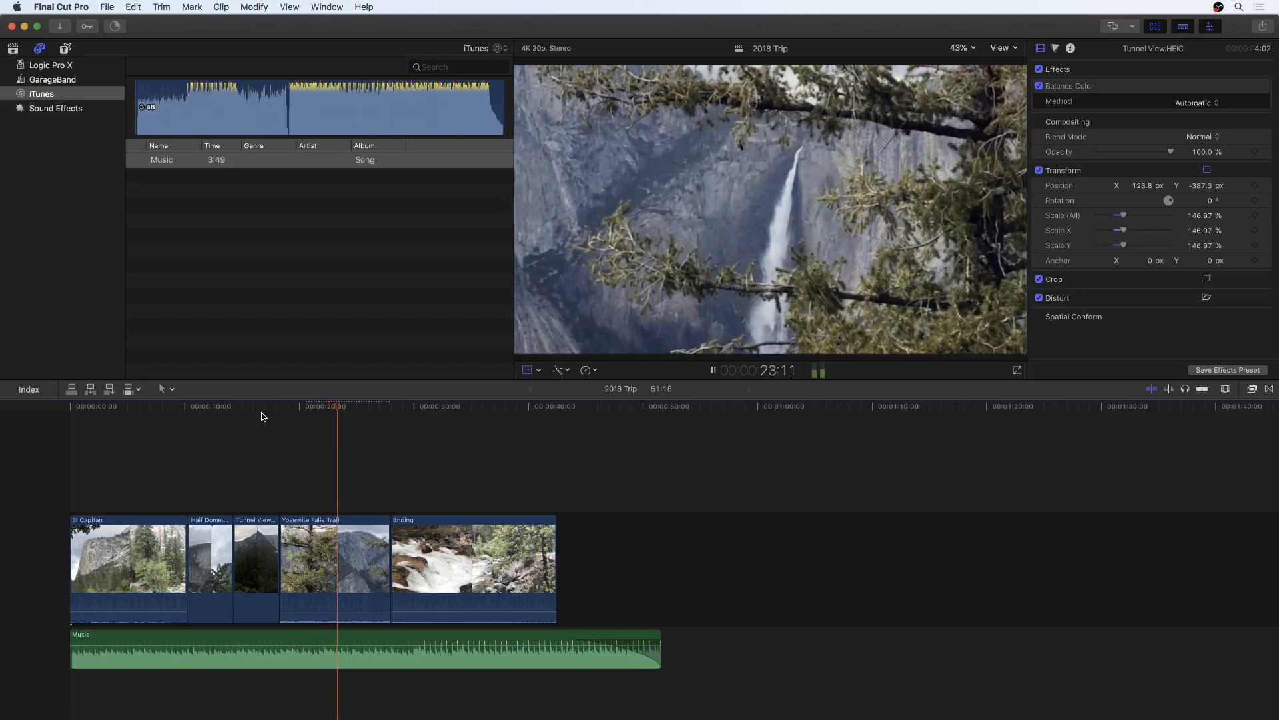
key(space)
key(shift+t)
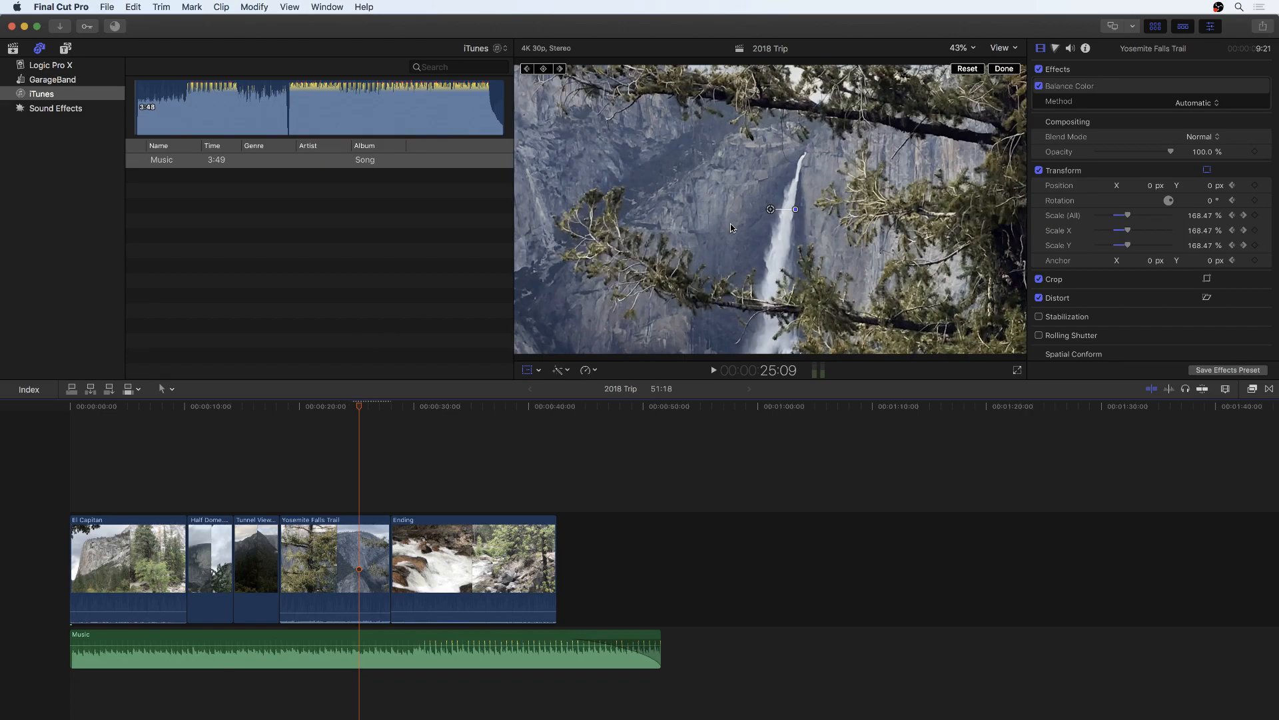
click(1004, 70)
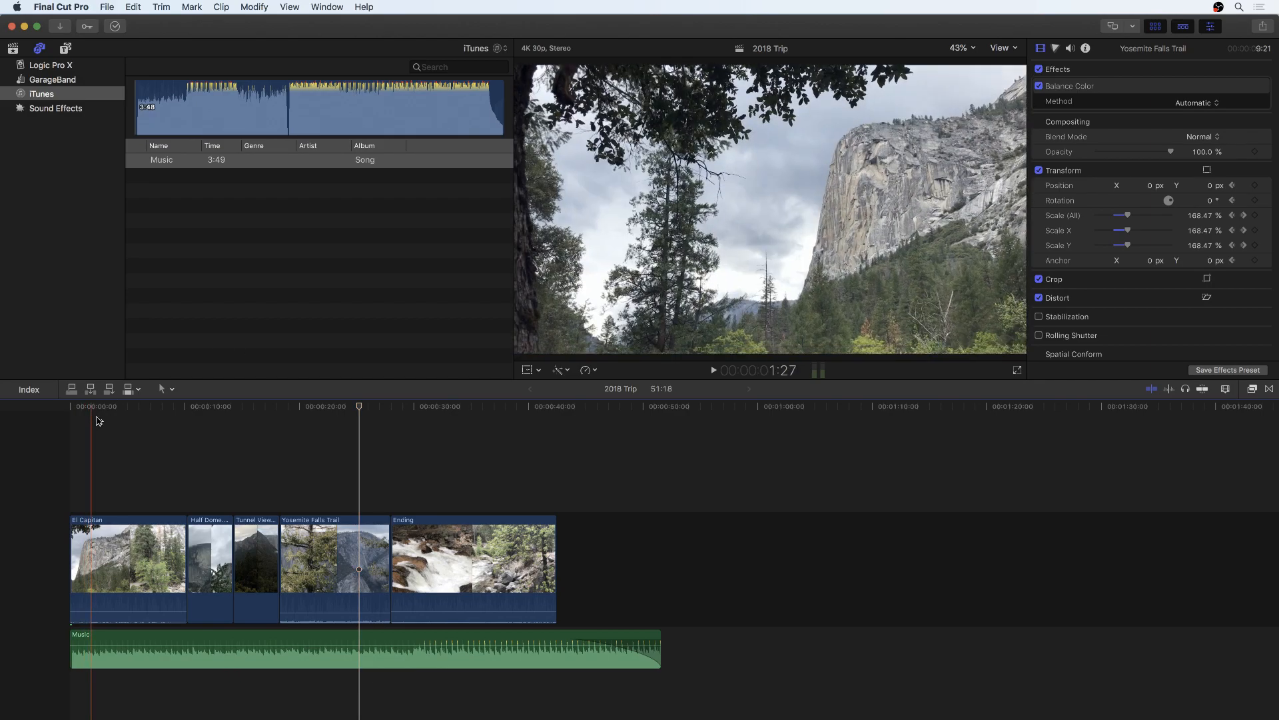
Add the Rotate 3D title from the 3D titles above the El Capitan clip, starting at about 2:05.
click(89, 408)
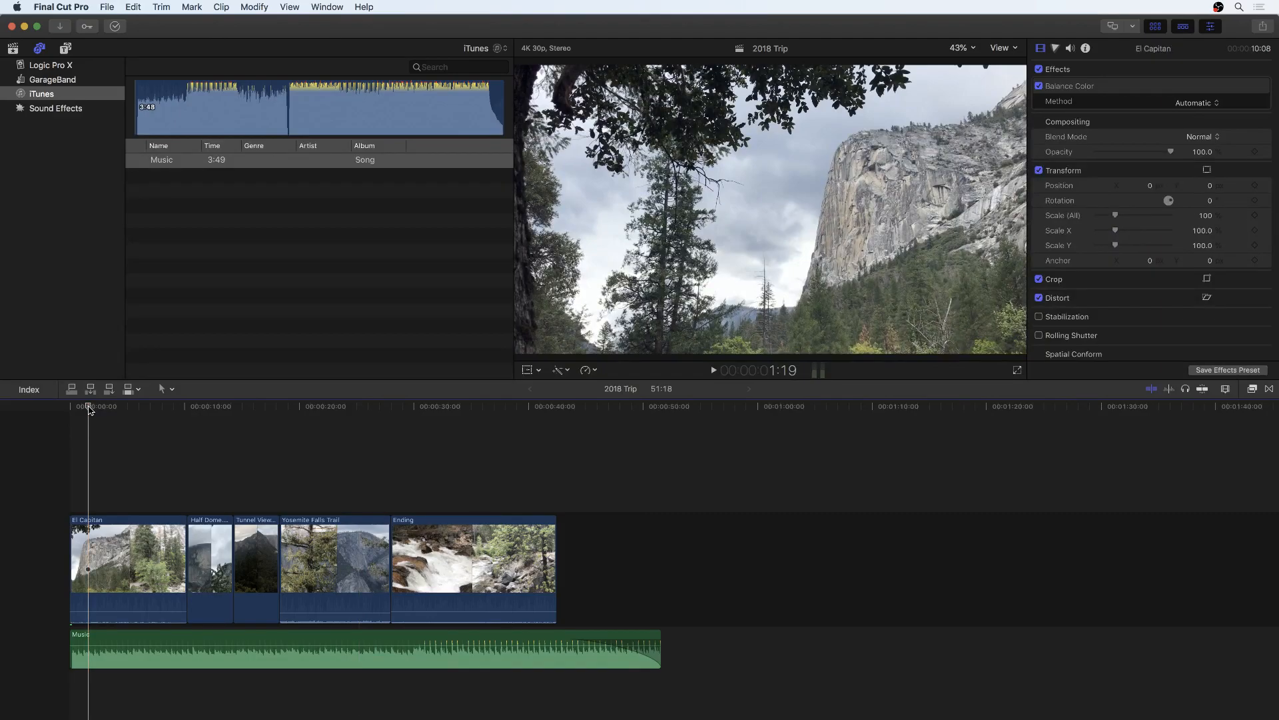
click(64, 48)
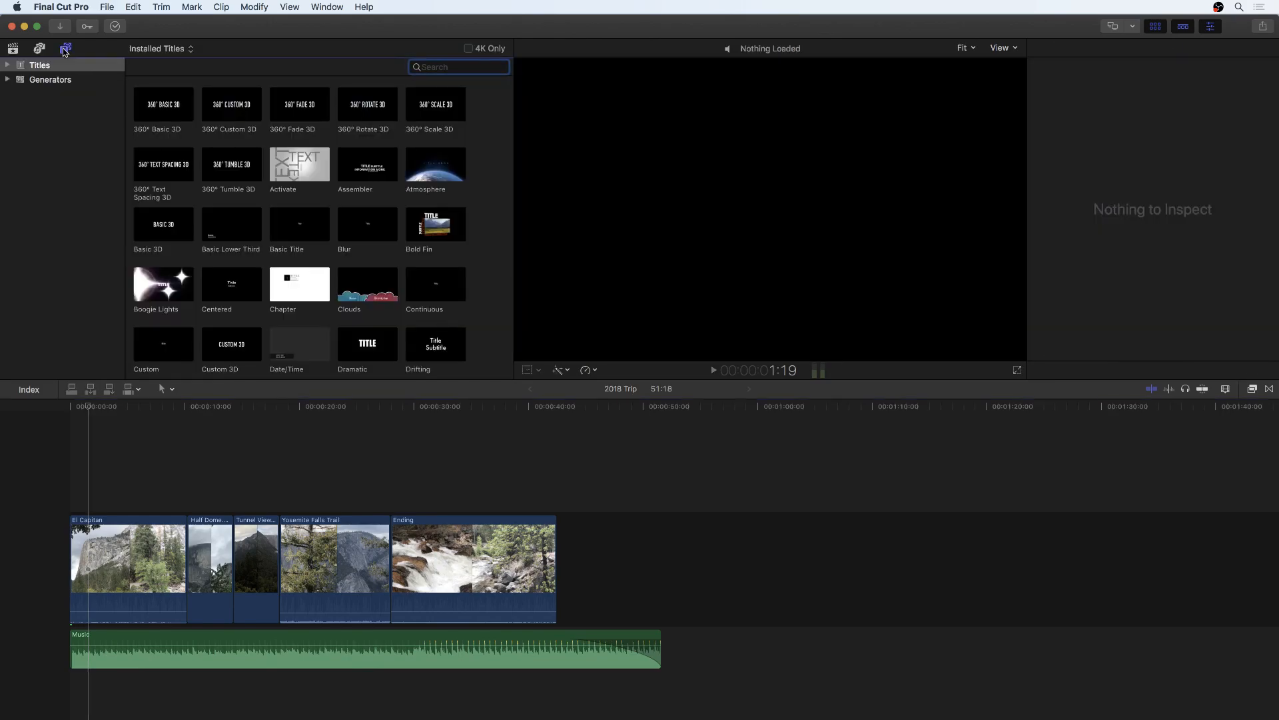
click(8, 65)
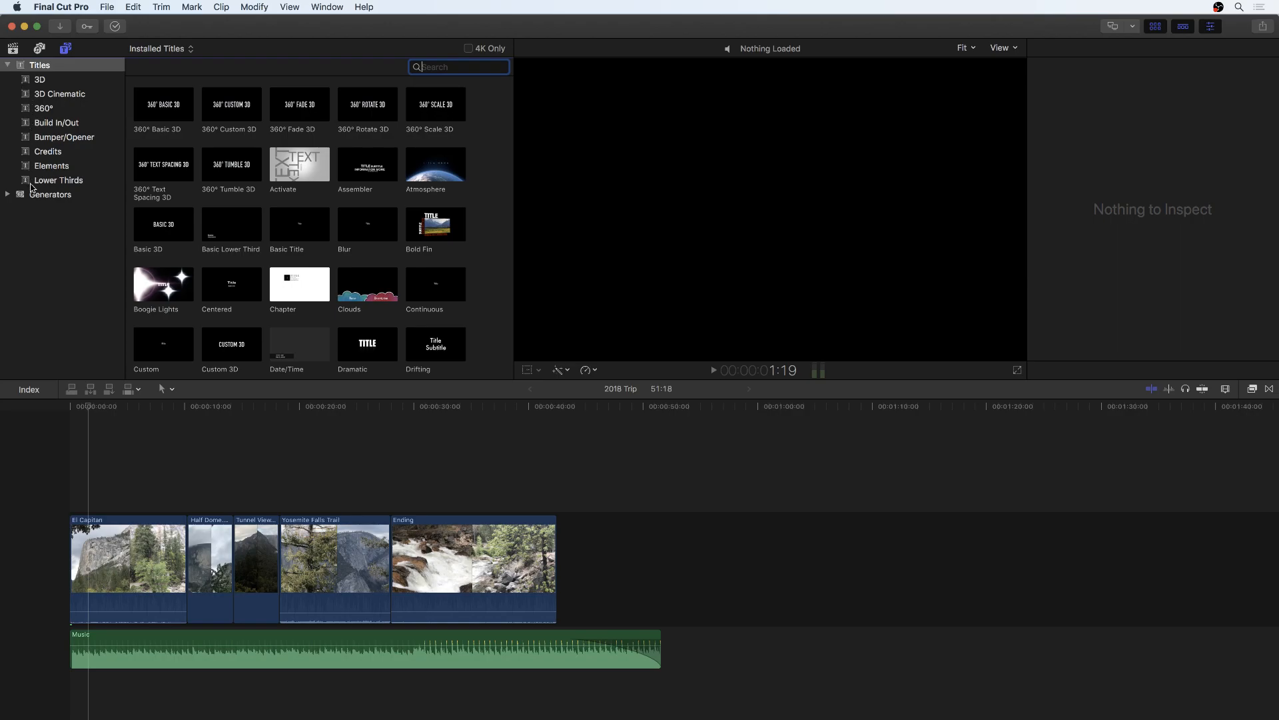
click(59, 95)
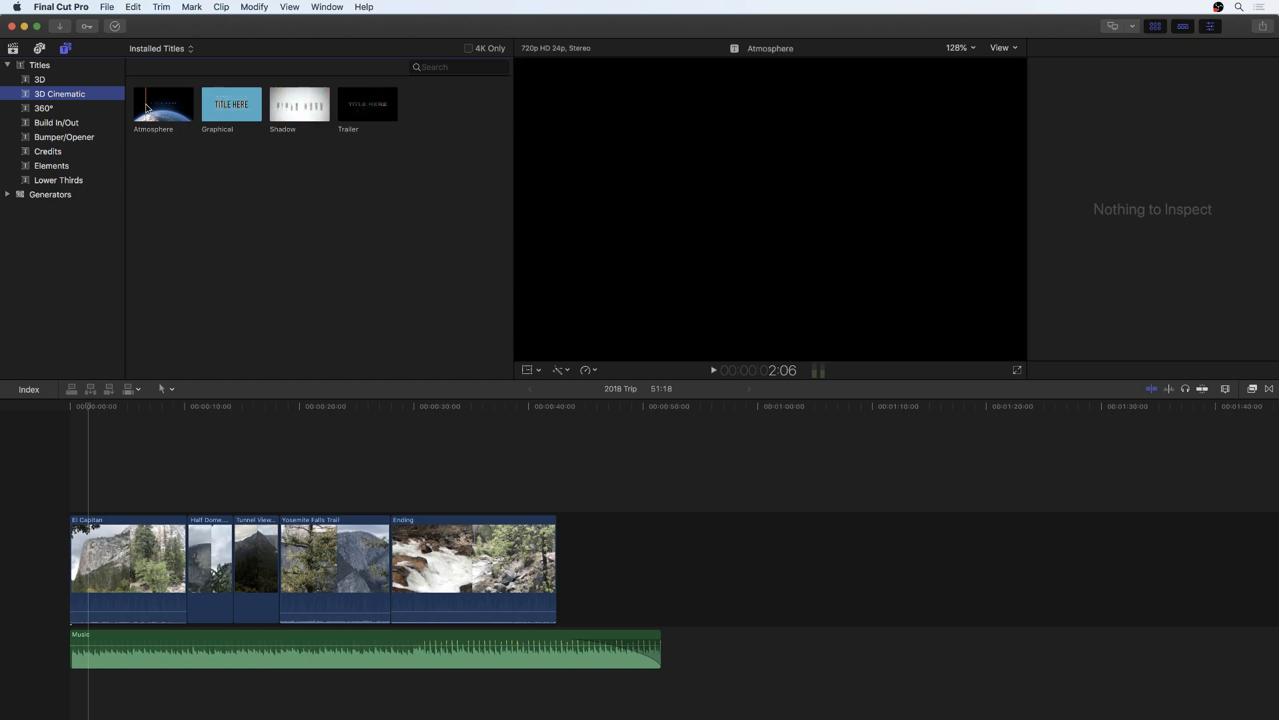
click(60, 80)
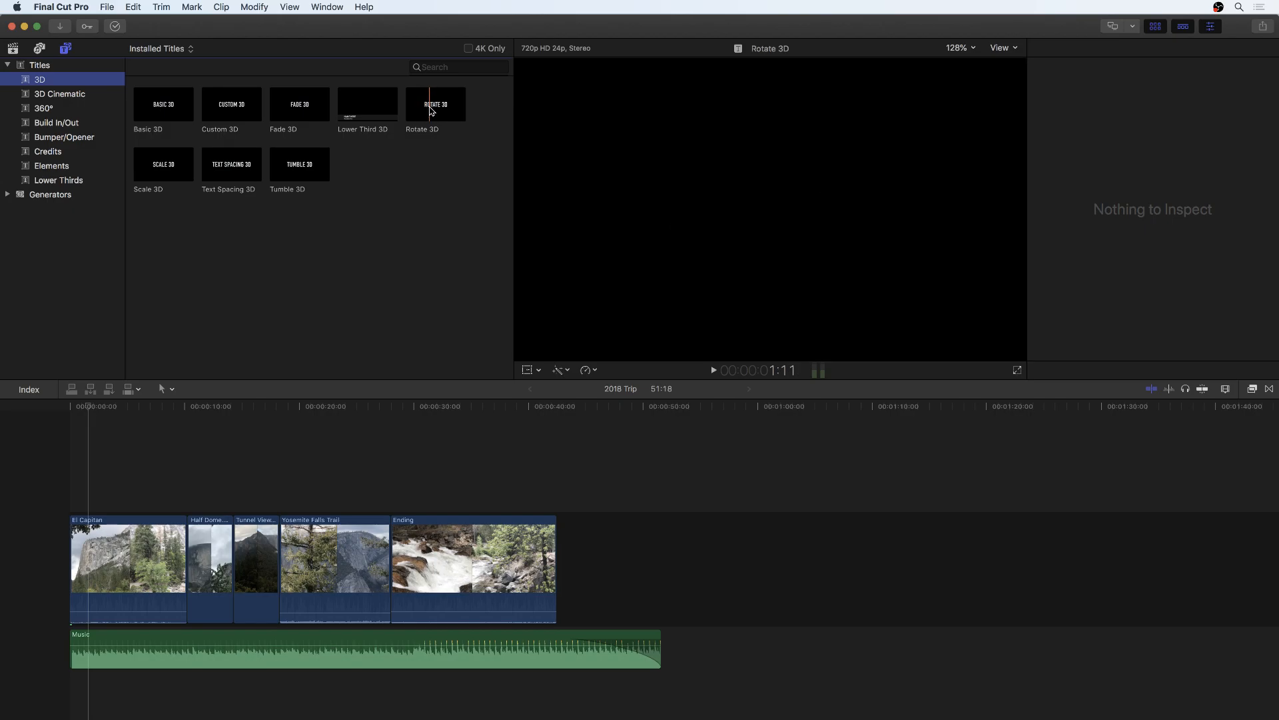
click(432, 103)
drag(431, 103, 96, 486)
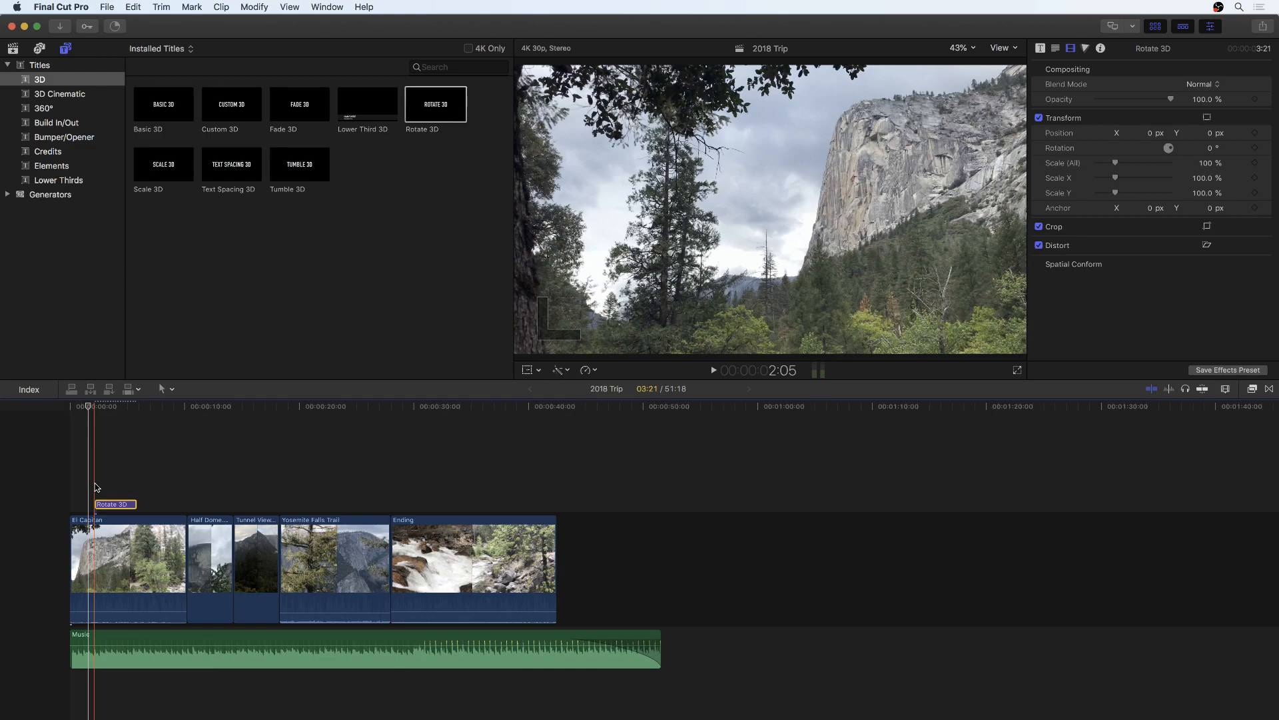
Extend the Rotate 3D title back to the project's start and lengthen its end to a 7:07 duration, checking it in playback.
key(super+equal)
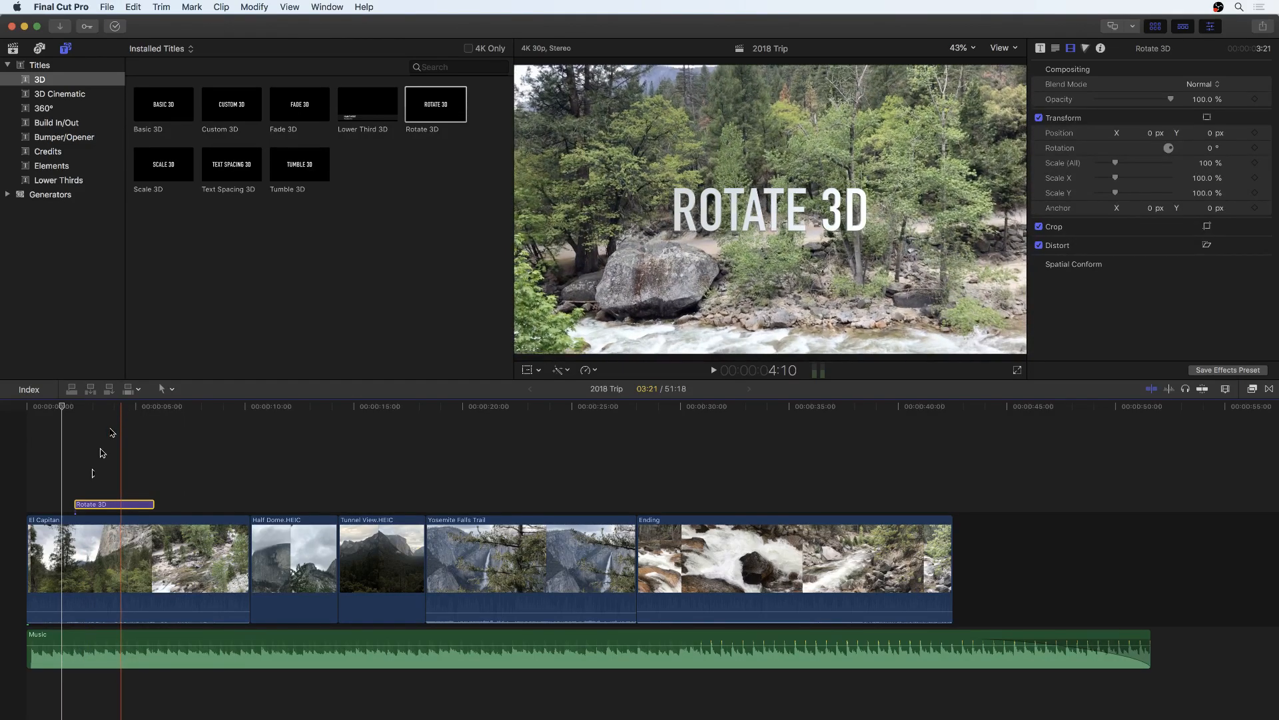
drag(75, 506, 28, 506)
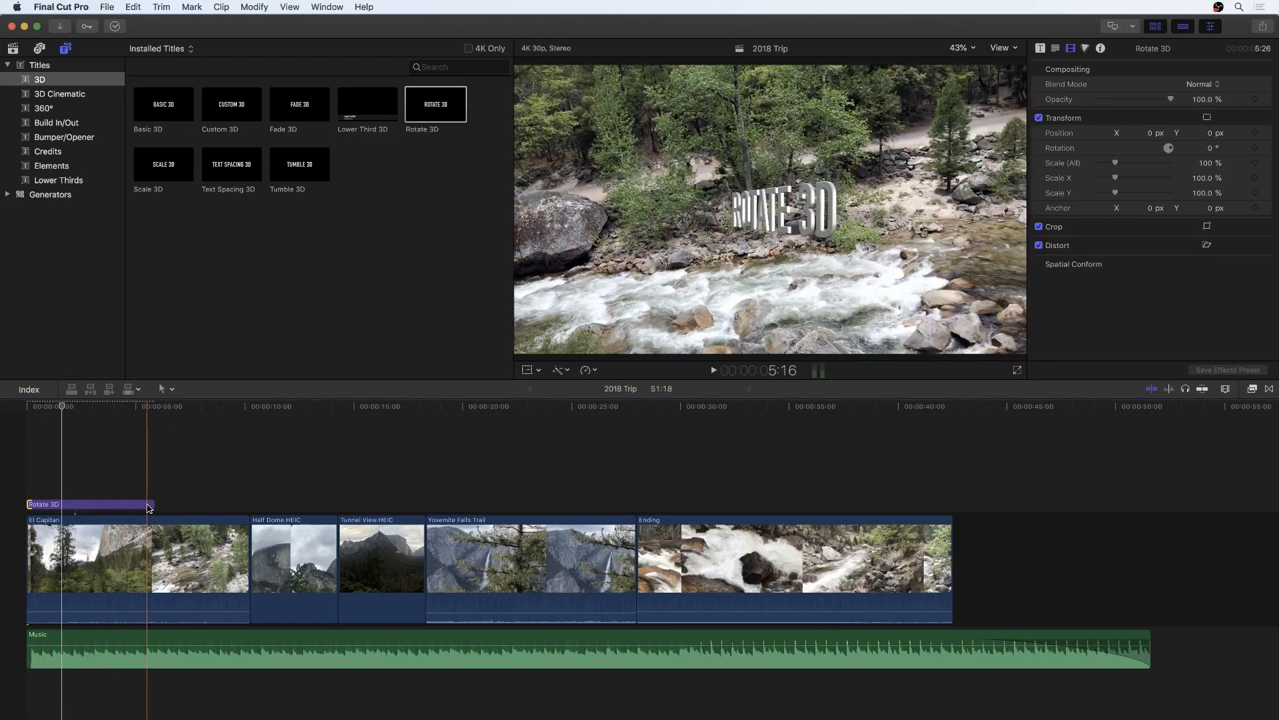
drag(152, 507, 181, 505)
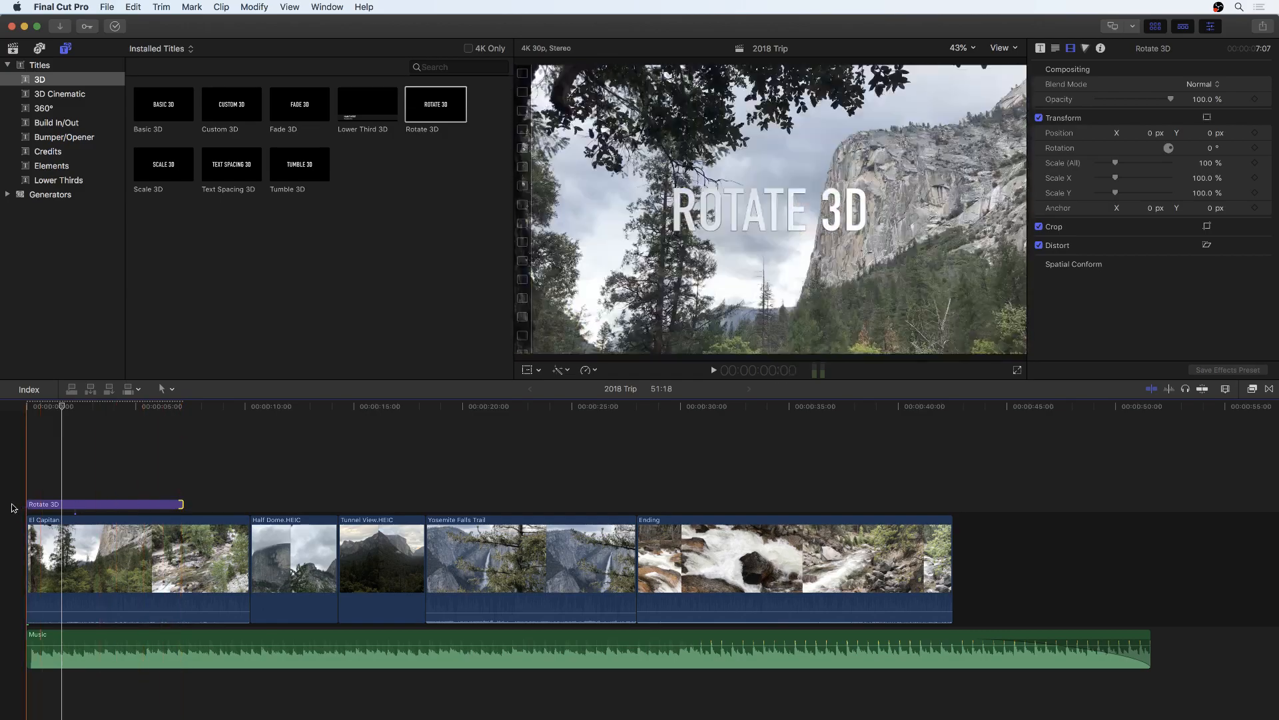
key(space)
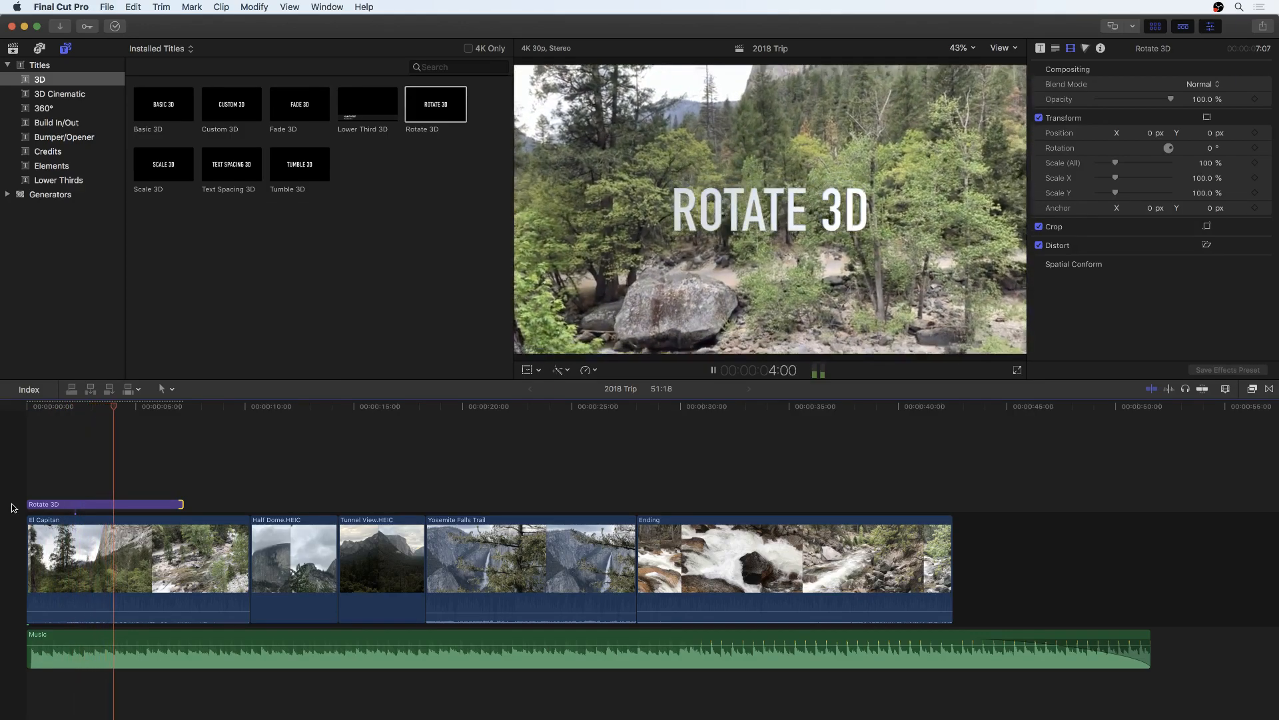
key(space)
Replace the Rotate 3D title's text with "Yosemite" and a second line reading "2018".
click(101, 503)
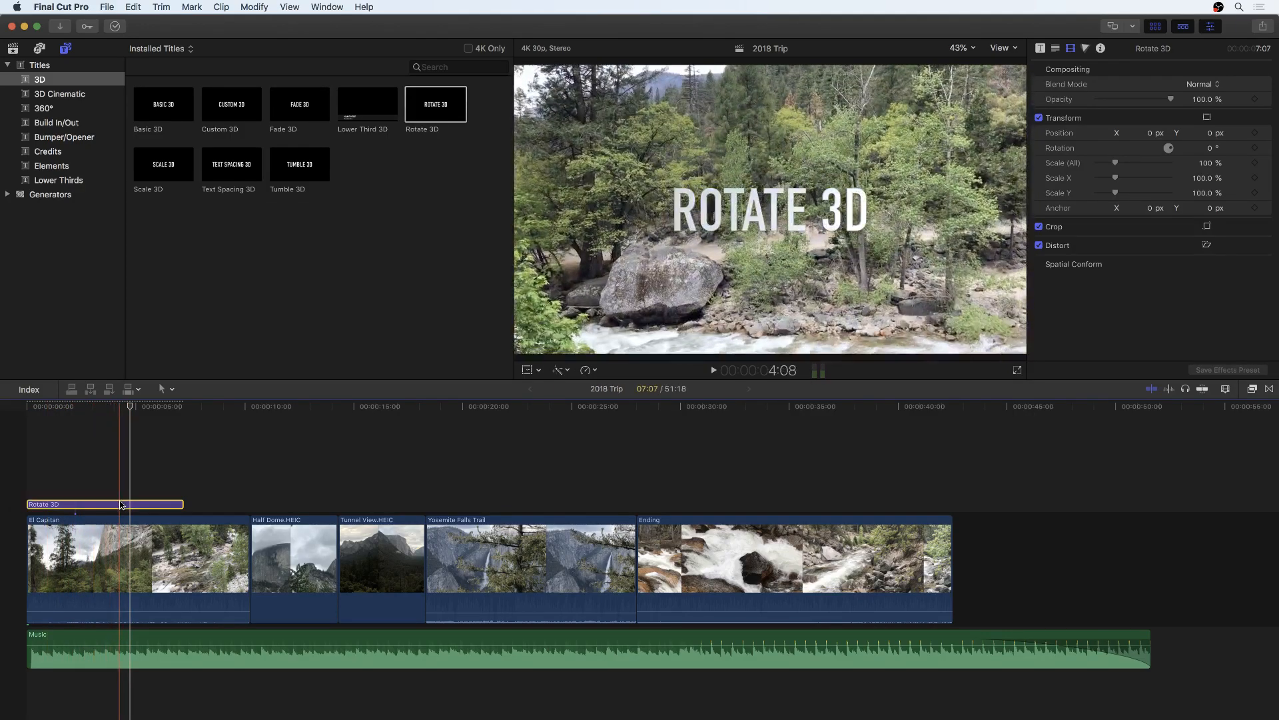
double_click(810, 206)
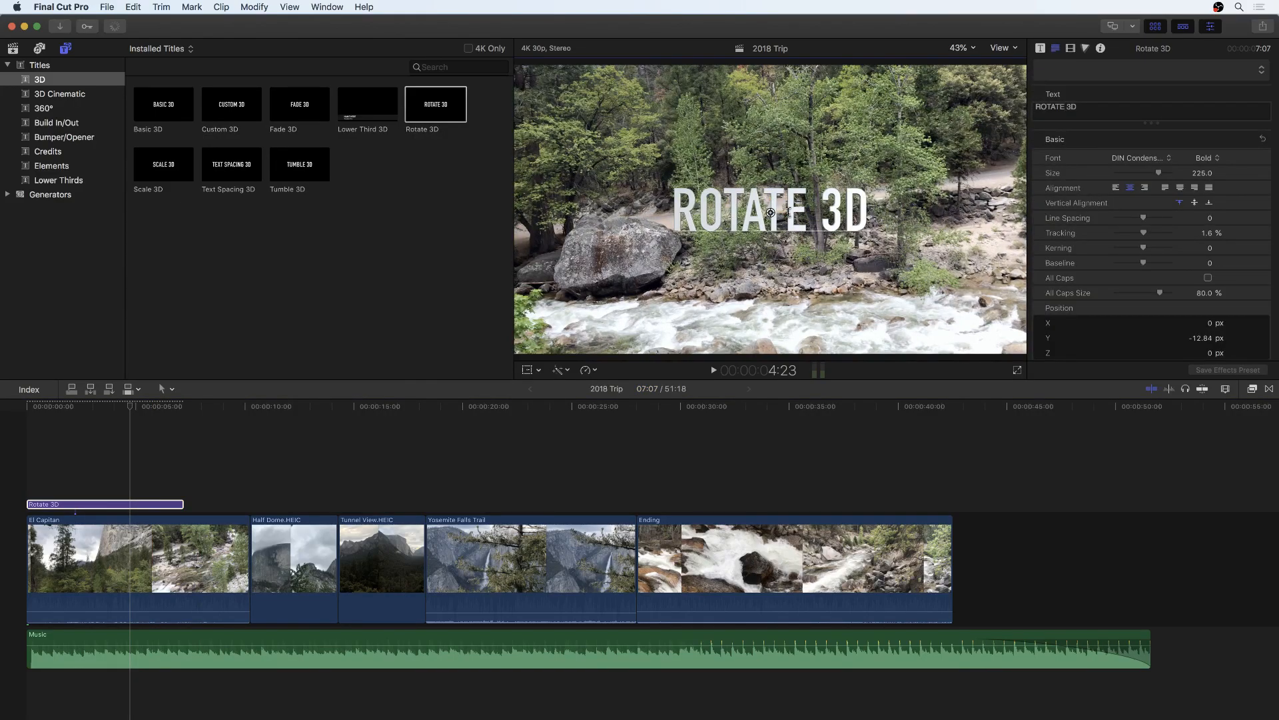
double_click(788, 212)
triple_click(788, 211)
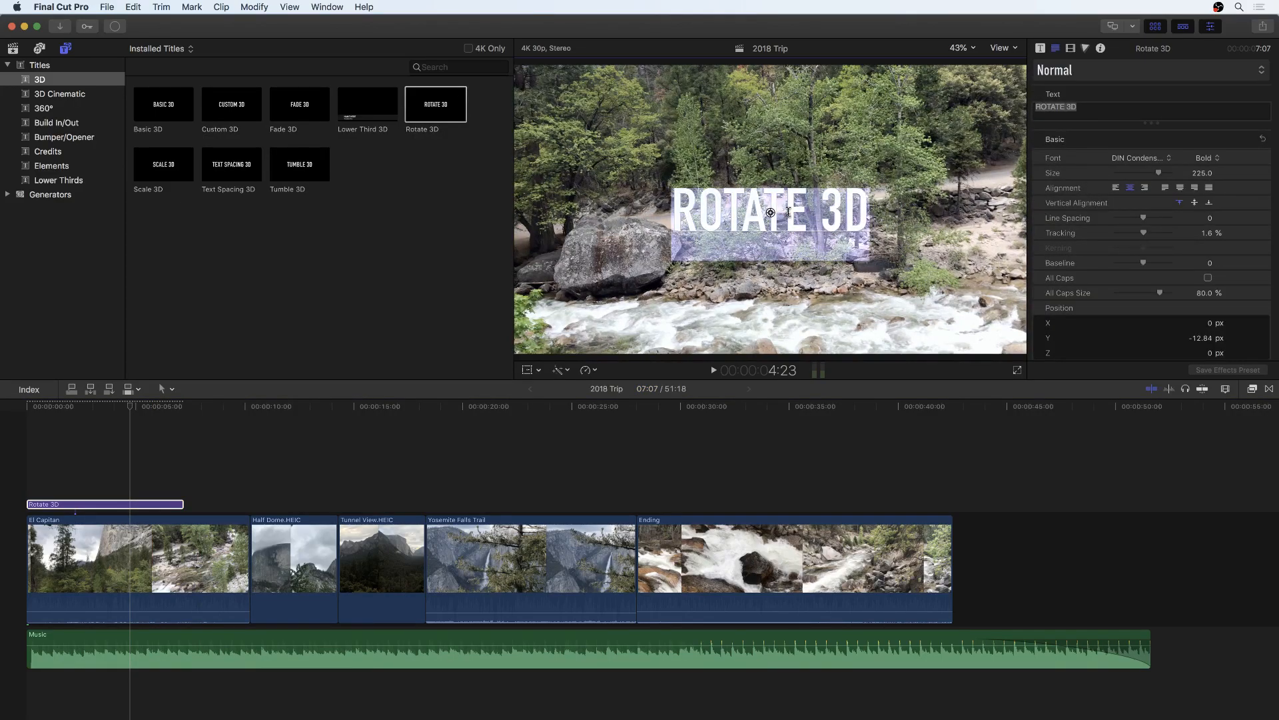
click(788, 212)
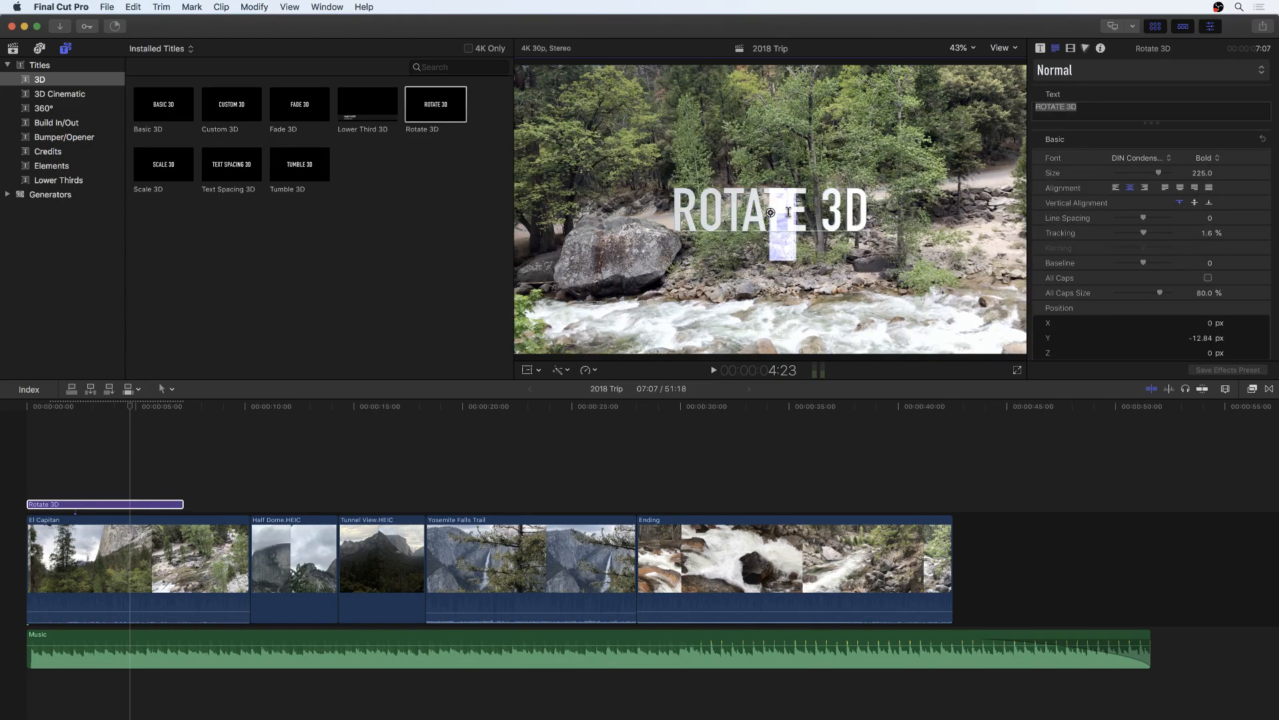
text(Yos)
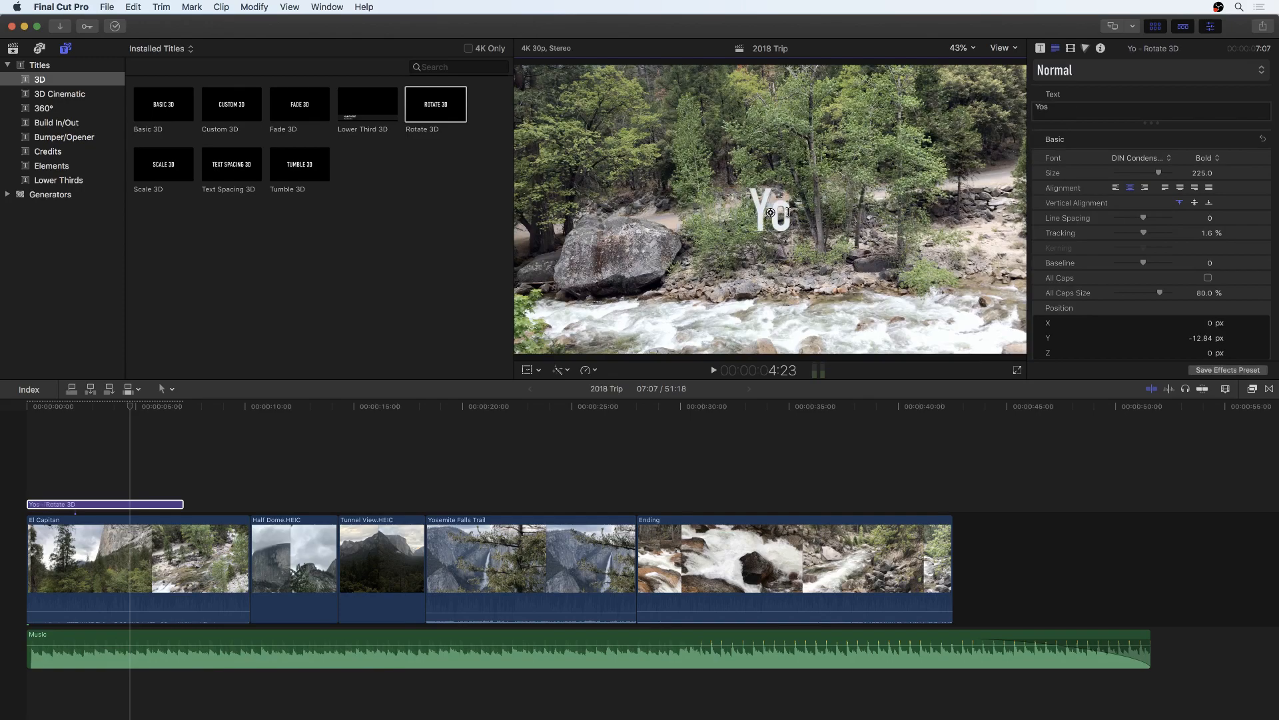
text(emite)
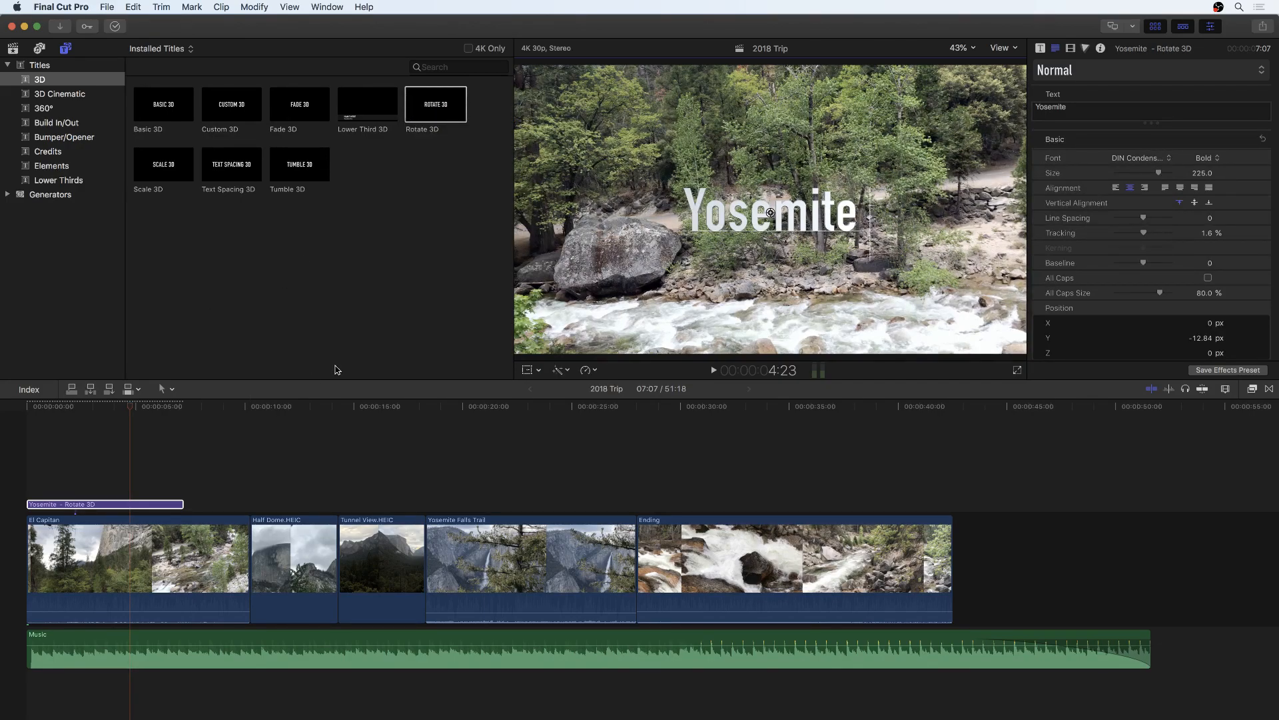
key(Return)
text(2)
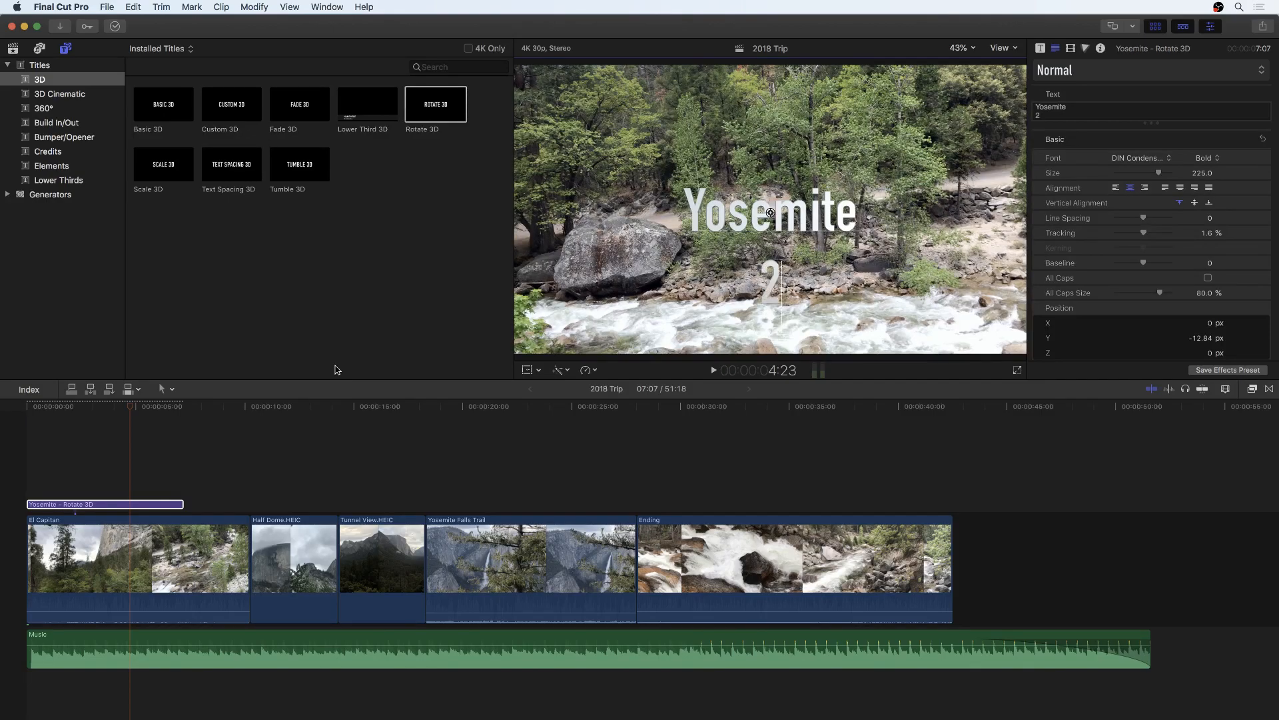
text(018)
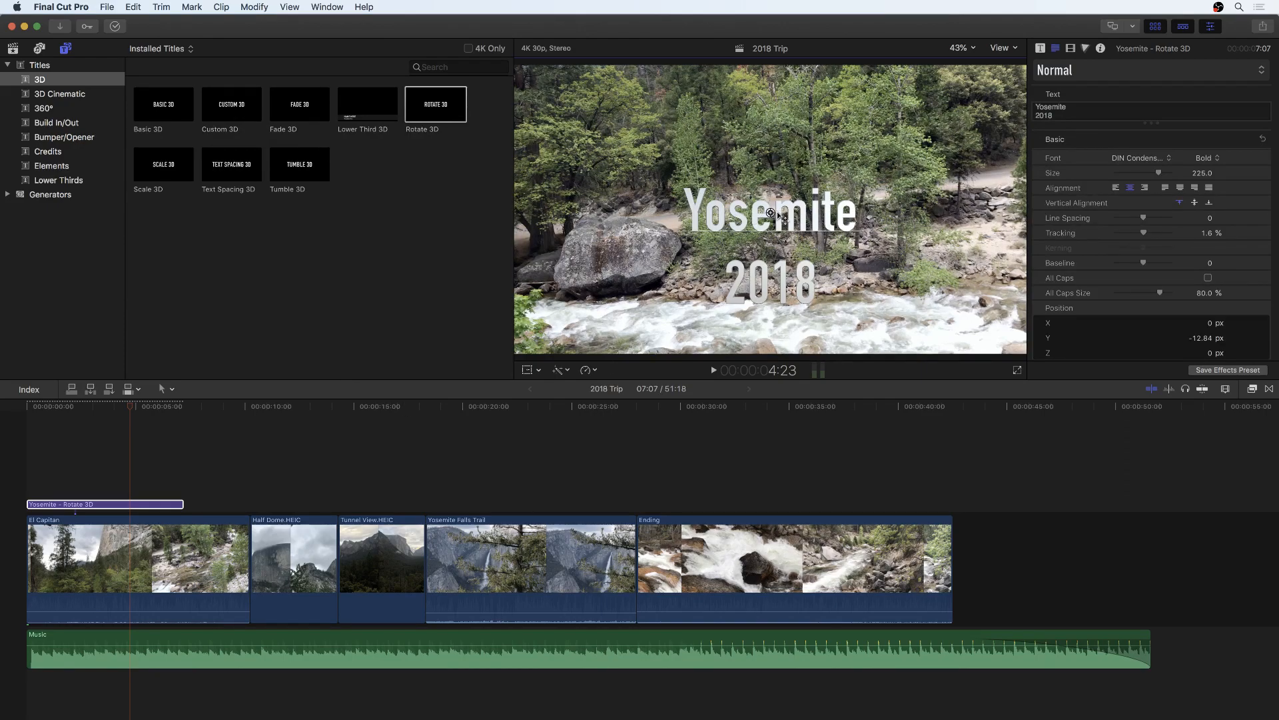
Move the Yosemite 2018 title up to Y 119.19 px and set its text to size 216 in the Duality font.
drag(771, 212, 771, 178)
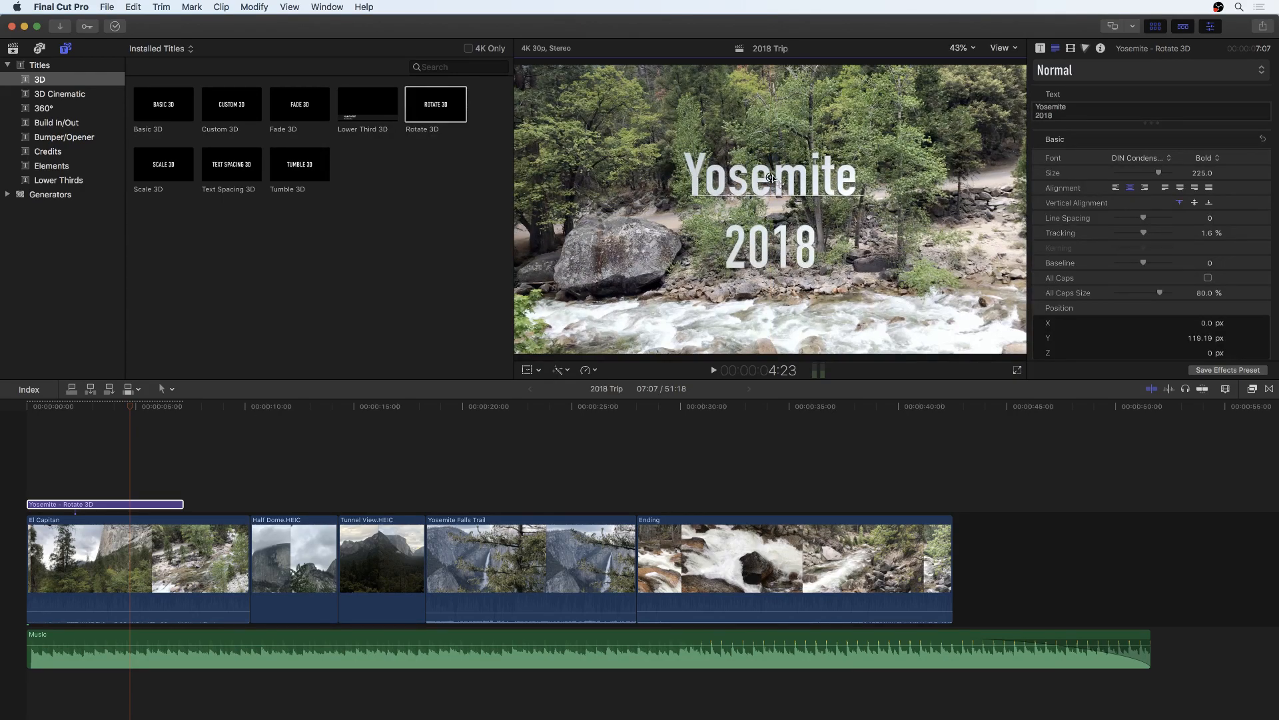
mouse_move(1160, 174)
mouse_down()
mouse_move(1144, 172)
mouse_move(1157, 174)
mouse_up()
click(1143, 164)
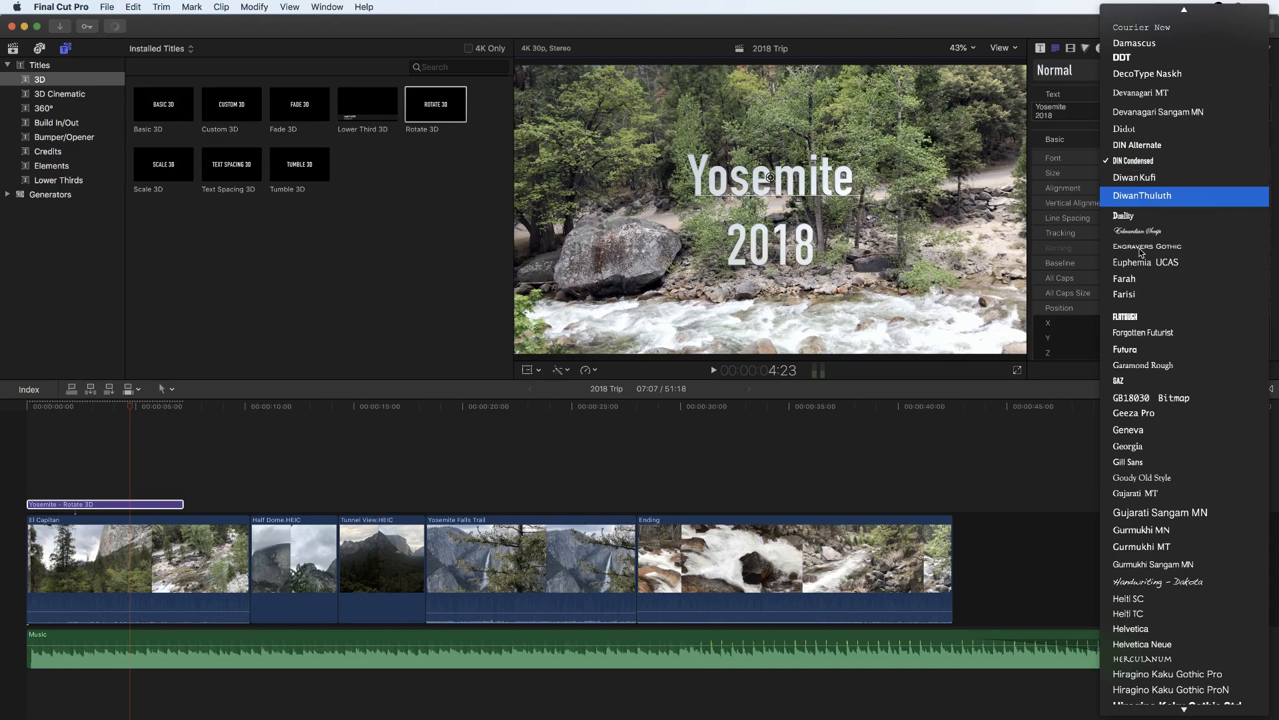
click(1084, 174)
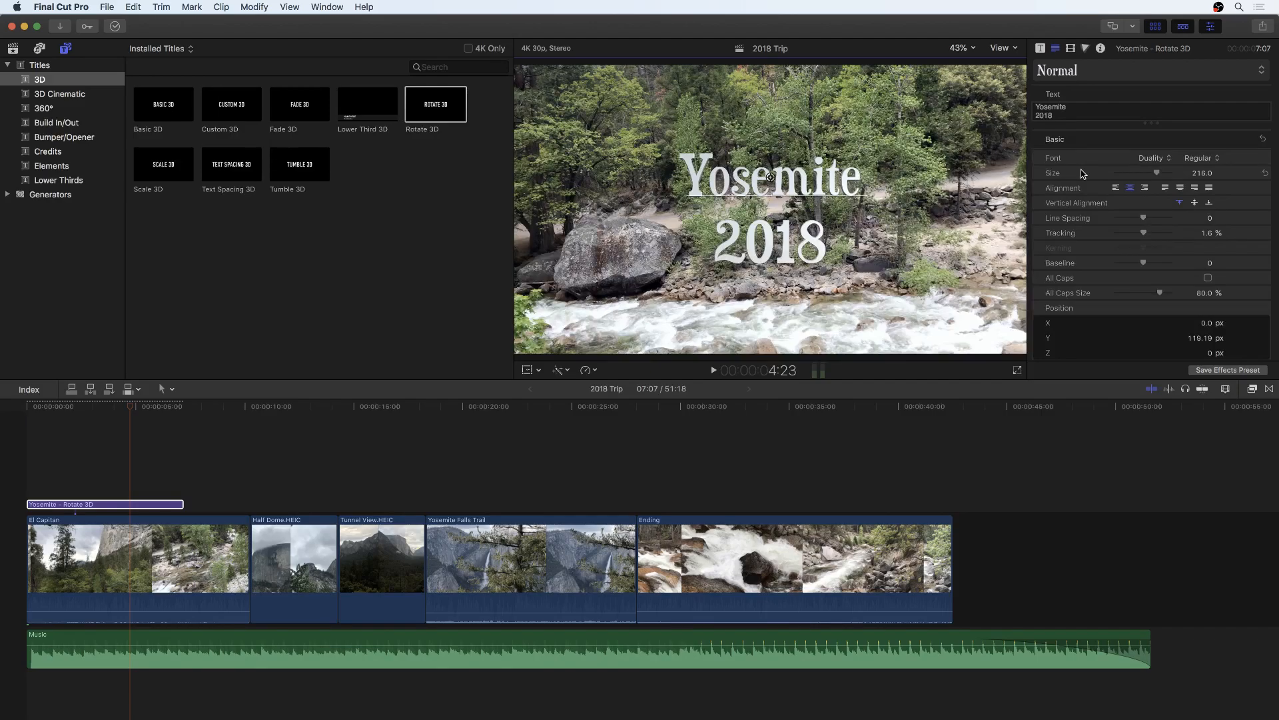
Play the project from the start to review the Yosemite 2018 title and the cuts between the first clips.
click(91, 406)
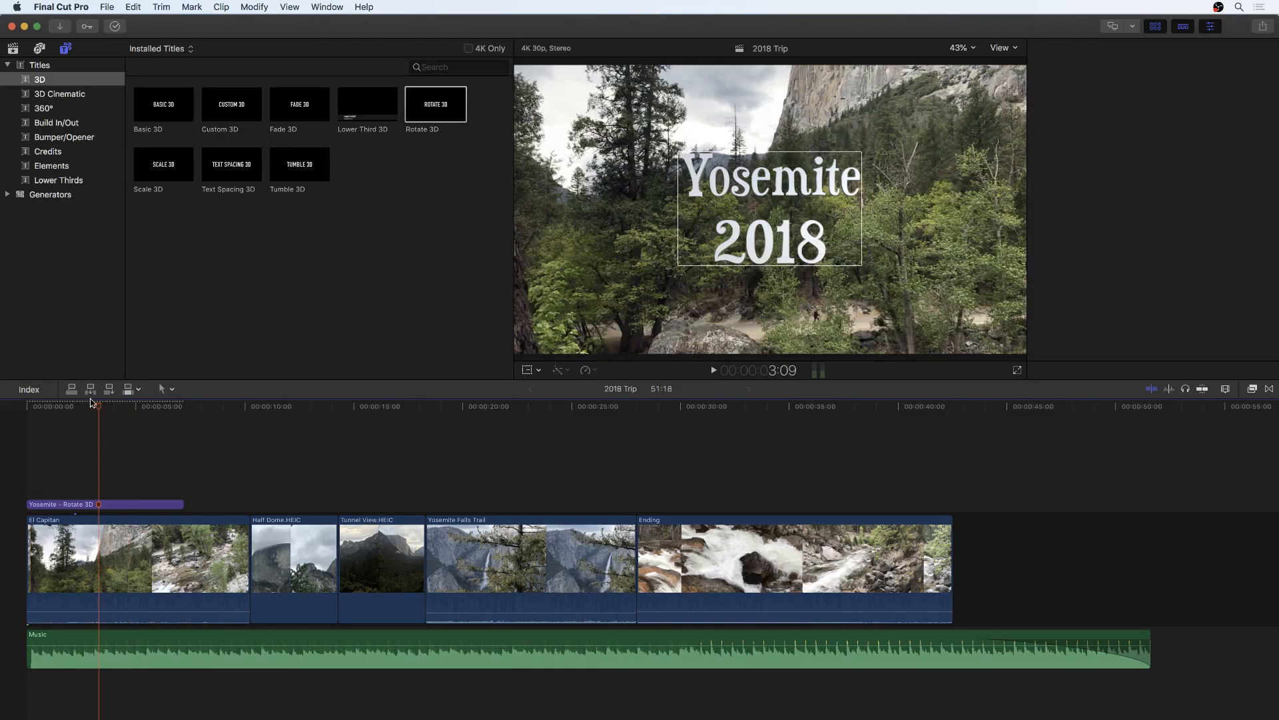
drag(92, 408, 3, 408)
key(space)
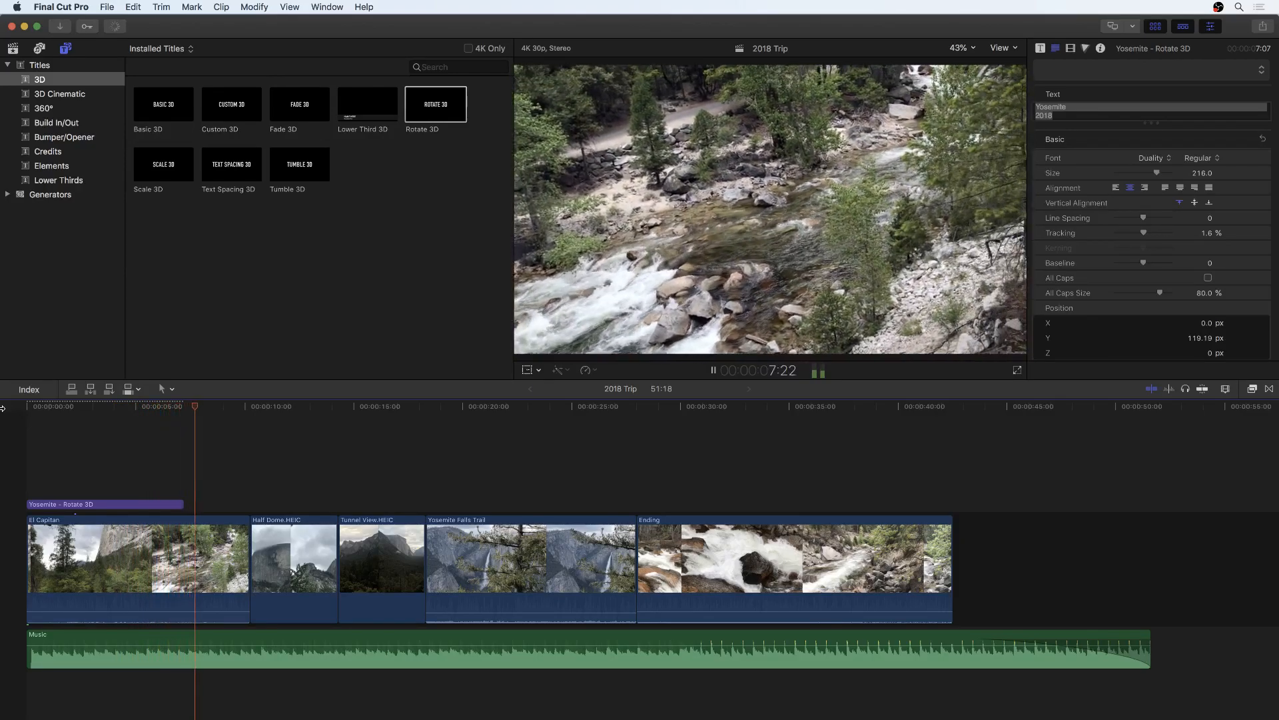
key(space)
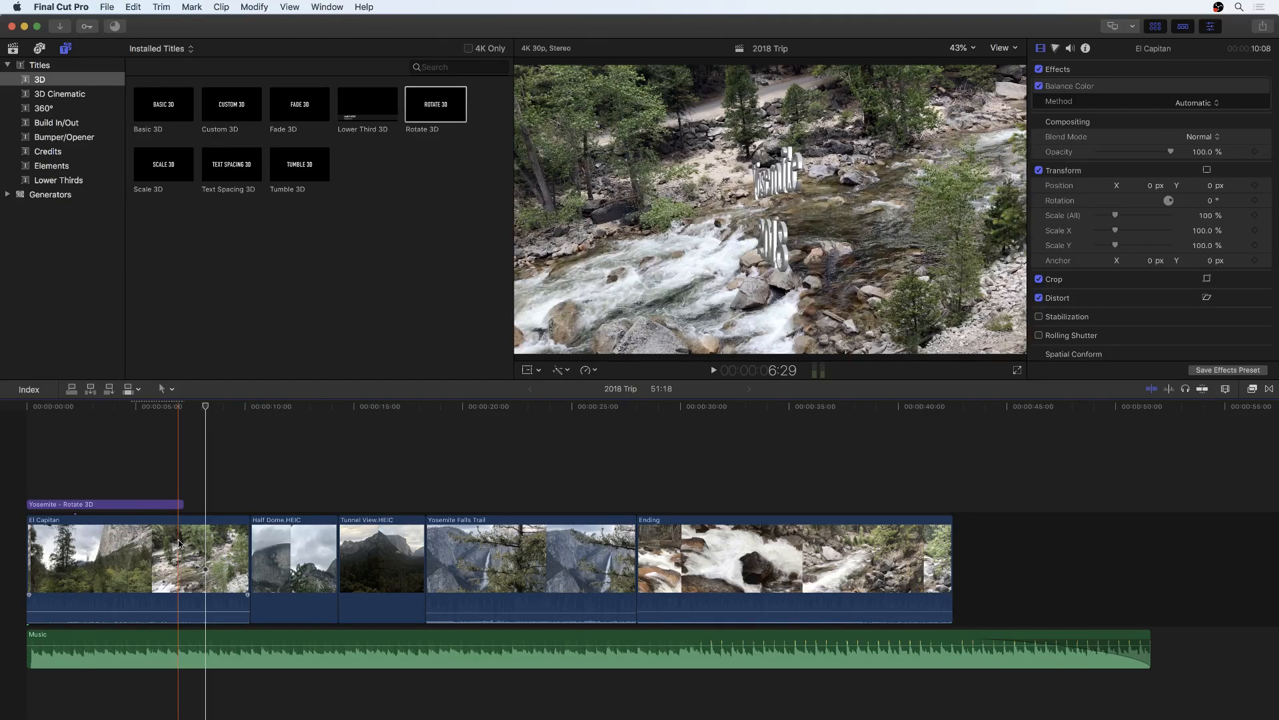
key(space)
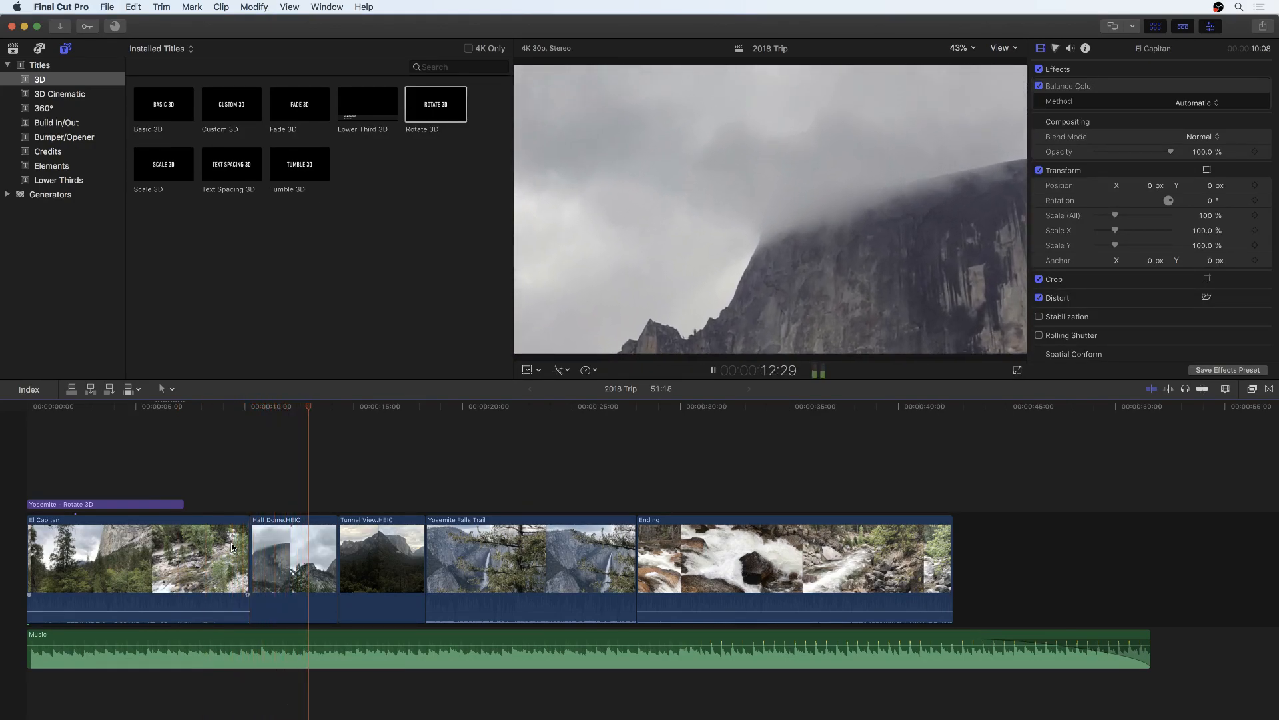
key(space)
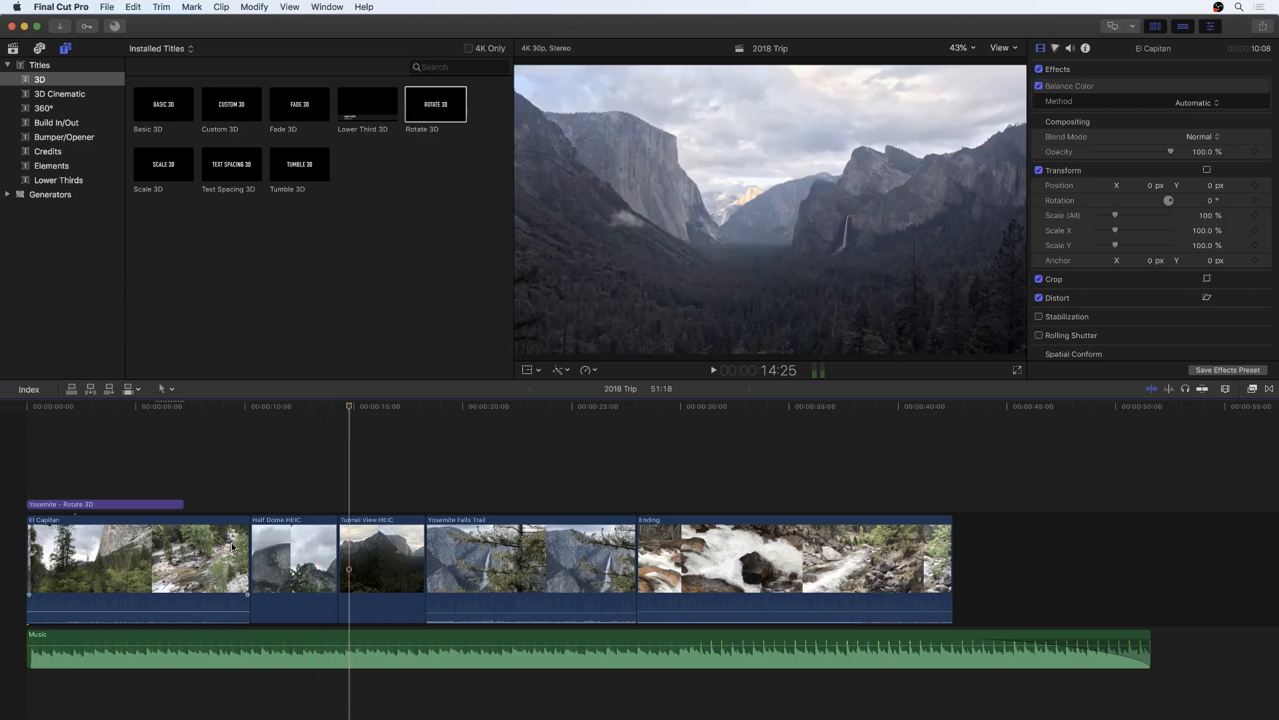
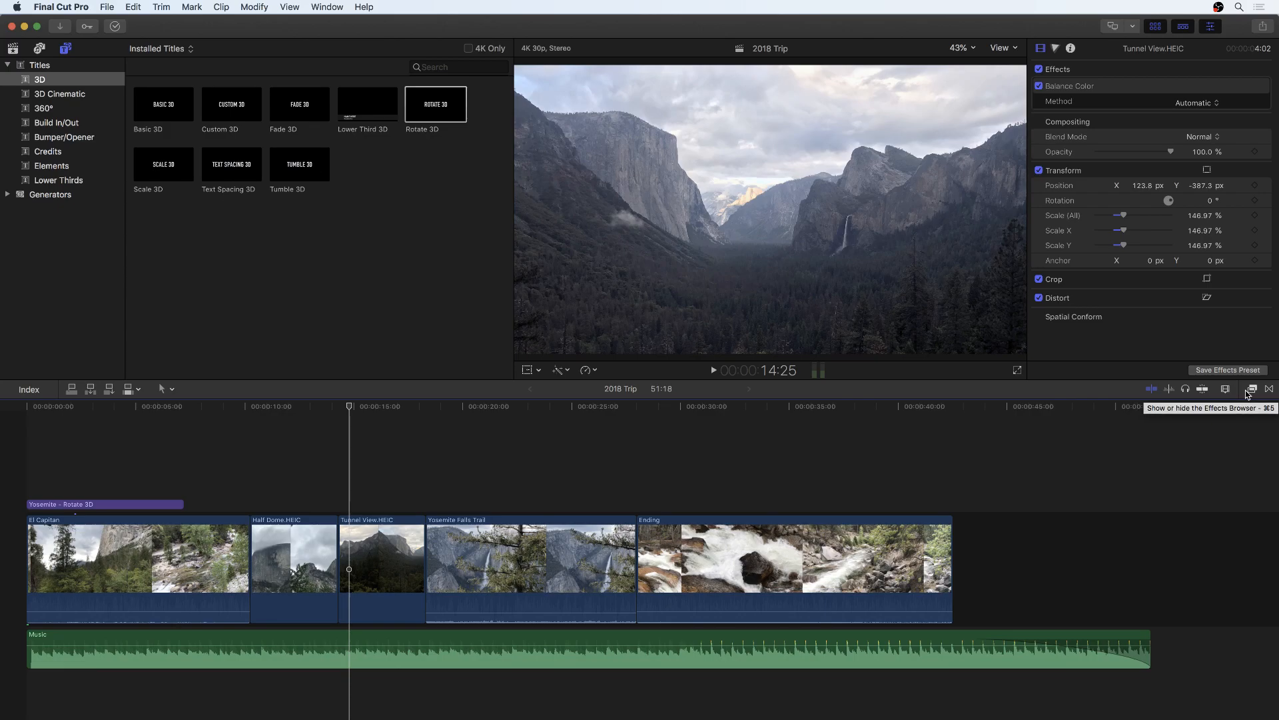
Add a Cross Dissolve transition between the El Capitan and Half Dome clips and play through it.
click(1270, 390)
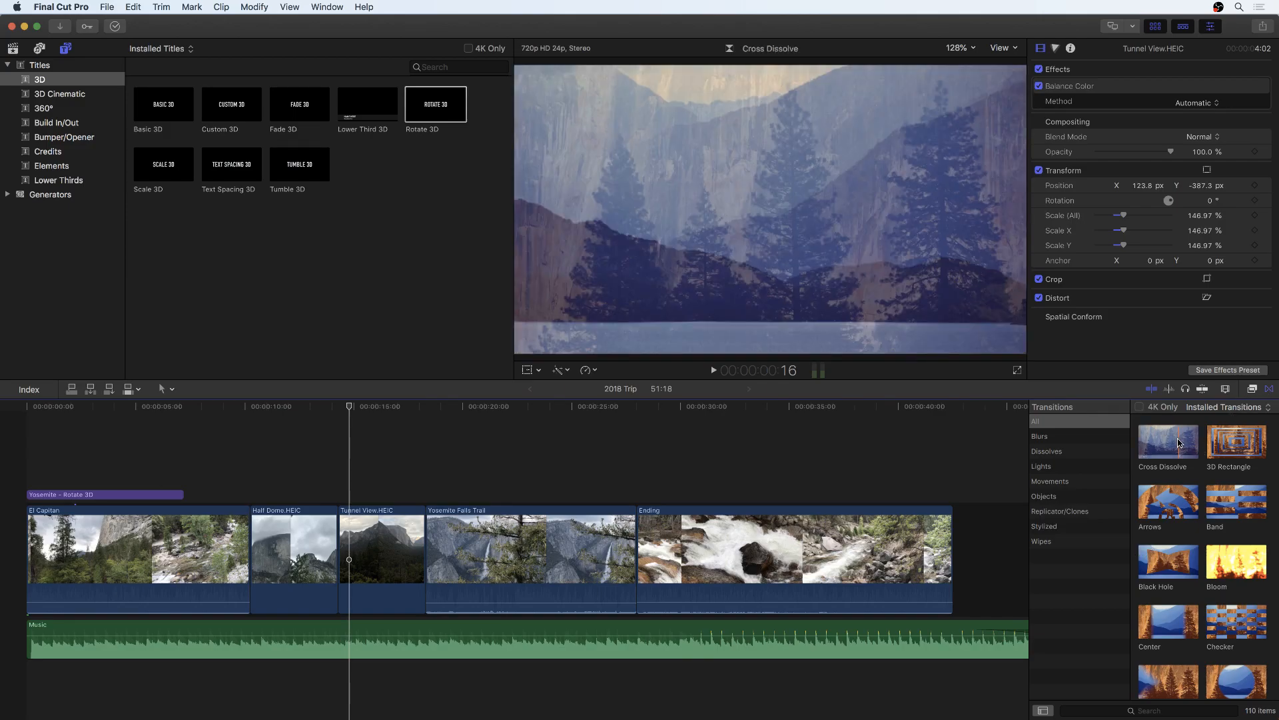
drag(1178, 447, 252, 560)
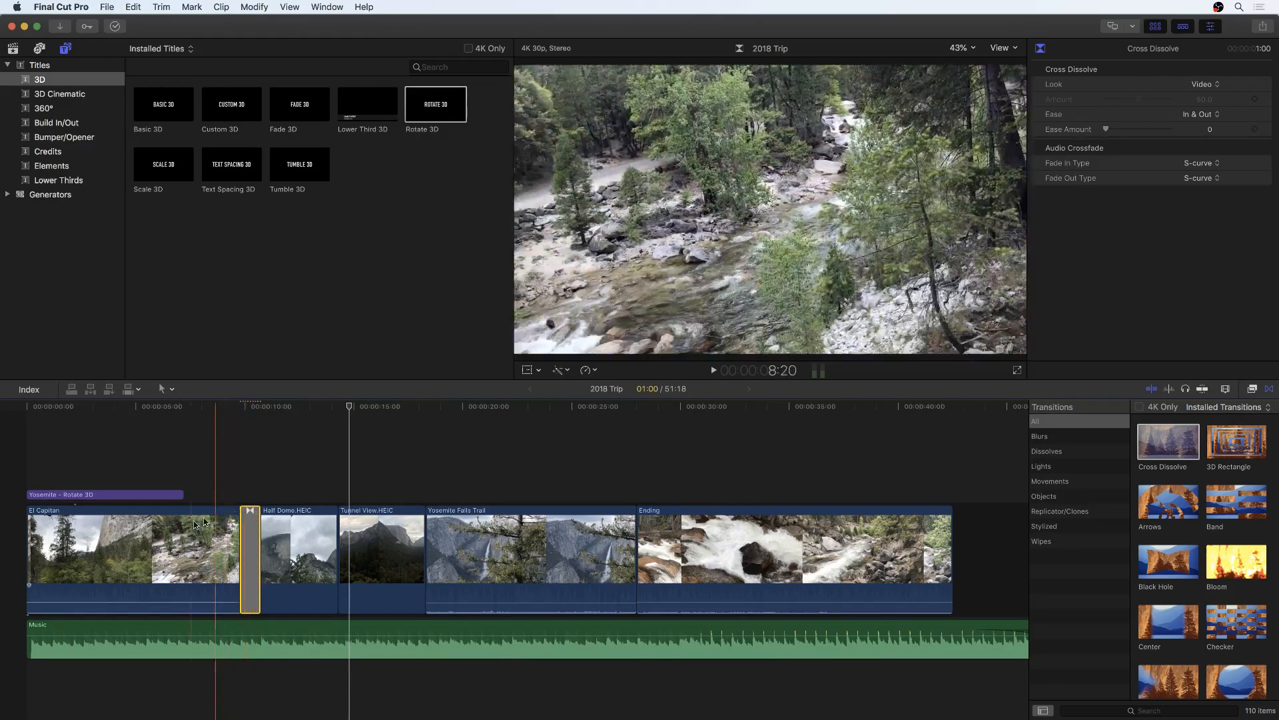
key(space)
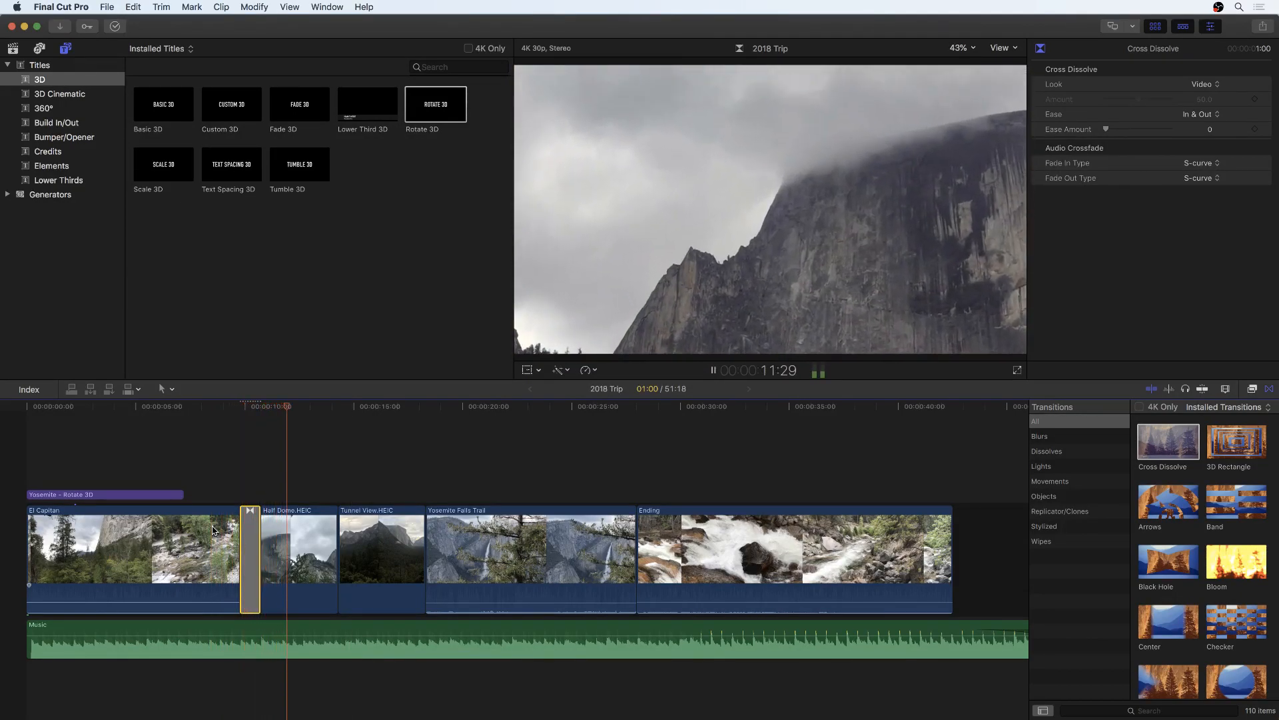
key(space)
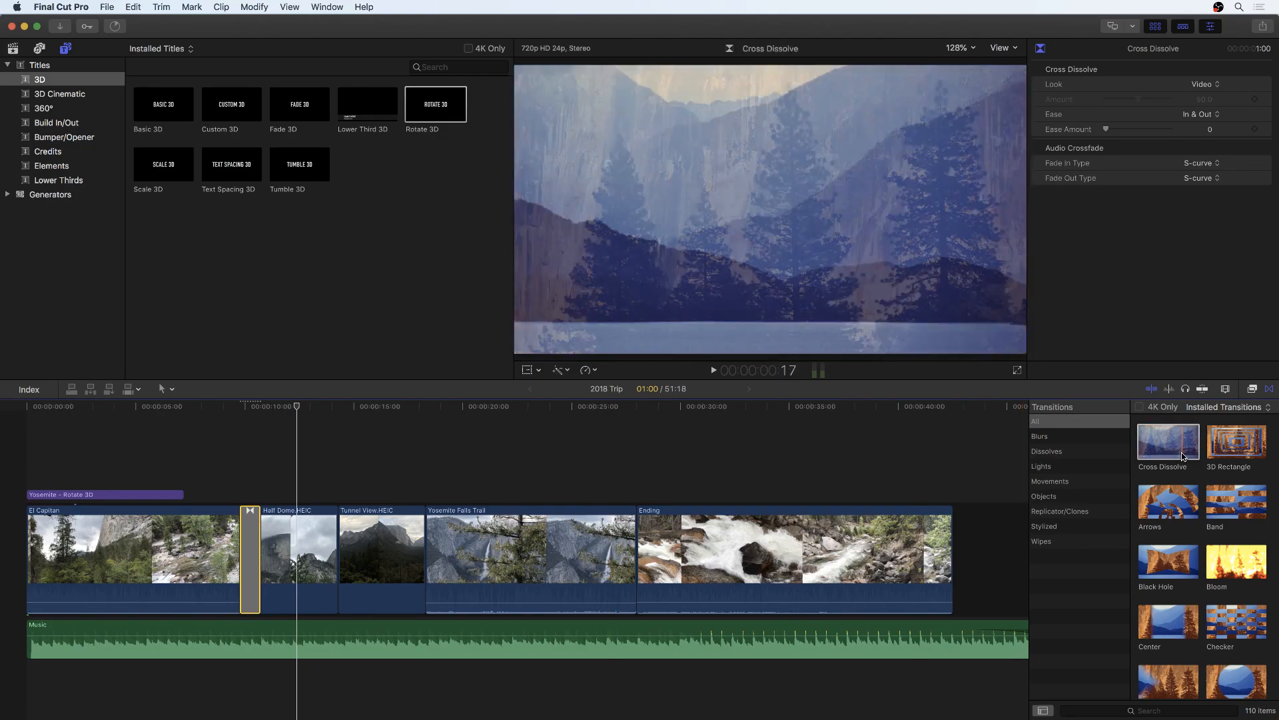
Add a Black Hole transition before Tunnel View, a Checker before Yosemite Falls Trail, and a Color Planes before the Ending clip.
drag(1169, 561, 340, 556)
drag(1239, 610, 427, 563)
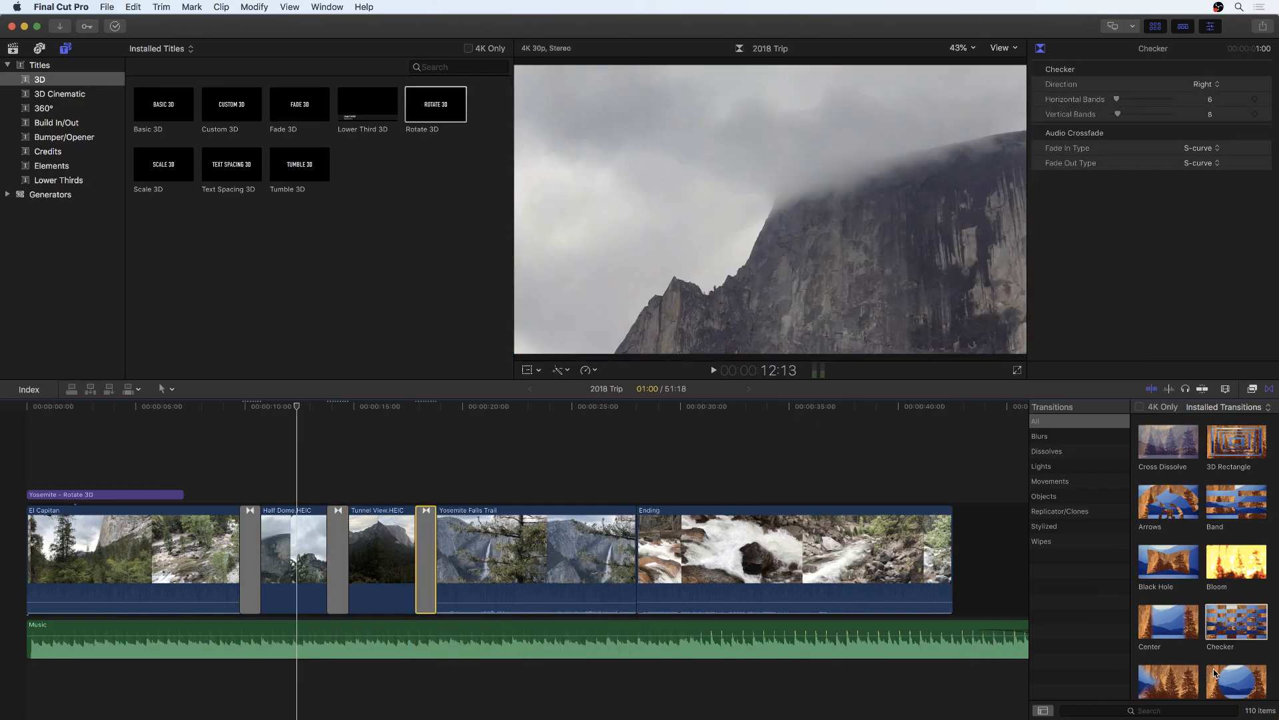
scroll(1218, 680, down, 5)
drag(1167, 515, 620, 523)
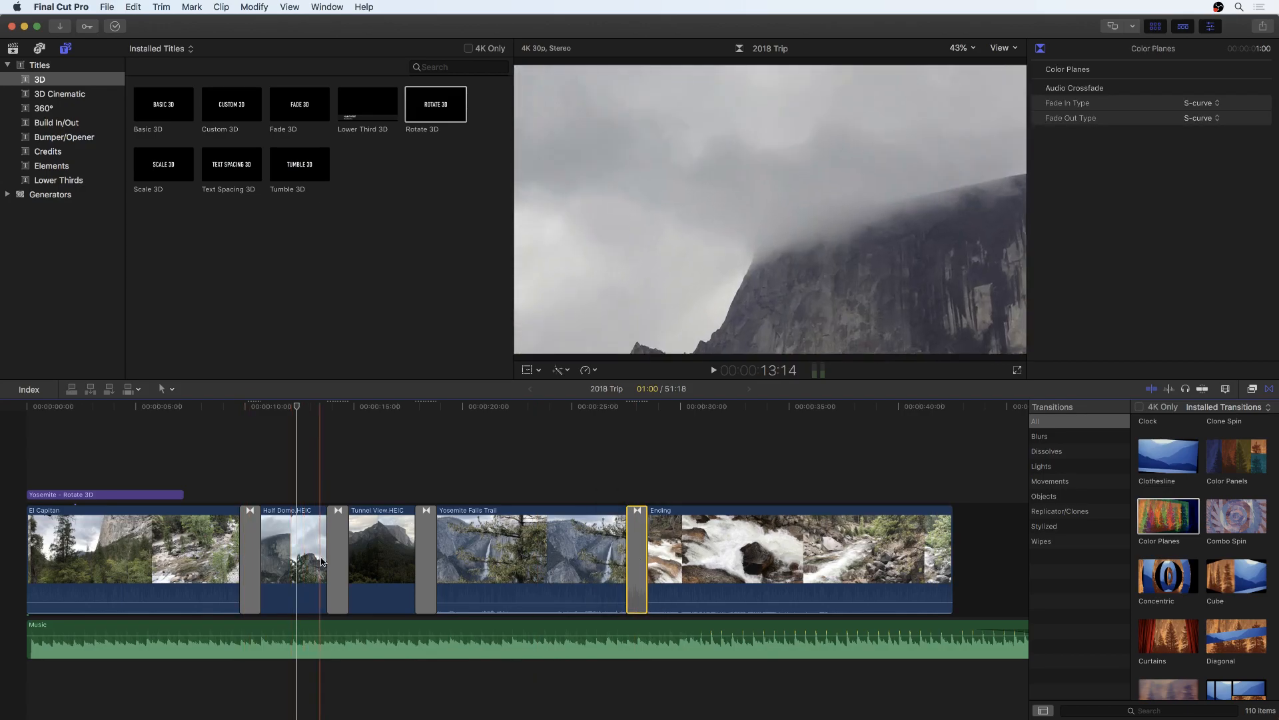
Play through the new transitions and lengthen the Color Planes transition between Yosemite Falls Trail and Ending.
key(shift+s)
key(space)
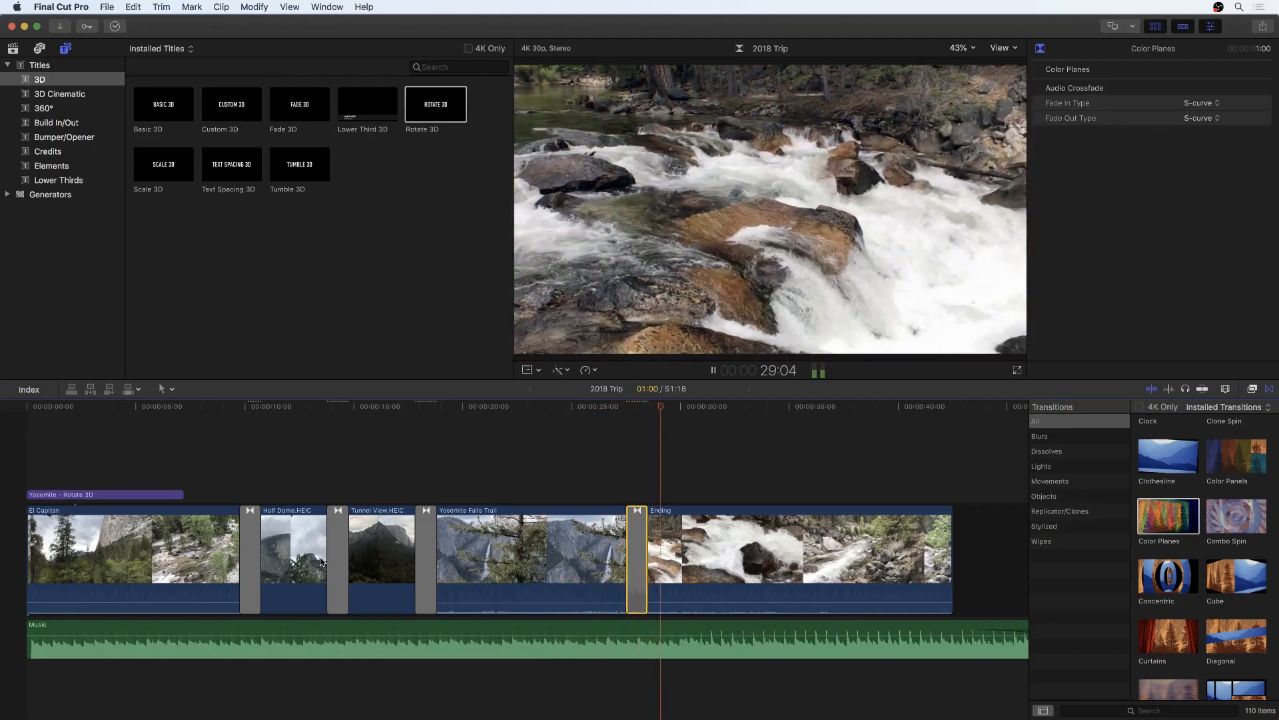
key(space)
drag(645, 553, 655, 553)
Set the Checker transition before Yosemite Falls Trail to 14 horizontal bands, 6 vertical bands and the Down direction.
click(418, 534)
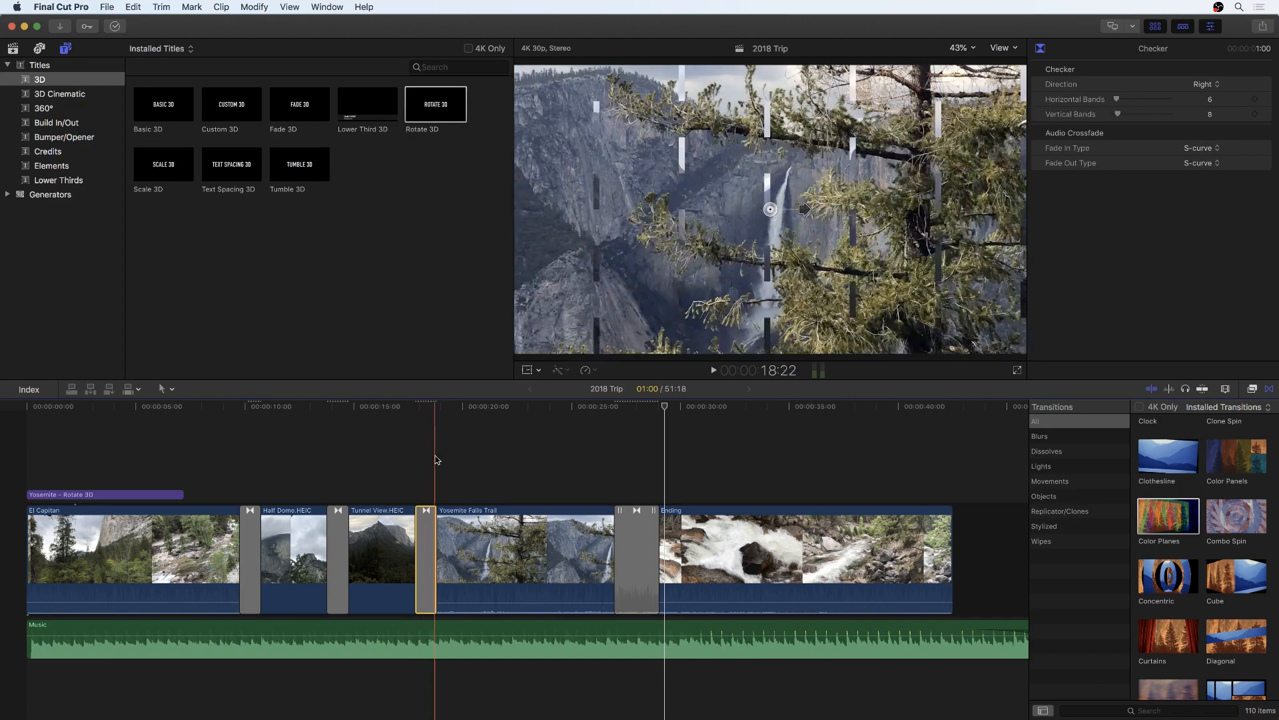
click(428, 405)
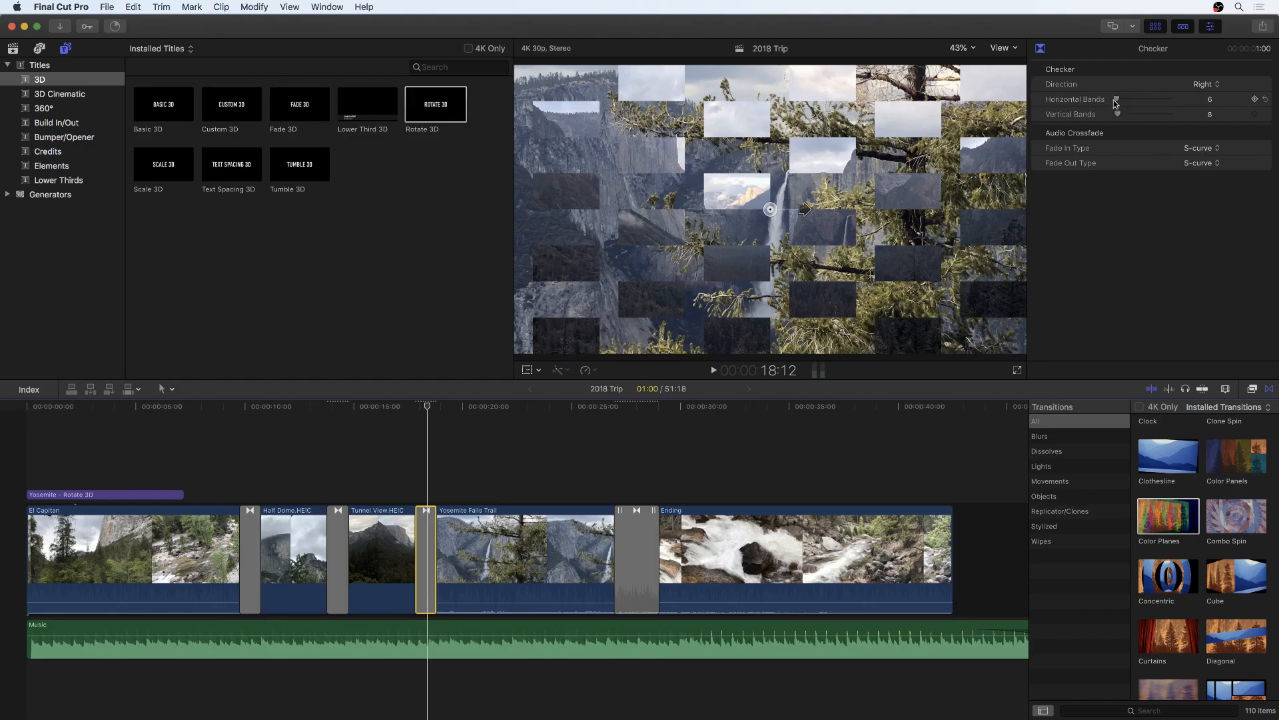
drag(1117, 100, 1133, 99)
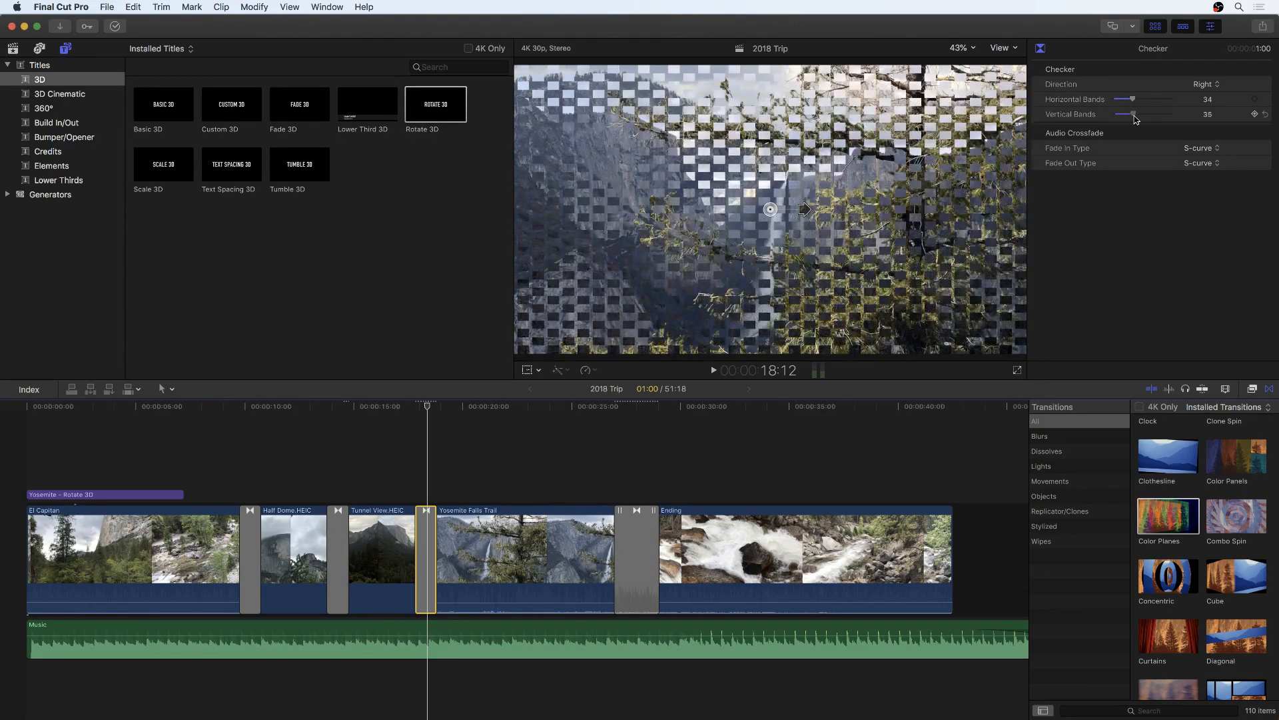
drag(1118, 115, 1125, 100)
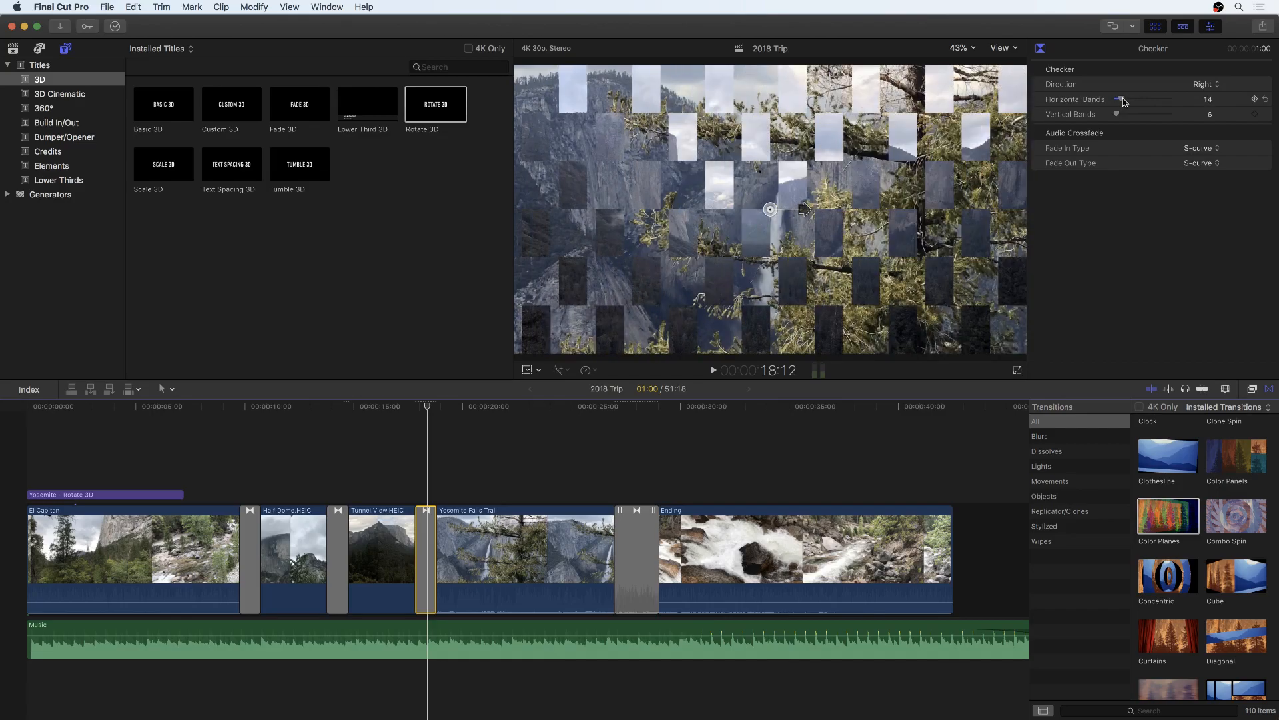
click(1203, 84)
click(1209, 95)
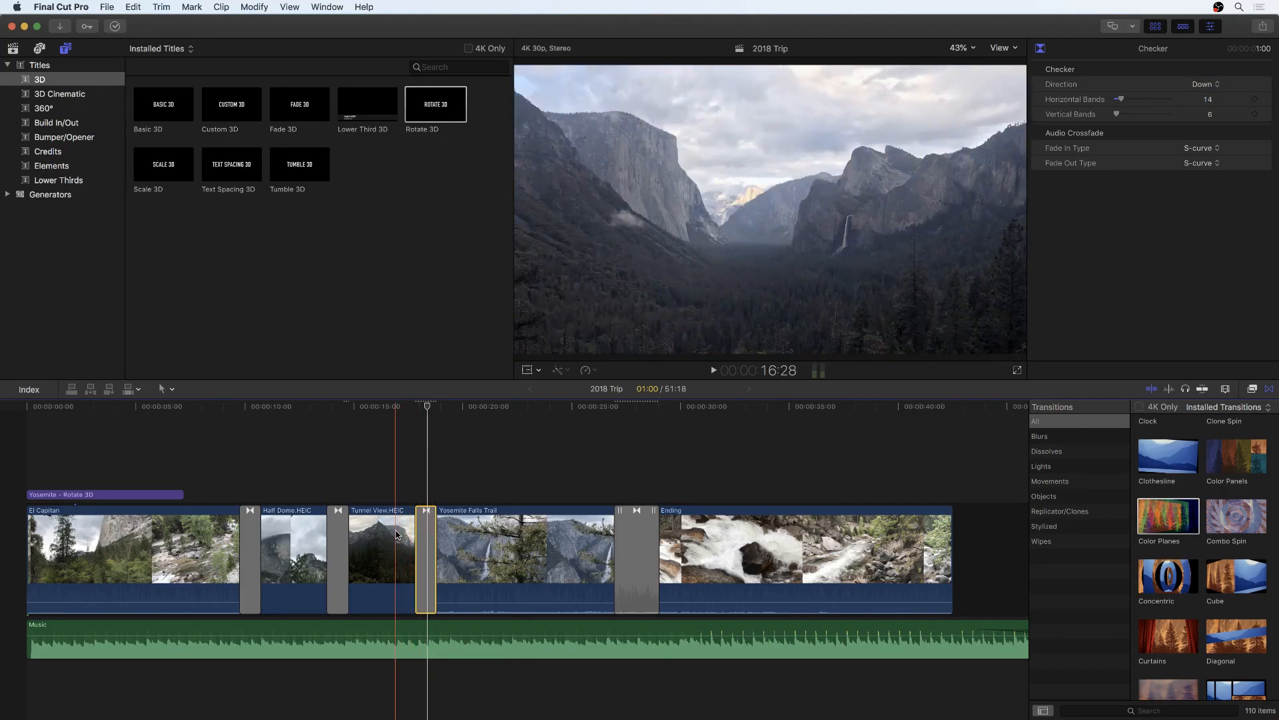
Lengthen the Checker transition to 1:23 and play through it.
drag(416, 543, 403, 545)
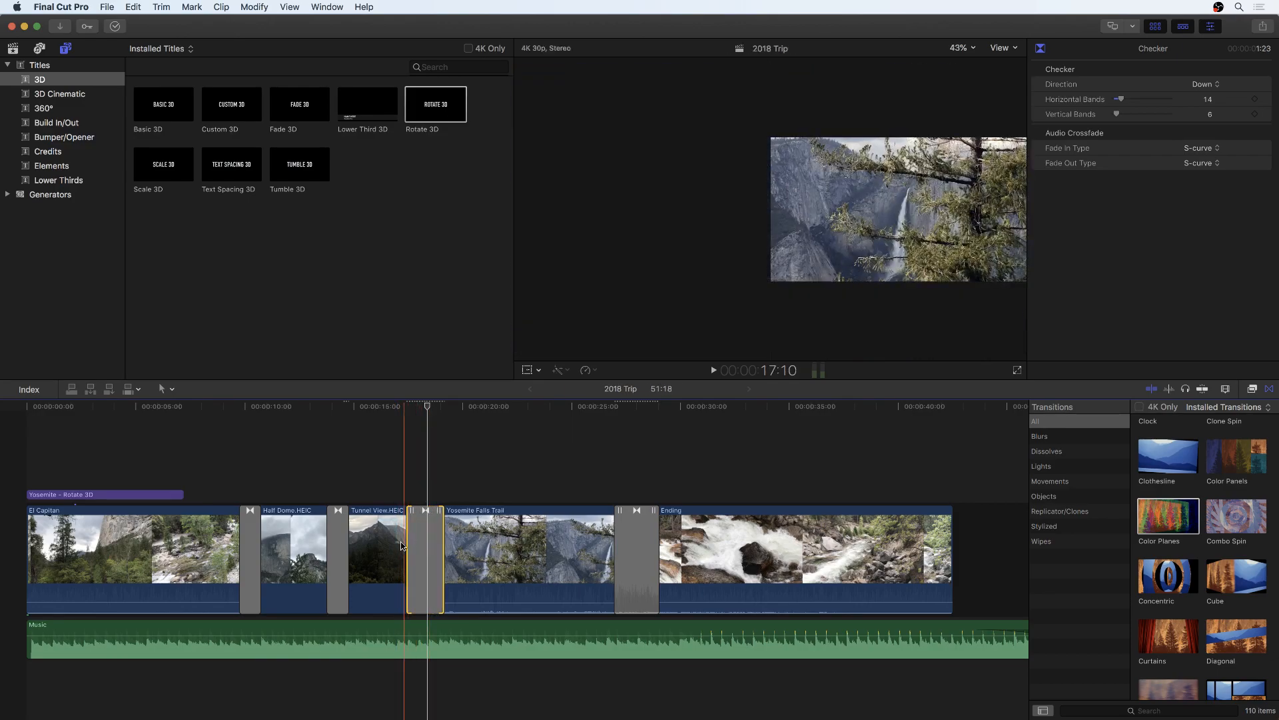
key(space)
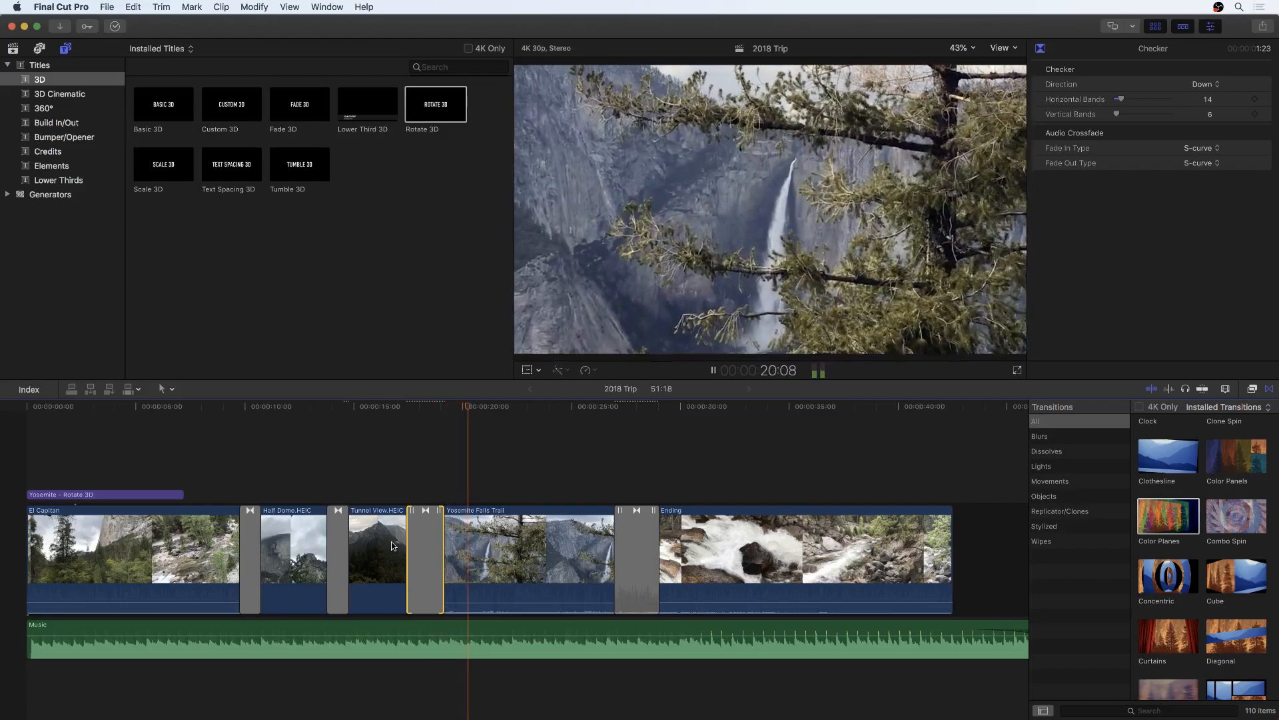
key(space)
click(423, 475)
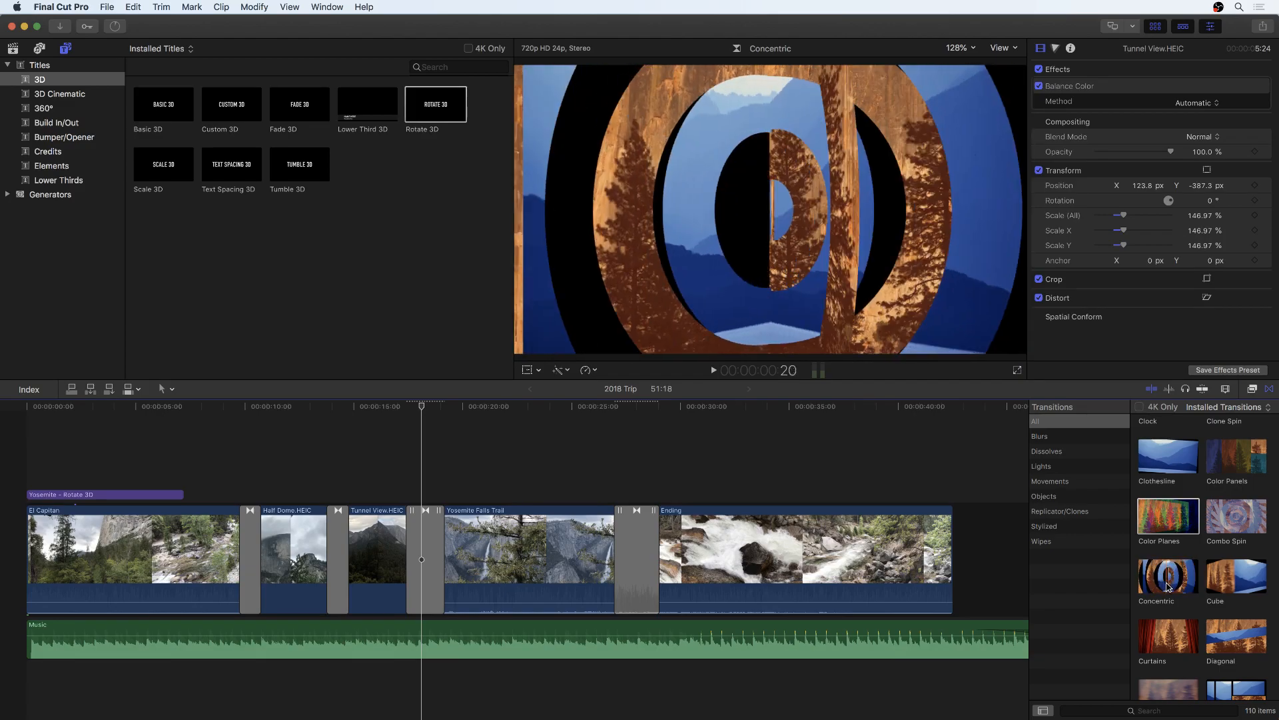
scroll(1193, 580, down, 5)
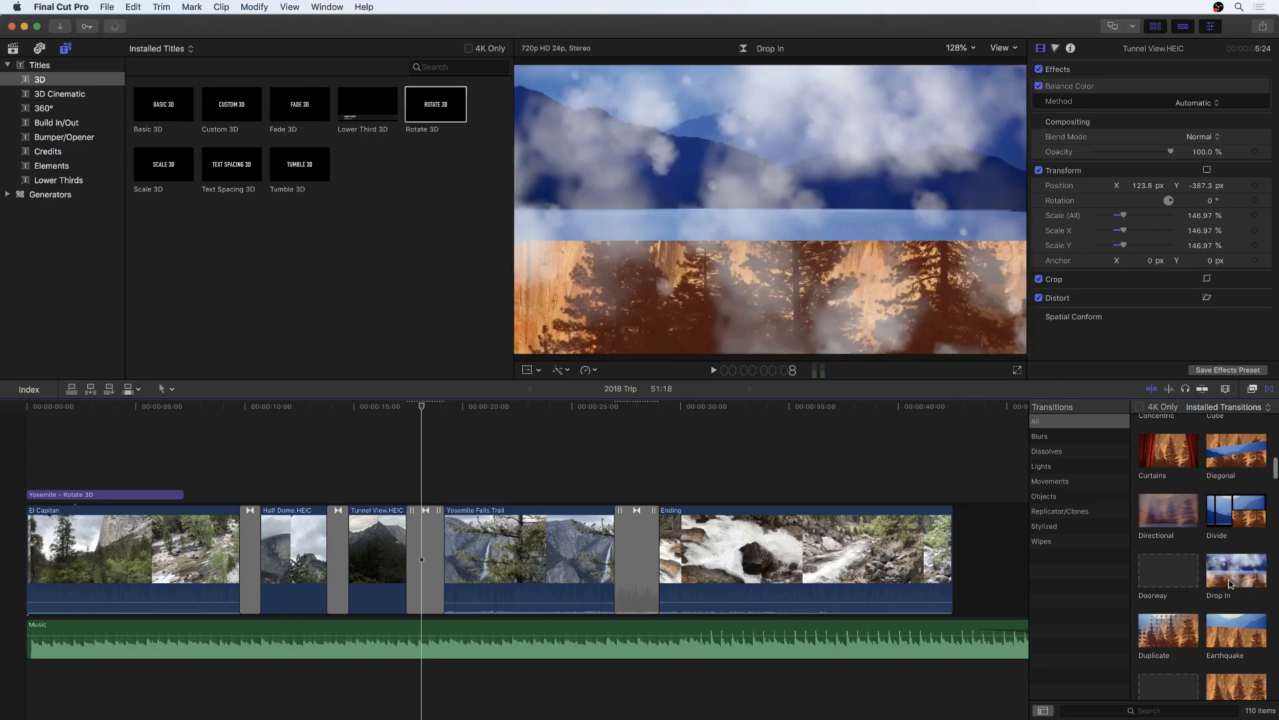
scroll(1217, 584, down, 4)
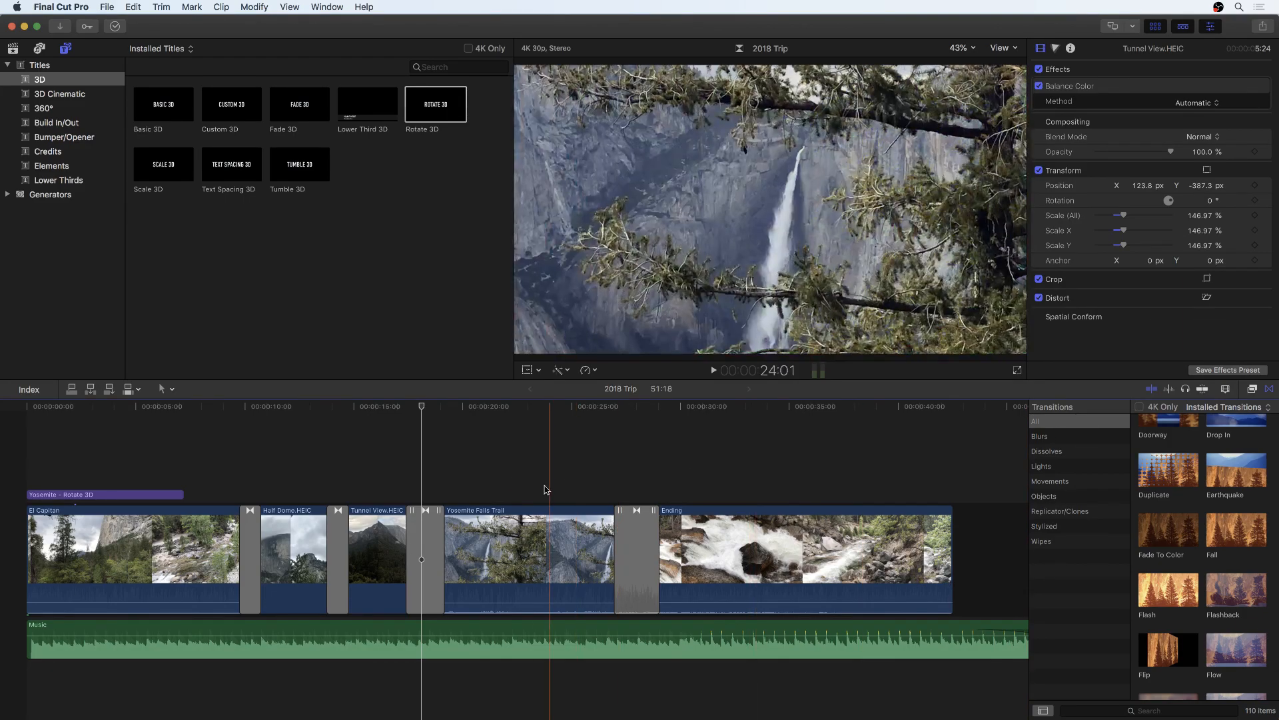
Roll the edit points before Ending and before Yosemite Falls Trail later with the Trim tool, and return to the Select tool.
click(172, 389)
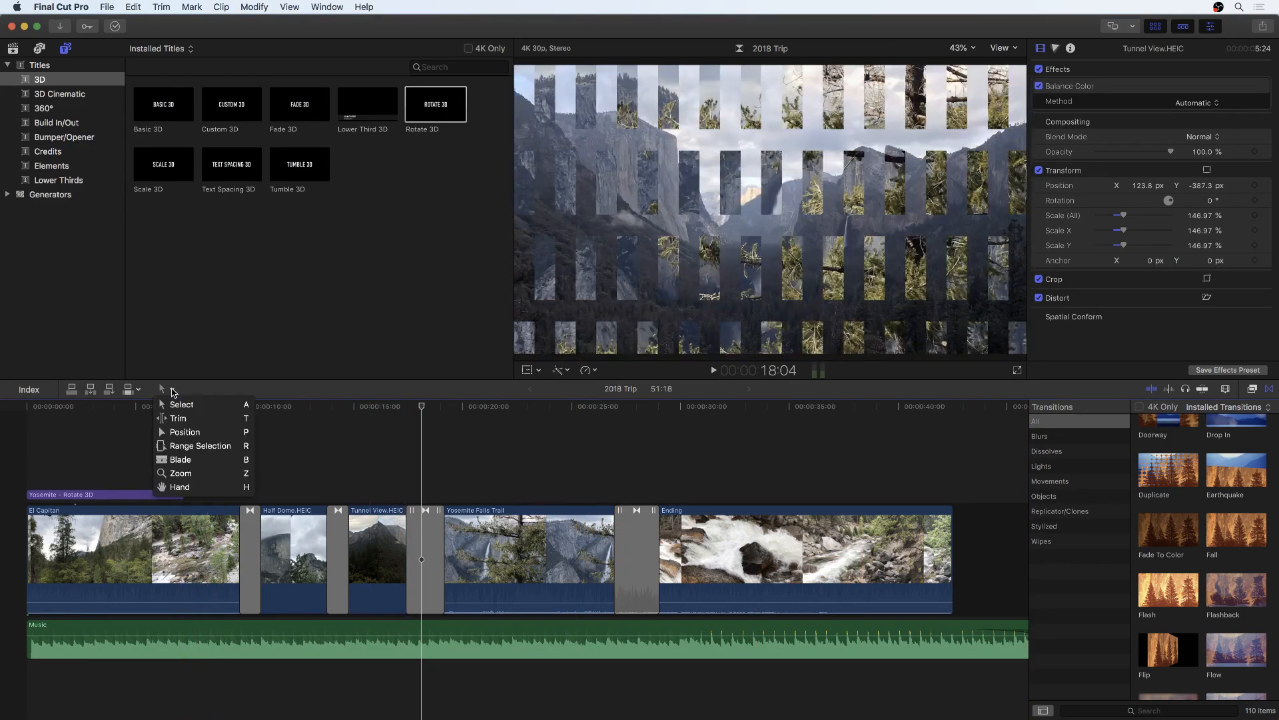
click(208, 424)
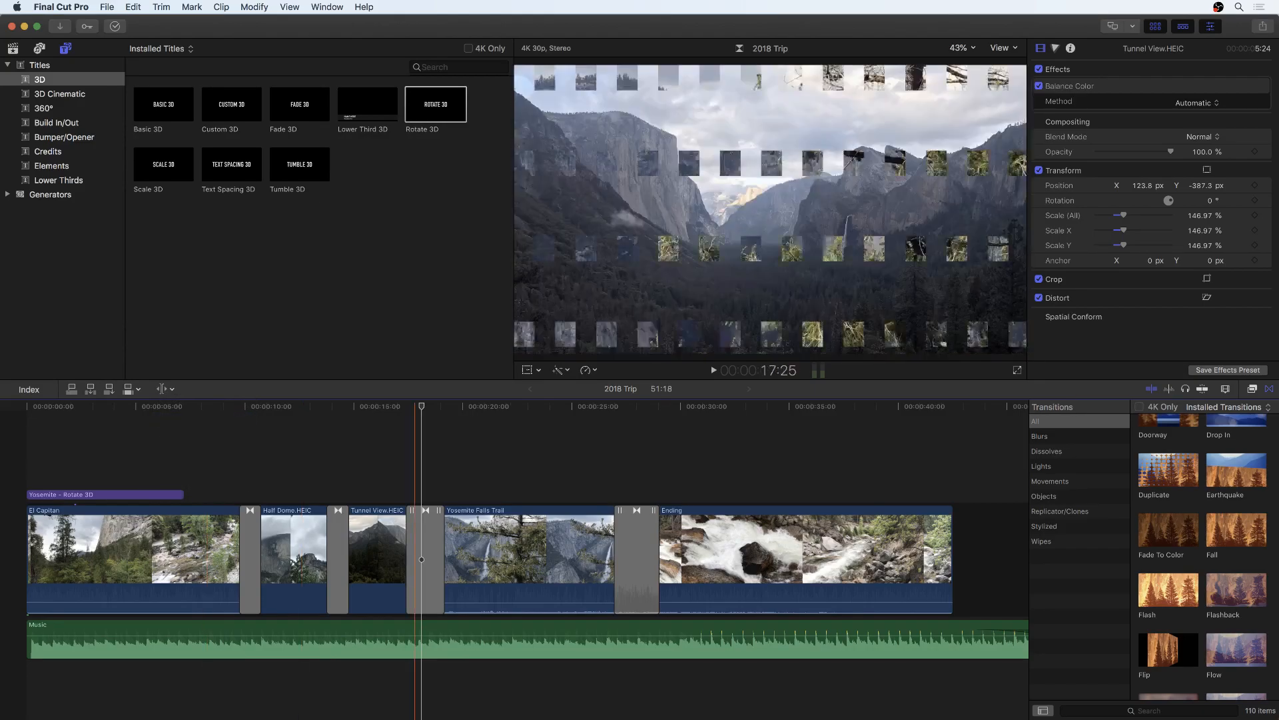
drag(634, 528, 677, 560)
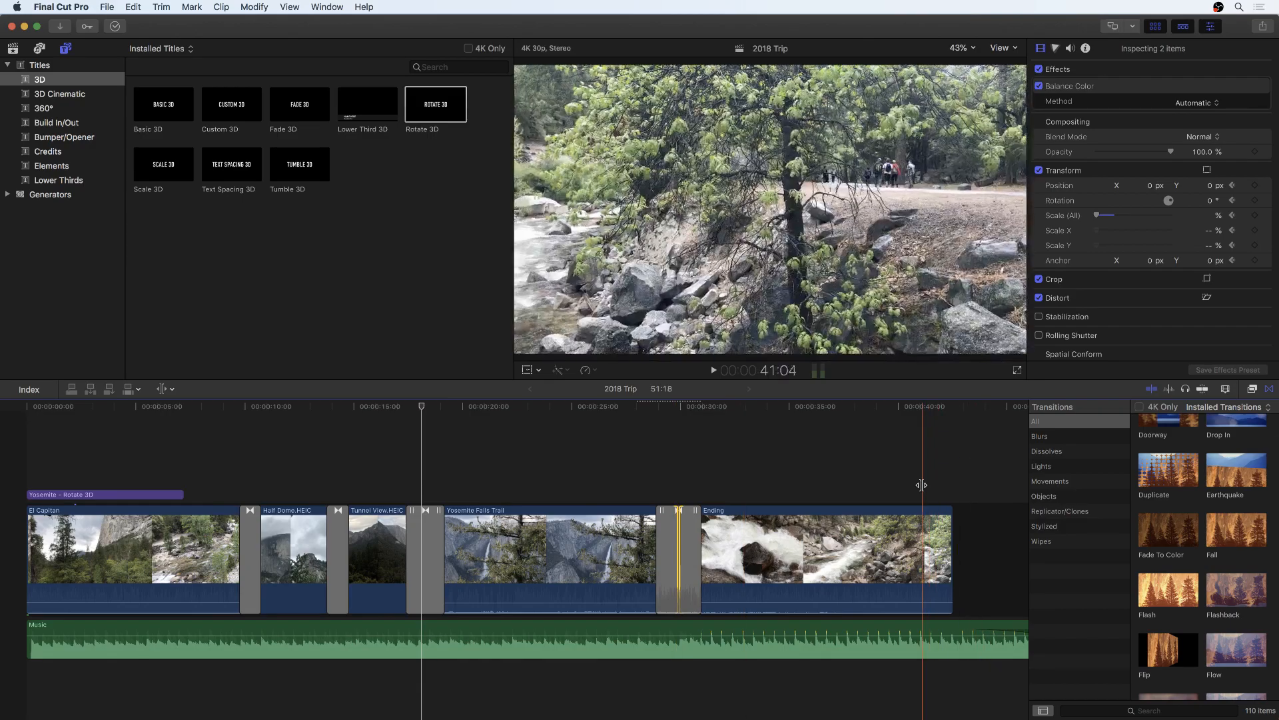
mouse_move(433, 531)
mouse_down()
mouse_move(452, 530)
mouse_move(441, 531)
mouse_up()
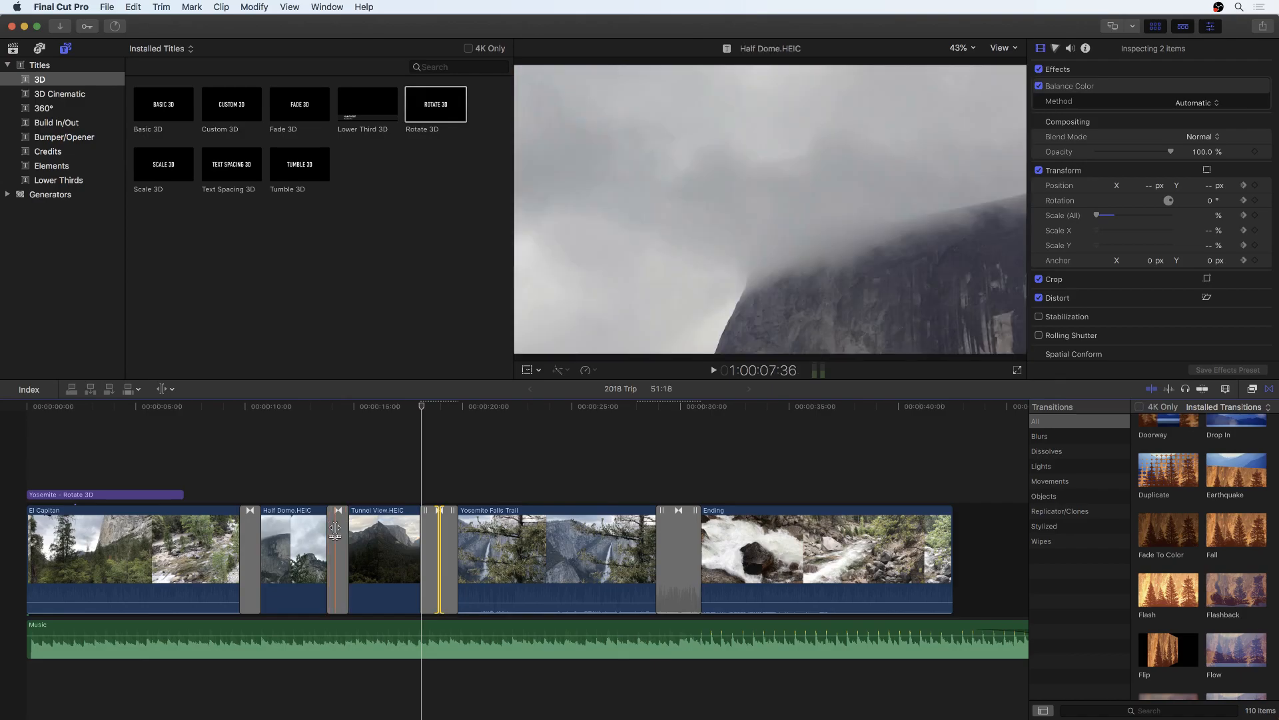
click(167, 388)
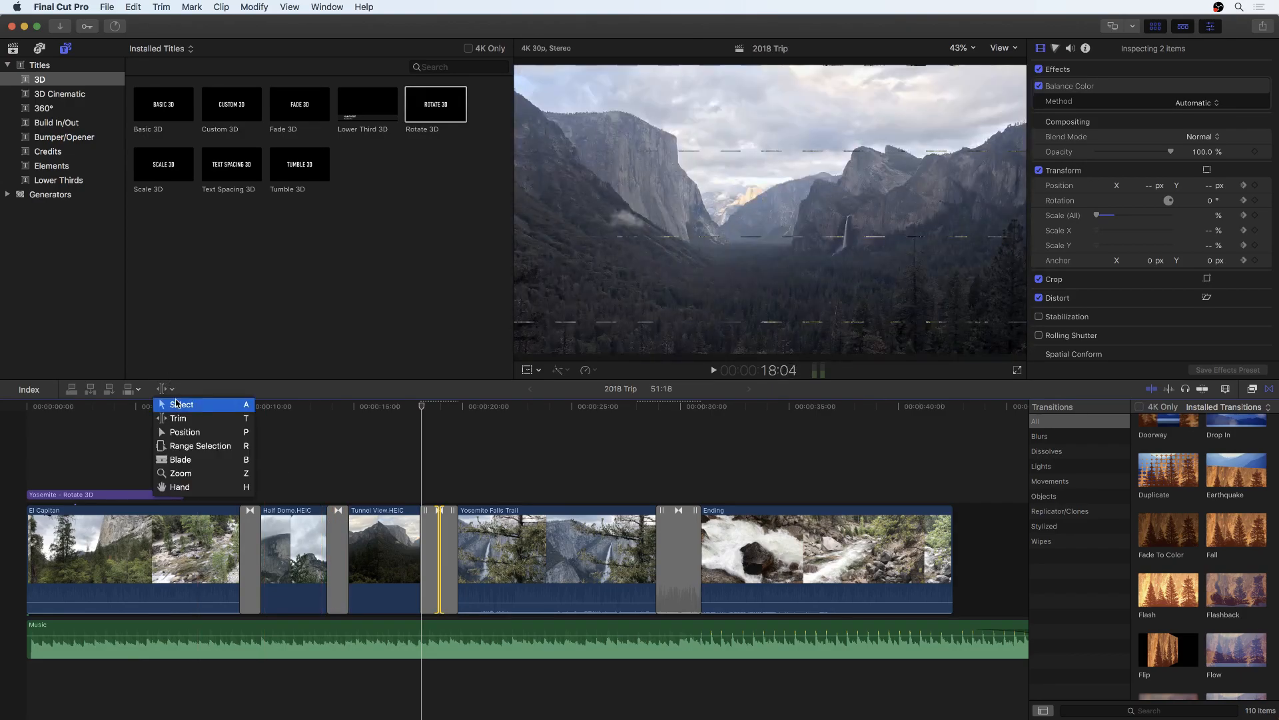
click(179, 404)
click(364, 7)
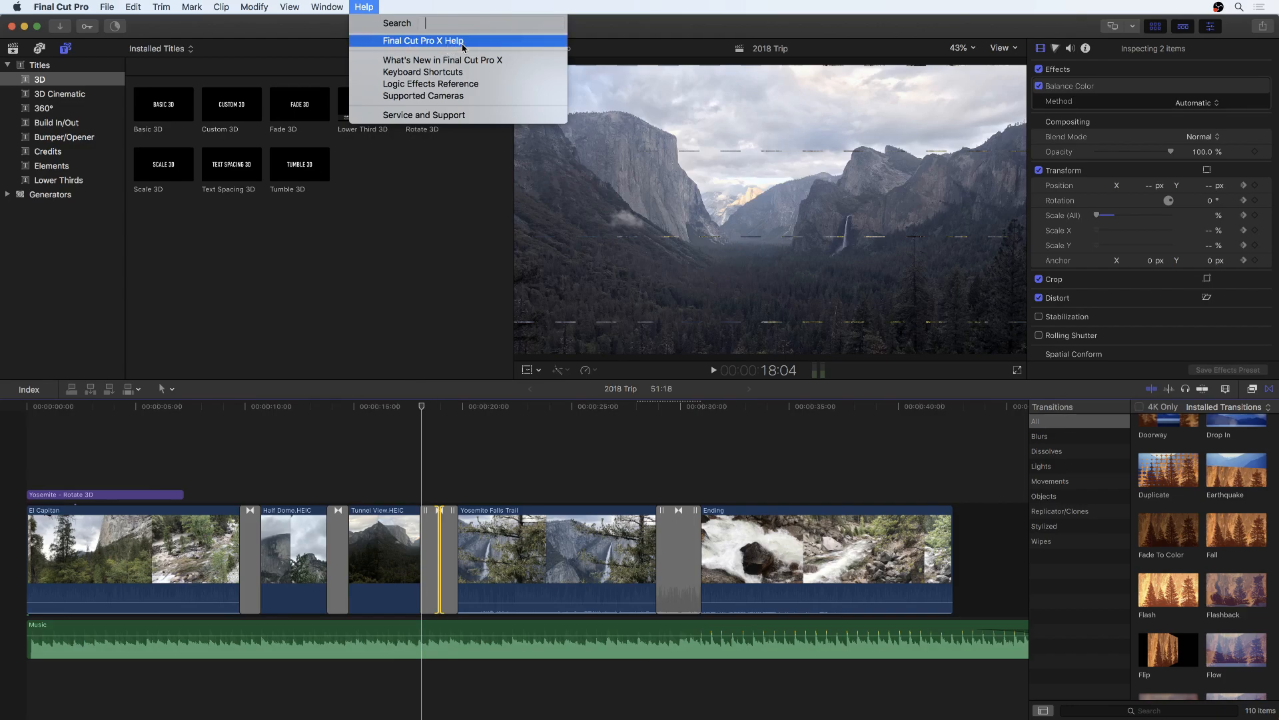
click(366, 6)
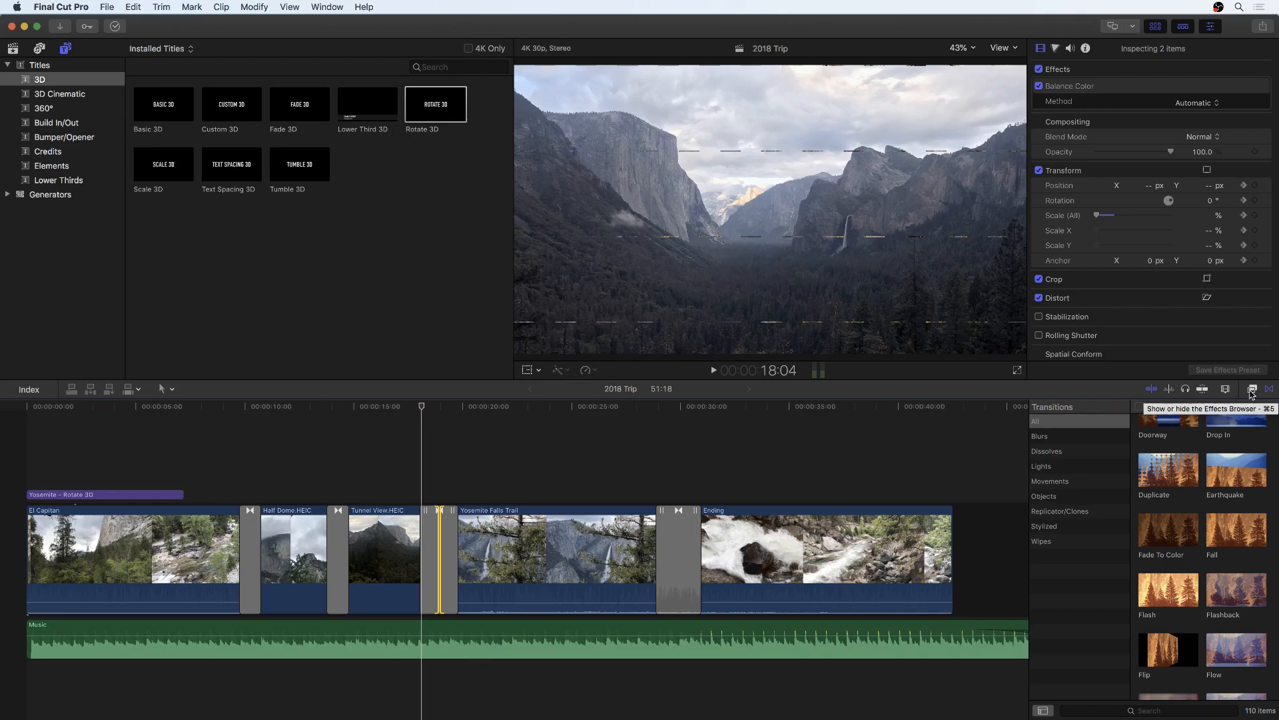
Apply the Colorize effect from the Color category to the Yosemite Falls Trail clip and select that clip.
click(1252, 390)
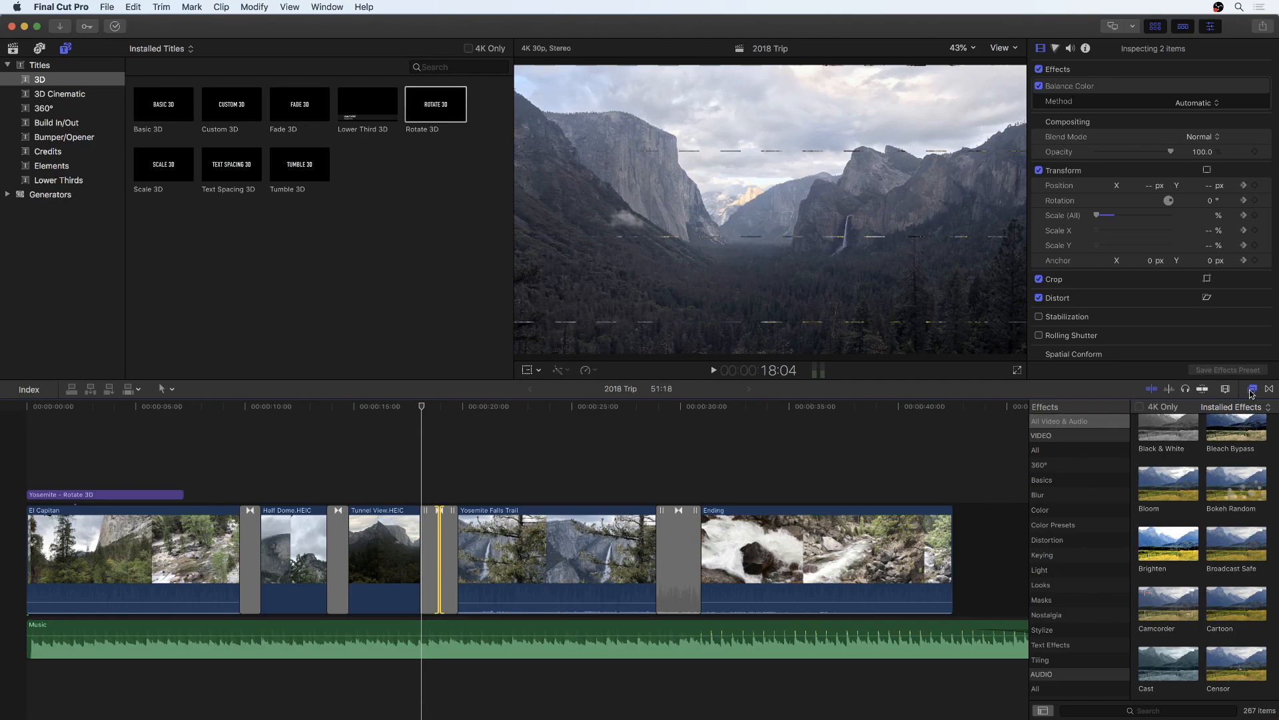
click(1047, 510)
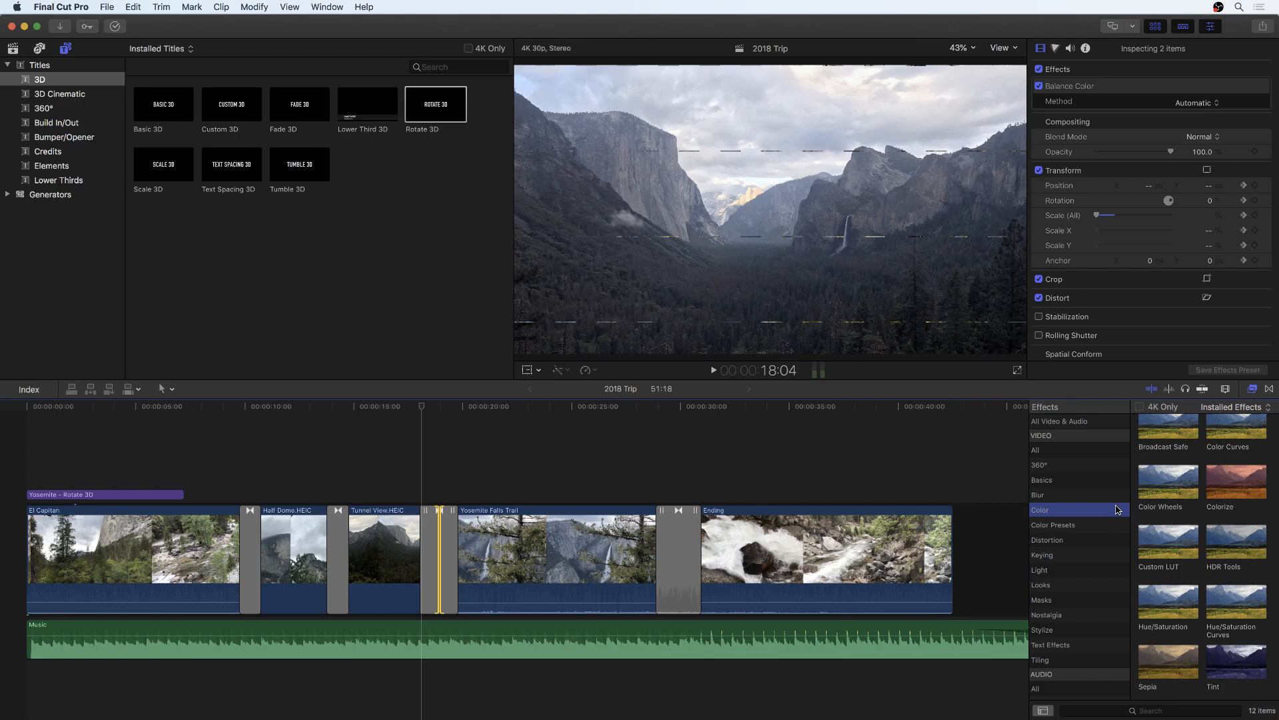
drag(1238, 485, 654, 565)
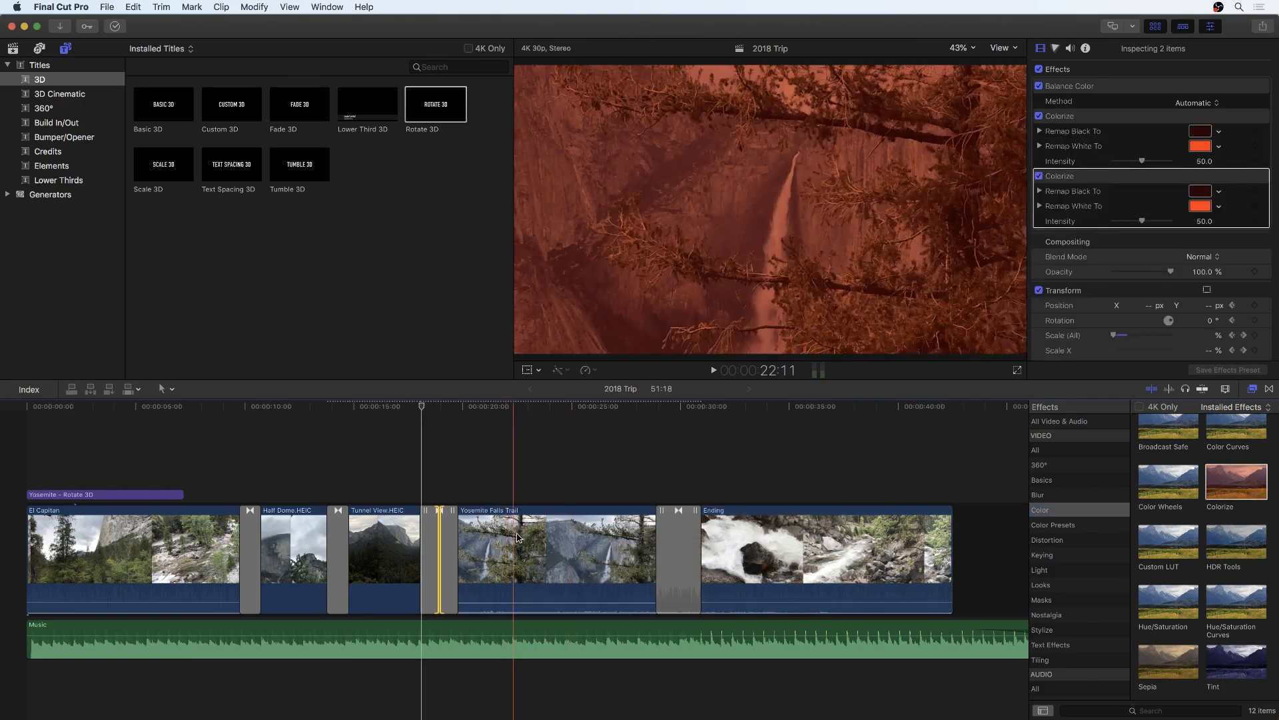
click(568, 557)
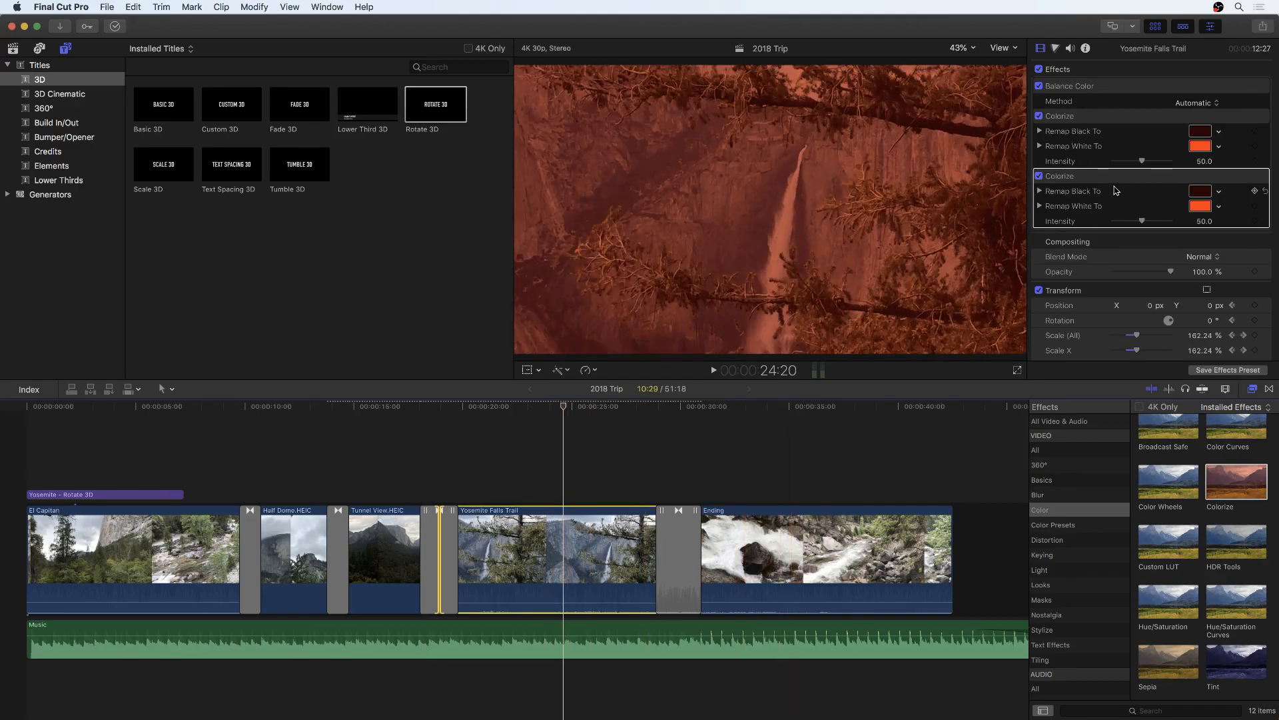
Delete the duplicate Colorize effect from the Yosemite Falls Trail clip and leave the remaining one turned on.
drag(1140, 221, 1112, 220)
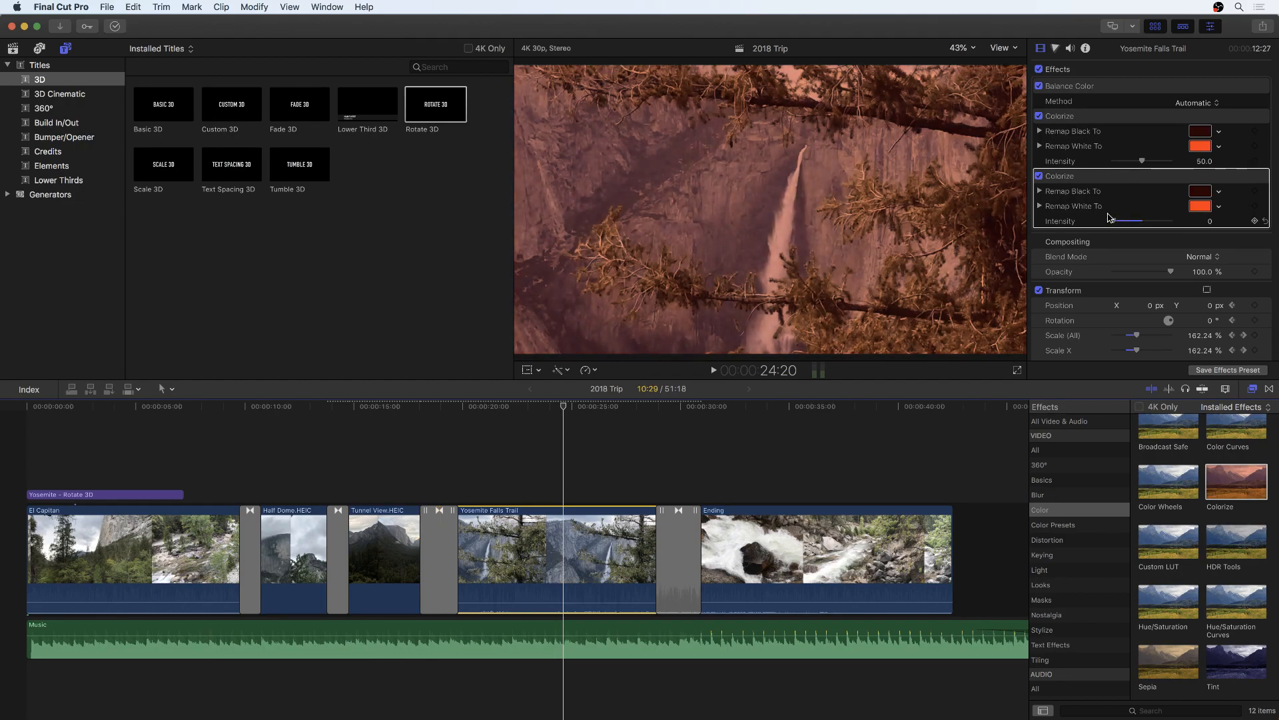
click(1039, 176)
click(1040, 116)
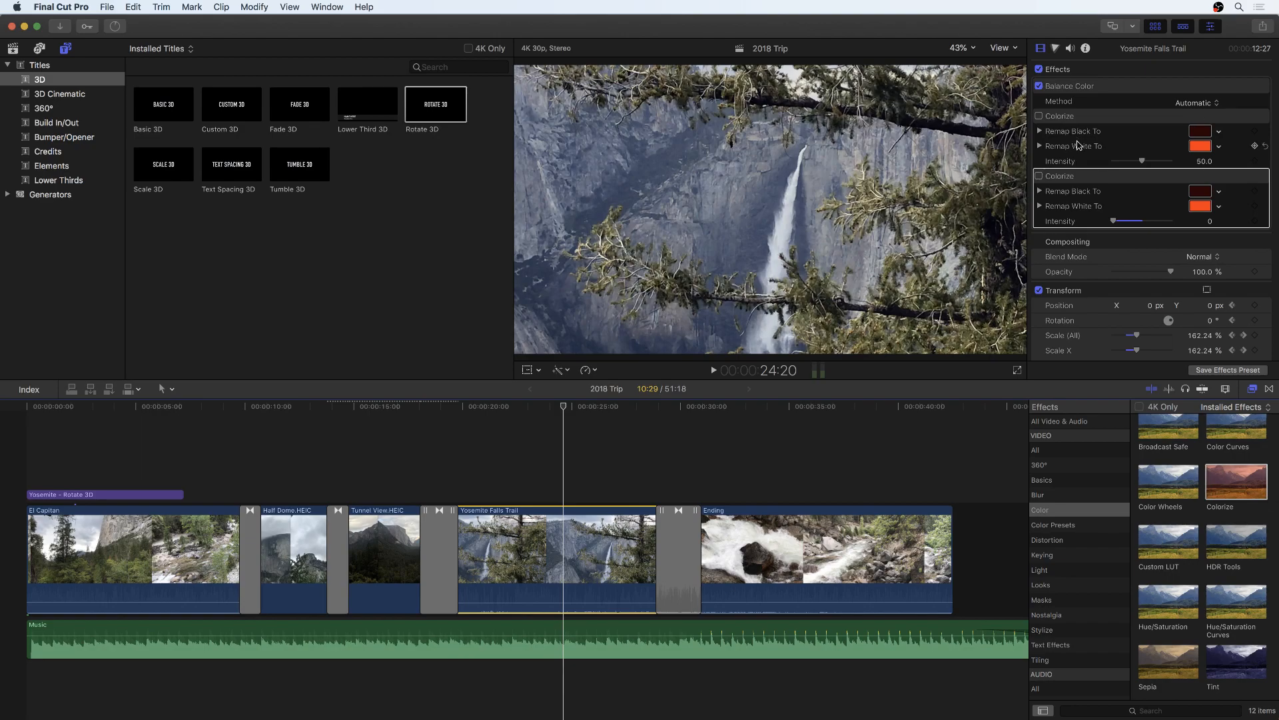
click(1075, 176)
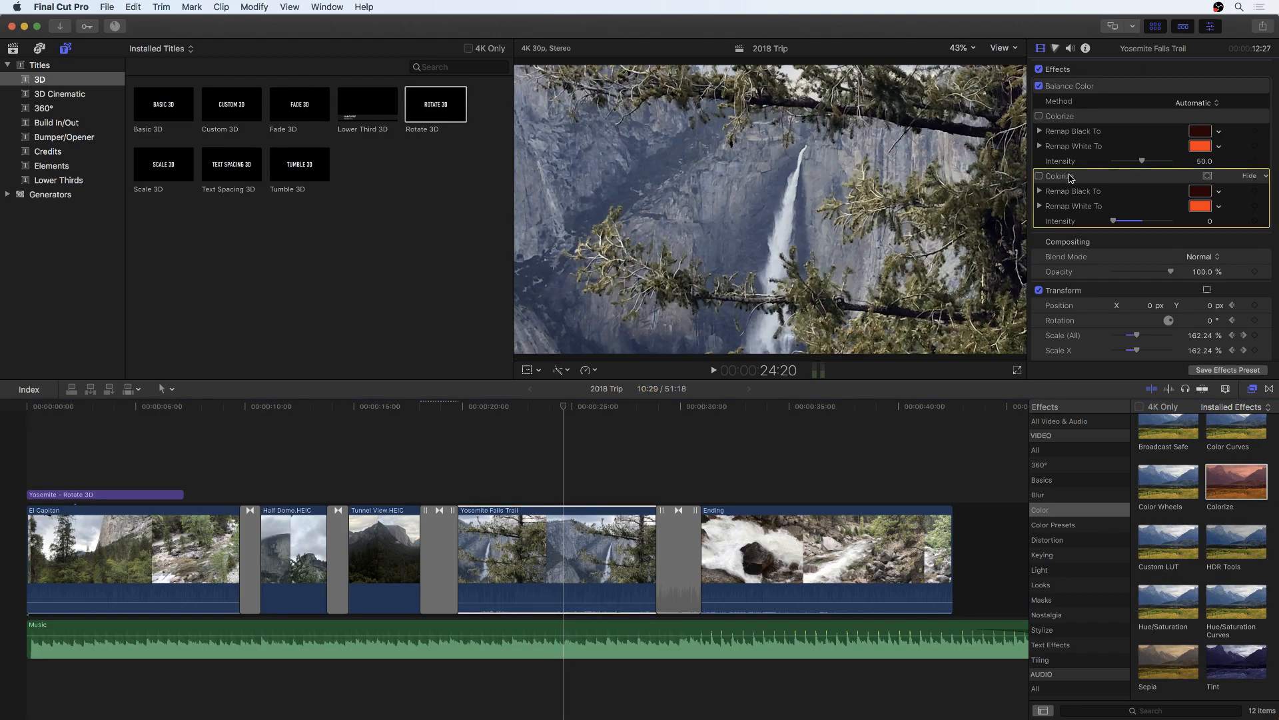
key(Delete)
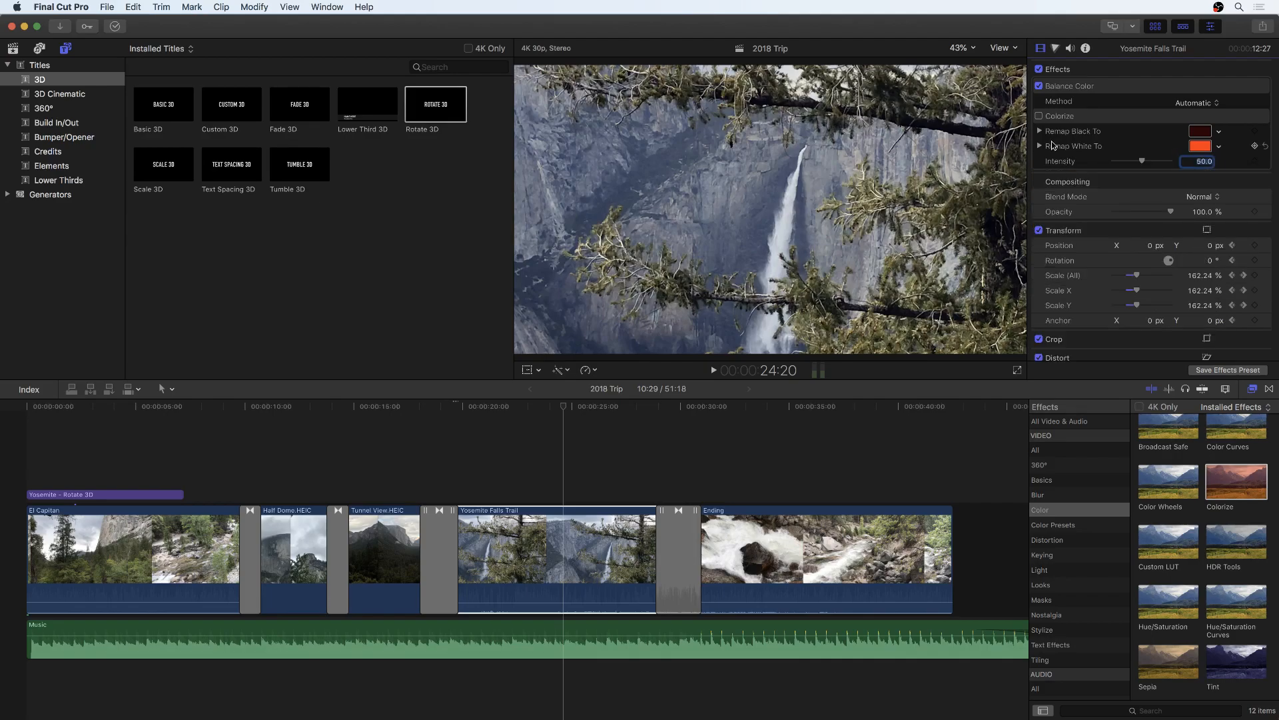
click(1039, 116)
click(1039, 117)
click(1039, 116)
Set the Colorize effect's Remap Black To colour to green and its Remap White To colour to blue.
click(1202, 132)
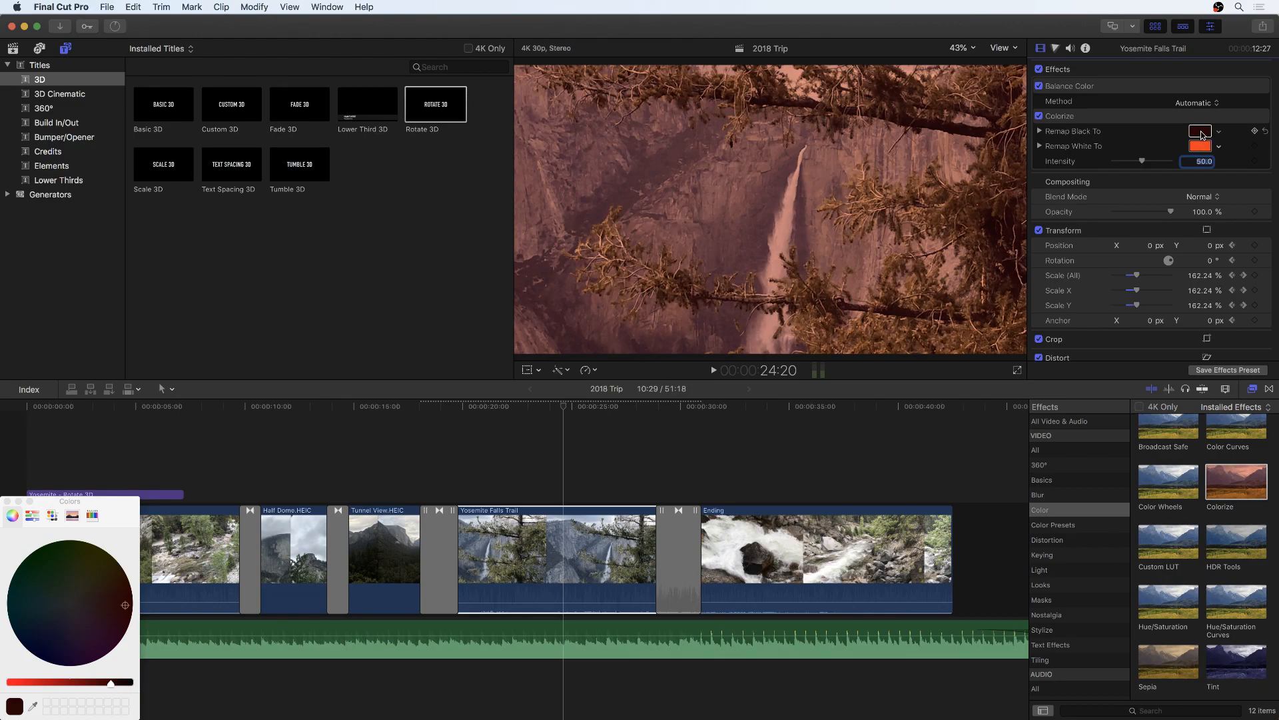
drag(26, 516, 891, 134)
drag(935, 302, 887, 299)
drag(927, 231, 889, 178)
click(871, 119)
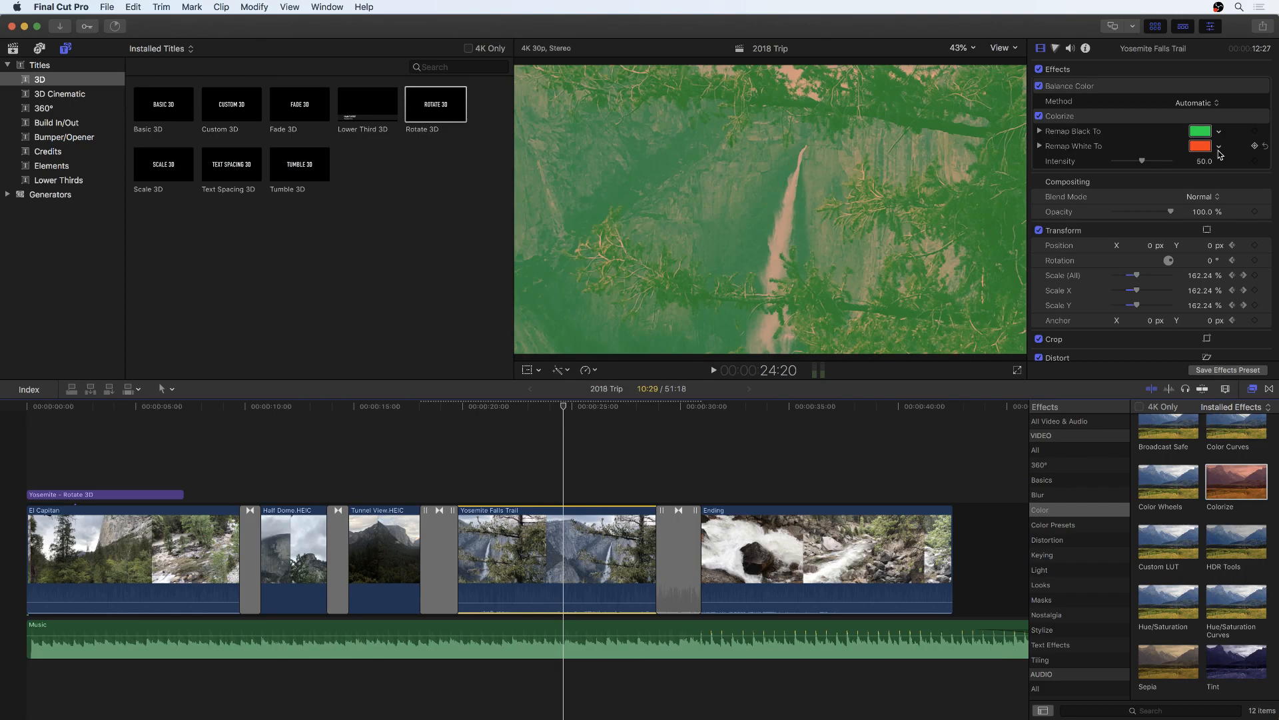
click(1219, 147)
drag(1213, 200, 1182, 226)
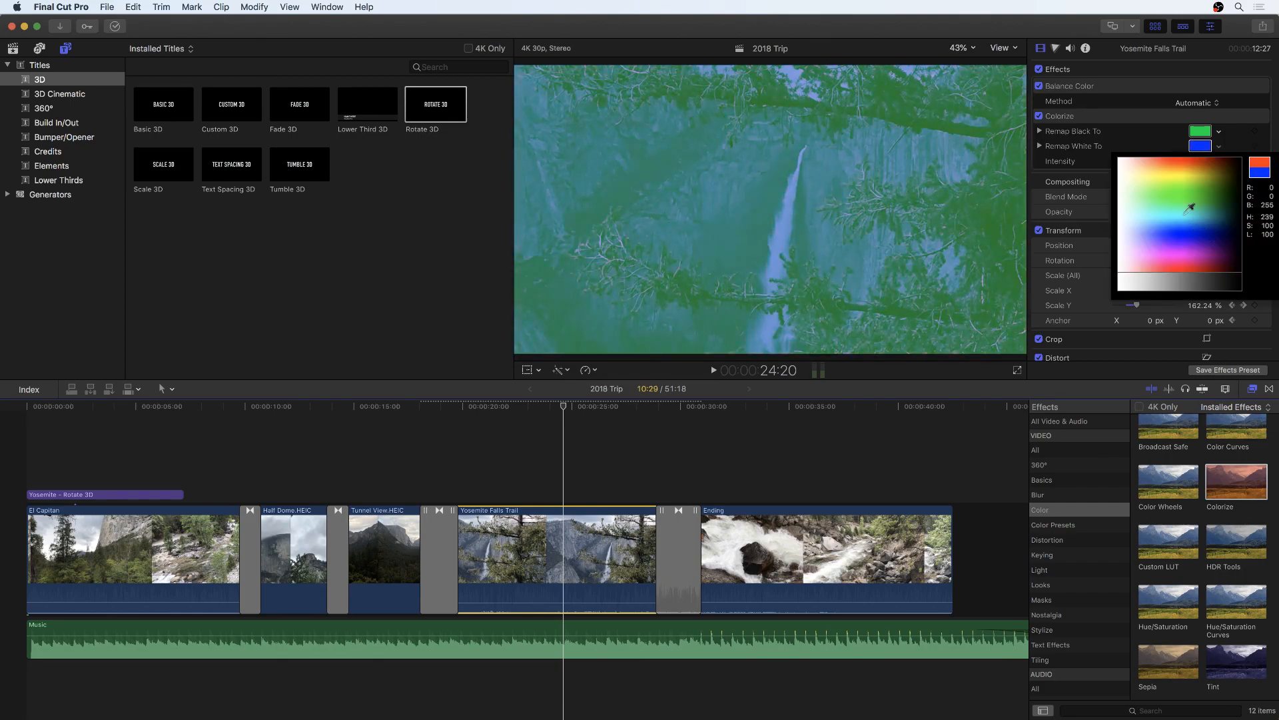
Try an orange-red Remap White To colour with Intensity 37.95 in Colorize, and delete the effect from the Yosemite Falls Trail clip.
click(1182, 163)
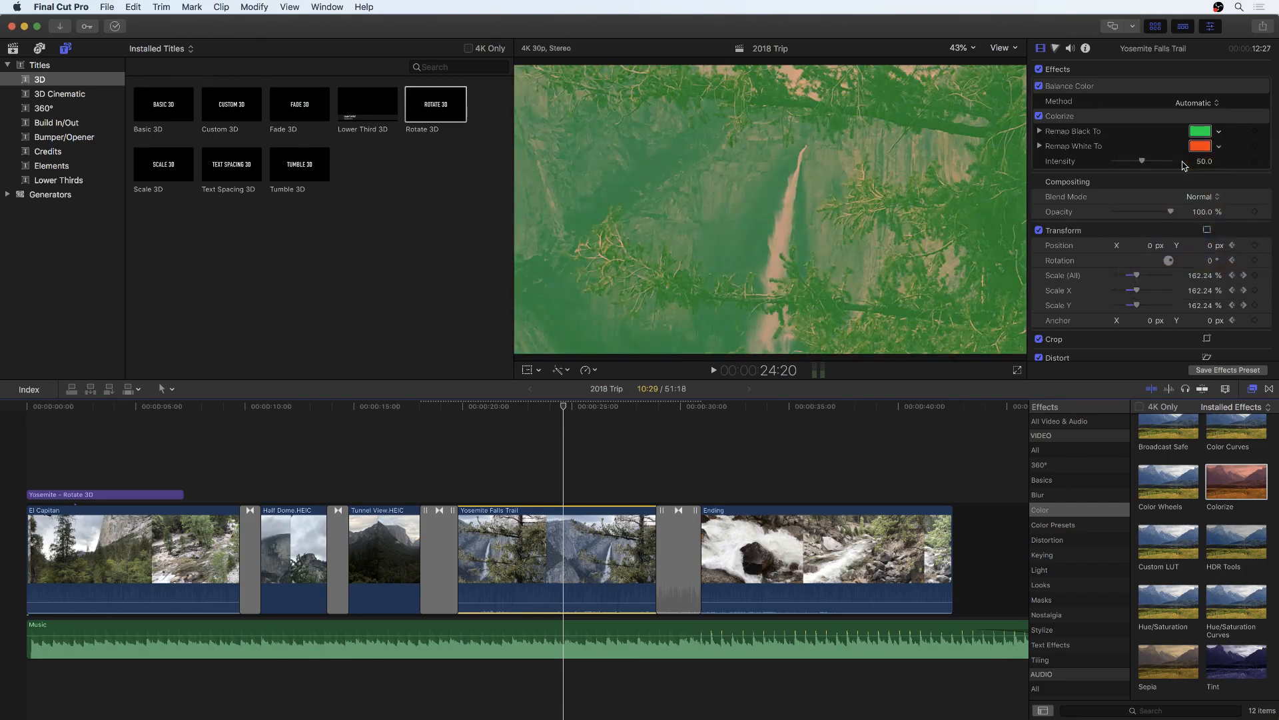
drag(1142, 165, 1134, 164)
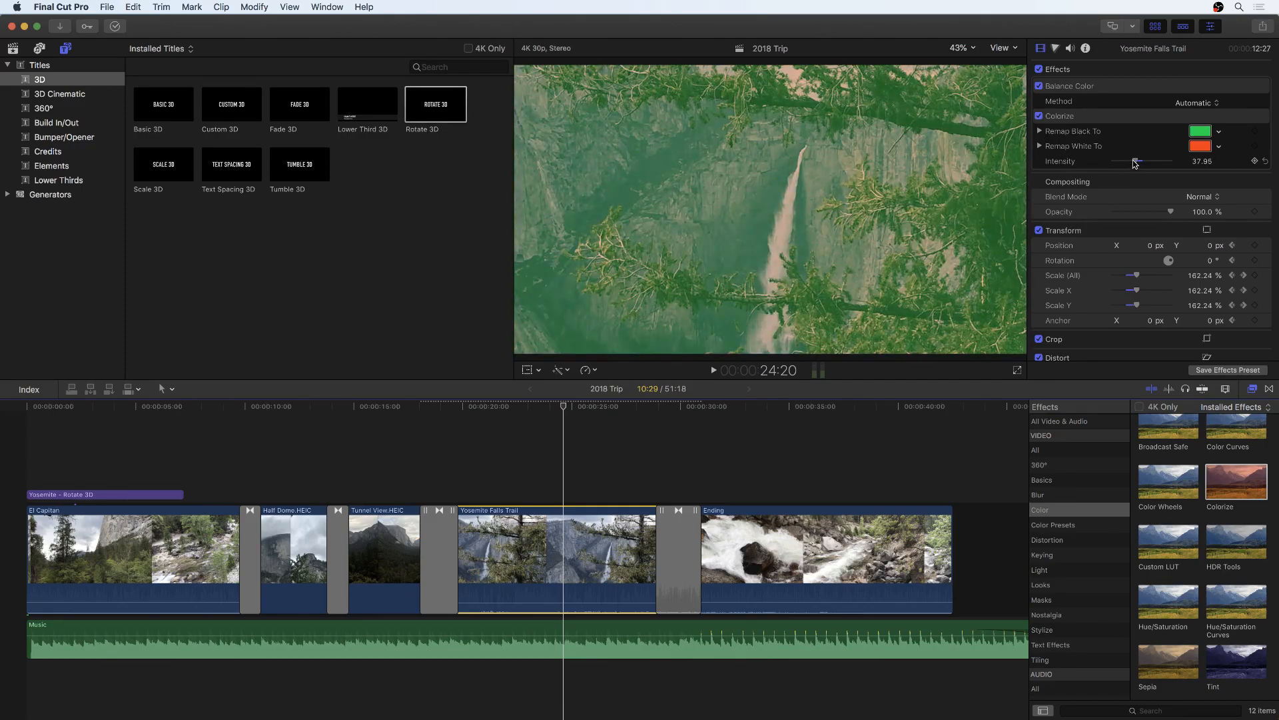
click(1067, 117)
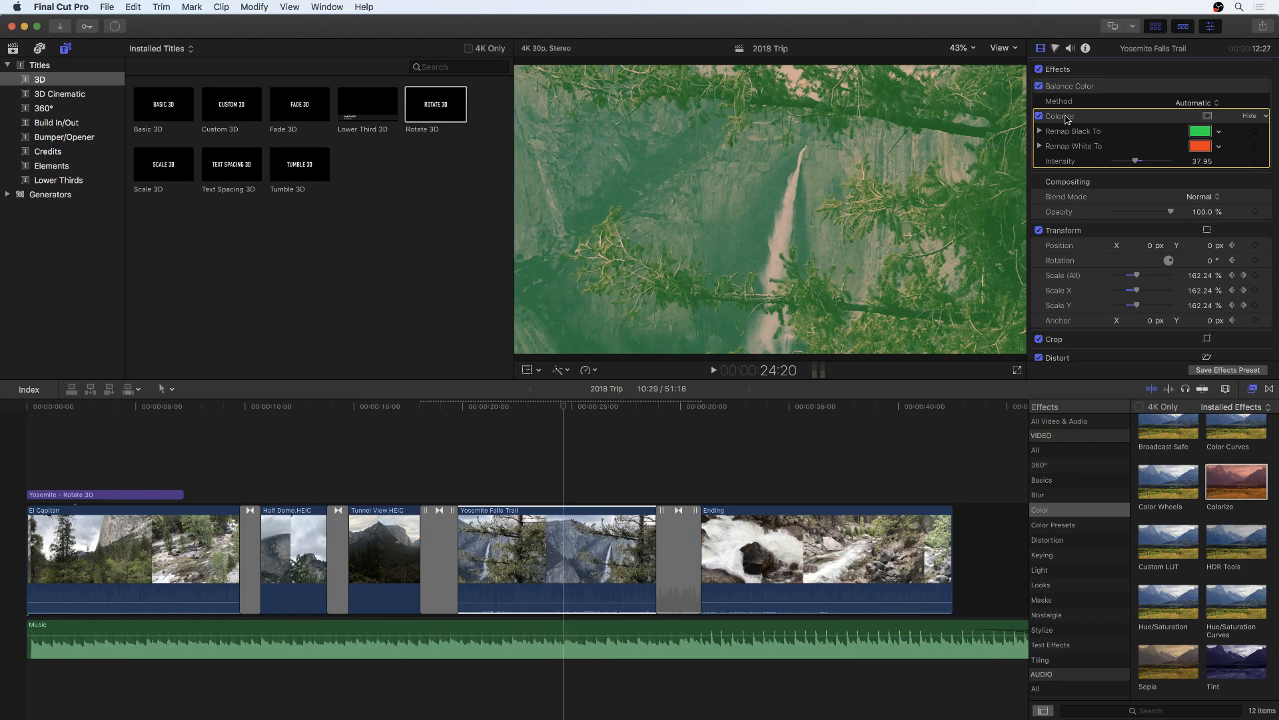
key(Delete)
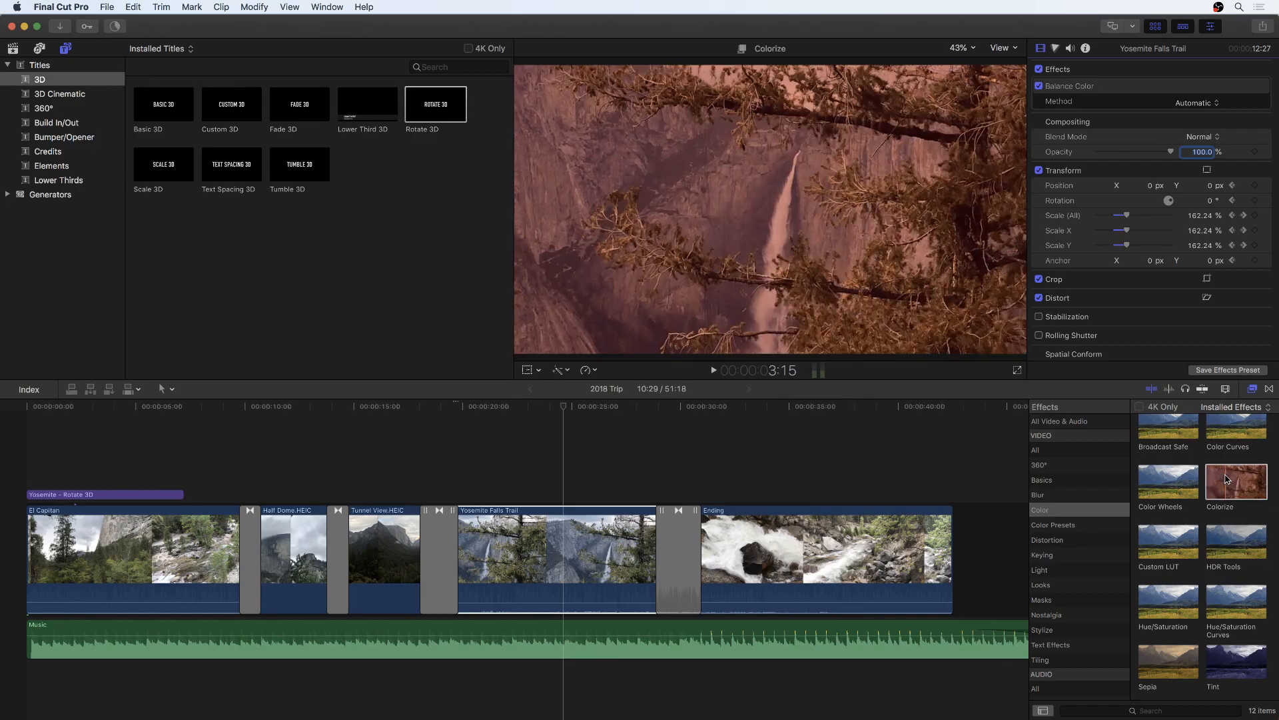
Apply the Scrape effect from the Distortion category to the Yosemite Falls Trail clip and play back part of it.
click(1062, 541)
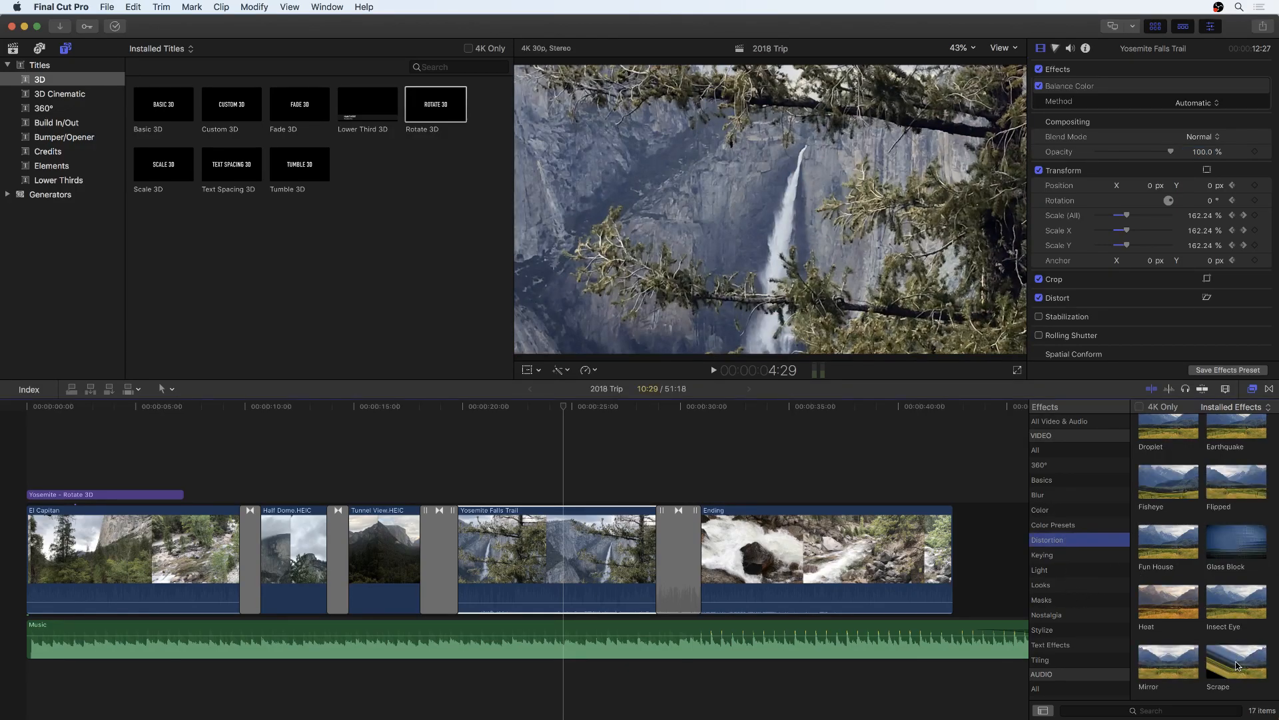
drag(1234, 668, 614, 577)
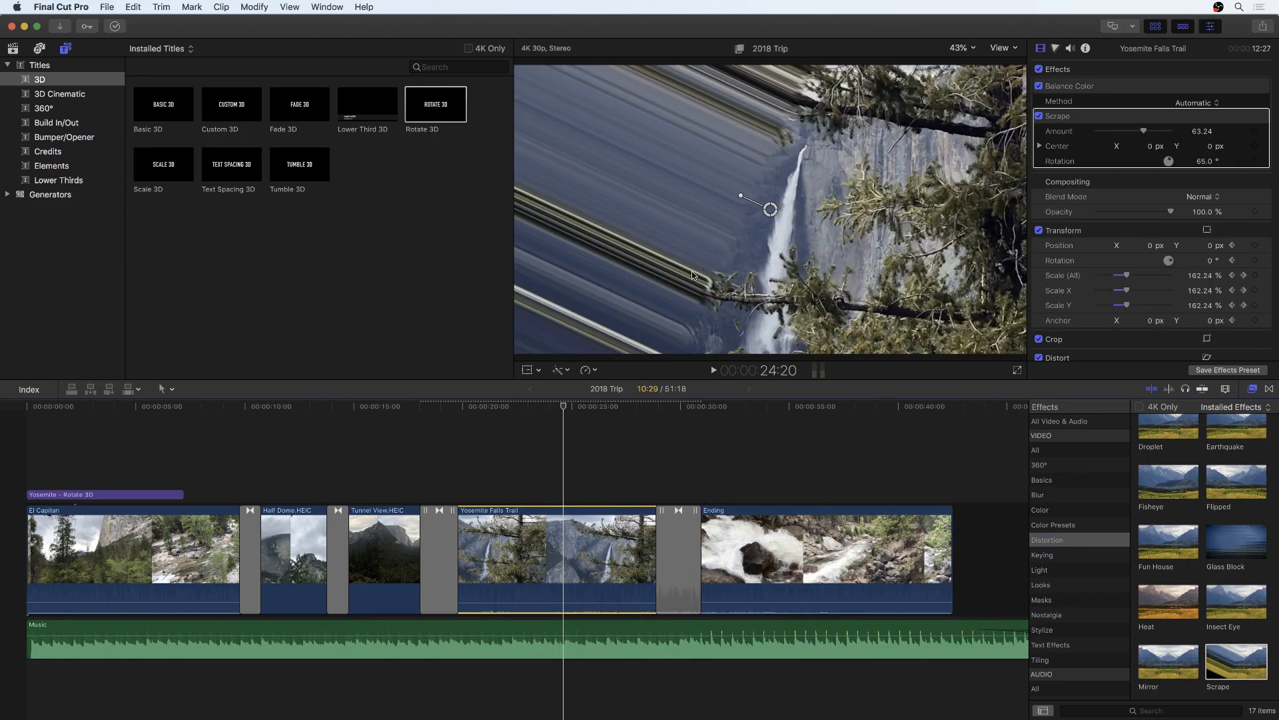
key(space)
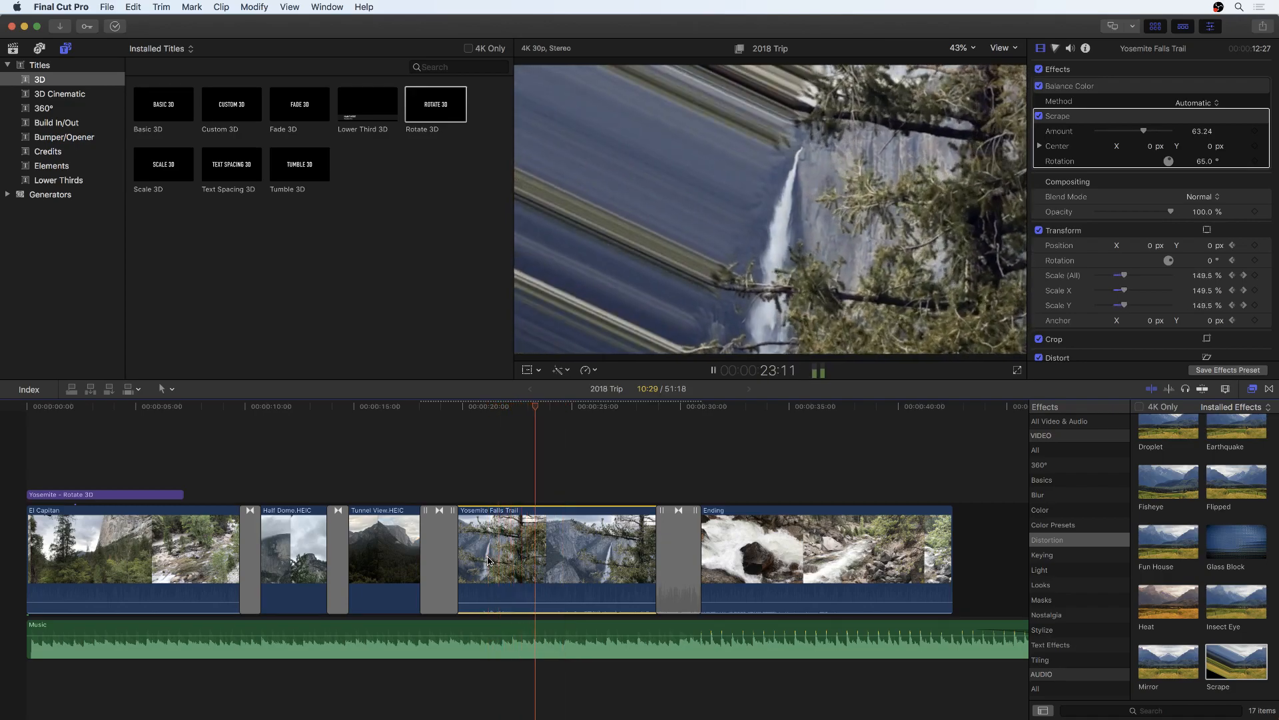
key(space)
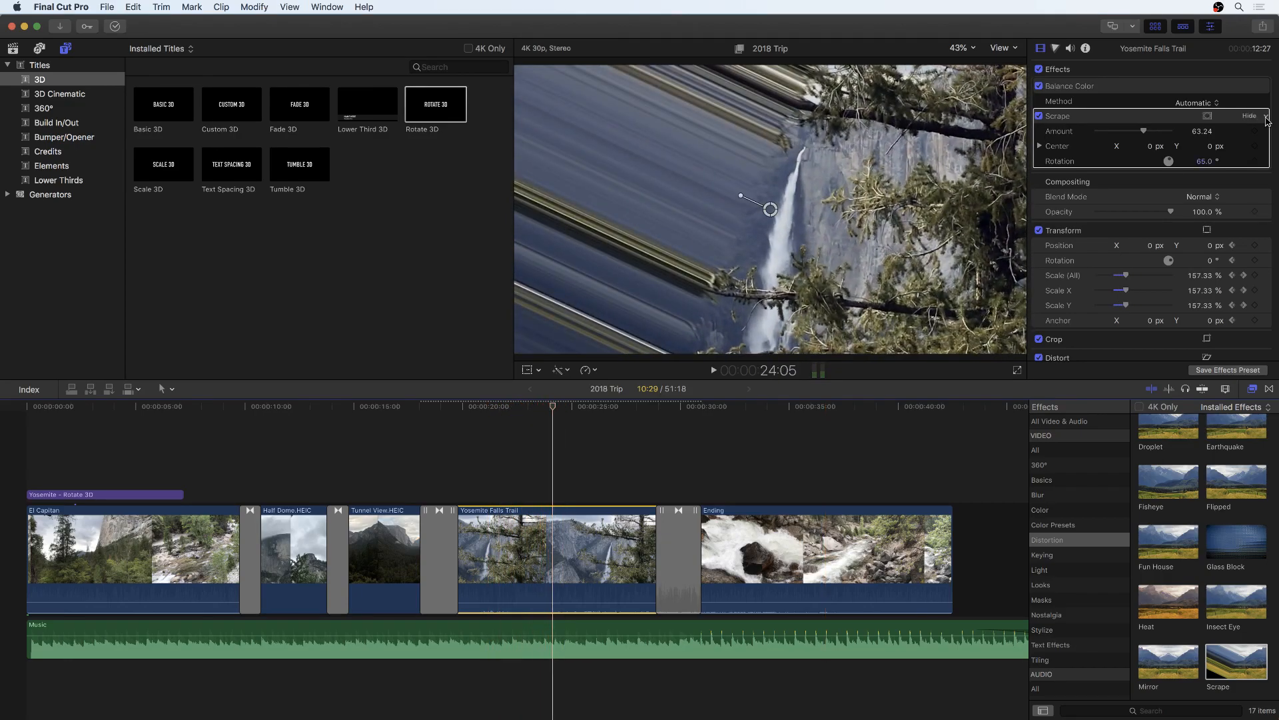
Rotate the Scrape effect to 175.6° and delete it from the Yosemite Falls Trail clip.
drag(1177, 164, 1159, 163)
click(1073, 115)
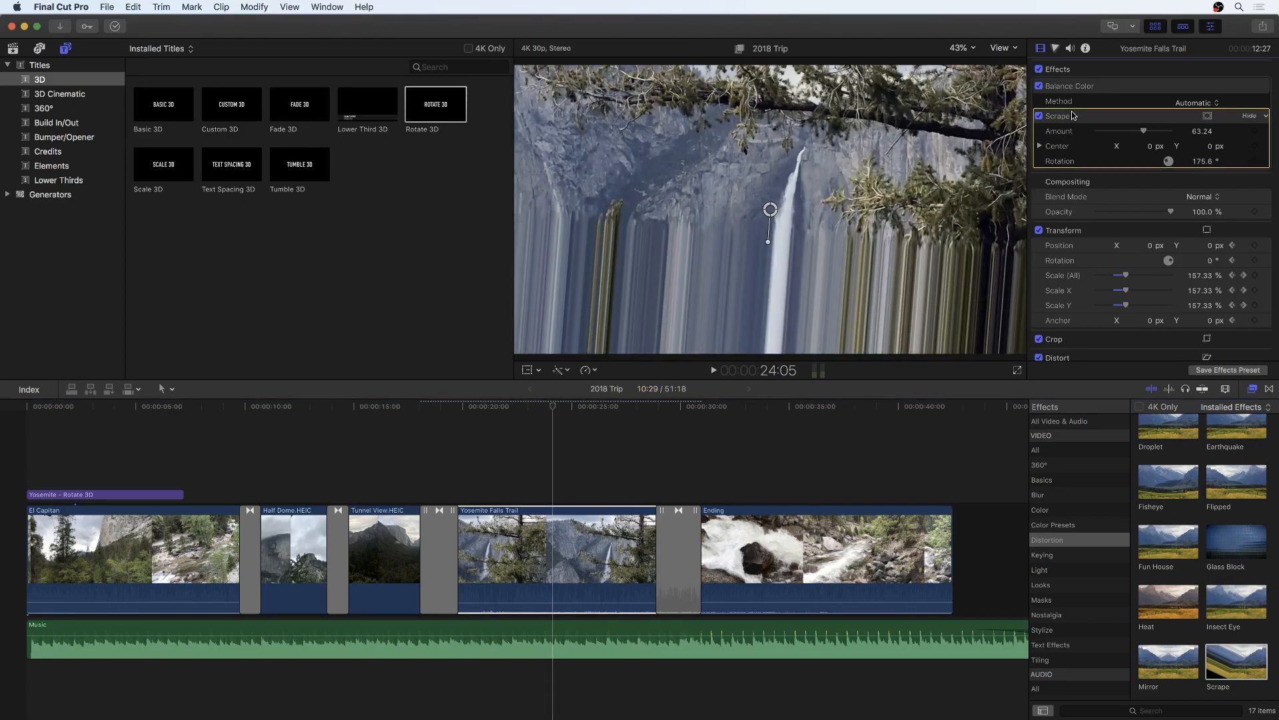
key(Delete)
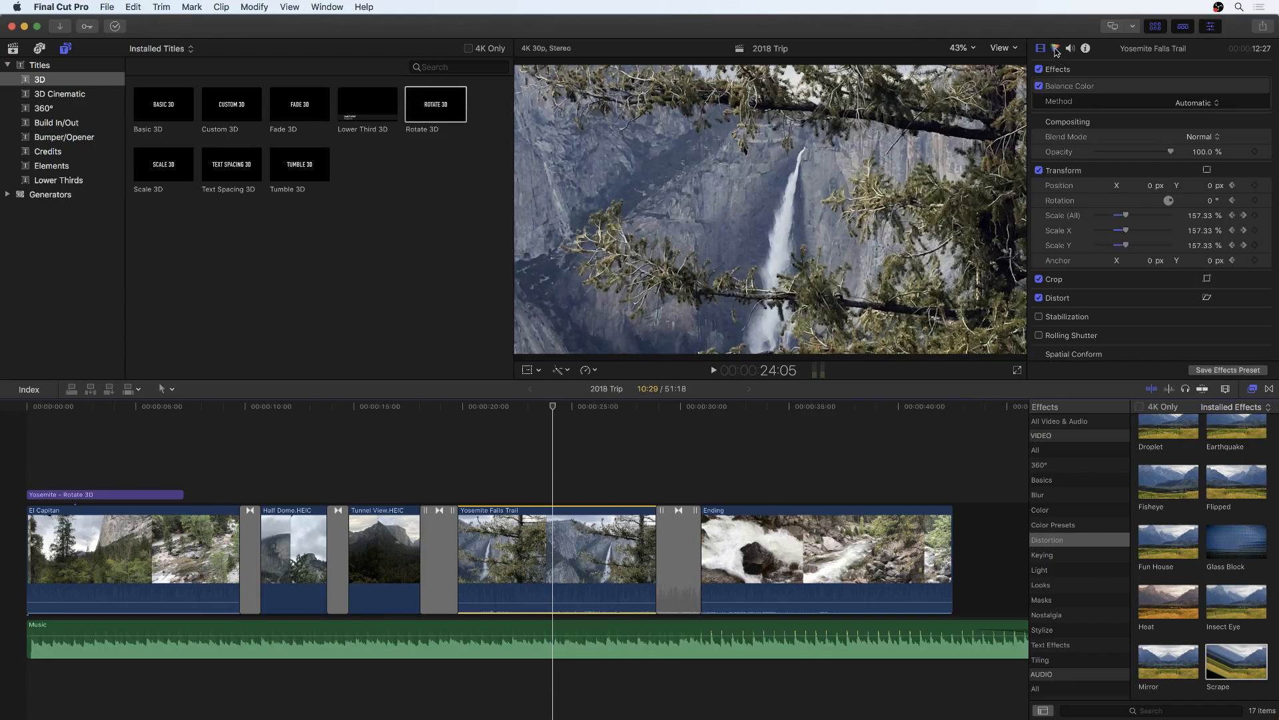
Add a Color Wheels correction and a Color Curves correction to the Yosemite Falls Trail clip.
click(1056, 50)
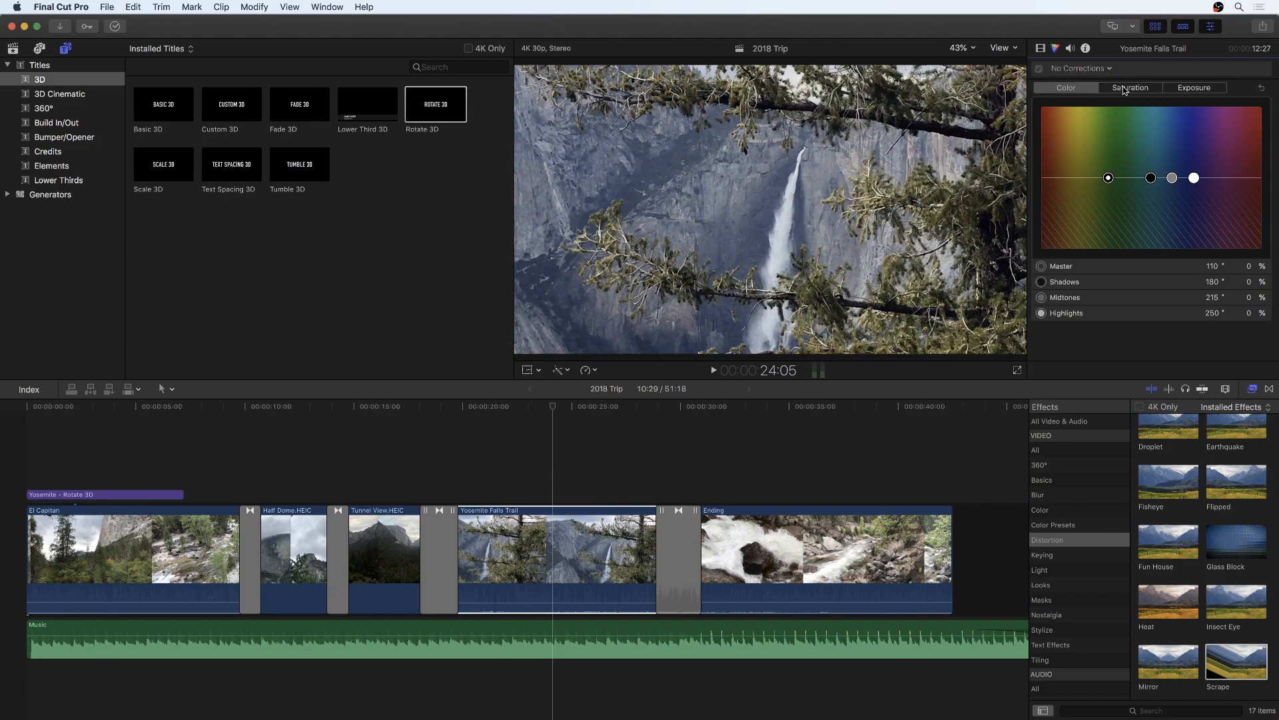
click(1110, 69)
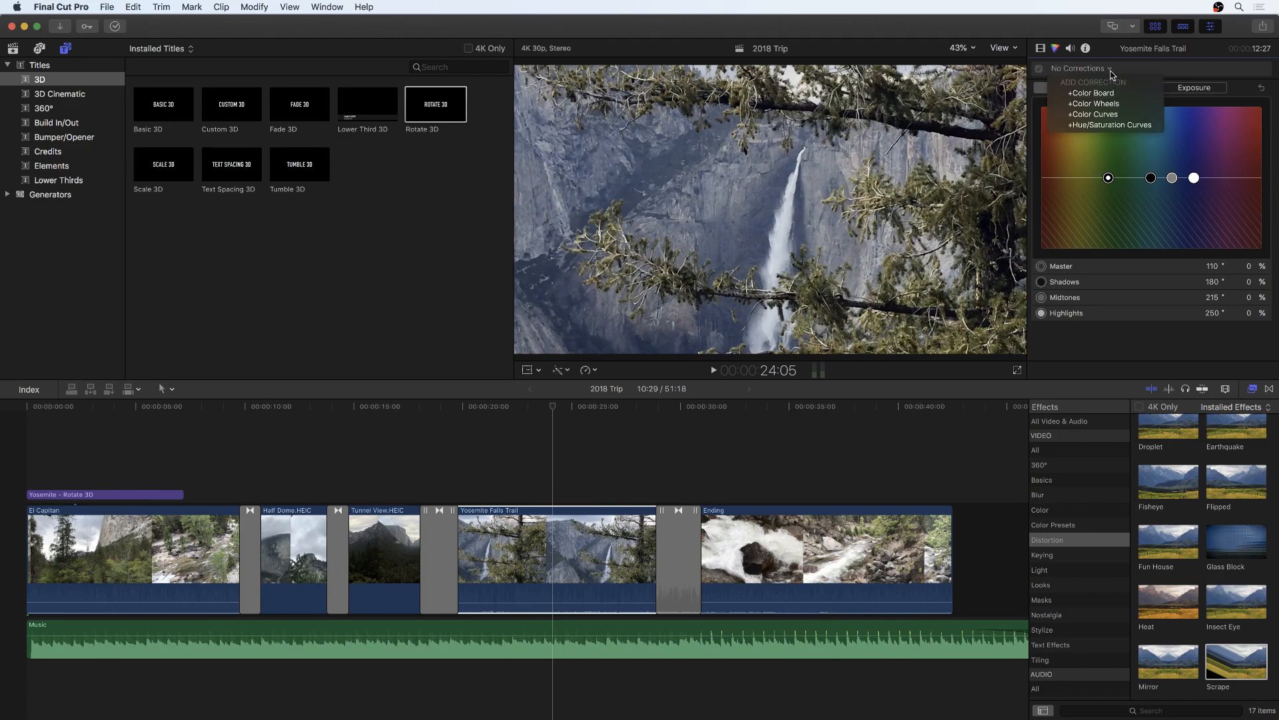
click(1109, 105)
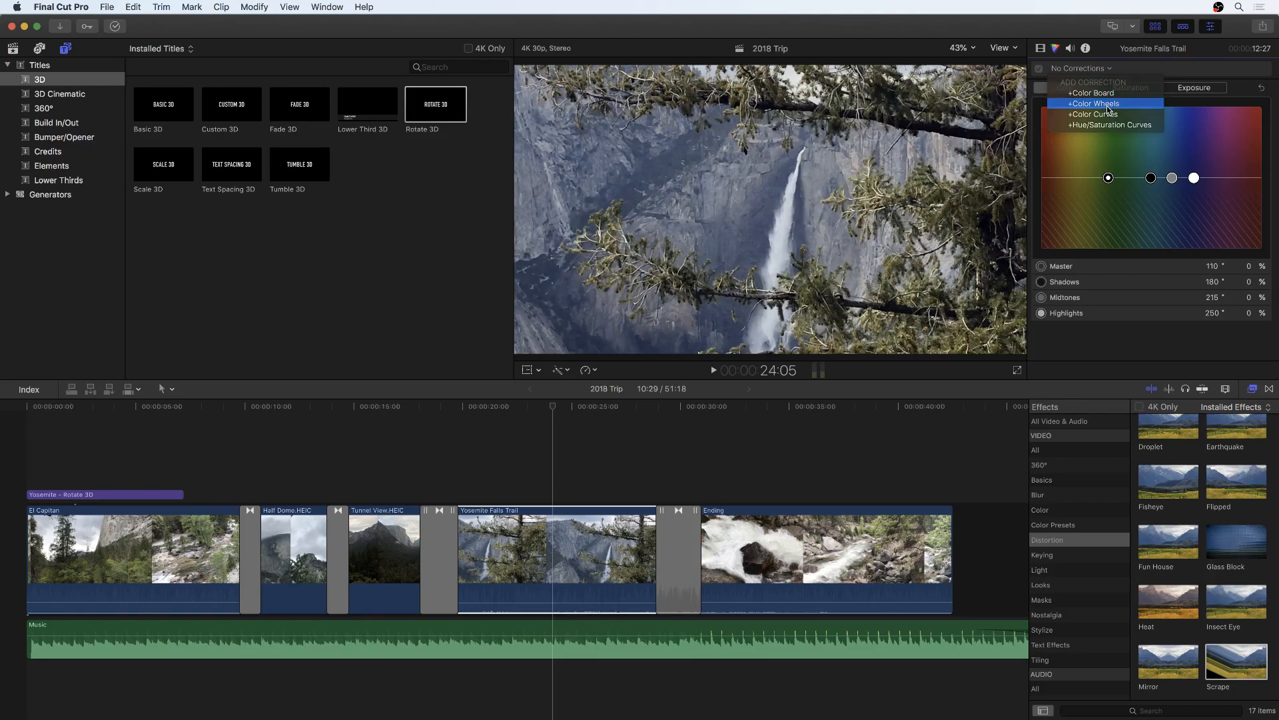
click(1108, 70)
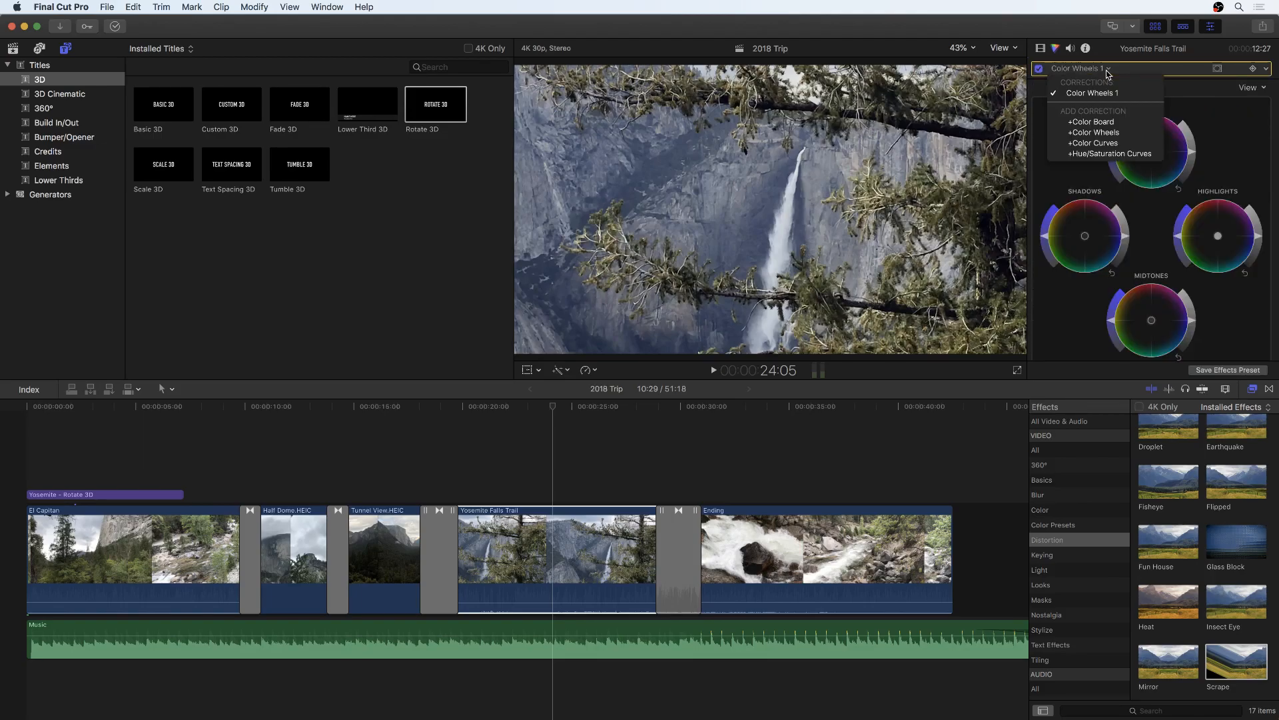
click(1109, 142)
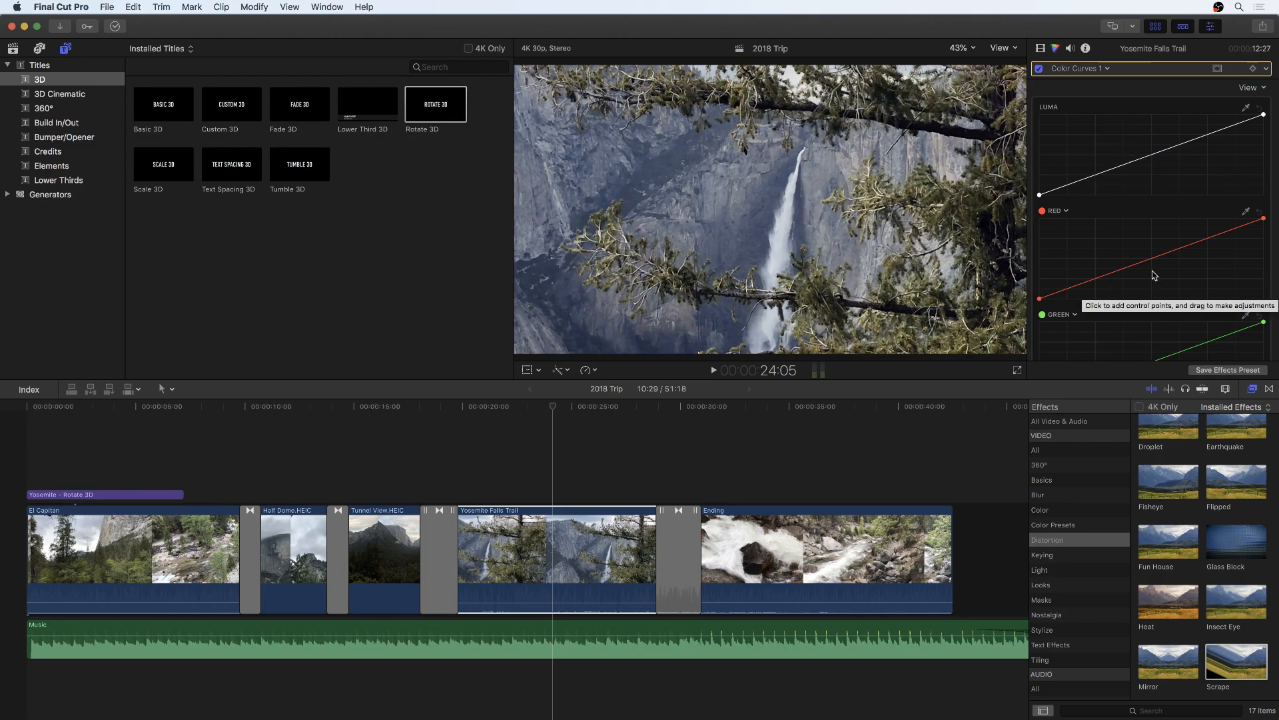
Pull the middle of the red colour curve down, and delete both colour corrections from the Yosemite Falls Trail clip.
mouse_move(1148, 259)
mouse_down()
mouse_move(1123, 253)
mouse_move(1168, 260)
mouse_move(1140, 215)
mouse_move(1141, 228)
mouse_move(1093, 218)
mouse_move(1076, 257)
mouse_move(1129, 271)
mouse_up()
click(1128, 71)
key(Delete)
click(1128, 71)
key(Delete)
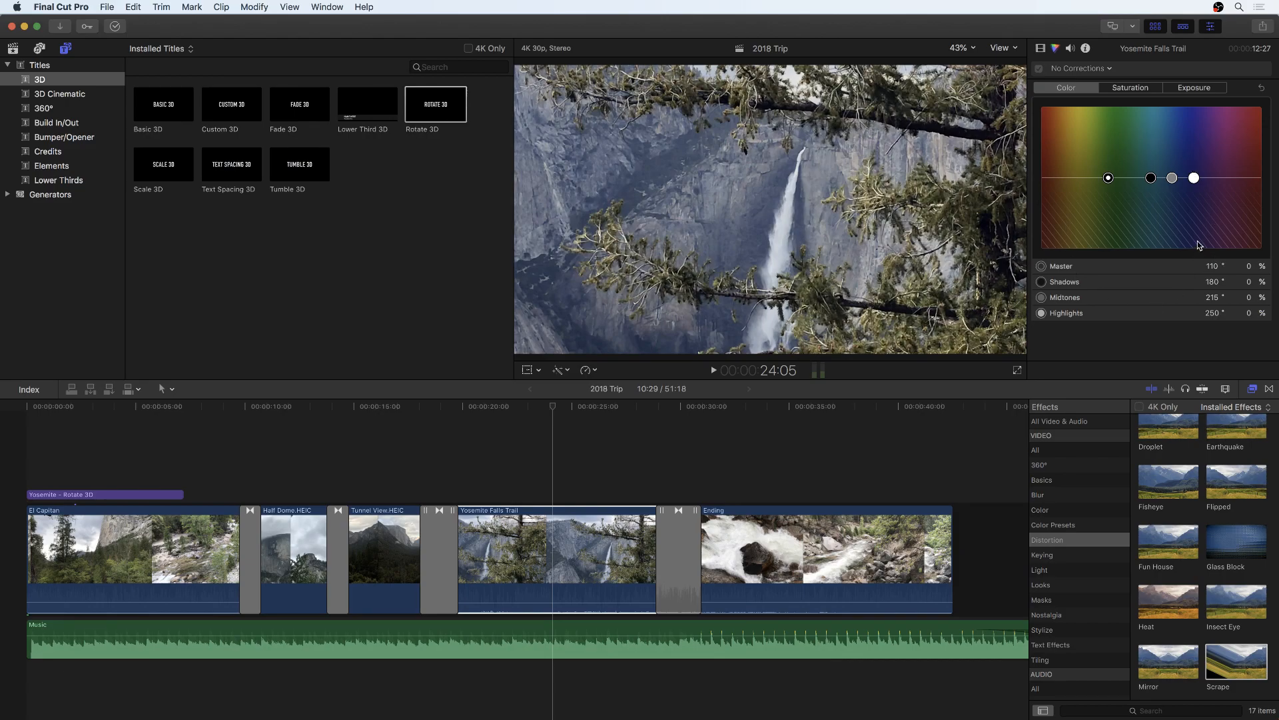
Add the Scrolling title from the Credits category to the timeline directly after the Ending clip.
scroll(949, 564, right, 5)
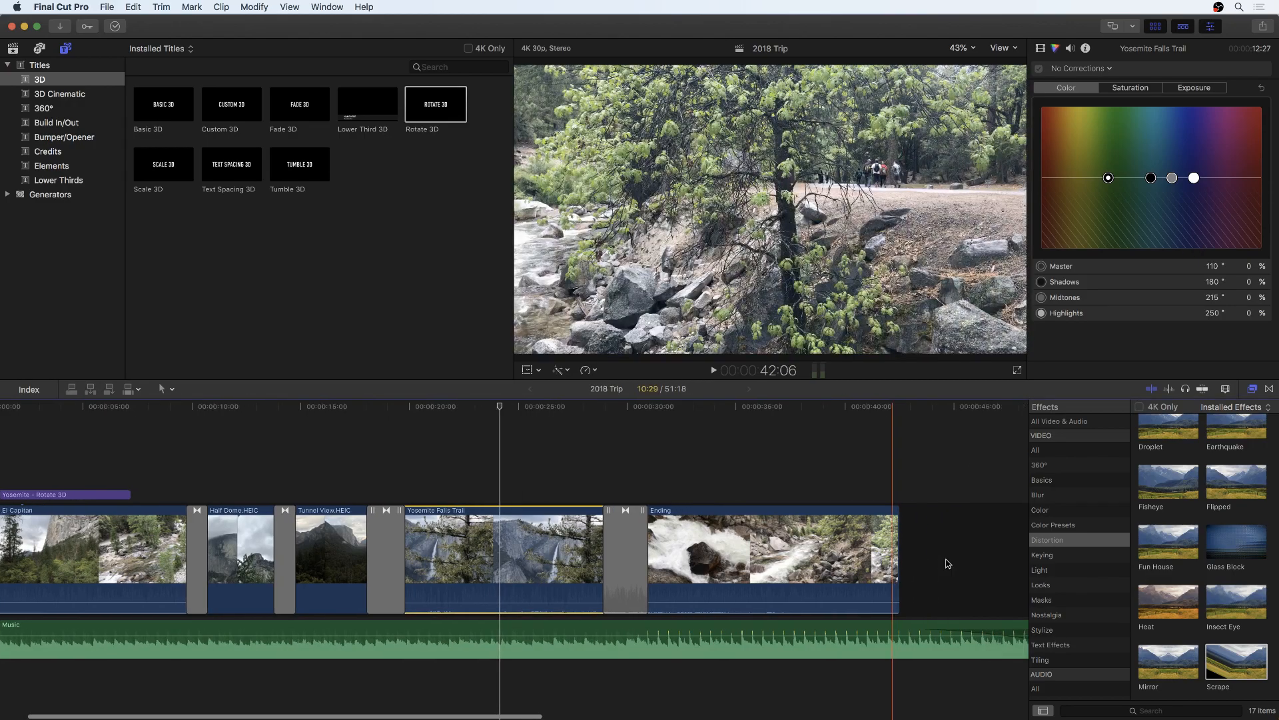
scroll(948, 563, right, 2)
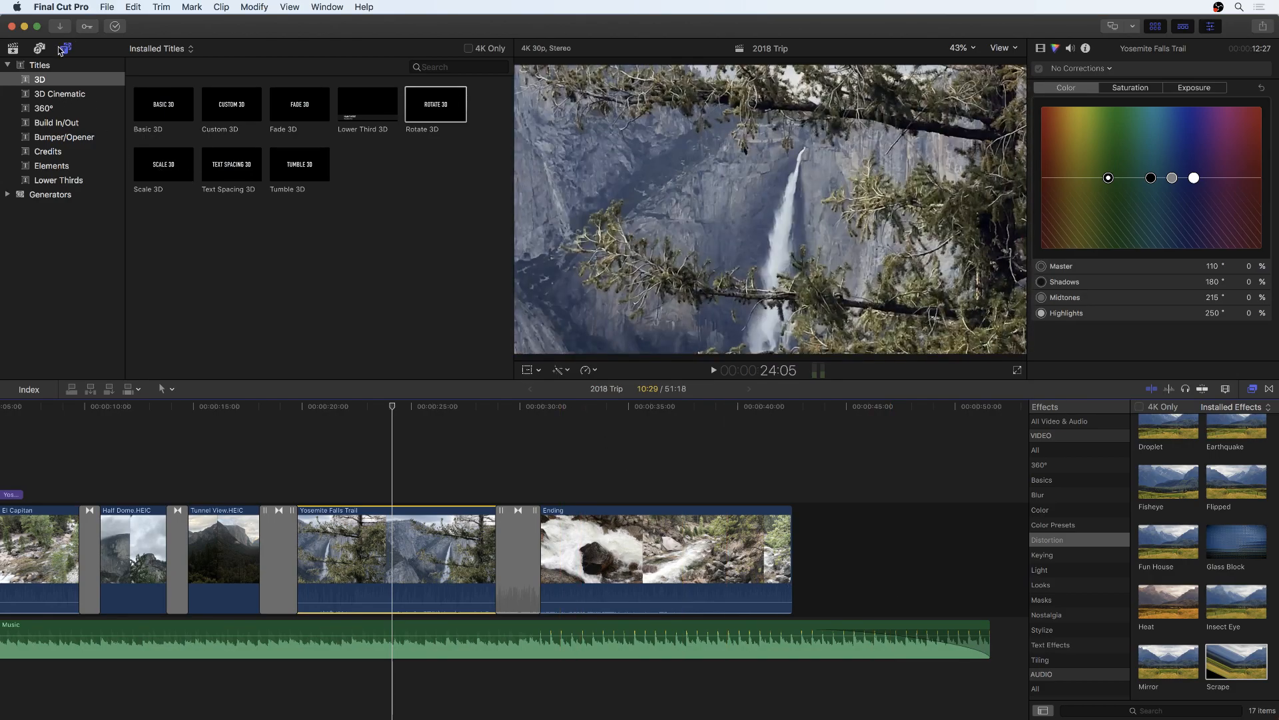
click(65, 153)
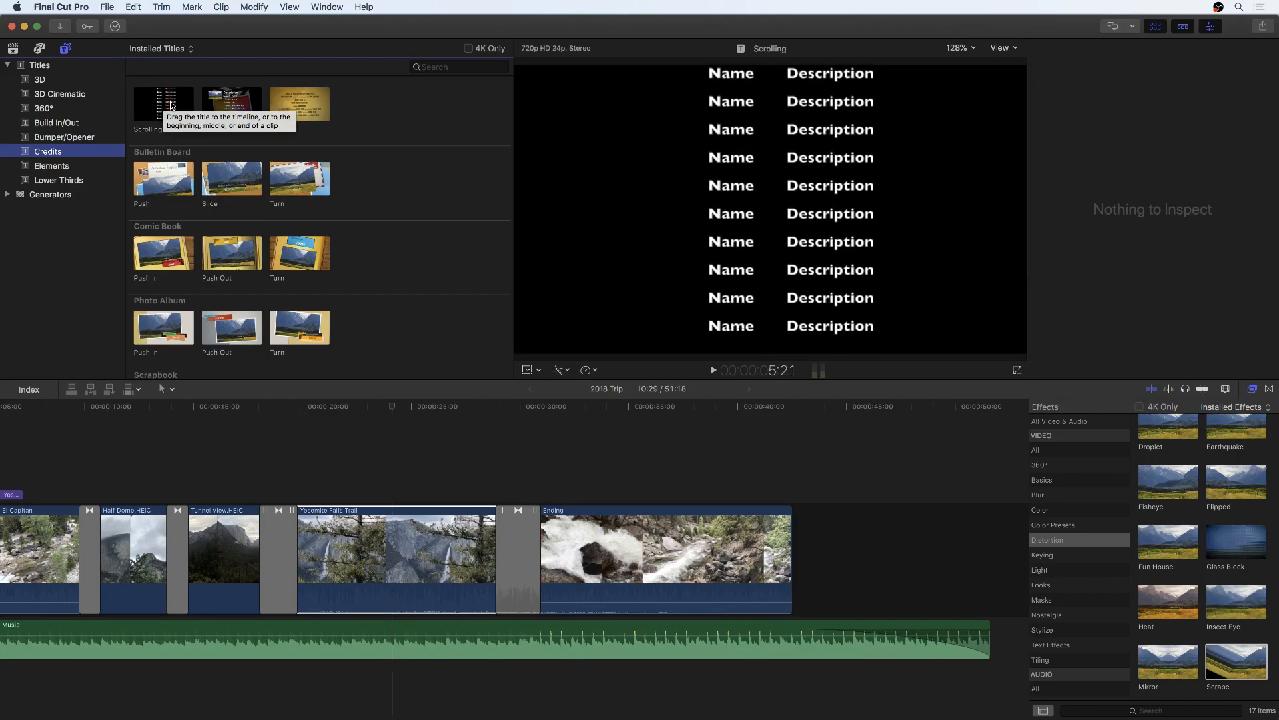
drag(167, 106, 825, 565)
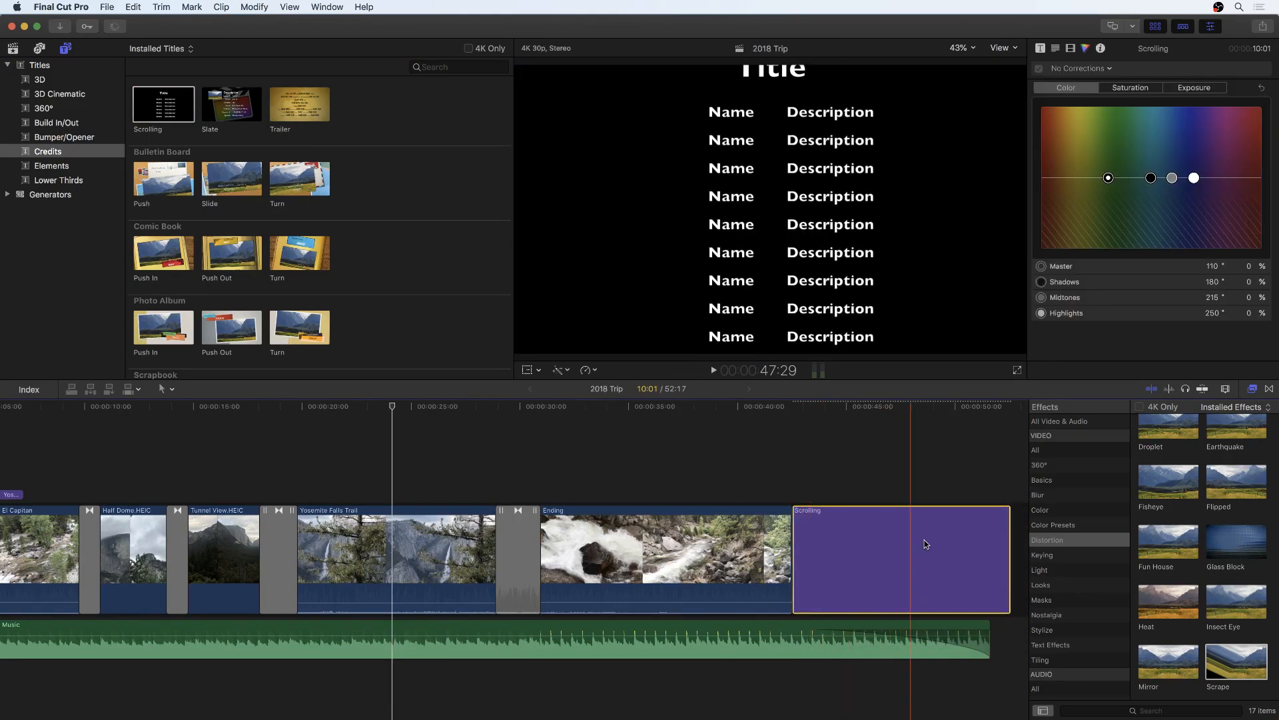
Park the playhead on the Scrolling title at 47:03 and replace its heading text with "Yosemite 2018".
click(893, 408)
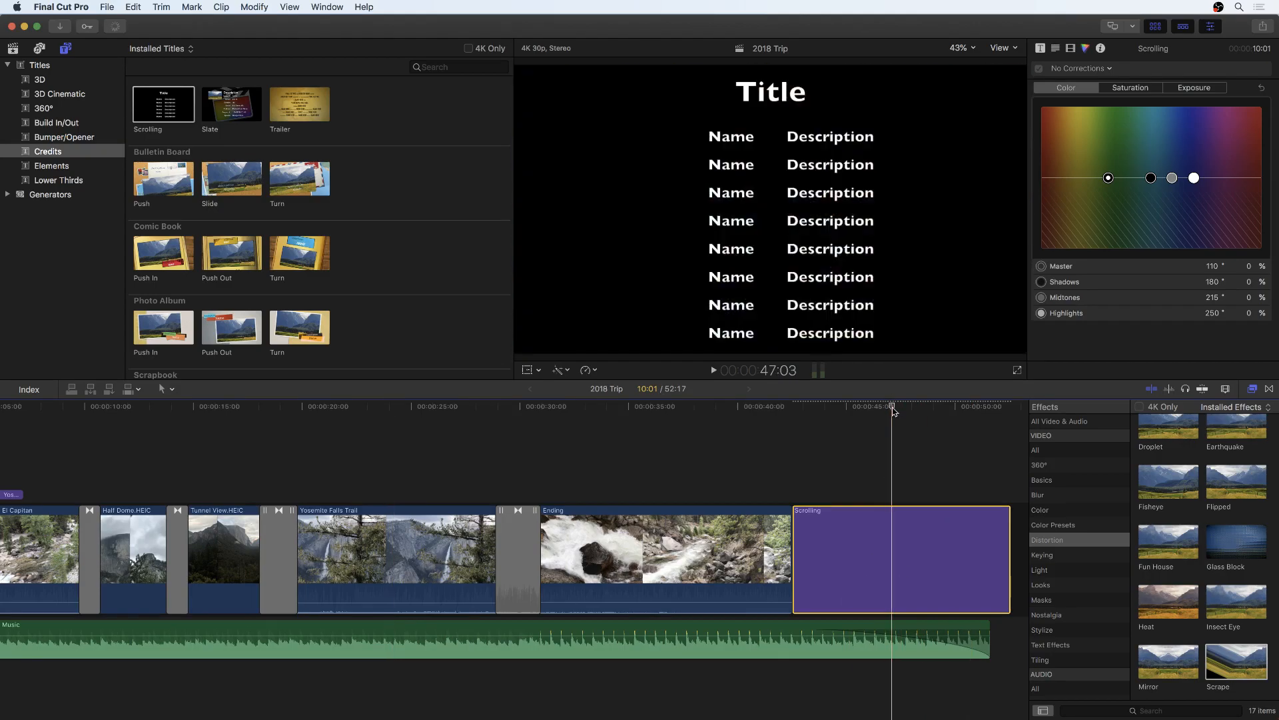
click(1038, 50)
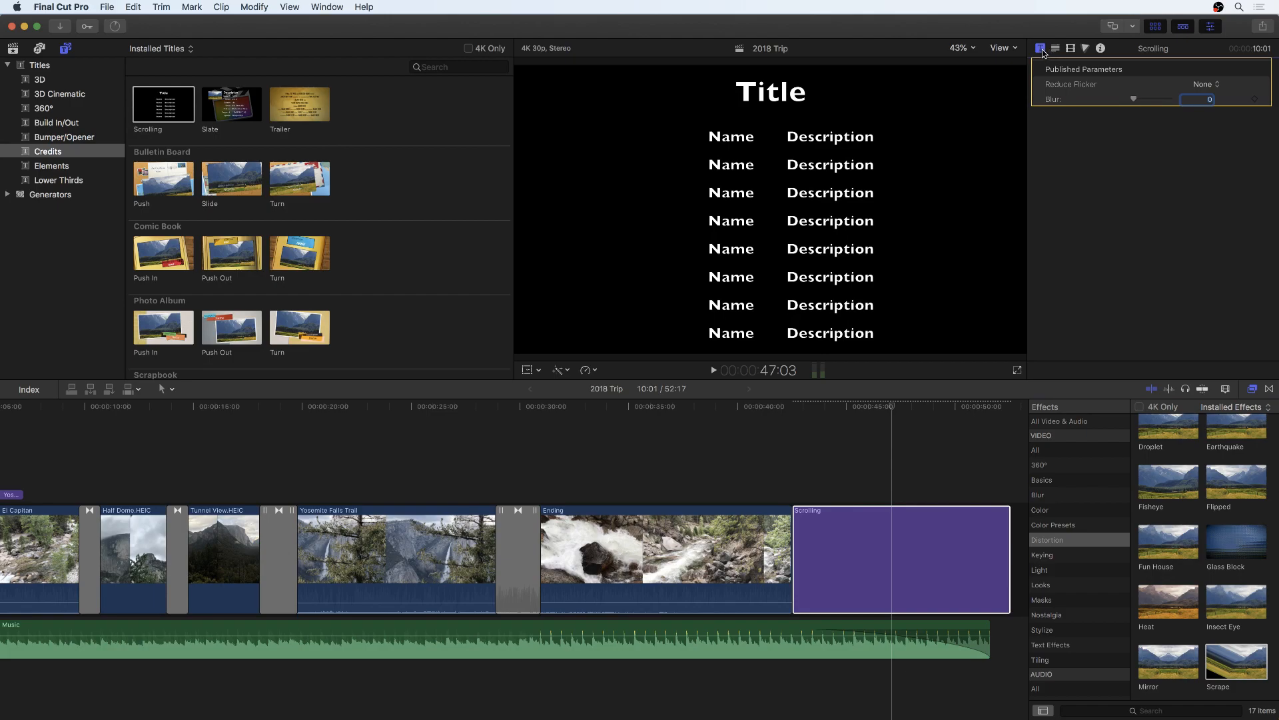
click(1056, 49)
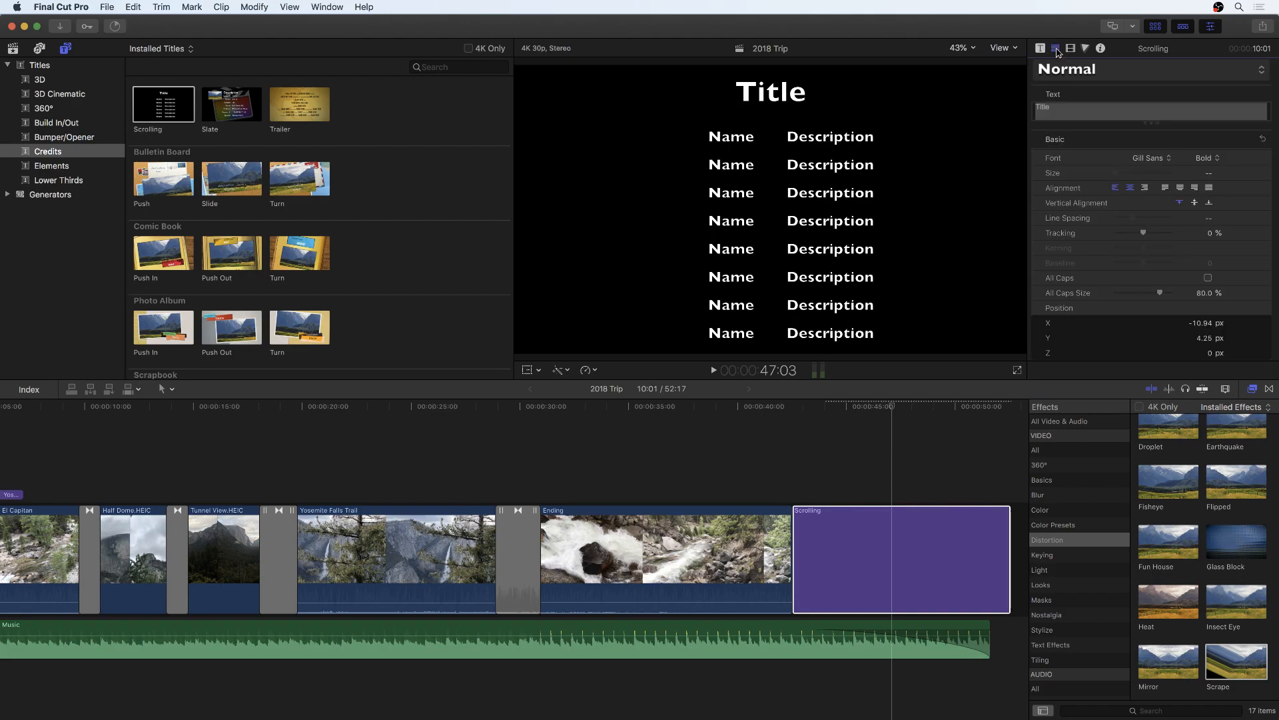
triple_click(1069, 106)
double_click(1047, 106)
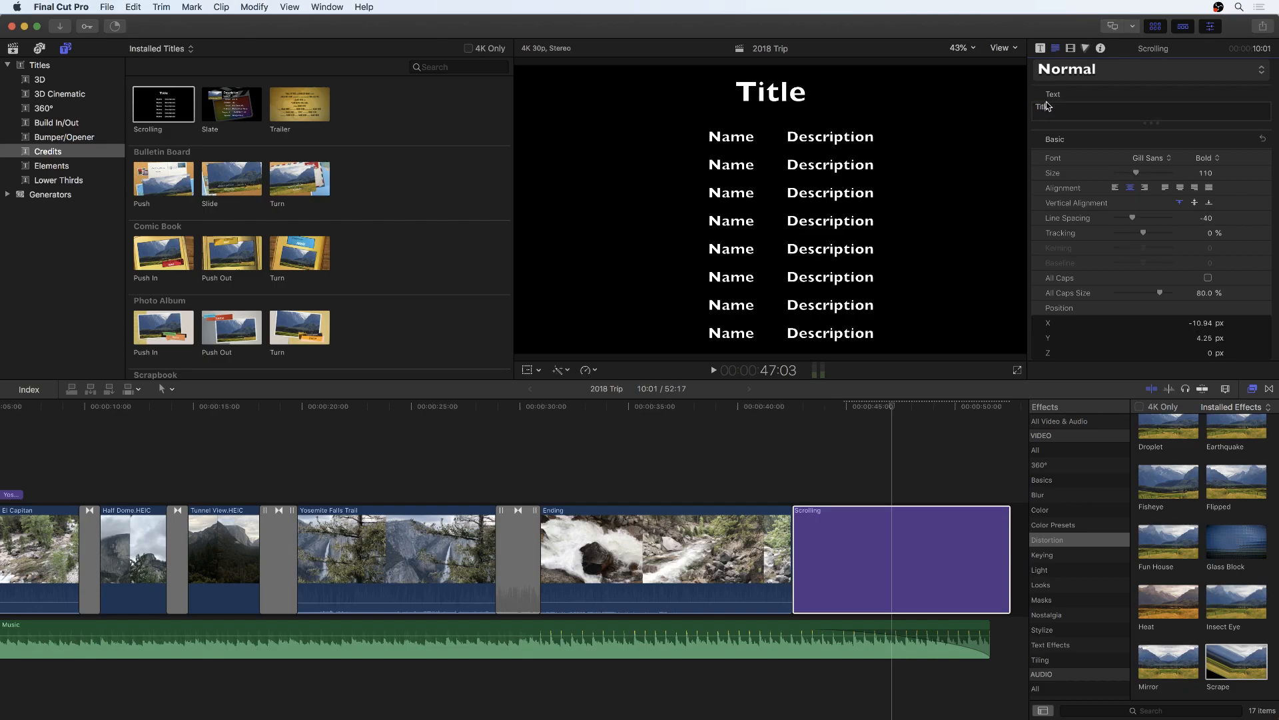
text(Yosem)
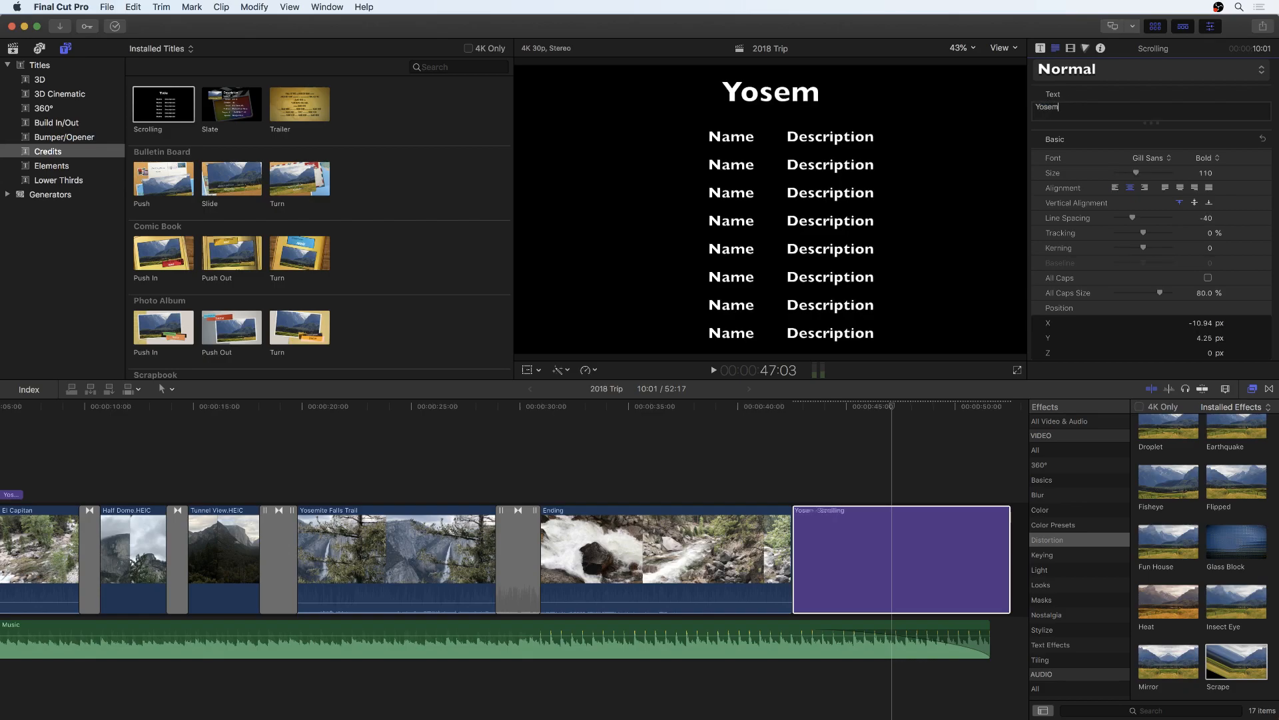
text(ite 2018)
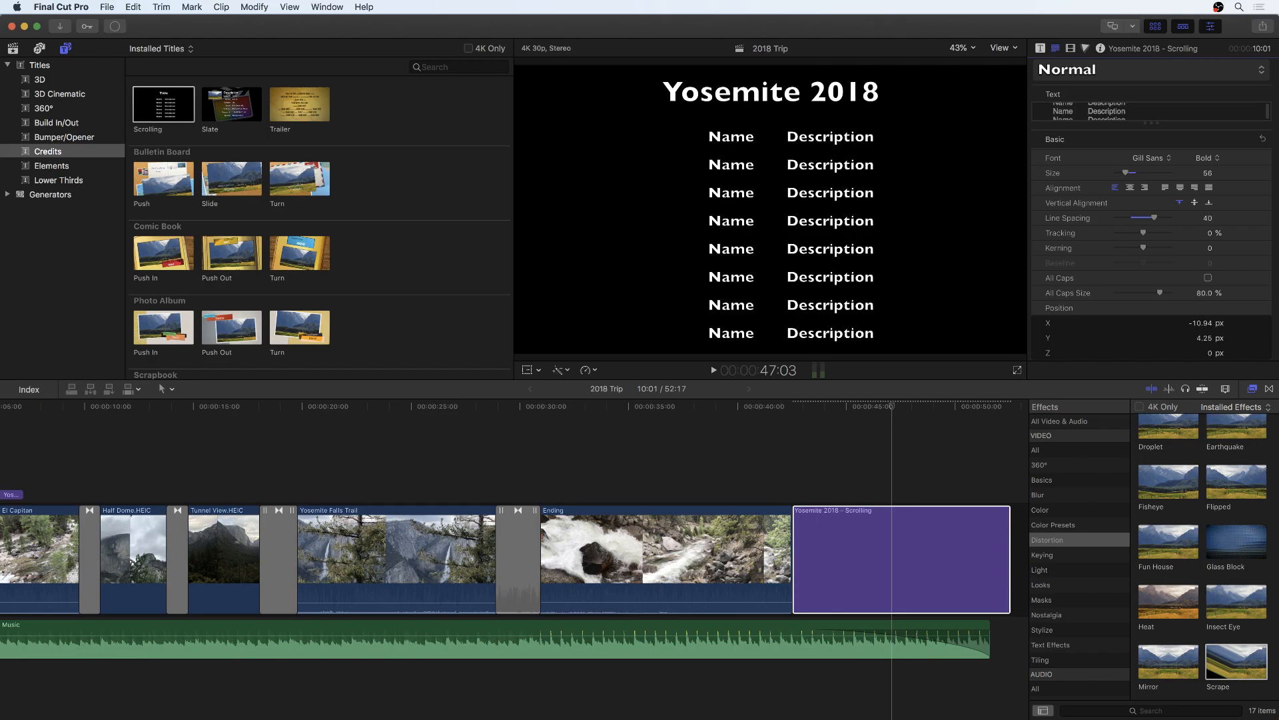
Enlarge the title's text area and fill in the first credit line with the editor's first name and the description "Editor".
key(super+a)
click(1064, 112)
drag(1152, 122, 1154, 265)
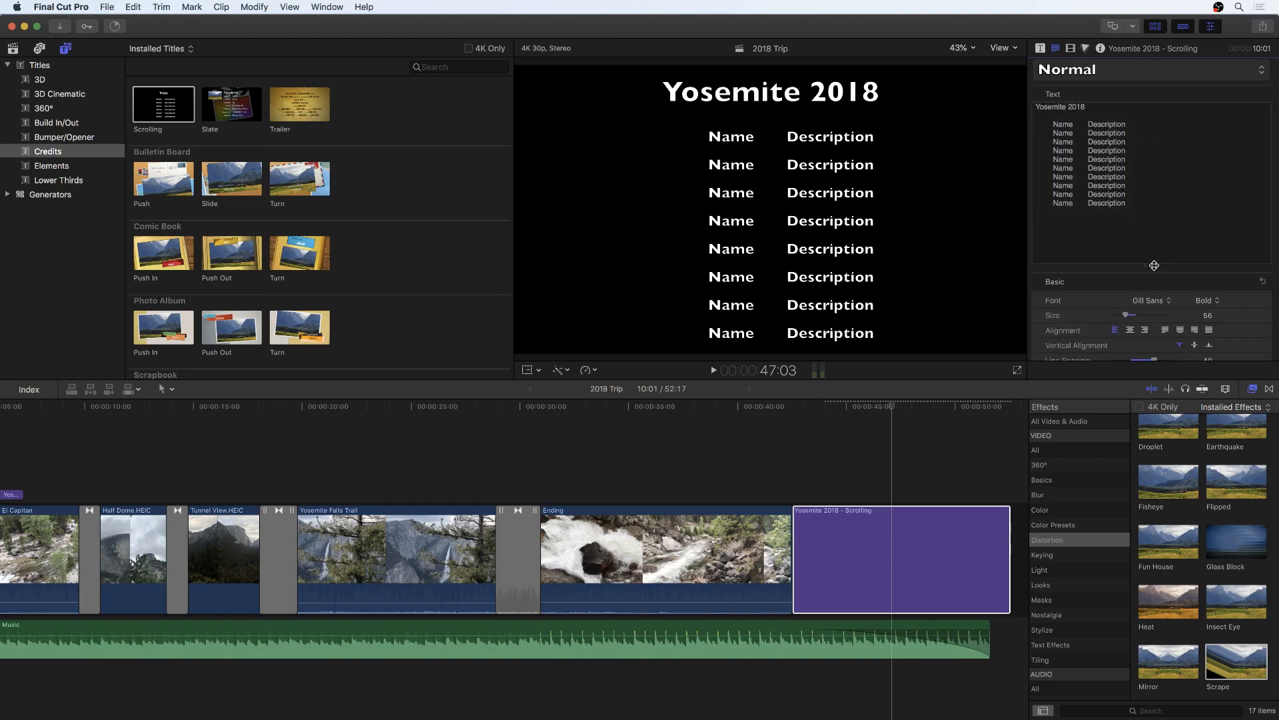
double_click(1065, 124)
text(JAred)
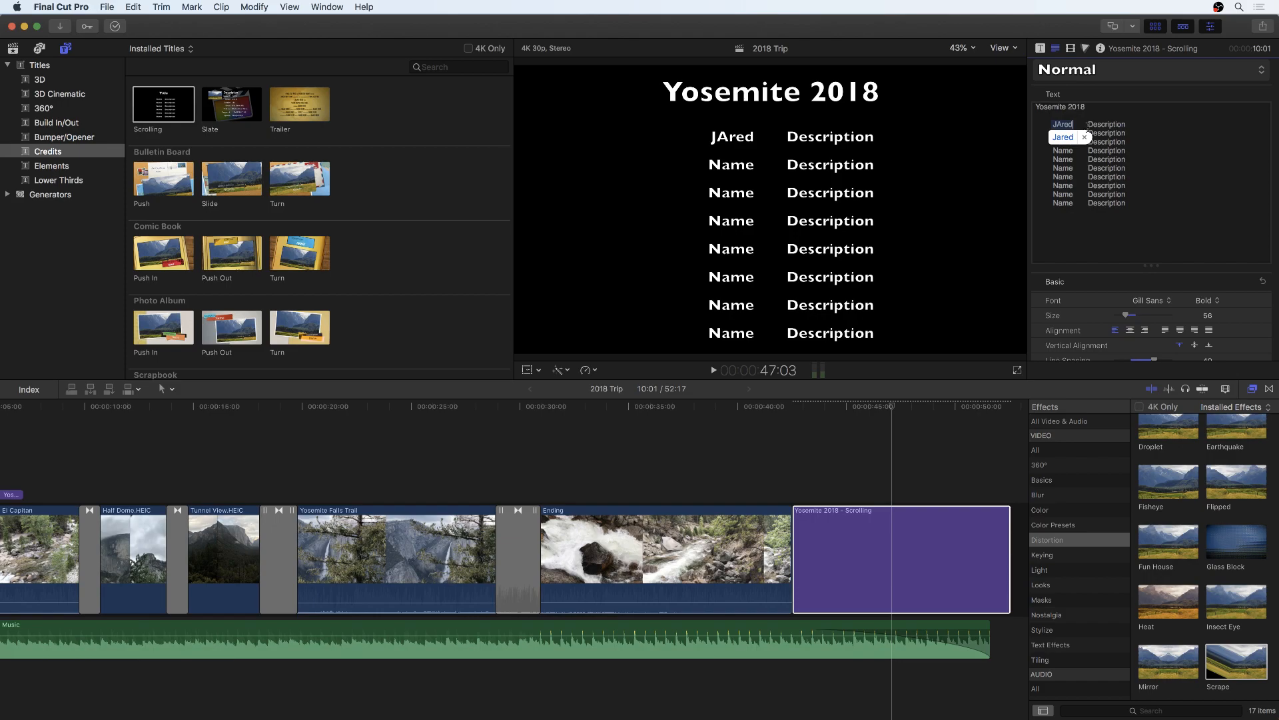
click(1066, 142)
double_click(1096, 124)
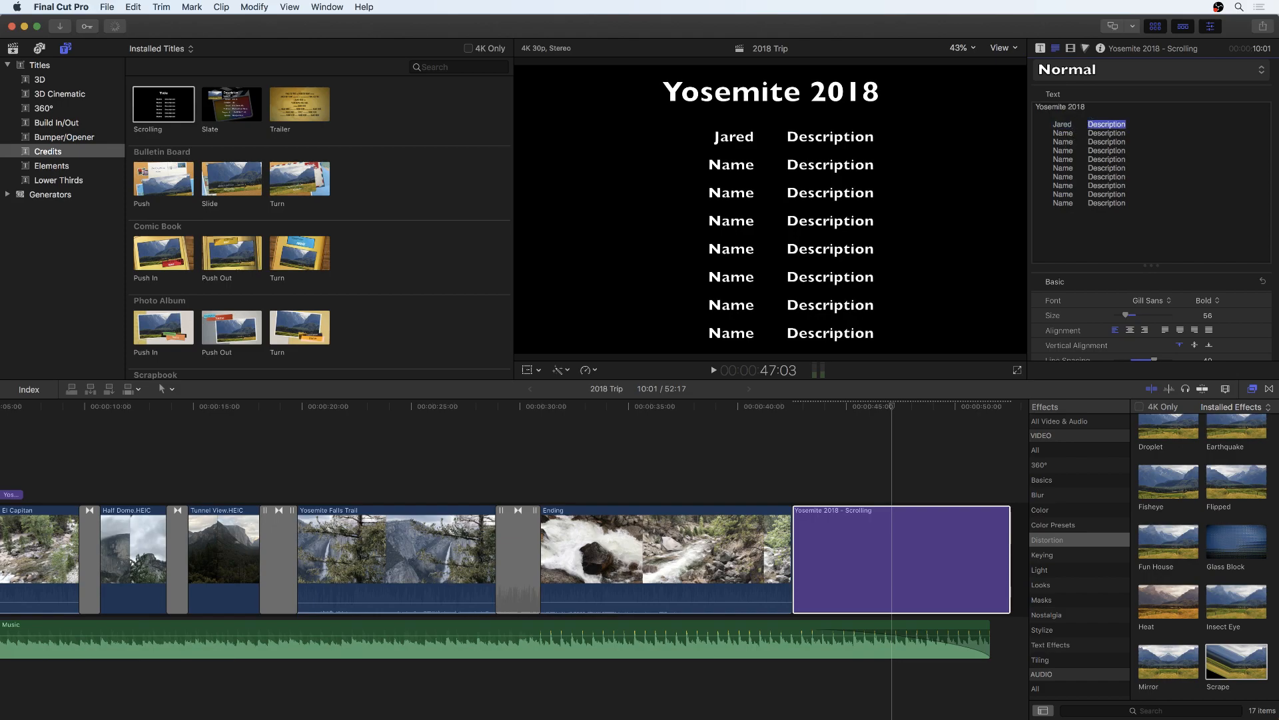
text(Editor)
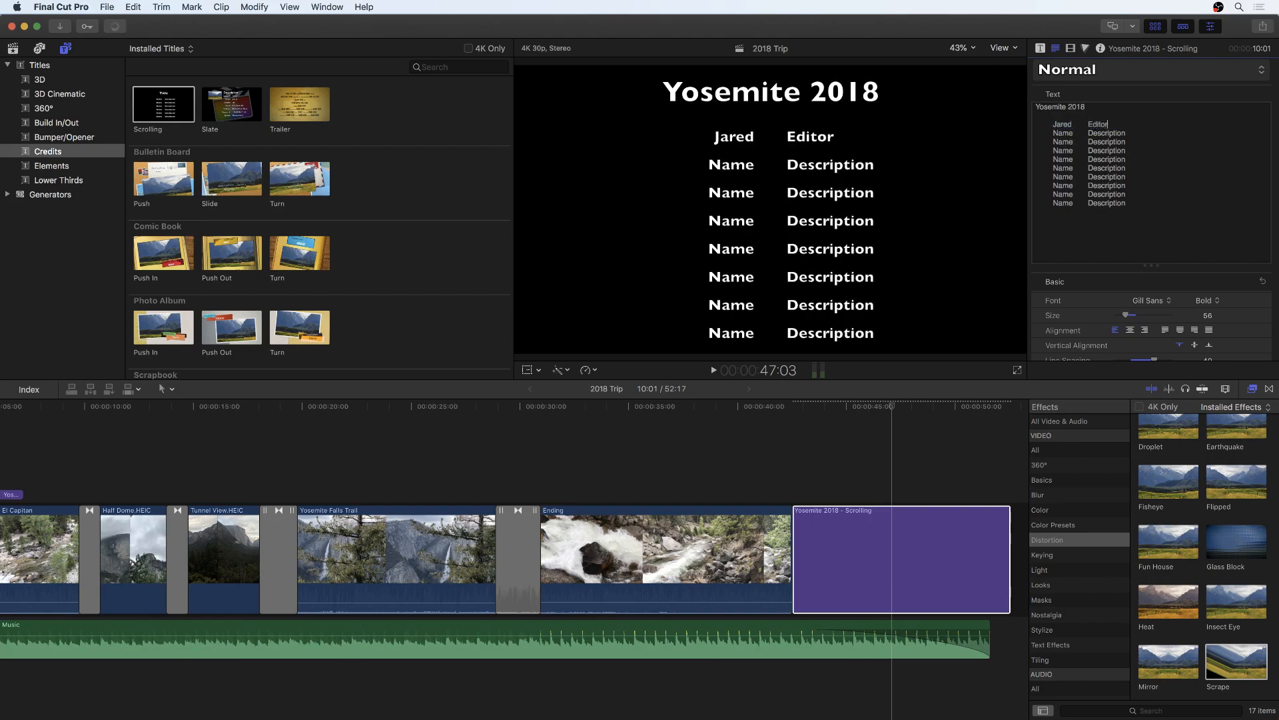
Delete the remaining placeholder Name and Description lines from the credits and play back the scrolling title.
double_click(1069, 133)
drag(1135, 203, 1037, 132)
key(BackSpace)
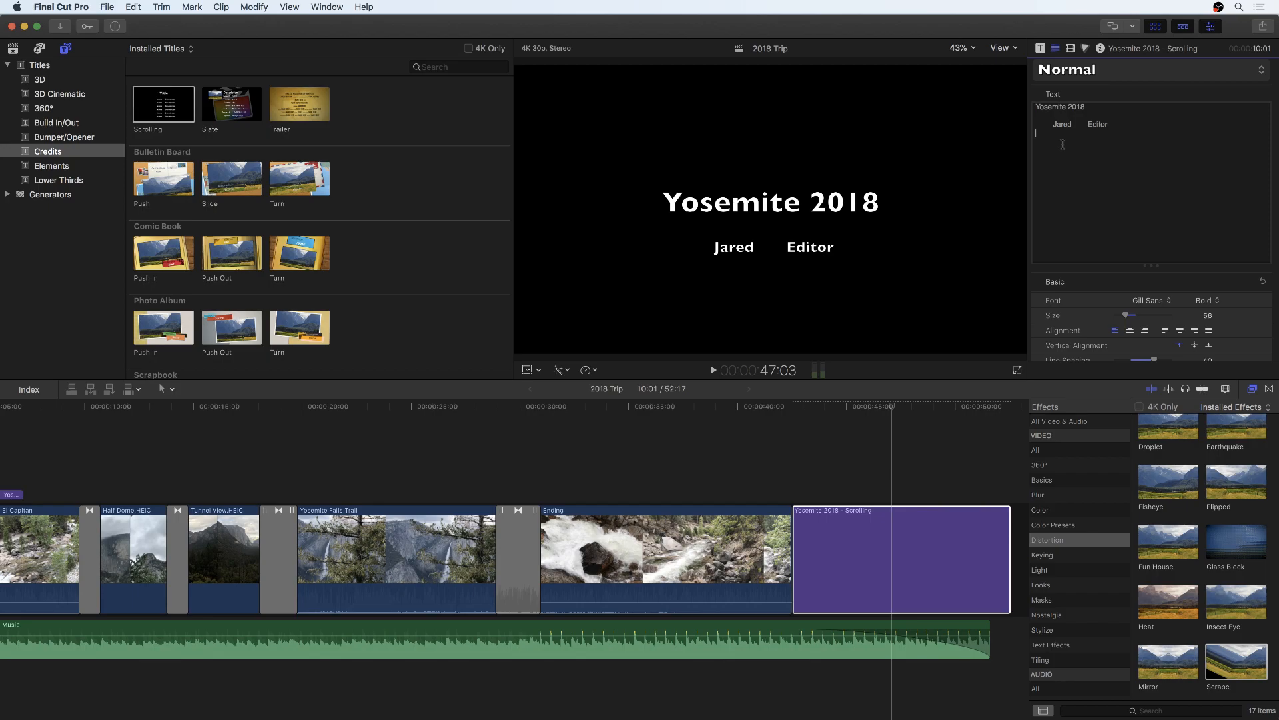
key(space)
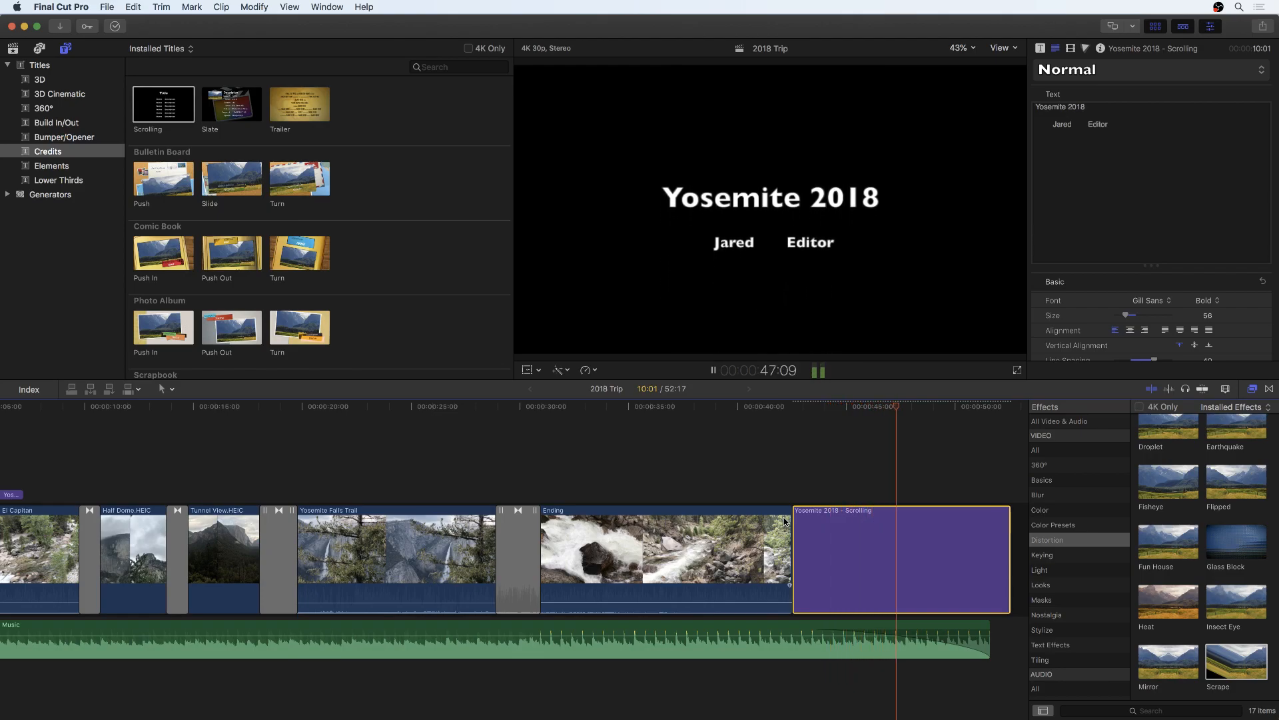
key(space)
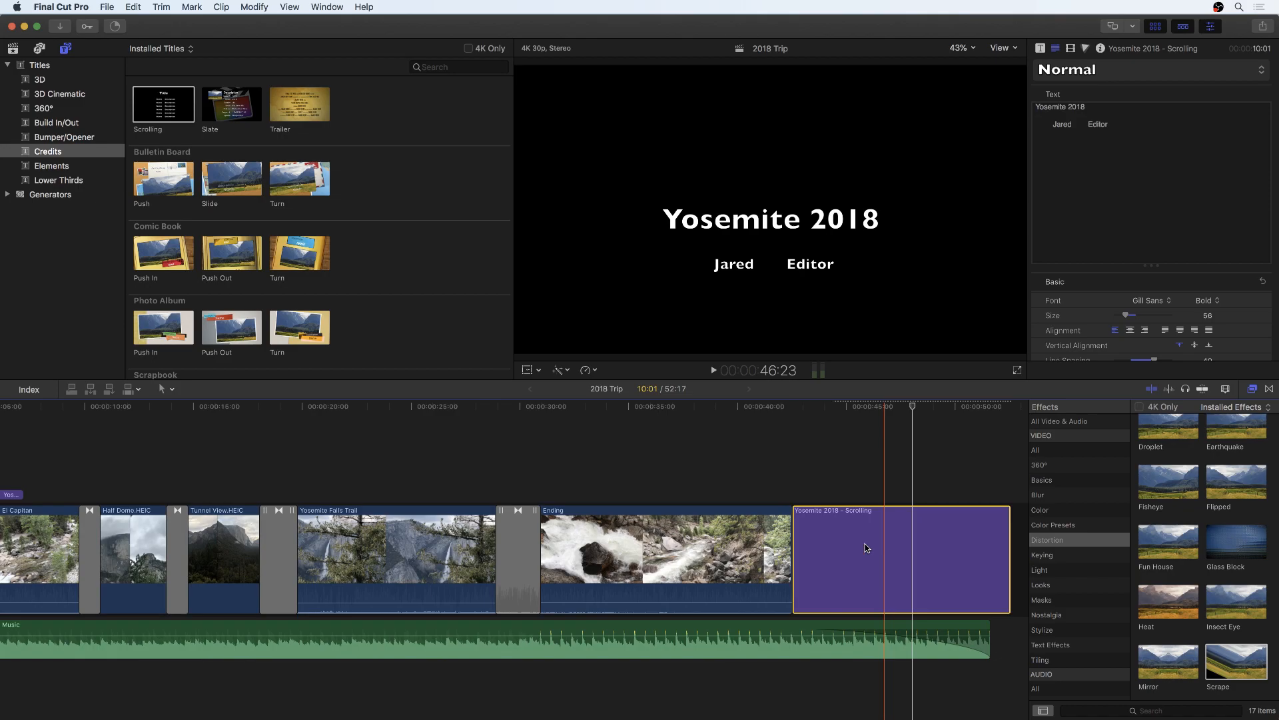
Lift the Scrolling title above the main storyline and place the Clouds background generator beneath it, directly after the Ending clip.
drag(856, 546, 857, 475)
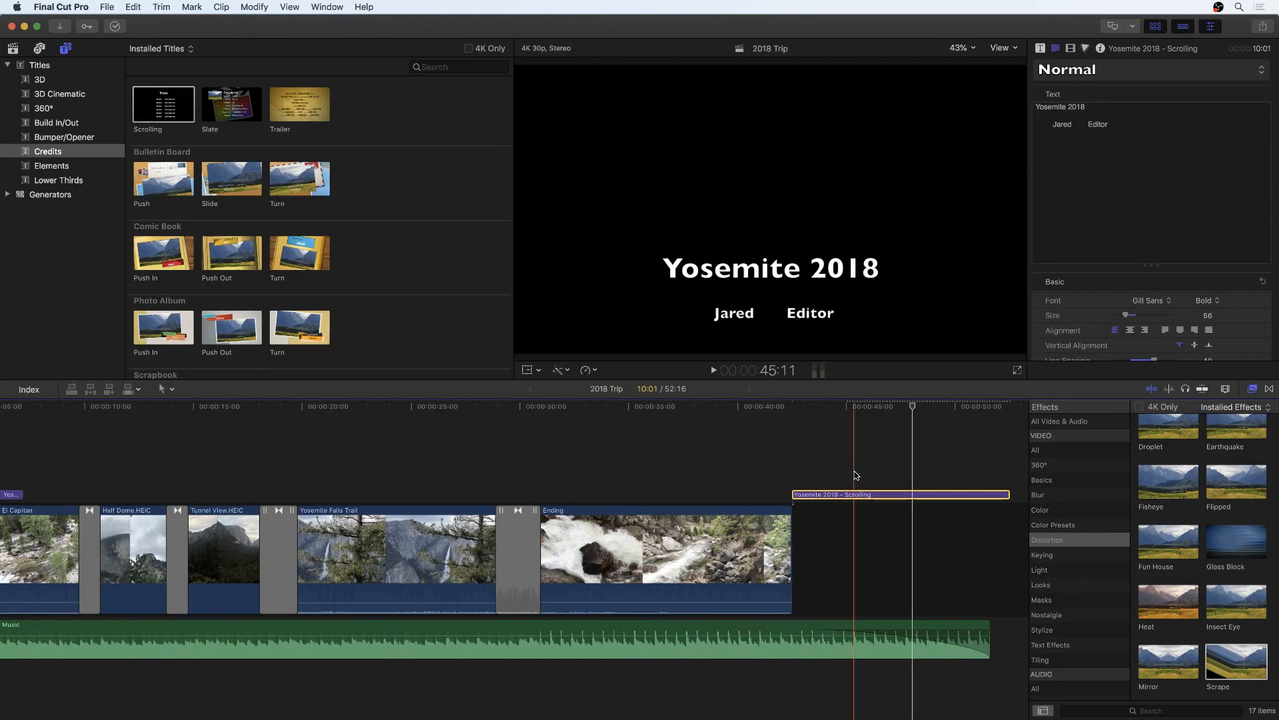
click(9, 194)
click(40, 194)
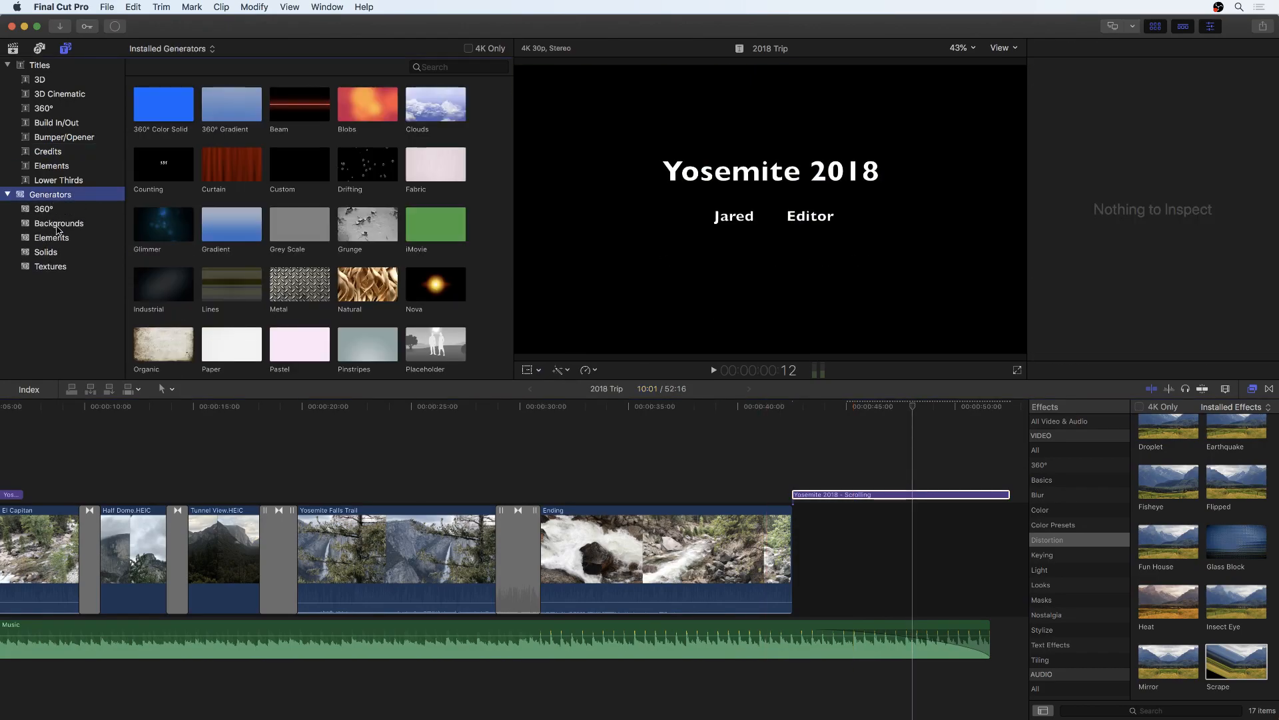
click(57, 226)
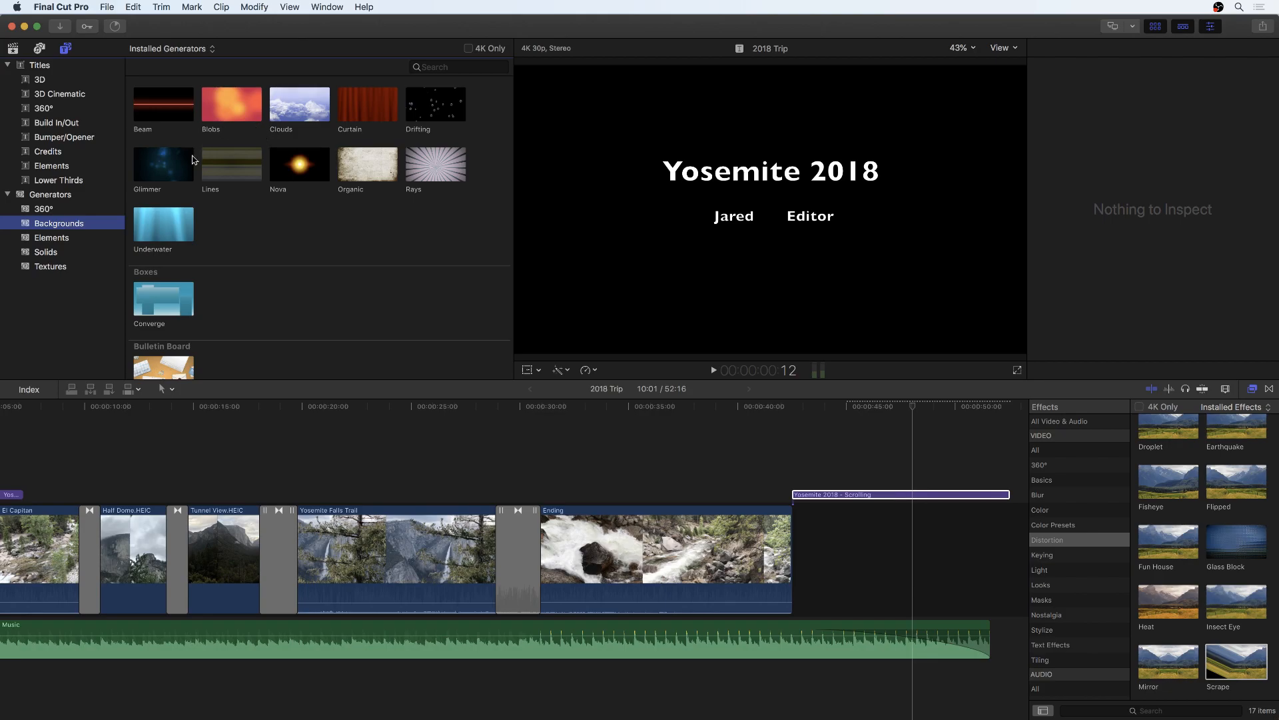
drag(282, 117, 810, 560)
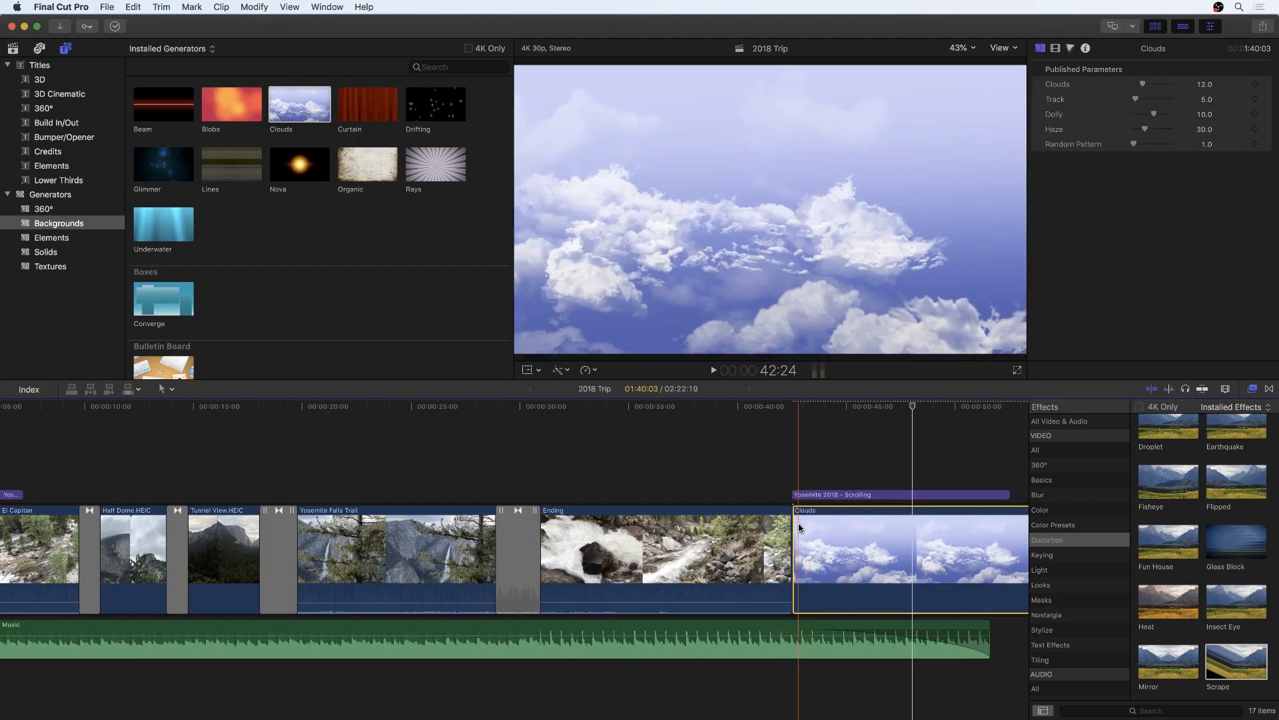
Cut the Clouds clip just past the end of the Scrolling title and delete the excess part.
scroll(800, 526, right, 5)
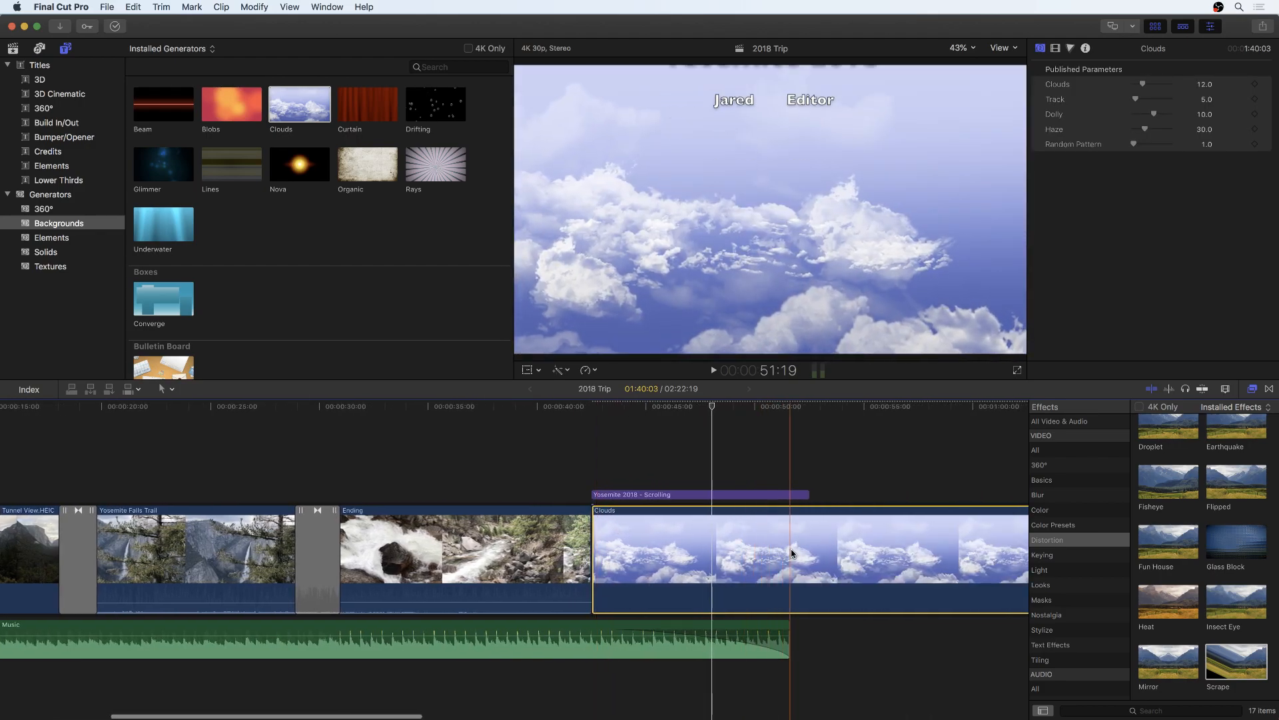
key(b)
click(815, 550)
key(a)
click(860, 553)
key(Delete)
Turn on snapping and trim the ends of the Clouds clip and the Scrolling title to the end of the music.
drag(812, 551, 788, 551)
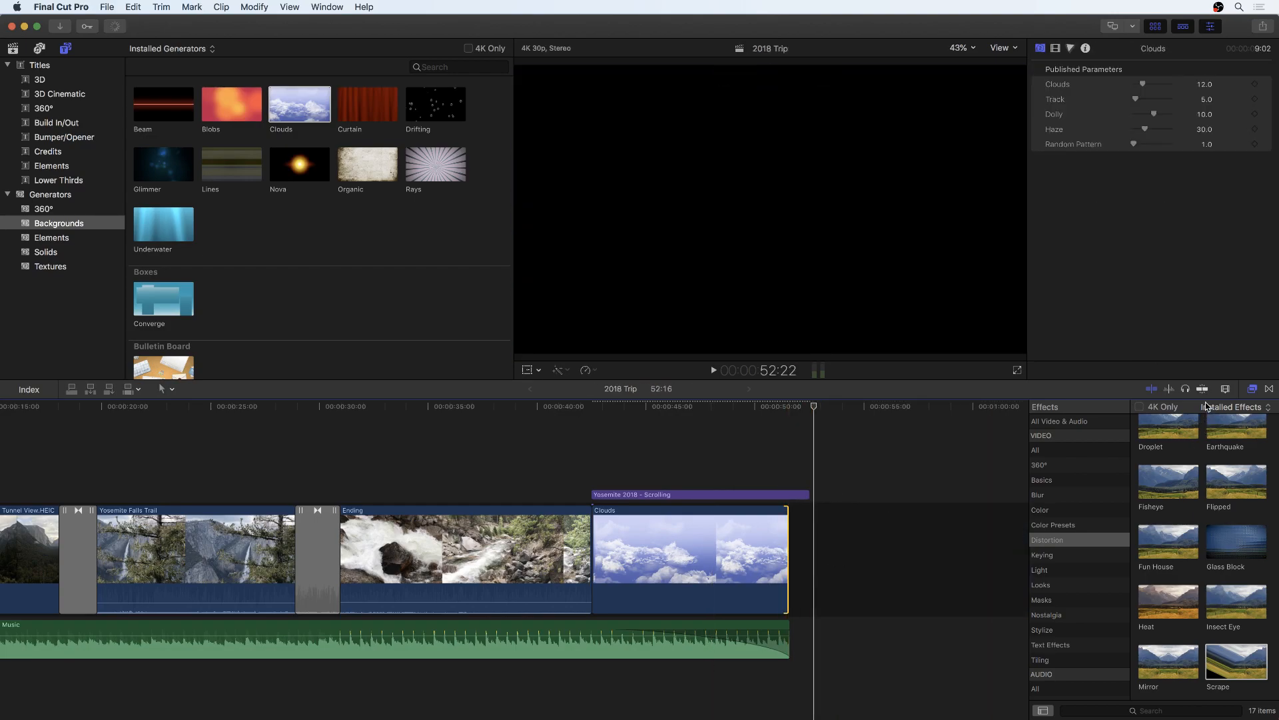
click(1203, 389)
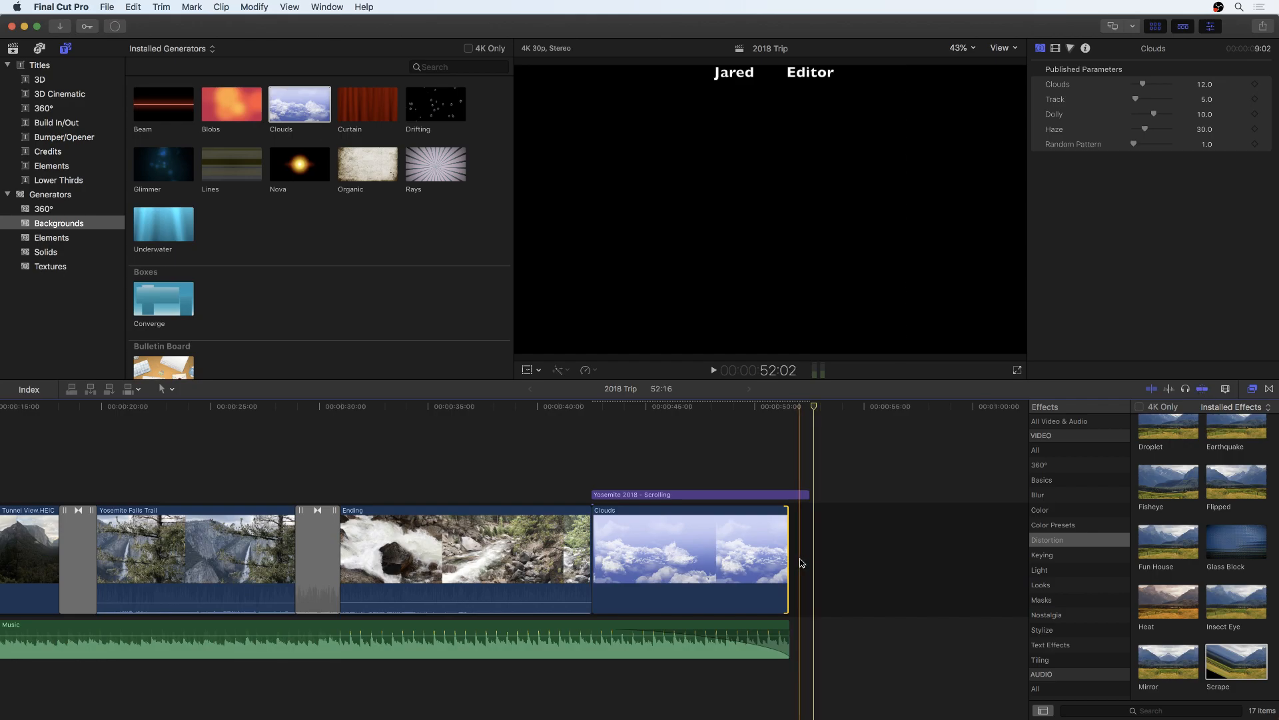
mouse_move(788, 571)
mouse_down()
mouse_move(757, 571)
mouse_move(788, 571)
mouse_up()
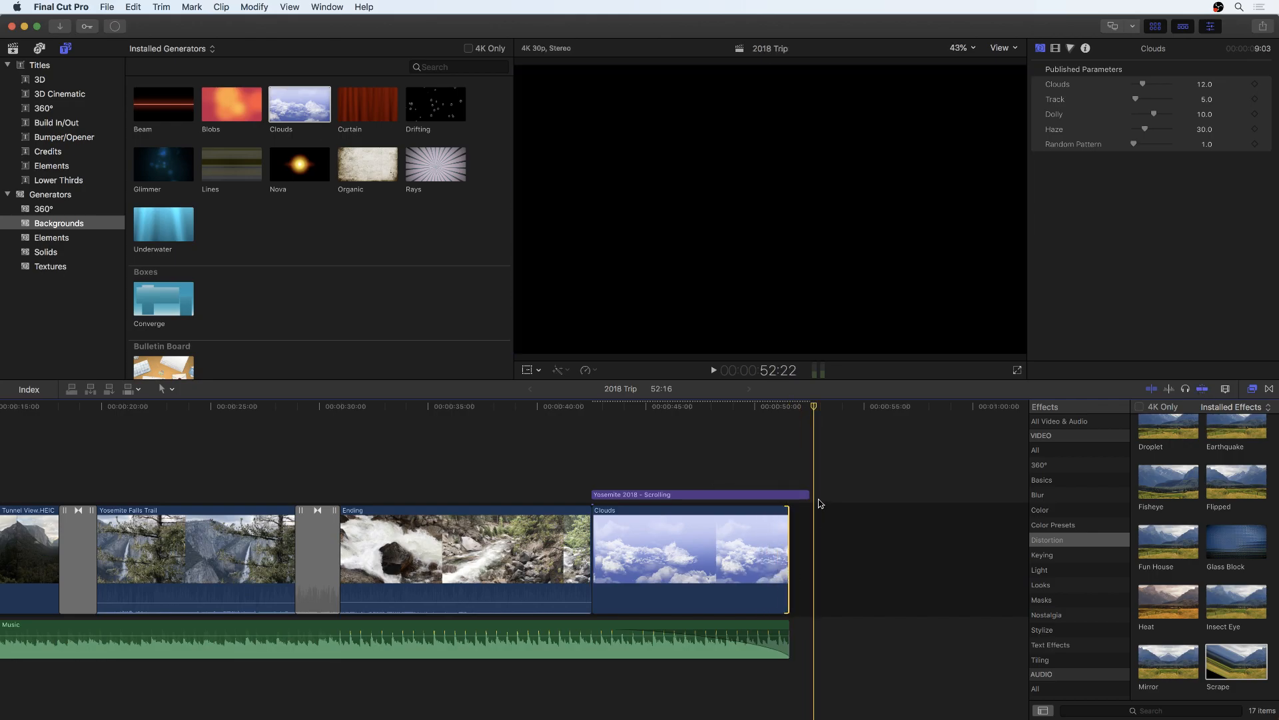
click(637, 497)
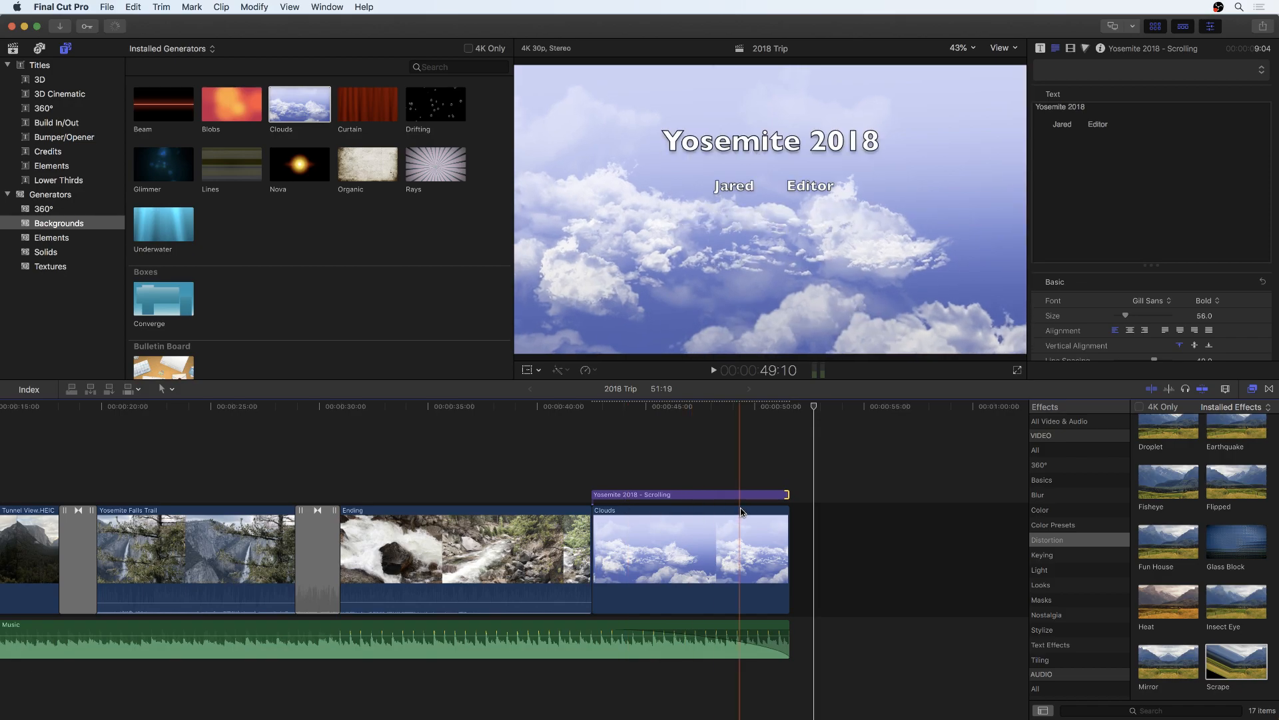
Set the Clouds generator to about 30 Clouds, 48 Track and -30 Dolly, and play back the credits over it.
click(706, 548)
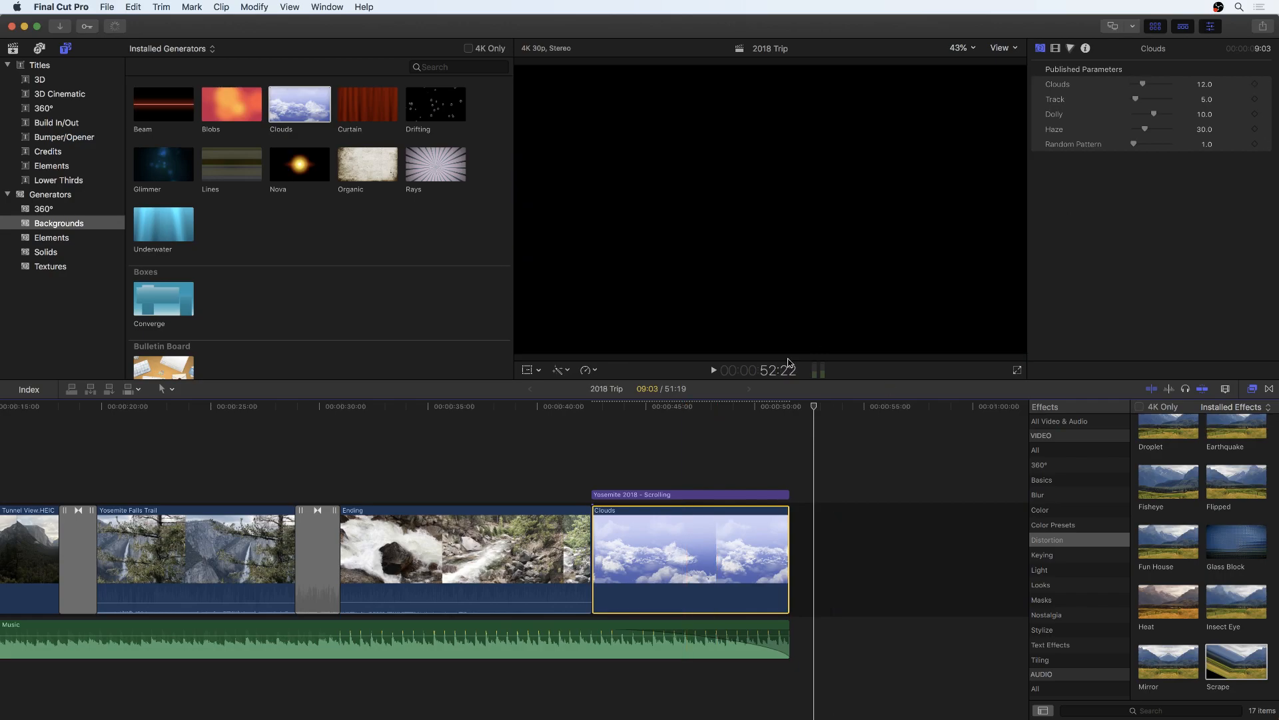
click(716, 408)
drag(1142, 84, 1146, 113)
click(601, 520)
key(space)
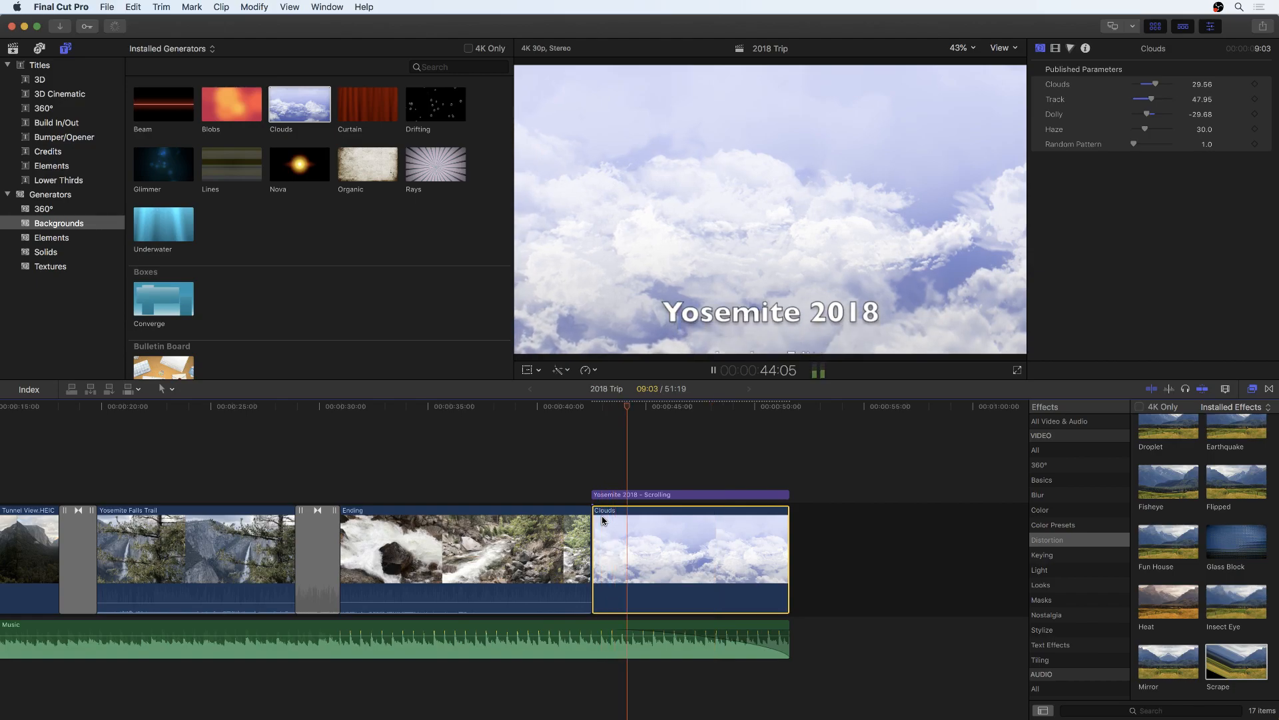
key(space)
Add a Cross Dissolve between Ending and Clouds and another at the end of Clouds, and play back the first transition.
click(1267, 389)
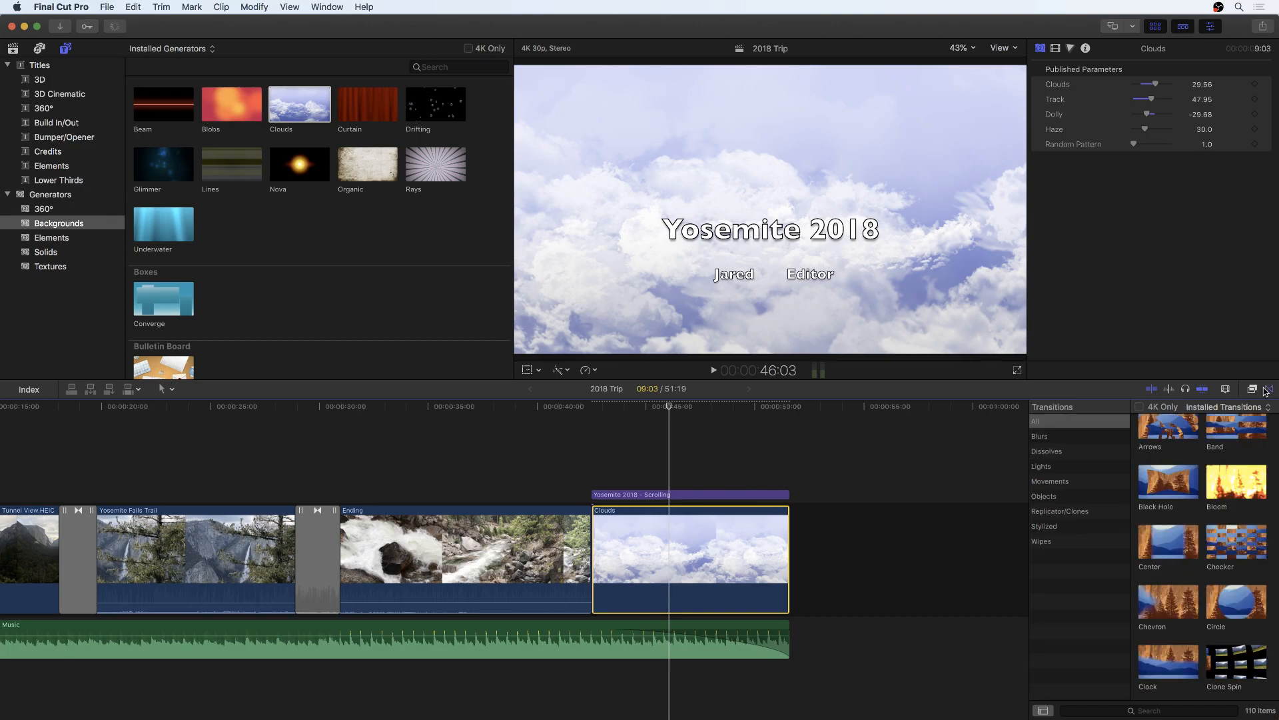
click(1072, 451)
click(1178, 443)
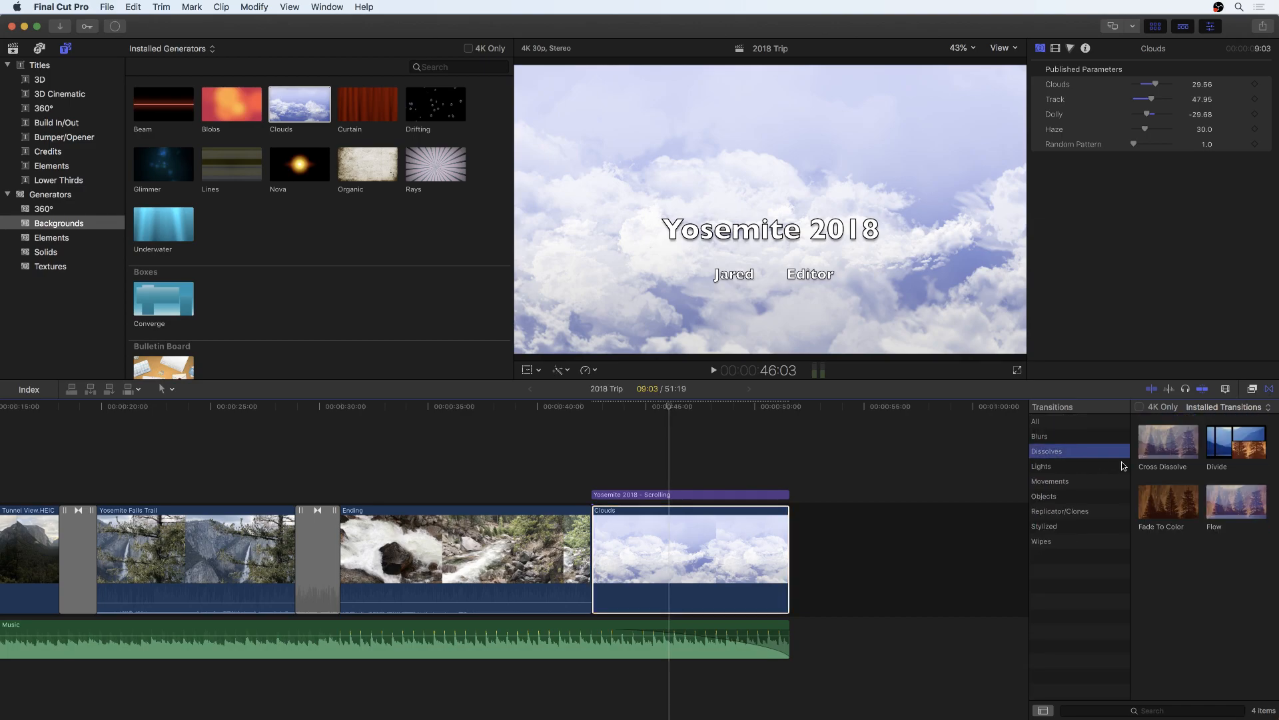
drag(1178, 442, 589, 559)
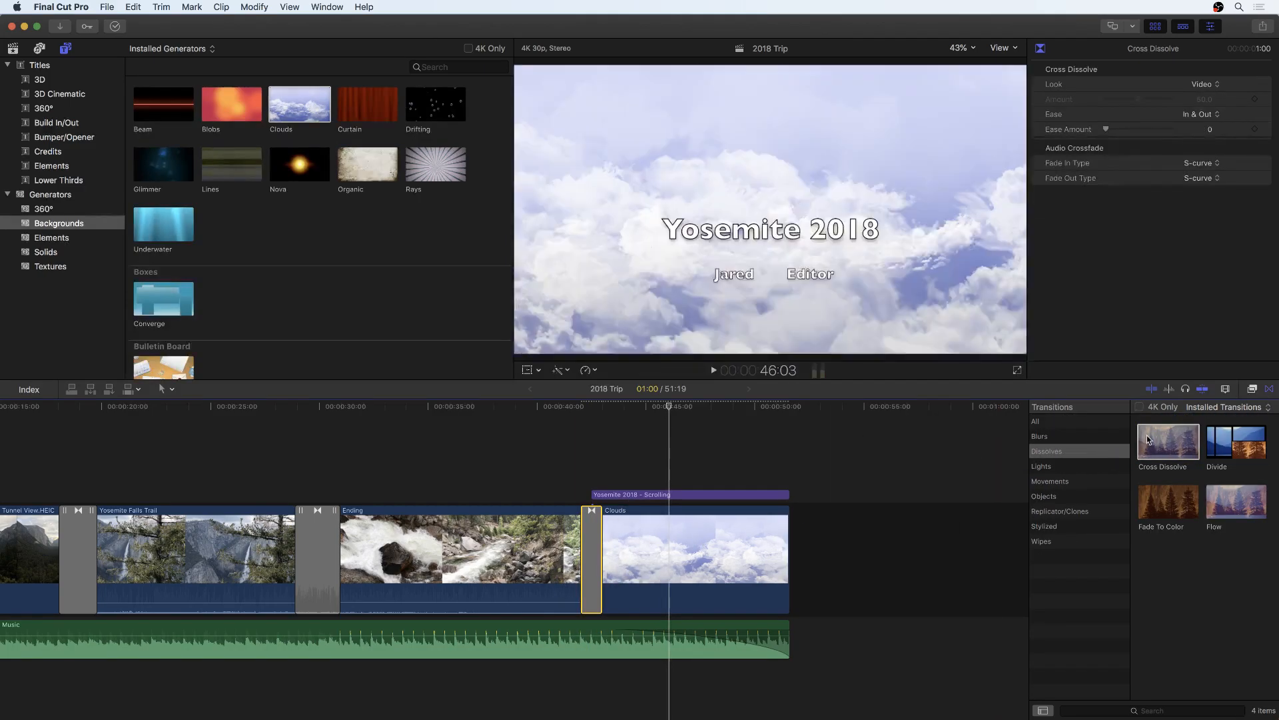
drag(1149, 440, 785, 533)
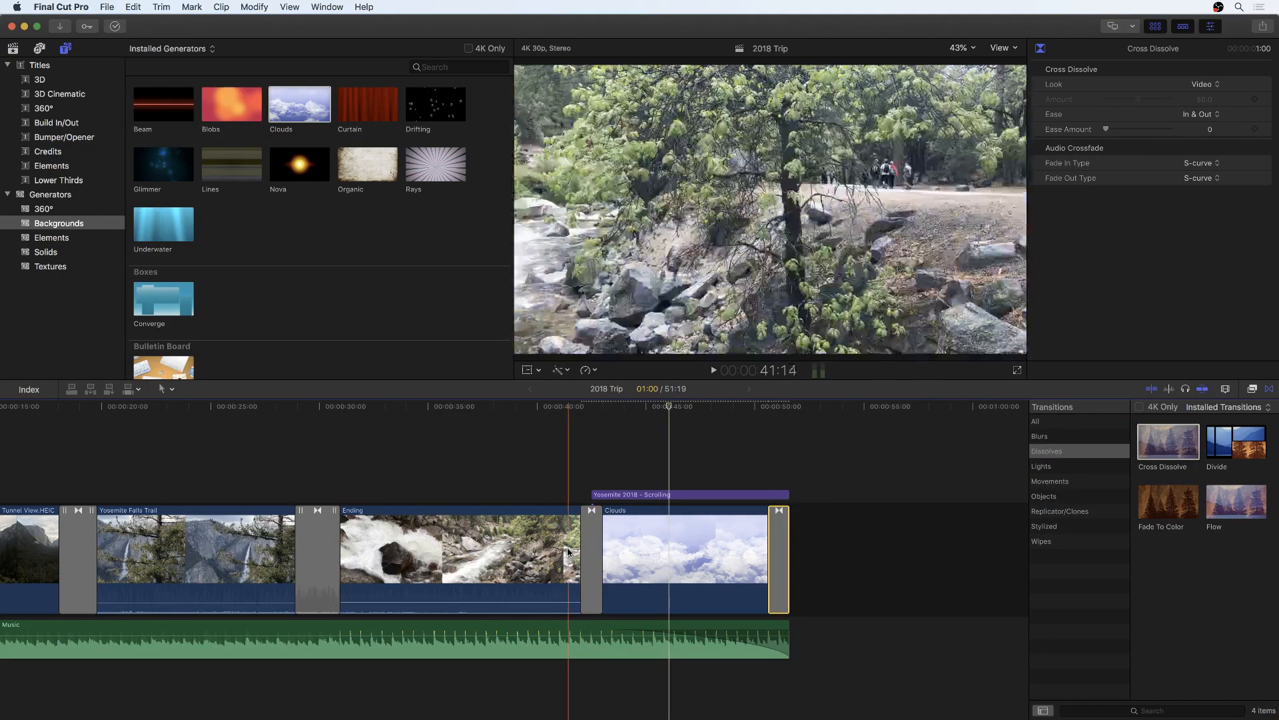
key(space)
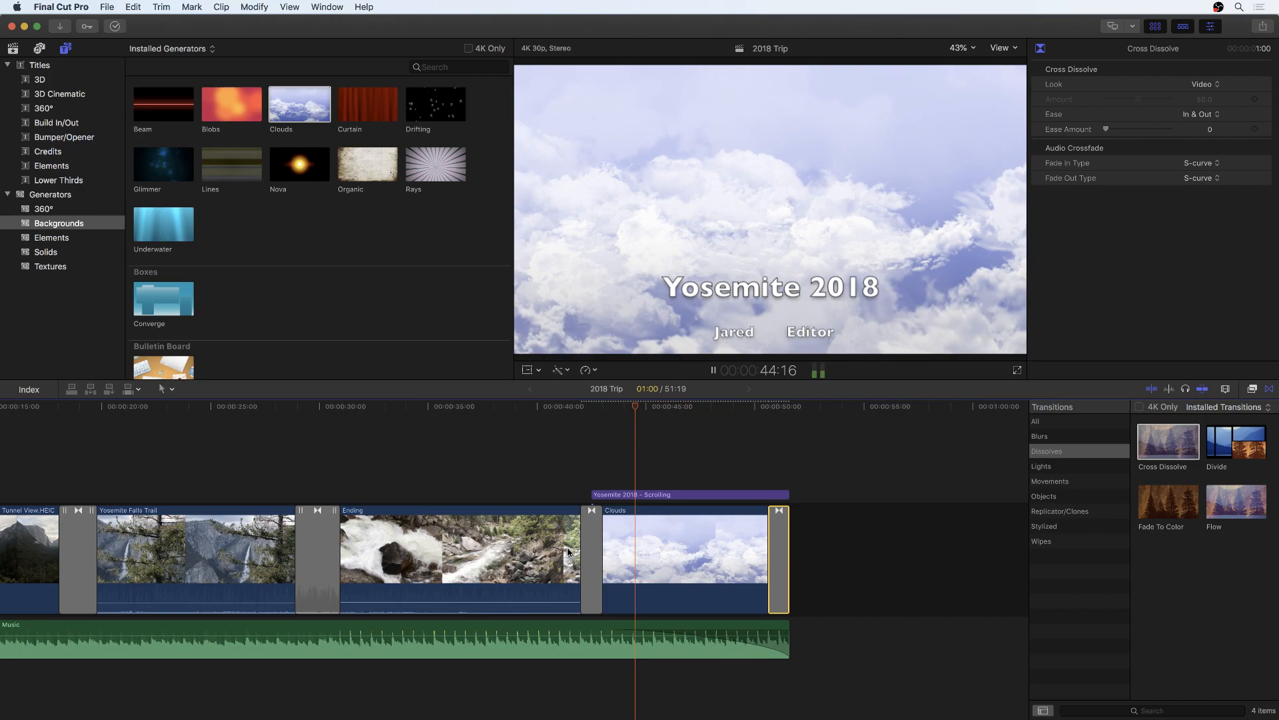
key(space)
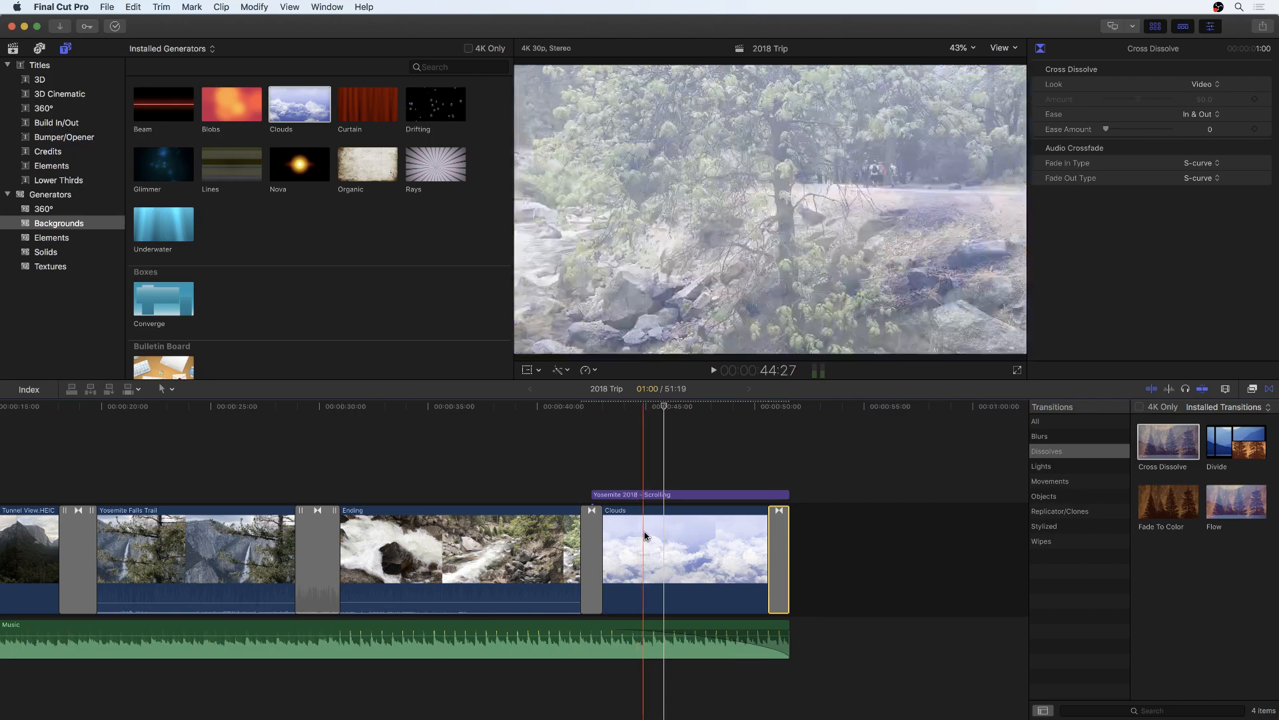
Fit the whole project in the timeline and look through the available video and audio effect categories.
click(920, 461)
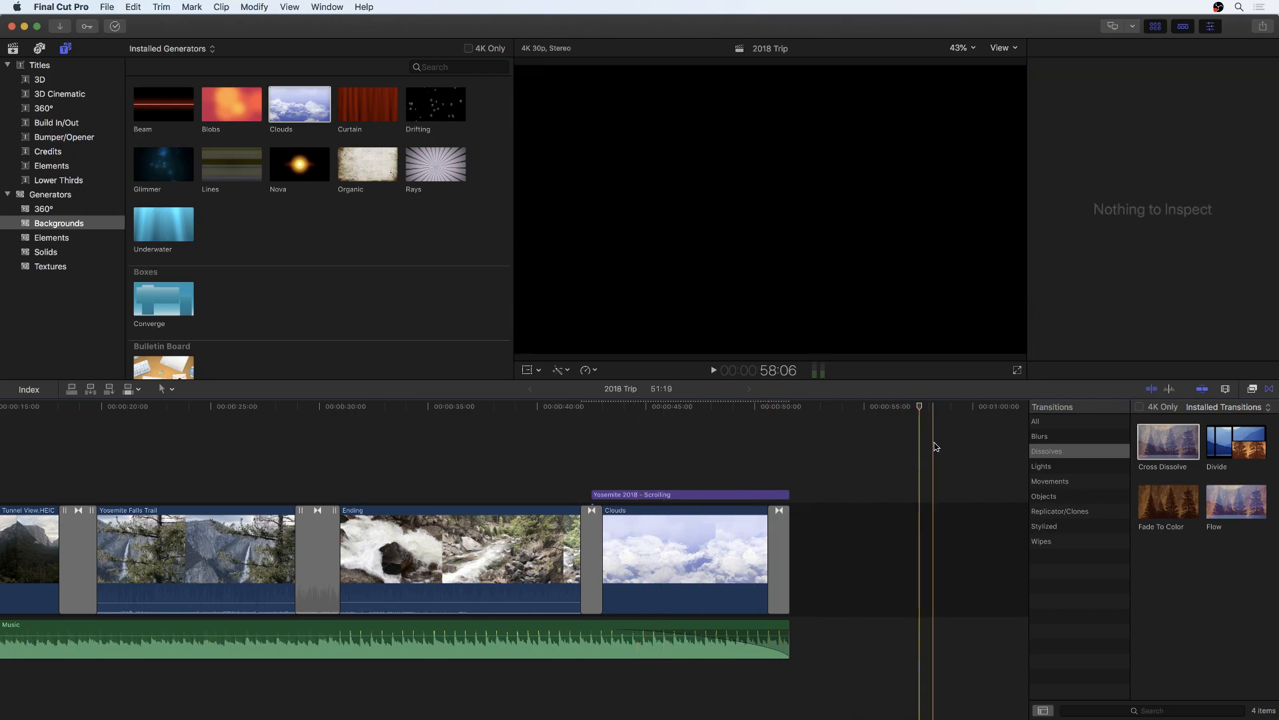
key(shift+z)
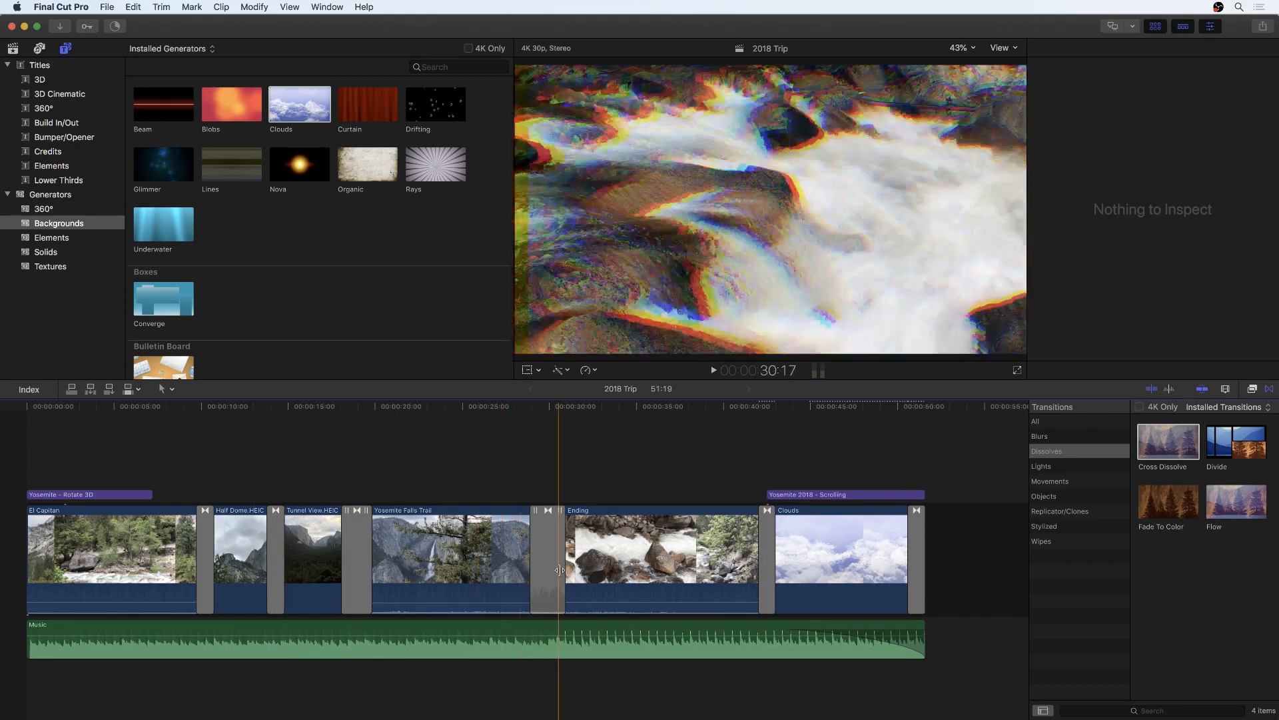
click(540, 559)
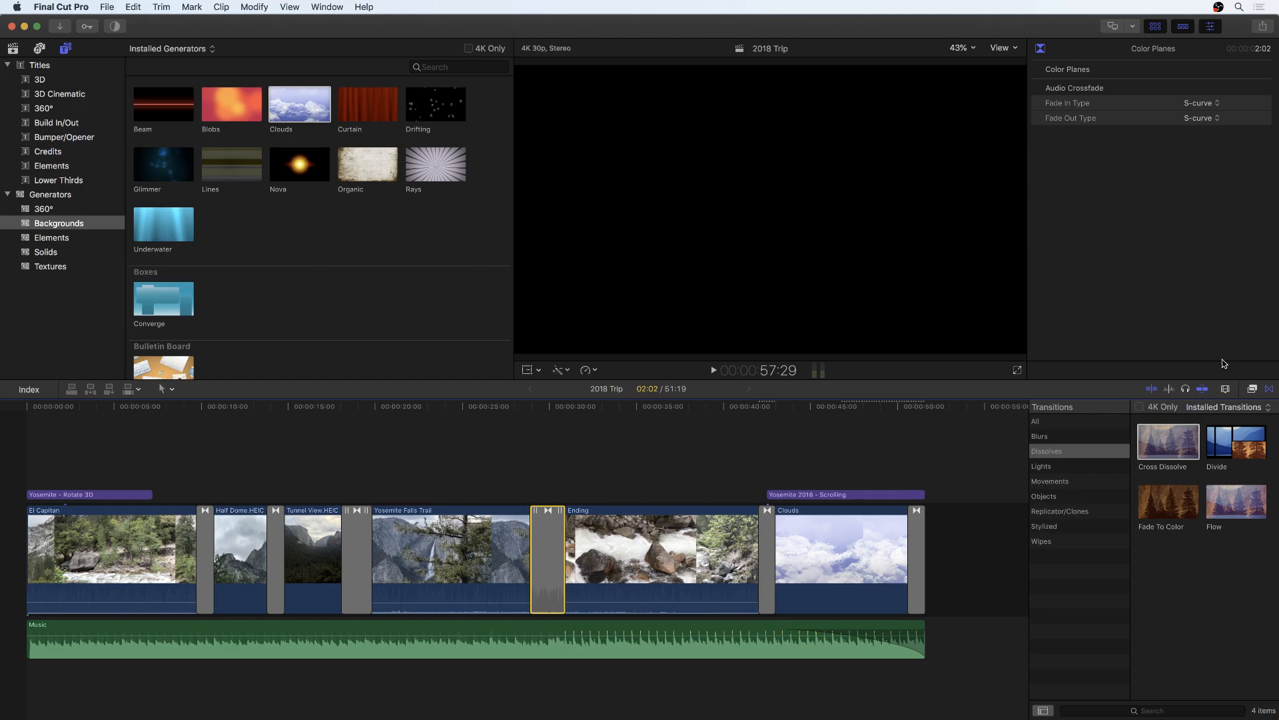
click(1252, 390)
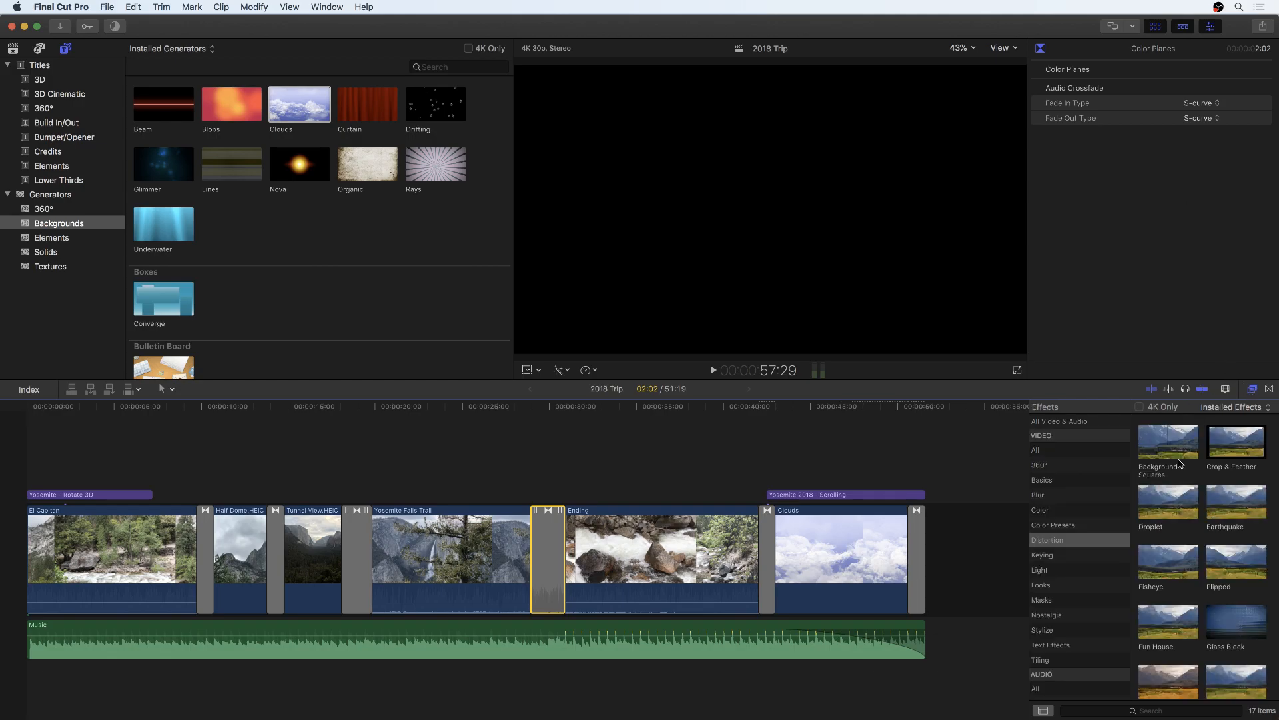
scroll(1091, 600, down, 3)
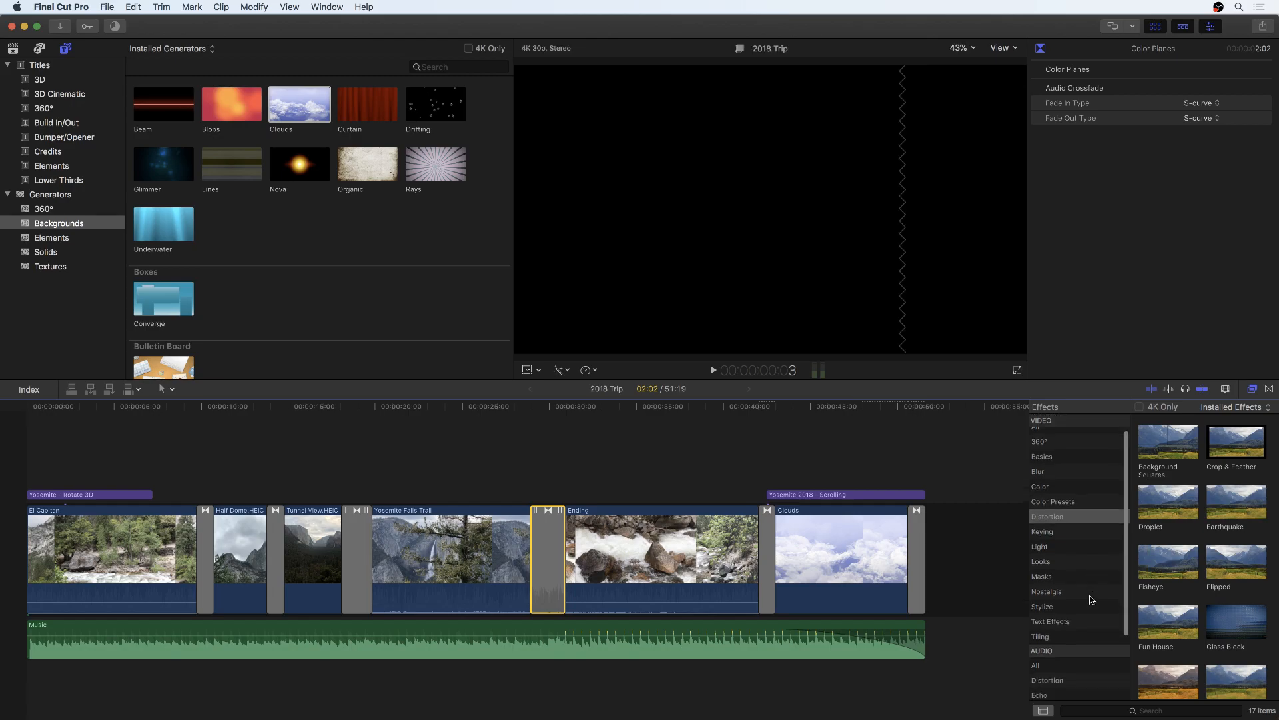
scroll(1055, 658, down, 3)
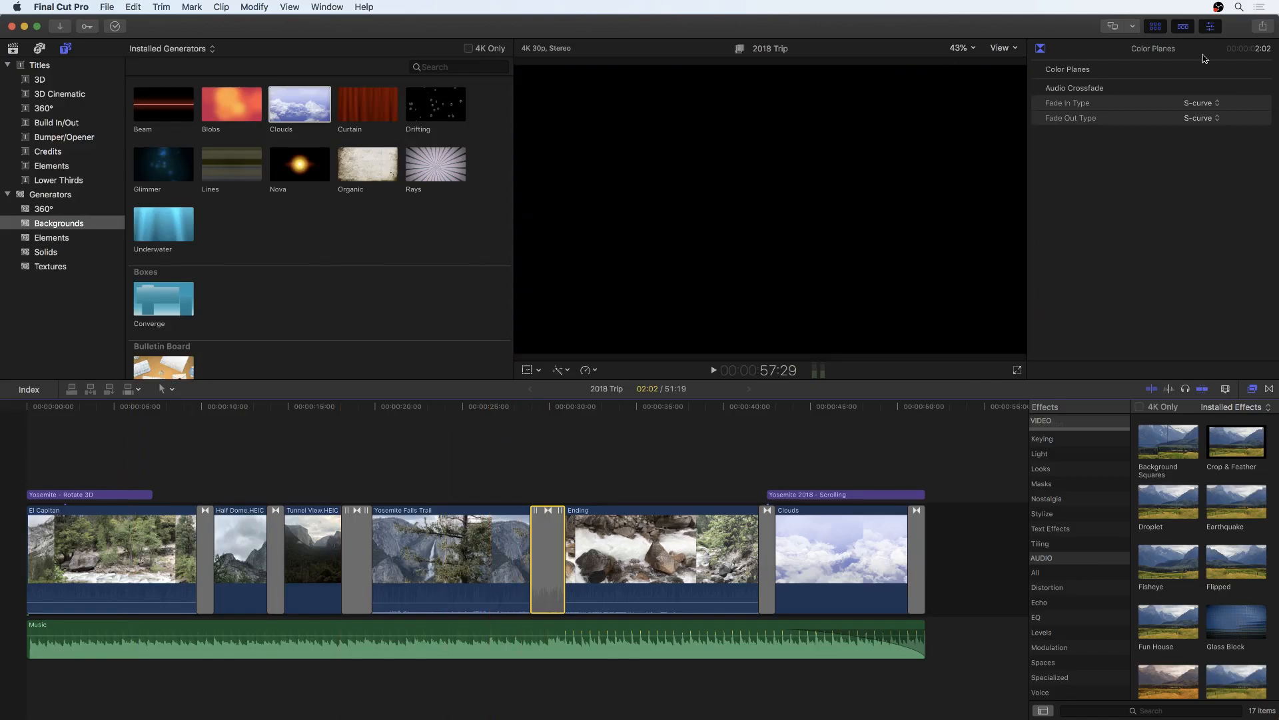
Examine the Master File export's project information, format and video codec options, and close it without exporting.
click(1258, 32)
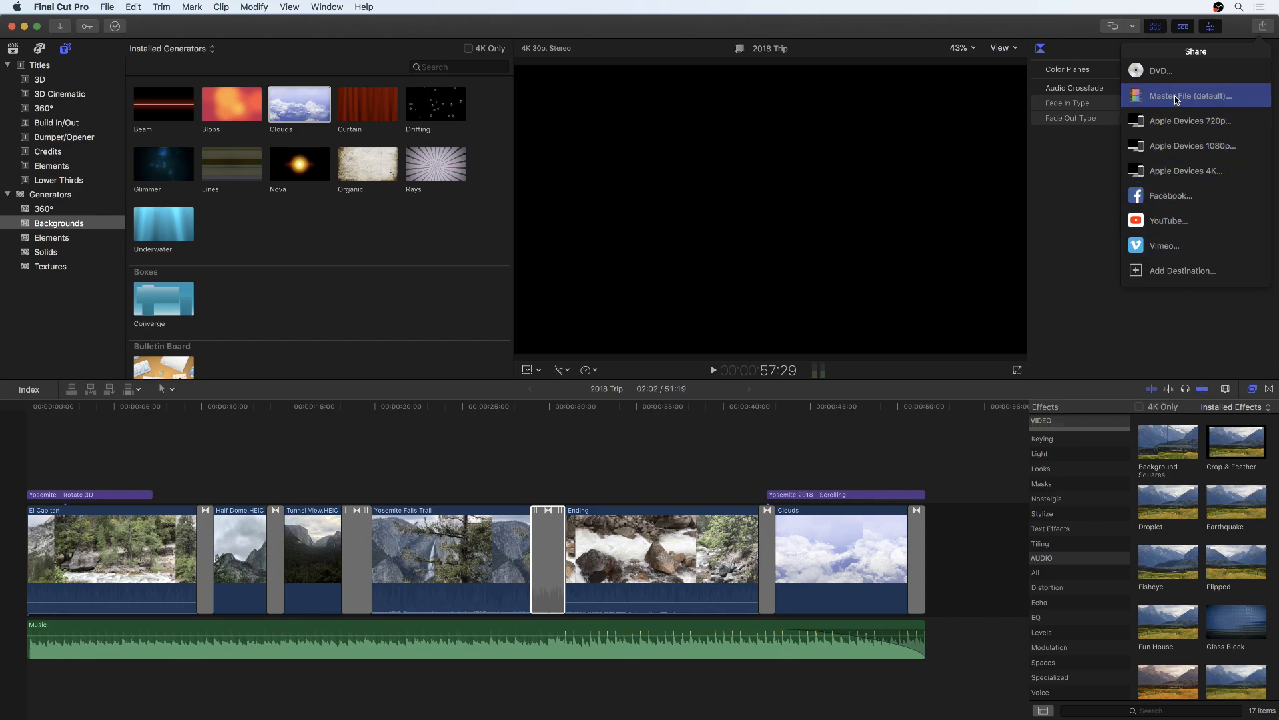
click(1151, 98)
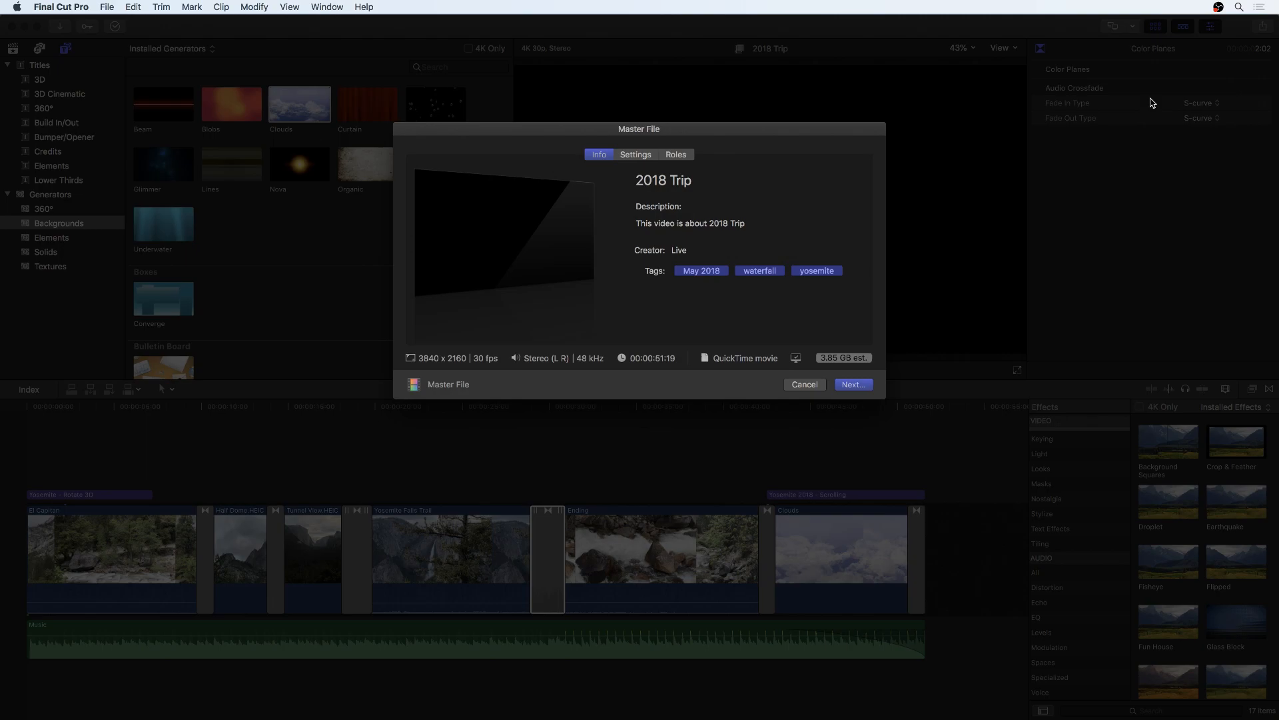
click(714, 182)
drag(714, 182, 667, 181)
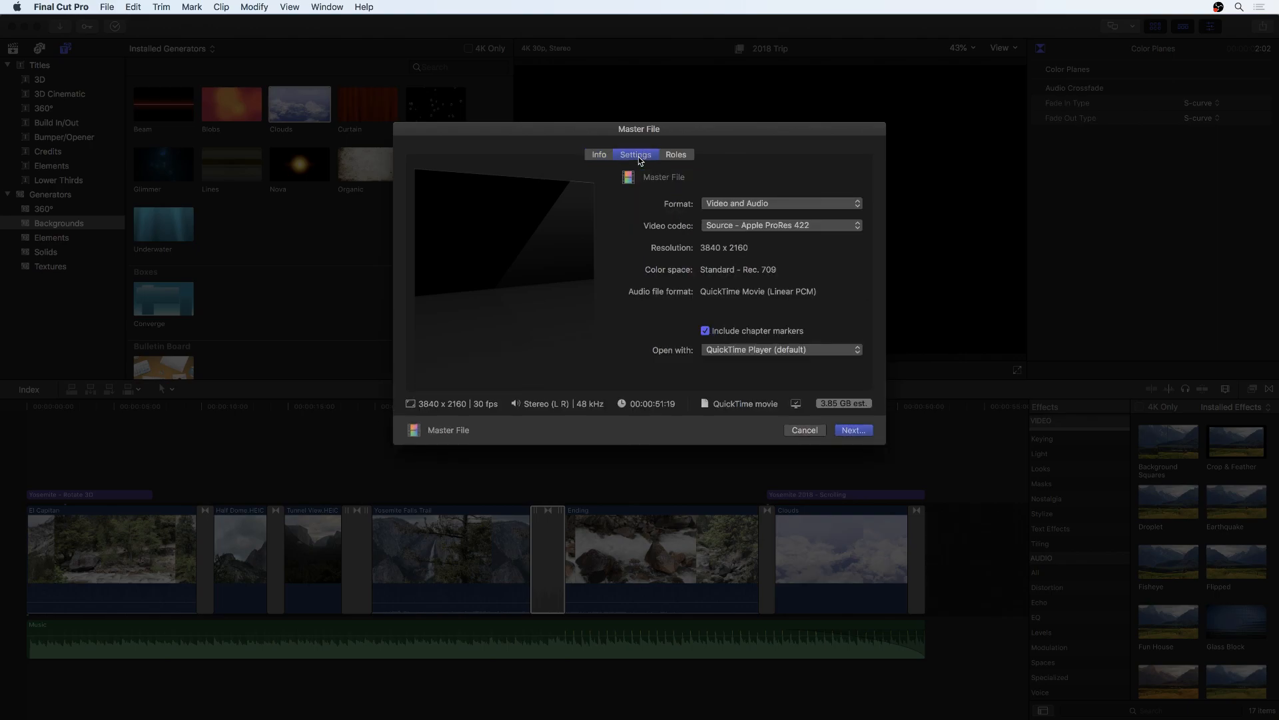
click(730, 226)
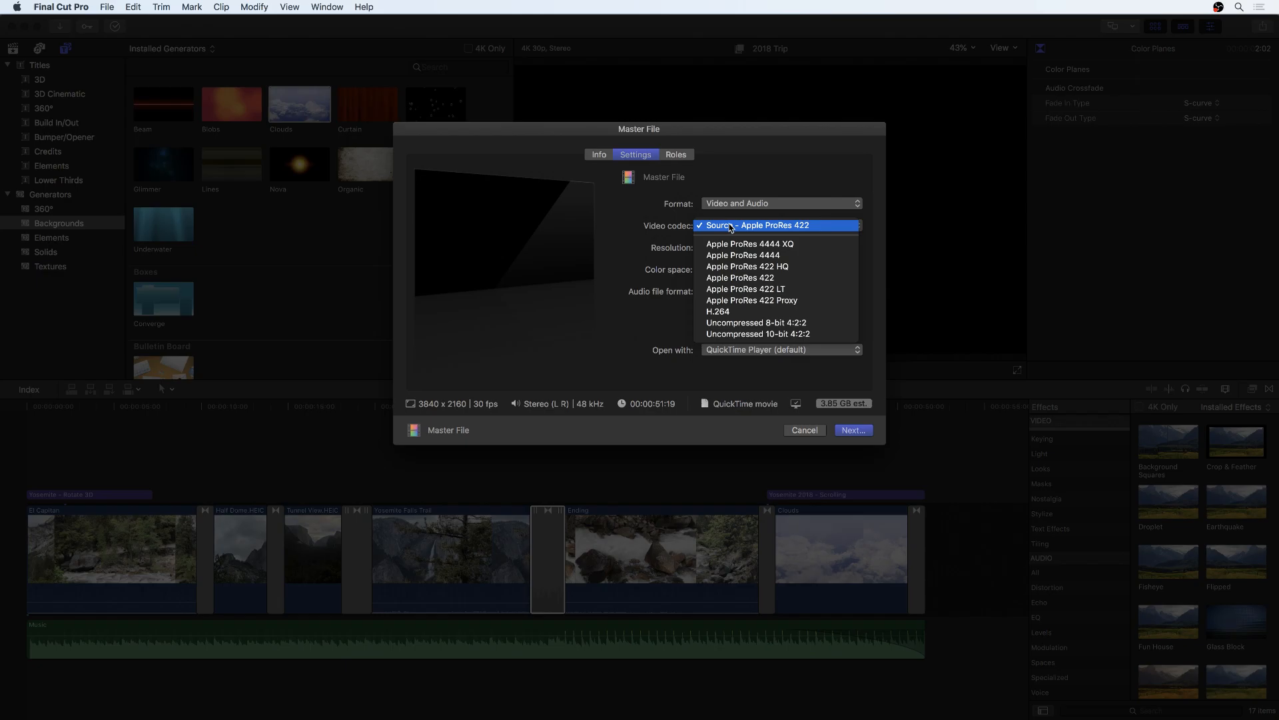
click(731, 226)
click(733, 202)
click(661, 228)
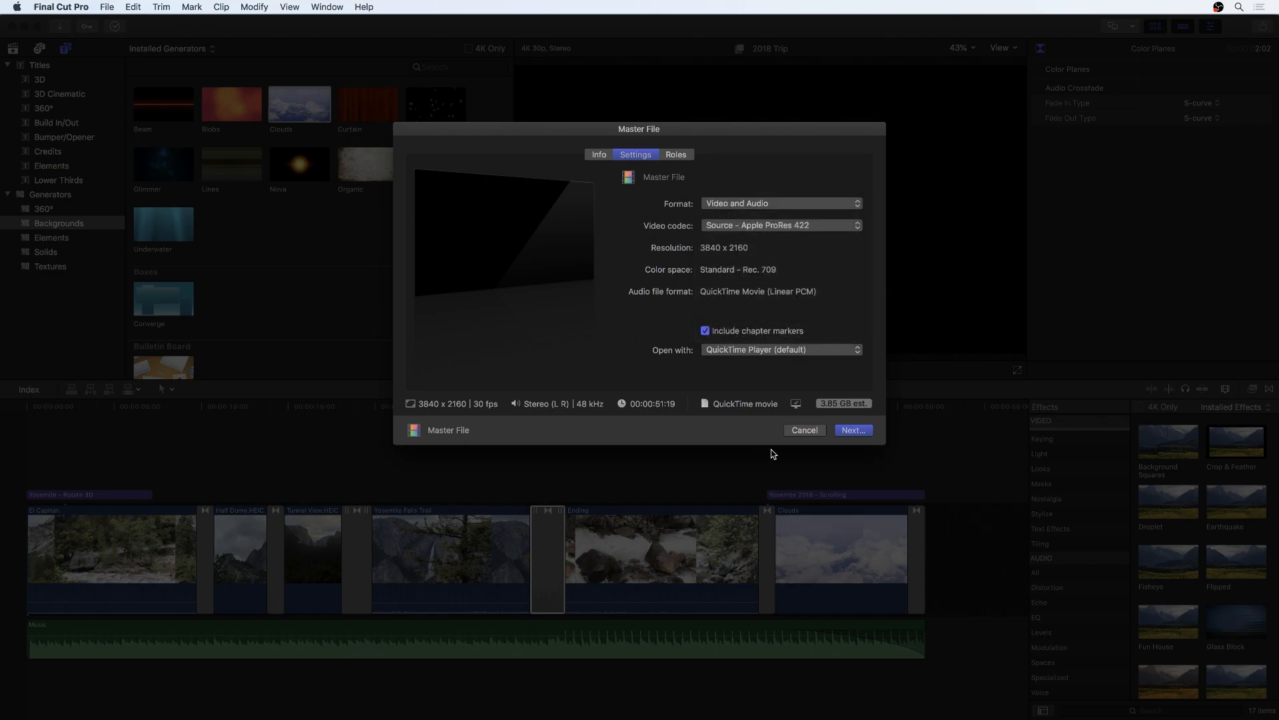
click(805, 429)
Review the DVD export's information and disc settings, and close it without creating a disc.
click(1262, 28)
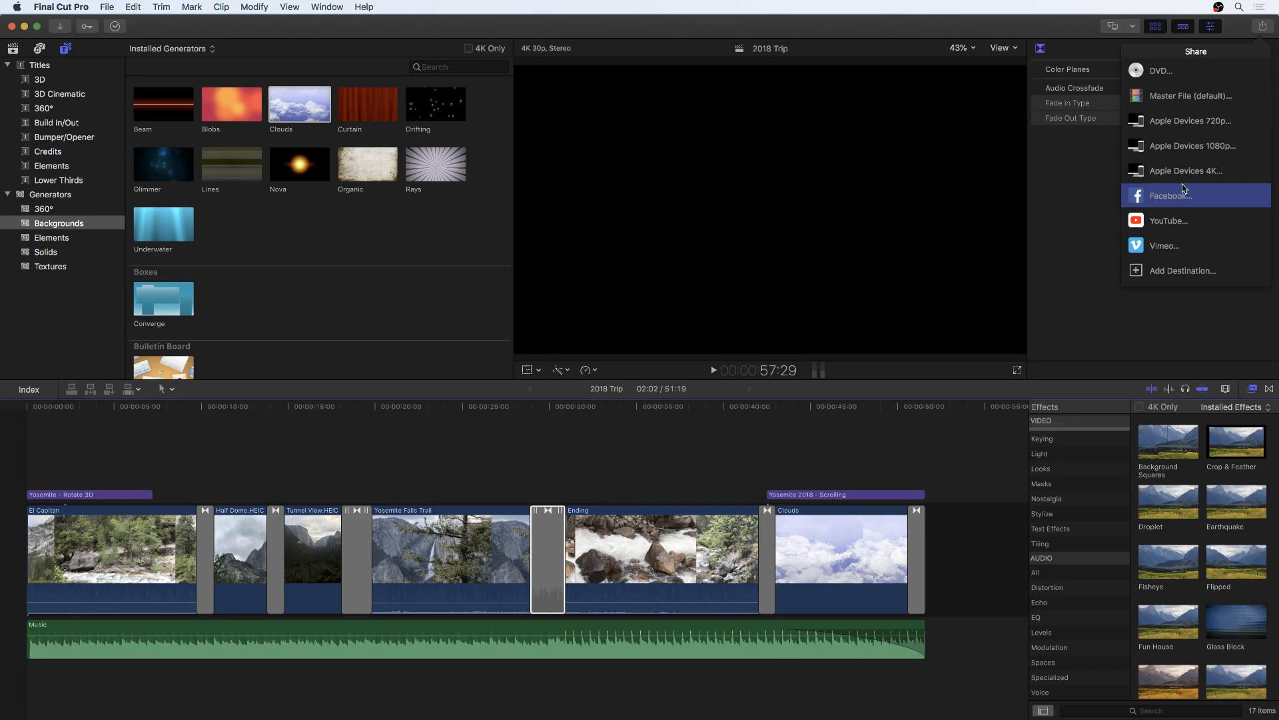
click(1167, 75)
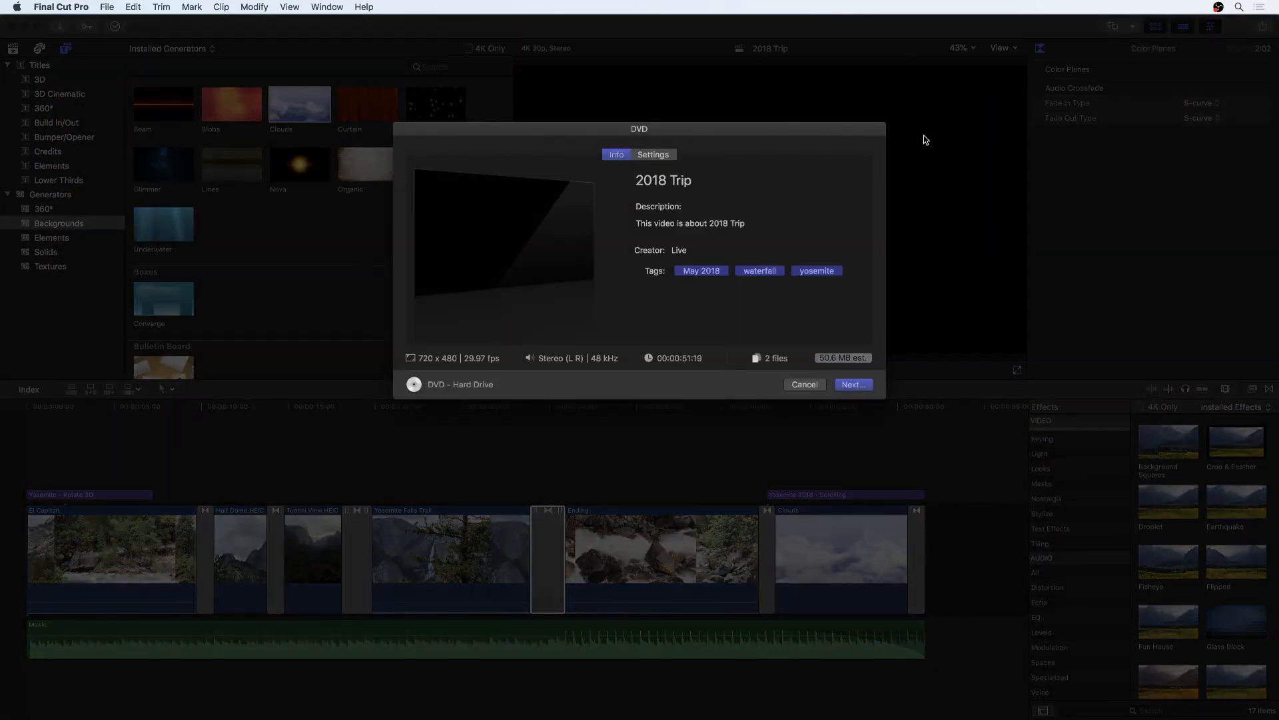
click(652, 157)
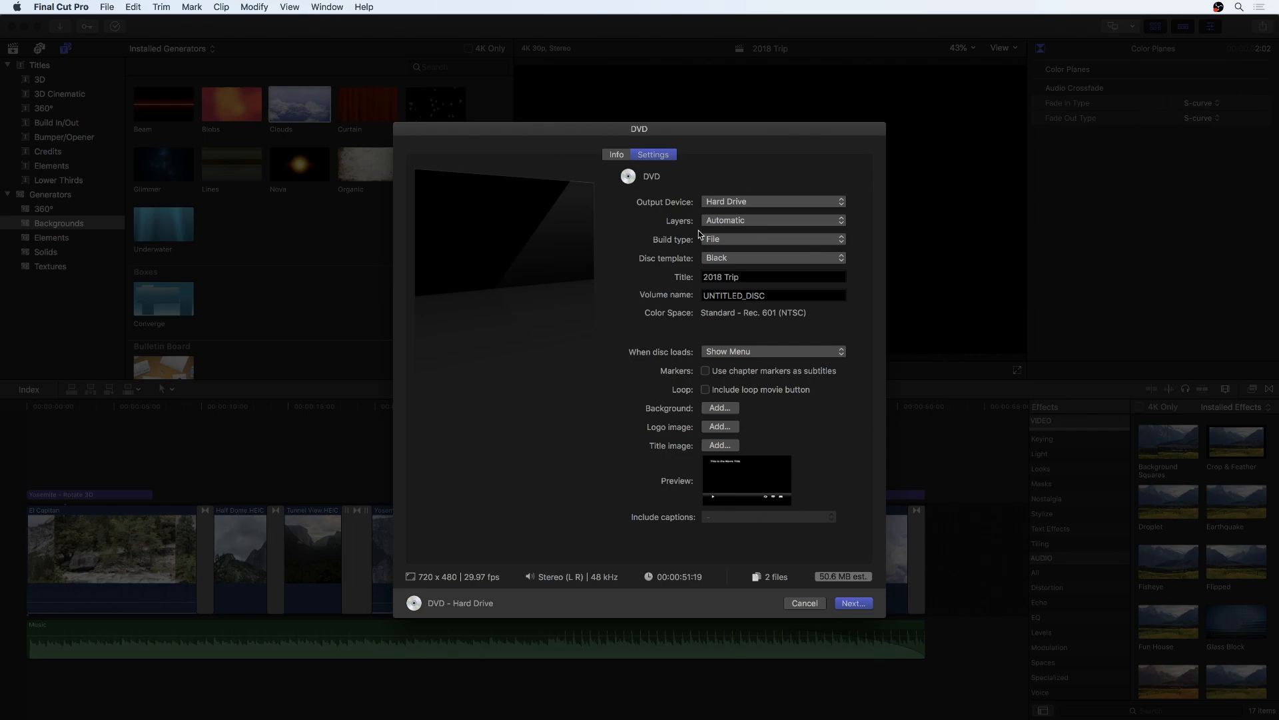
click(804, 603)
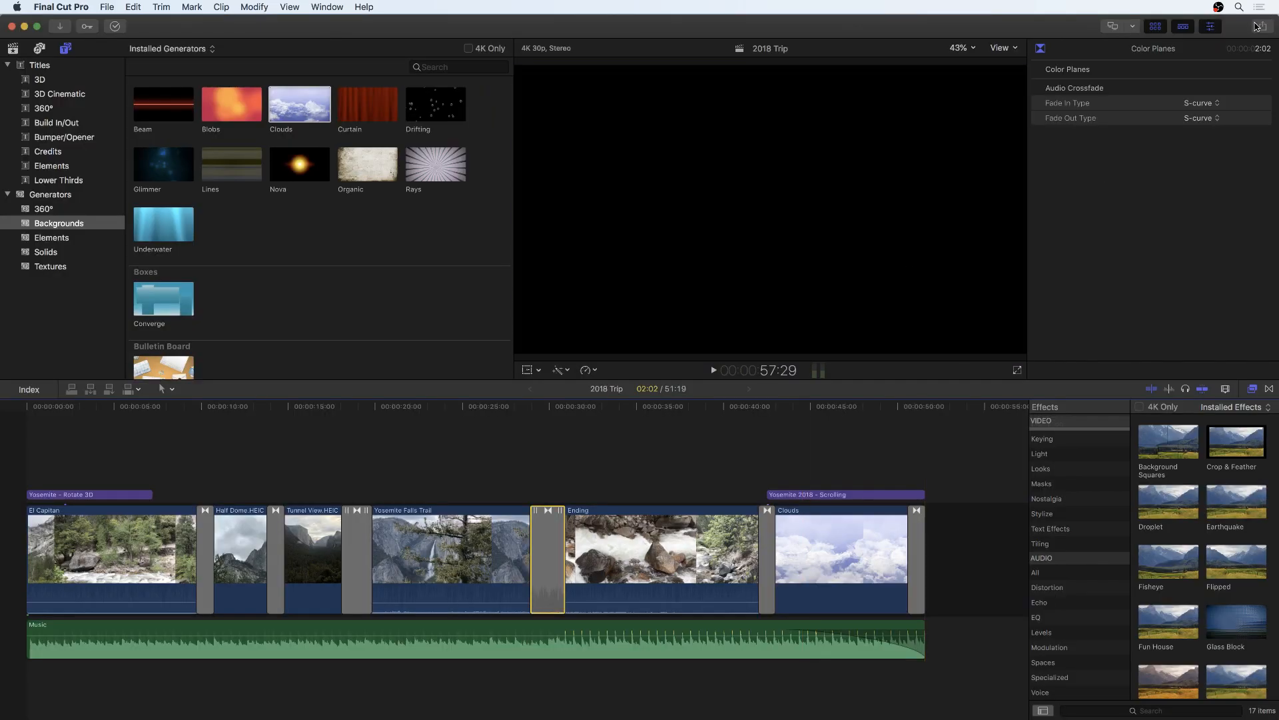
Move the playhead to the Yosemite 2018 credits over the clouds and review the YouTube share's project information and settings.
click(844, 440)
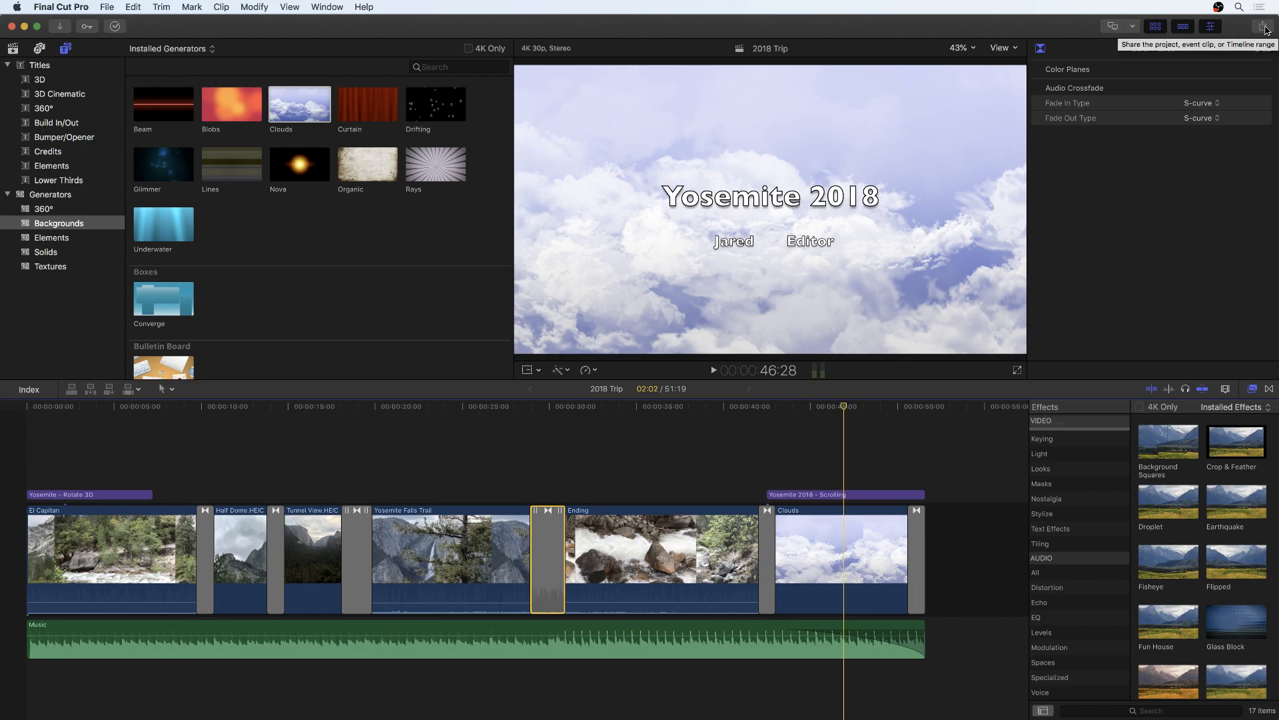
click(1263, 27)
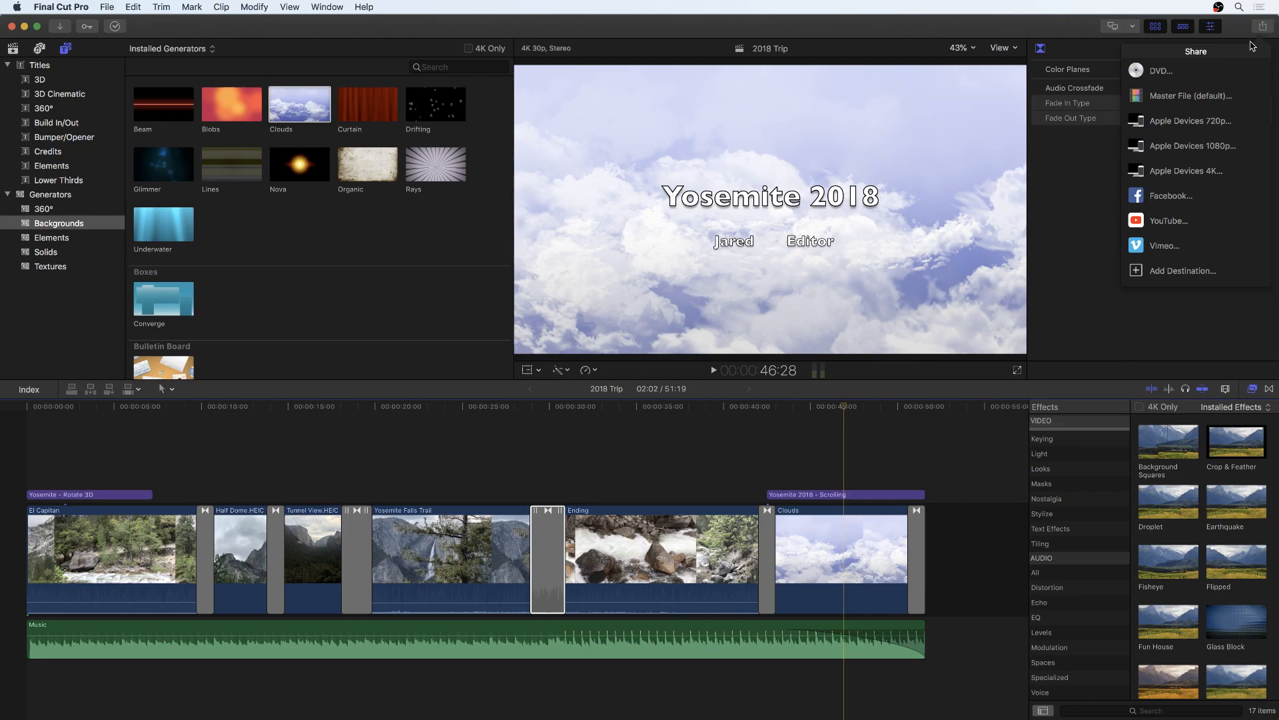
click(1156, 226)
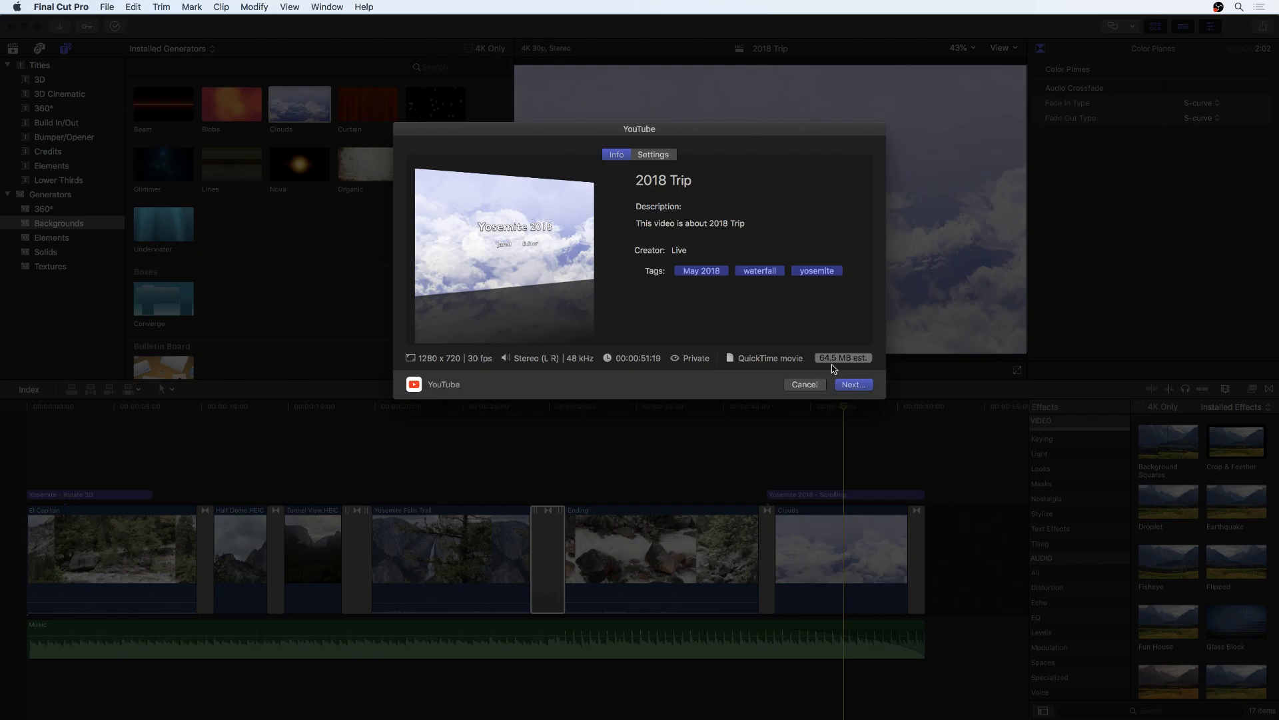
click(655, 156)
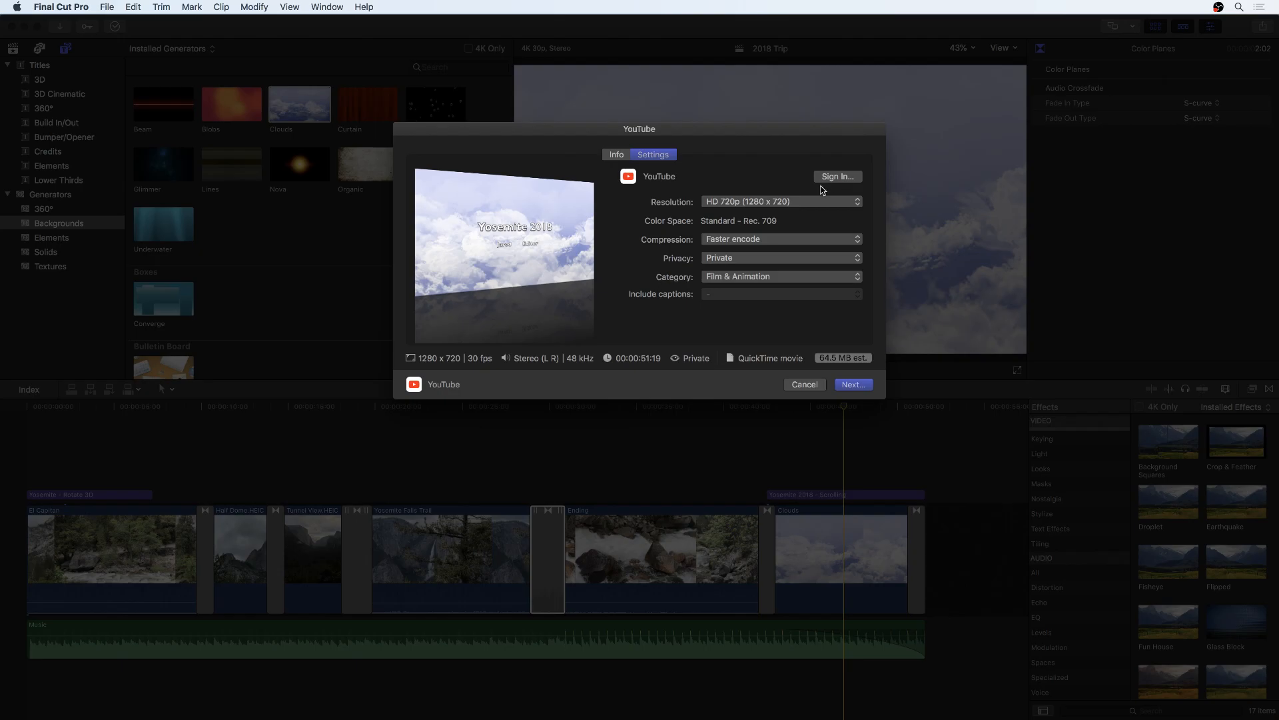
Set the YouTube share's resolution to 4K (3840 x 2160) and its compression to Better quality.
click(793, 203)
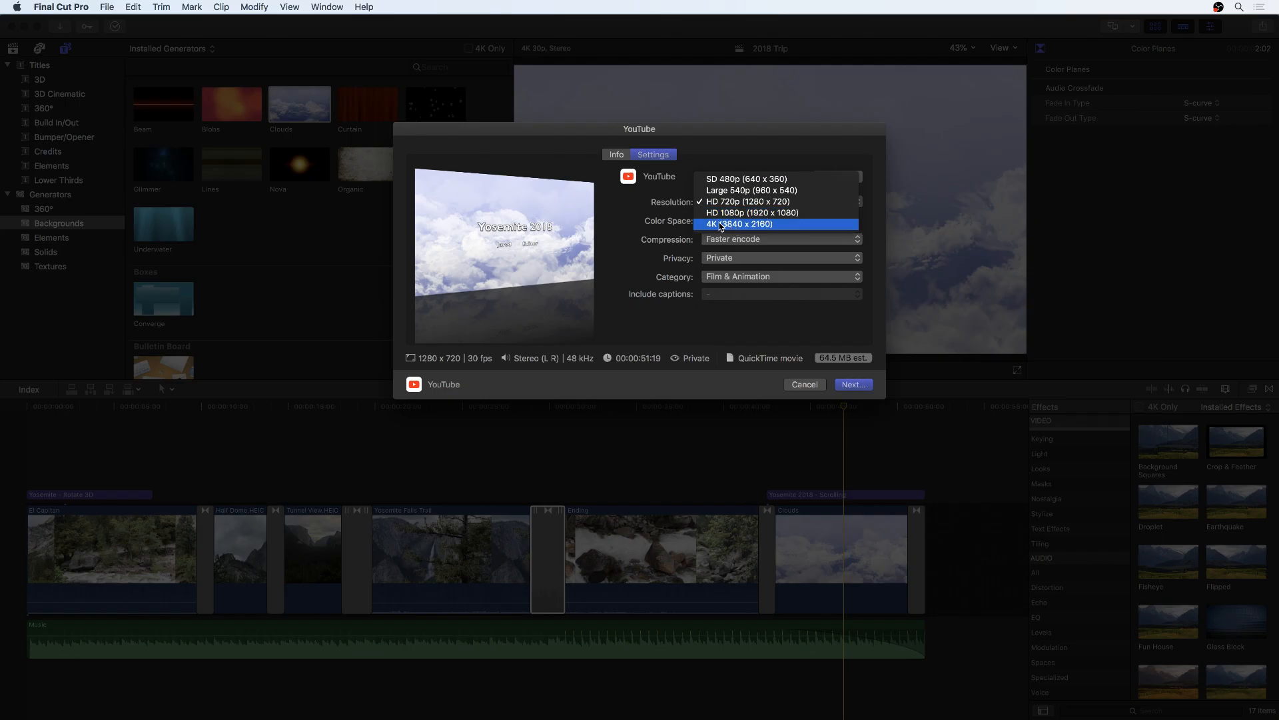
click(735, 224)
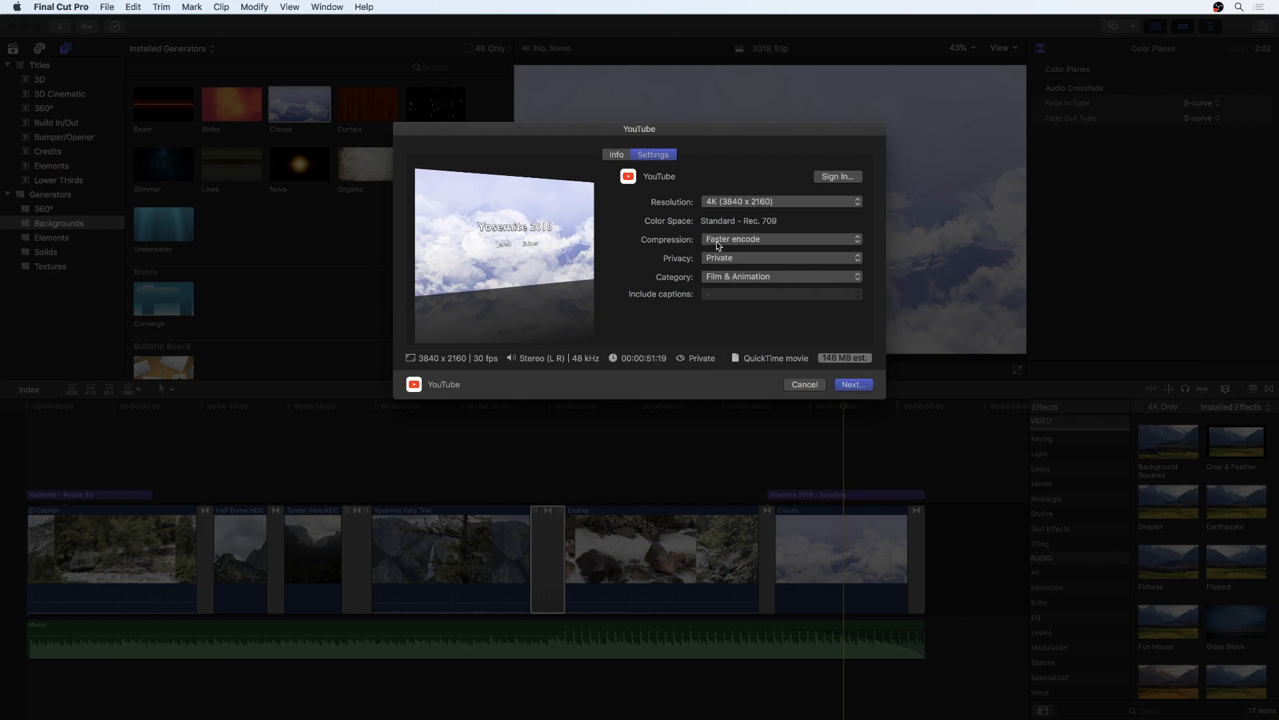
click(754, 241)
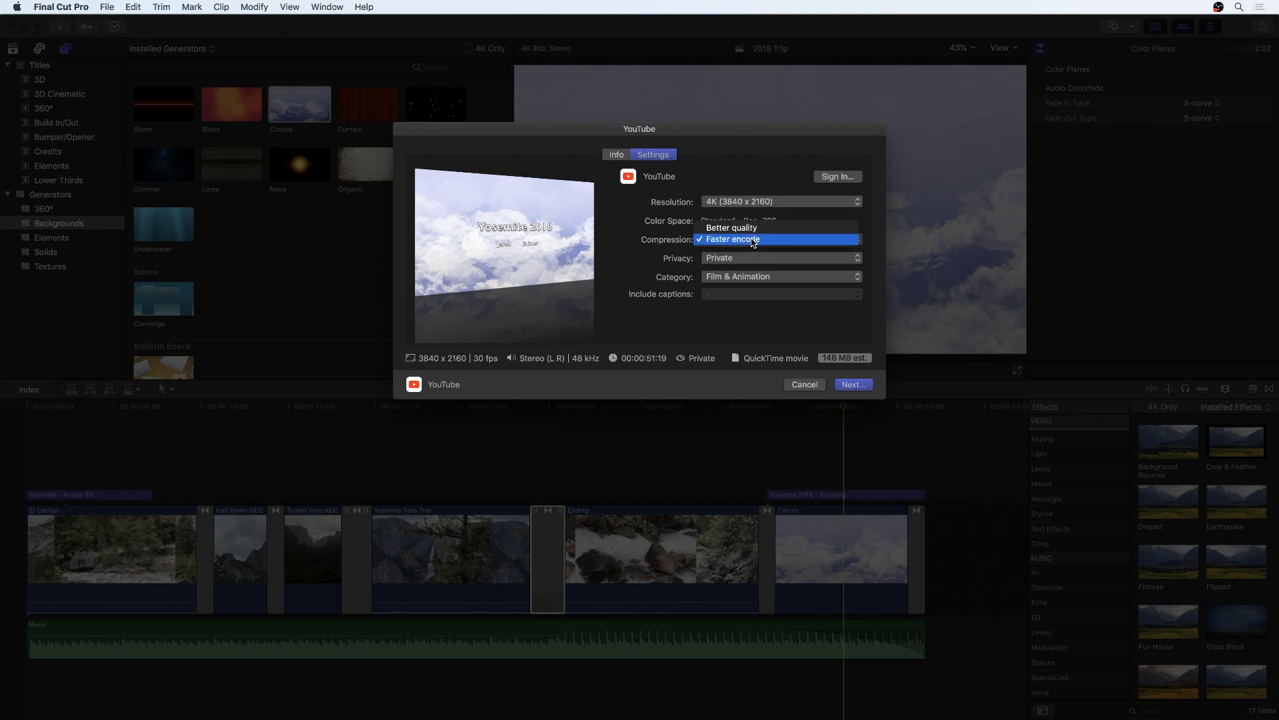
click(753, 227)
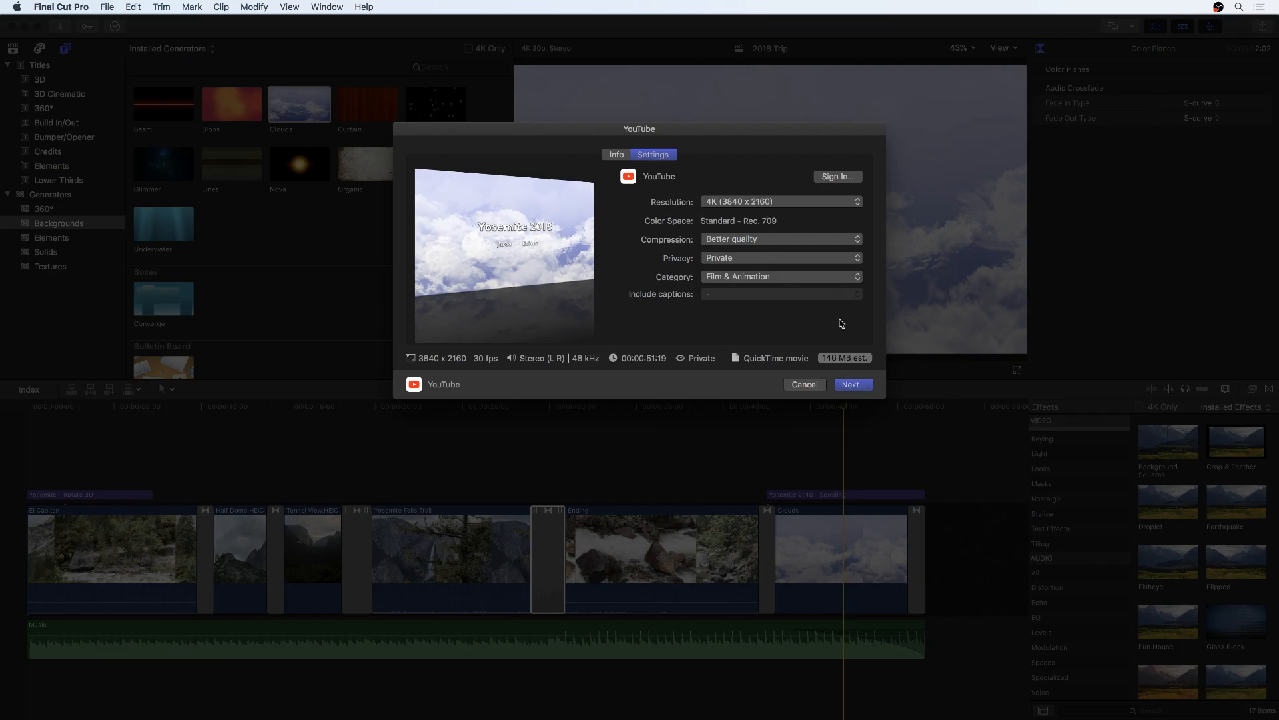
Continue to the YouTube sign-in request, dismiss it without signing in, and cancel the share.
click(845, 389)
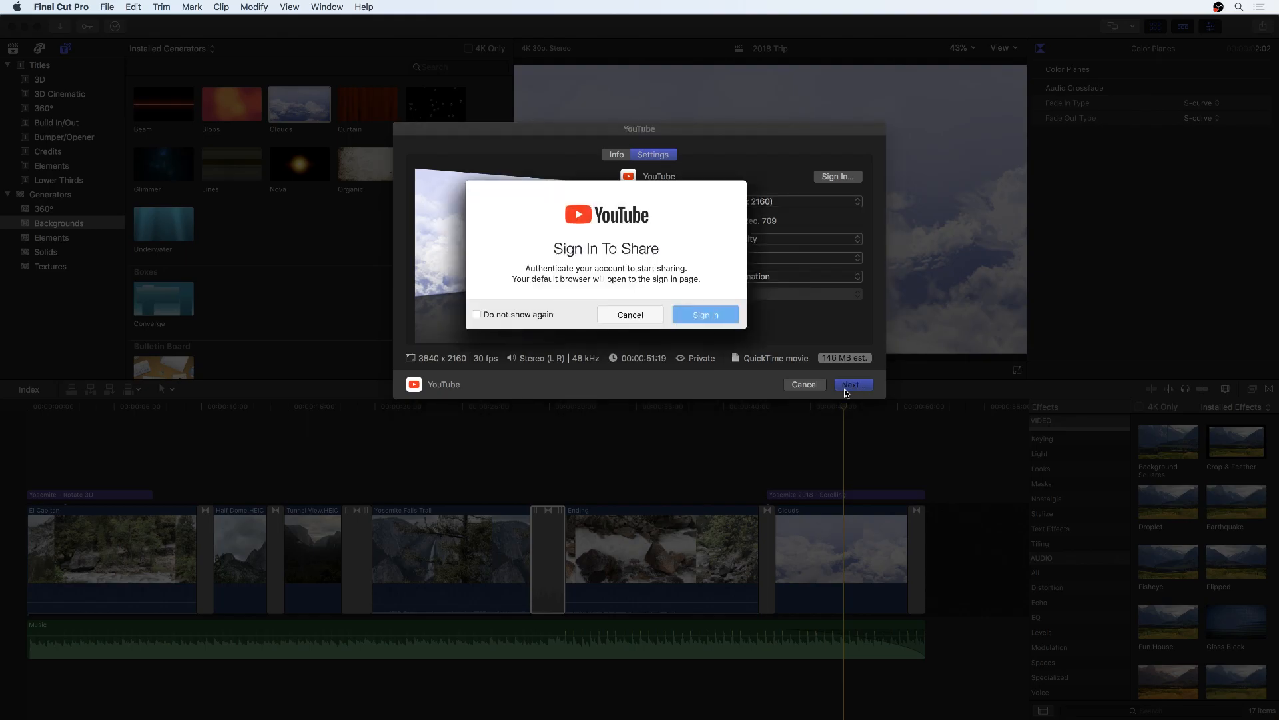
click(642, 316)
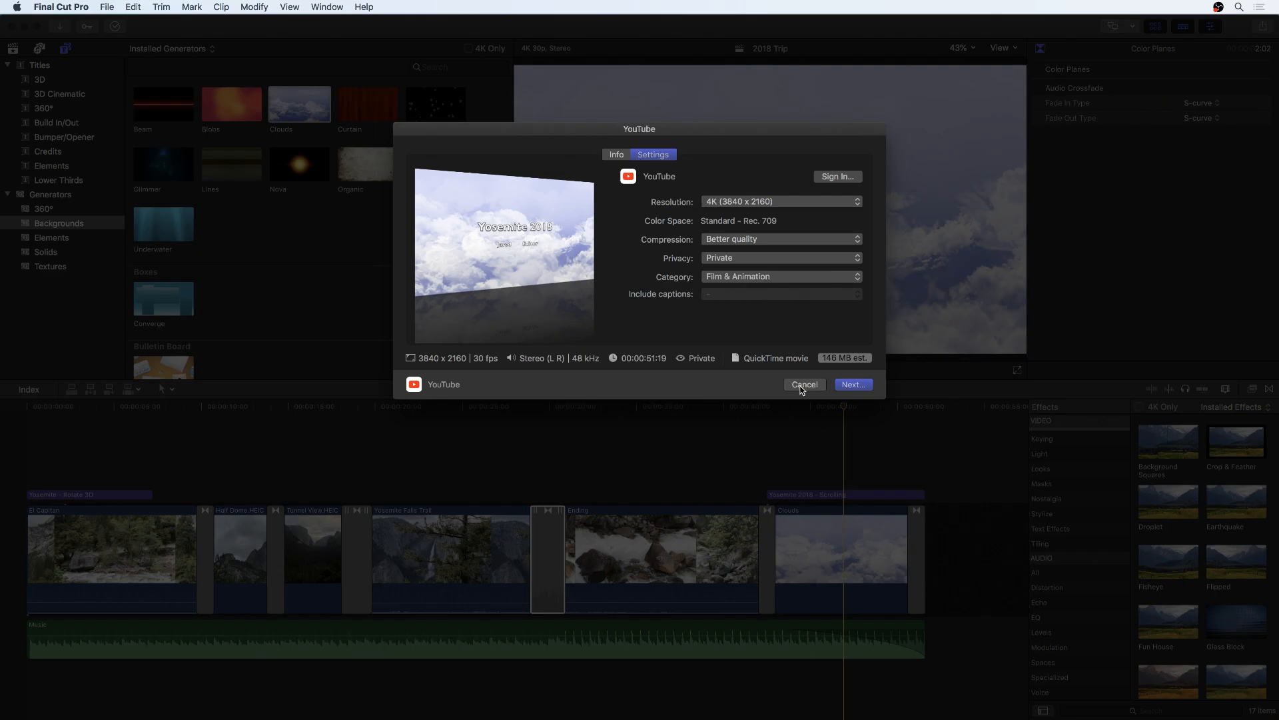
click(803, 385)
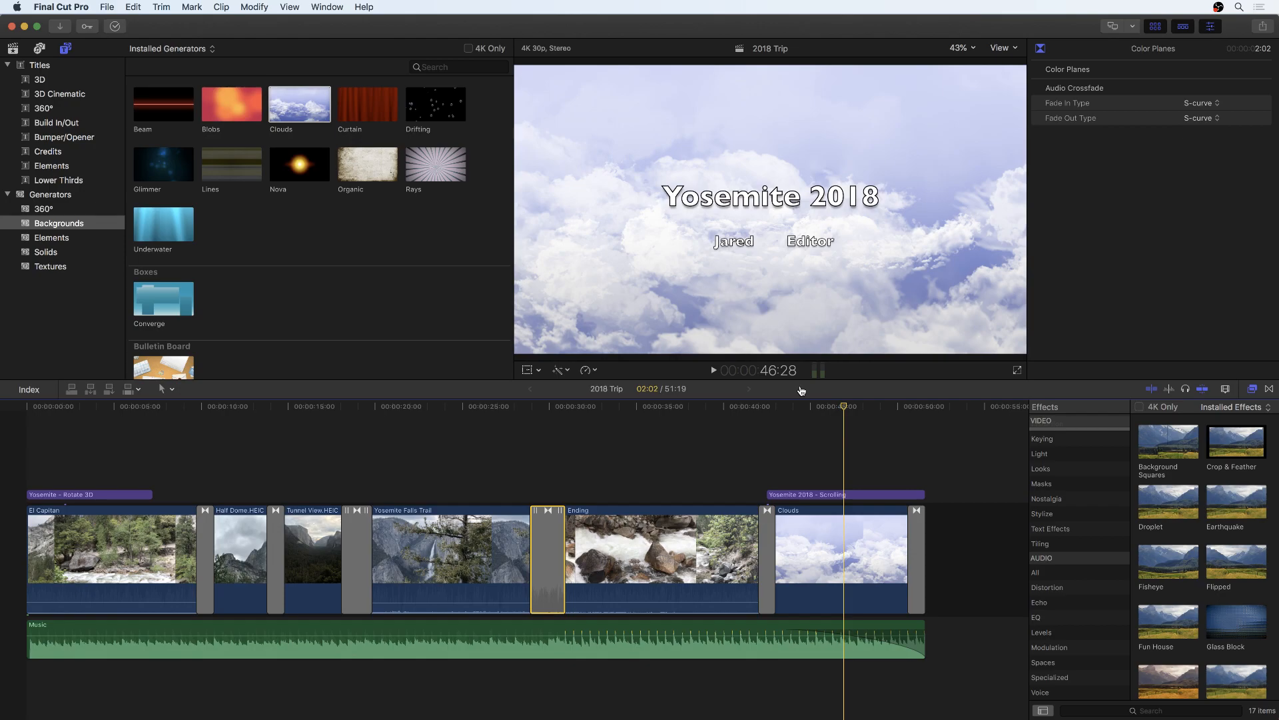
click(802, 391)
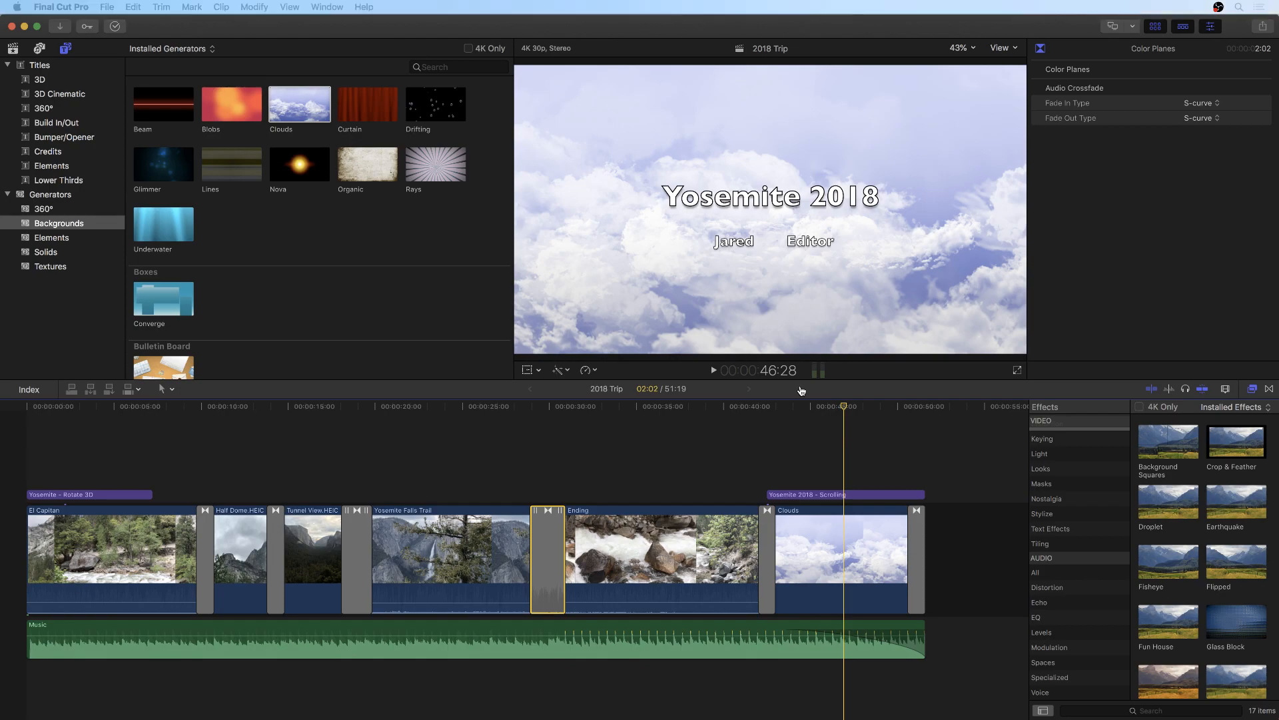